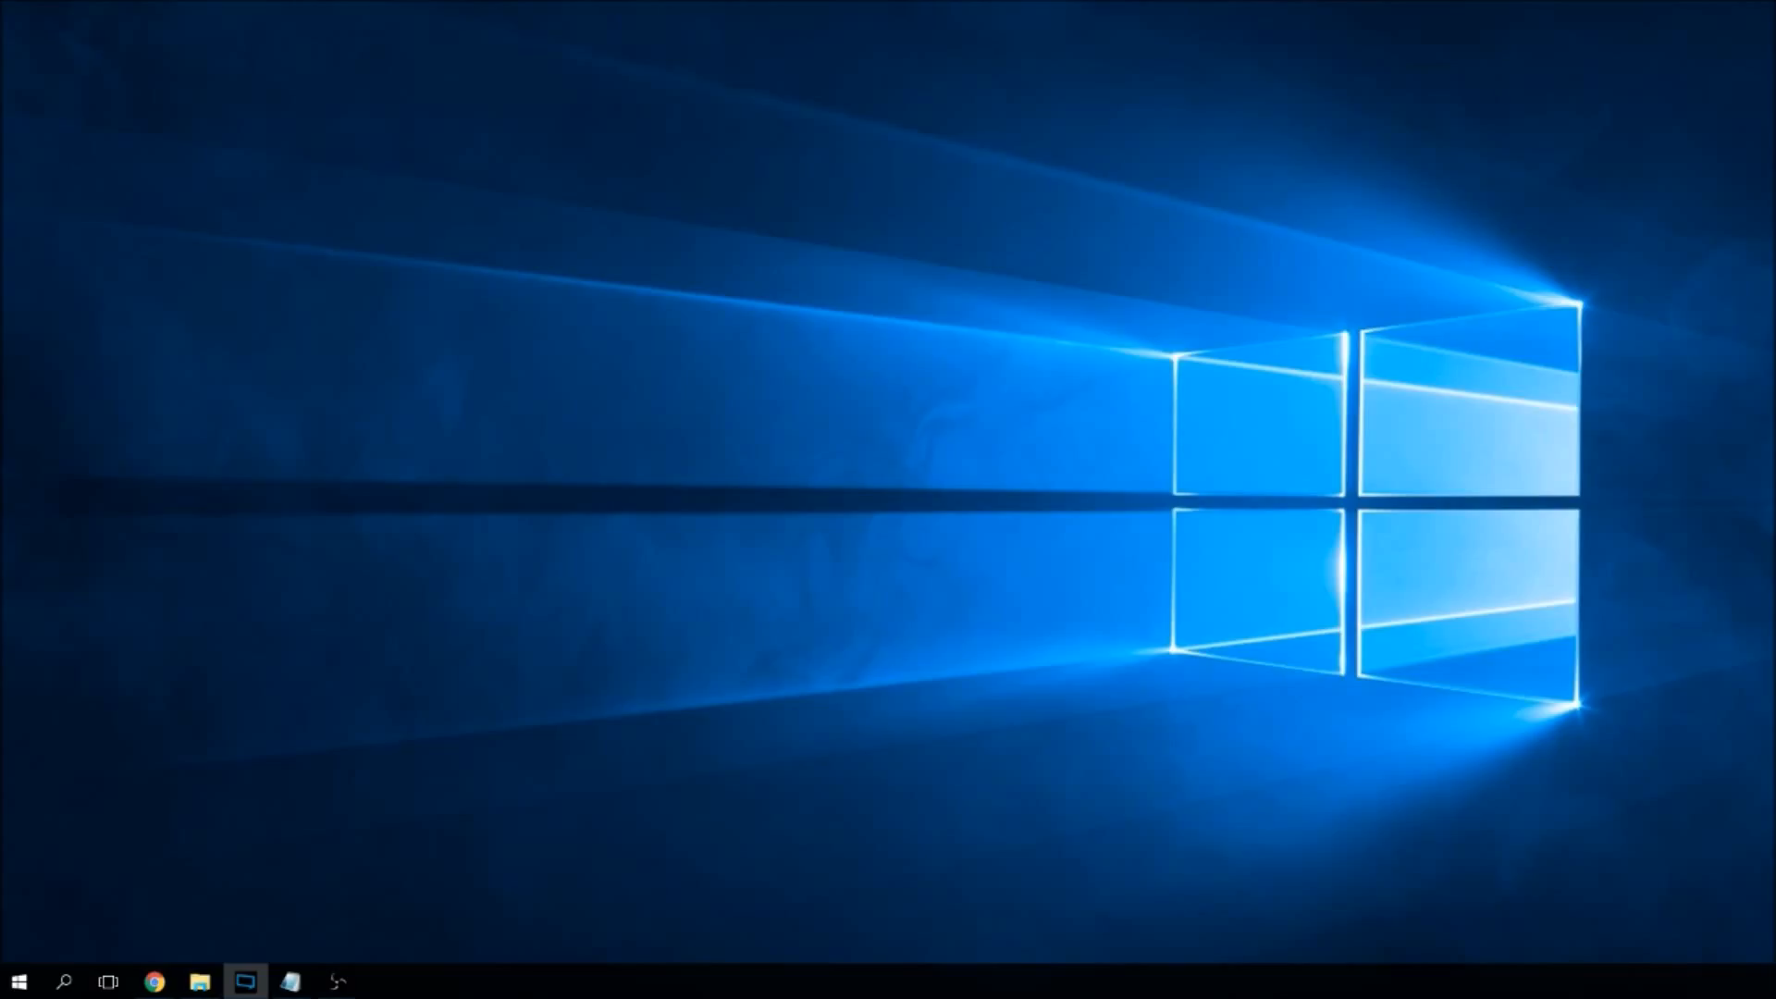
Place the streaming checklist document on the desktop and highlight its Desktop PC / Laptop / Mac and Working Internet Connection lines.
{"action": "left_click_drag", "start_coordinate": [1775, 80], "coordinate": [357, 93]}
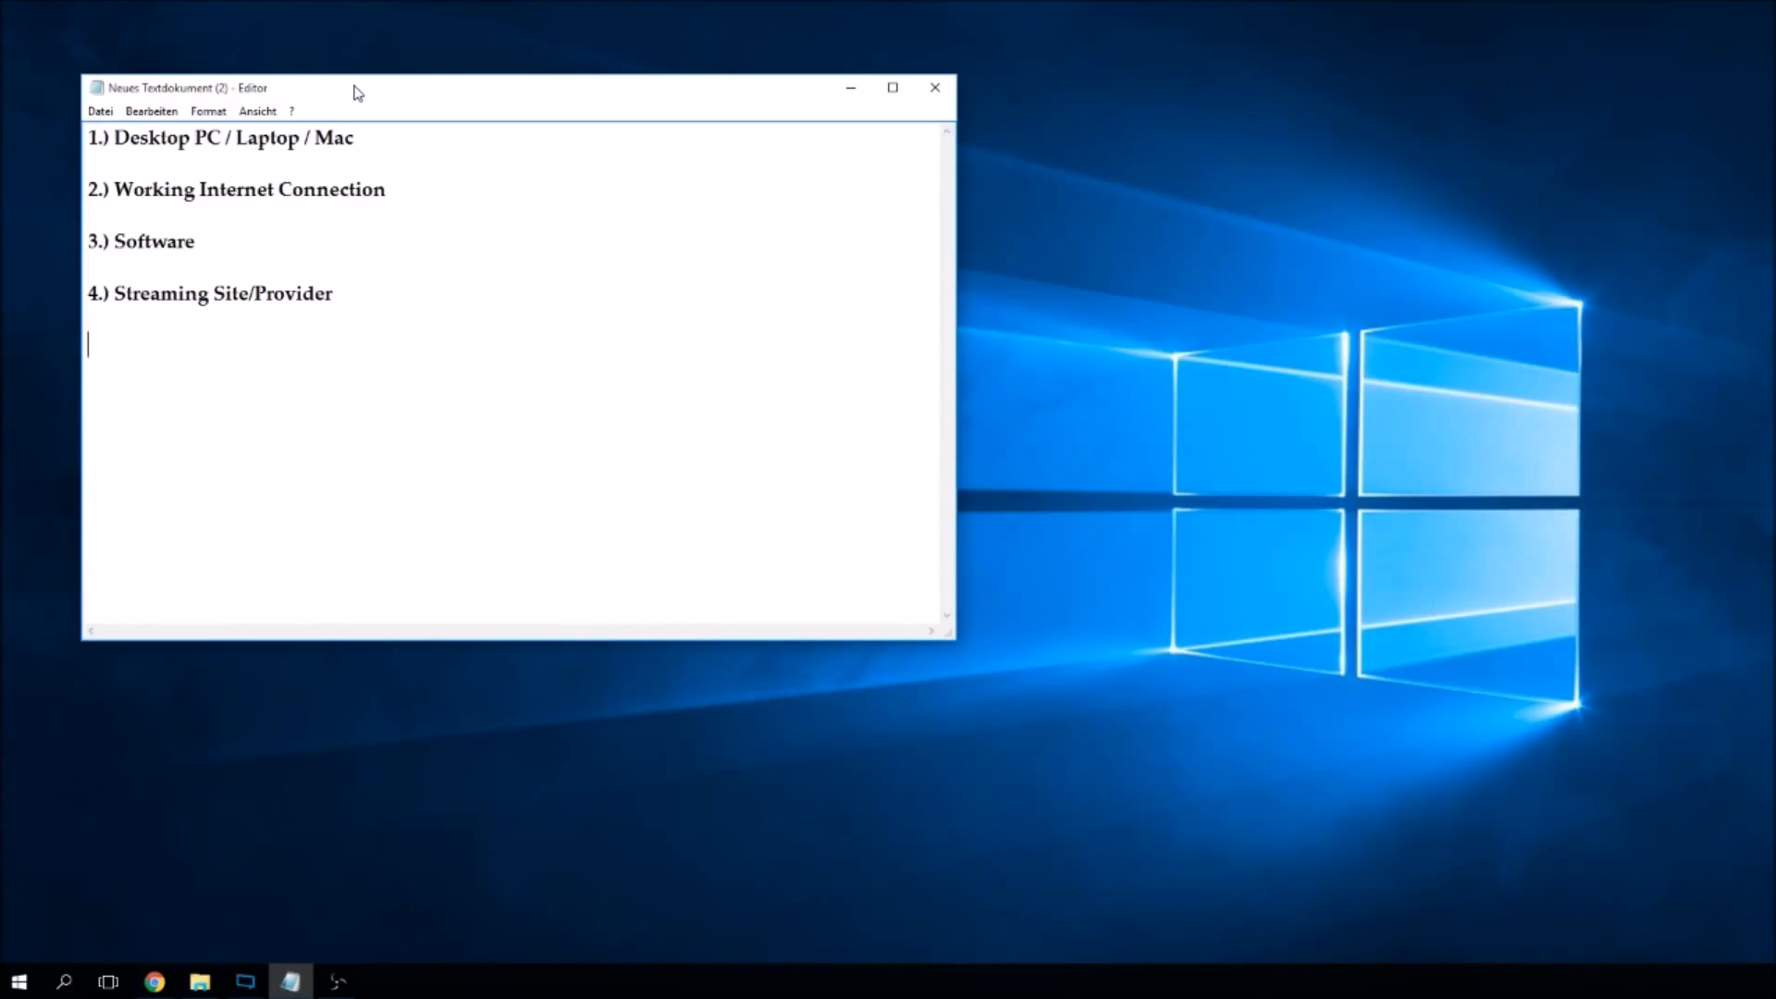
{"action": "left_click_drag", "start_coordinate": [355, 139], "coordinate": [88, 139]}
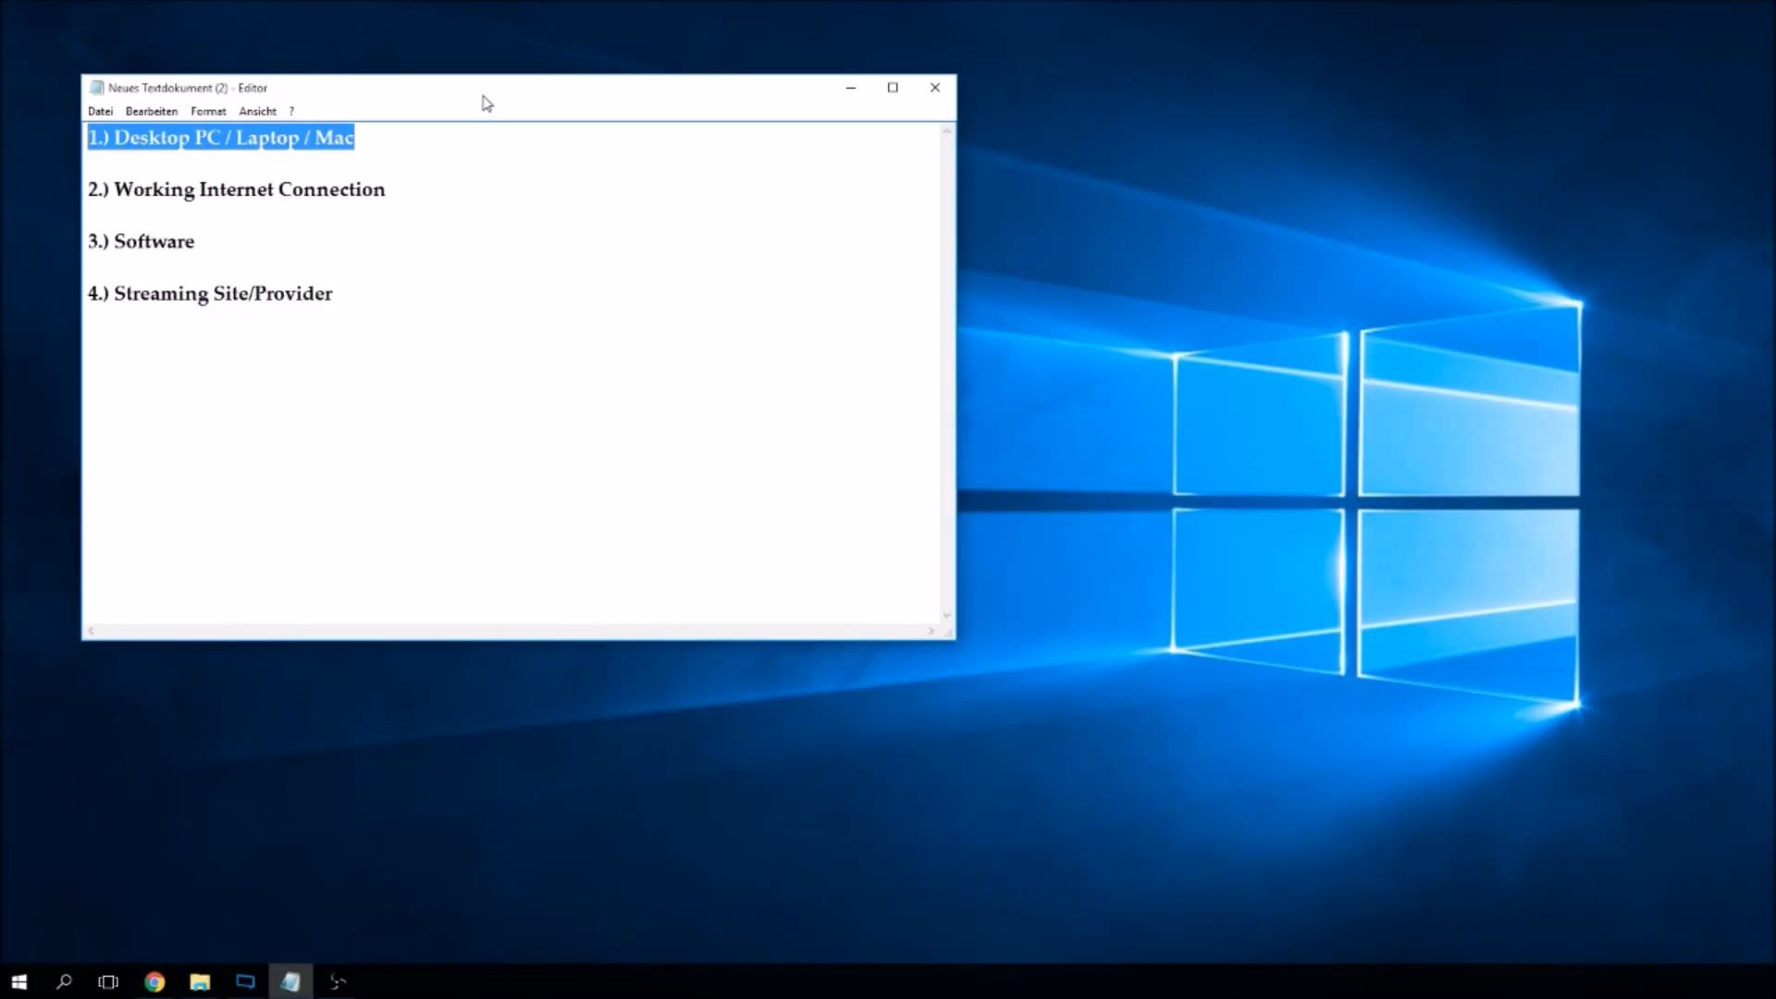
{"action": "left_click_drag", "start_coordinate": [481, 89], "coordinate": [738, 137]}
{"action": "left_click", "coordinate": [614, 182]}
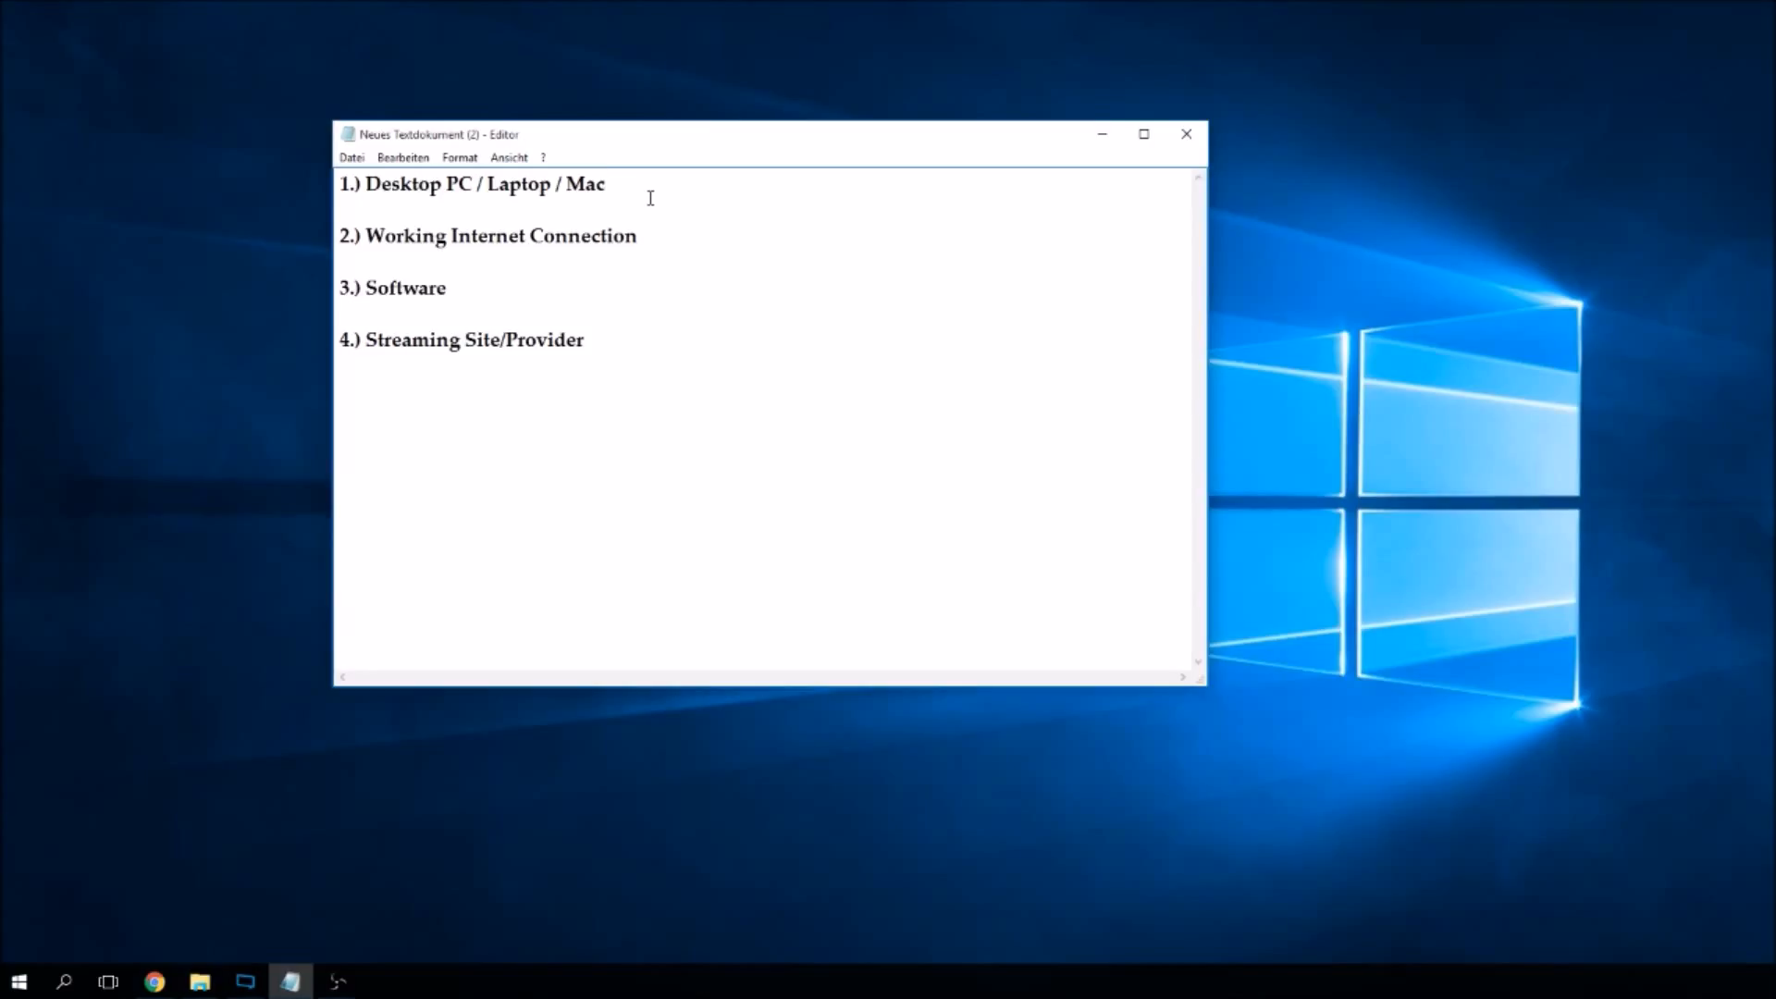
{"action": "left_click_drag", "start_coordinate": [640, 236], "coordinate": [337, 236]}
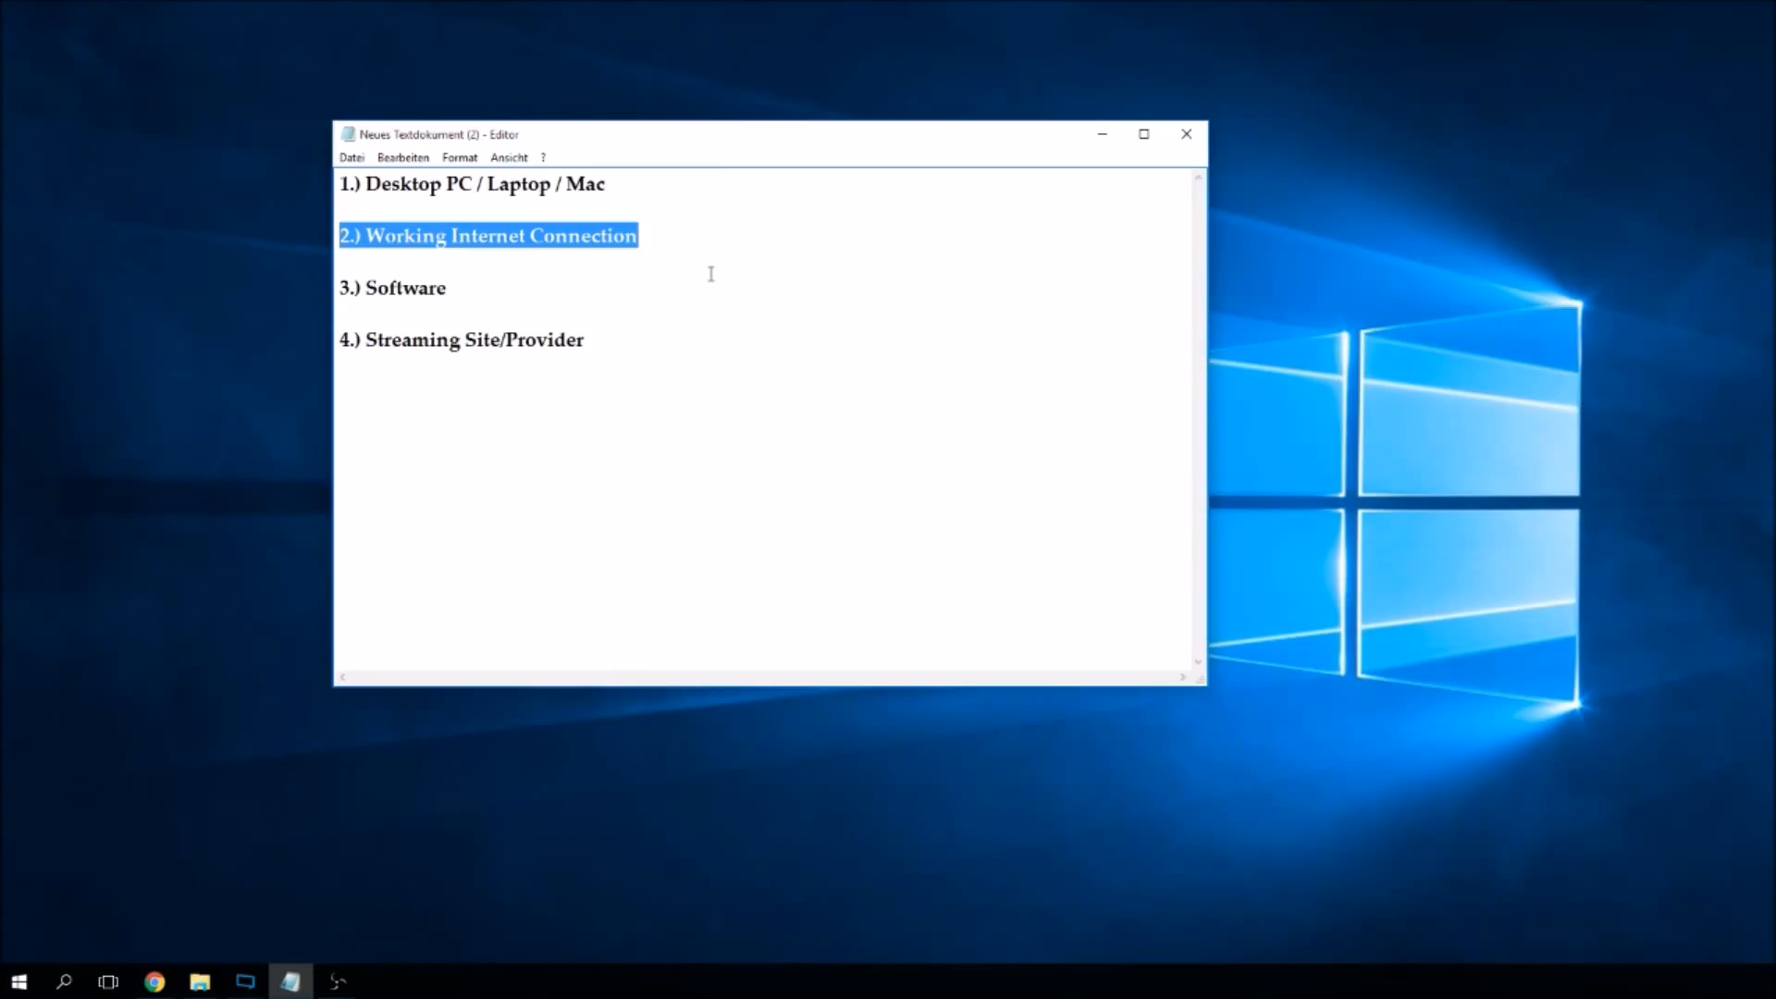
{"action": "left_click_drag", "start_coordinate": [1200, 679], "coordinate": [1244, 655]}
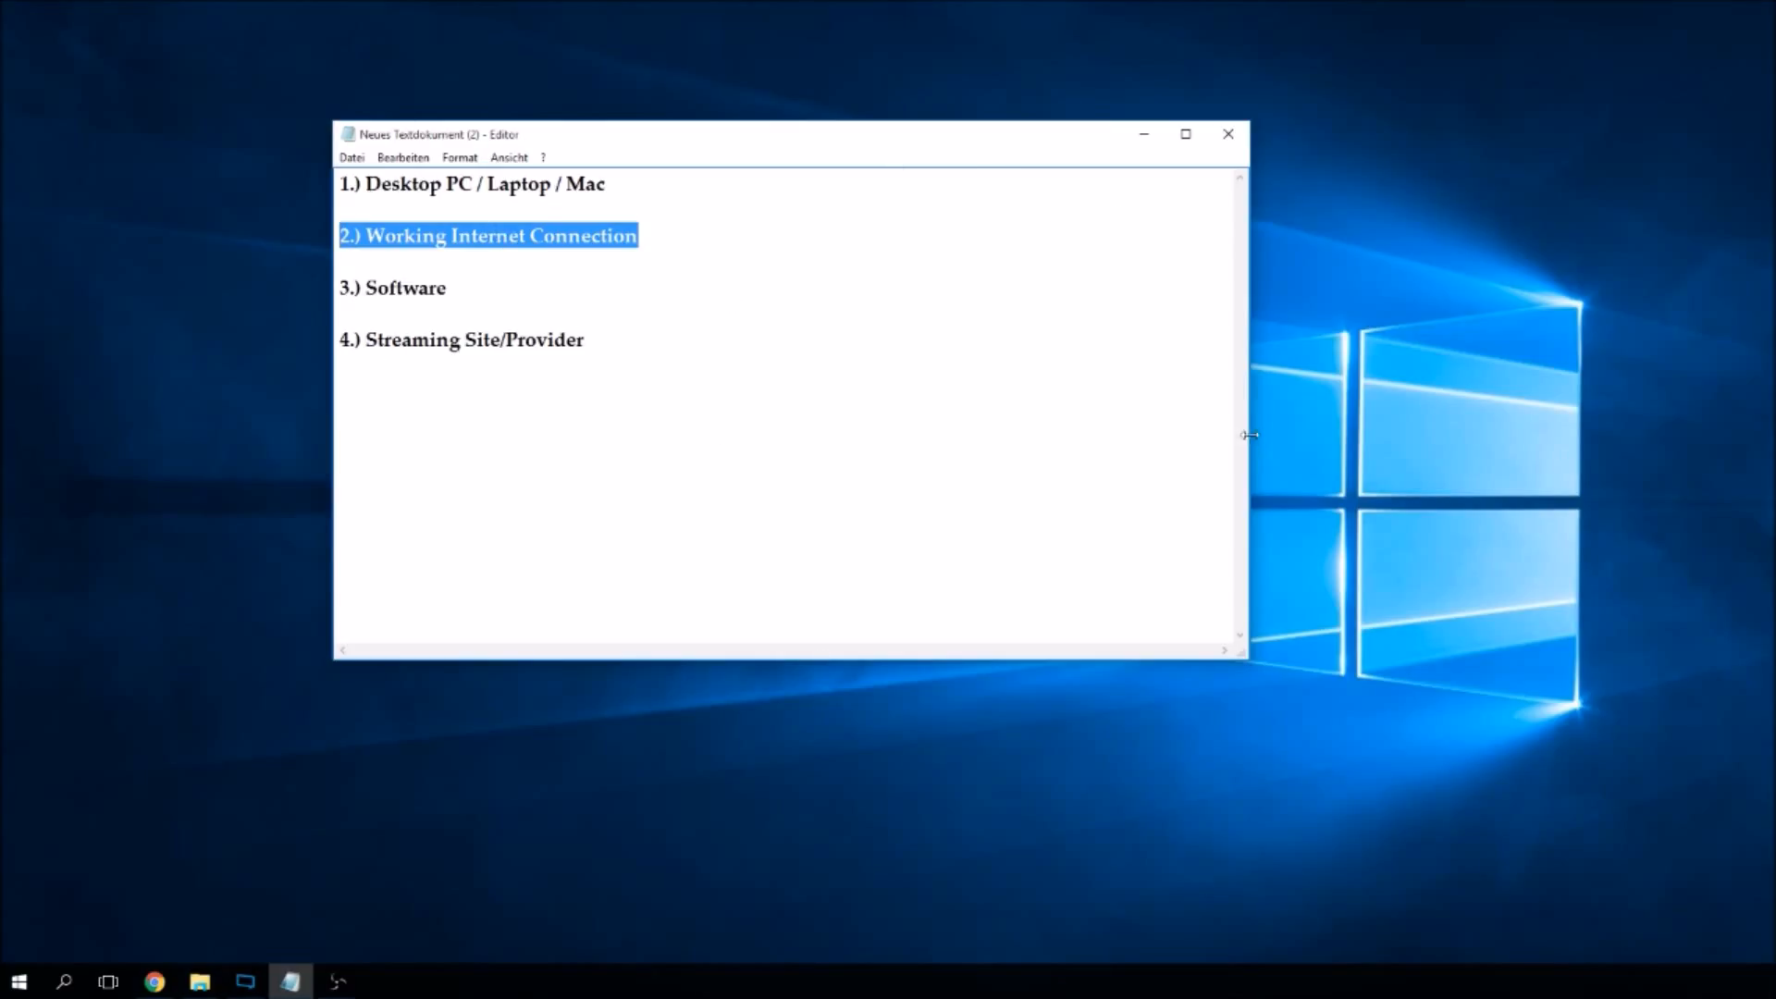
{"action": "left_click_drag", "start_coordinate": [1246, 654], "coordinate": [1750, 922]}
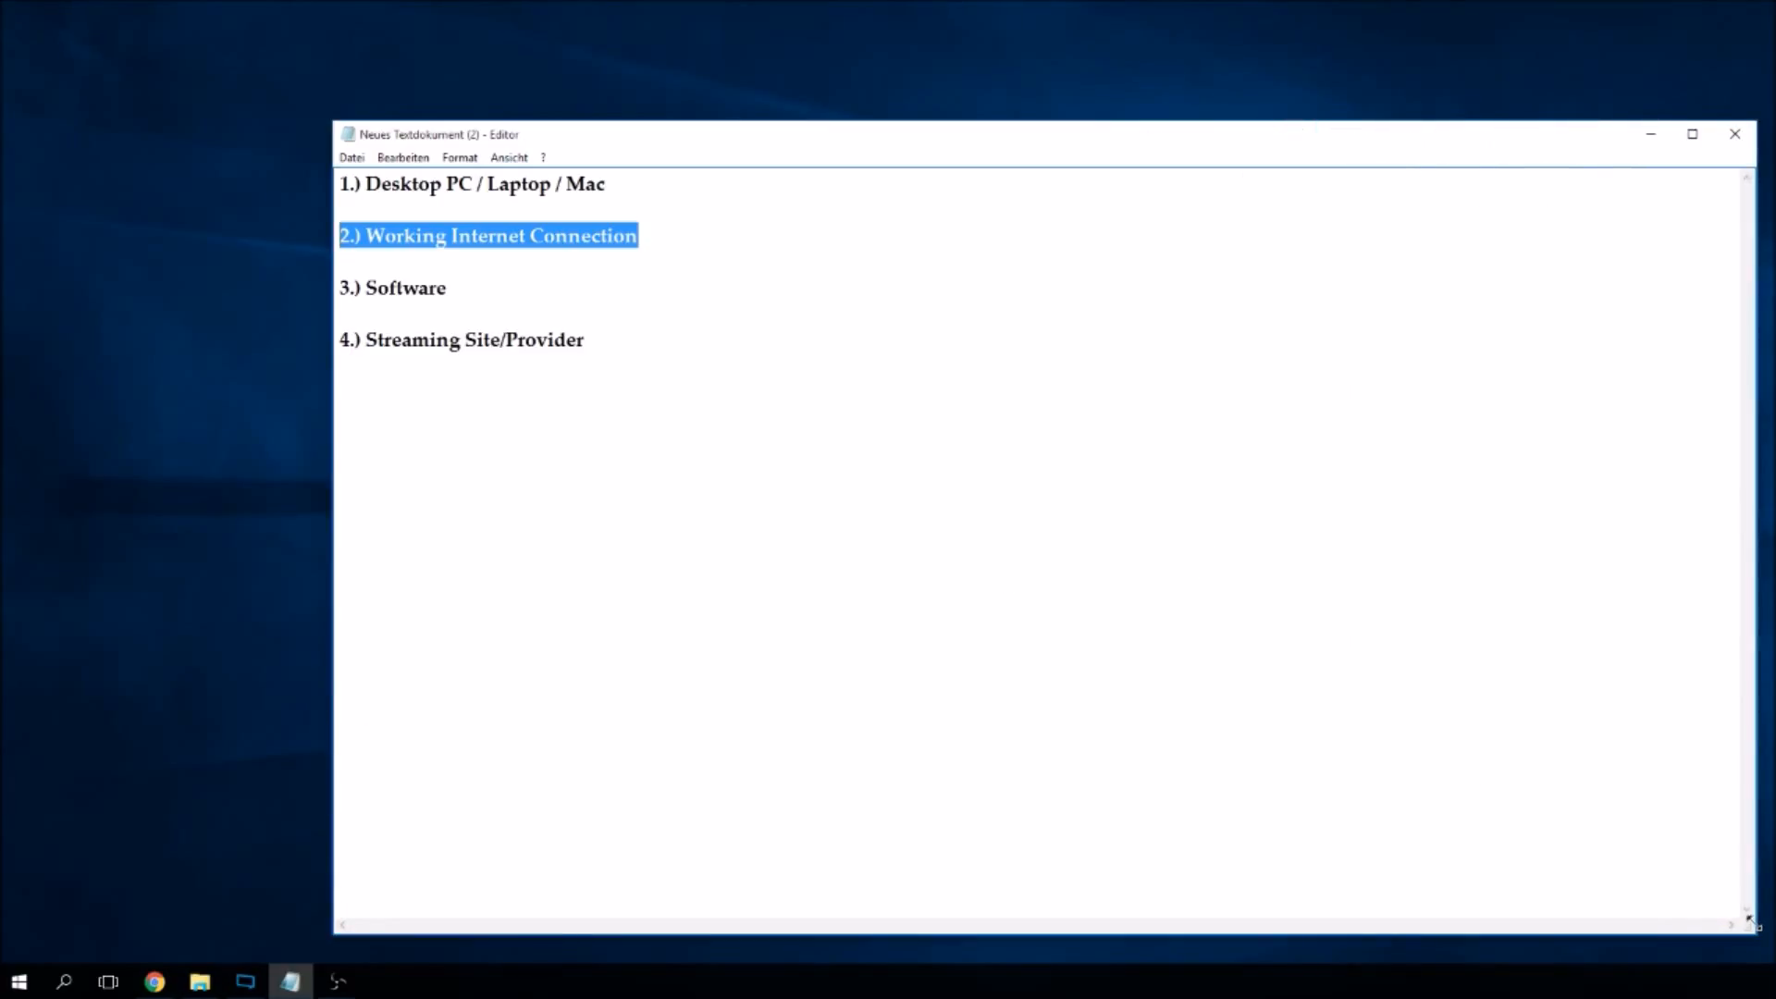
{"action": "left_click_drag", "start_coordinate": [1749, 919], "coordinate": [1144, 634]}
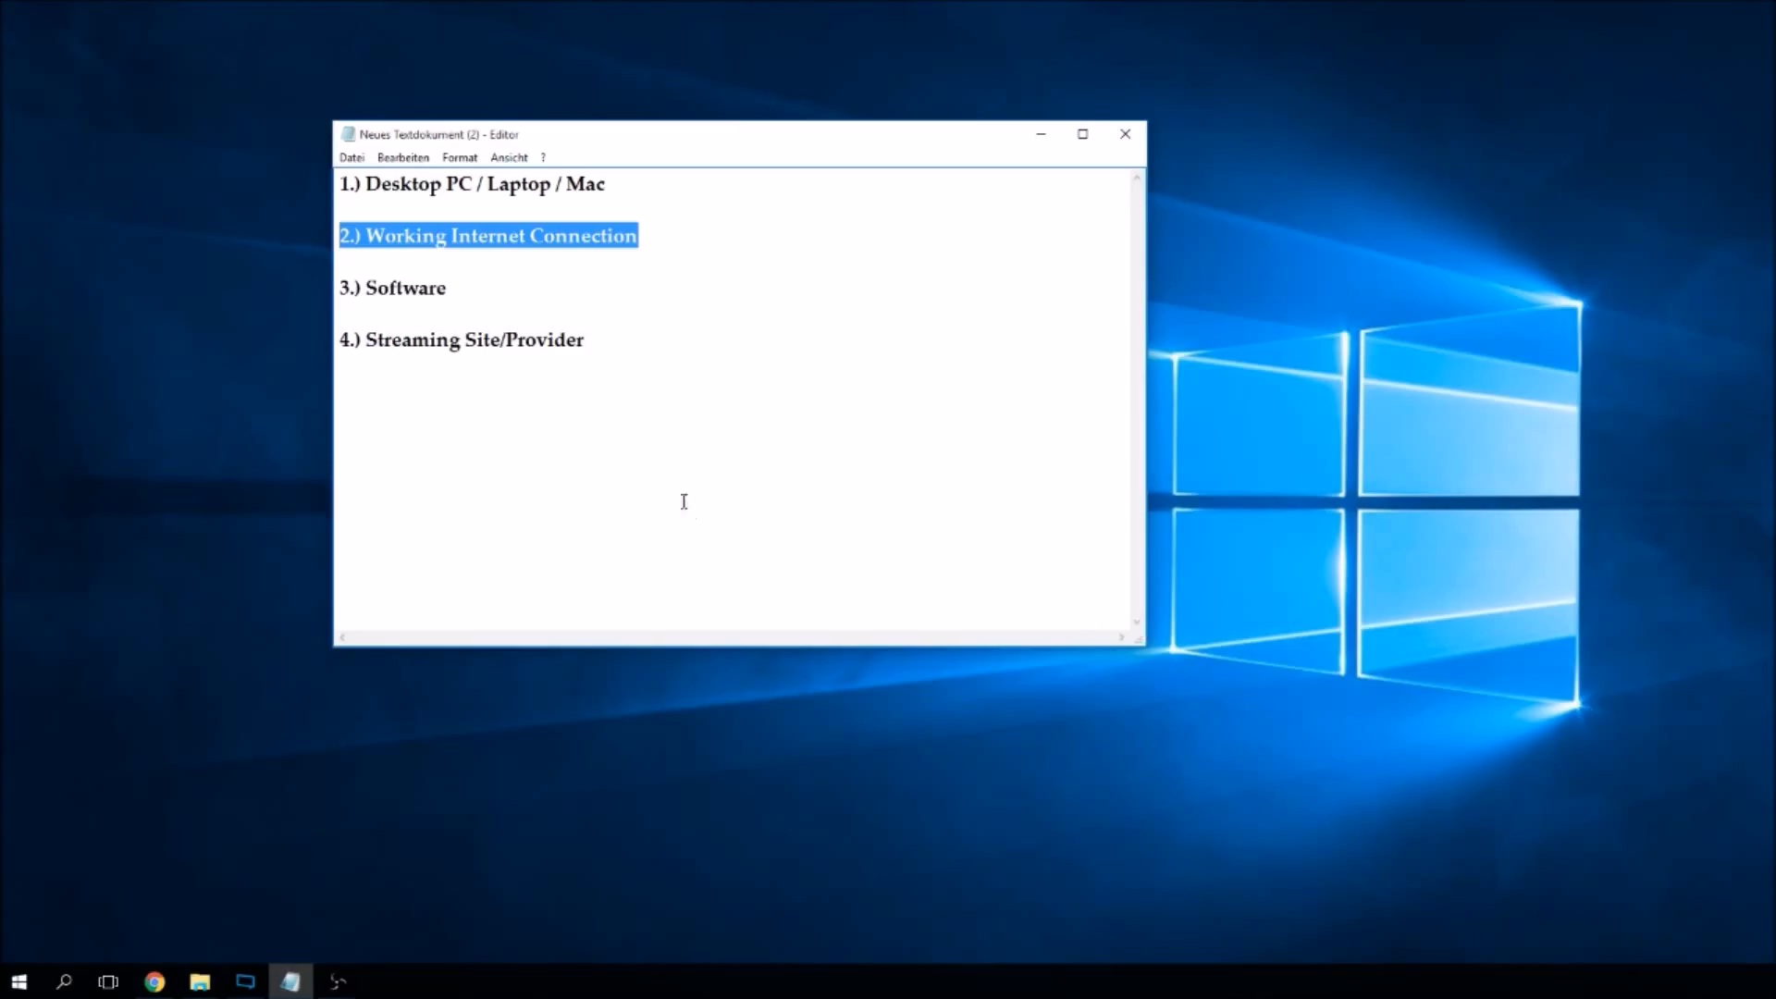
{"action": "left_click_drag", "start_coordinate": [1139, 640], "coordinate": [1060, 465]}
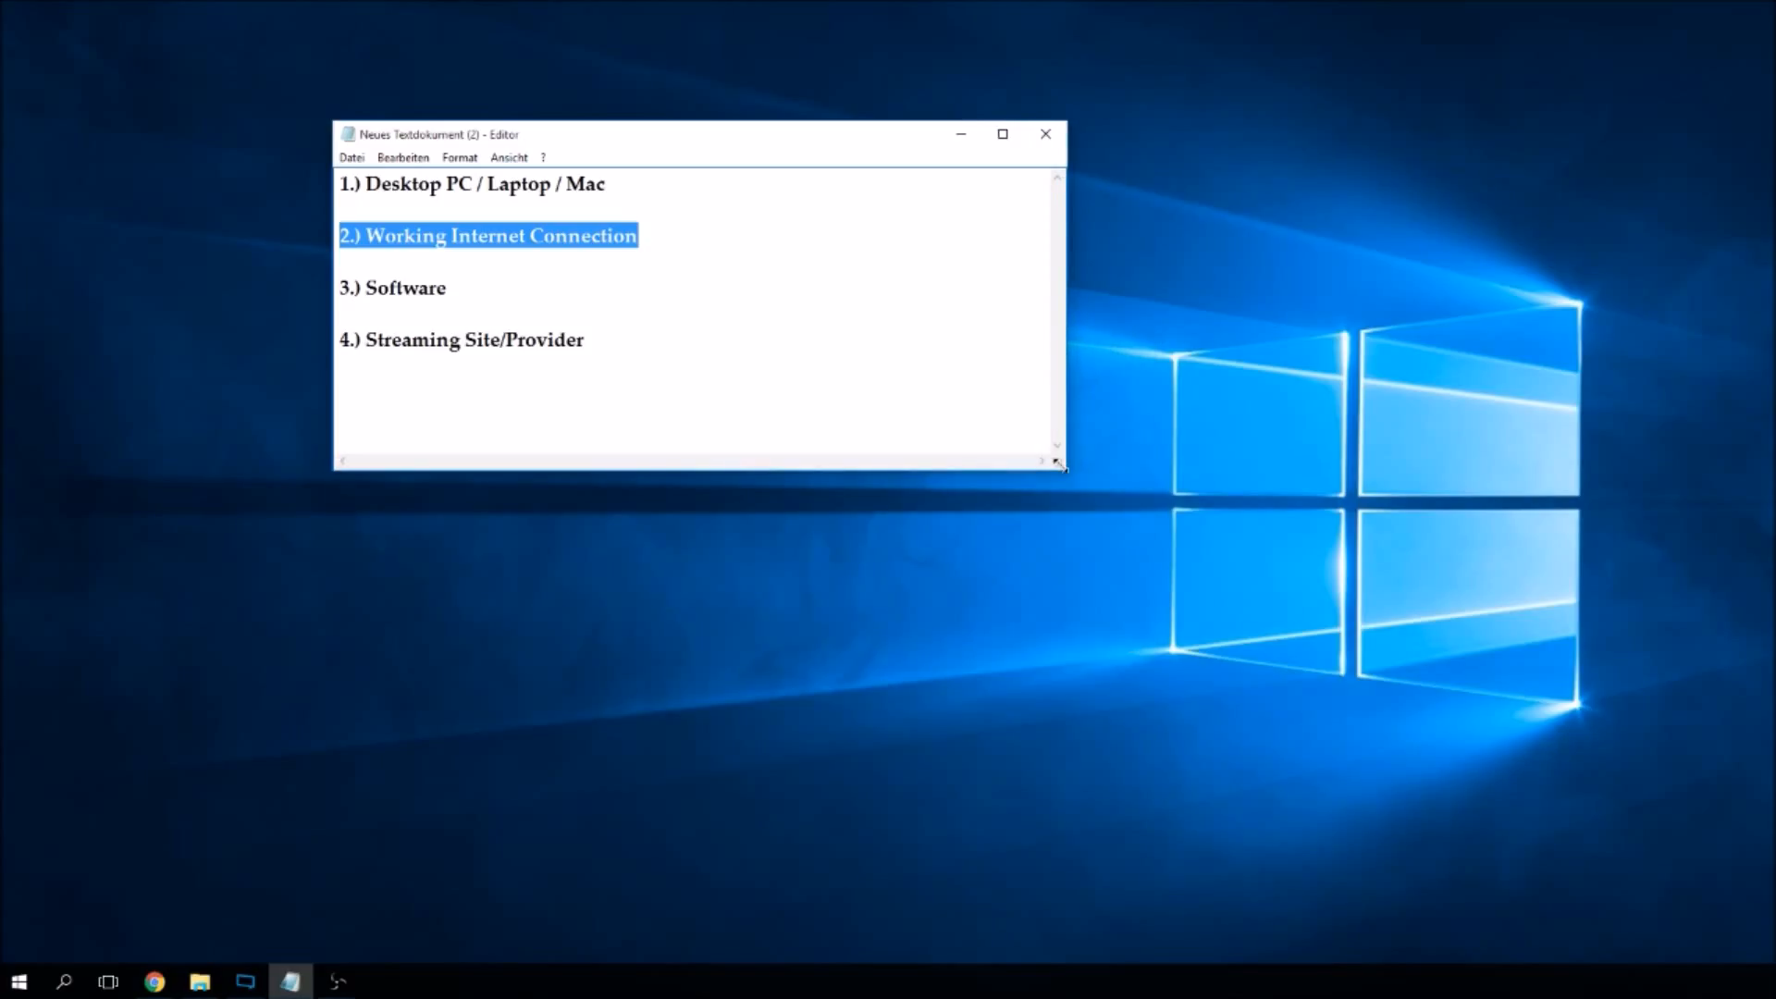
{"action": "left_click_drag", "start_coordinate": [1060, 465], "coordinate": [656, 295]}
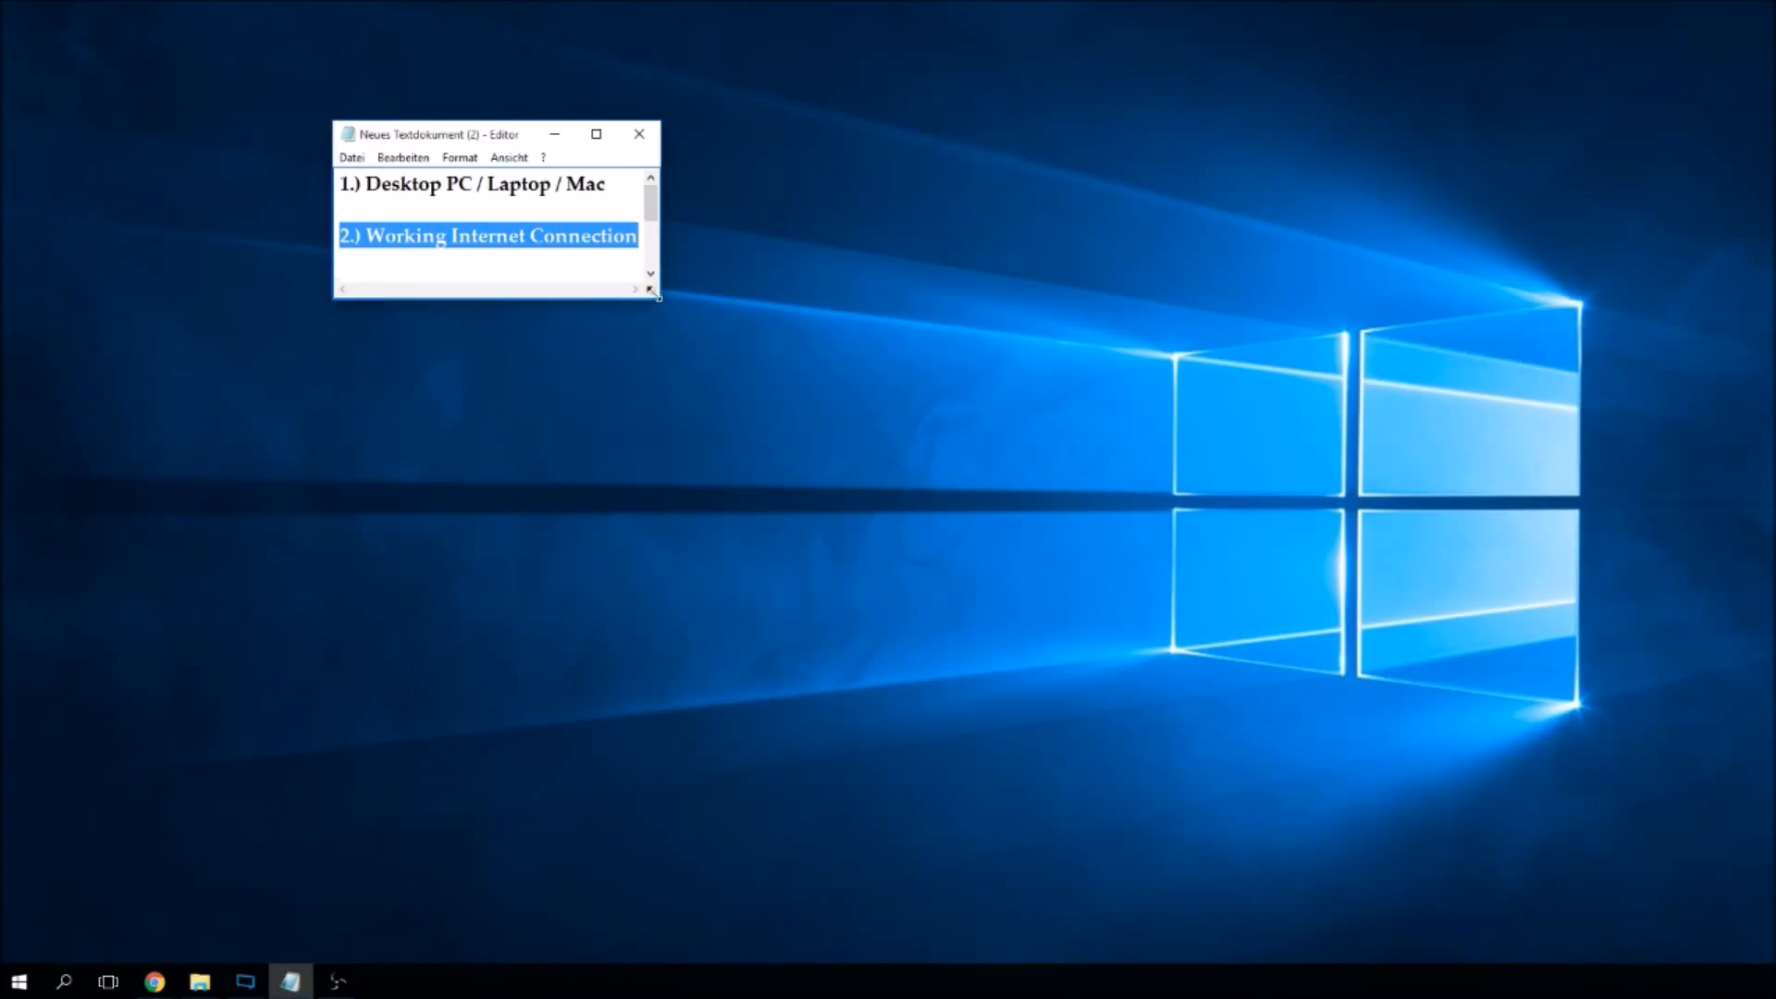
{"action": "left_click_drag", "start_coordinate": [656, 294], "coordinate": [1198, 659]}
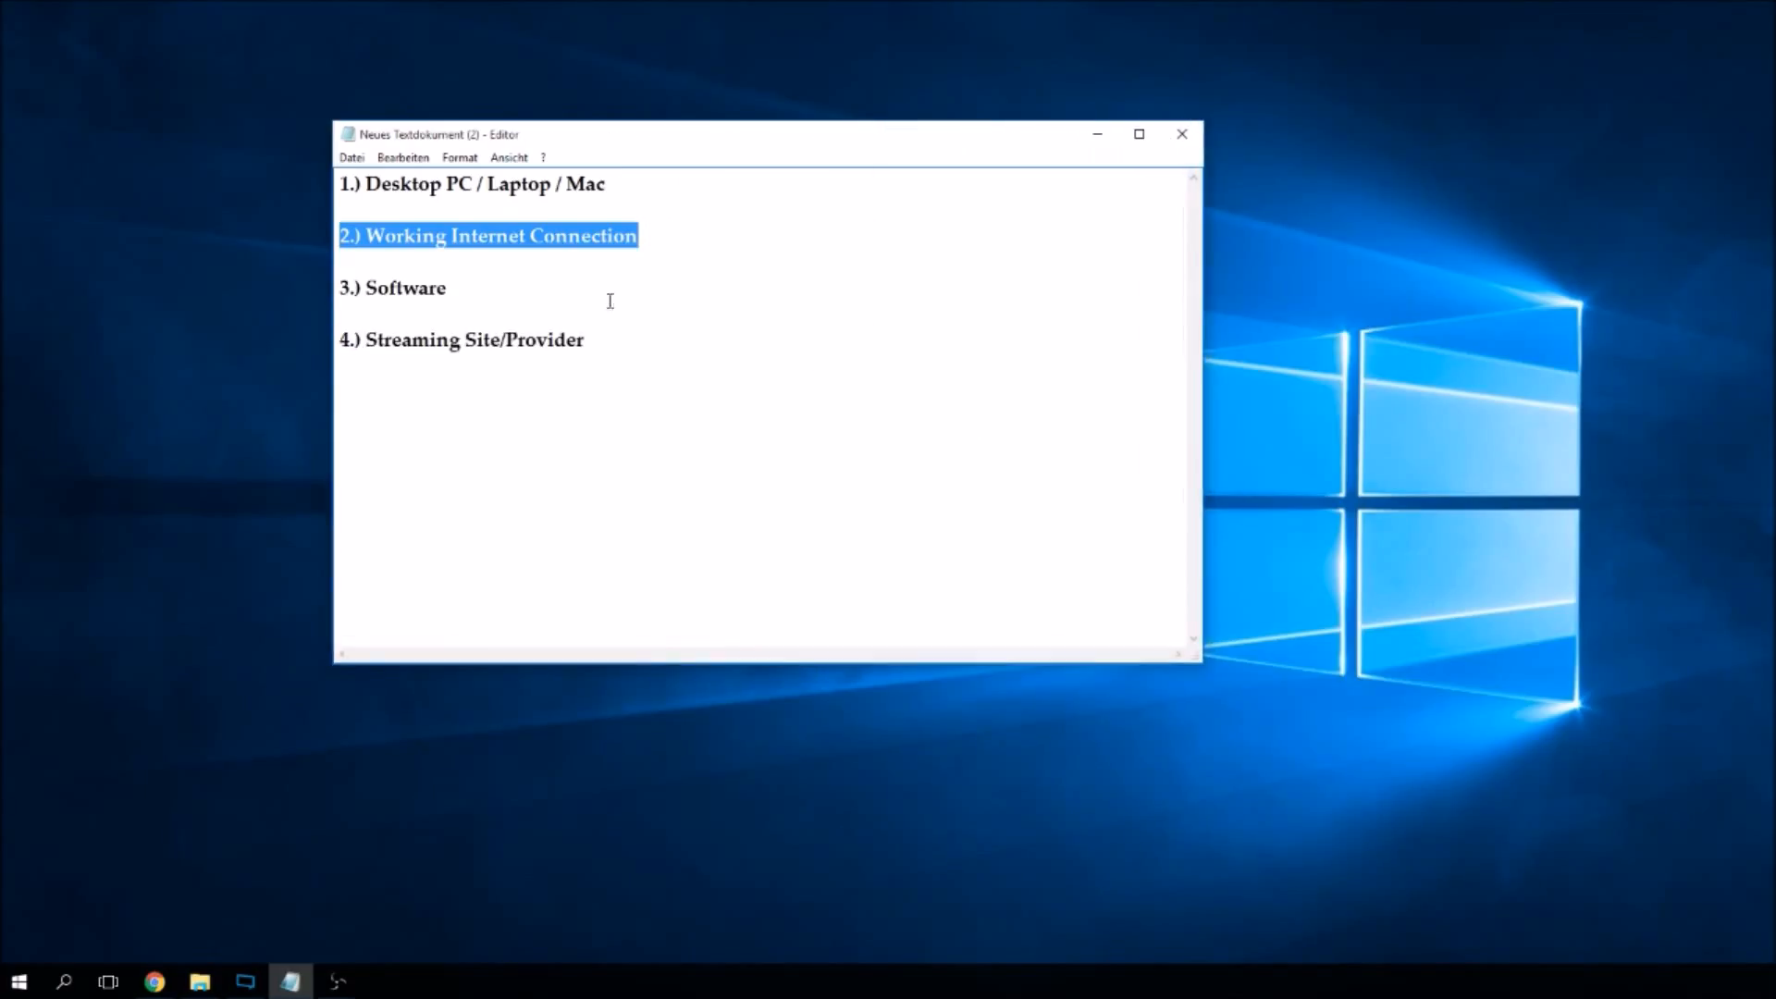
Append "OBS | Xsplit" to the "3.) Software" line of the checklist.
{"action": "left_click", "coordinate": [485, 290]}
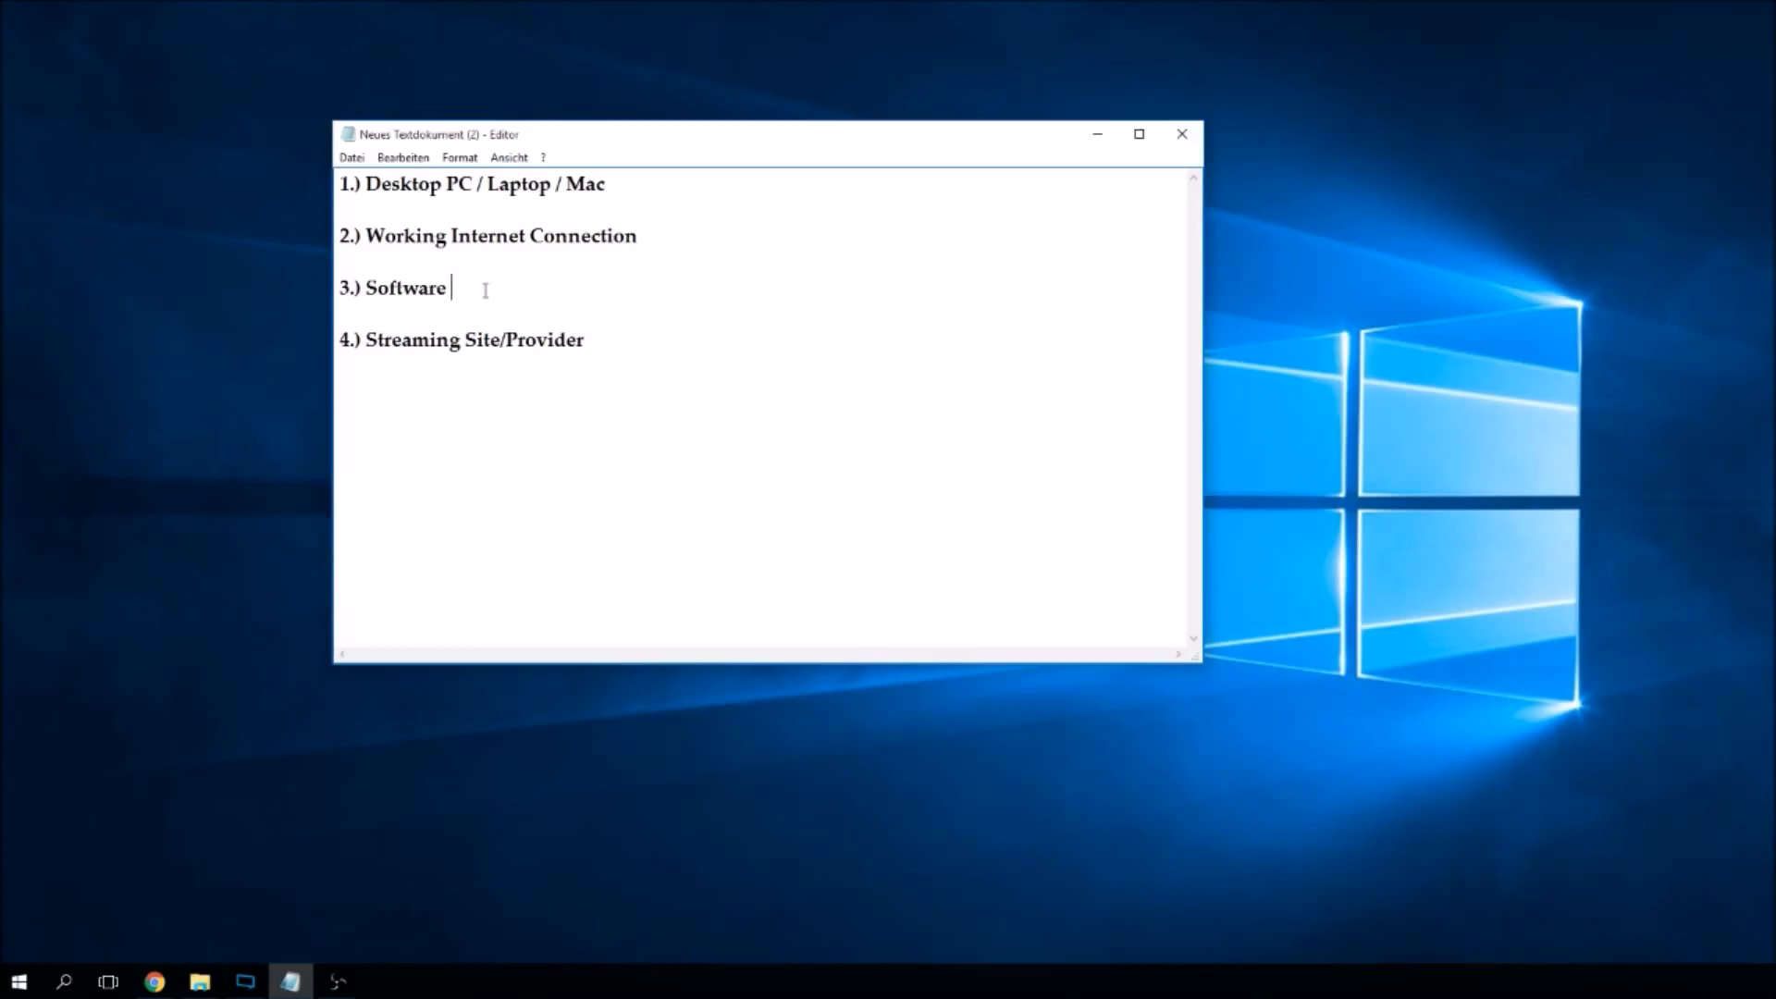
{"action": "type", "text": "OBS "}
{"action": "type", "text": "Xsplit"}
{"action": "key", "text": "Left"}
{"action": "key", "text": "Left"}
{"action": "key", "text": "Left"}
{"action": "key", "text": "Left"}
{"action": "key", "text": "Left"}
{"action": "key", "text": "Left"}
{"action": "type", "text": "|"}
{"action": "key", "text": "Right"}
{"action": "key", "text": "Right"}
{"action": "key", "text": "Right"}
{"action": "key", "text": "Right"}
Add "- pay > license" after Xsplit on the Software line.
{"action": "left_click_drag", "start_coordinate": [451, 288], "coordinate": [496, 289]}
{"action": "left_click_drag", "start_coordinate": [513, 288], "coordinate": [566, 289]}
{"action": "left_click", "coordinate": [576, 288]}
{"action": "type", "text": "- pay > l"}
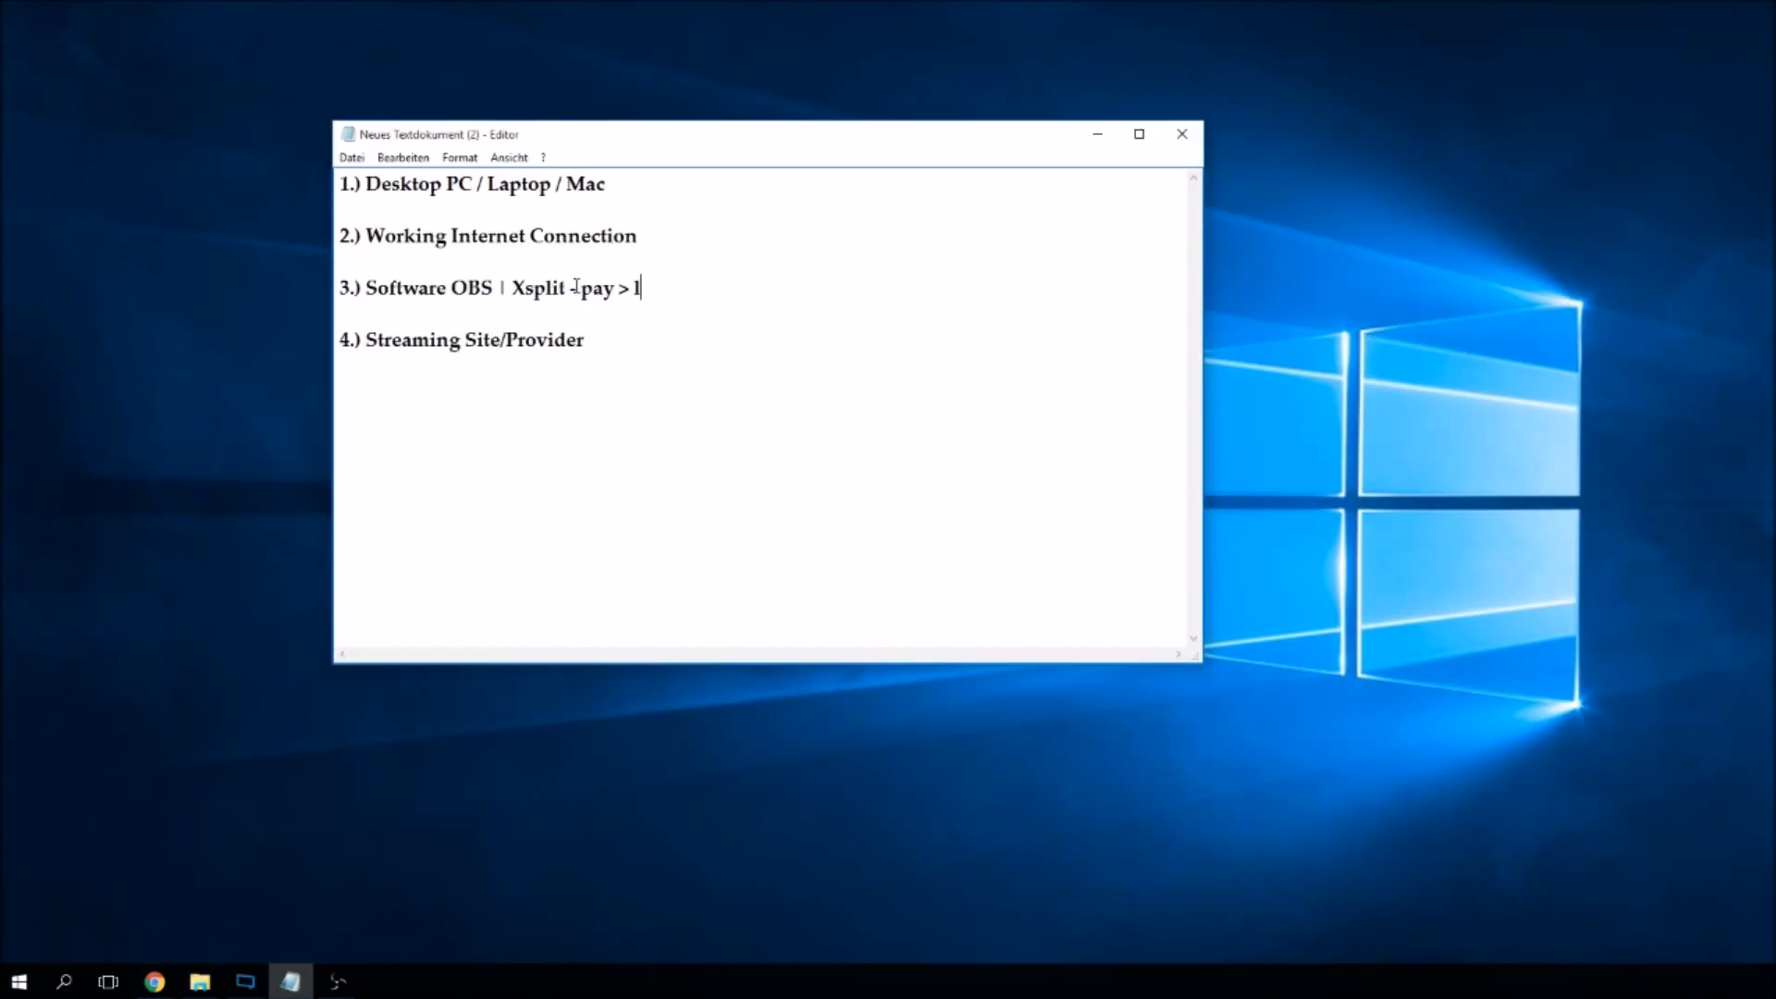
{"action": "type", "text": "icense"}
{"action": "left_click_drag", "start_coordinate": [451, 289], "coordinate": [733, 284]}
{"action": "left_click", "coordinate": [733, 285]}
Add the line "Youtube, Hitbox, Justintv/twitch.tv" below the "4.) Streaming Site/Provider" entry.
{"action": "left_click", "coordinate": [596, 342]}
{"action": "type", "text": "H"}
{"action": "key", "text": "BackSpace"}
{"action": "type", "text": "Youtube, H"}
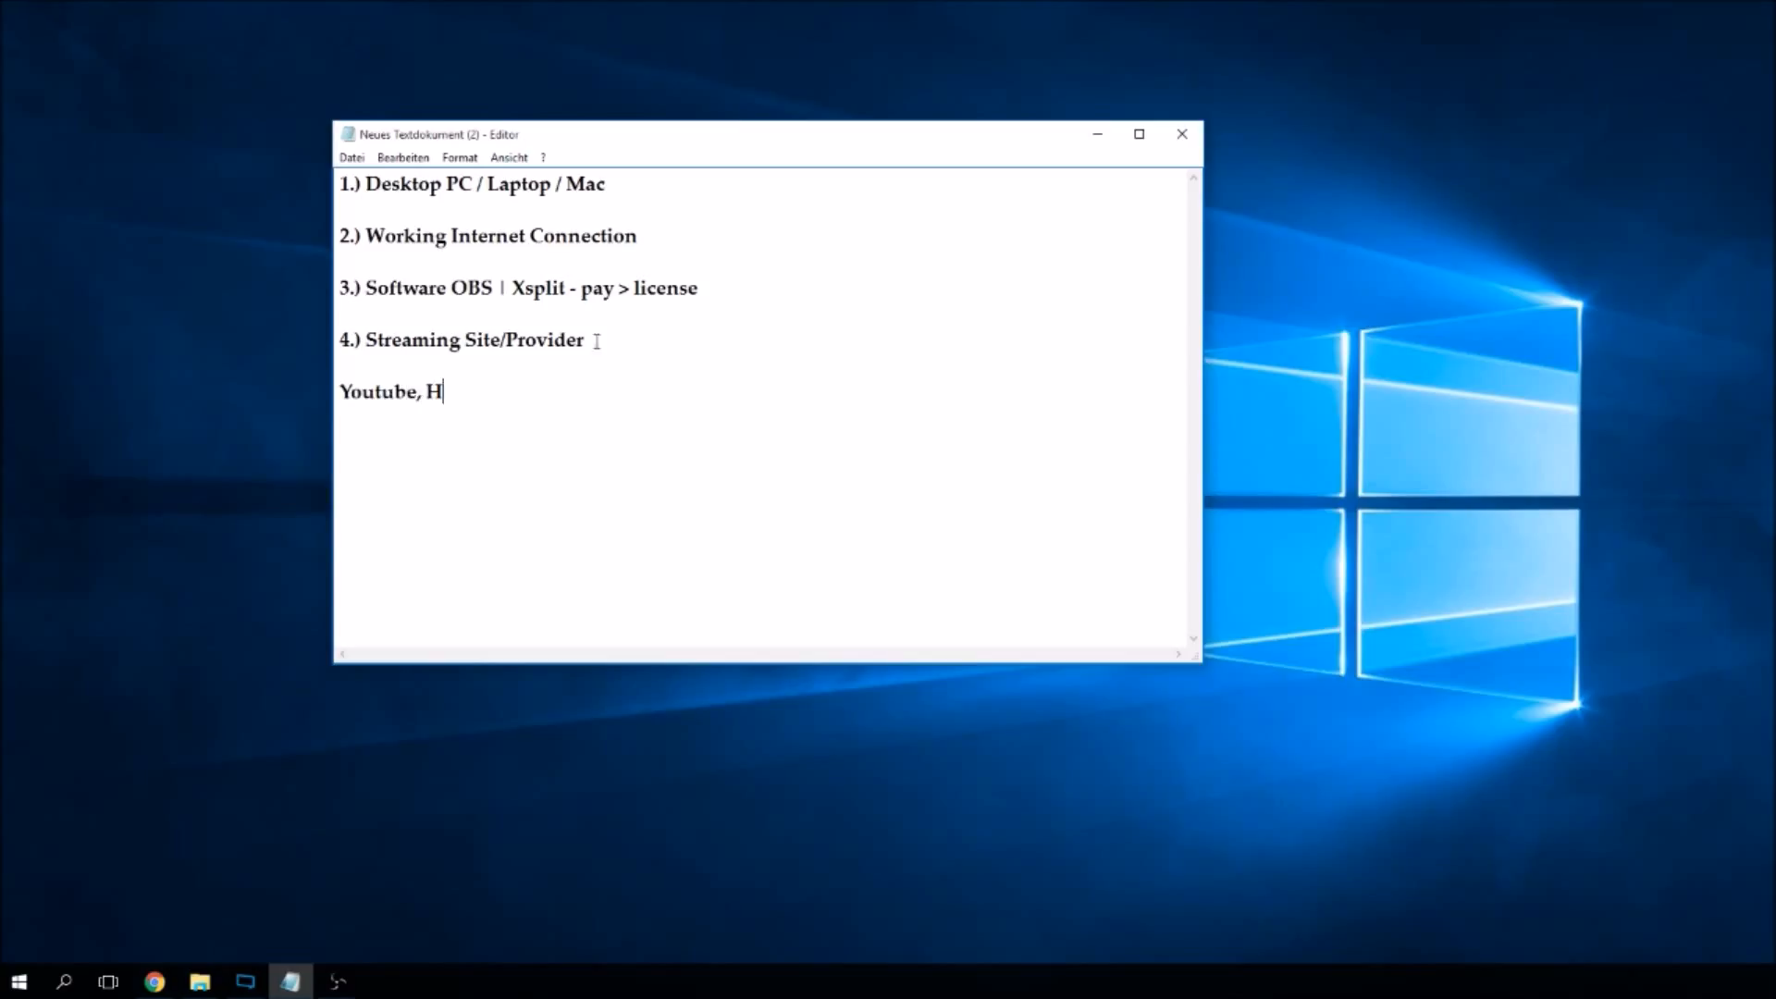
{"action": "type", "text": "itbox, Justintv"}
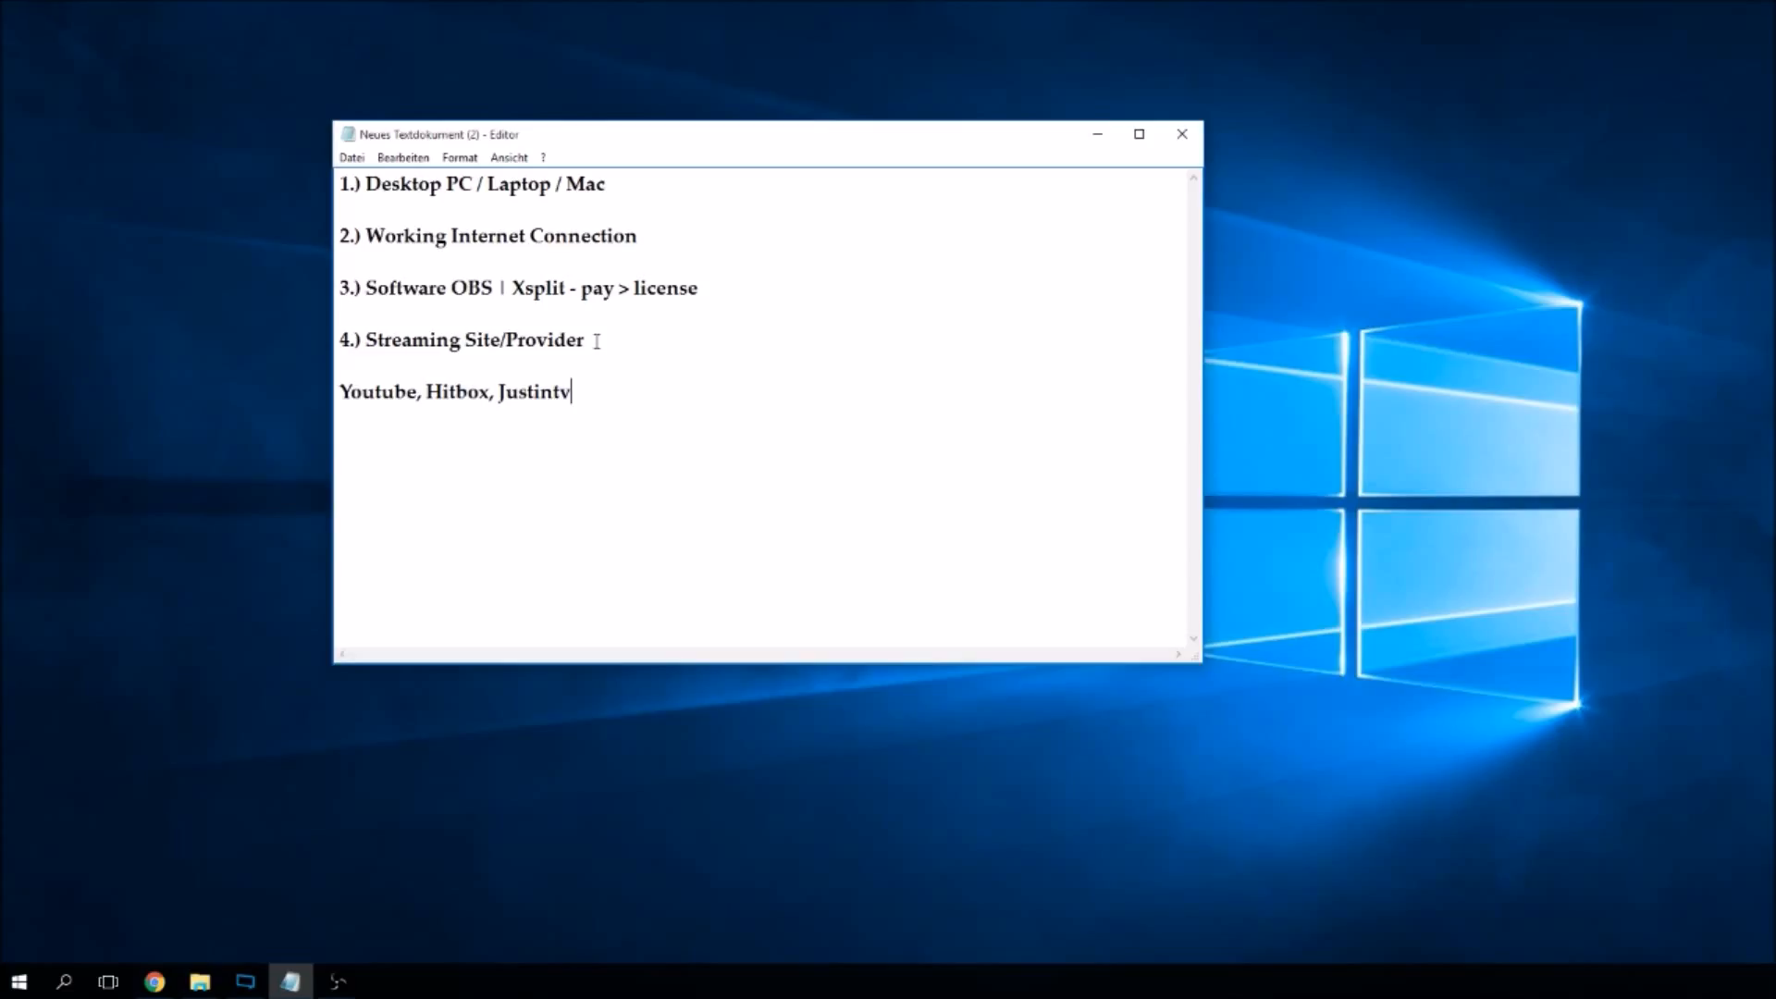
{"action": "type", "text": "/twitch.tv"}
{"action": "right_click", "coordinate": [647, 366]}
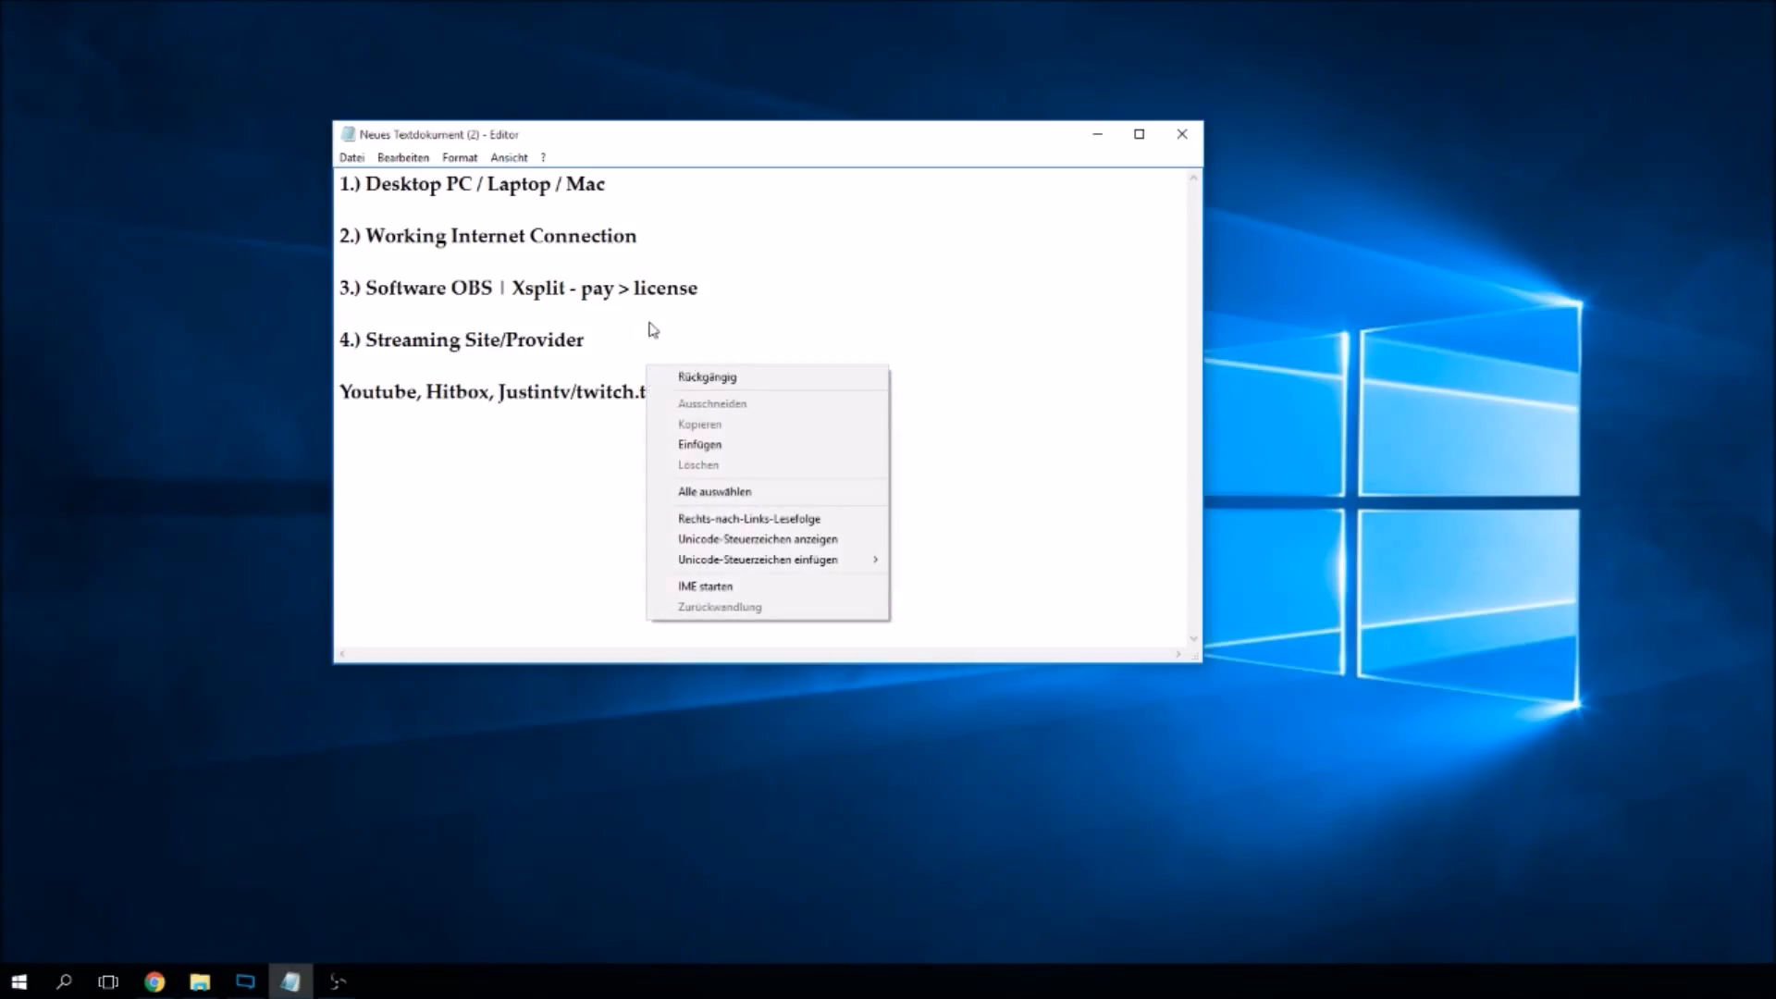
{"action": "left_click", "coordinate": [616, 383]}
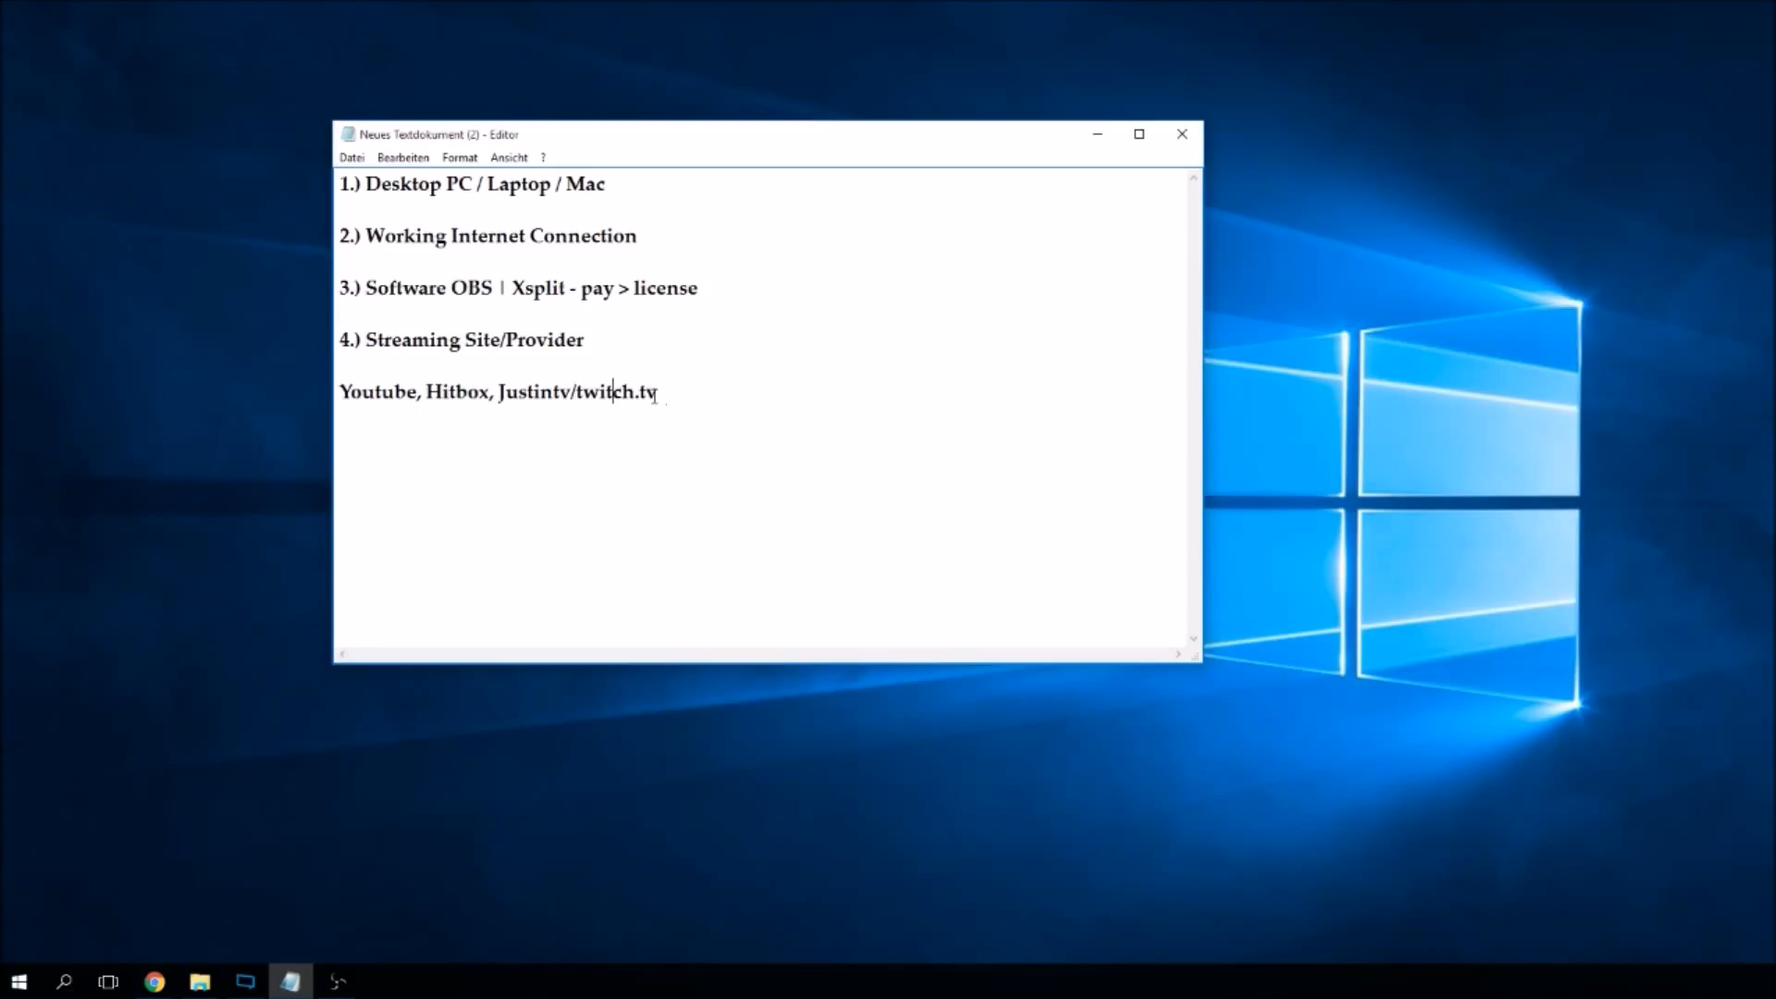
Append "own3d.tv" to the list of streaming sites and highlight the own3d.tv and twitch.tv entries.
{"action": "left_click", "coordinate": [662, 393]}
{"action": "left_click", "coordinate": [422, 394]}
{"action": "left_click", "coordinate": [730, 405]}
{"action": "type", "text": "own 3d.tv"}
{"action": "left_click_drag", "start_coordinate": [662, 391], "coordinate": [762, 389]}
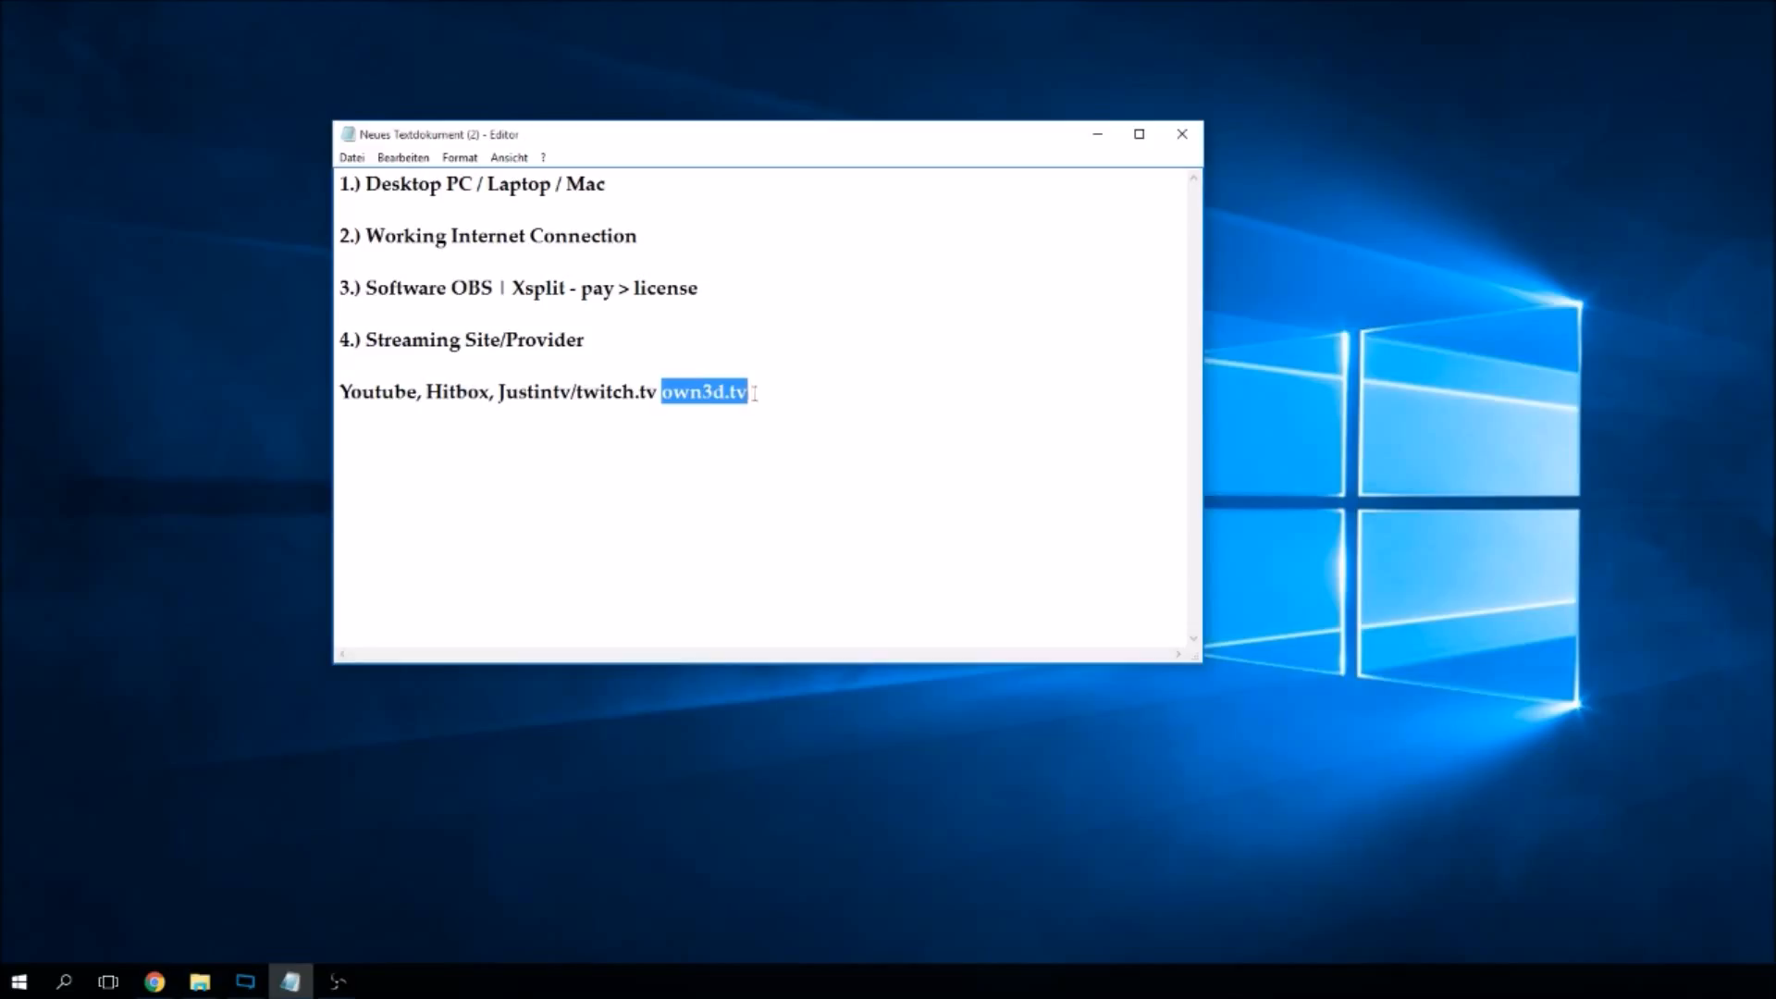
{"action": "left_click", "coordinate": [755, 391]}
{"action": "left_click_drag", "start_coordinate": [755, 391], "coordinate": [662, 391]}
{"action": "left_click_drag", "start_coordinate": [575, 391], "coordinate": [662, 392]}
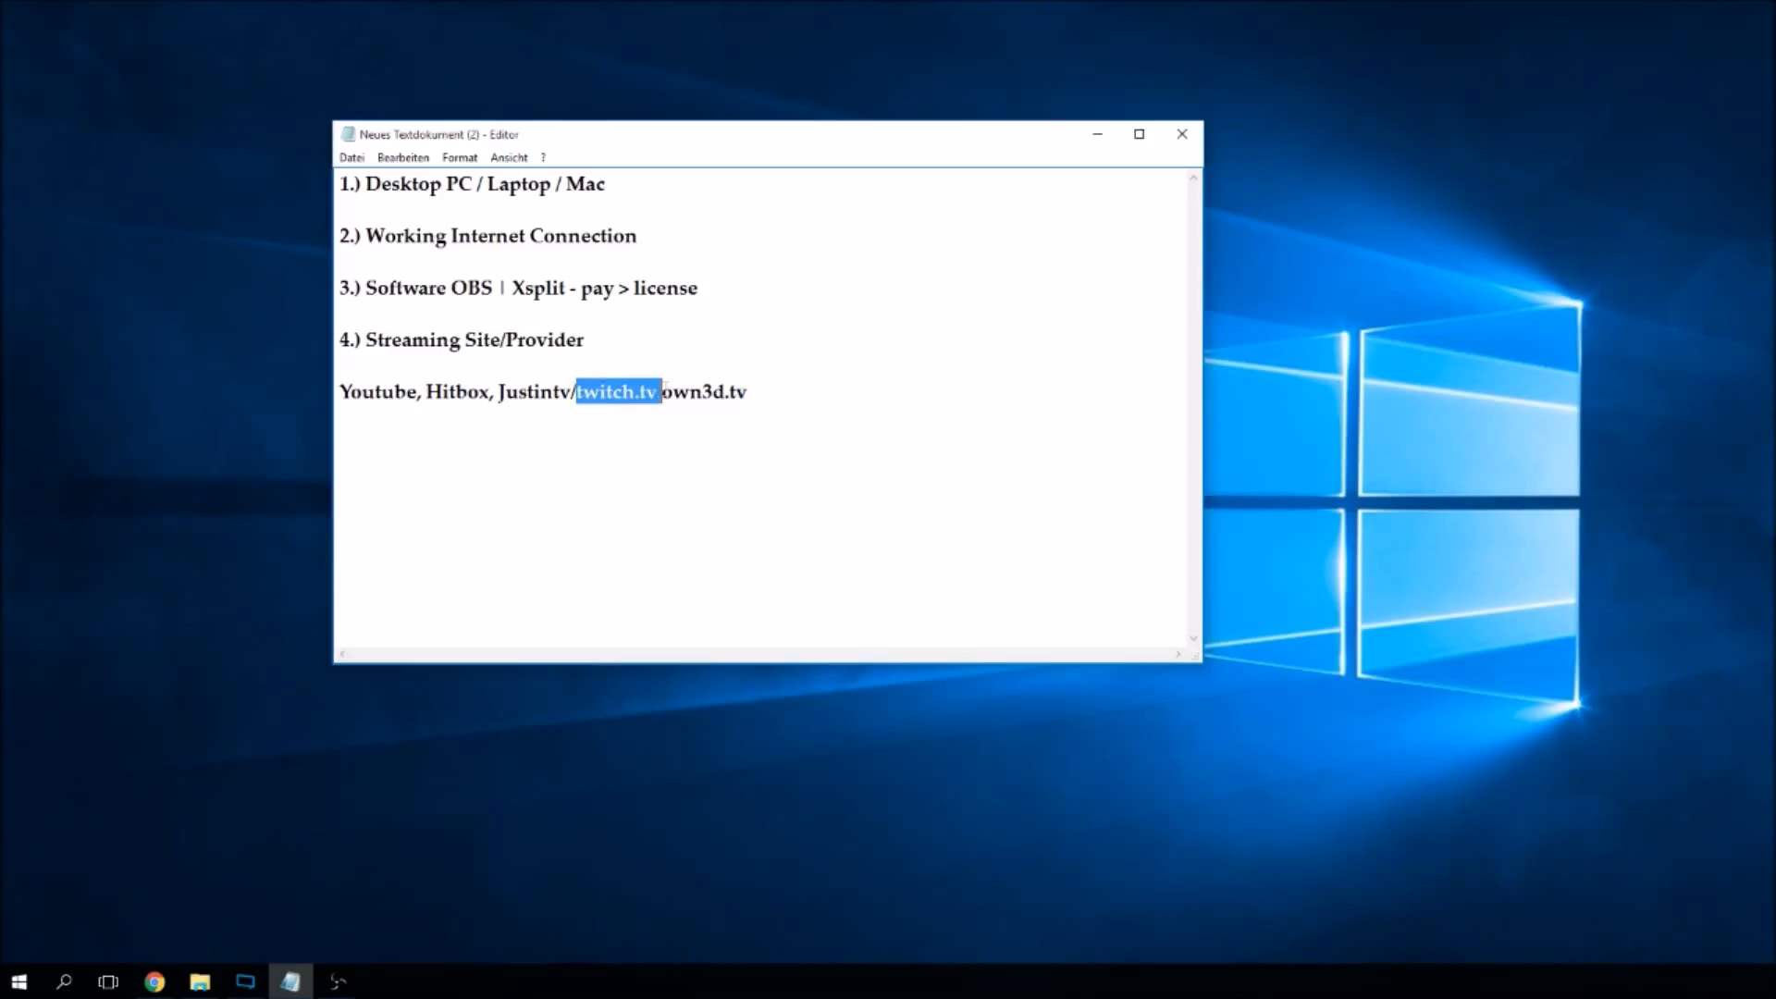
{"action": "left_click", "coordinate": [751, 391]}
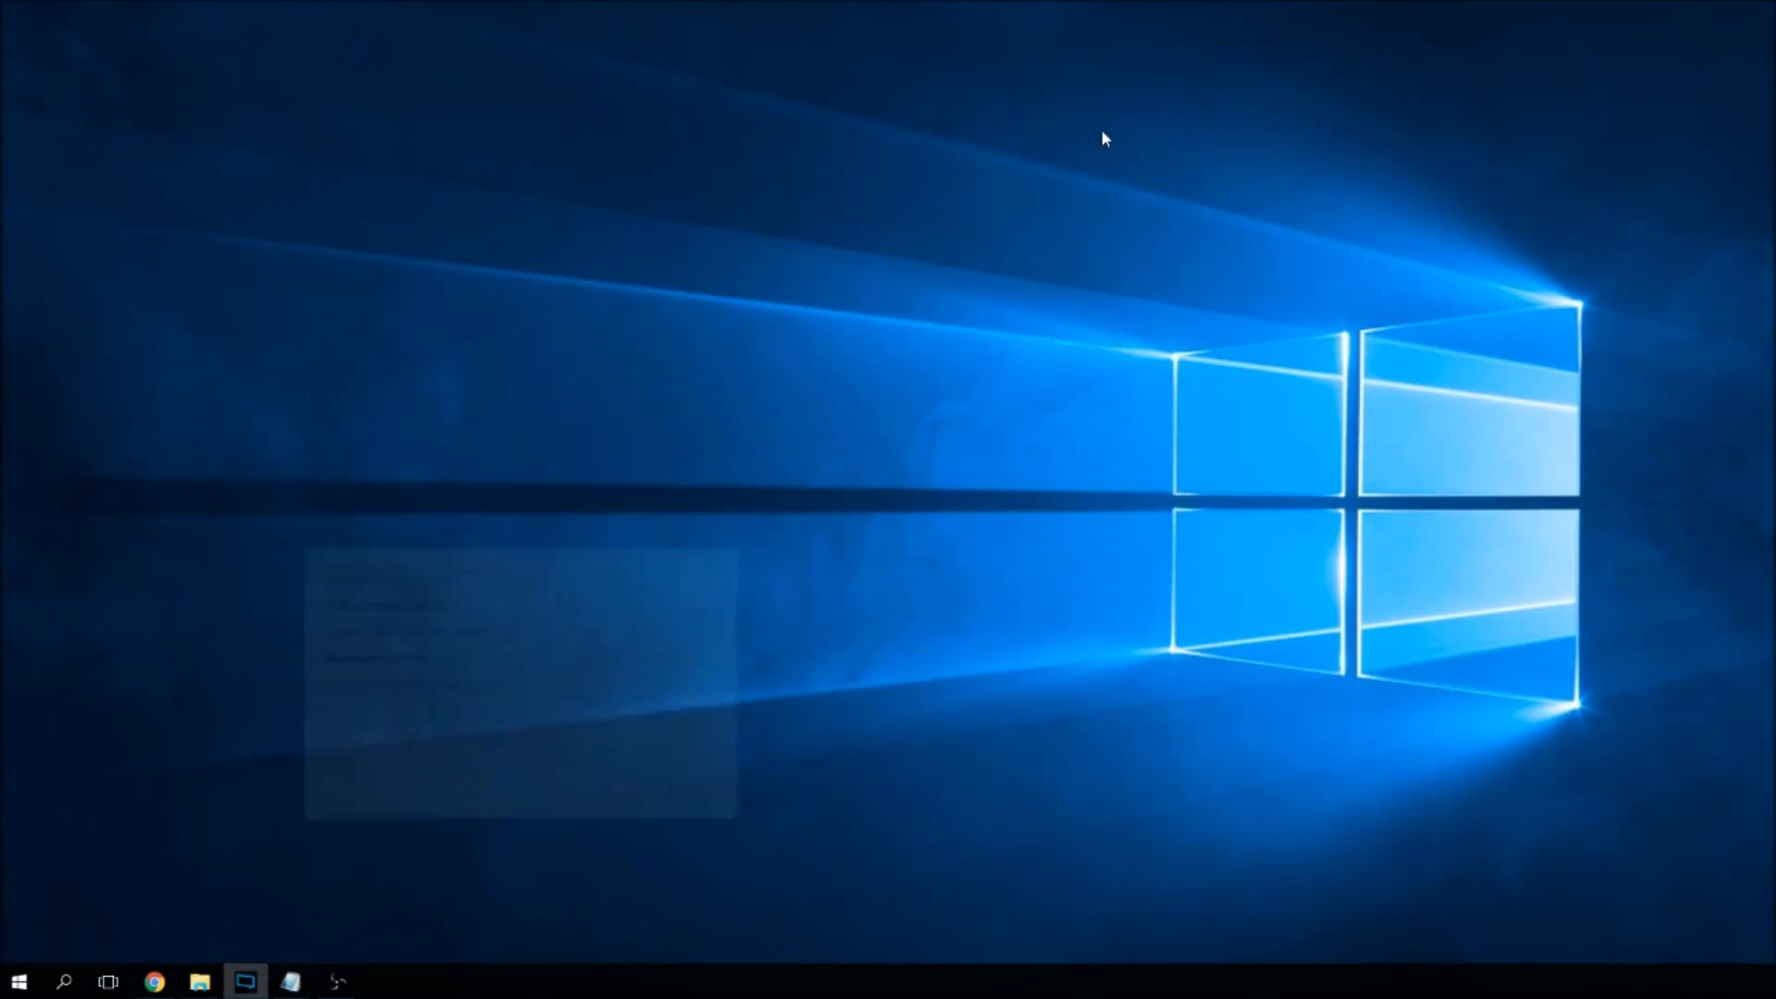
Minimize and restore the checklist, and arrange it side by side with the Open Broadcaster Software window on the desktop.
{"action": "left_click", "coordinate": [1100, 134]}
{"action": "left_click", "coordinate": [291, 981]}
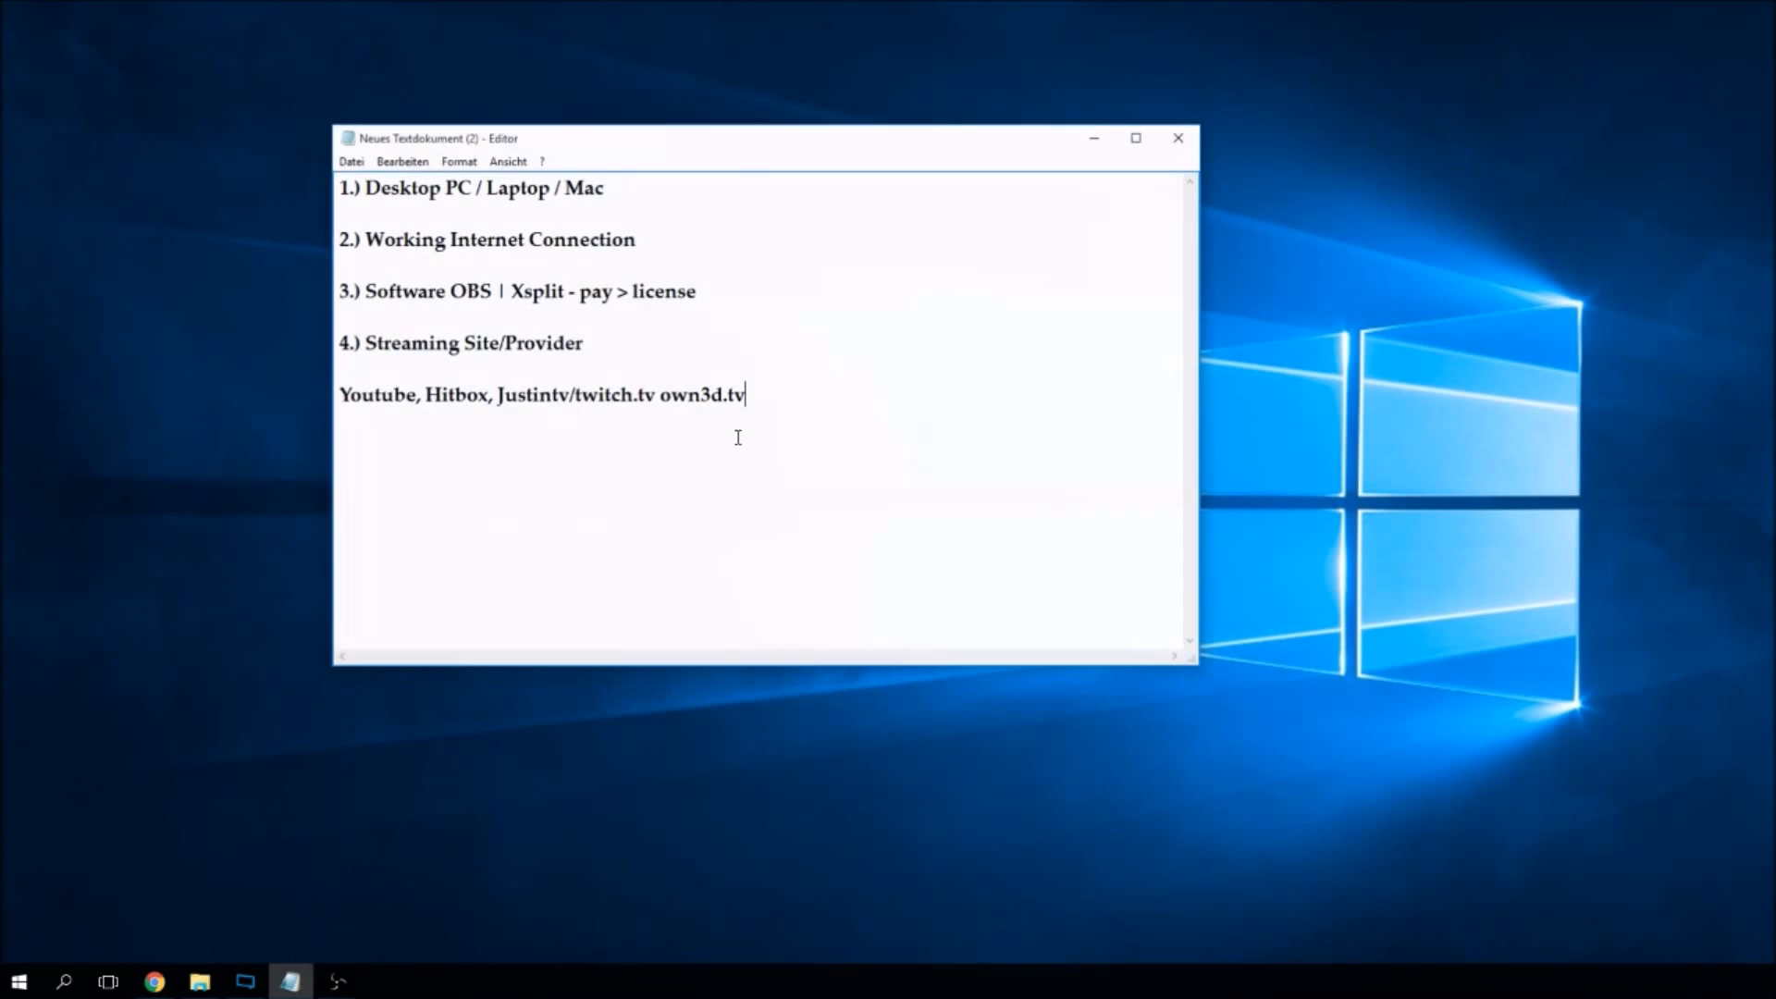
{"action": "left_click_drag", "start_coordinate": [560, 145], "coordinate": [255, 99]}
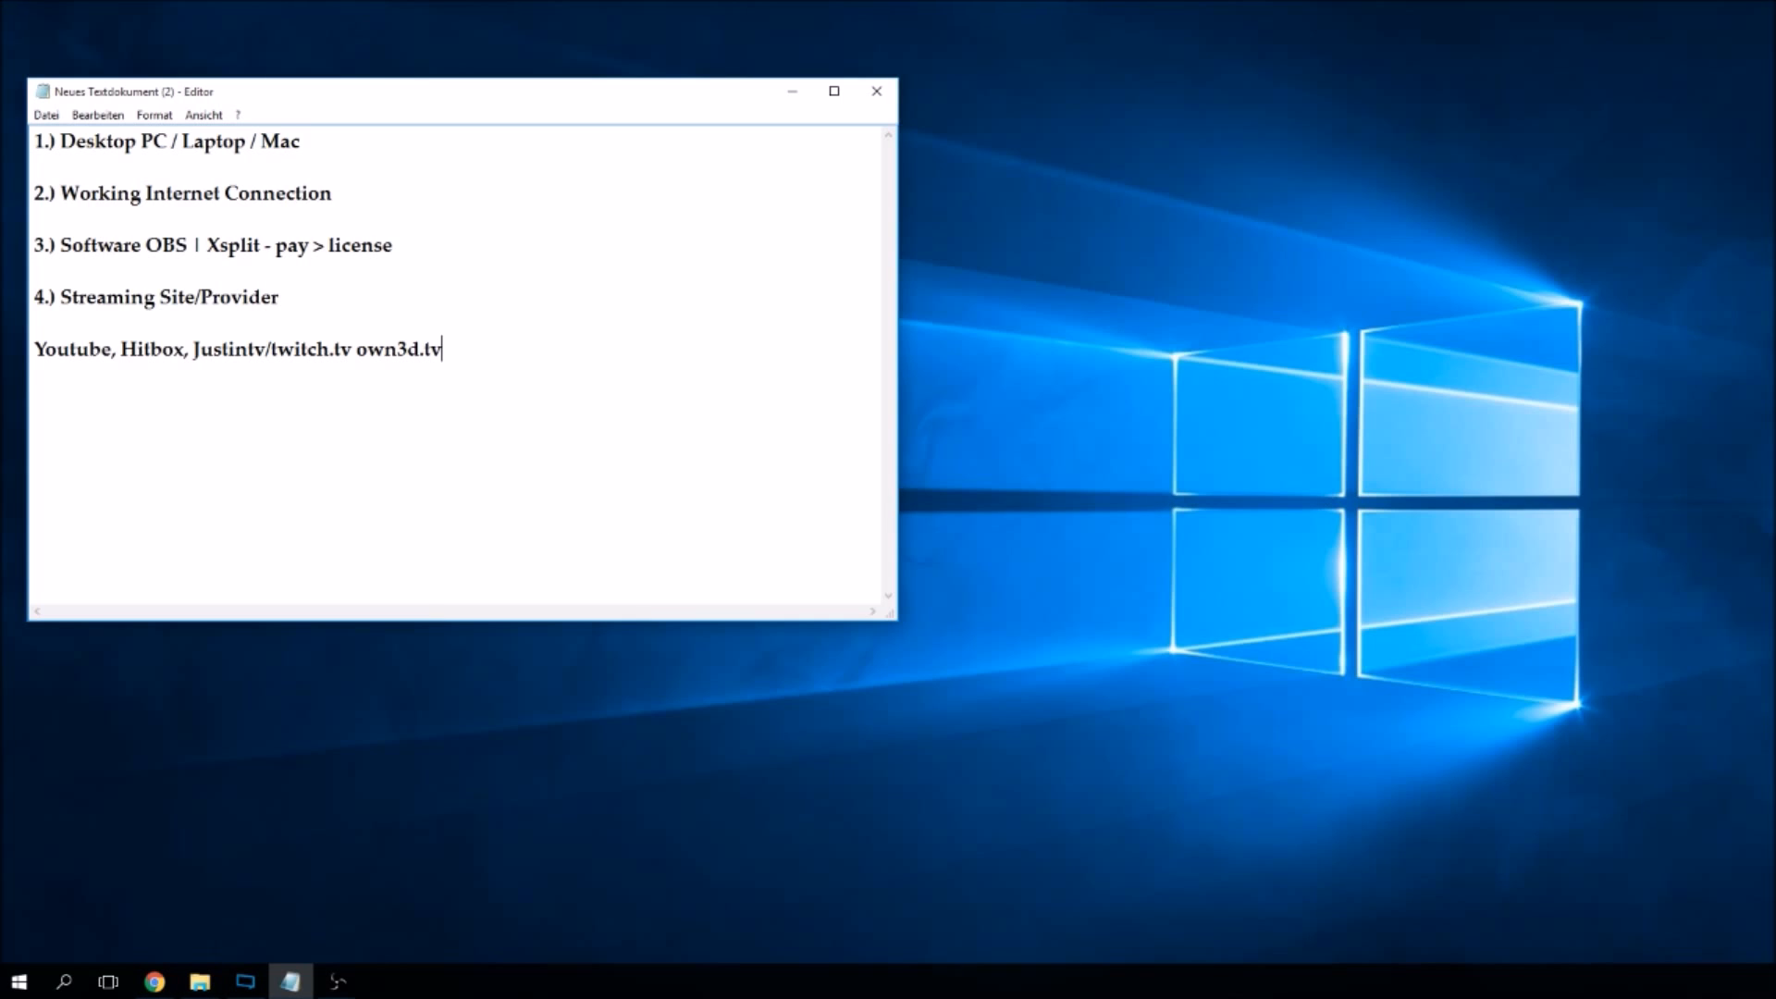
{"action": "left_click_drag", "start_coordinate": [1775, 37], "coordinate": [1266, 210]}
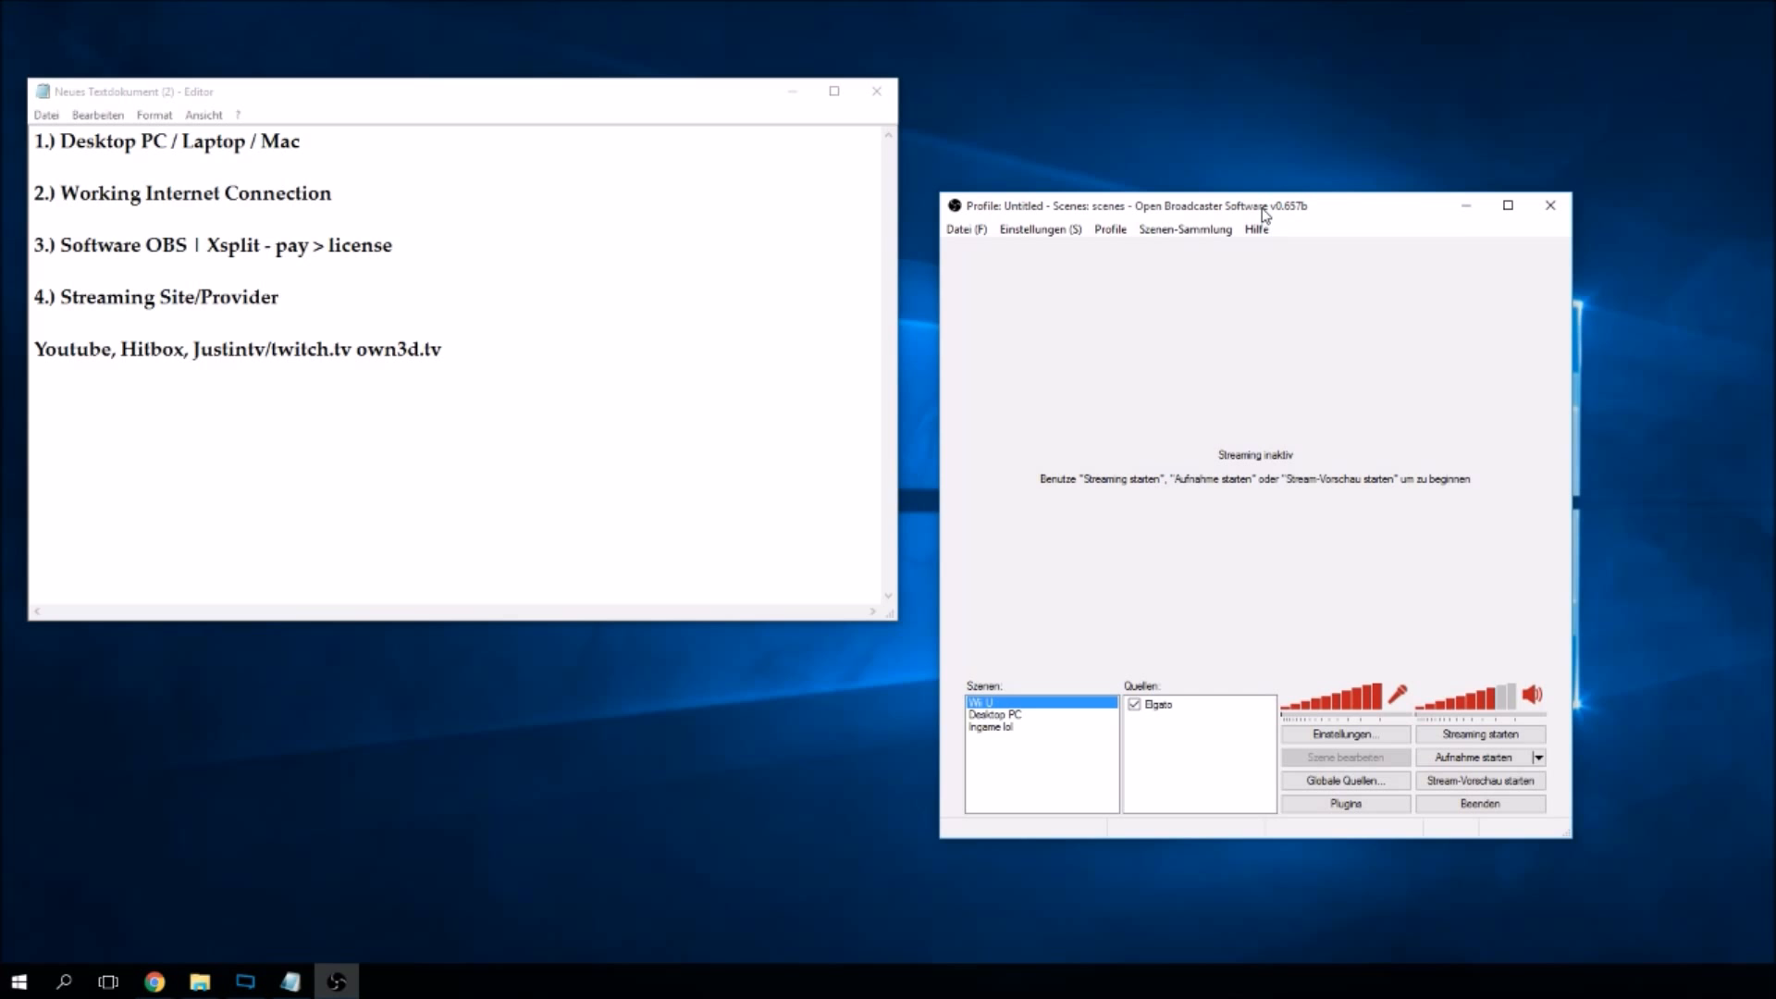
{"action": "left_click_drag", "start_coordinate": [1264, 213], "coordinate": [1255, 141]}
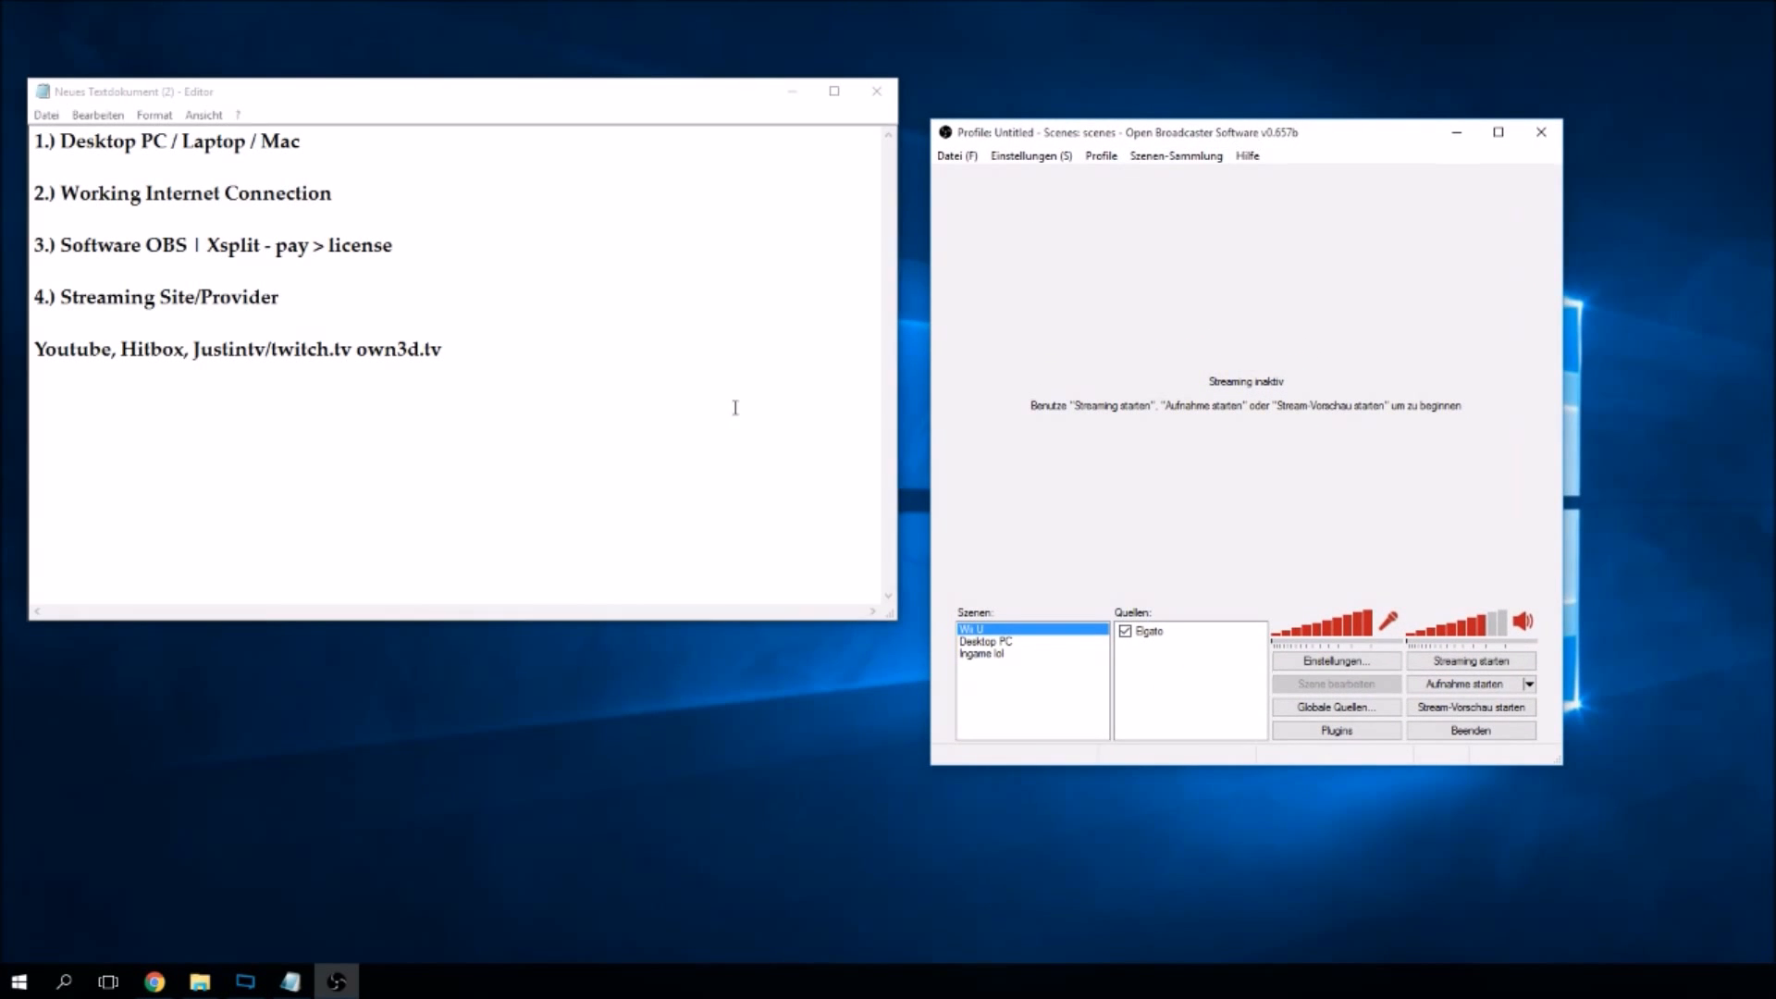
Switch to Chrome to view the Open Broadcaster Software site's Download page, and return to the OBS window.
{"action": "mouse_move", "coordinate": [286, 976]}
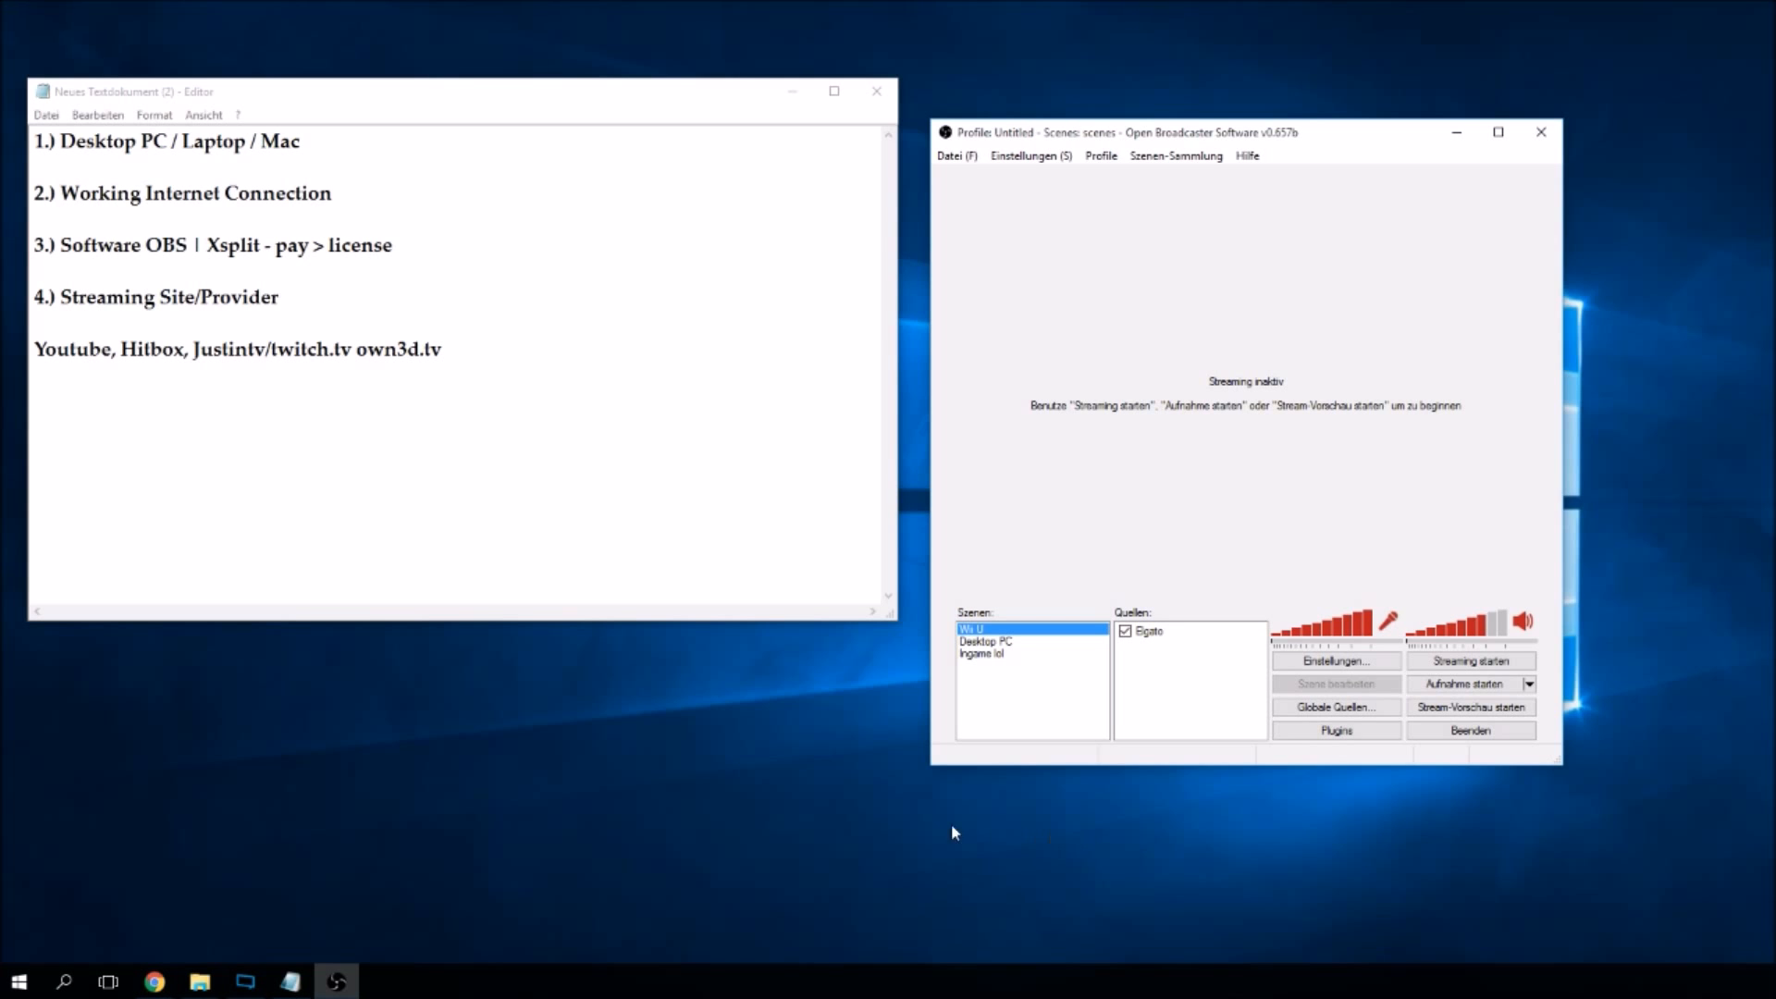
{"action": "left_click", "coordinate": [154, 981]}
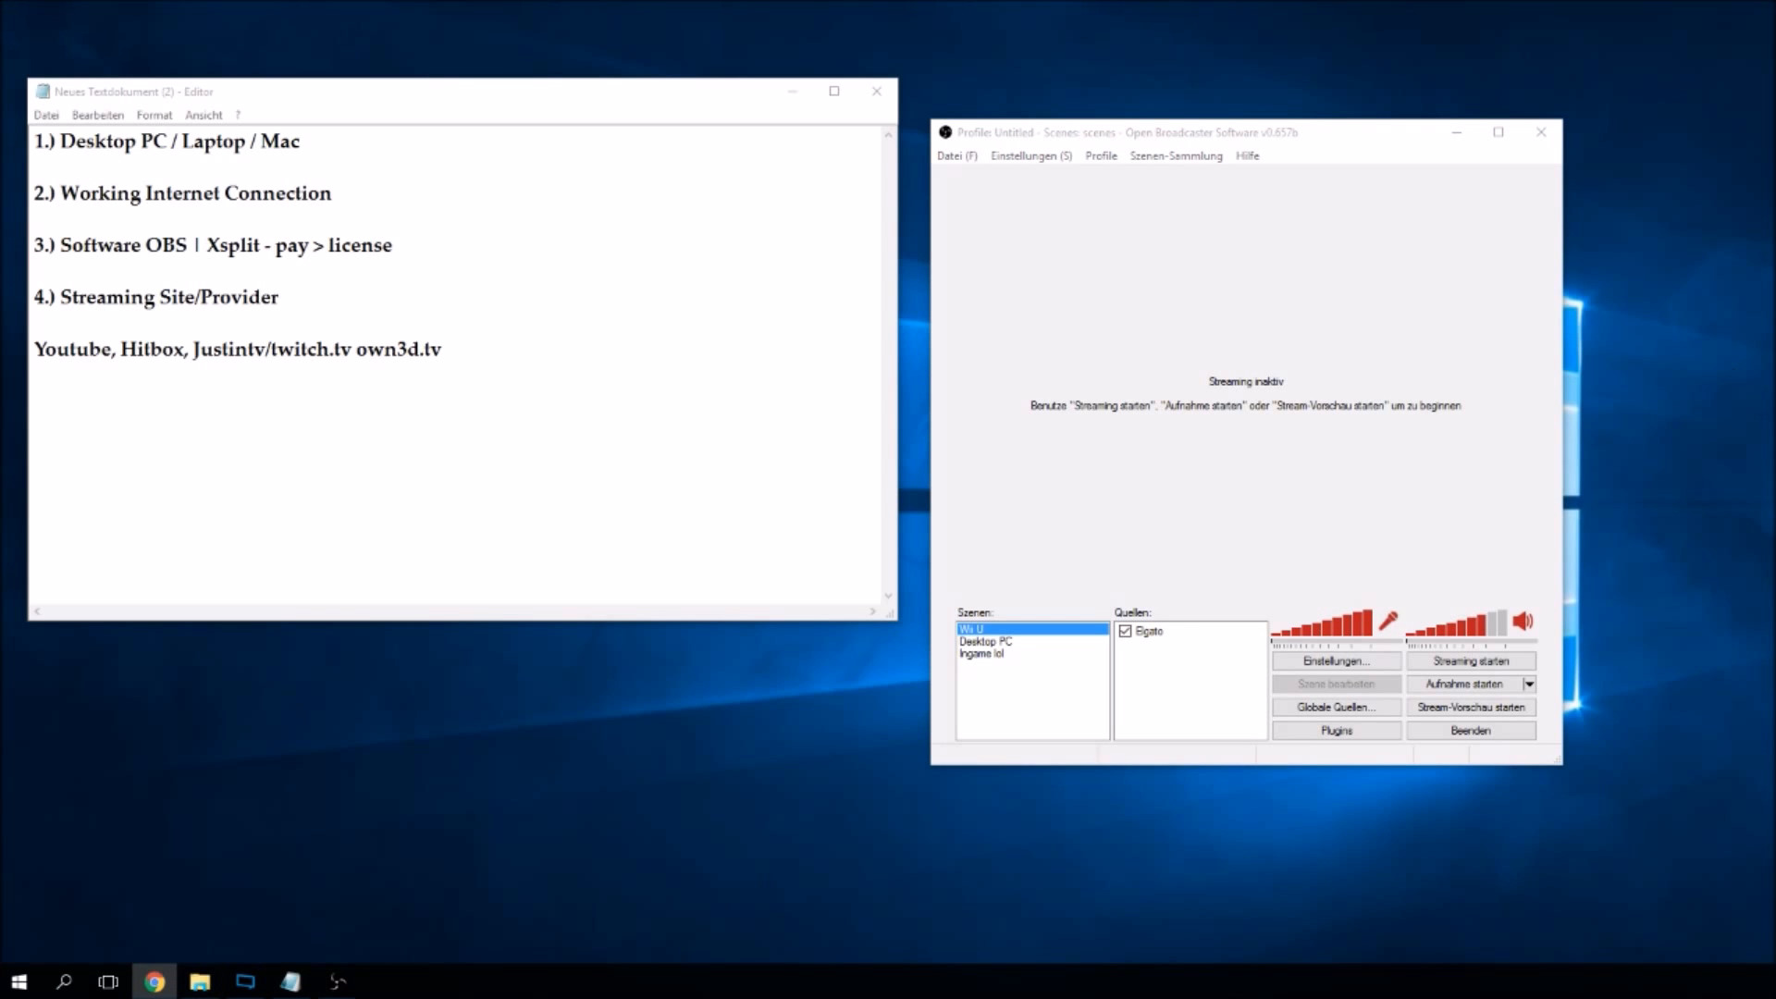
{"action": "left_click_drag", "start_coordinate": [1774, 138], "coordinate": [1021, 1]}
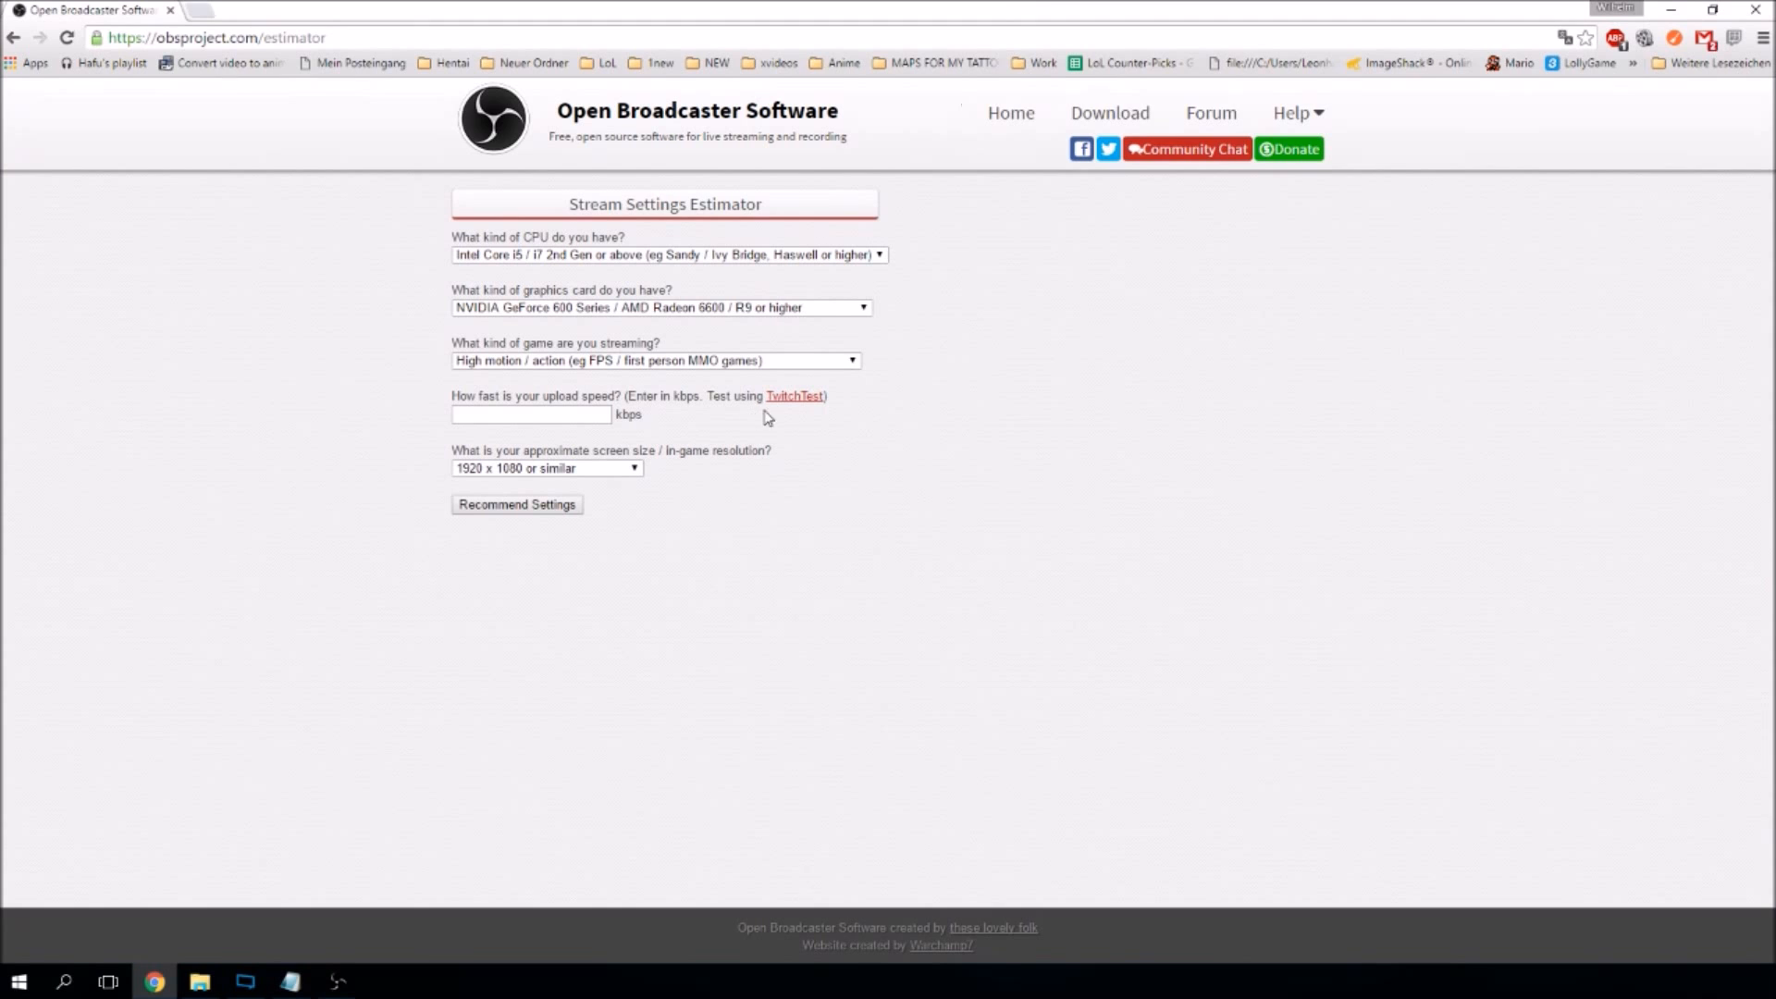
{"action": "left_click", "coordinate": [1093, 112]}
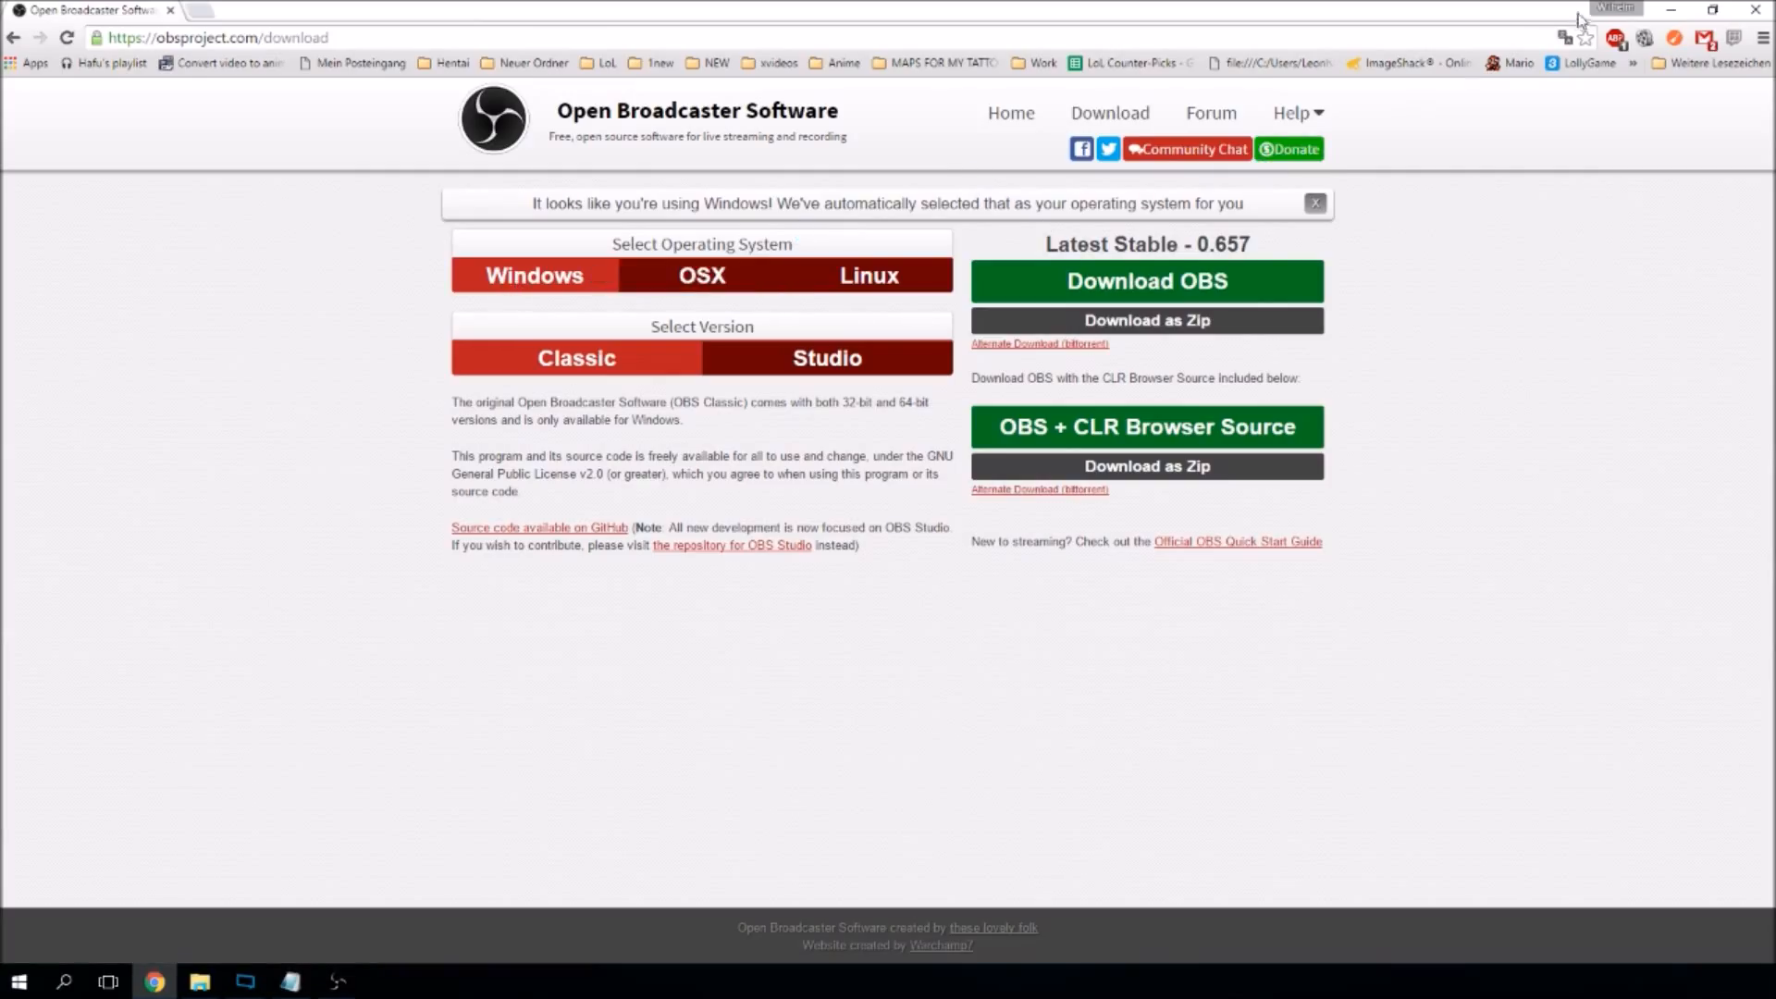
{"action": "left_click", "coordinate": [1670, 9]}
{"action": "left_click_drag", "start_coordinate": [1271, 133], "coordinate": [908, 125]}
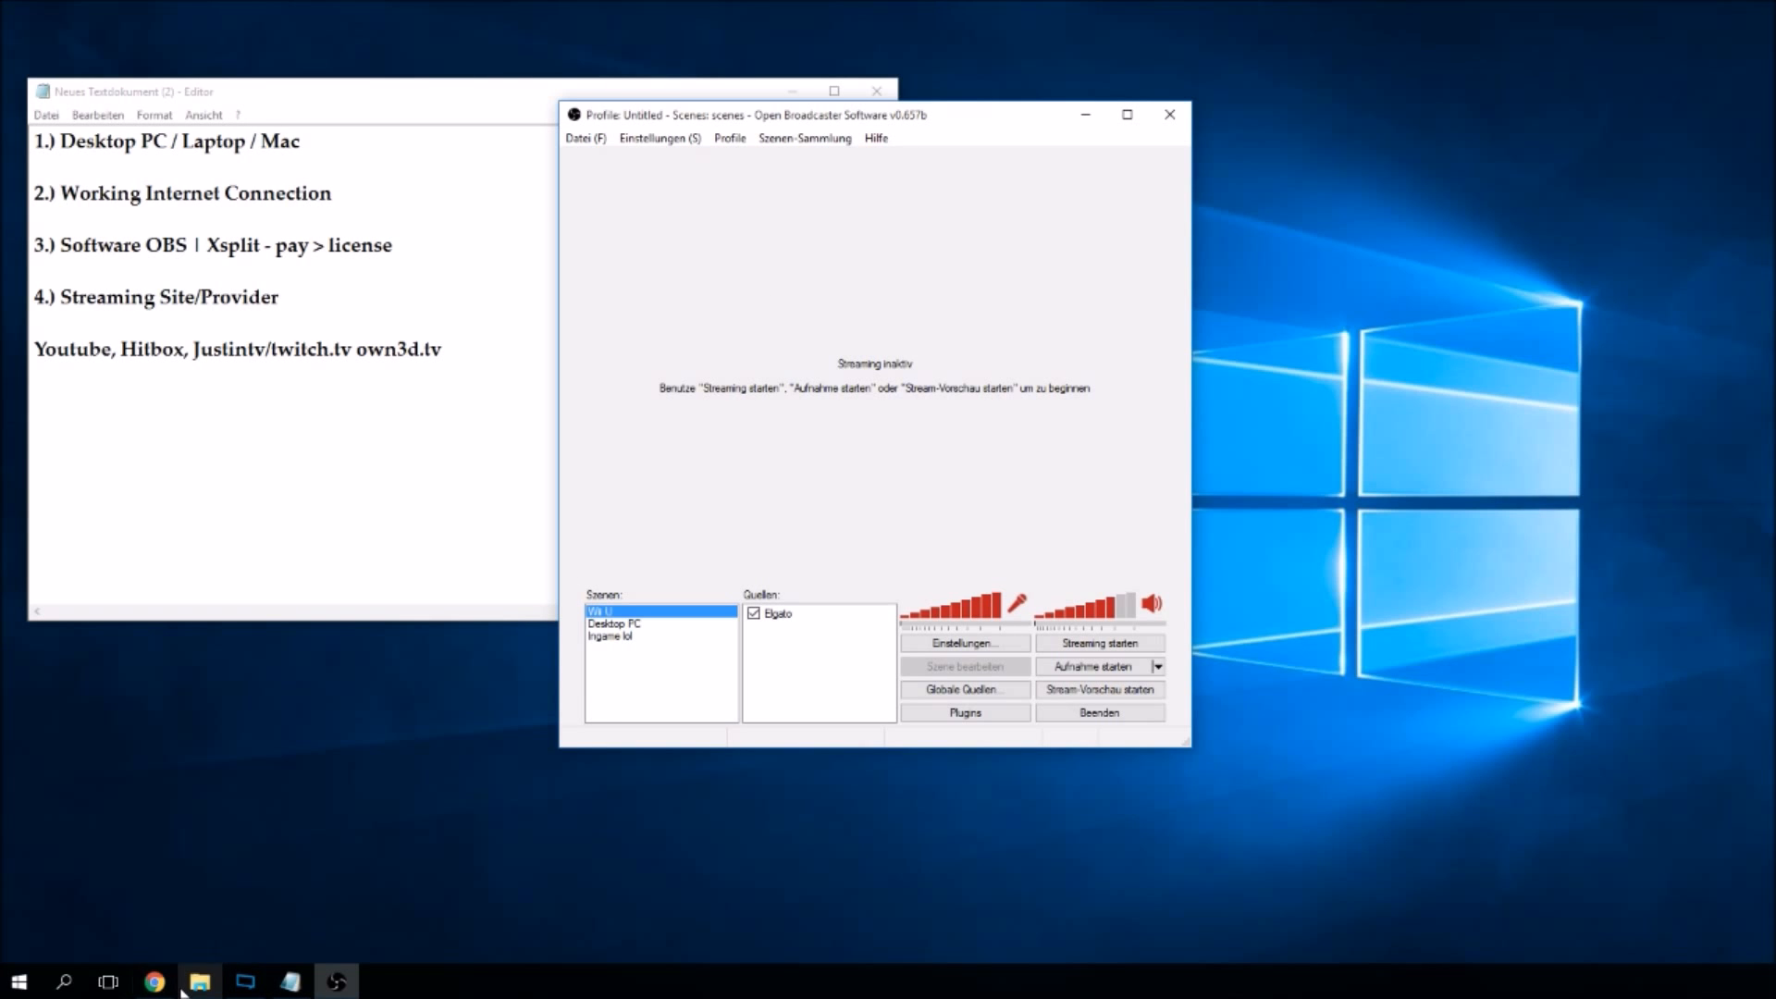
Switch back to Chrome and open the Estimator page of the Open Broadcaster Software site.
{"action": "mouse_move", "coordinate": [161, 987]}
{"action": "left_click", "coordinate": [155, 982]}
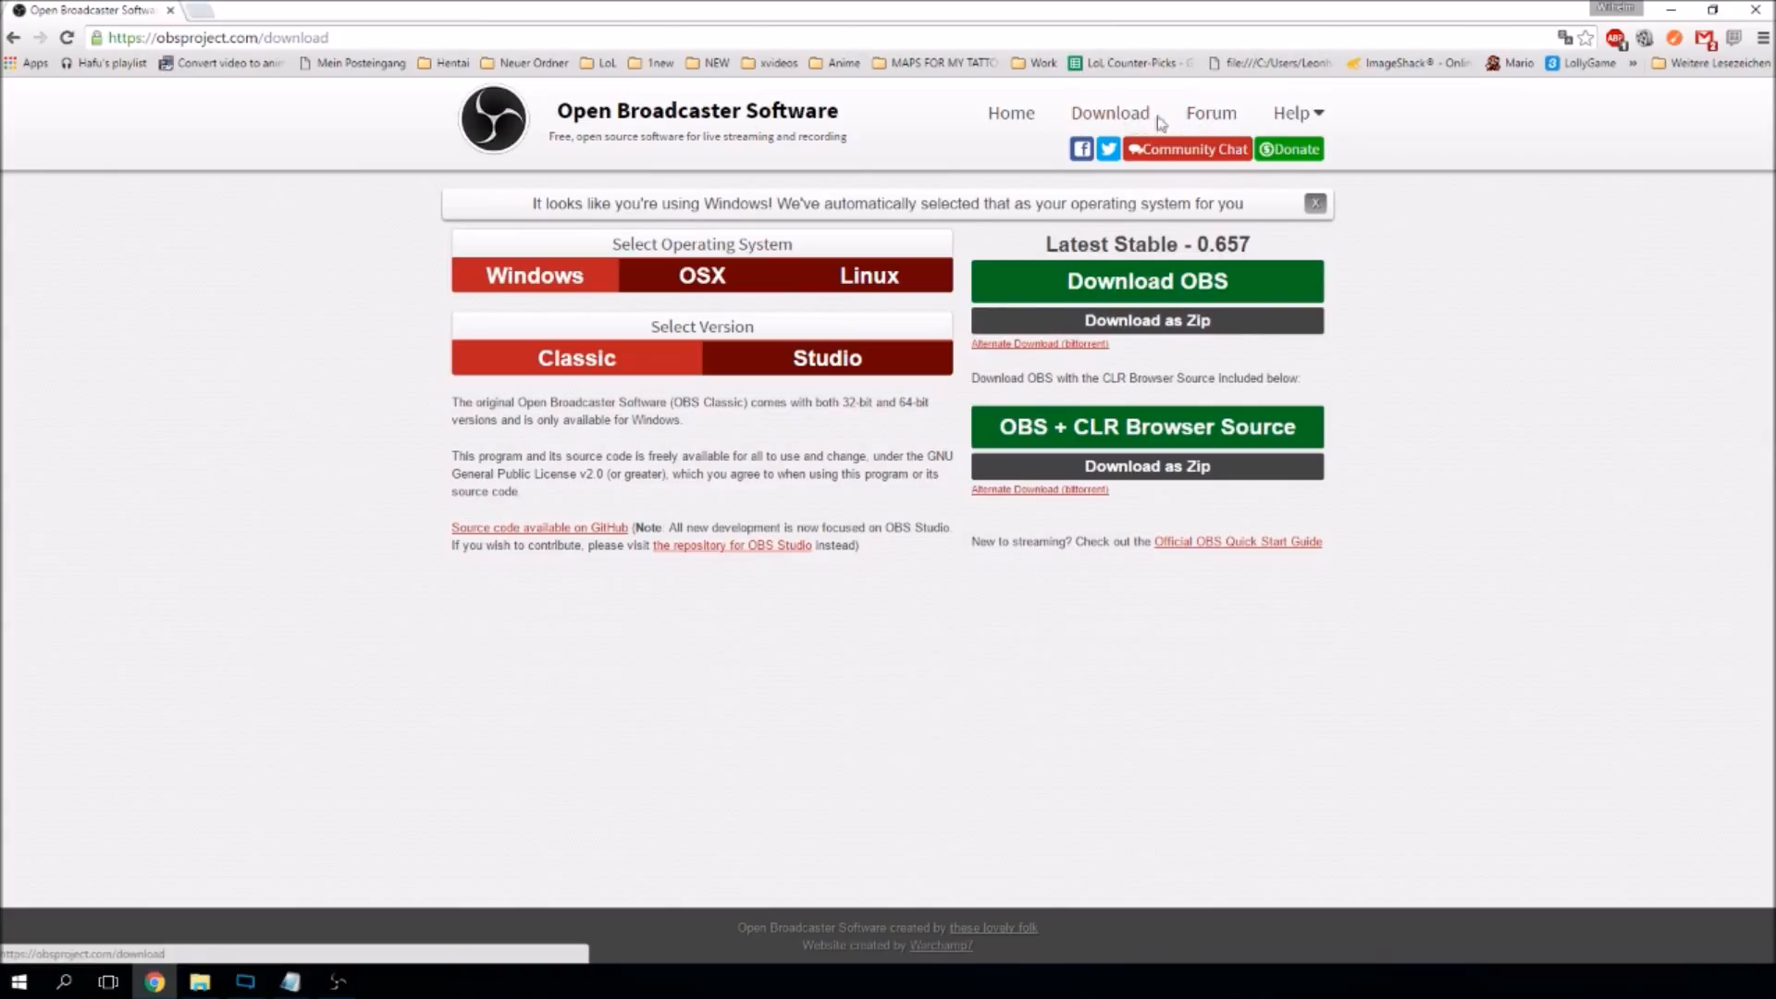
{"action": "mouse_move", "coordinate": [1296, 120]}
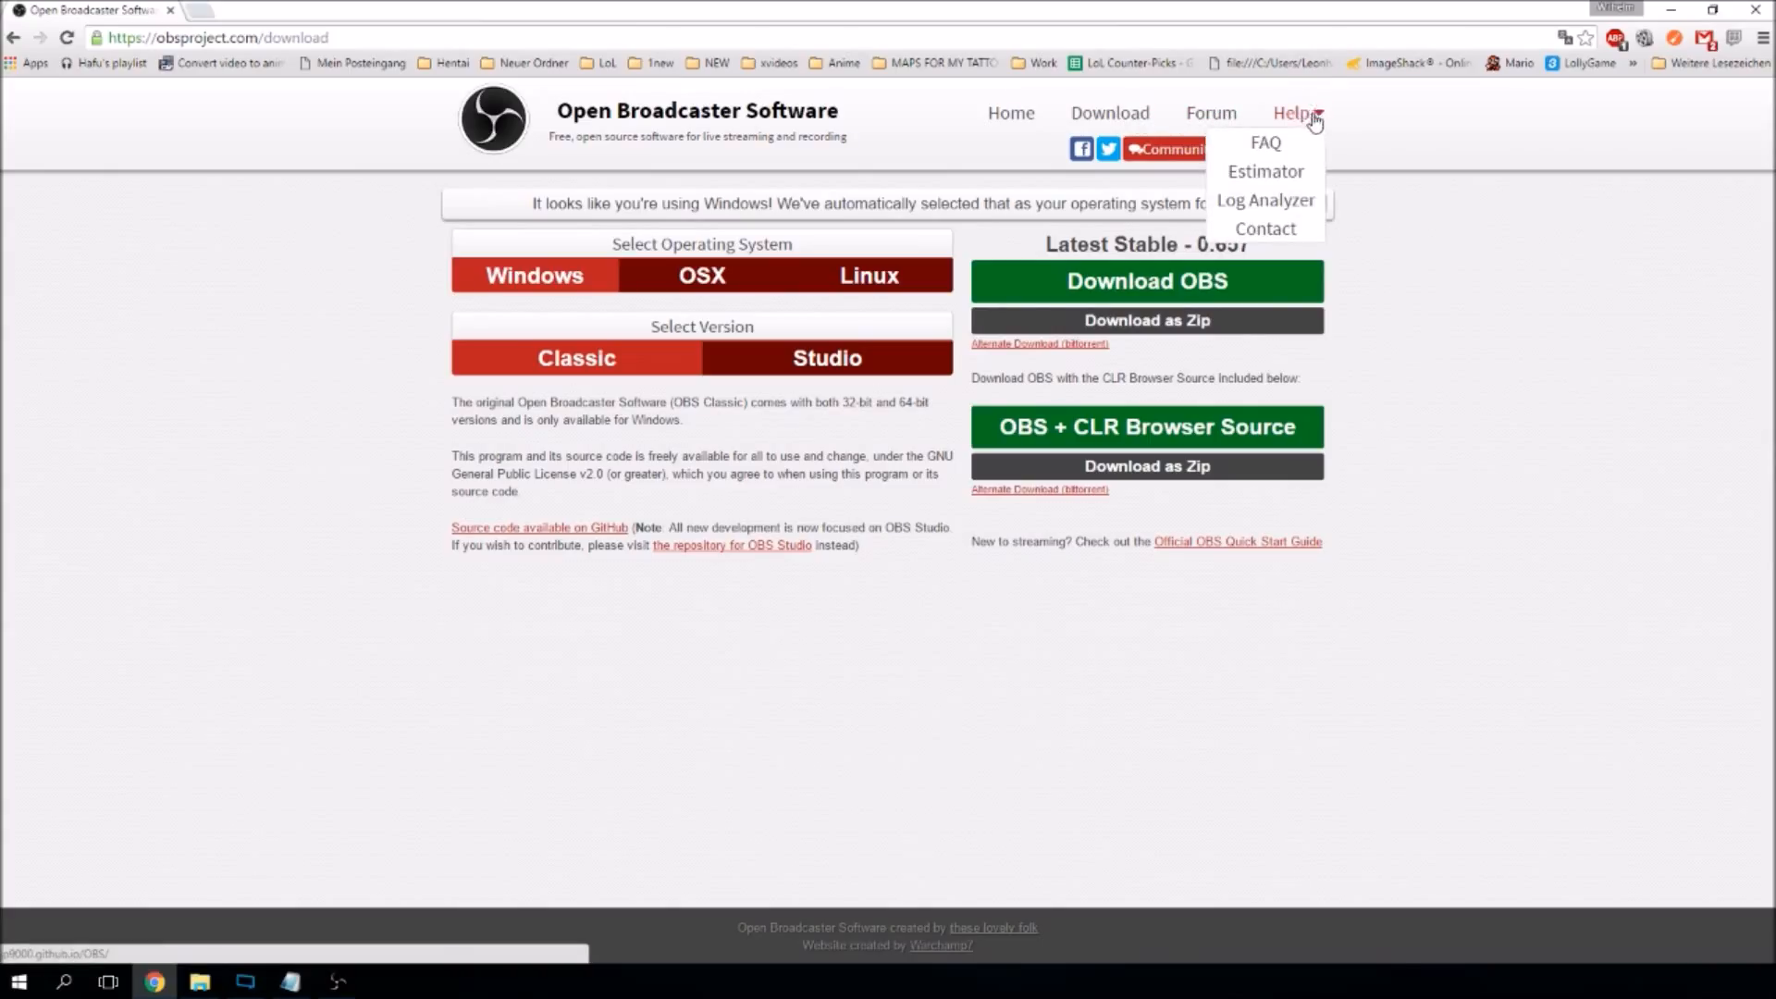
{"action": "left_click", "coordinate": [1273, 182]}
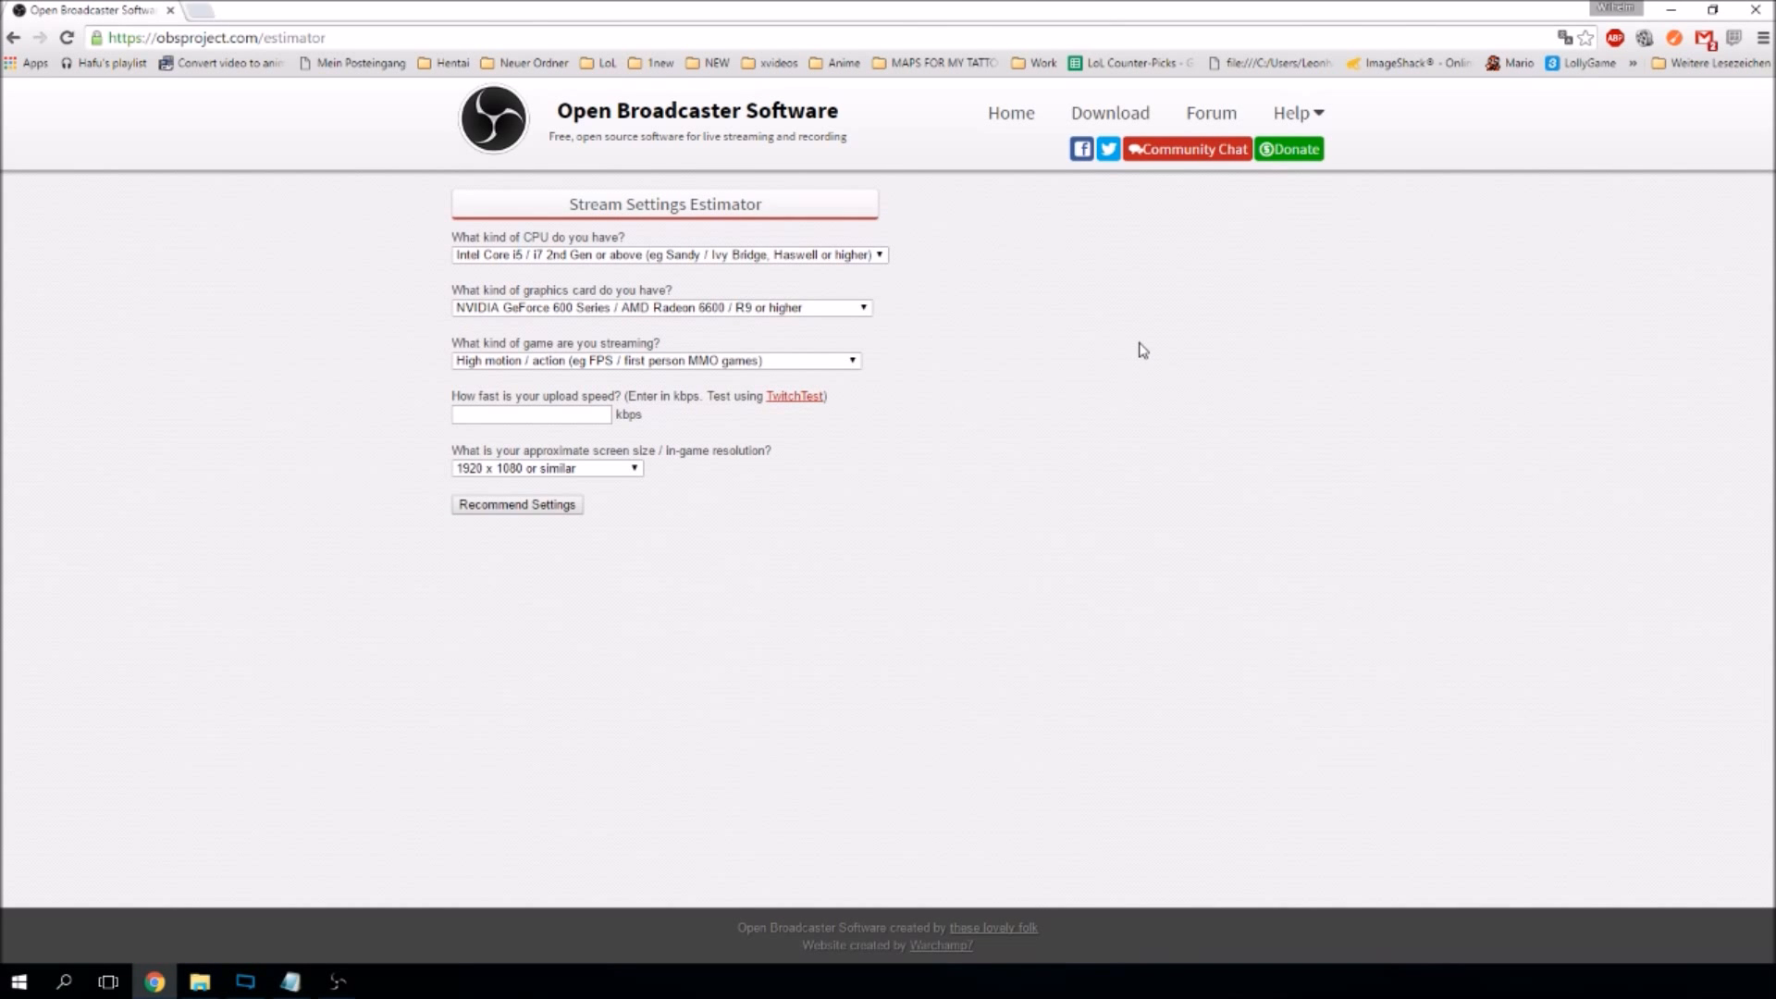
Shrink the maximized browser to a window beside the checklist, sized to fit the whole Stream Settings Estimator form.
{"action": "left_click_drag", "start_coordinate": [911, 10], "coordinate": [988, 250]}
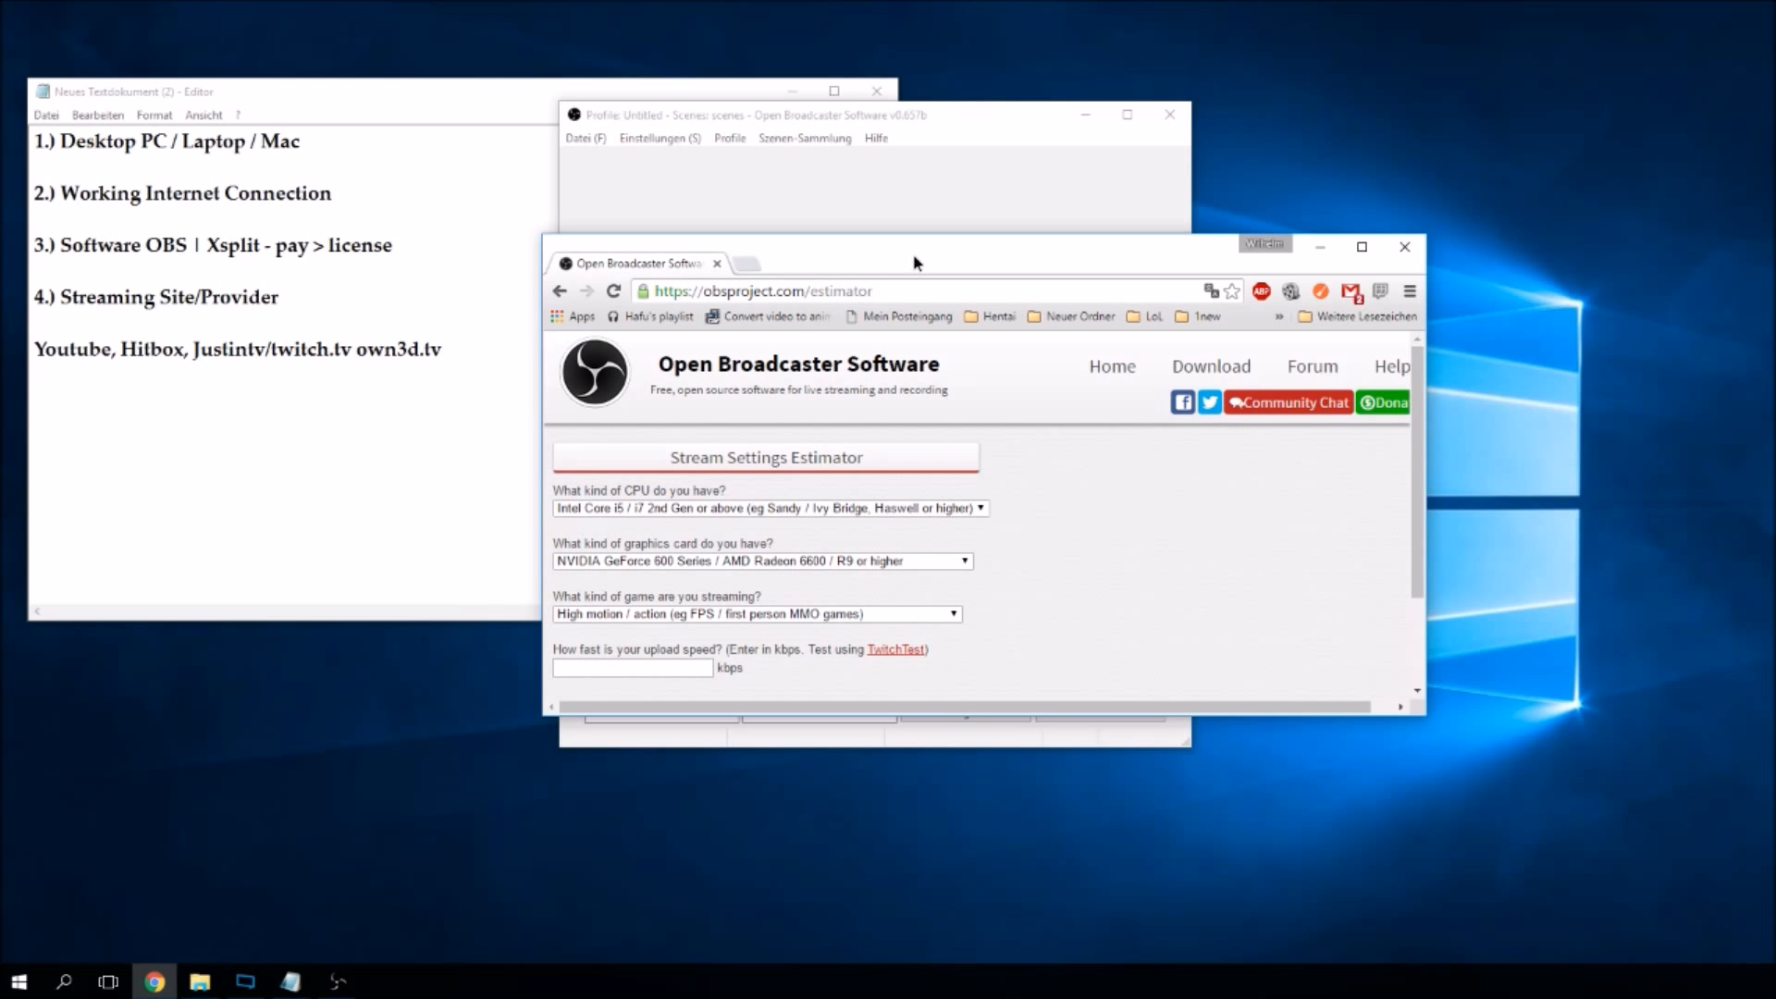
{"action": "left_click_drag", "start_coordinate": [915, 262], "coordinate": [883, 130]}
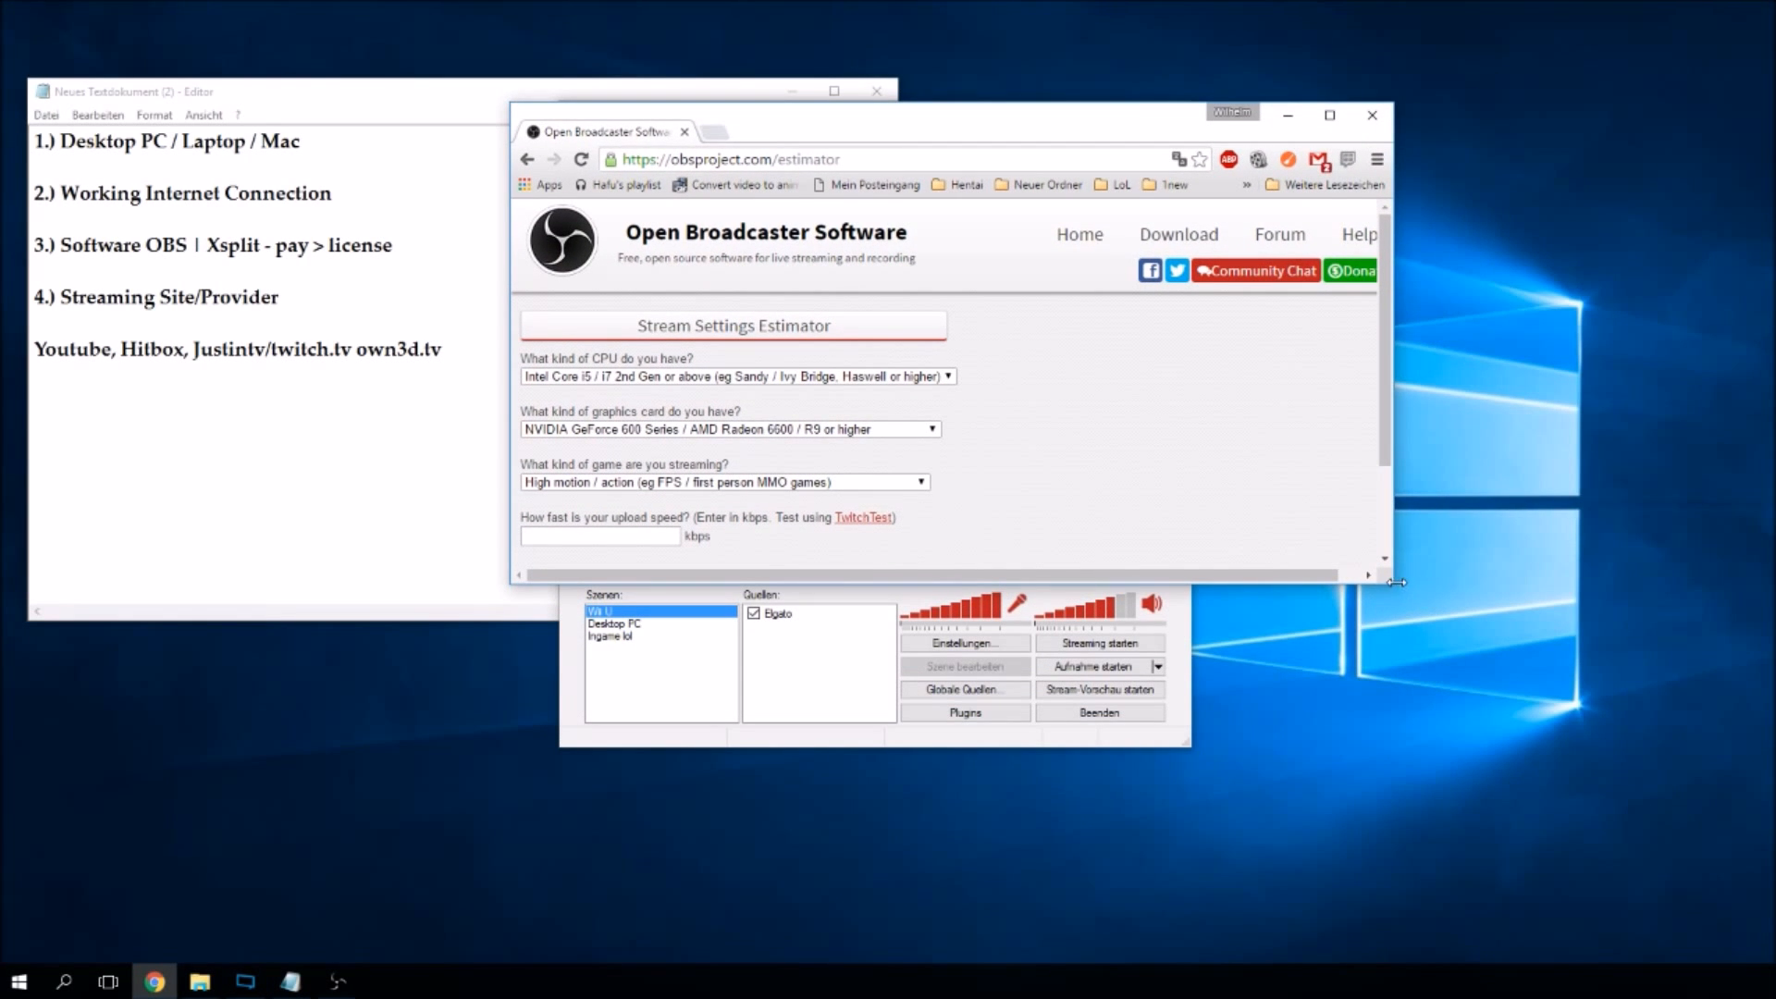
{"action": "left_click_drag", "start_coordinate": [1393, 581], "coordinate": [1423, 871]}
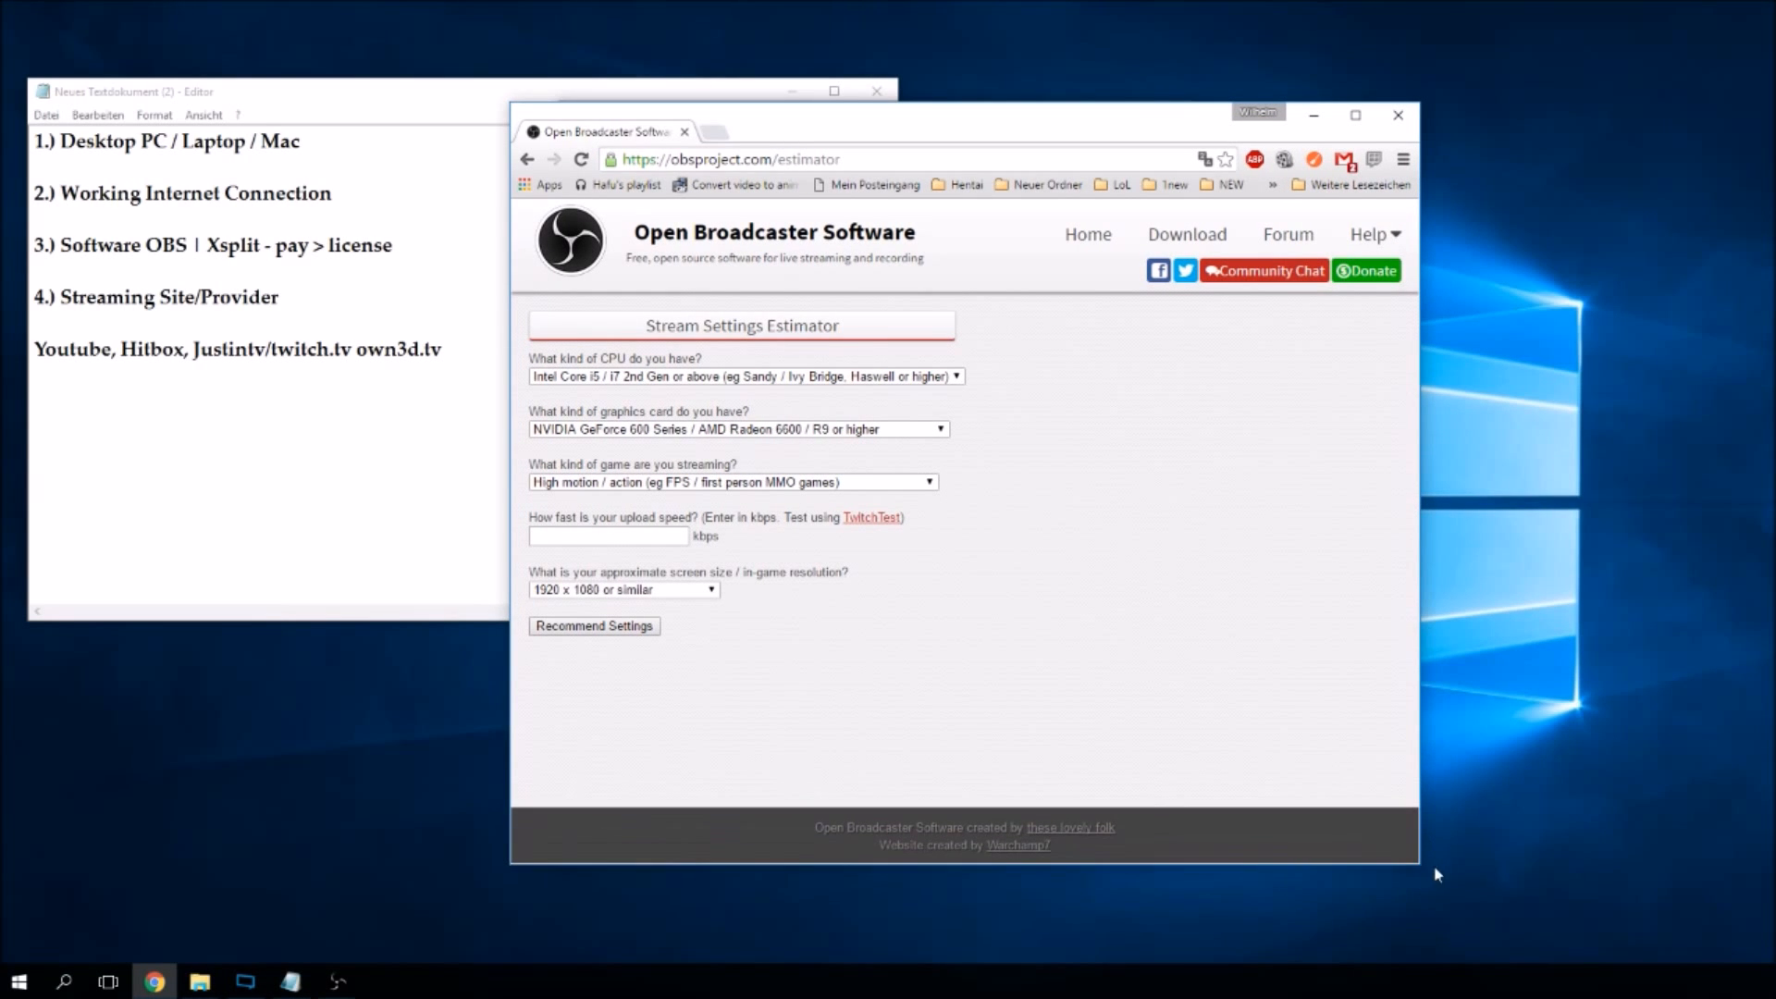
Look through the estimator's CPU choices, switch to the Notepad checklist, and add the line "i7 3600 3gen intel" as a processor example.
{"action": "left_click", "coordinate": [928, 377]}
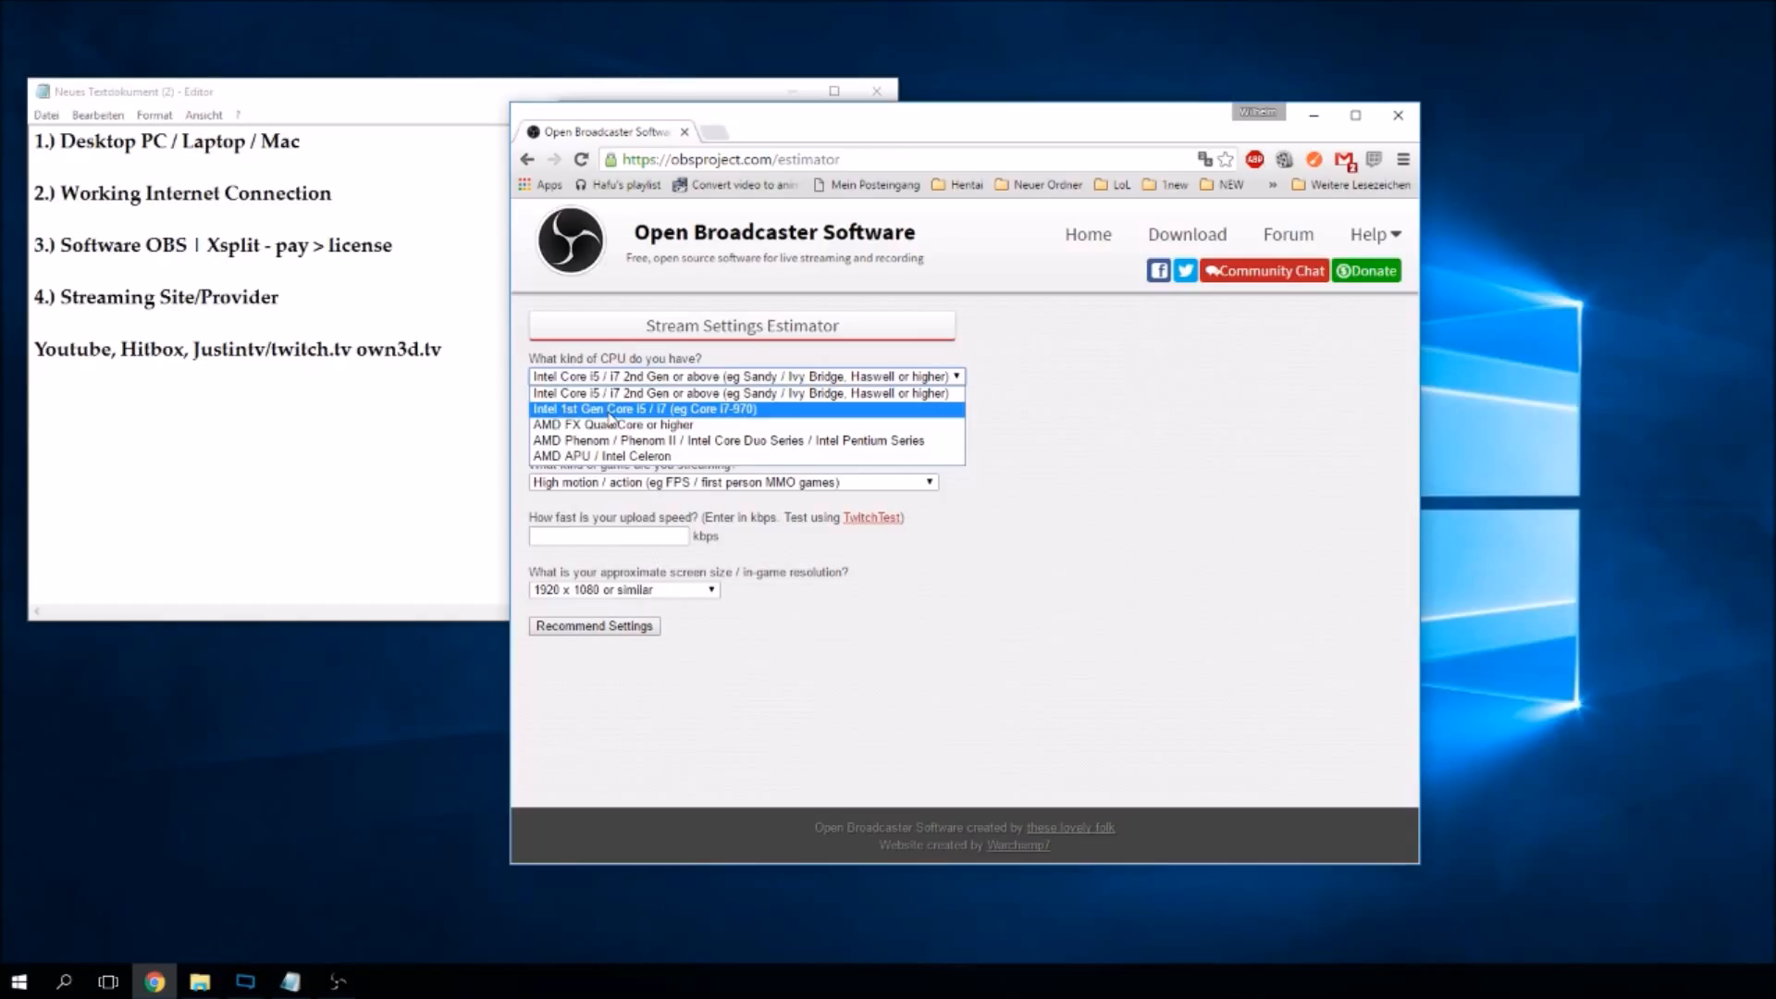
{"action": "left_click", "coordinate": [465, 336]}
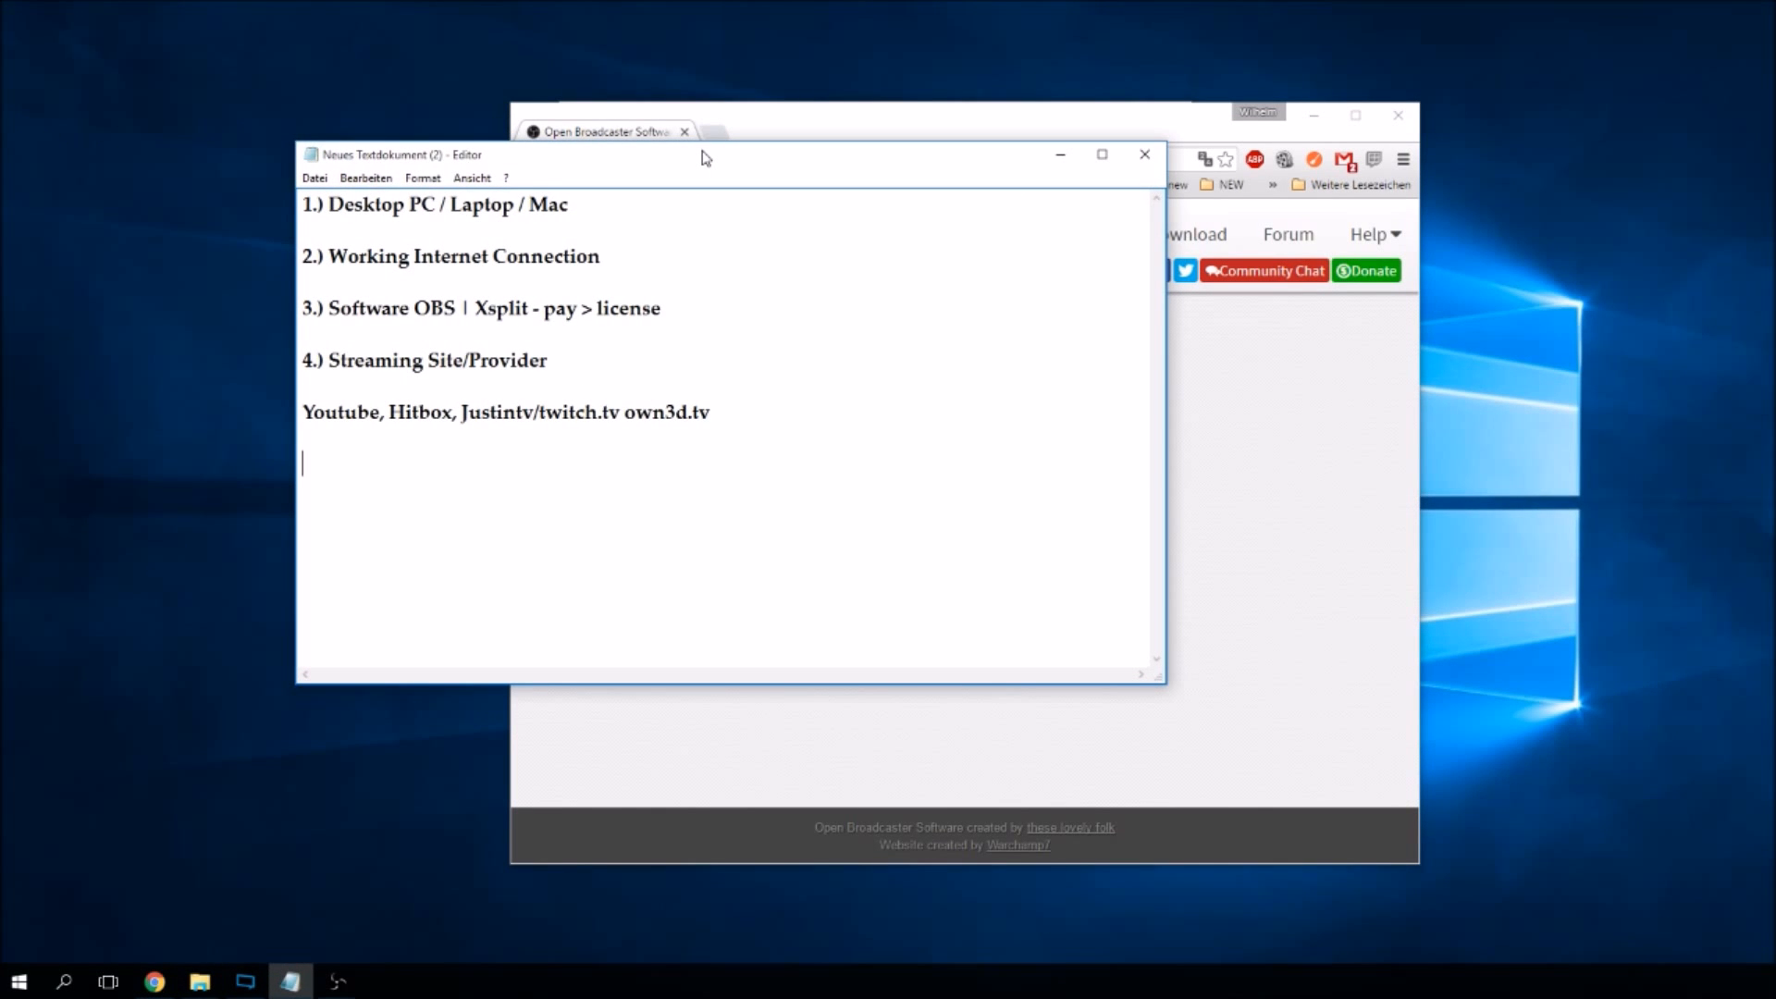
{"action": "type", "text": "i7 3600"}
{"action": "type", "text": "3gen ite"}
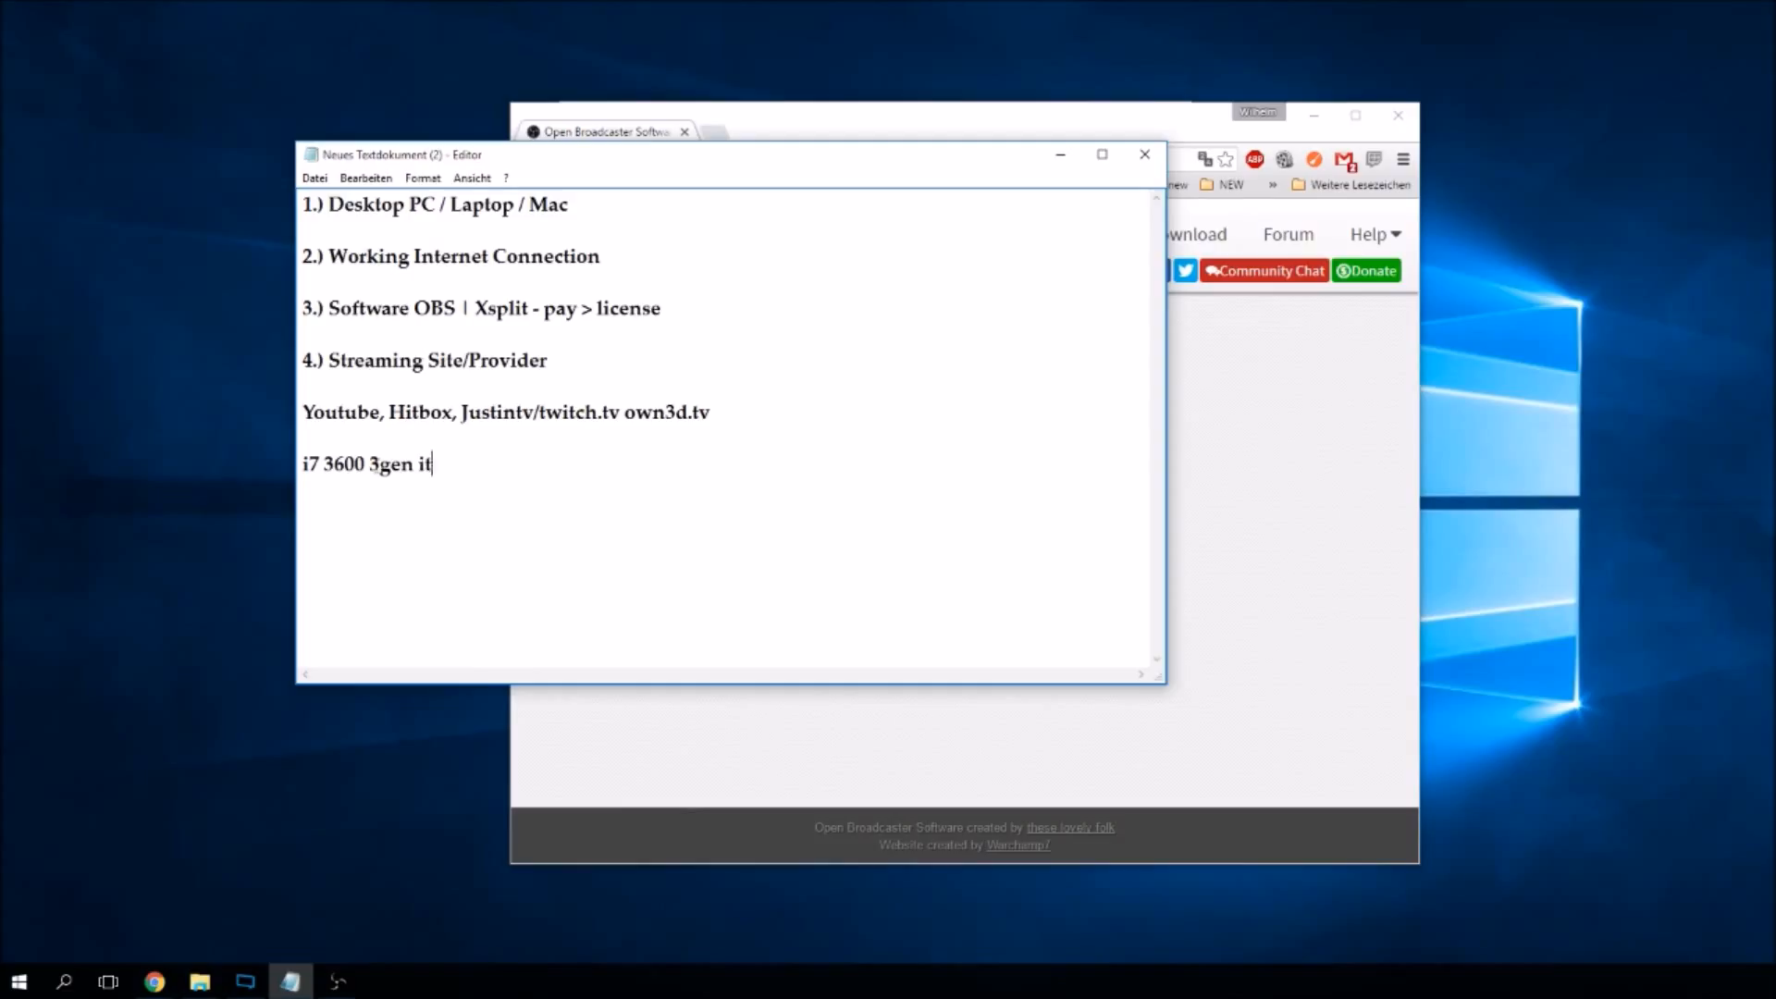
{"action": "key", "text": "BackSpace"}
{"action": "key", "text": "BackSpace"}
{"action": "type", "text": "ntel"}
{"action": "key", "text": "Return"}
Add "i5 3400 3gen 2700 2gen" below the first processor example and delete both processor lines from the checklist.
{"action": "type", "text": "i5 3400 3gen 2"}
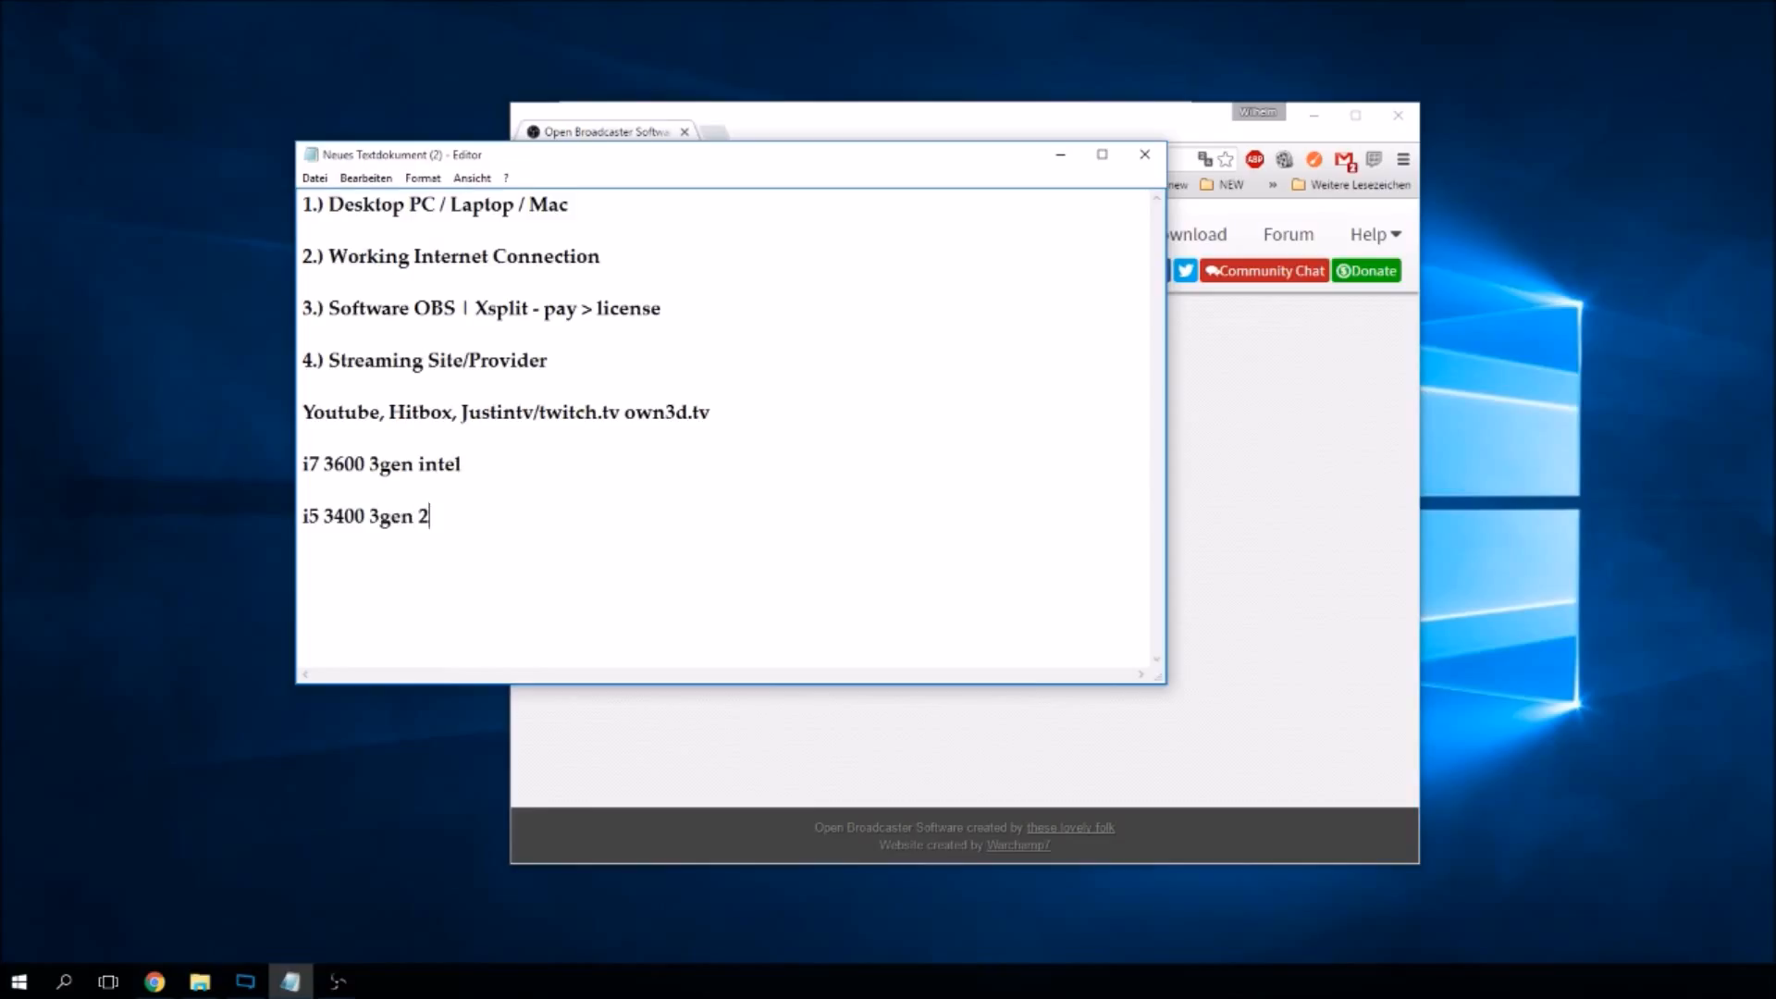
{"action": "type", "text": "700 2gen"}
{"action": "left_click_drag", "start_coordinate": [509, 516], "coordinate": [265, 446]}
{"action": "key", "text": "BackSpace"}
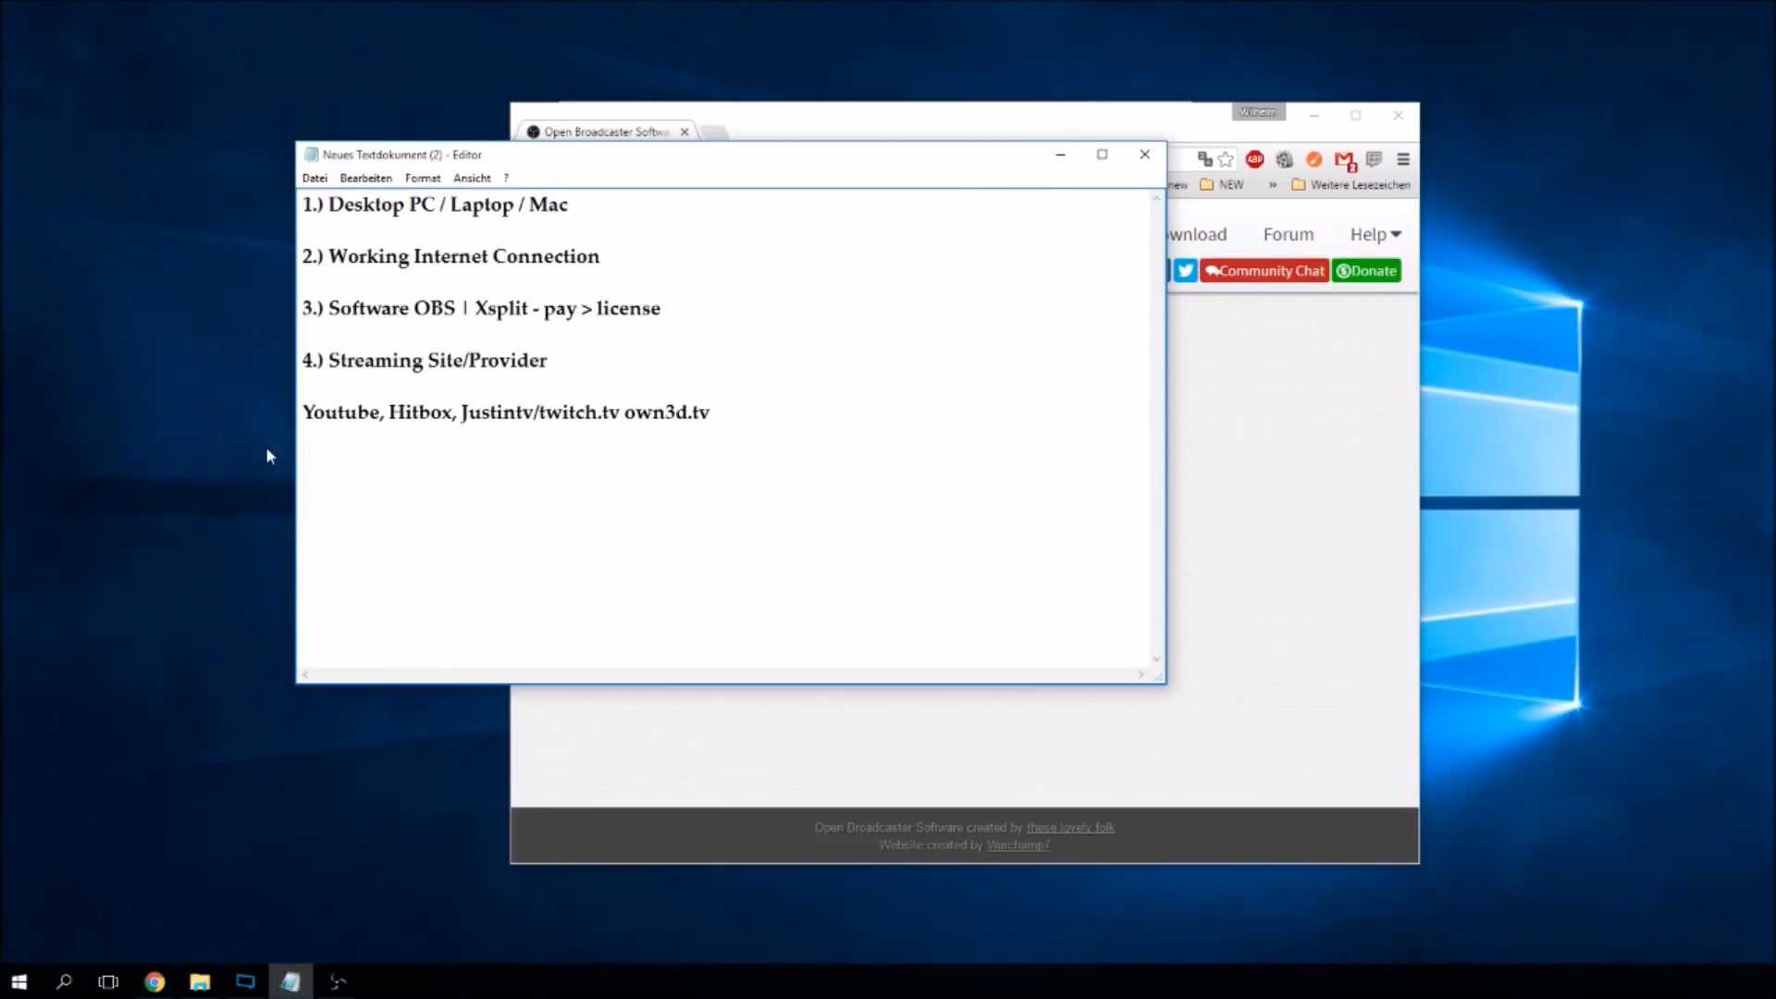
Switch back to Chrome and choose Intel Core i5 / i7 2nd Gen or above as the estimator's CPU.
{"action": "left_click", "coordinate": [1219, 573]}
{"action": "left_click", "coordinate": [958, 377]}
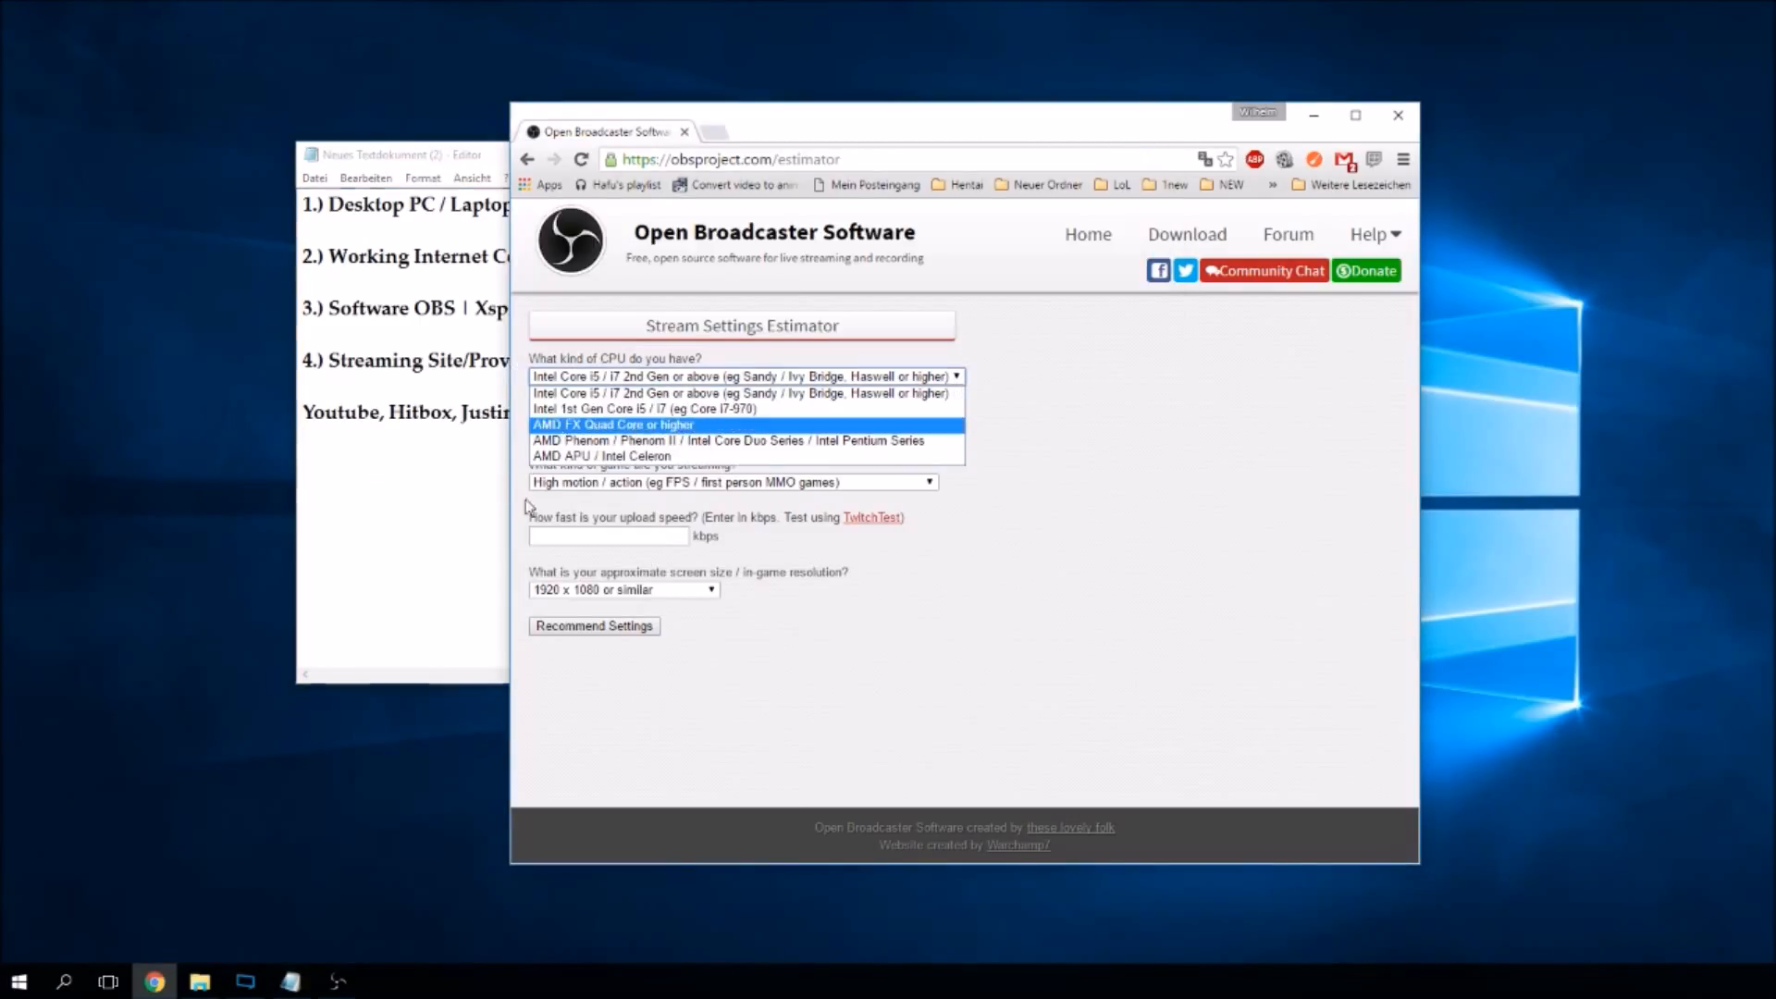
{"action": "left_click", "coordinate": [655, 393]}
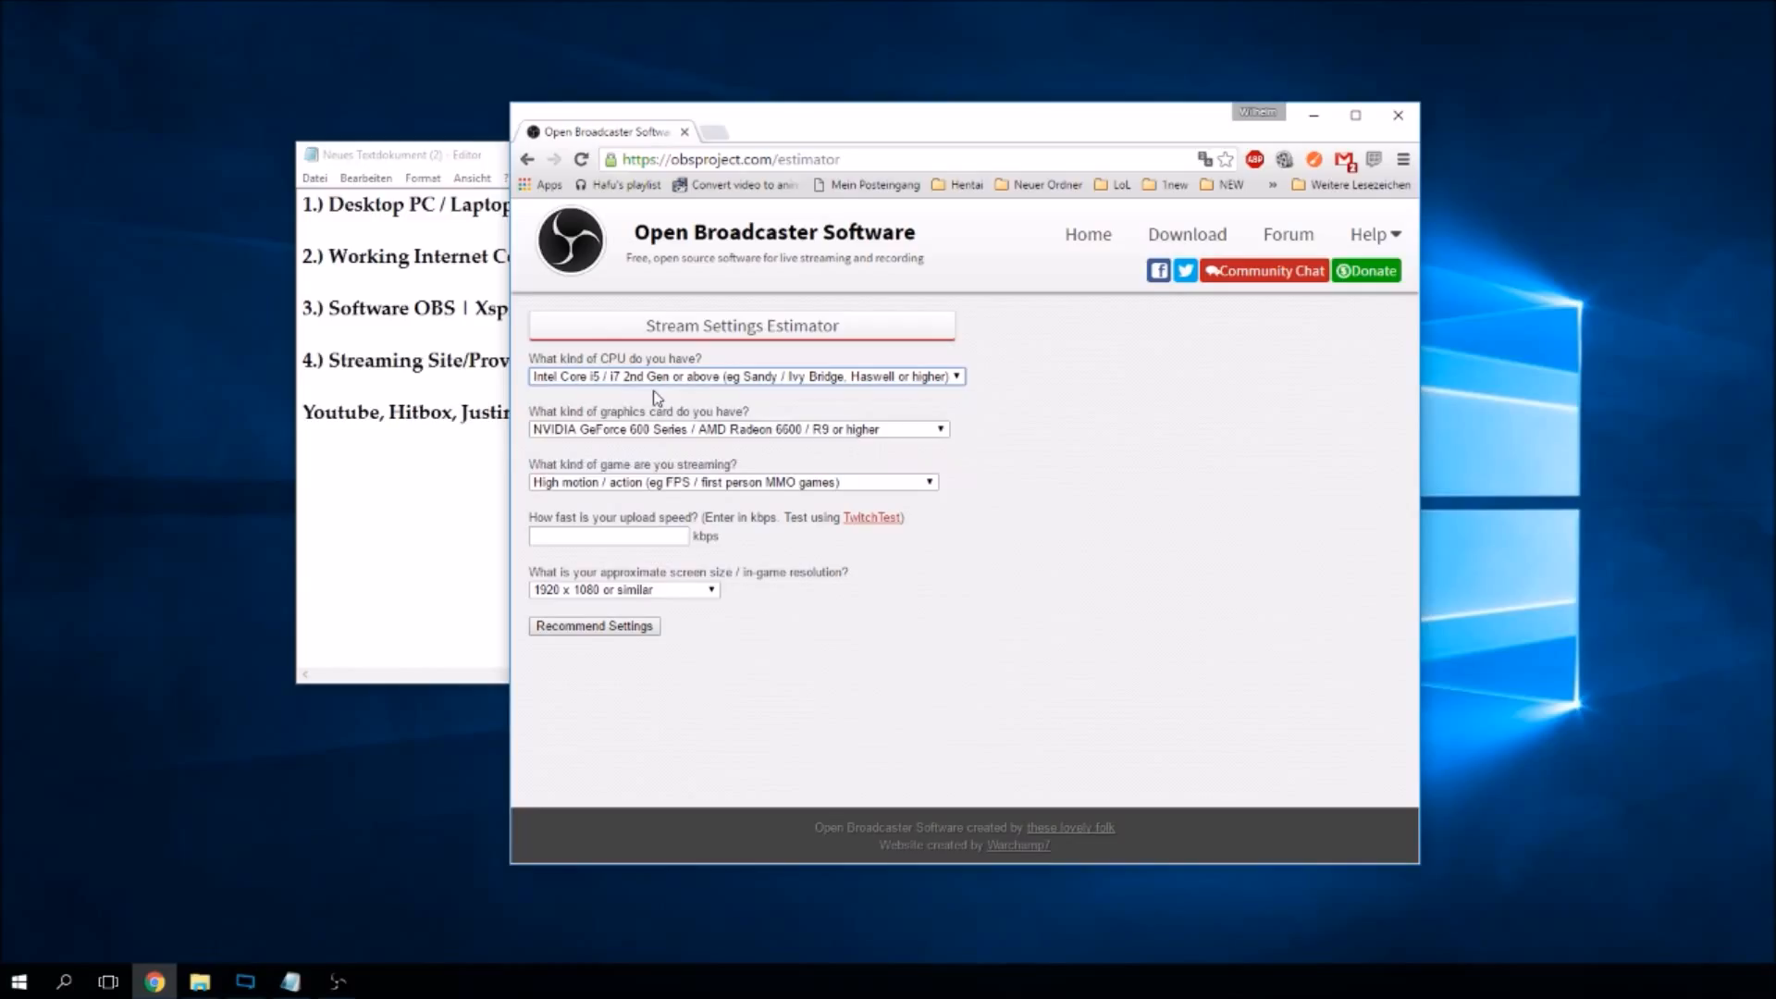
Try the NVIDIA GeForce / Mobile Geforce graphics option, and settle on NVIDIA GeForce 600 Series / AMD Radeon 6600 / R9 or higher.
{"action": "left_click", "coordinate": [751, 436]}
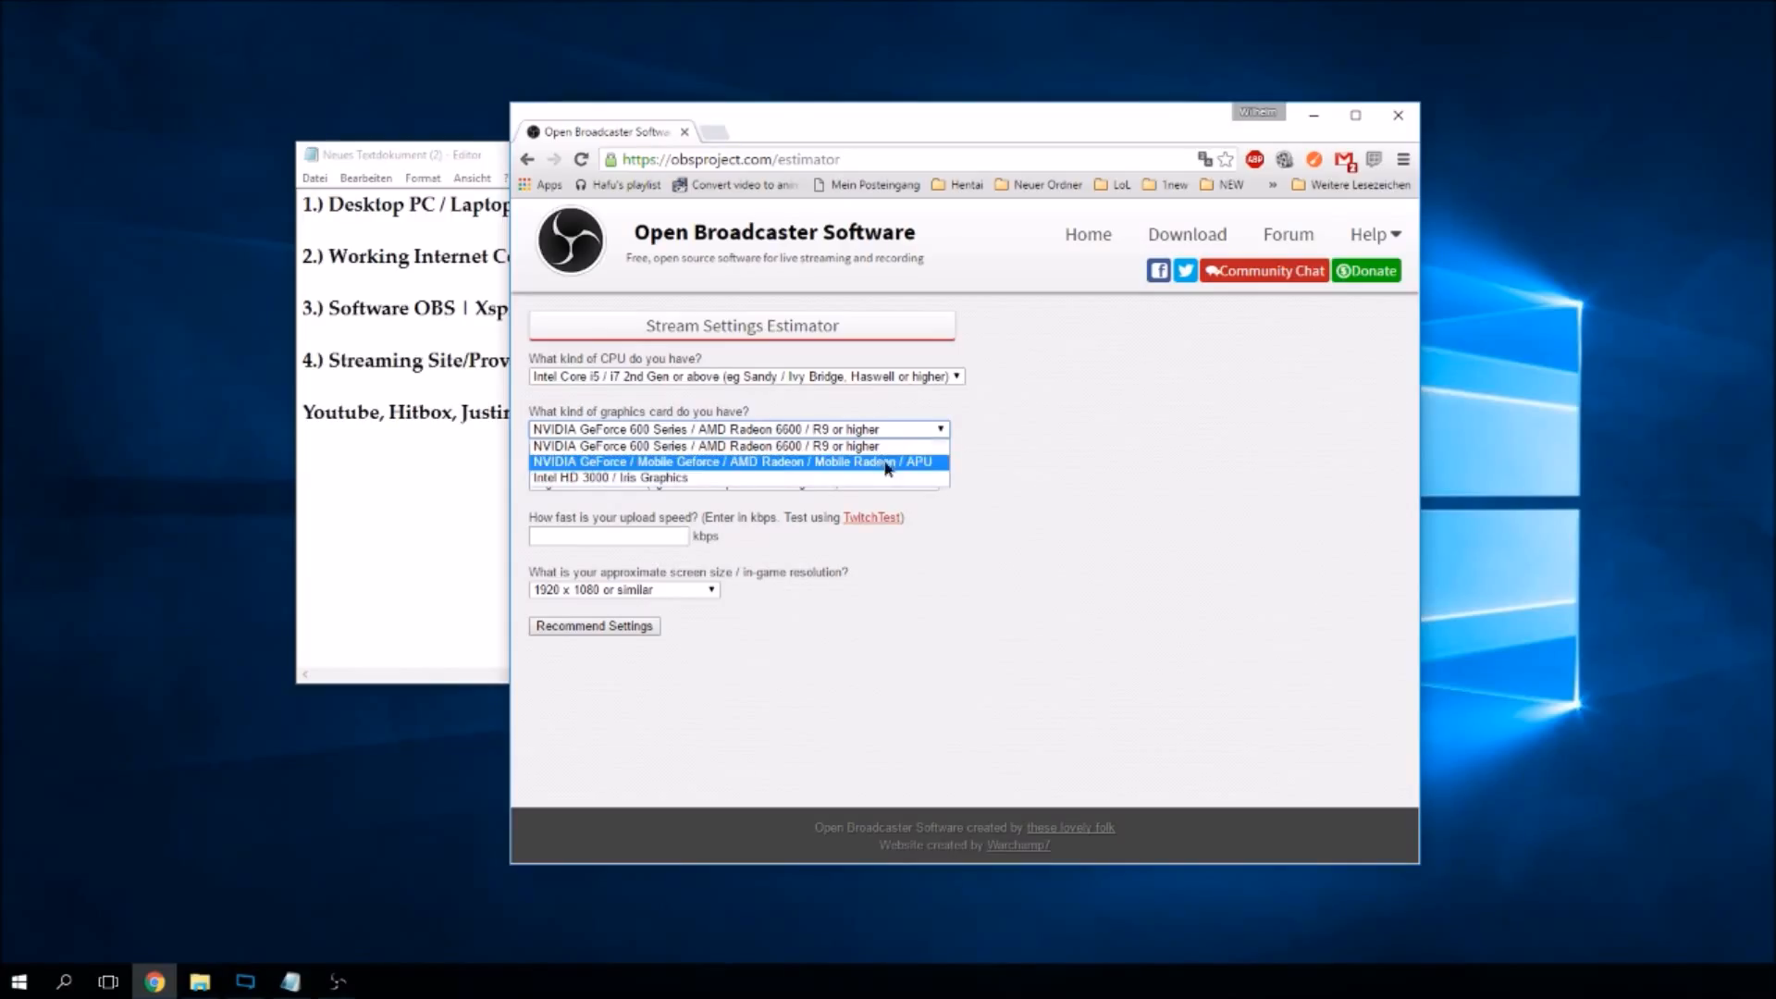
{"action": "left_click", "coordinate": [885, 462]}
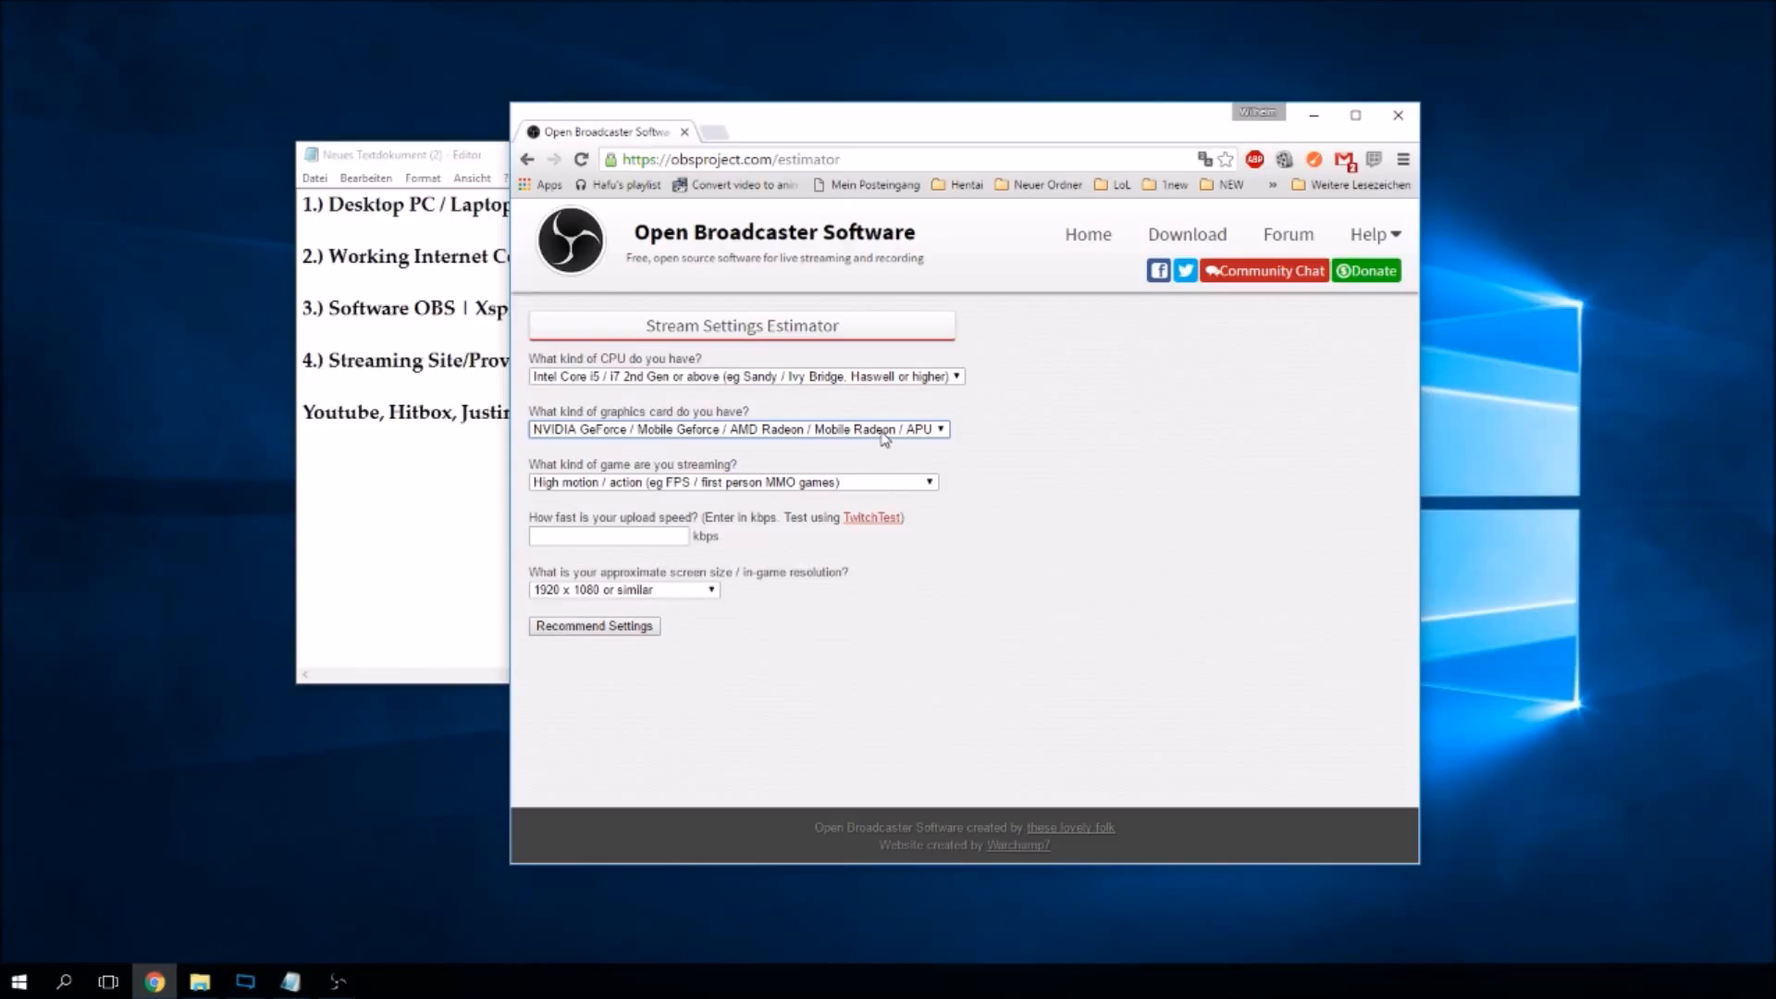
{"action": "left_click", "coordinate": [883, 433]}
{"action": "left_click", "coordinate": [797, 453]}
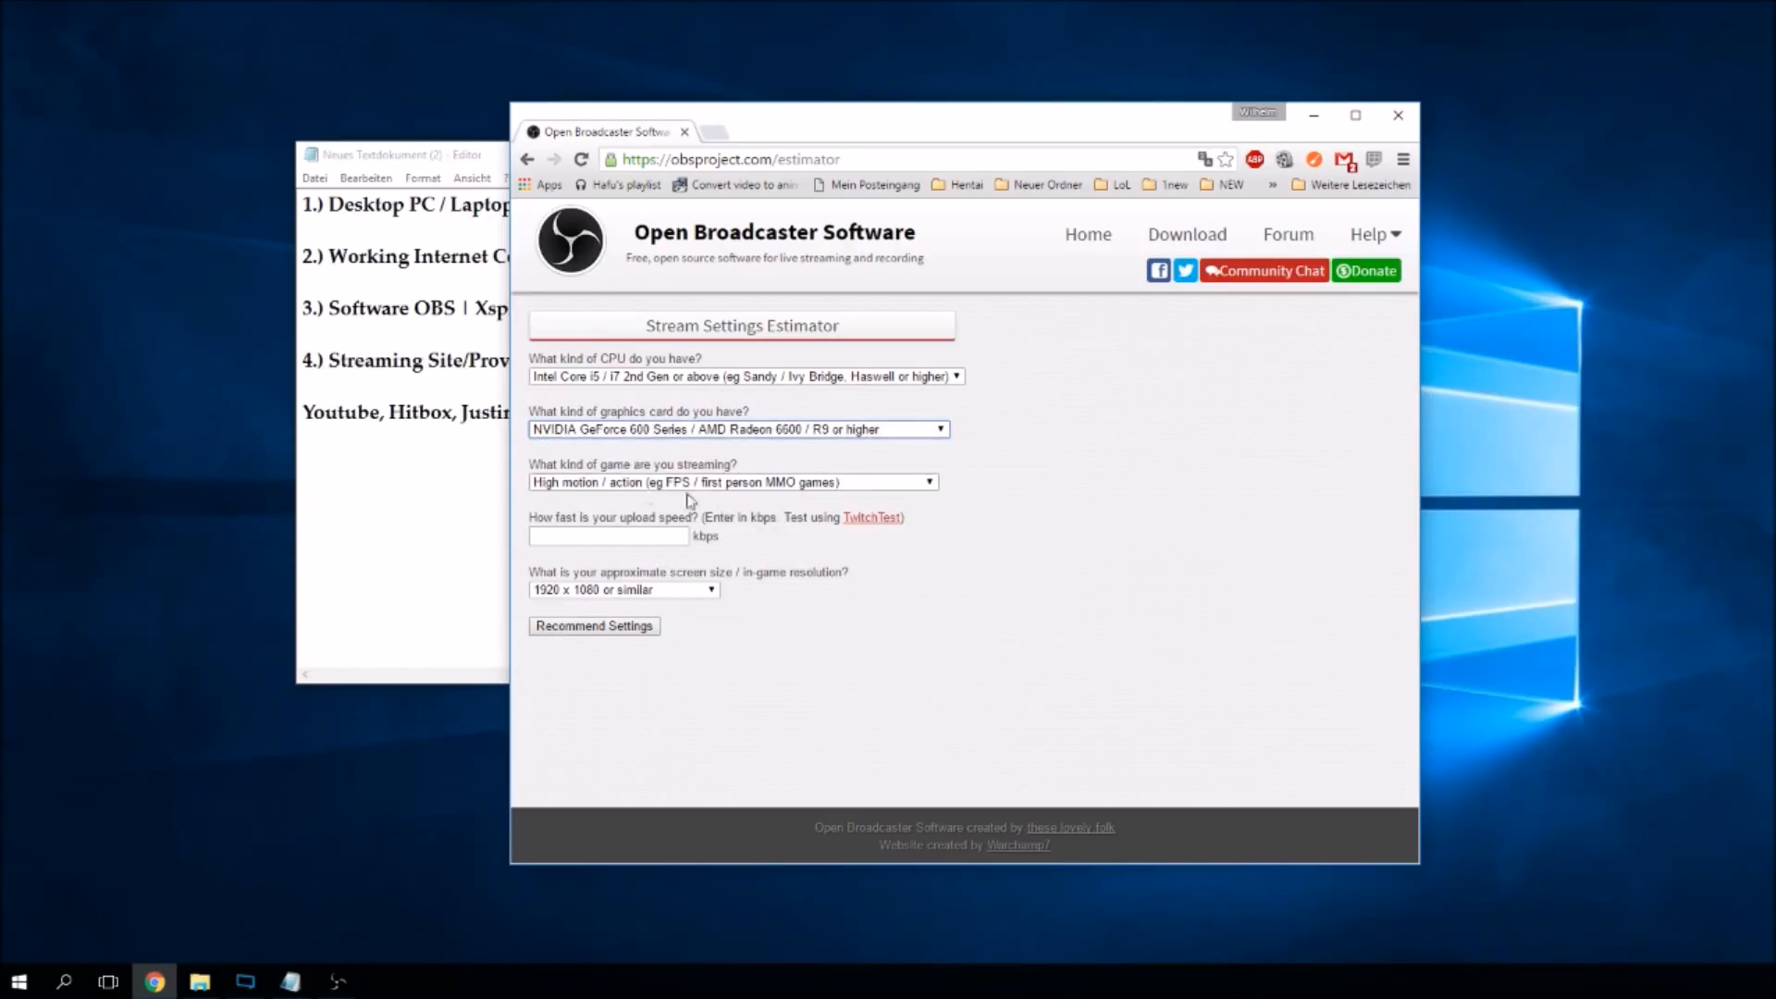
Set the kind of game being streamed to Low motion / static action and review the other motion options.
{"action": "left_click", "coordinate": [637, 483]}
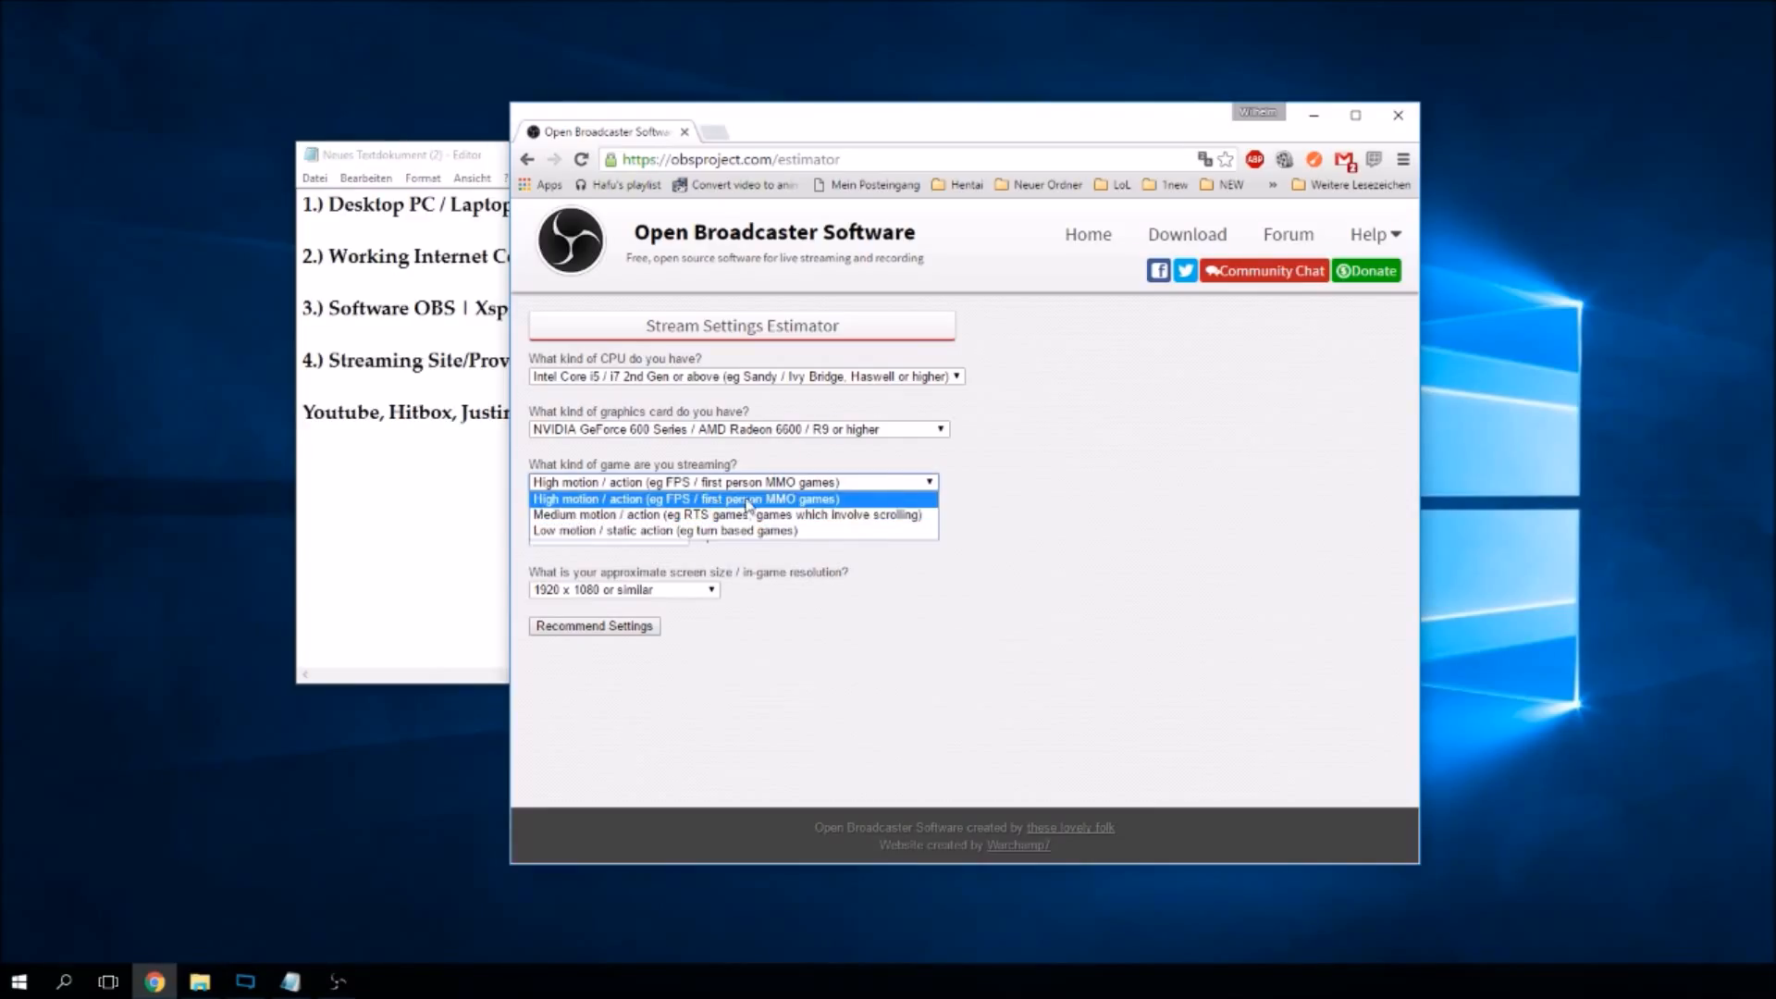
{"action": "left_click", "coordinate": [723, 533]}
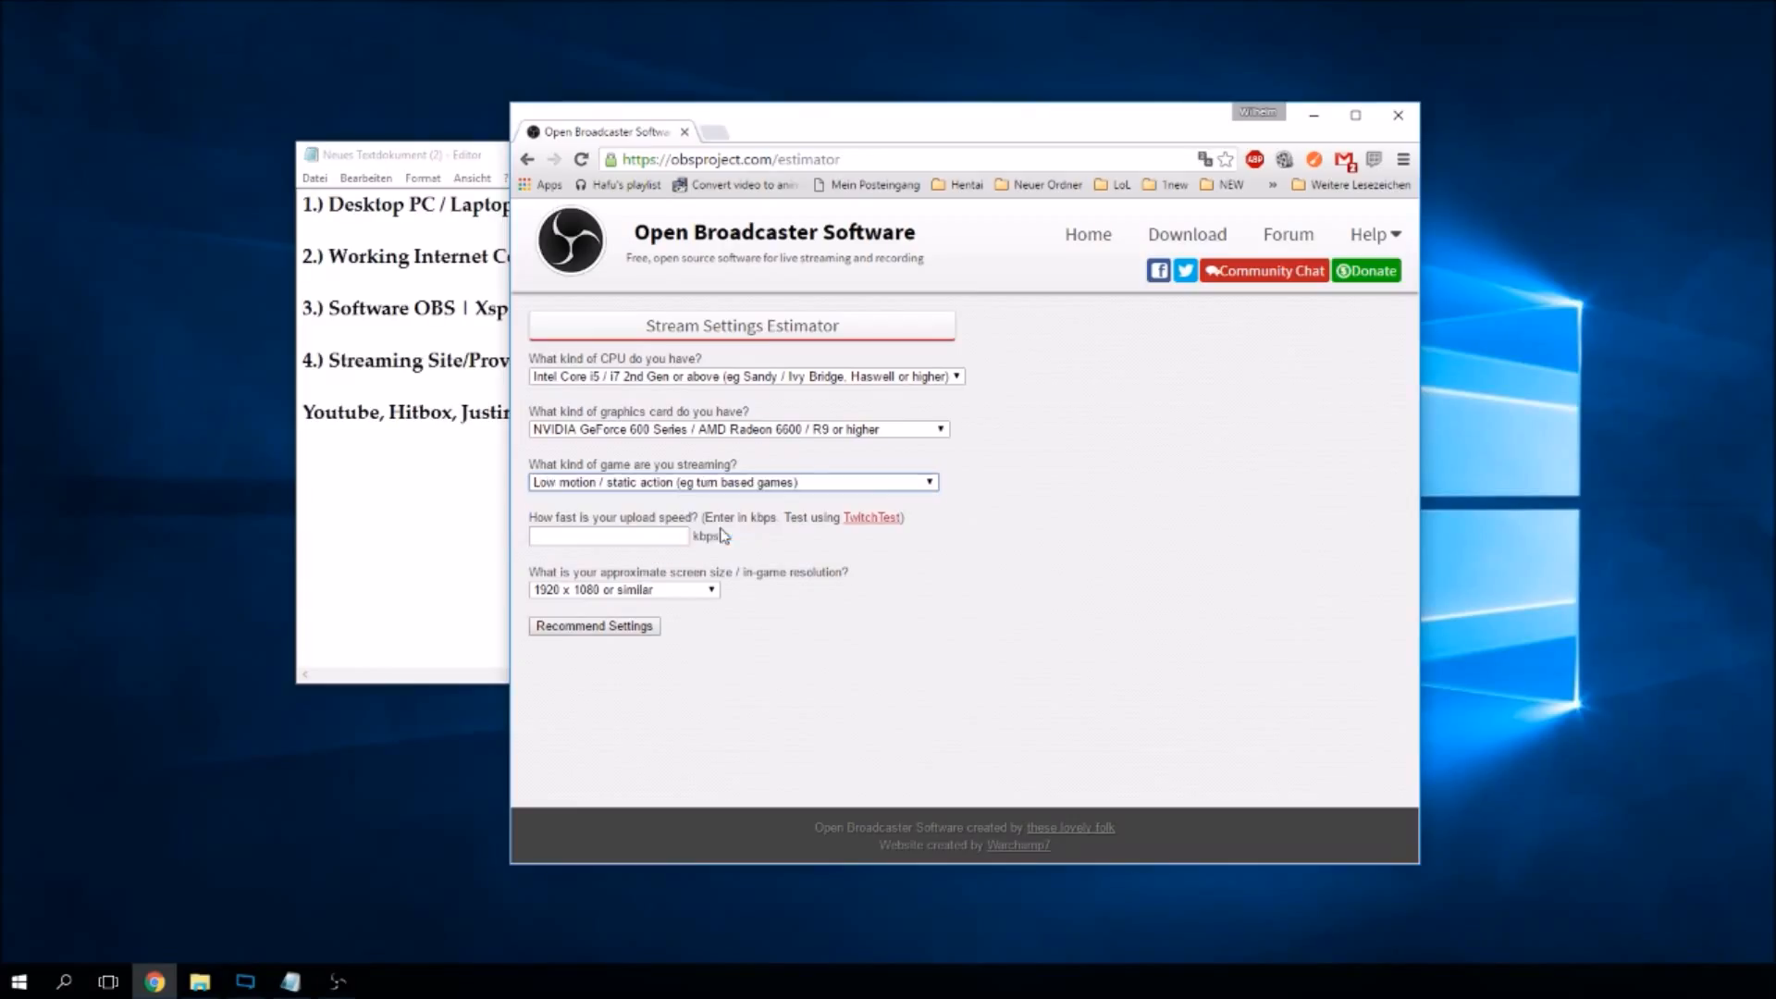
{"action": "left_click", "coordinate": [902, 490]}
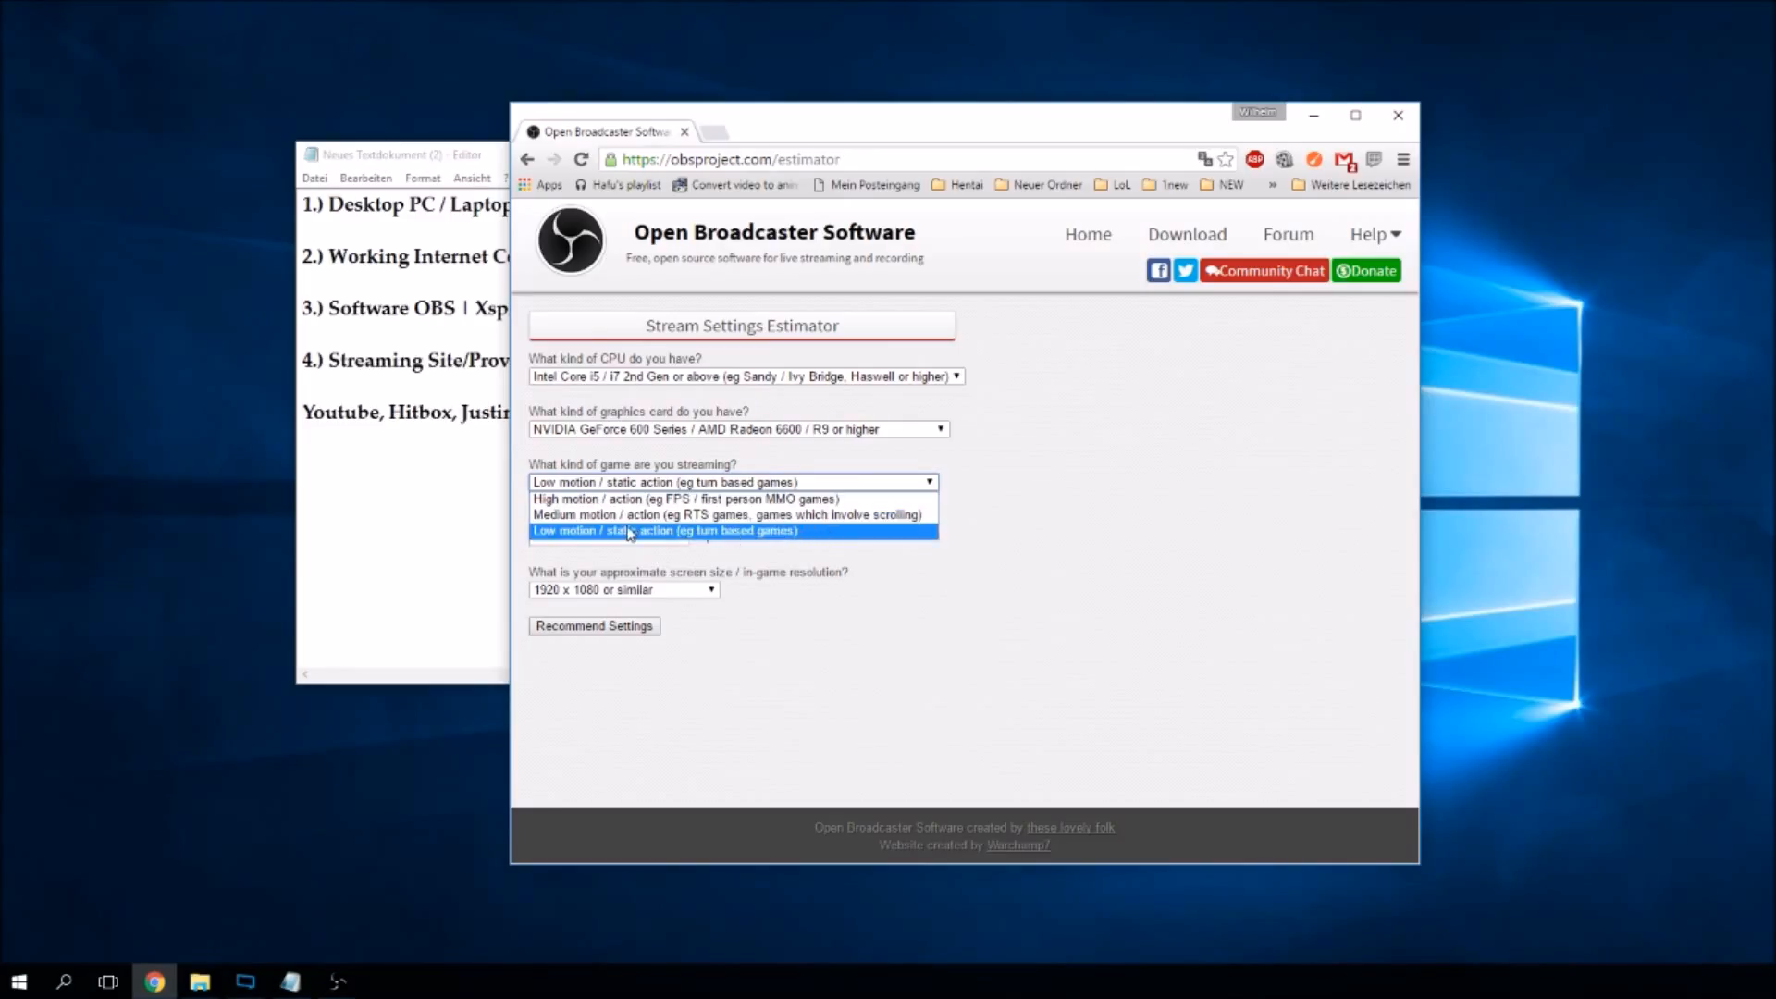
{"action": "left_click", "coordinate": [1017, 509]}
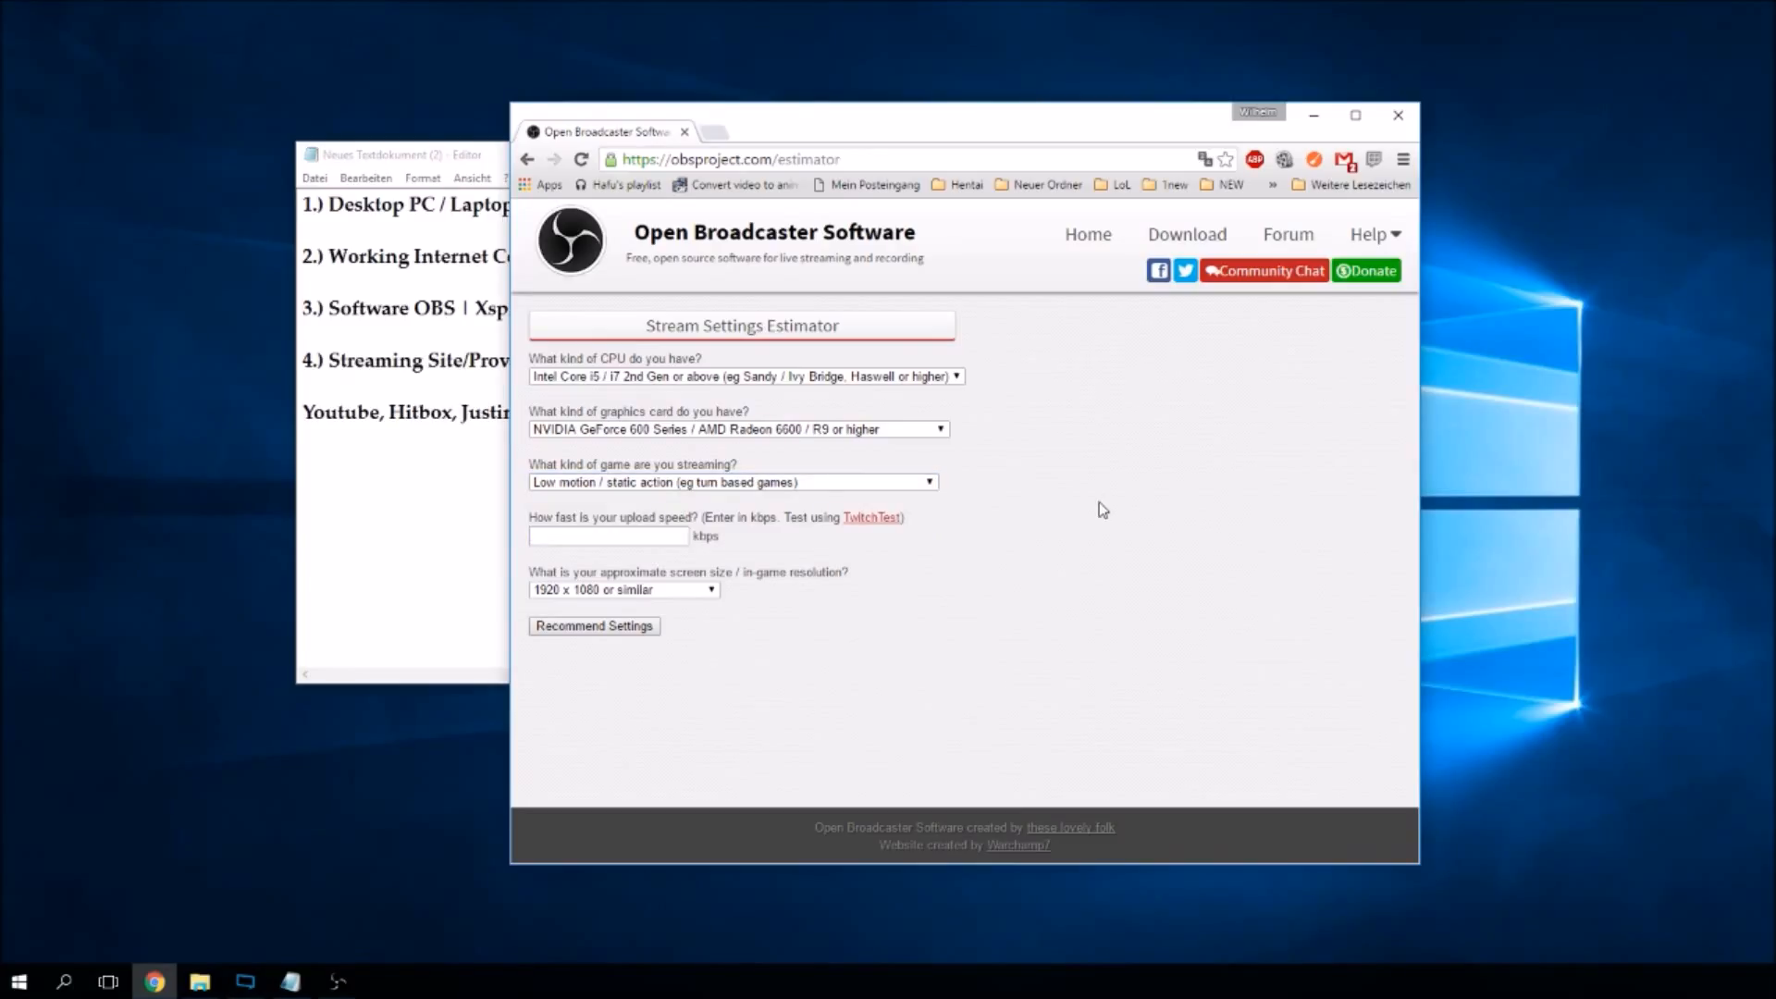
View the TwitchTest bandwidth tester page linked from the upload speed question, and close it.
{"action": "left_click", "coordinate": [628, 537]}
{"action": "left_click", "coordinate": [870, 520]}
{"action": "scroll", "coordinate": [870, 520], "scroll_direction": "down", "scroll_amount": 4}
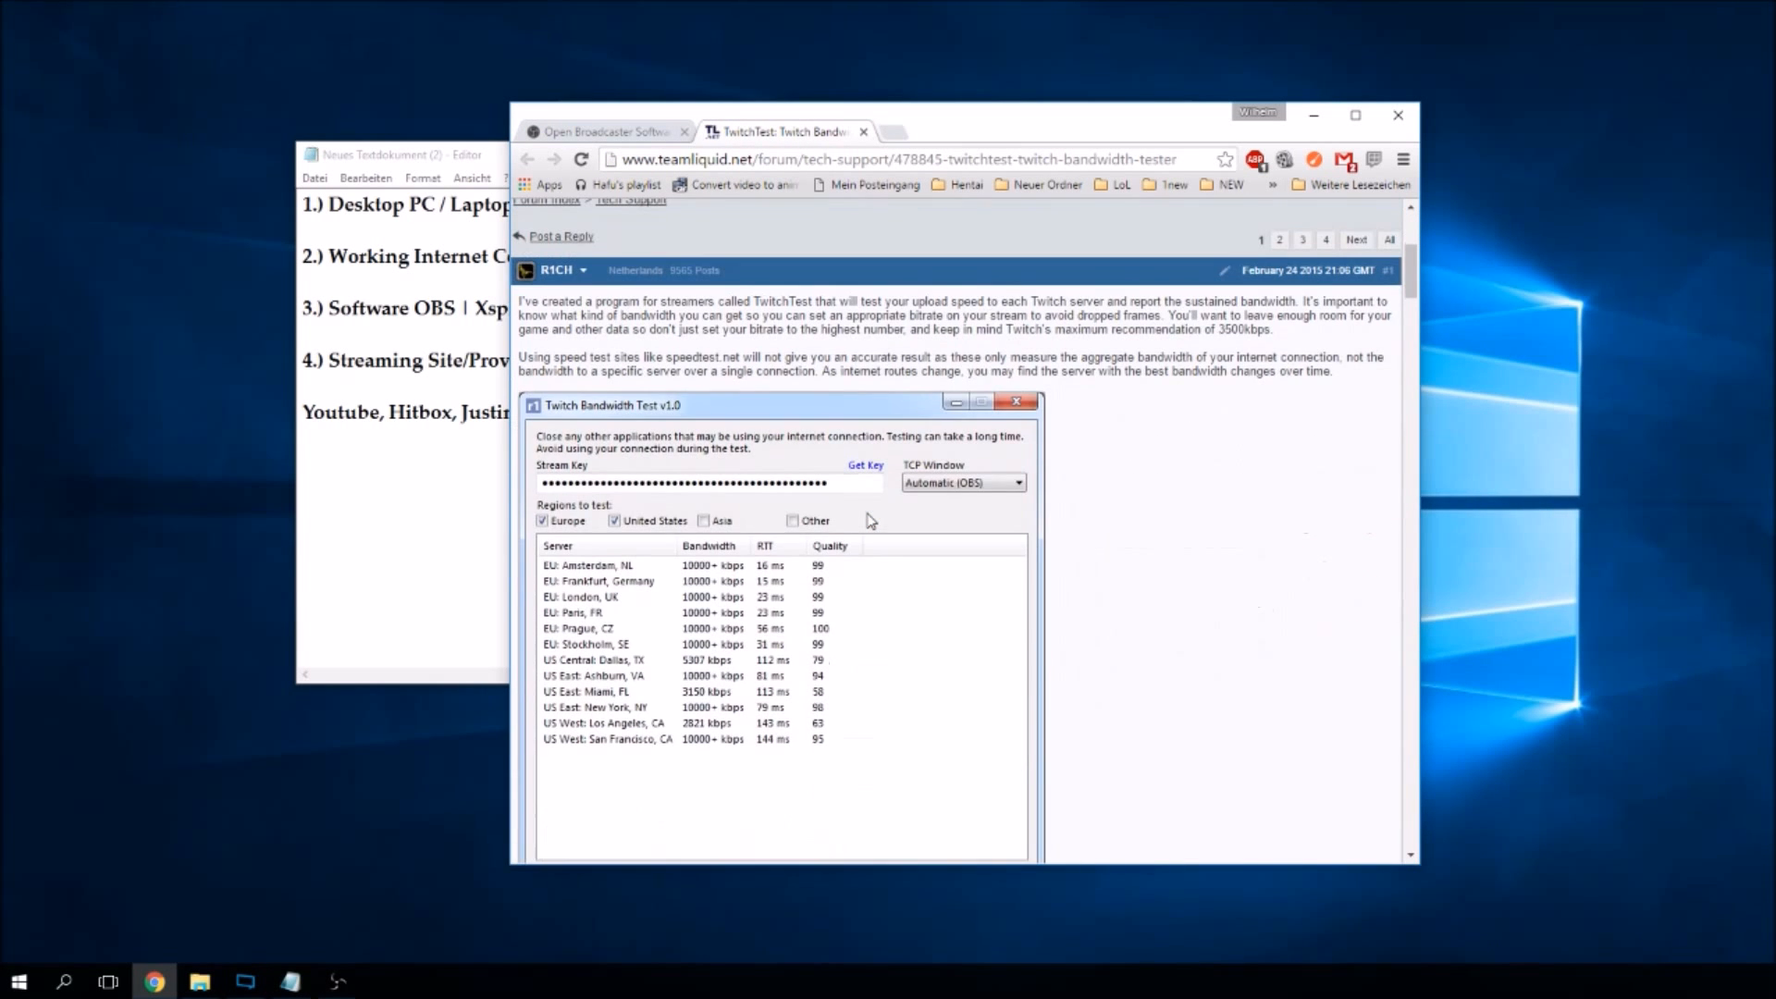
{"action": "left_click", "coordinate": [863, 132]}
Open speedtest.net in a new browser tab and start a connection speed test.
{"action": "left_click", "coordinate": [713, 131]}
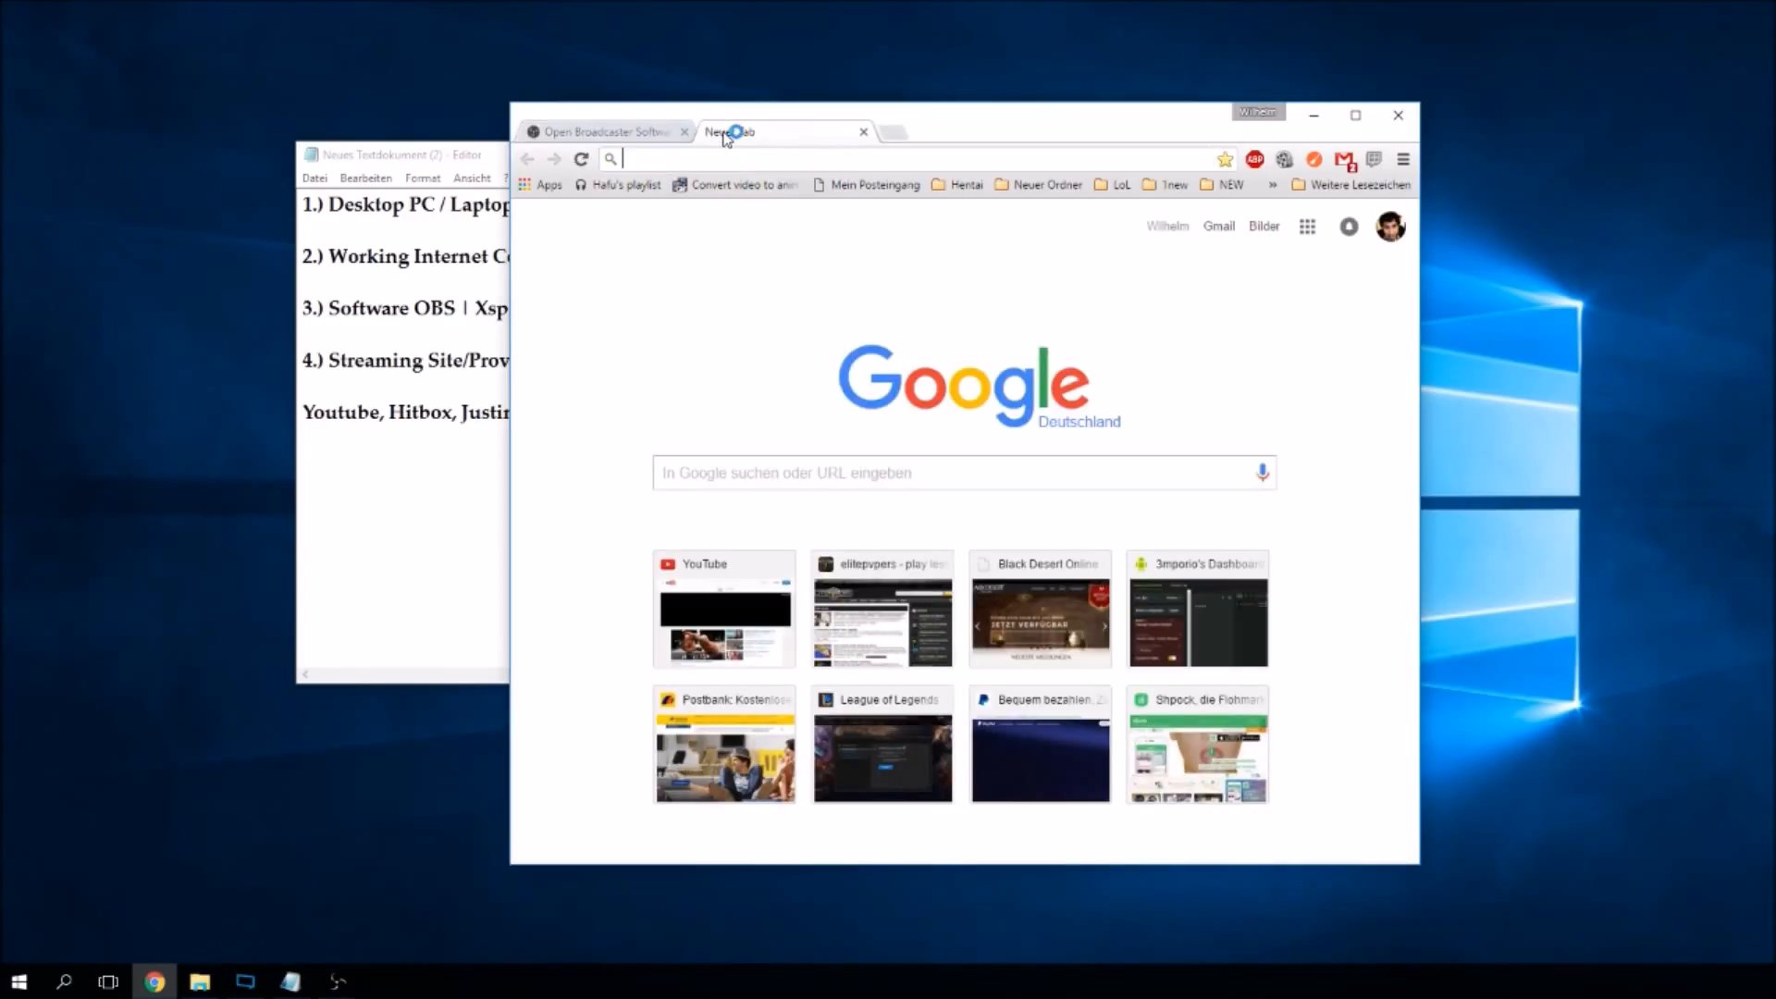
{"action": "type", "text": "speed"}
{"action": "key", "text": "Return"}
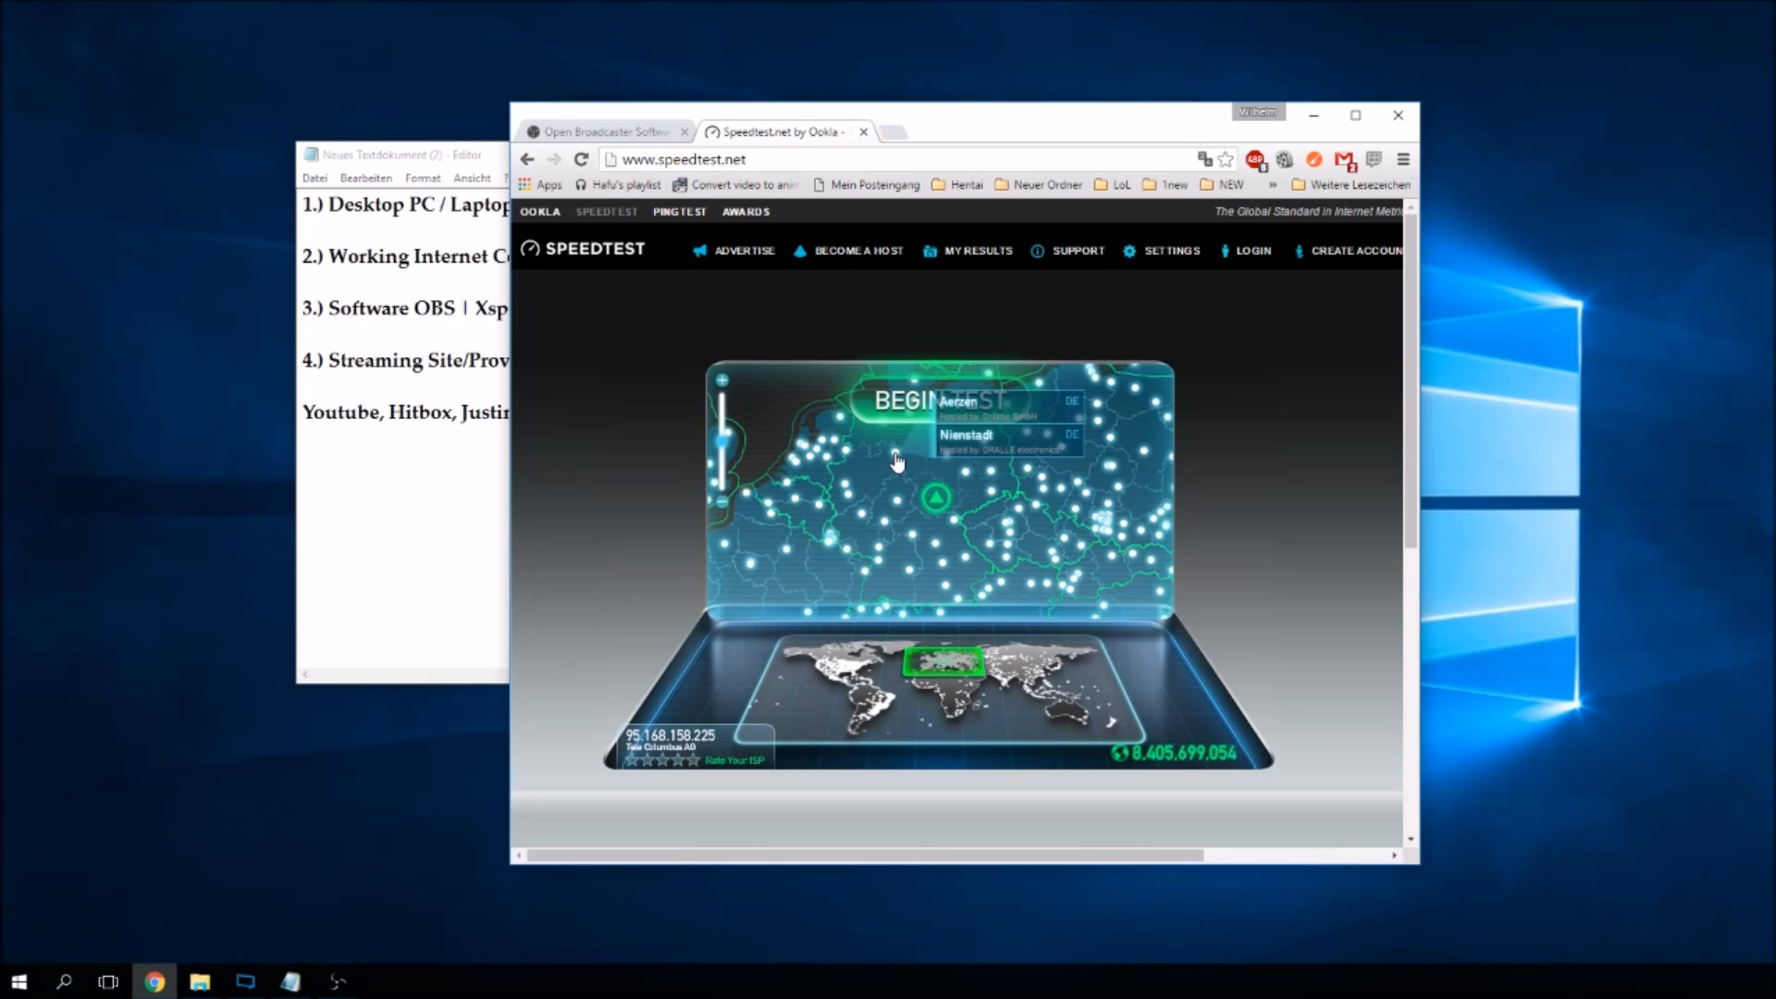
{"action": "left_click", "coordinate": [936, 501]}
Check the running speed test's progress while going back and forth to the Stream Settings Estimator.
{"action": "left_click", "coordinate": [618, 127]}
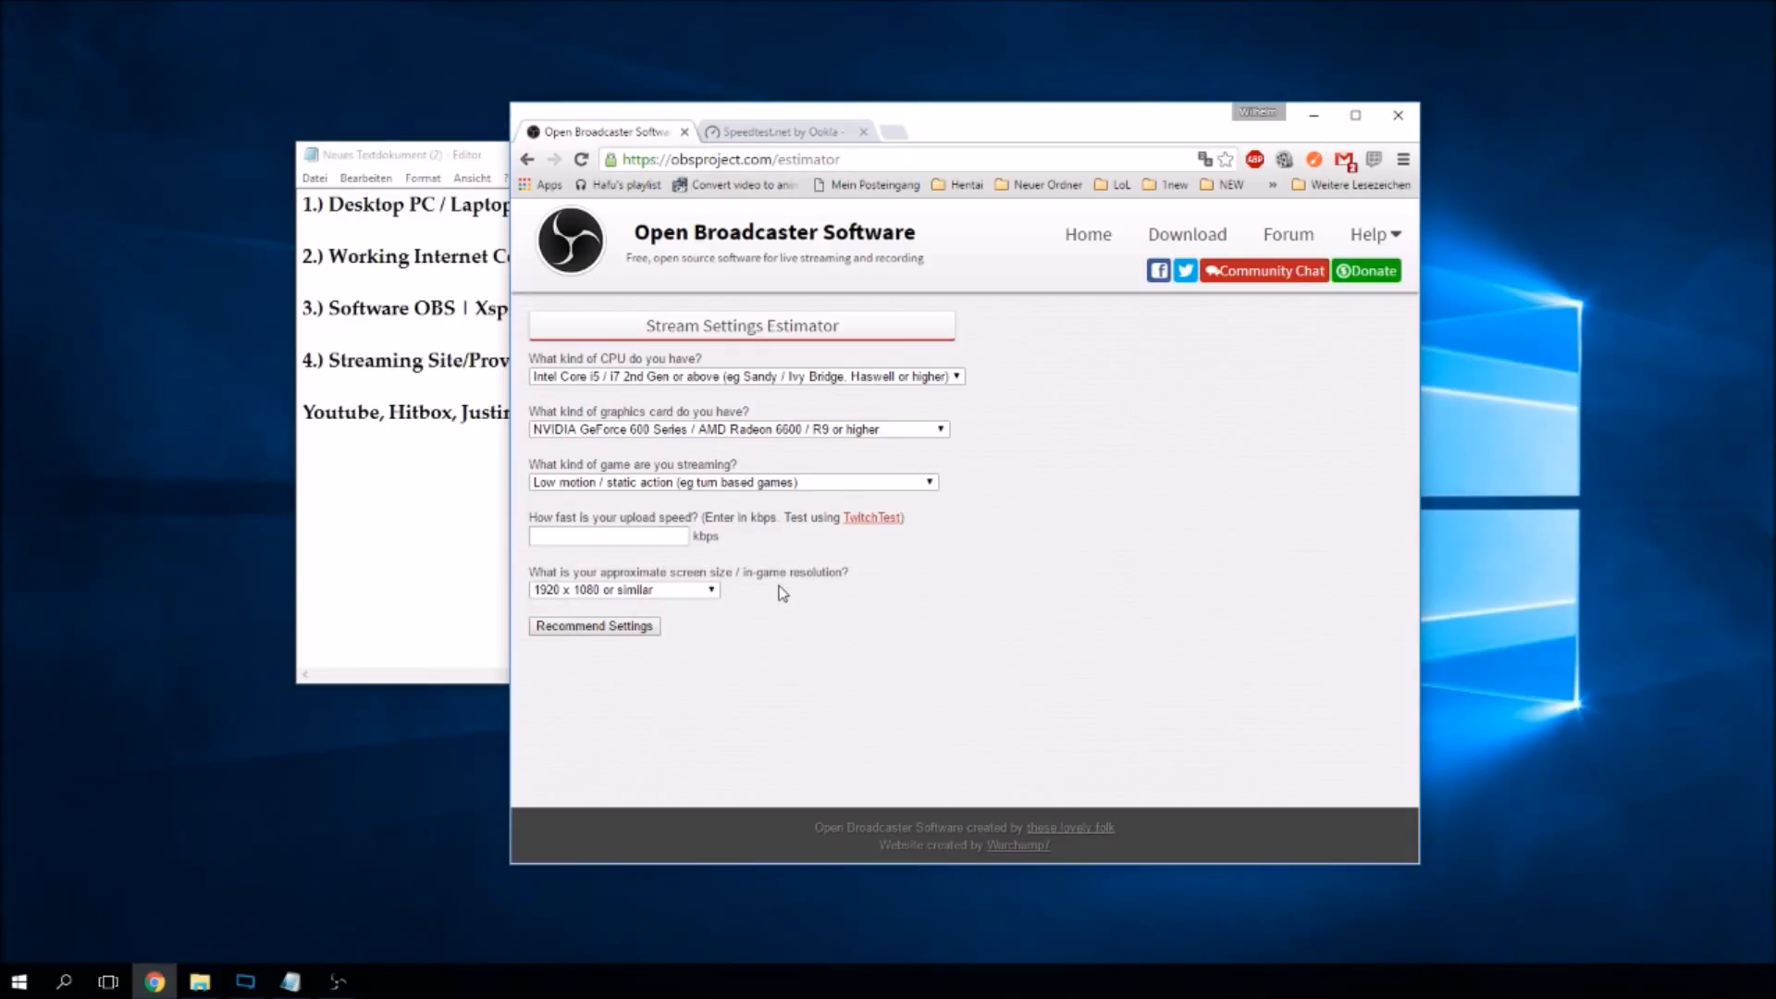
{"action": "left_click", "coordinate": [793, 139]}
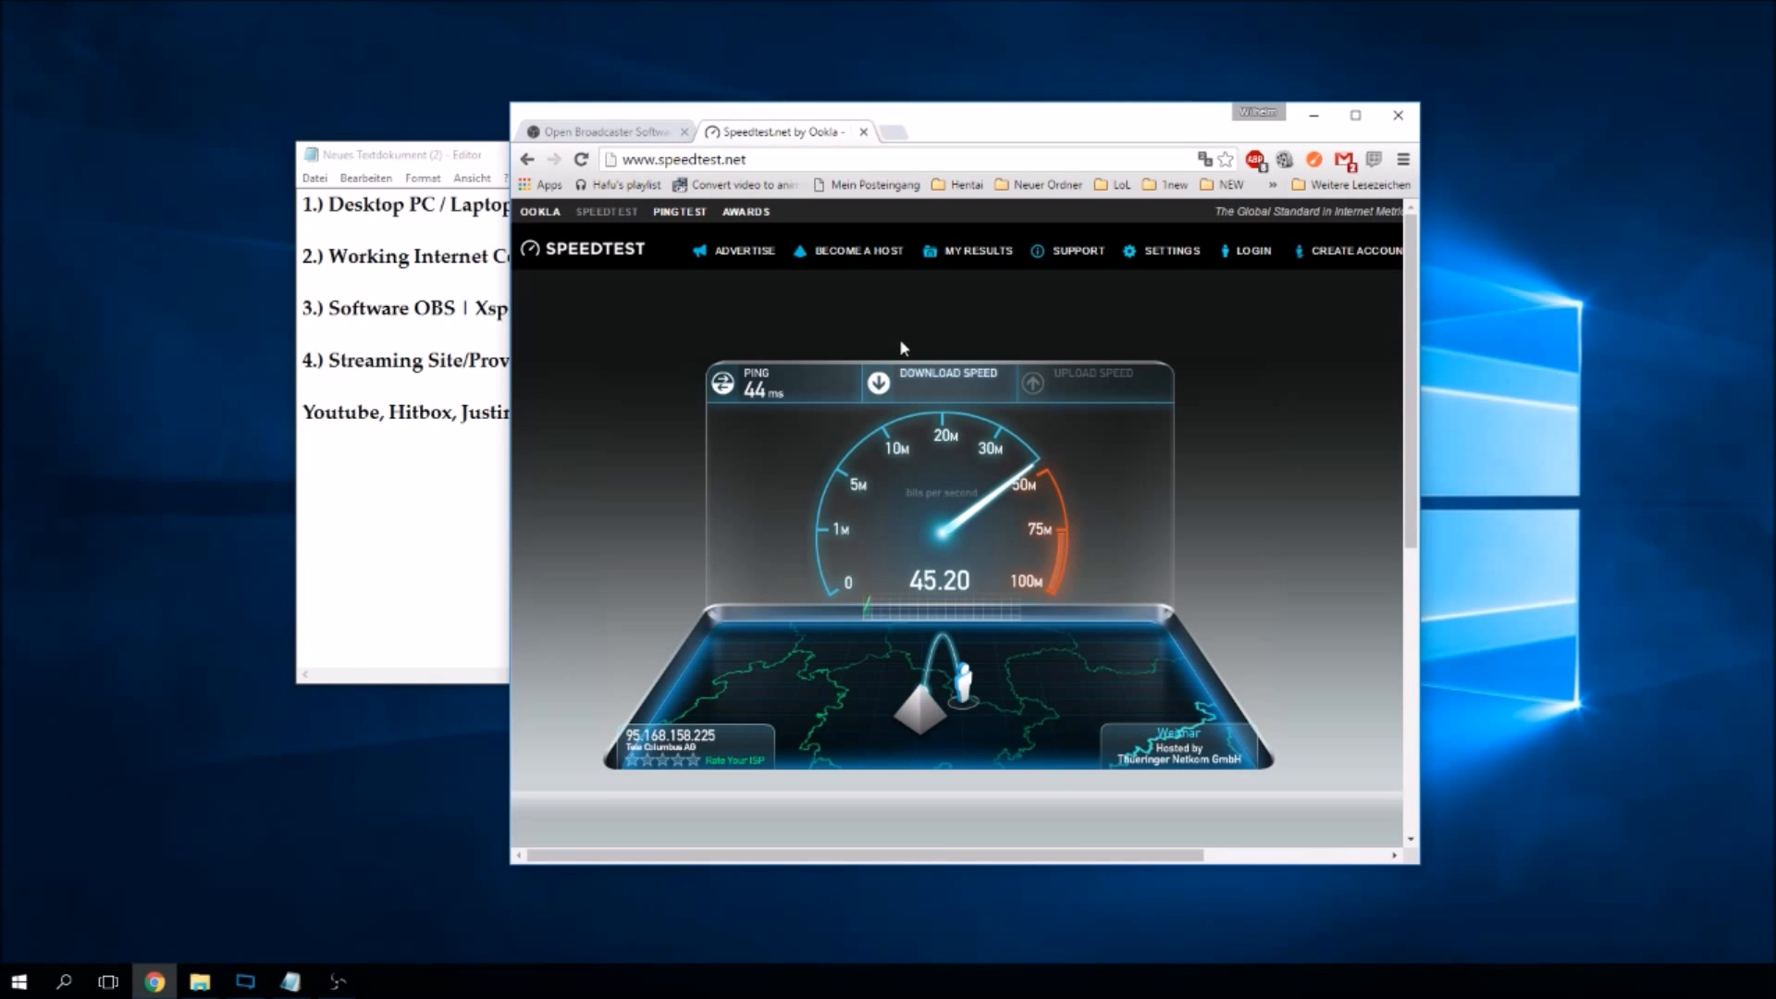
{"action": "left_click", "coordinate": [637, 139]}
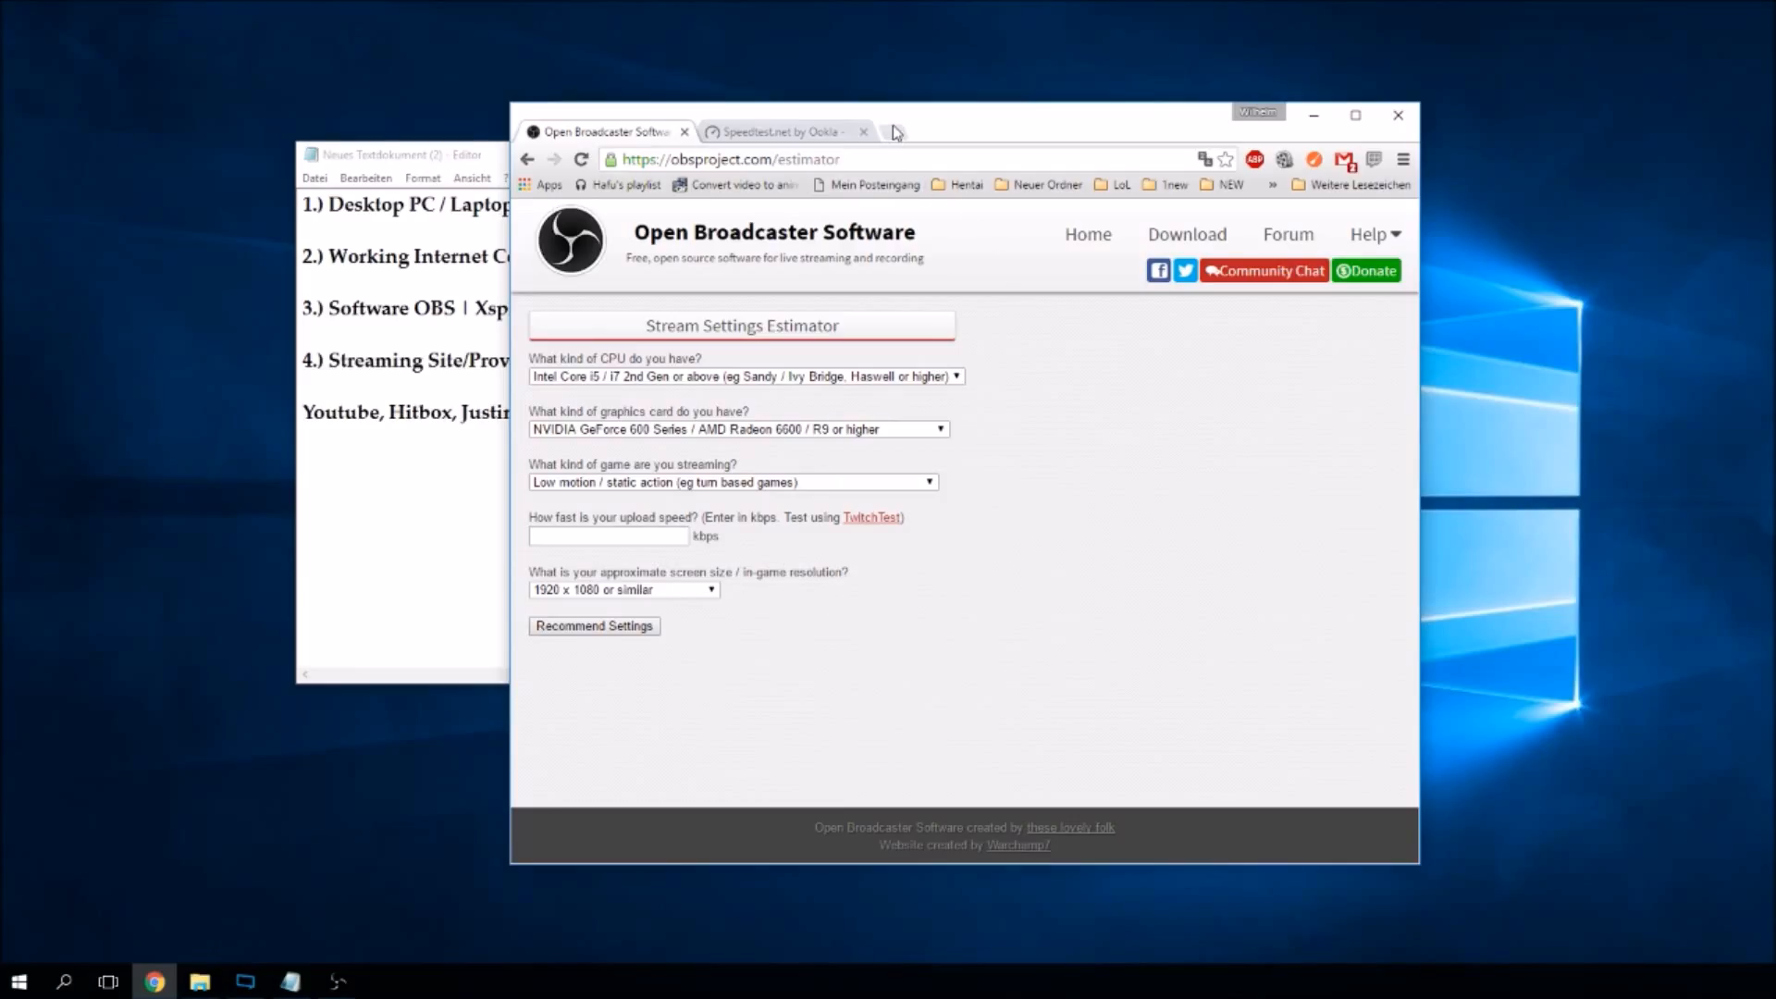
{"action": "left_click", "coordinate": [796, 132]}
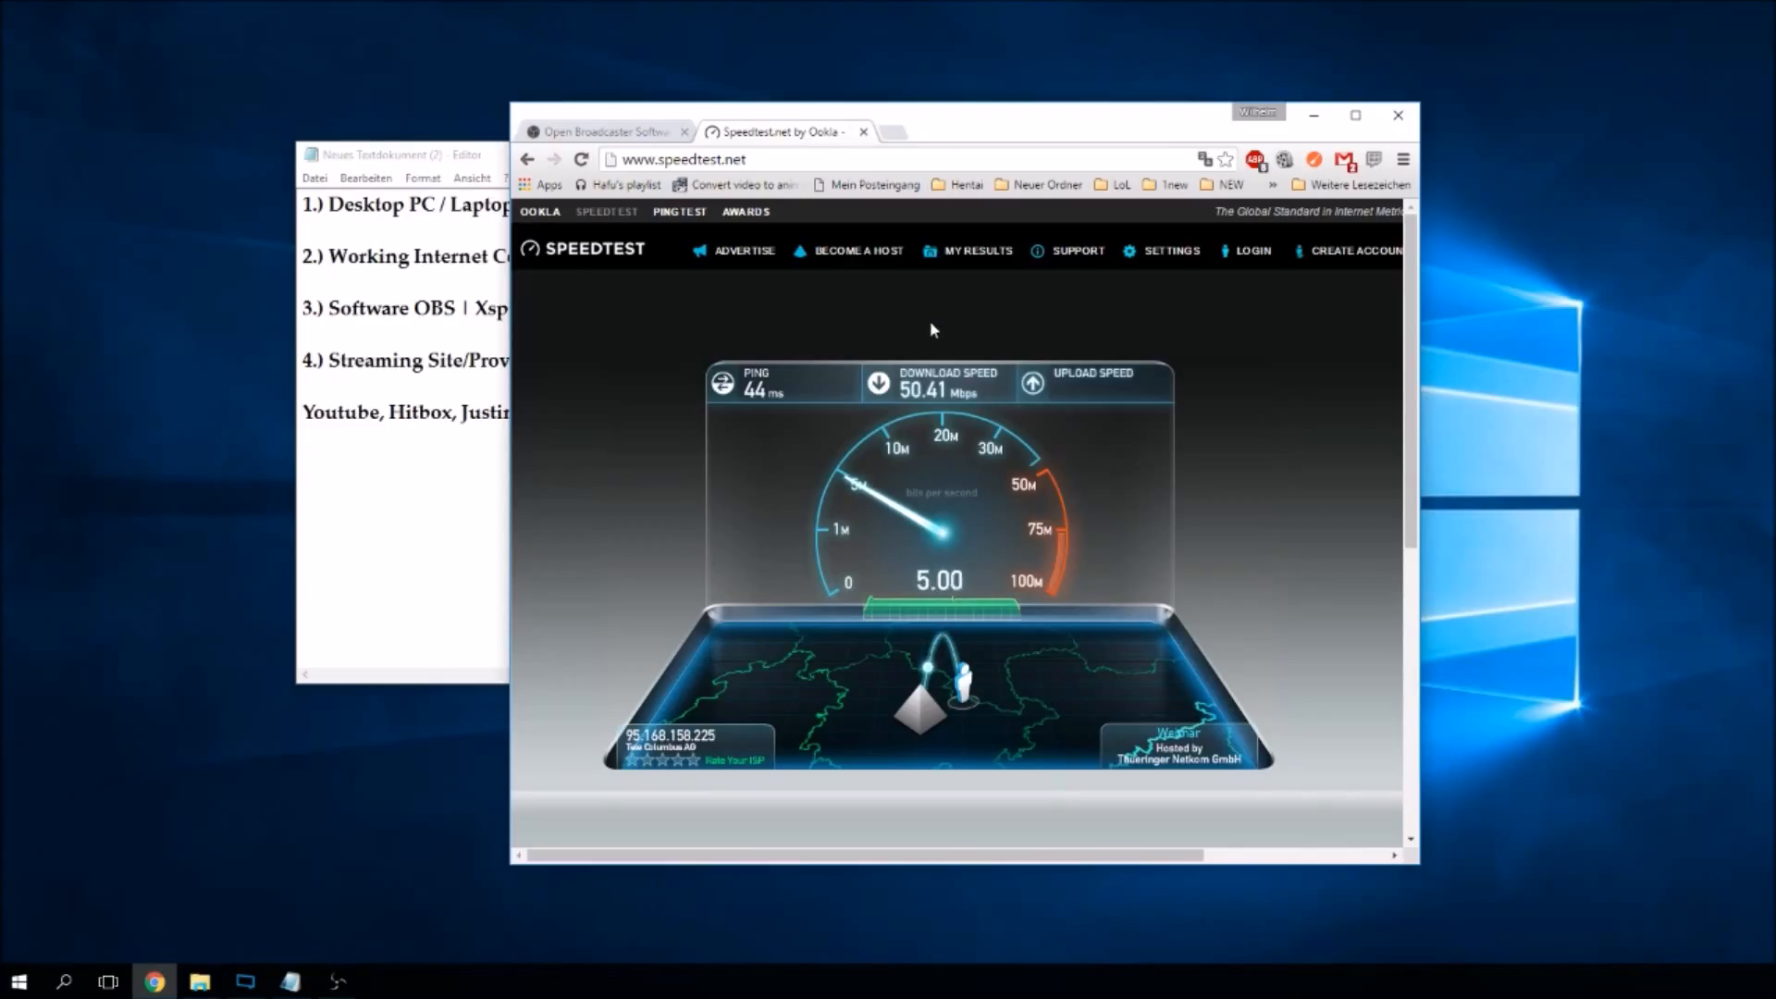
{"action": "left_click", "coordinate": [668, 132]}
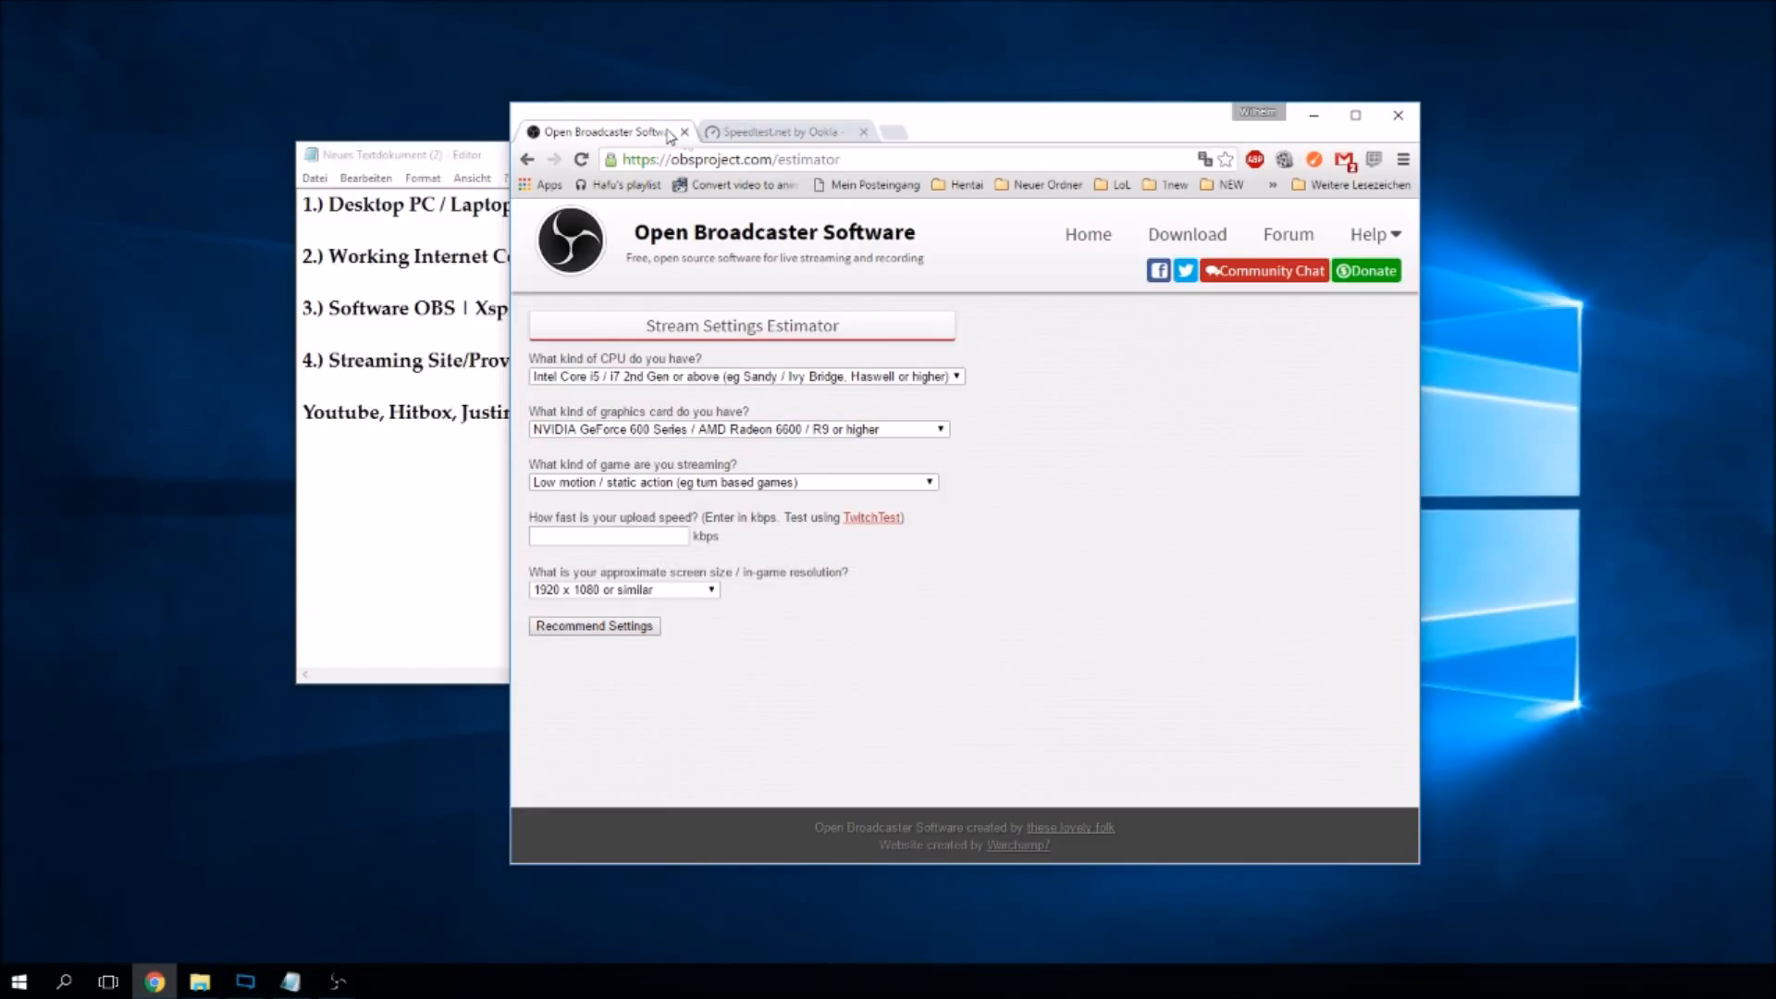
Highlight the kbps unit beside the upload speed field, and compare the speed test result with the Mbps to Kbps converter page.
{"action": "double_click", "coordinate": [696, 535]}
{"action": "left_click_drag", "start_coordinate": [698, 536], "coordinate": [692, 536]}
{"action": "left_click", "coordinate": [792, 130]}
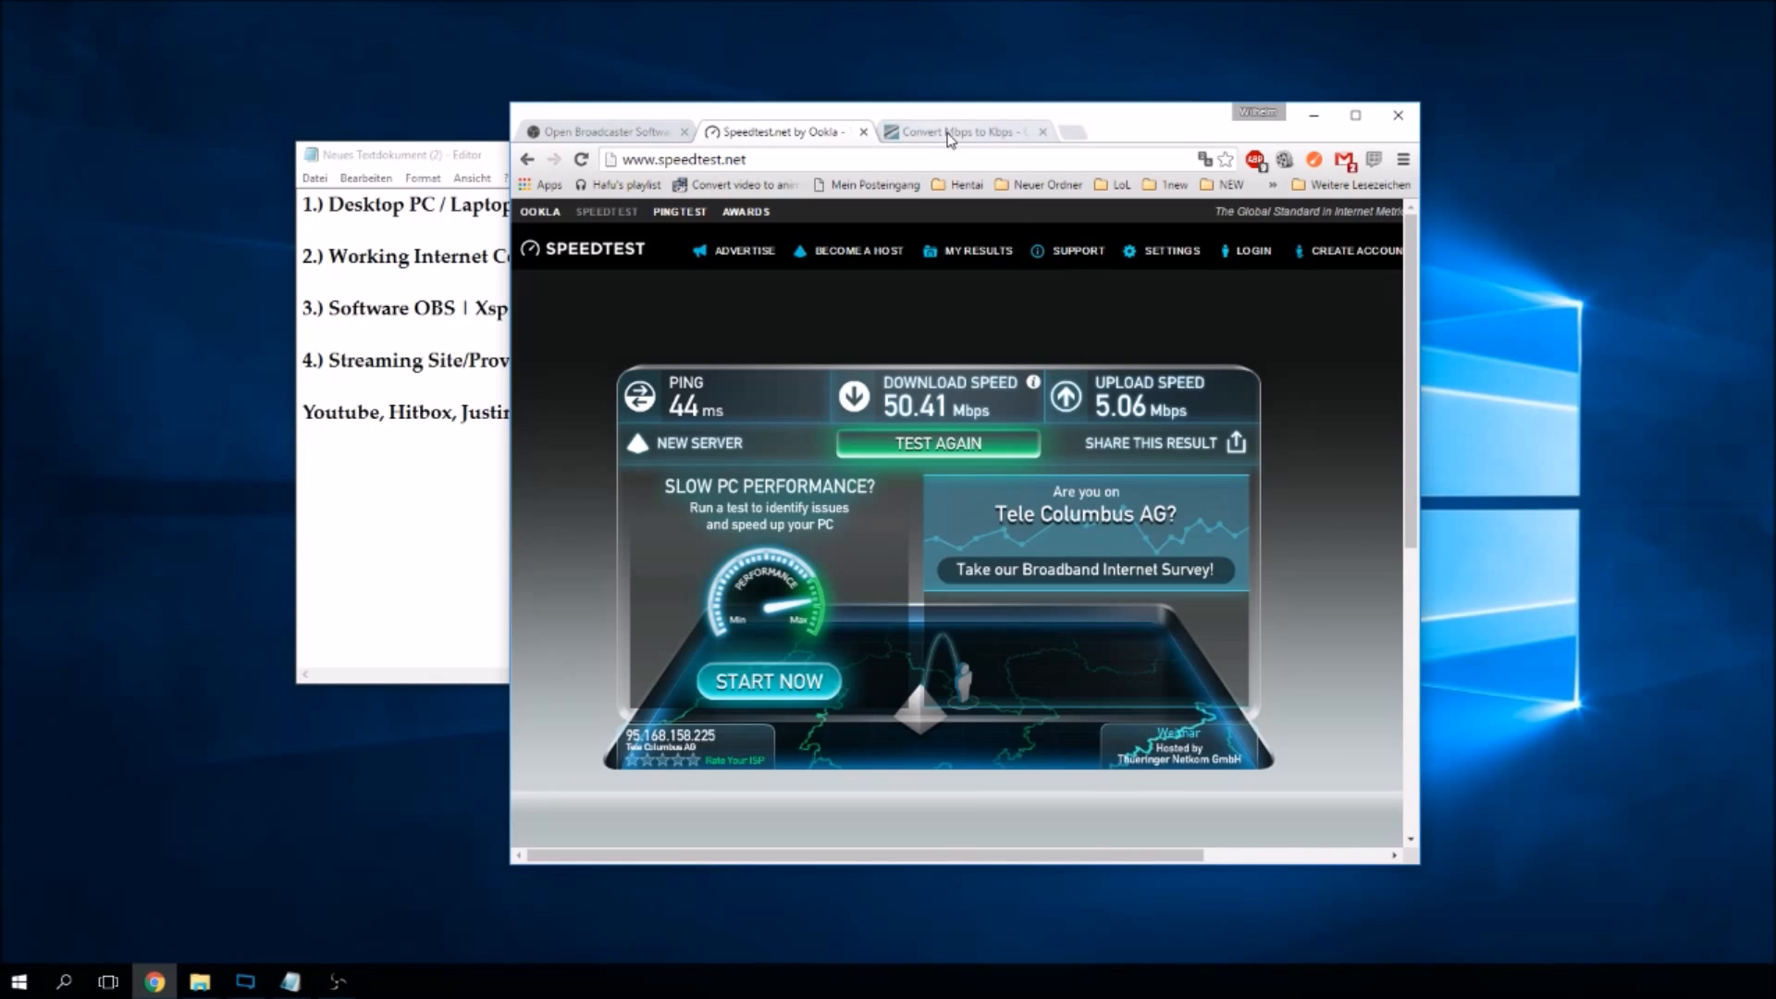
{"action": "left_click", "coordinate": [947, 135]}
{"action": "left_click", "coordinate": [817, 135]}
Enter 3000 kbps as the estimator's upload speed, generate the recommended settings, and briefly highlight all the recommendations.
{"action": "left_click", "coordinate": [641, 134]}
{"action": "left_click", "coordinate": [650, 536]}
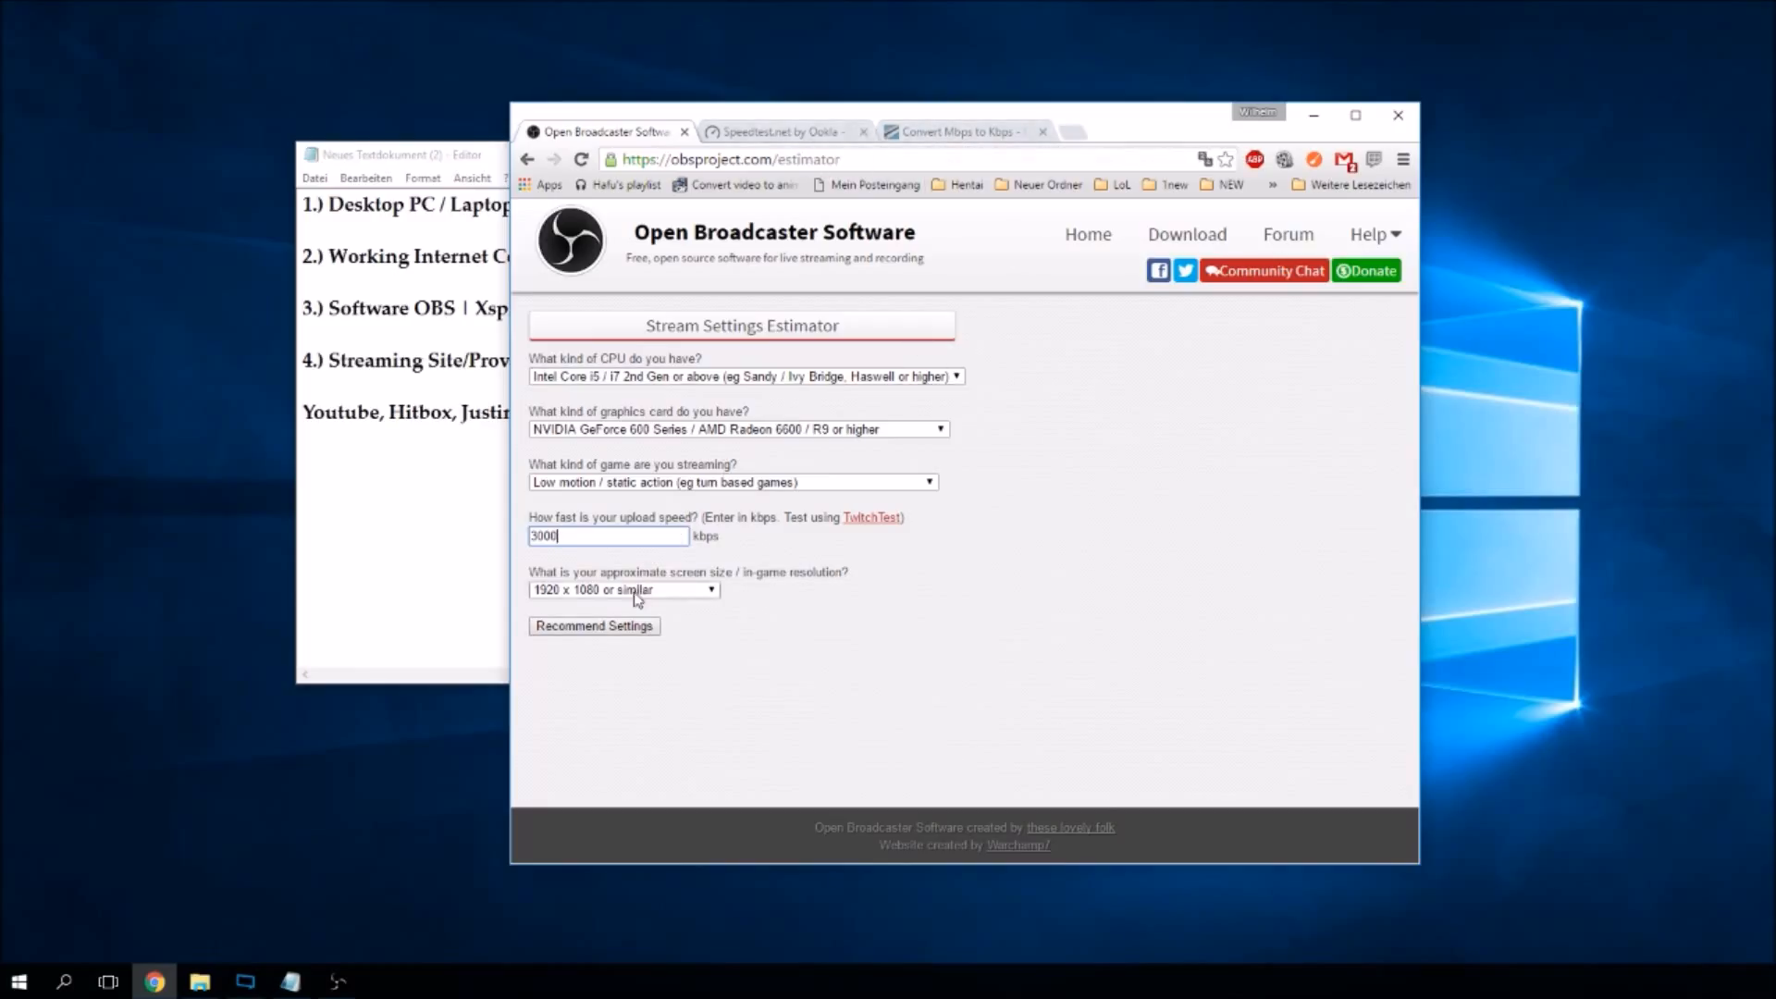
{"action": "left_click", "coordinate": [636, 626]}
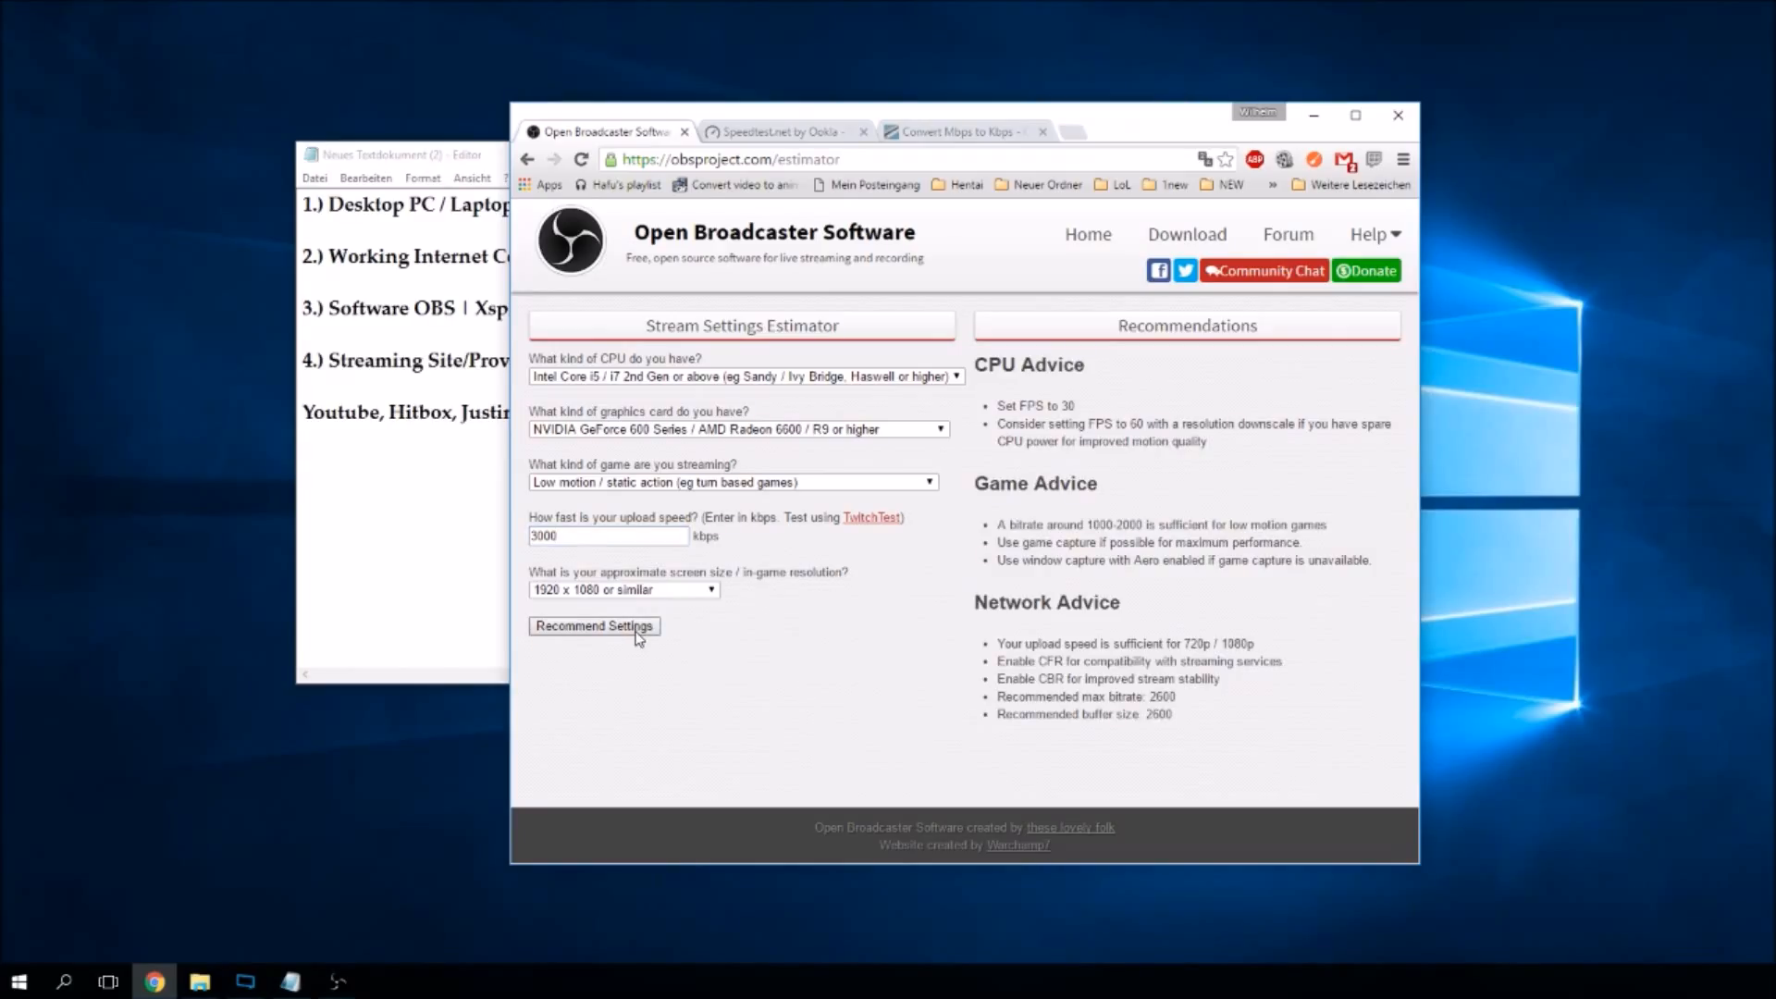
{"action": "left_click_drag", "start_coordinate": [979, 356], "coordinate": [1269, 733]}
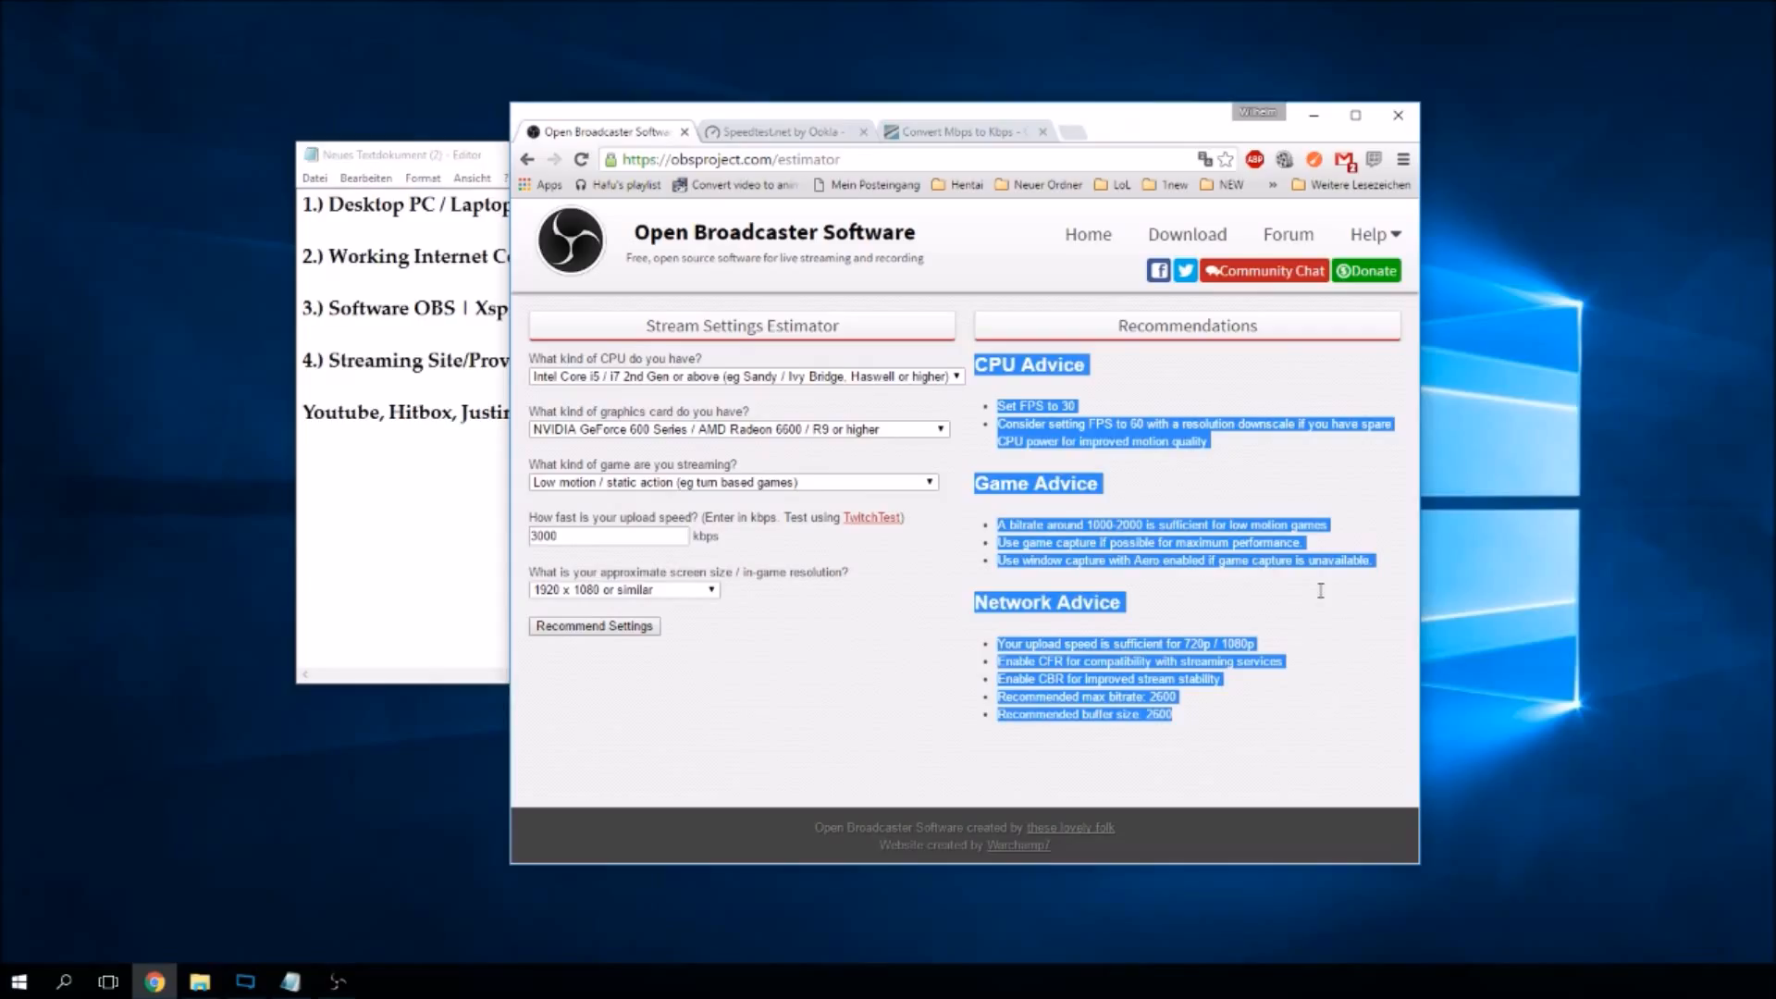
{"action": "left_click", "coordinate": [1170, 598]}
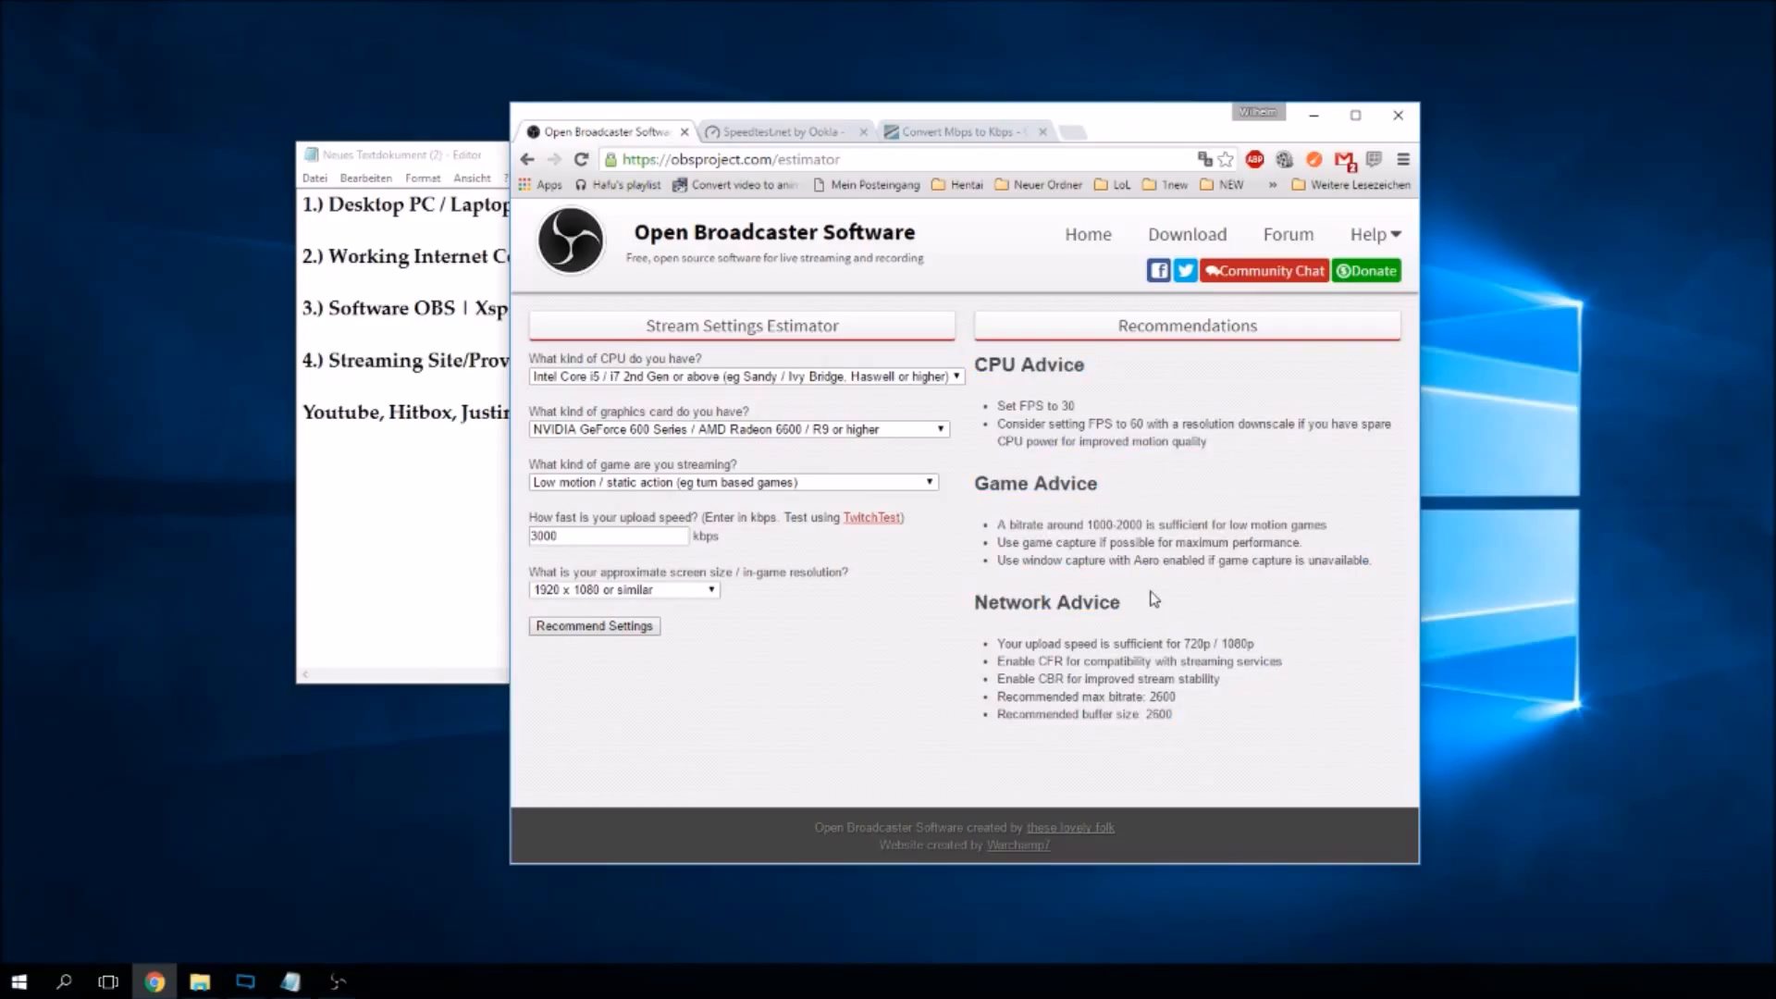
Change the game type to High motion / action, regenerate the recommendations, and highlight the 720p and 1080p resolutions in the Network Advice.
{"action": "left_click", "coordinate": [860, 482]}
{"action": "left_click", "coordinate": [677, 499]}
{"action": "left_click", "coordinate": [622, 629]}
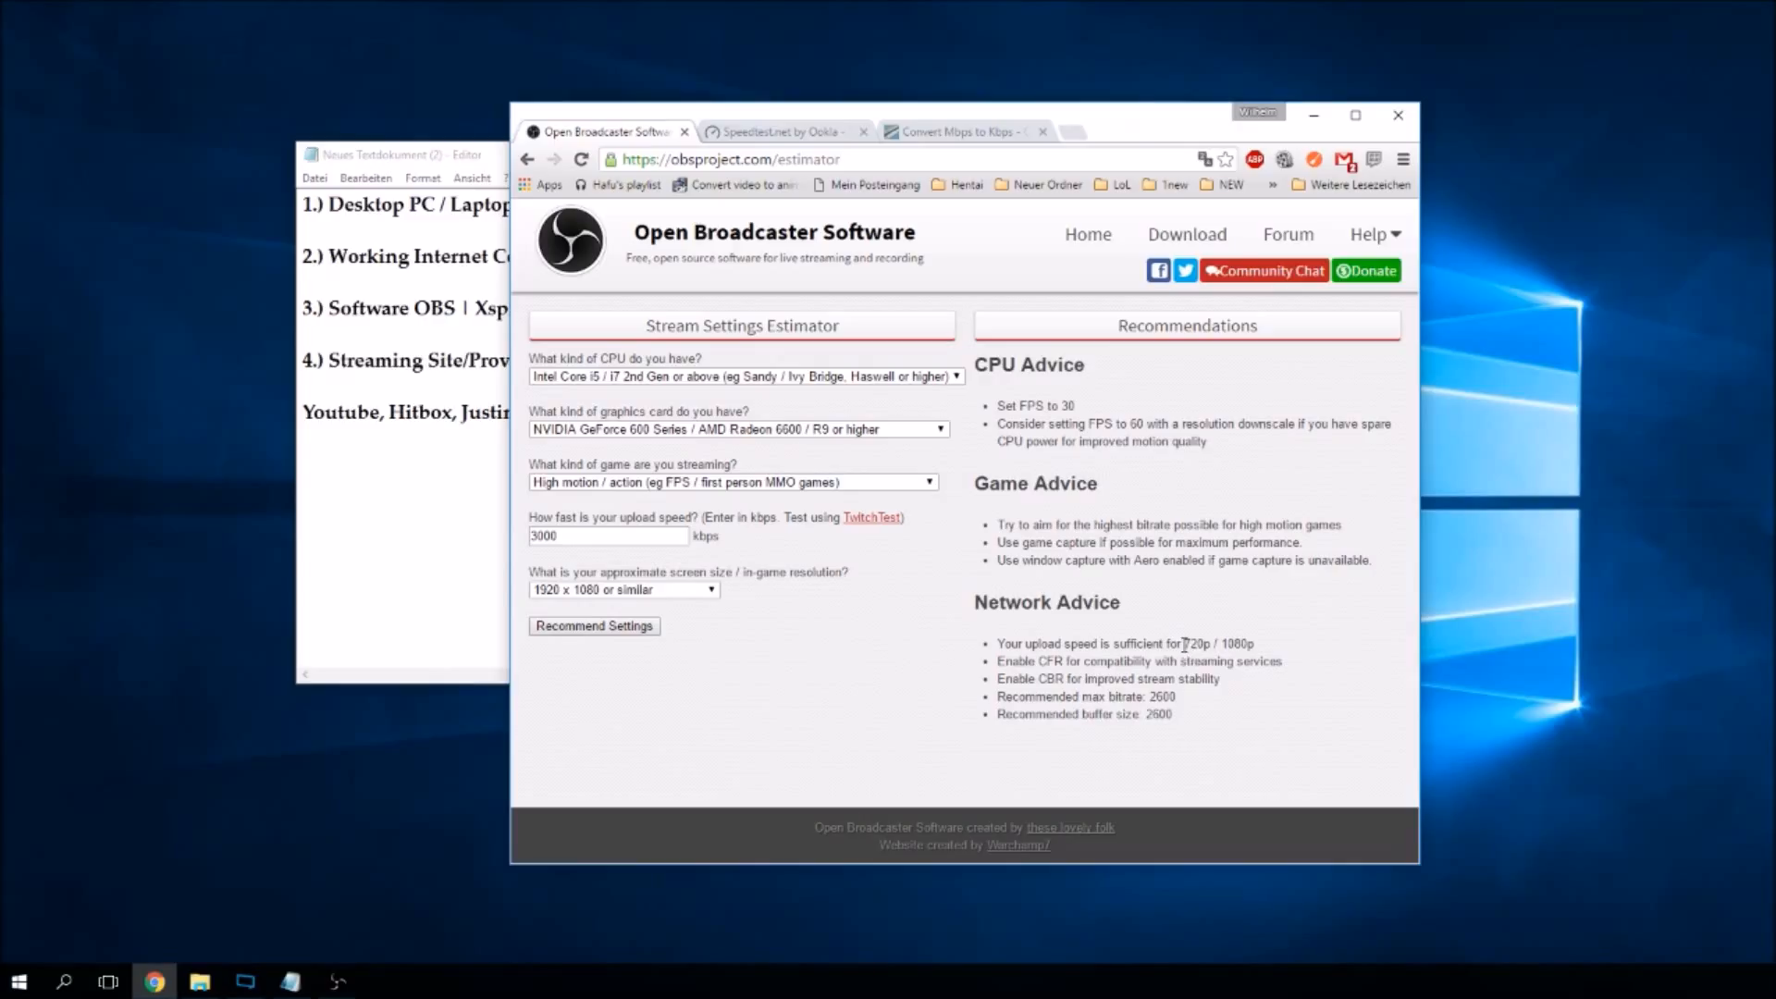
{"action": "left_click_drag", "start_coordinate": [1185, 645], "coordinate": [1269, 647]}
{"action": "left_click", "coordinate": [1185, 643]}
{"action": "left_click_drag", "start_coordinate": [1255, 643], "coordinate": [1220, 643]}
Arrange the estimator browser and the Open Broadcaster Software window side by side, each filling half of the desktop.
{"action": "left_click_drag", "start_coordinate": [1012, 115], "coordinate": [1775, 189]}
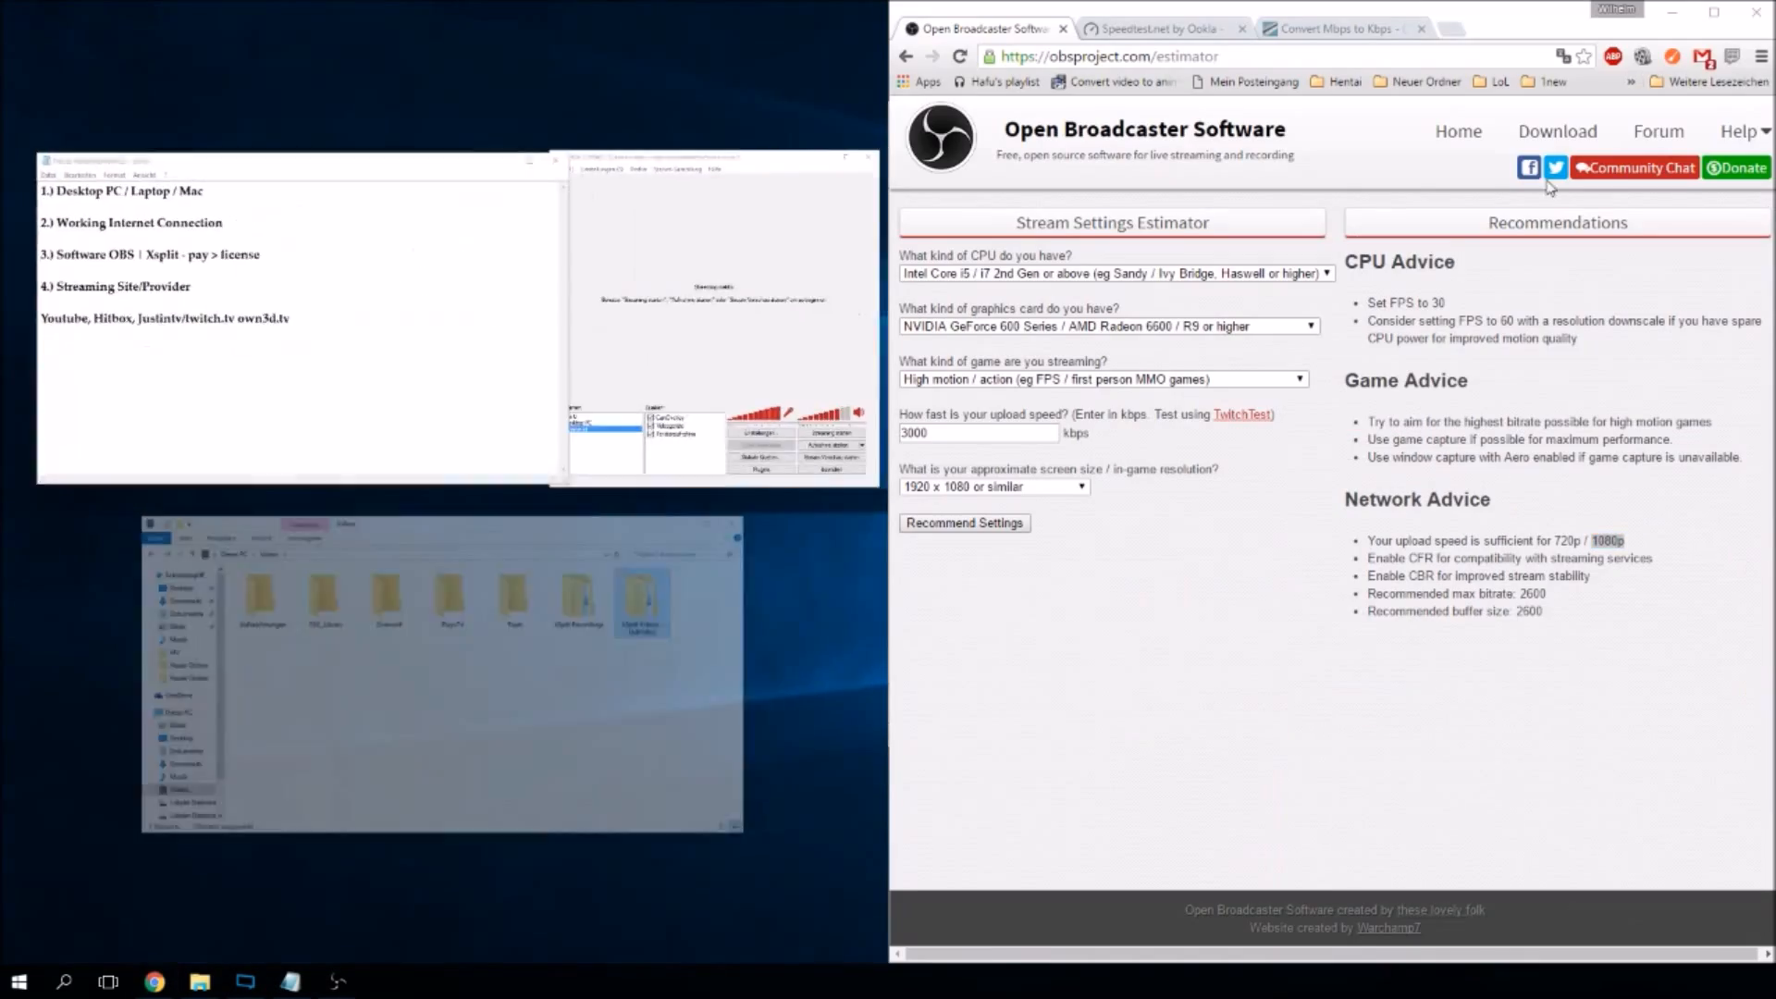
{"action": "left_click", "coordinate": [765, 289]}
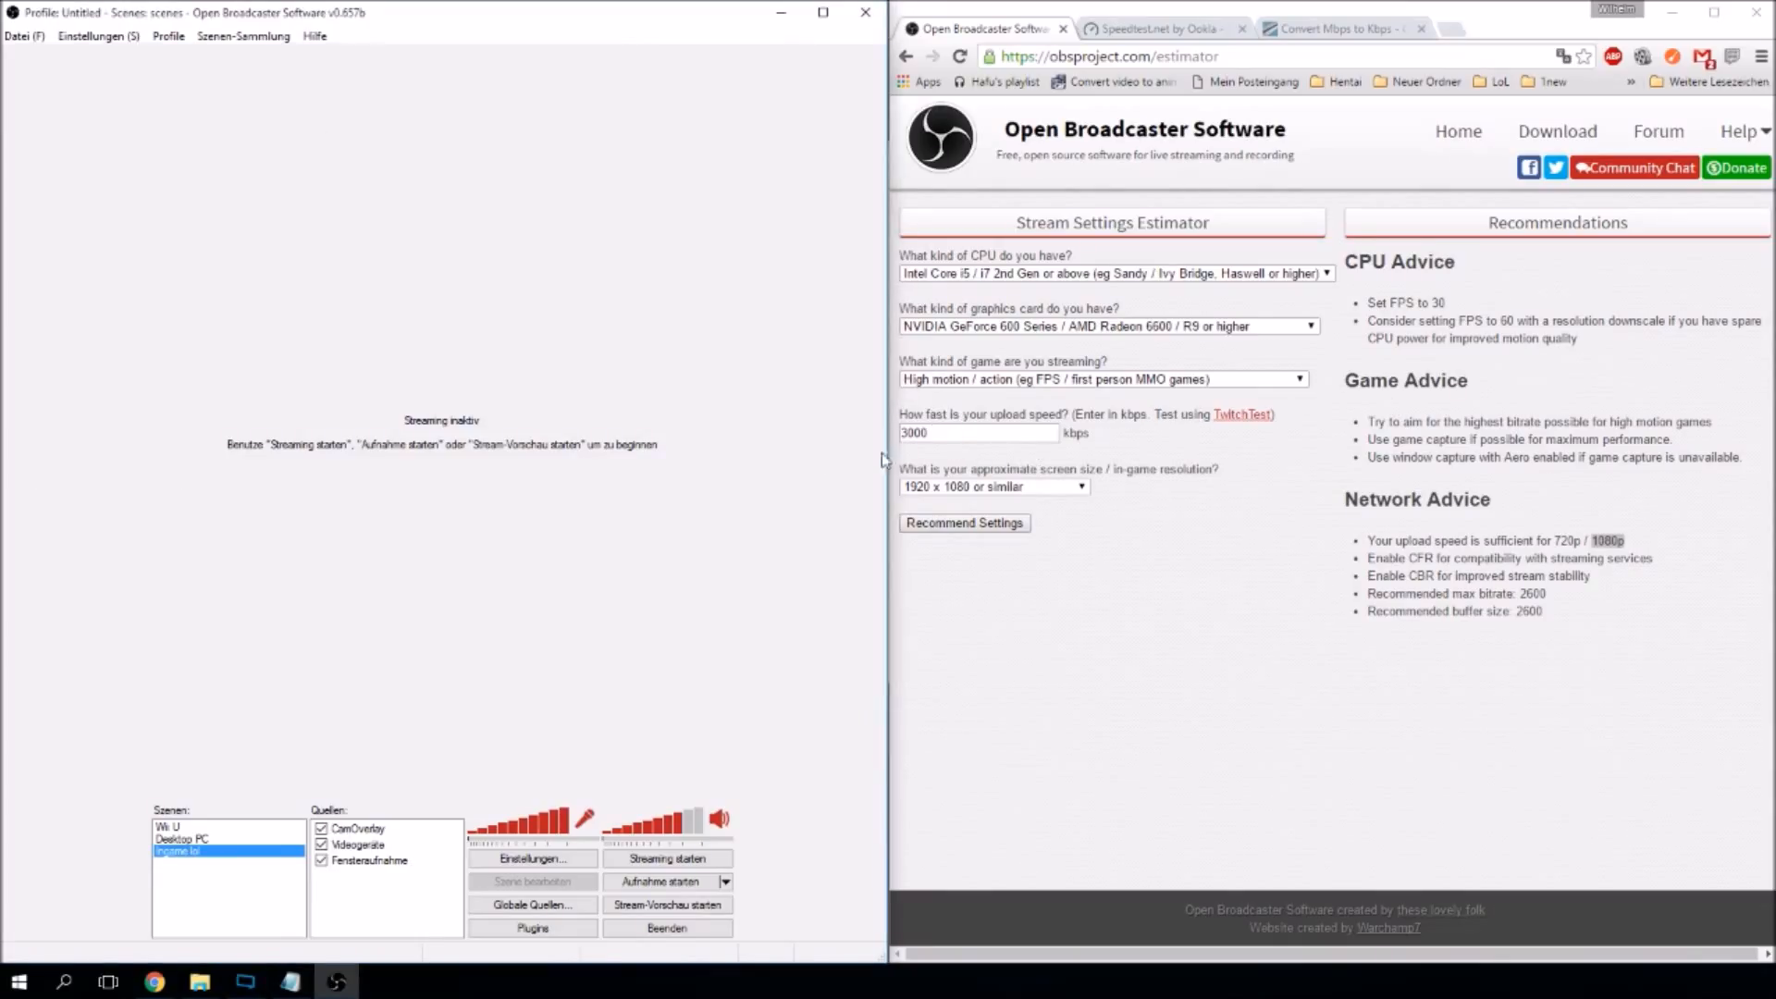
Open the OBS settings, move the dialog clear of the recommendations, and apply English as the interface language.
{"action": "left_click", "coordinate": [28, 37]}
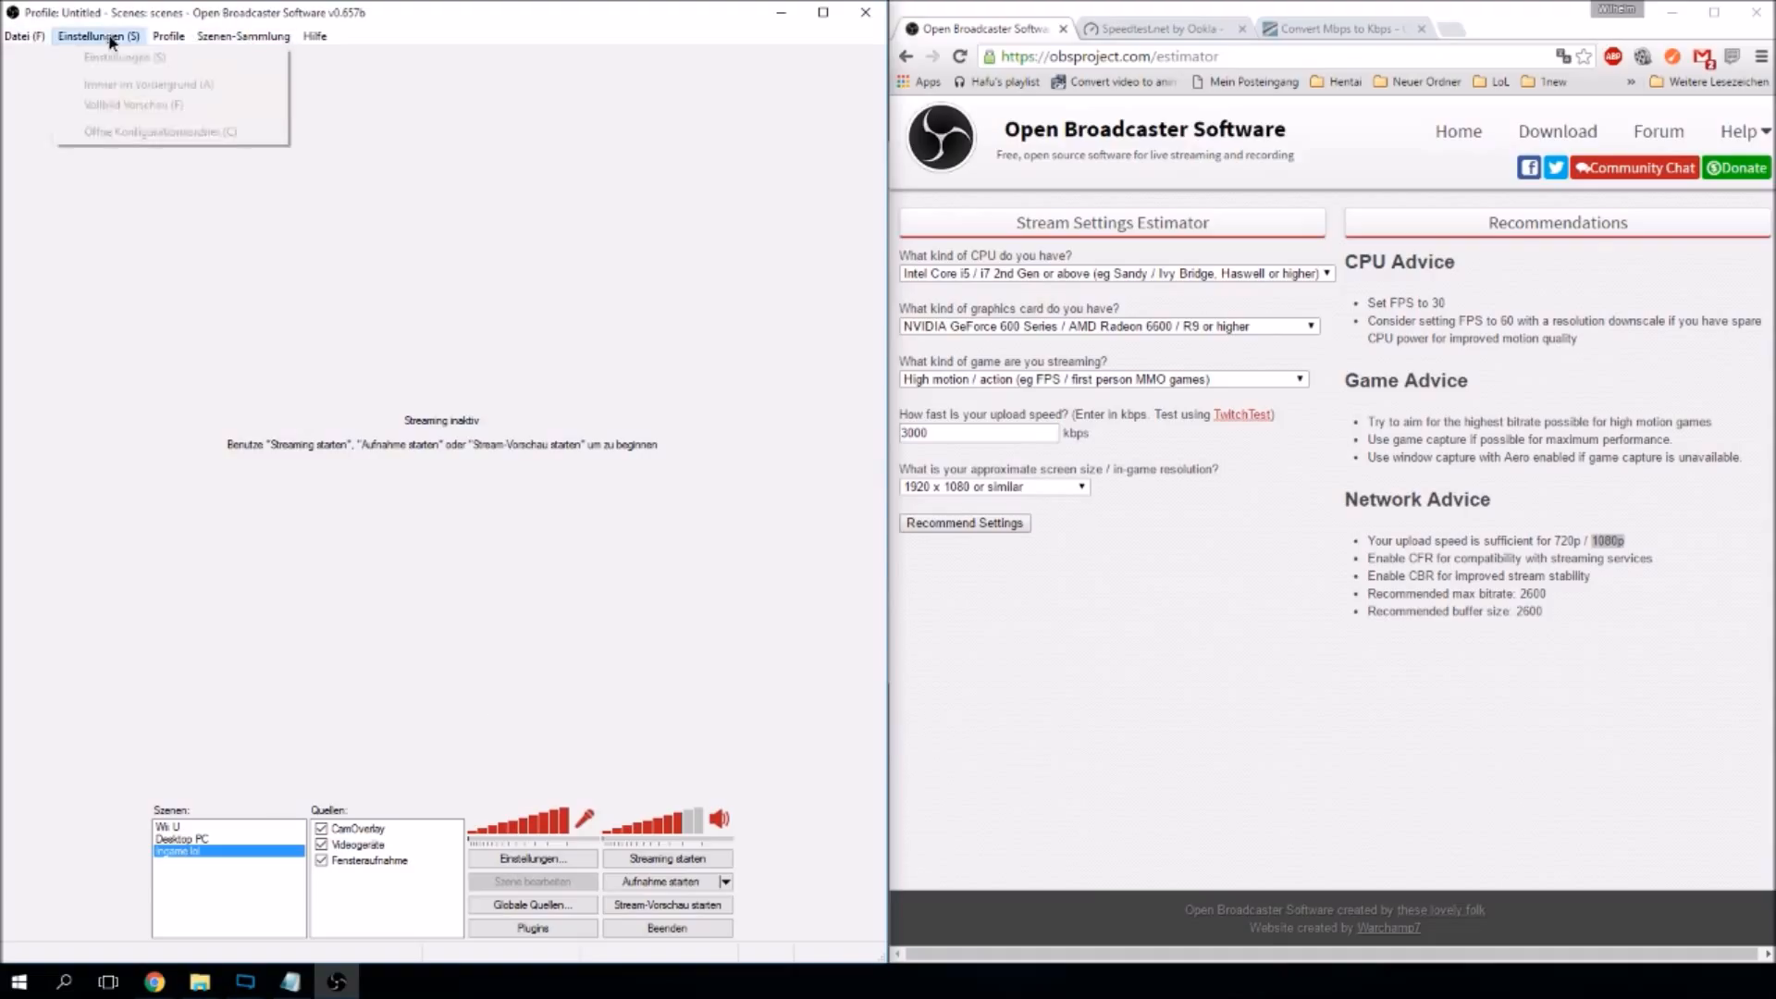
{"action": "left_click", "coordinate": [125, 58]}
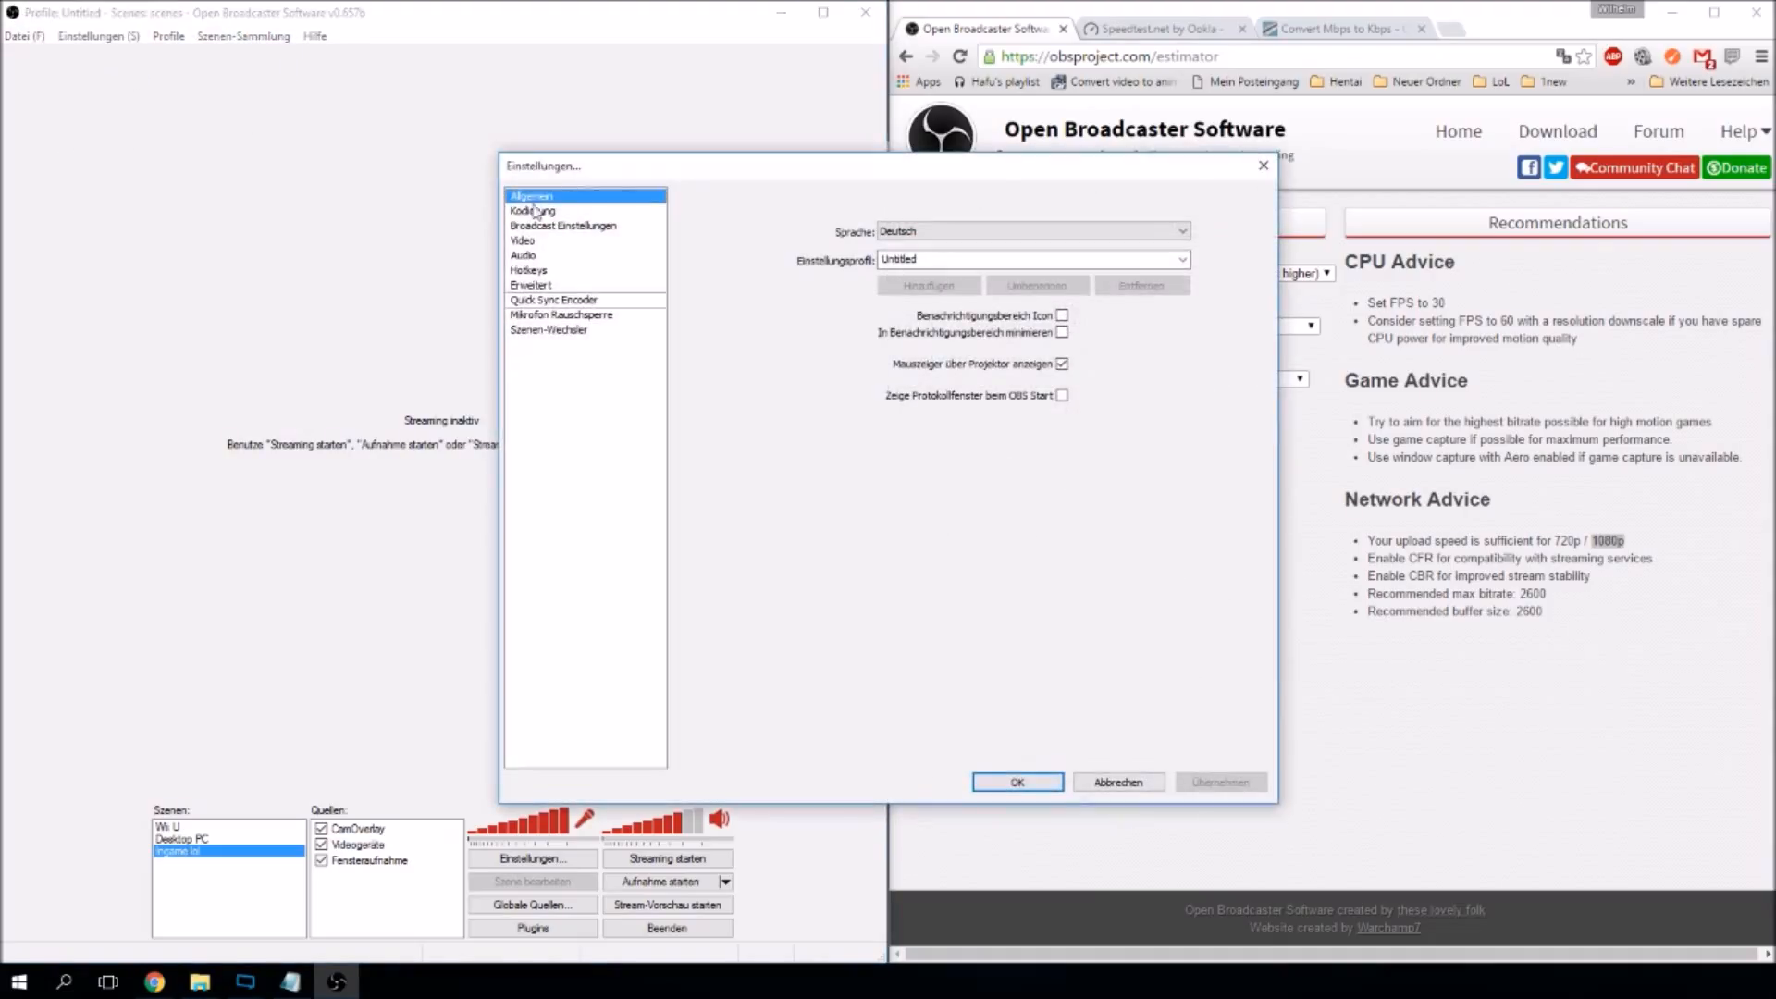
{"action": "left_click_drag", "start_coordinate": [700, 162], "coordinate": [619, 158]}
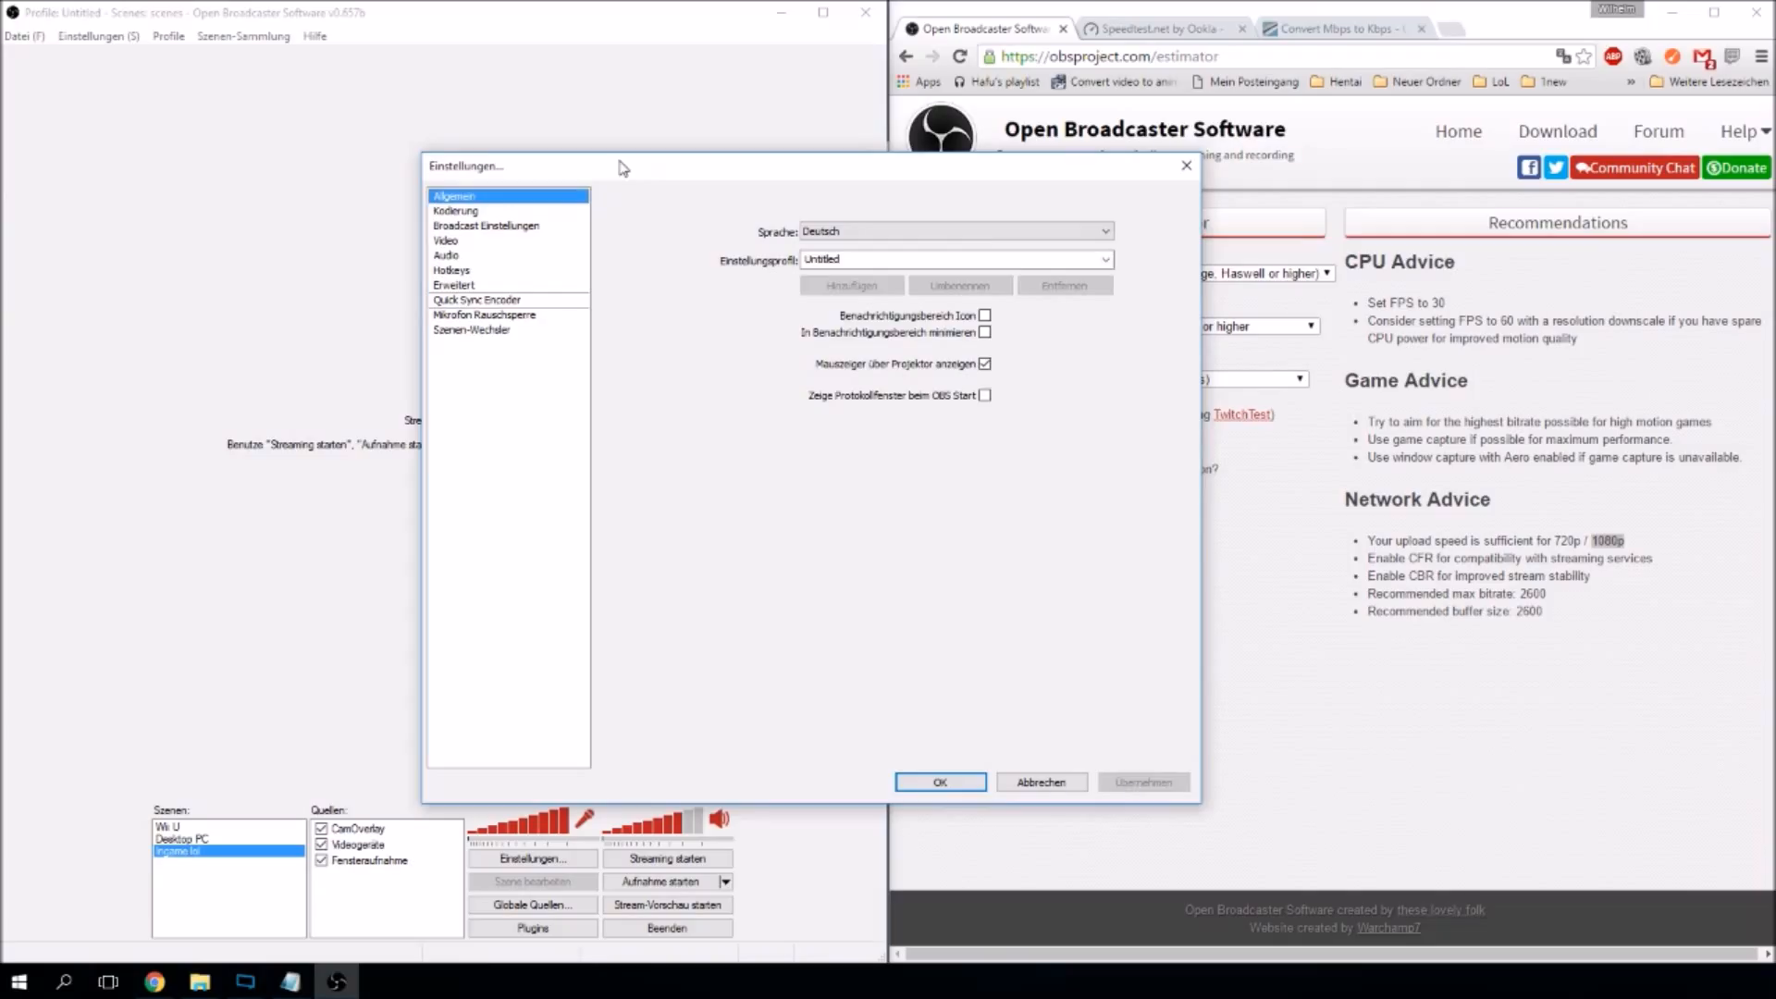
{"action": "left_click", "coordinate": [924, 231]}
{"action": "left_click", "coordinate": [874, 272]}
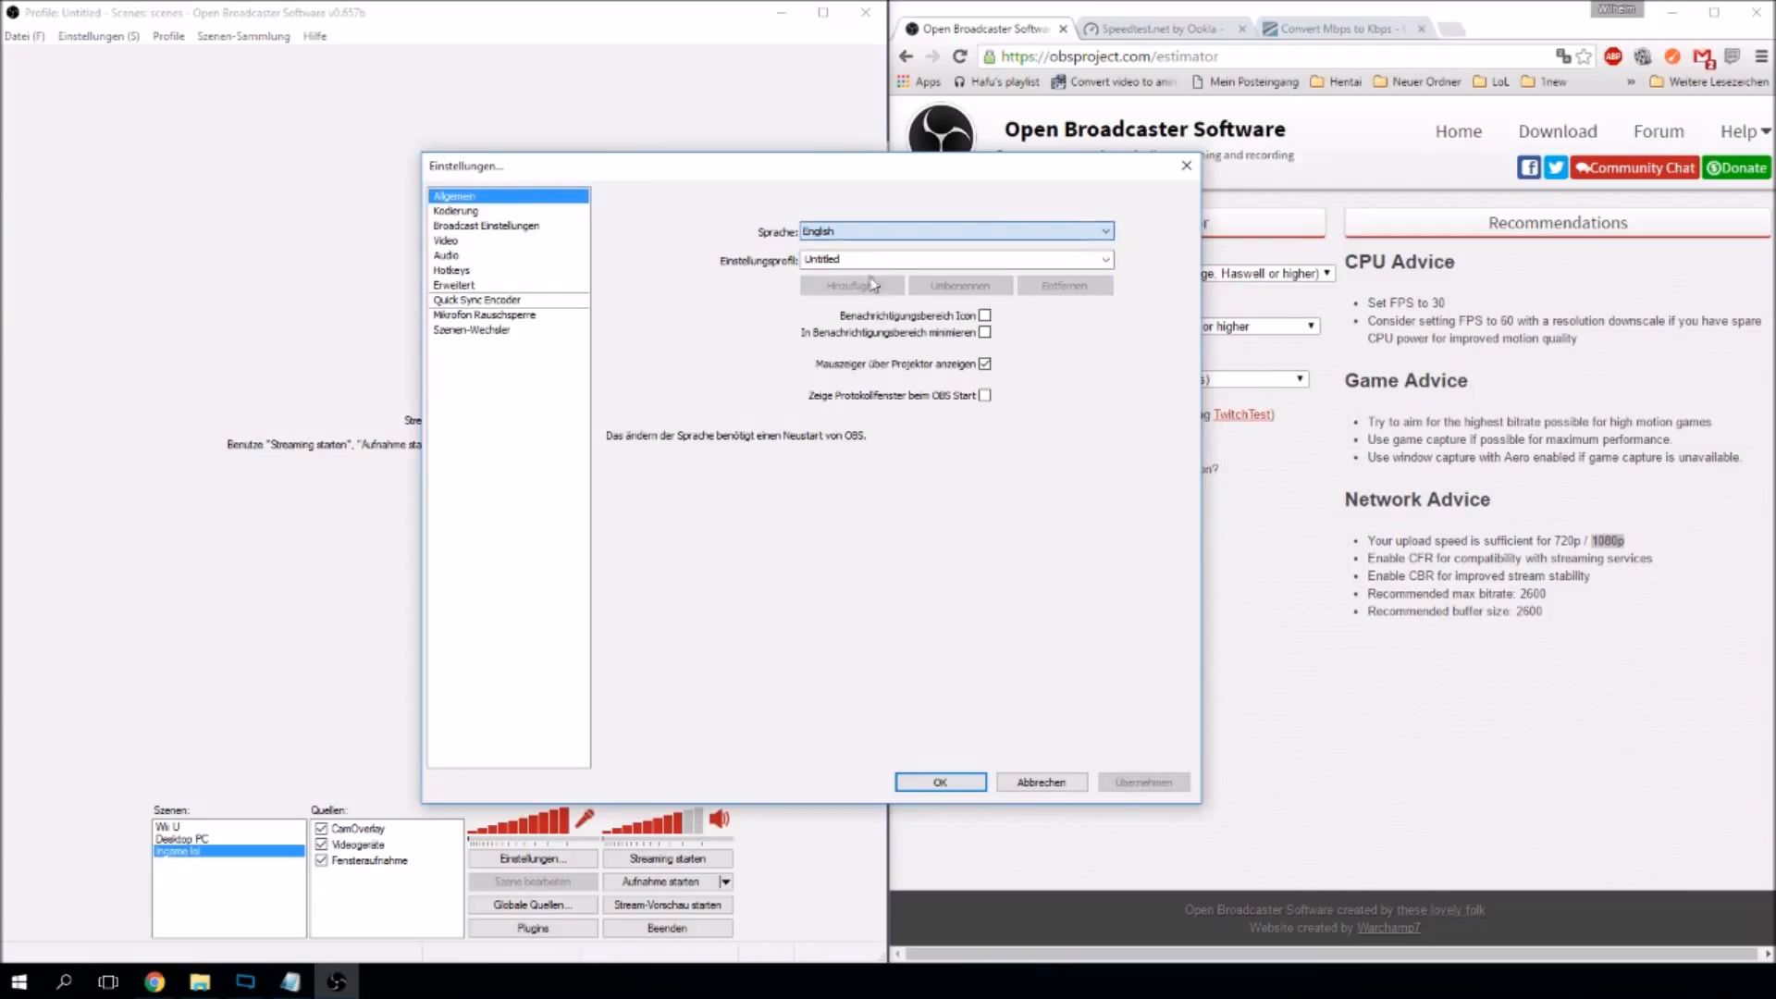
{"action": "left_click", "coordinate": [1119, 786]}
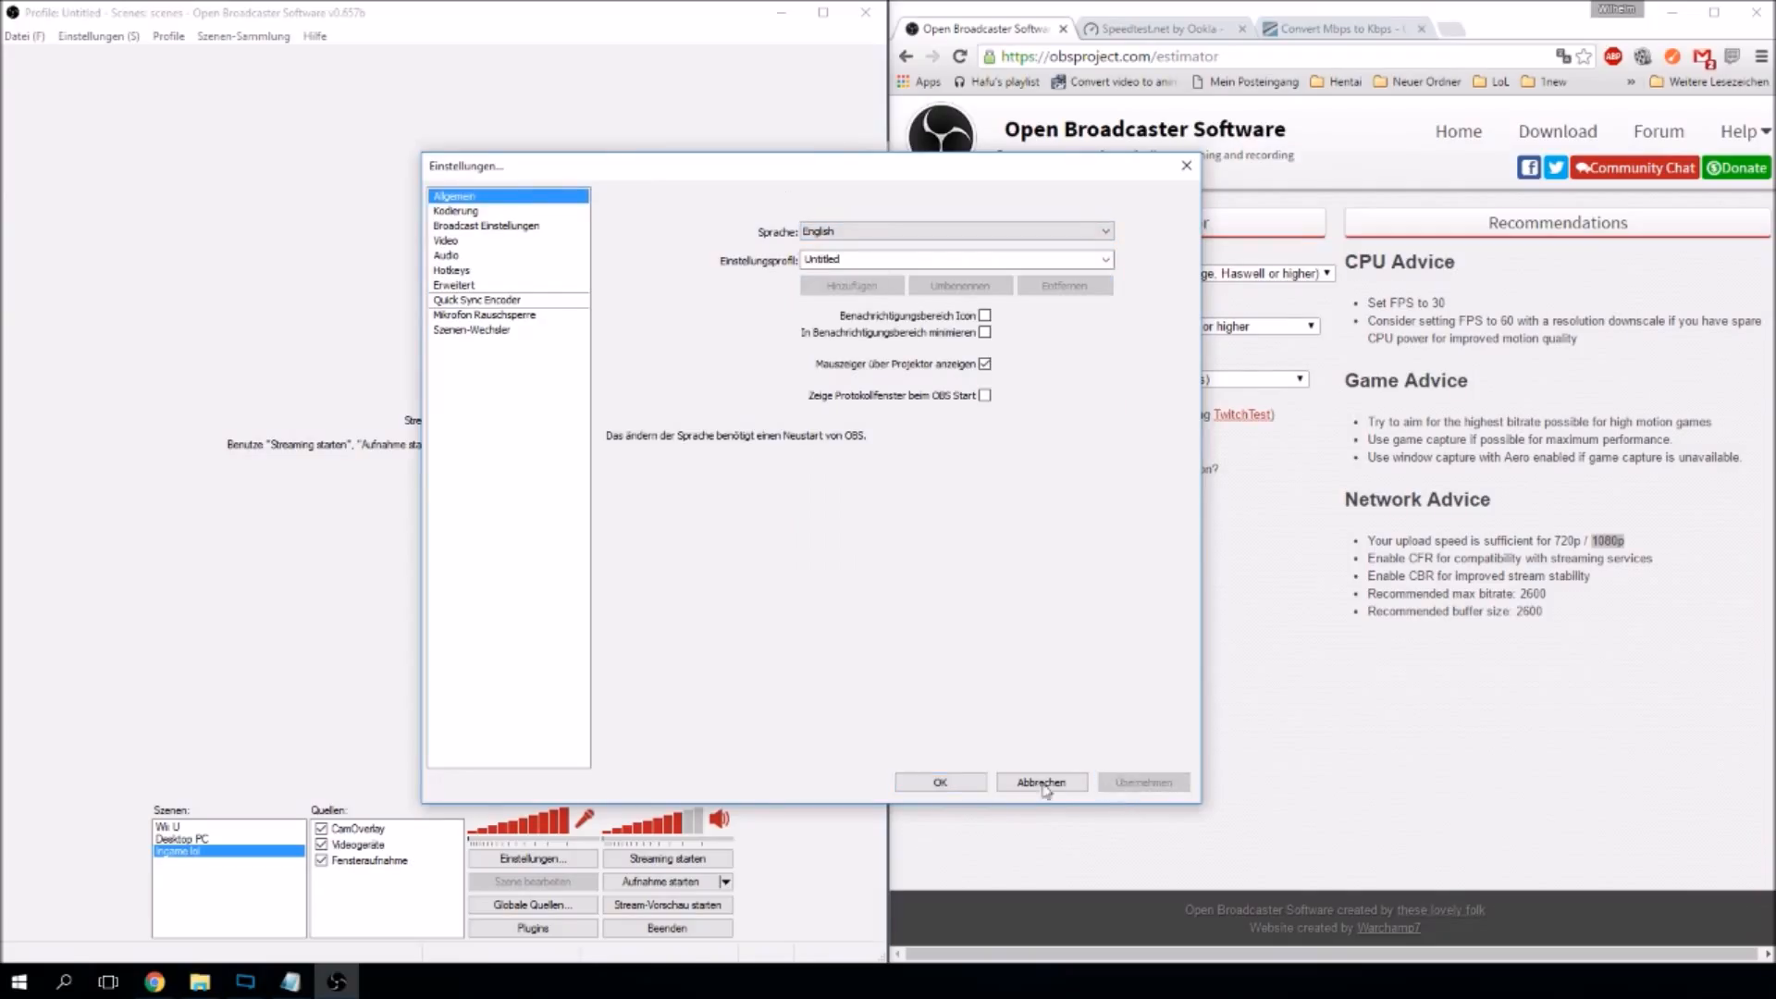
Close the settings, restart Open Broadcaster Software to load the English interface, and fit its window to the free half of the desktop.
{"action": "left_click", "coordinate": [969, 784]}
{"action": "left_click", "coordinate": [878, 7]}
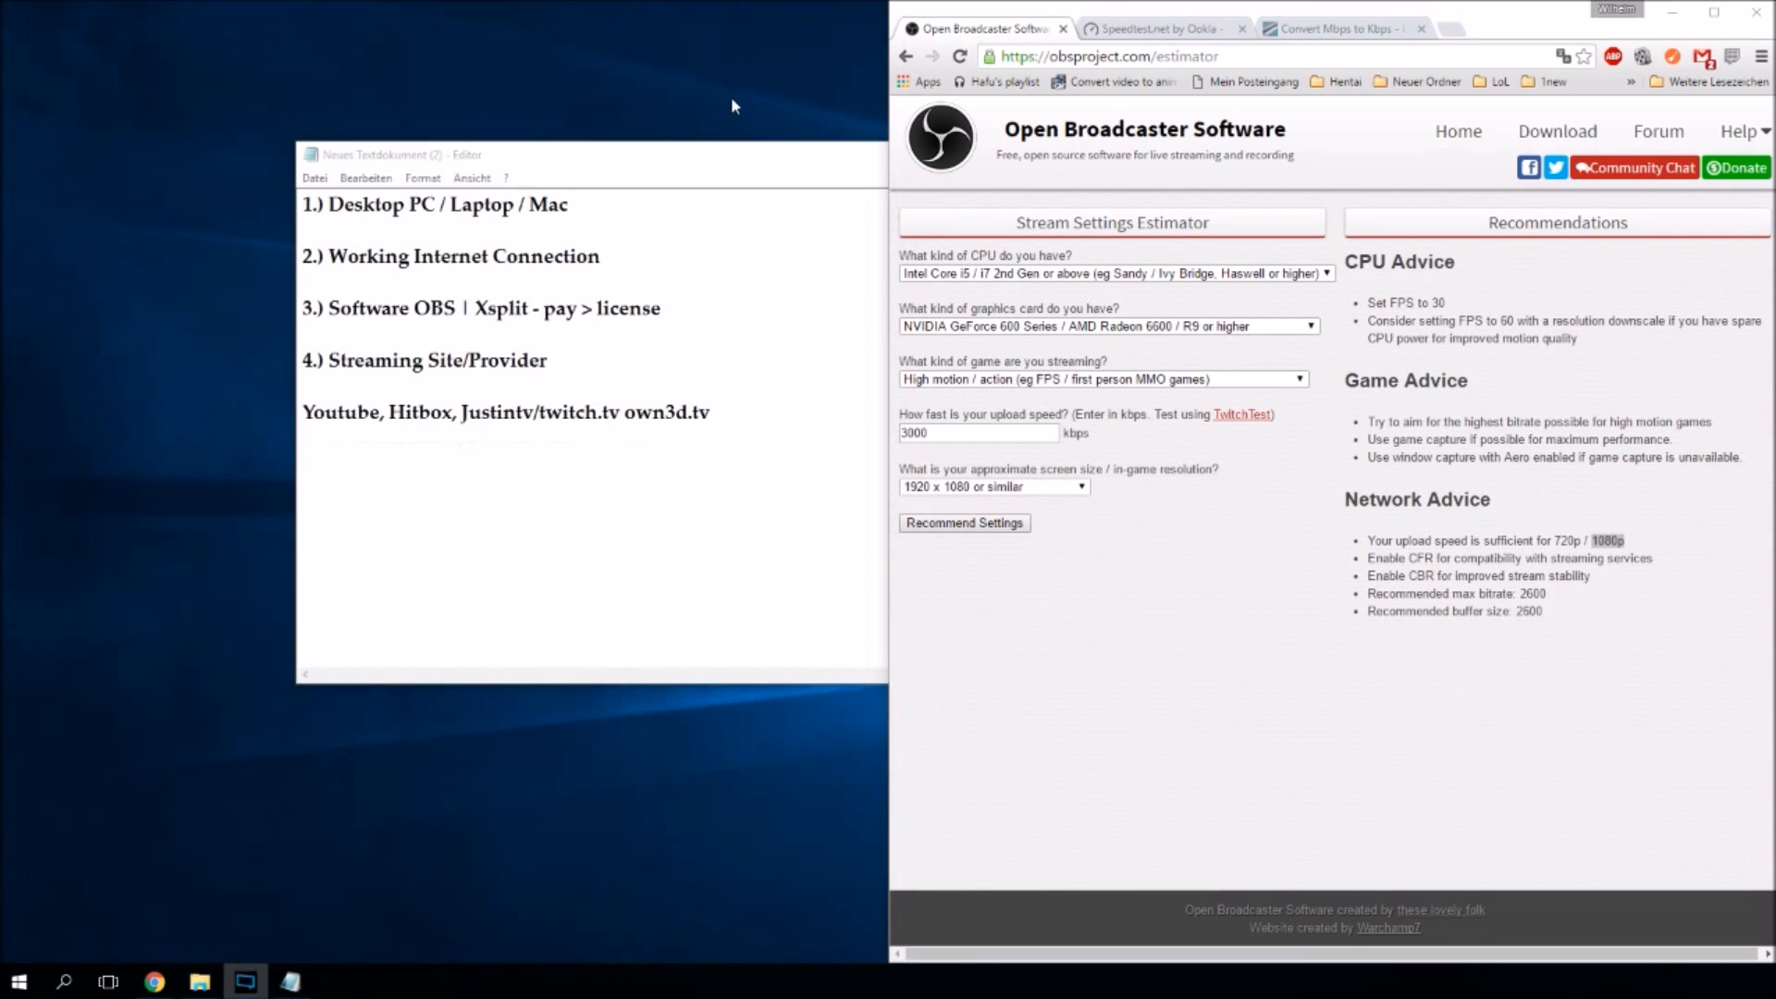
{"action": "left_click", "coordinate": [19, 981]}
{"action": "left_click", "coordinate": [28, 588]}
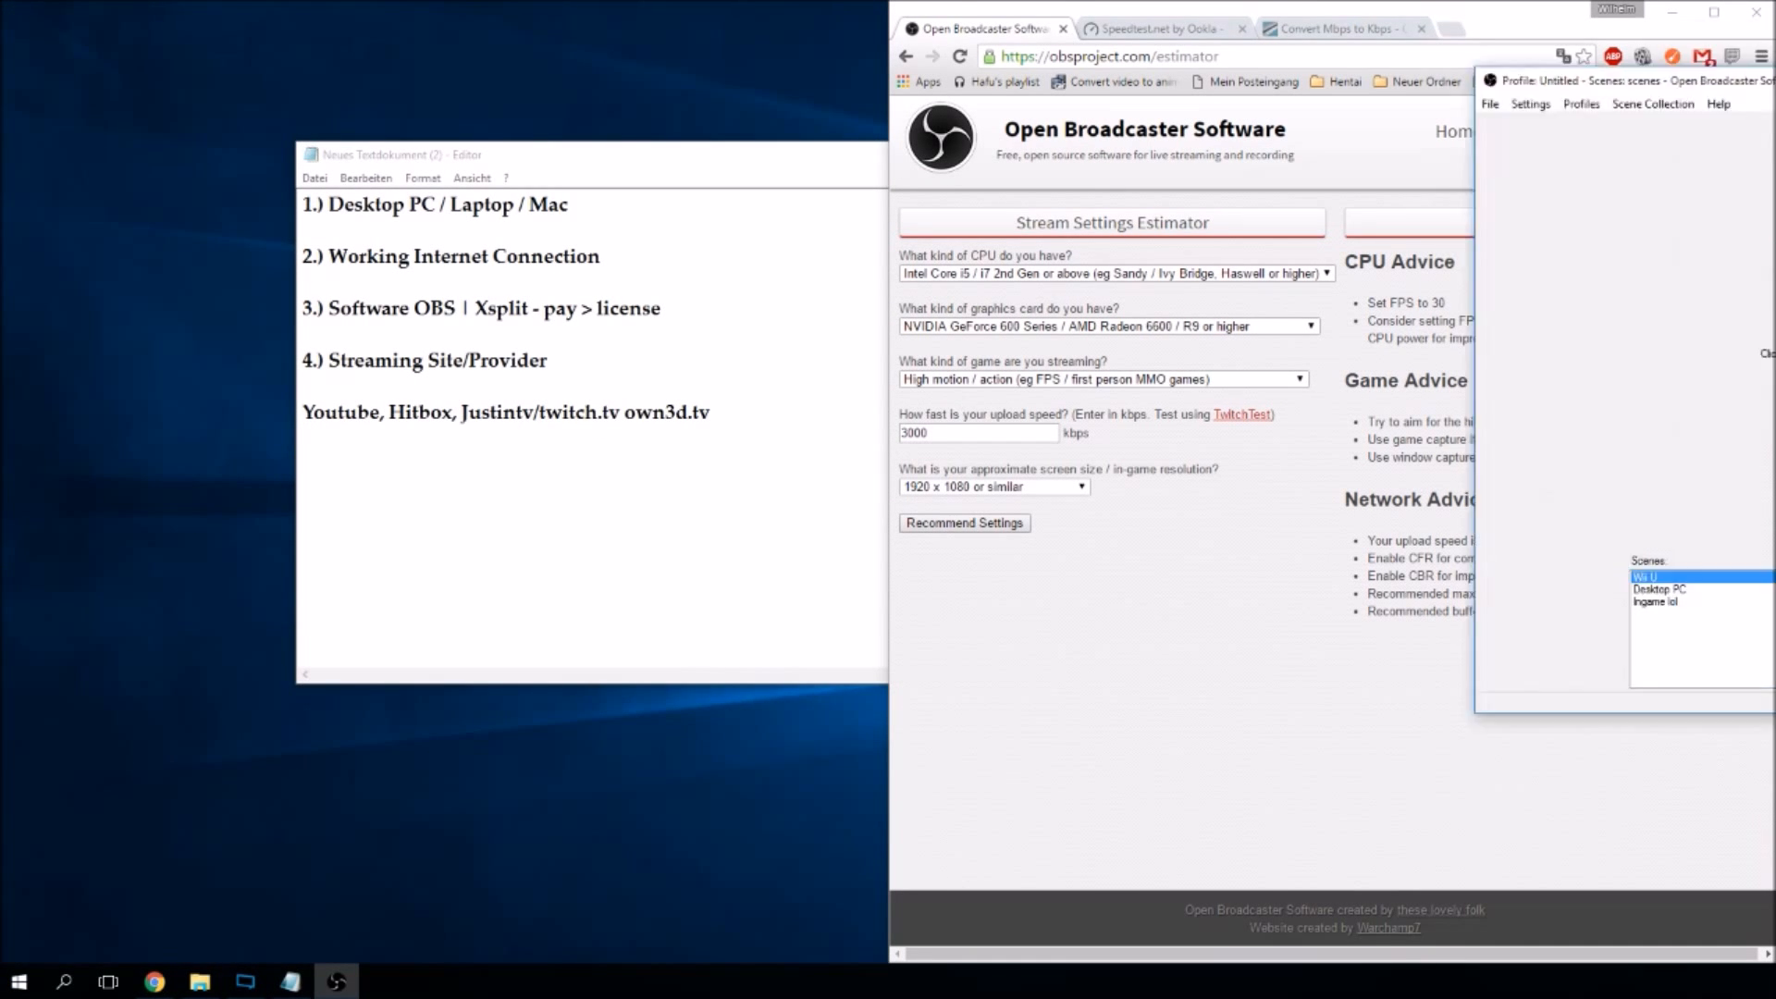
{"action": "left_click_drag", "start_coordinate": [499, 115], "coordinate": [5, 259]}
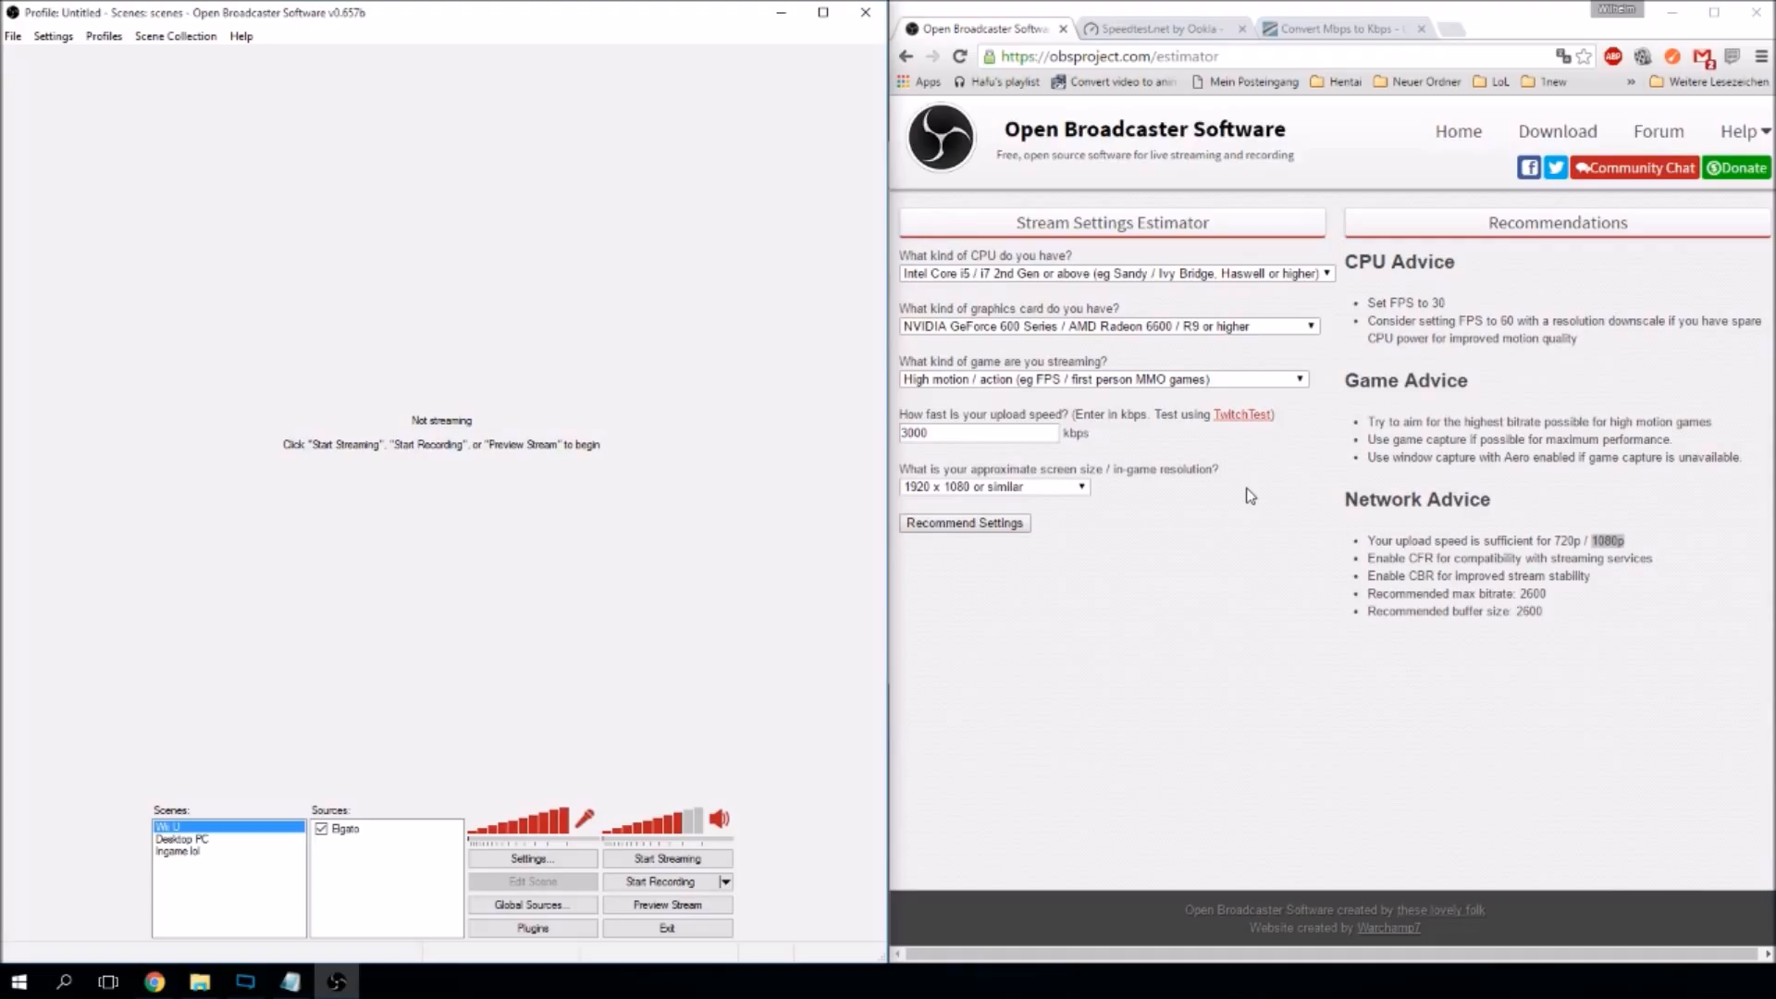
Open the encoding settings in OBS and move the dialog clear of the estimator's recommendations.
{"action": "left_click", "coordinate": [54, 37]}
{"action": "left_click", "coordinate": [77, 58]}
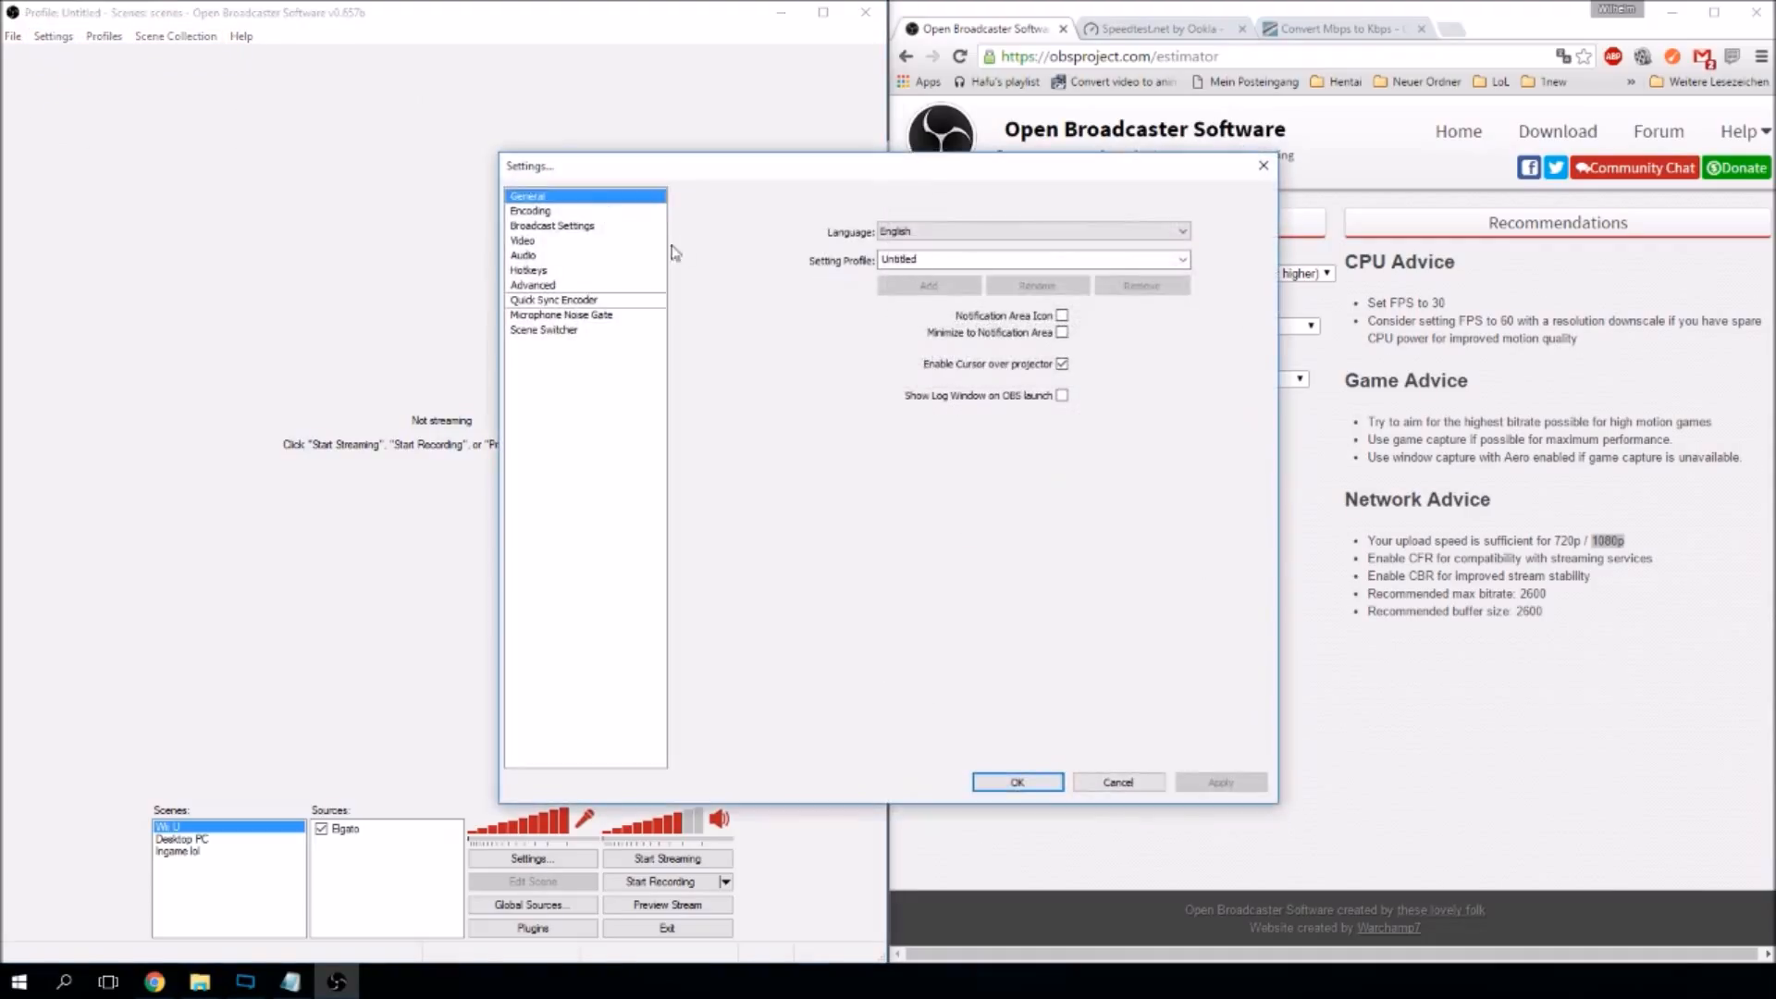
{"action": "left_click_drag", "start_coordinate": [812, 176], "coordinate": [606, 238]}
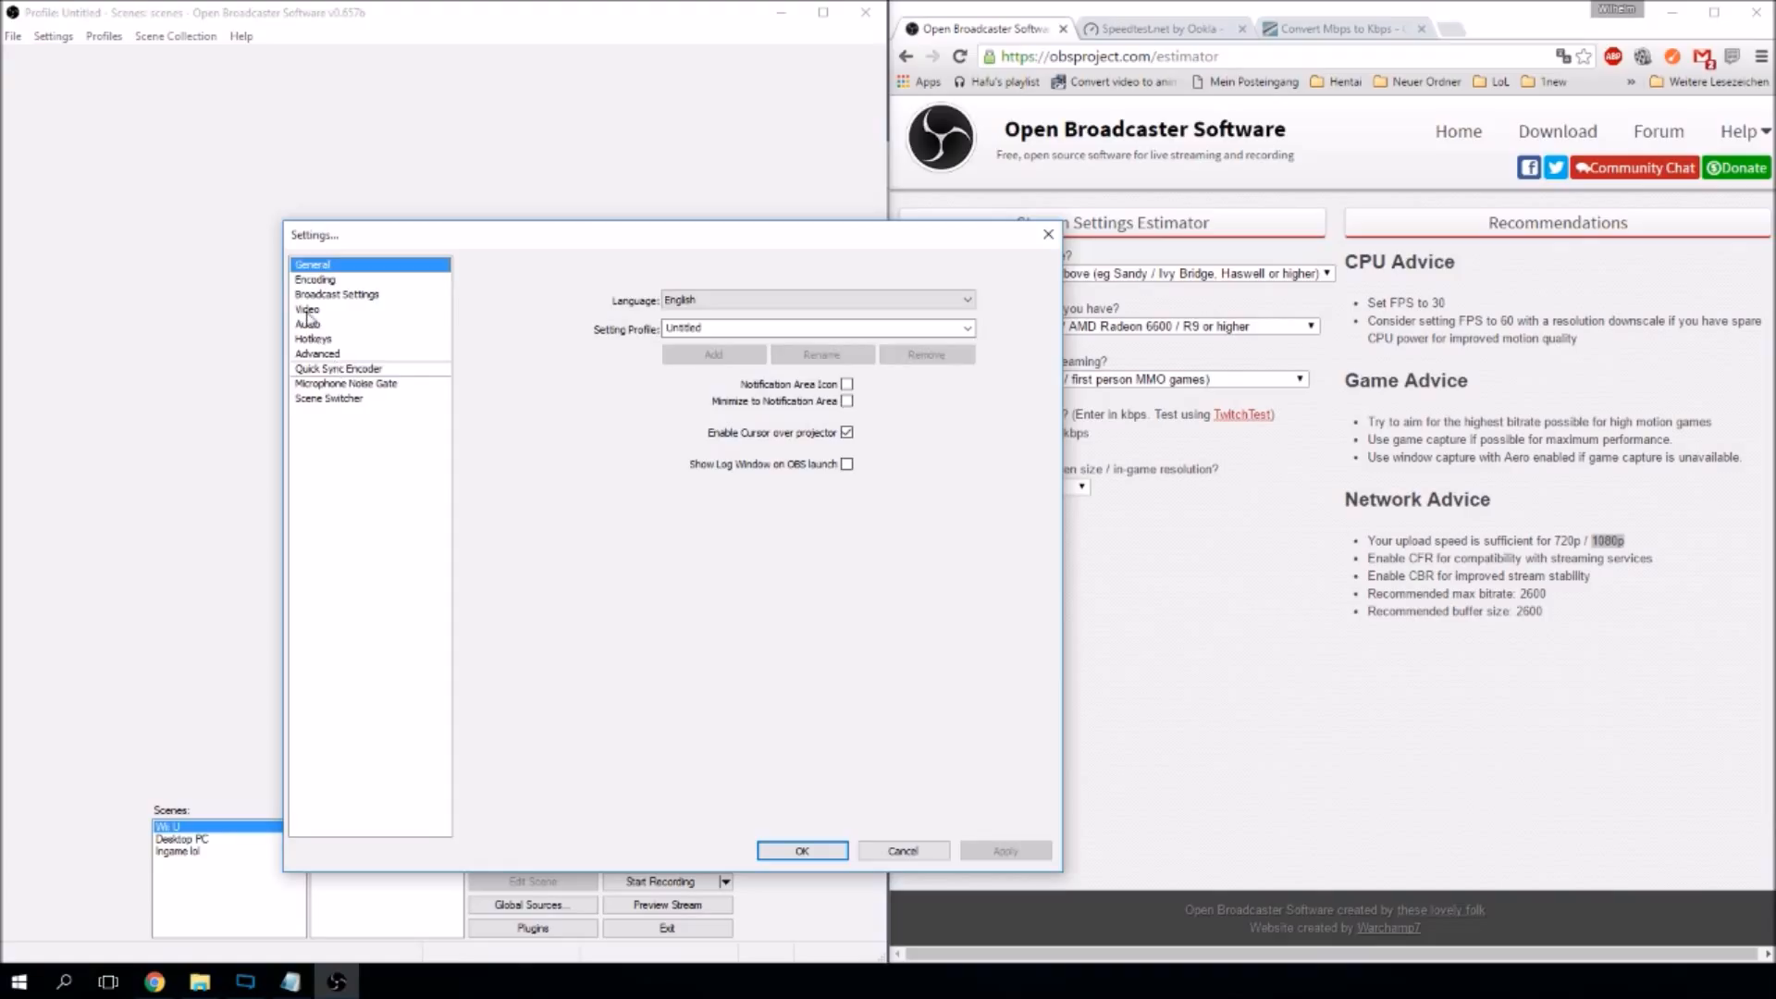
{"action": "left_click", "coordinate": [331, 280]}
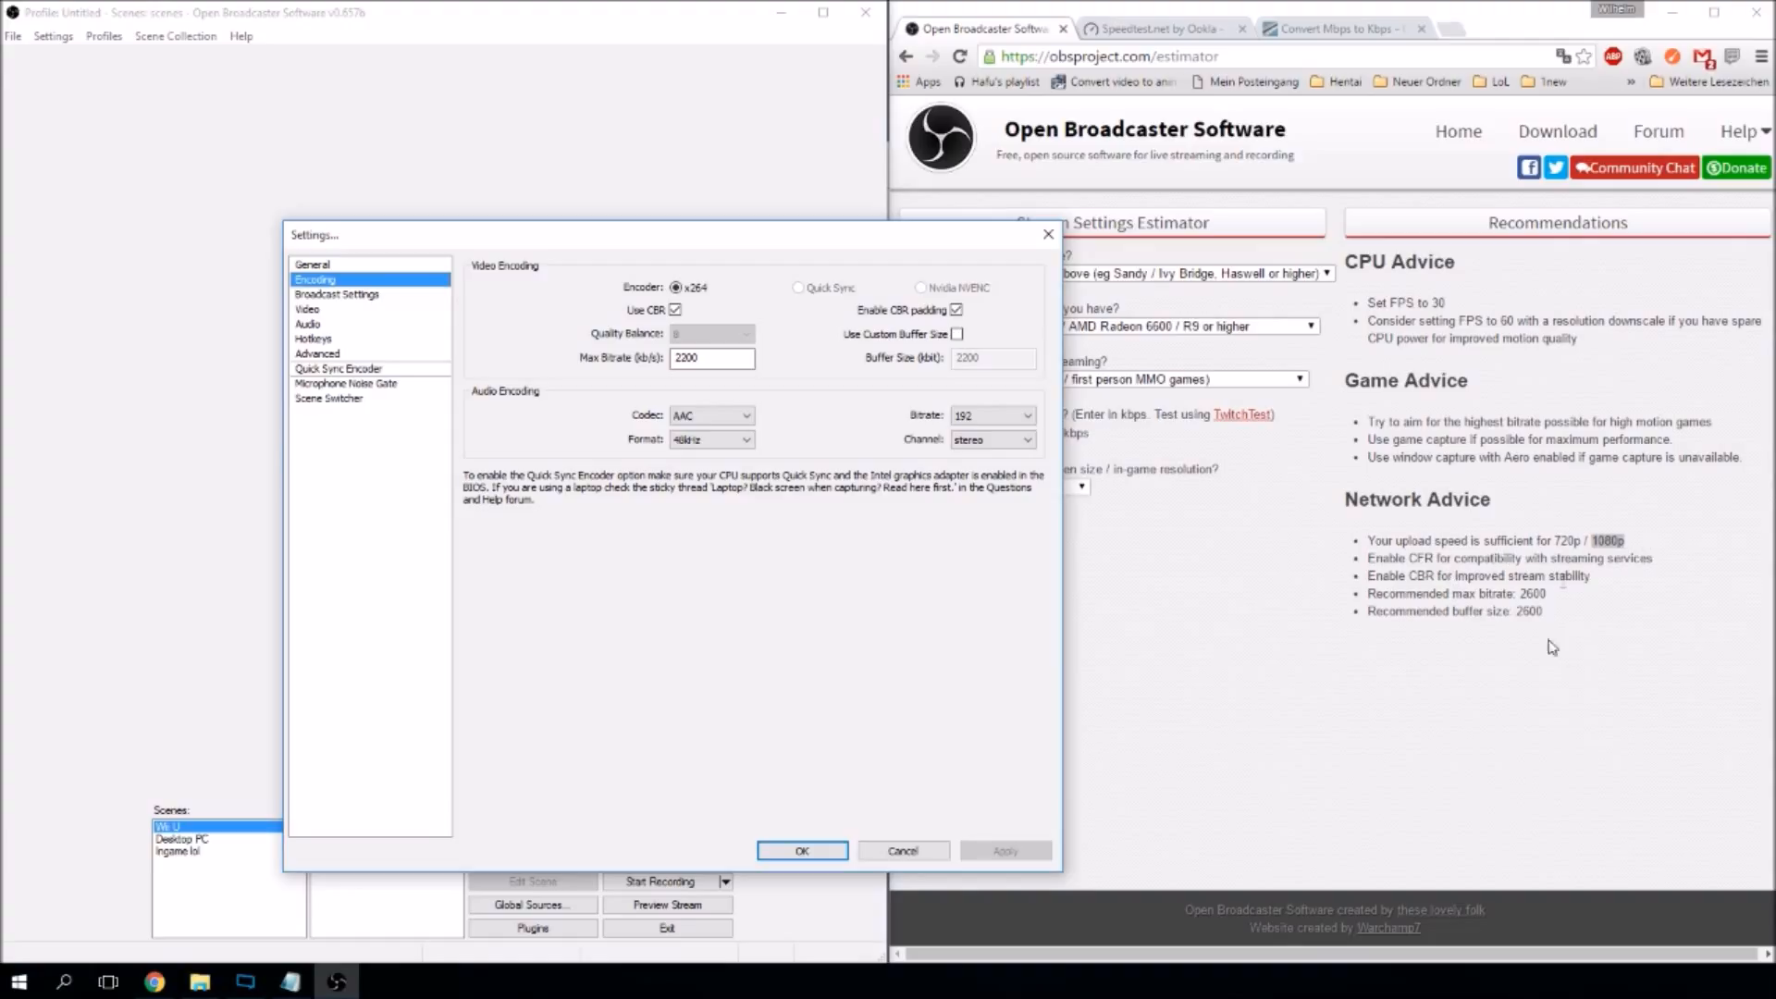
Set the maximum video bitrate to 2600 kb/s and try out the custom buffer size option.
{"action": "left_click_drag", "start_coordinate": [747, 359], "coordinate": [532, 368]}
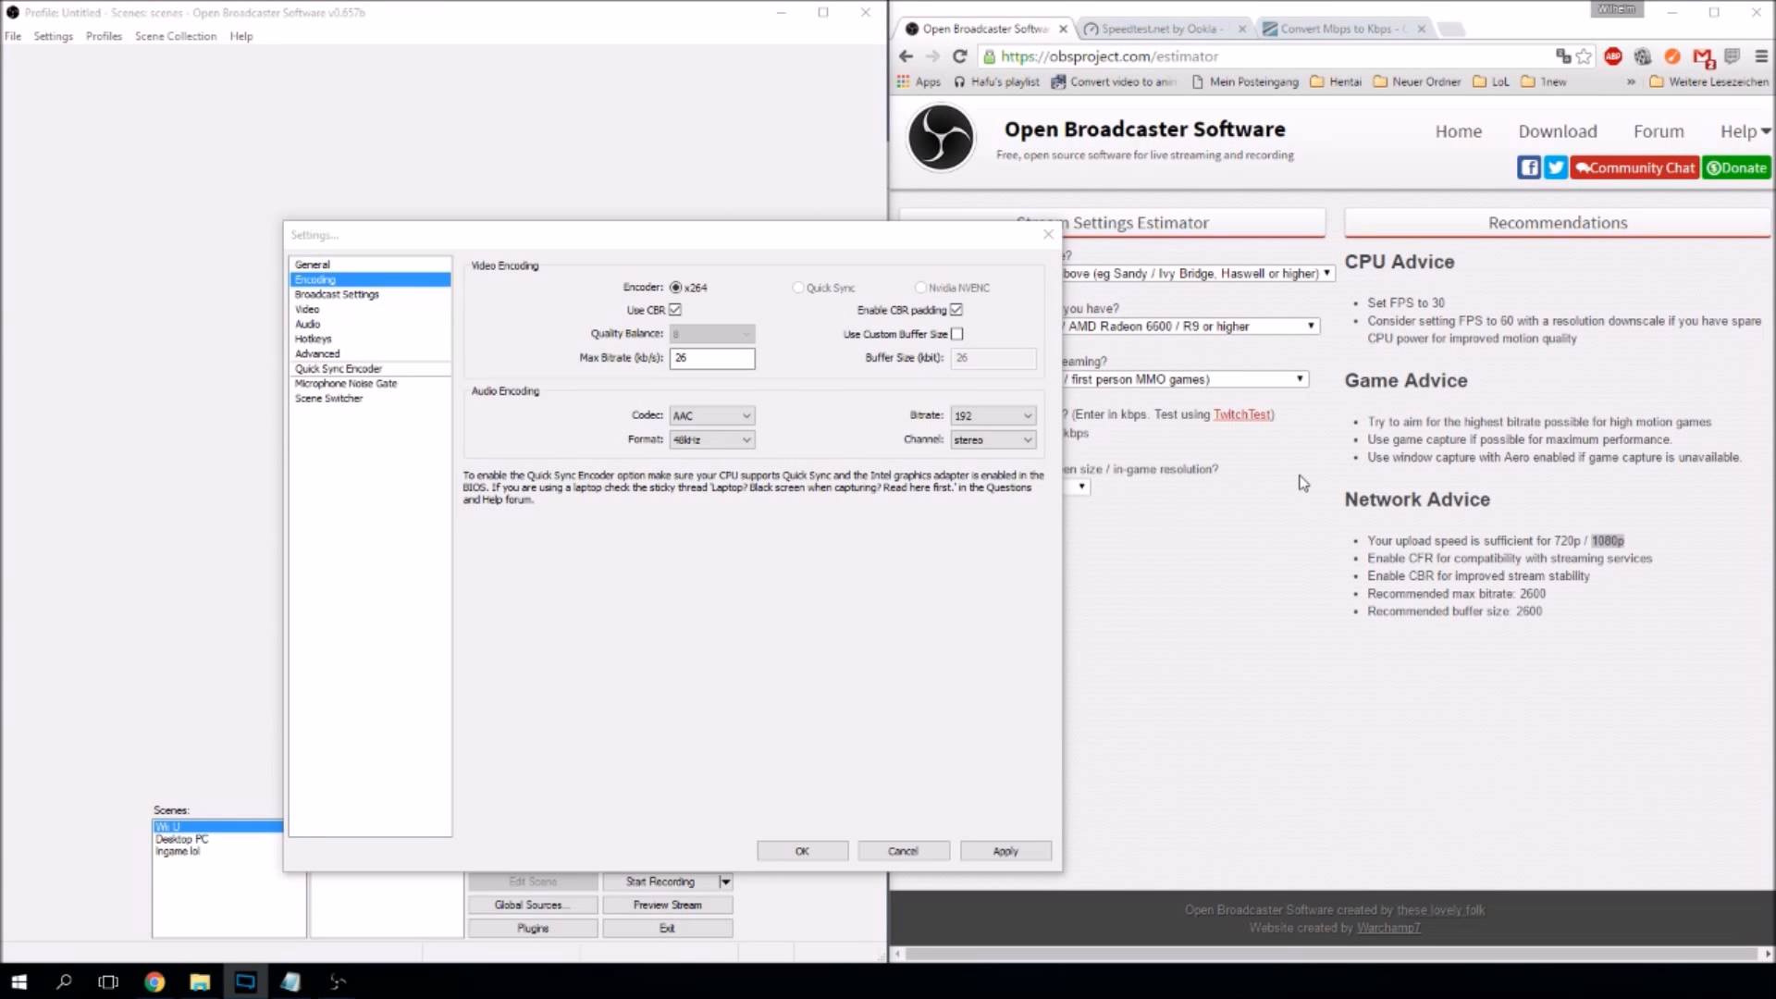
{"action": "left_click", "coordinate": [701, 356]}
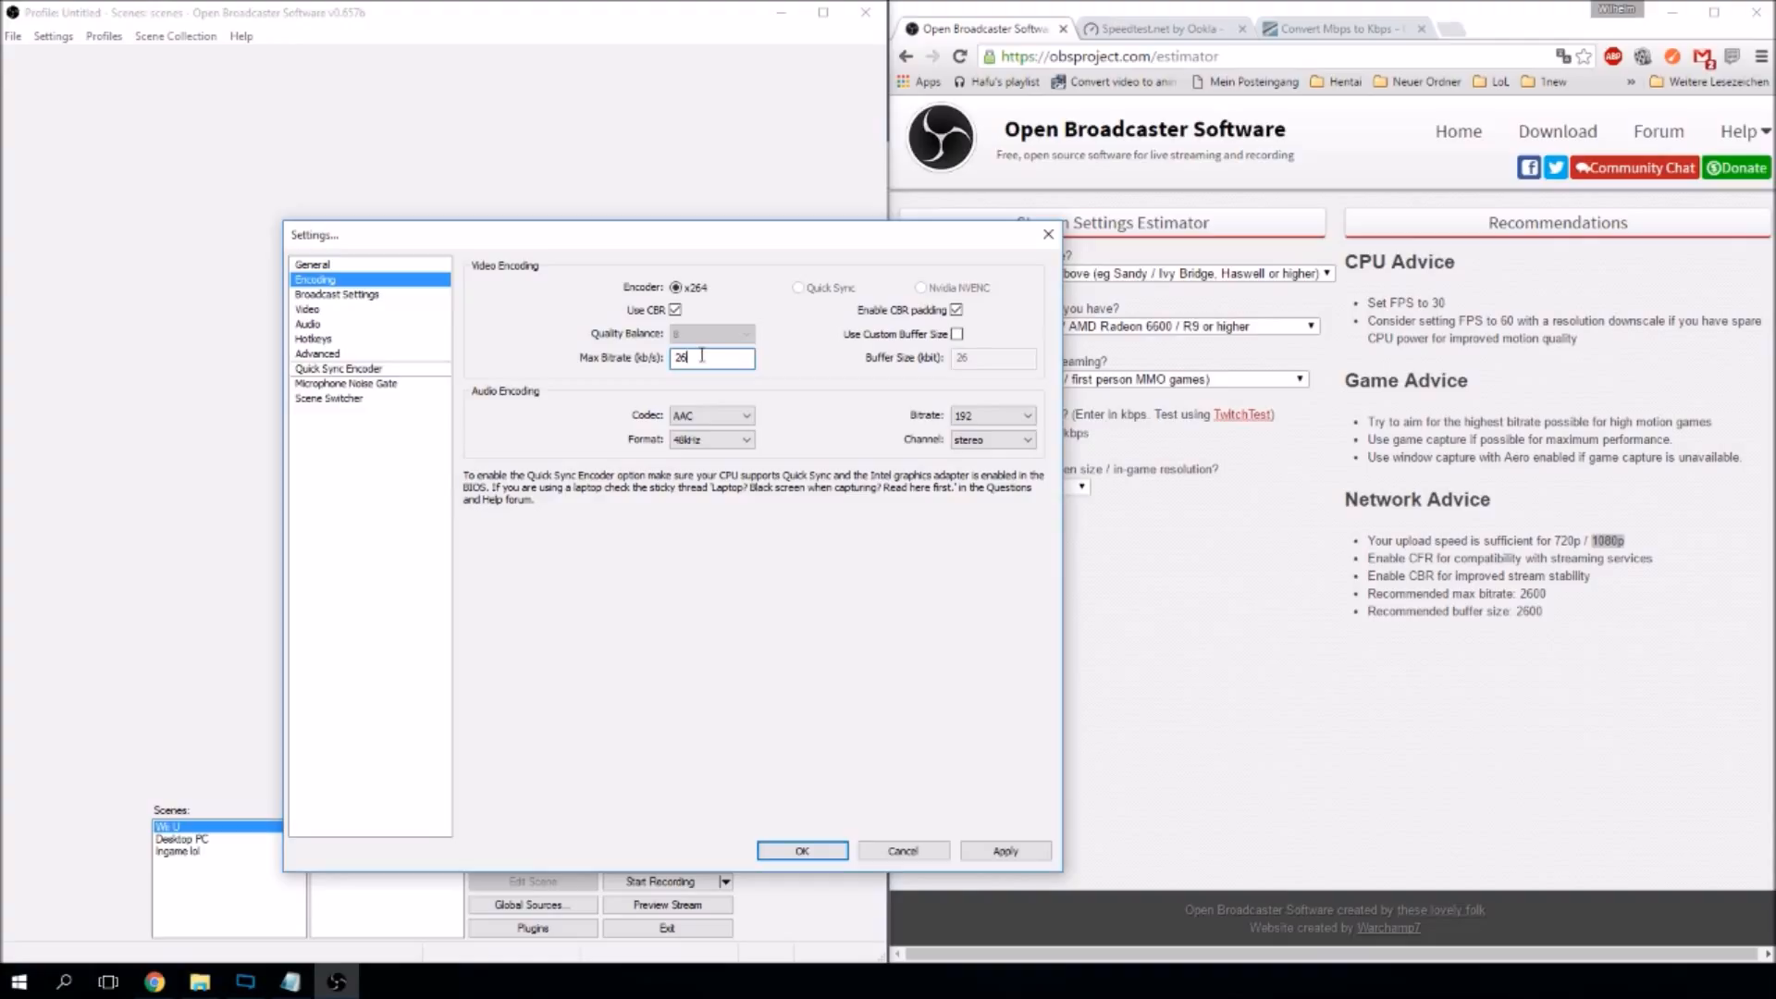
{"action": "type", "text": "00"}
{"action": "left_click", "coordinate": [957, 334]}
{"action": "double_click", "coordinate": [971, 356]}
{"action": "left_click", "coordinate": [956, 334]}
Set the maximum video bitrate to 2500 kb/s and save the encoding changes while switching to the broadcast settings.
{"action": "double_click", "coordinate": [701, 358]}
{"action": "type", "text": "2500"}
{"action": "key", "text": "BackSpace"}
{"action": "key", "text": "BackSpace"}
{"action": "key", "text": "BackSpace"}
{"action": "type", "text": "500"}
{"action": "left_click", "coordinate": [321, 295]}
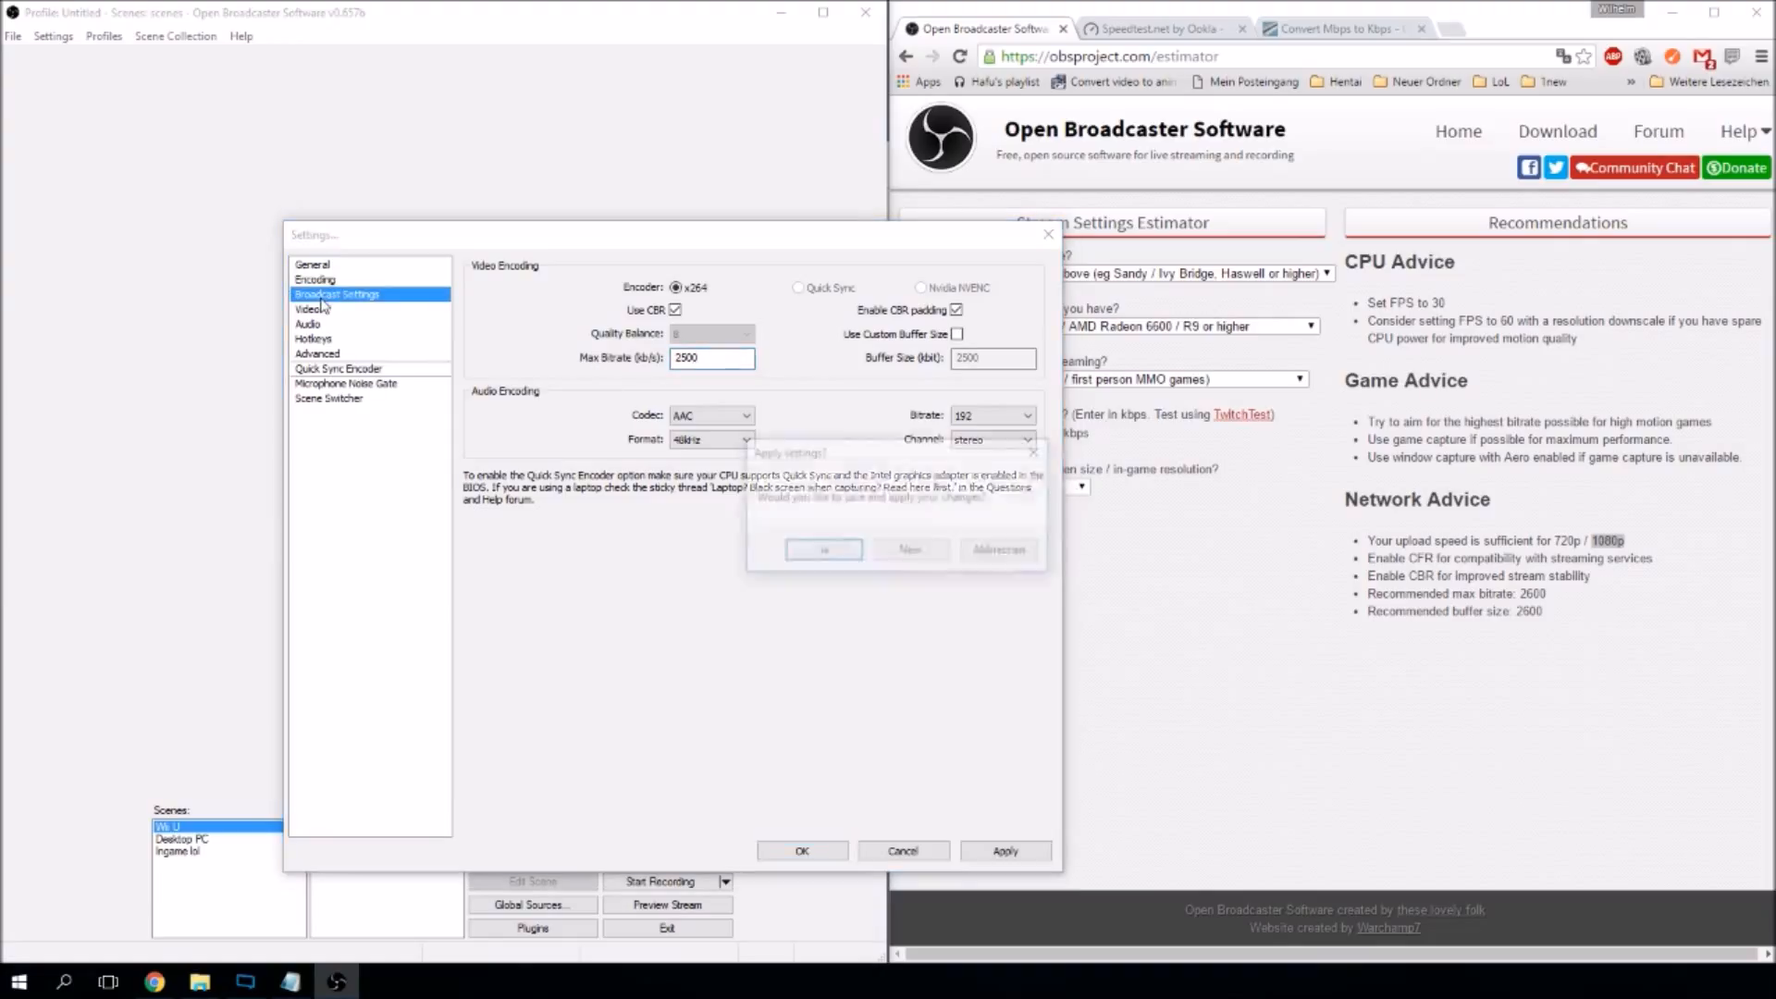
{"action": "left_click", "coordinate": [811, 555]}
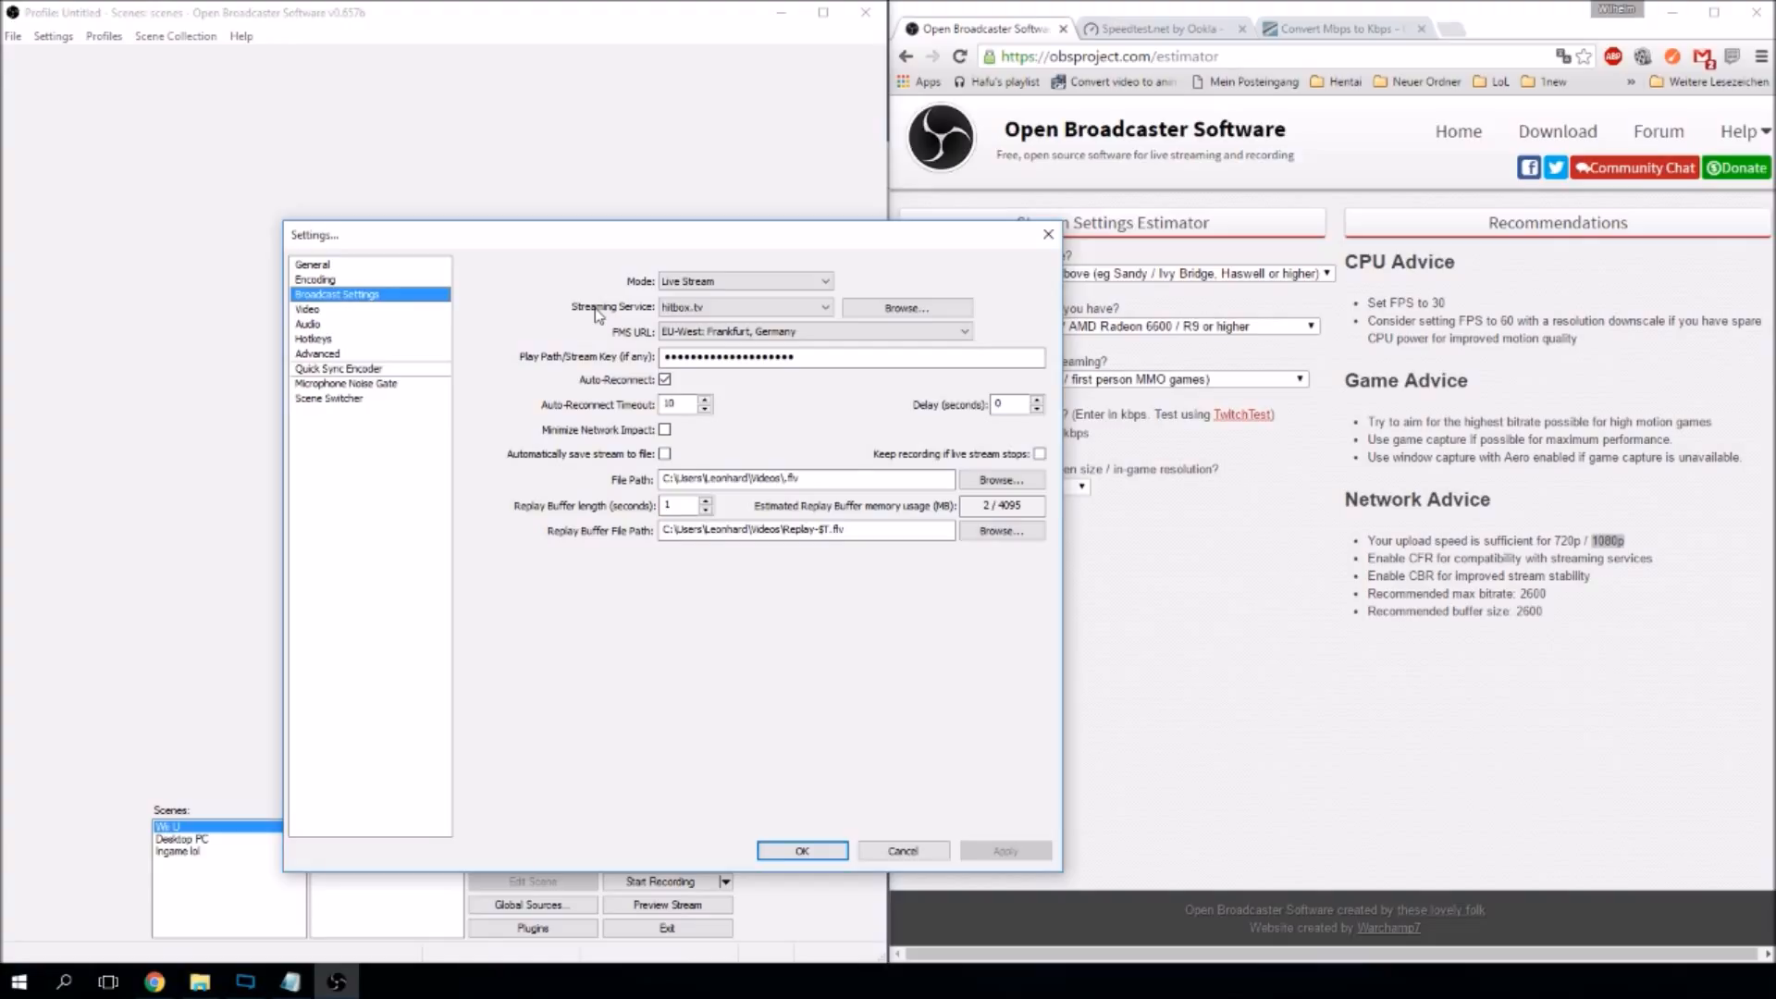
Review the resolution downscale choices in the video settings, keeping None (1920x1080).
{"action": "left_click", "coordinate": [382, 311]}
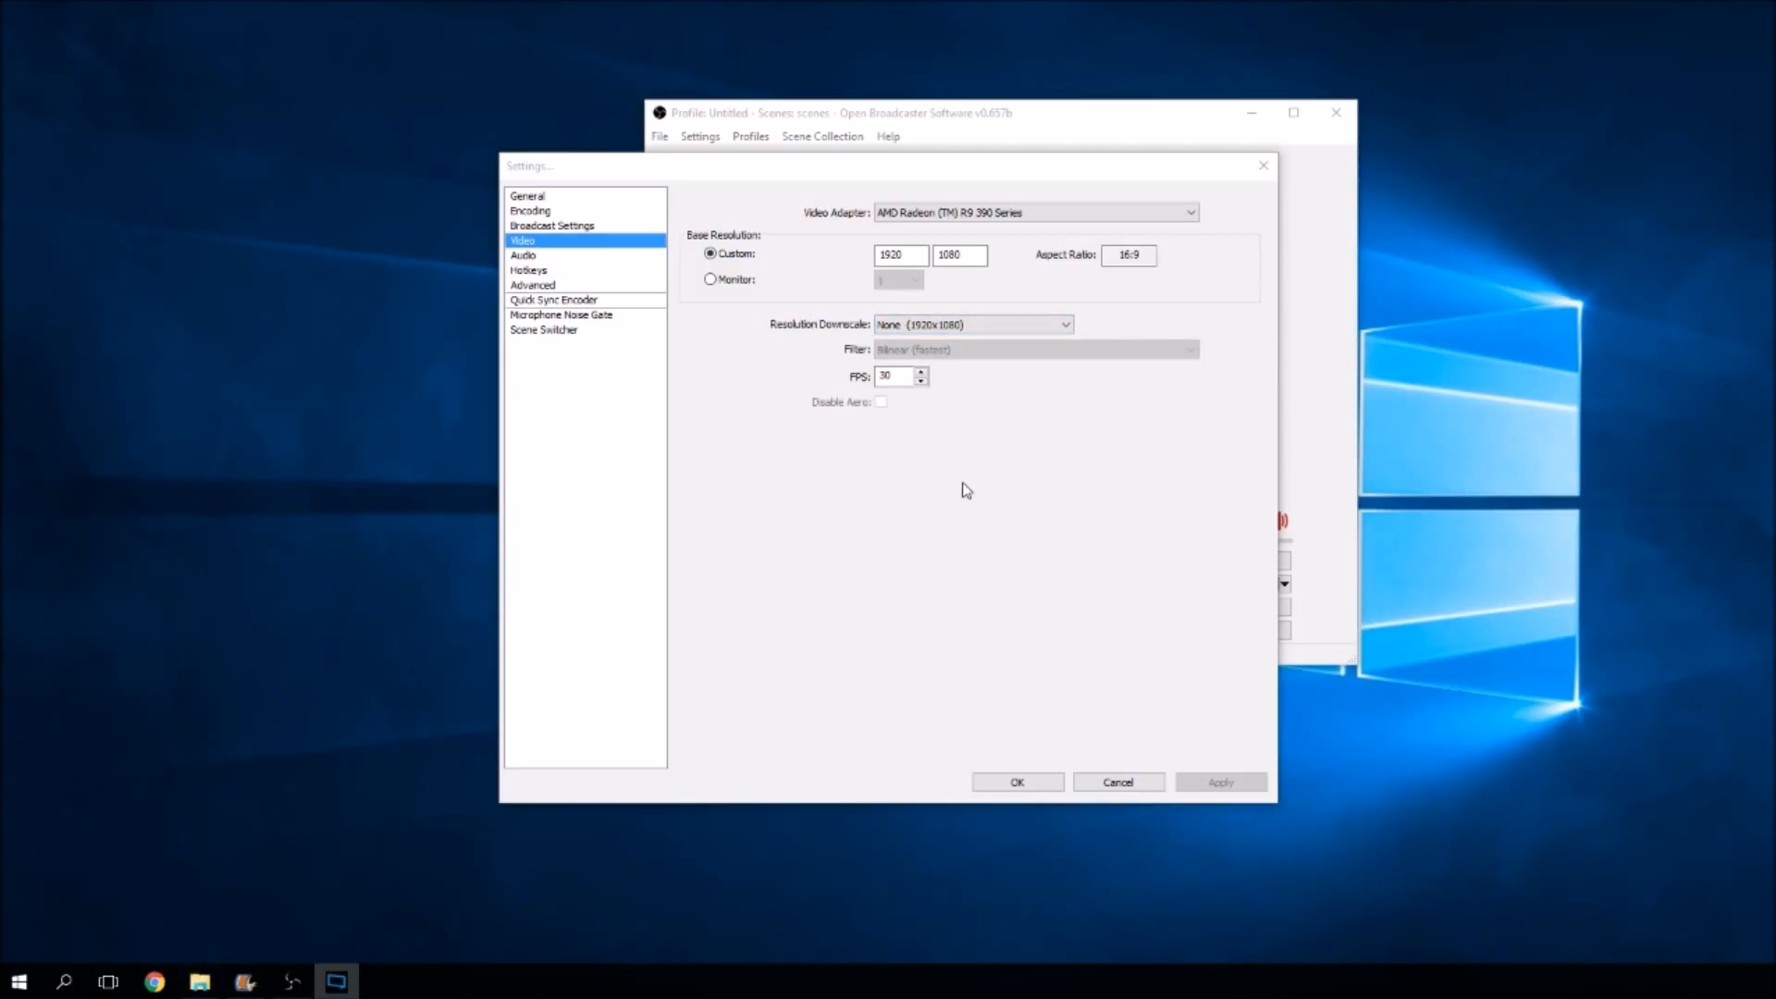
{"action": "left_click", "coordinate": [1066, 326]}
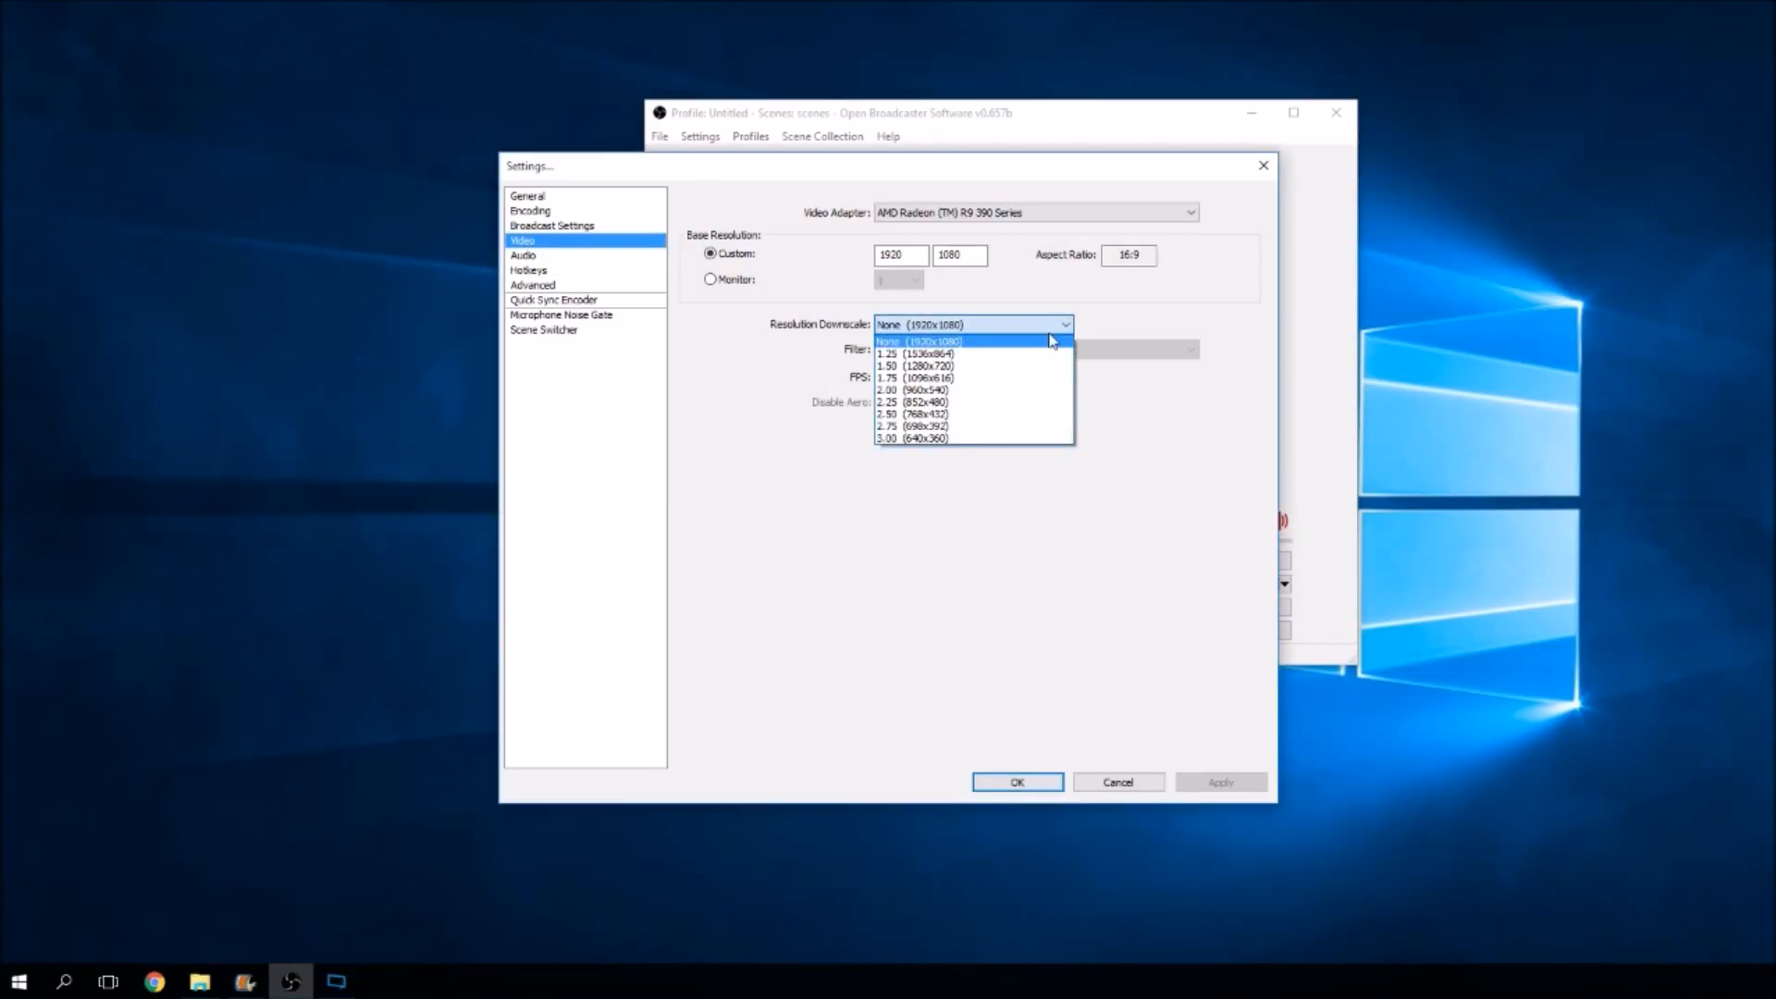
{"action": "left_click", "coordinate": [980, 341]}
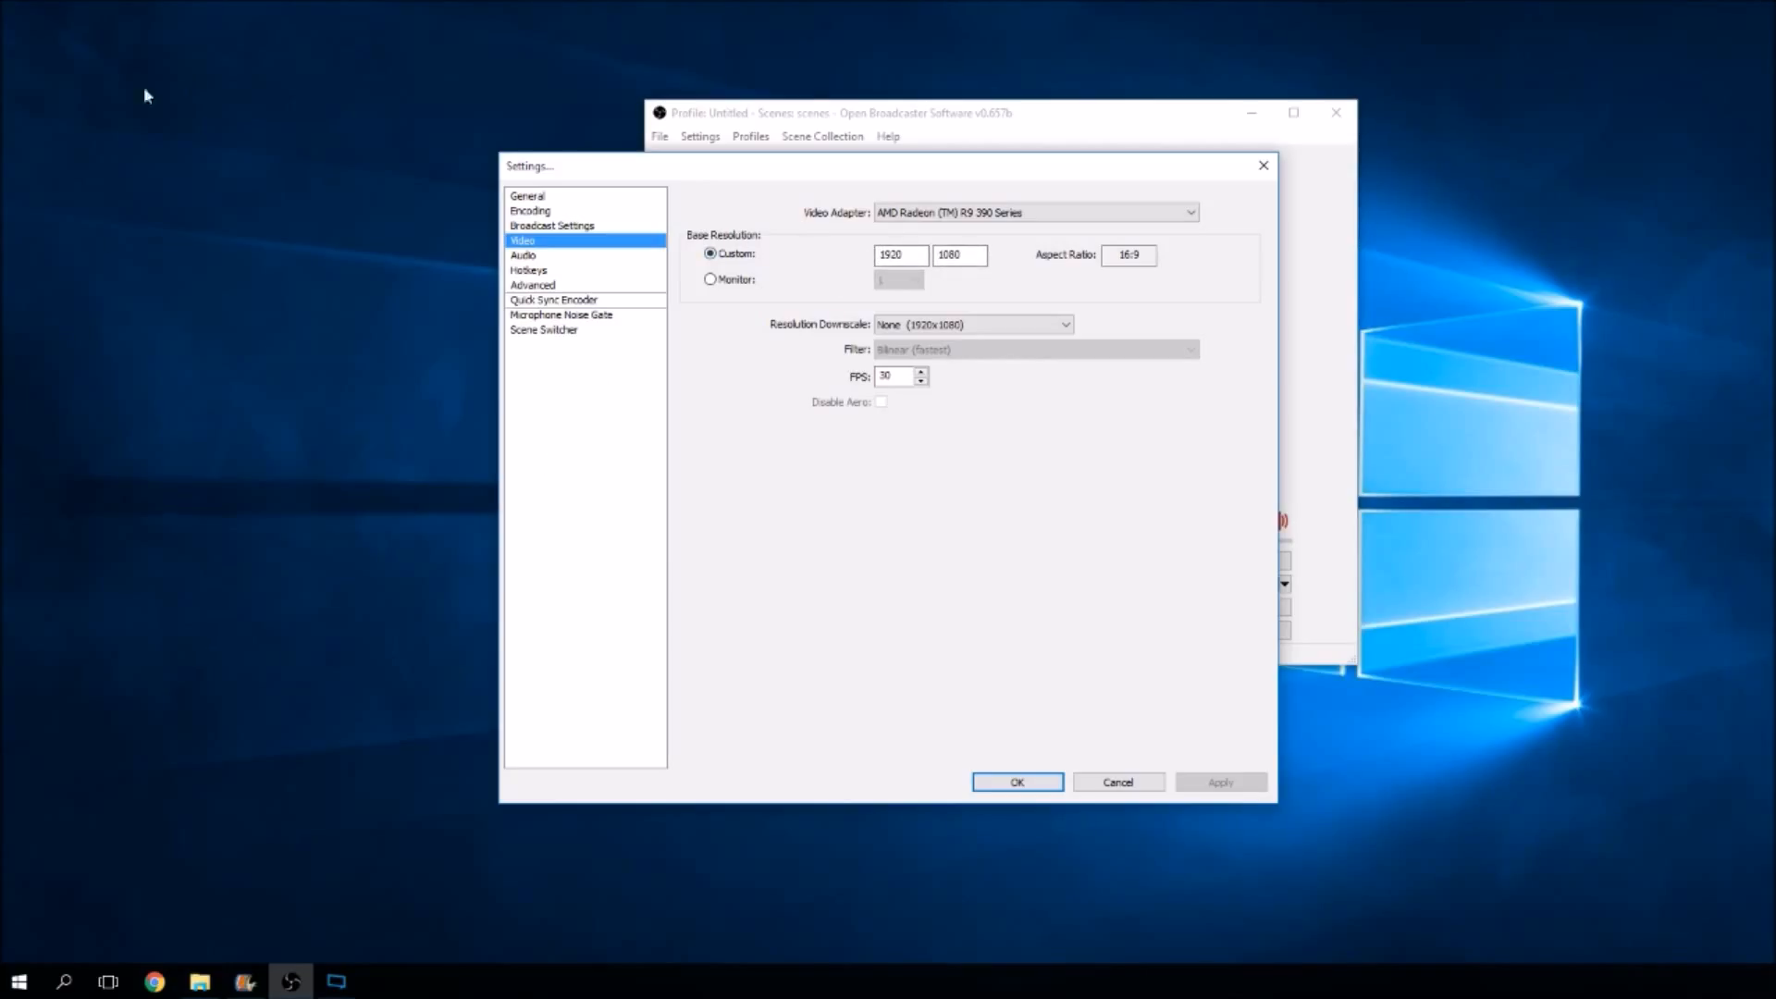
{"action": "left_click", "coordinate": [995, 323]}
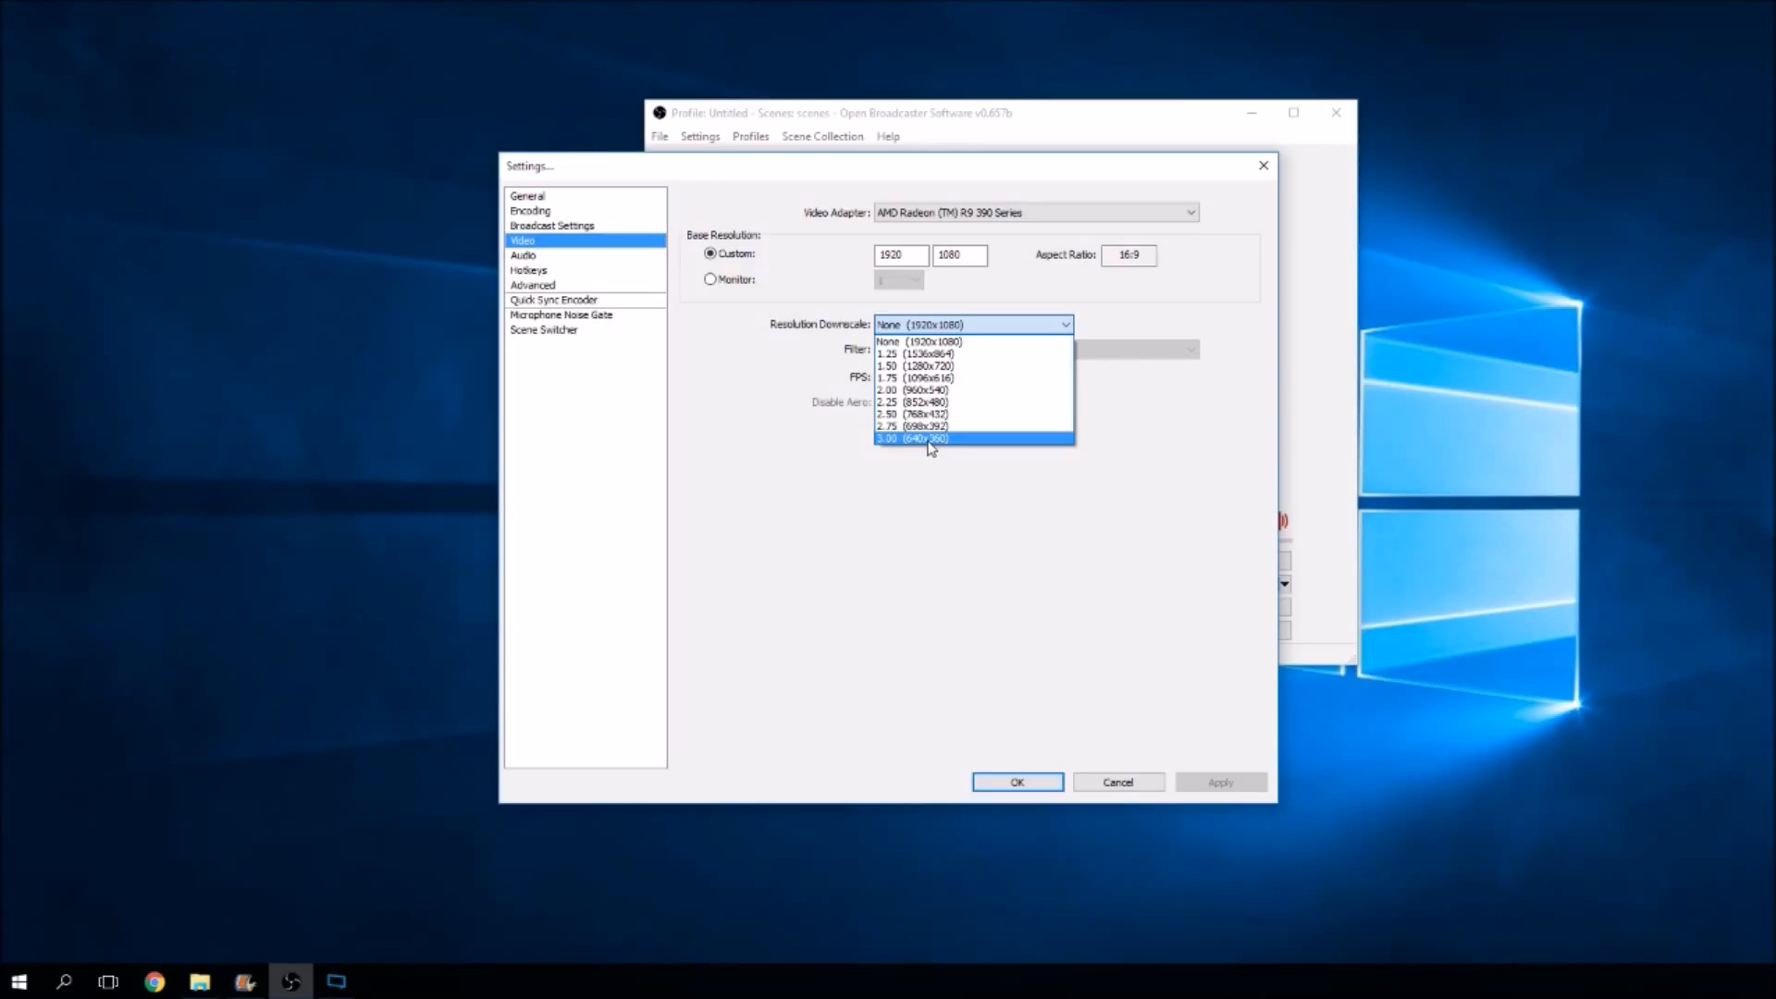
{"action": "left_click", "coordinate": [1191, 403]}
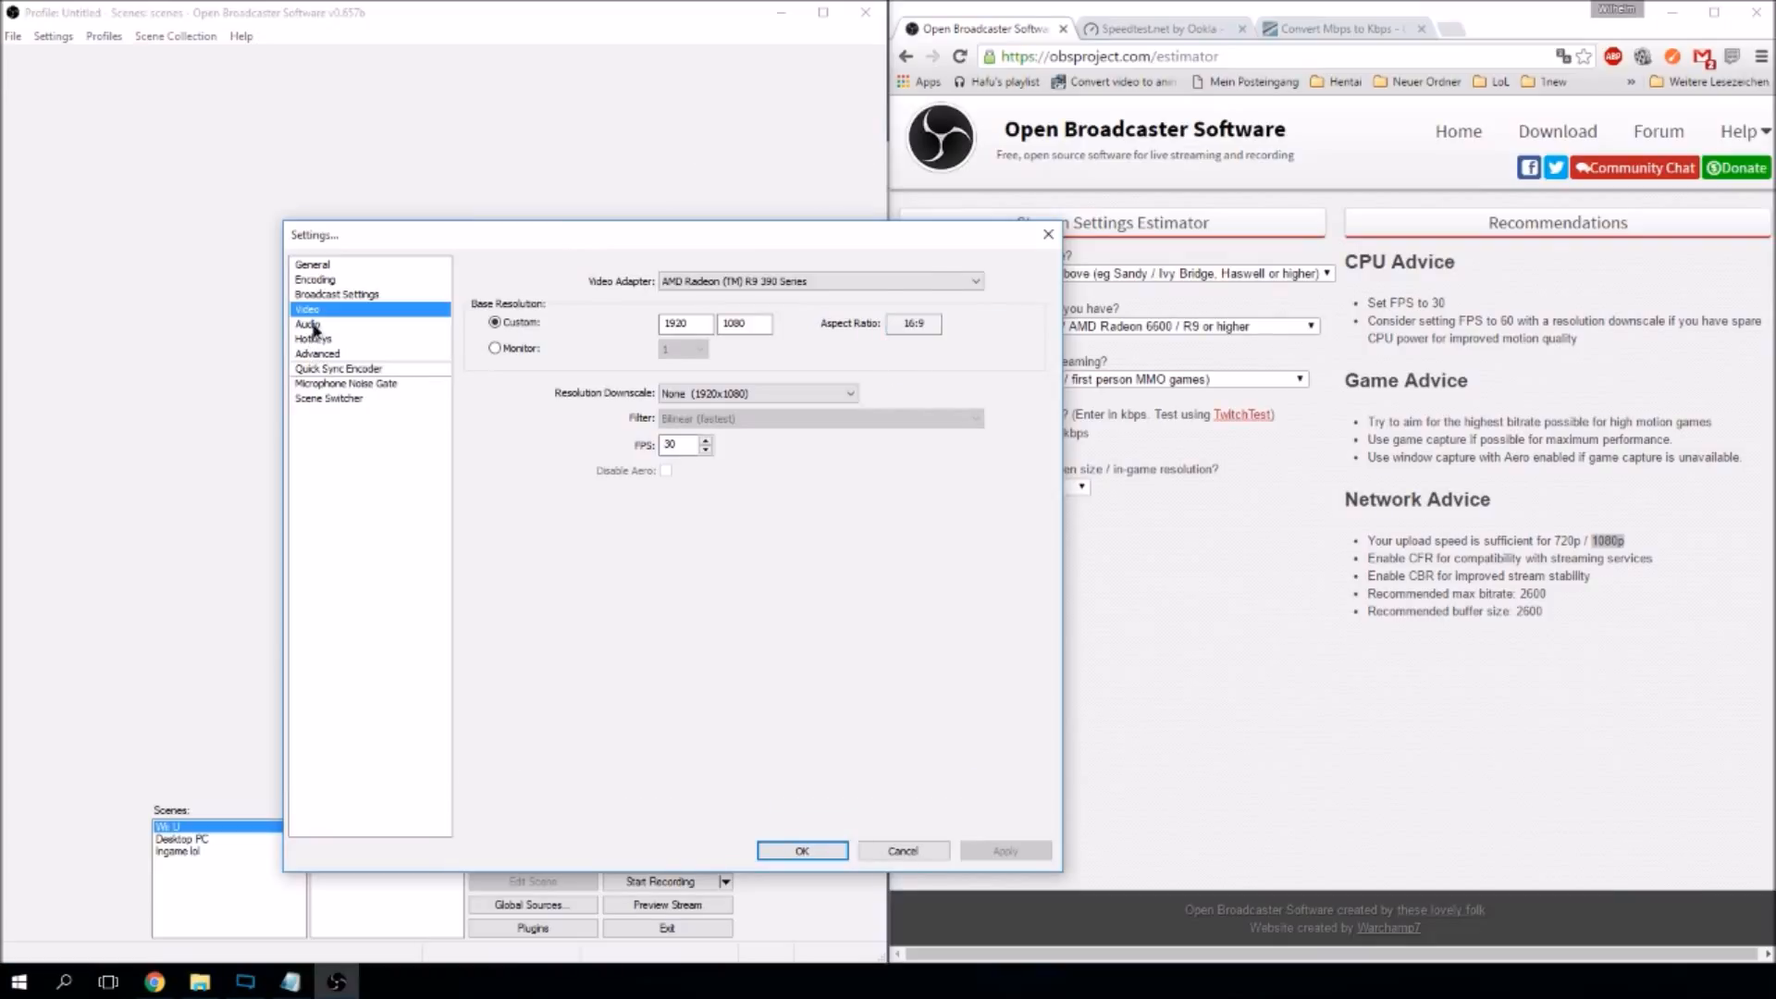
Set the desktop audio device to Lautsprecher (Realtek High Definition Audio), keep the Afterglow headset microphone, and apply the audio settings.
{"action": "left_click", "coordinate": [311, 325]}
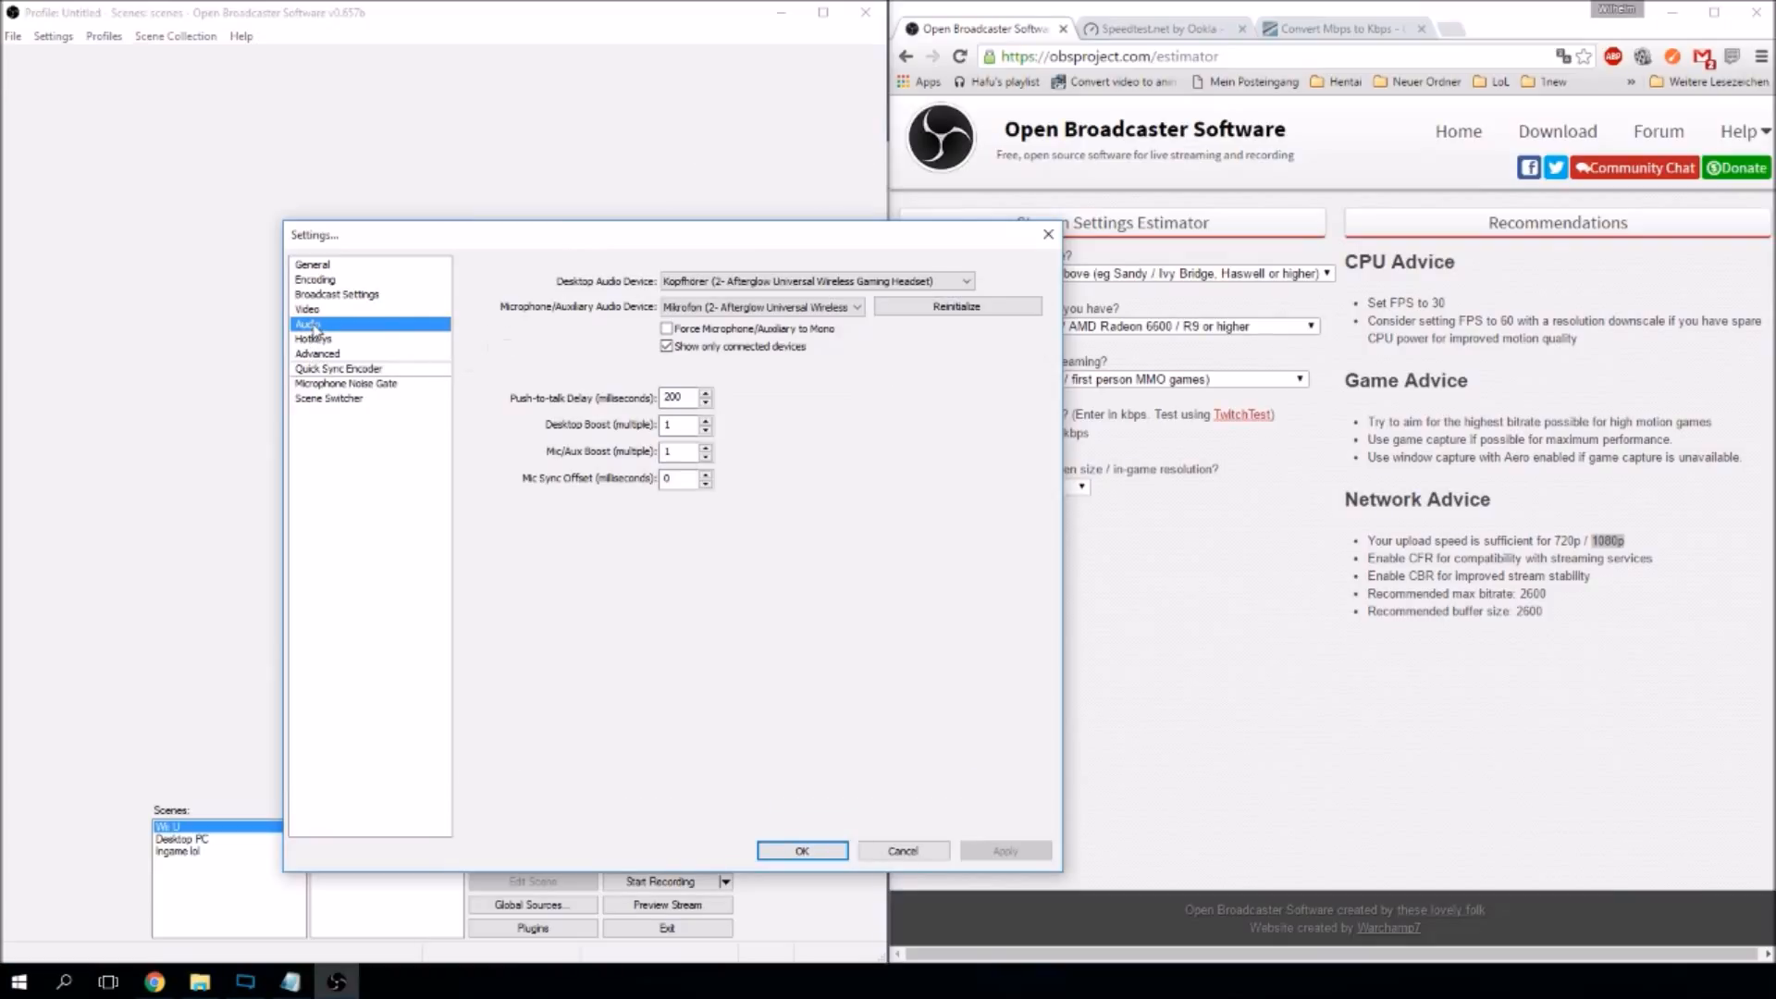
{"action": "left_click", "coordinate": [935, 283]}
{"action": "left_click", "coordinate": [934, 285]}
{"action": "left_click", "coordinate": [934, 283]}
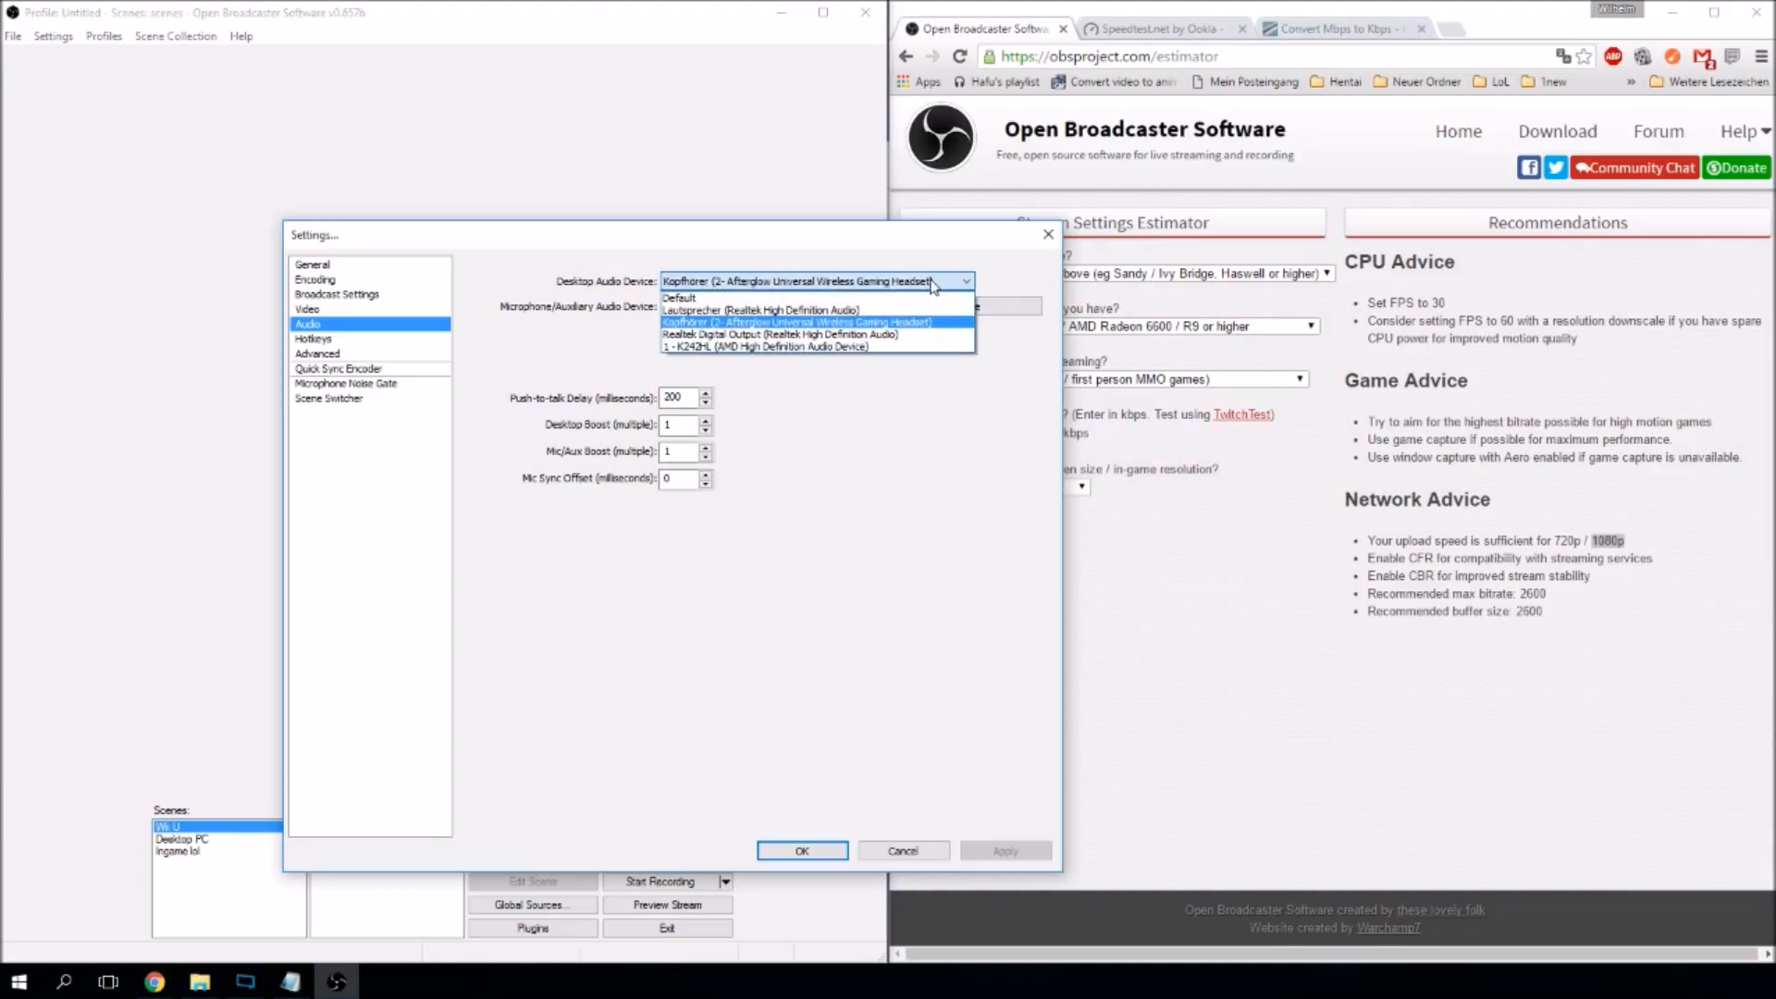
{"action": "left_click", "coordinate": [748, 312]}
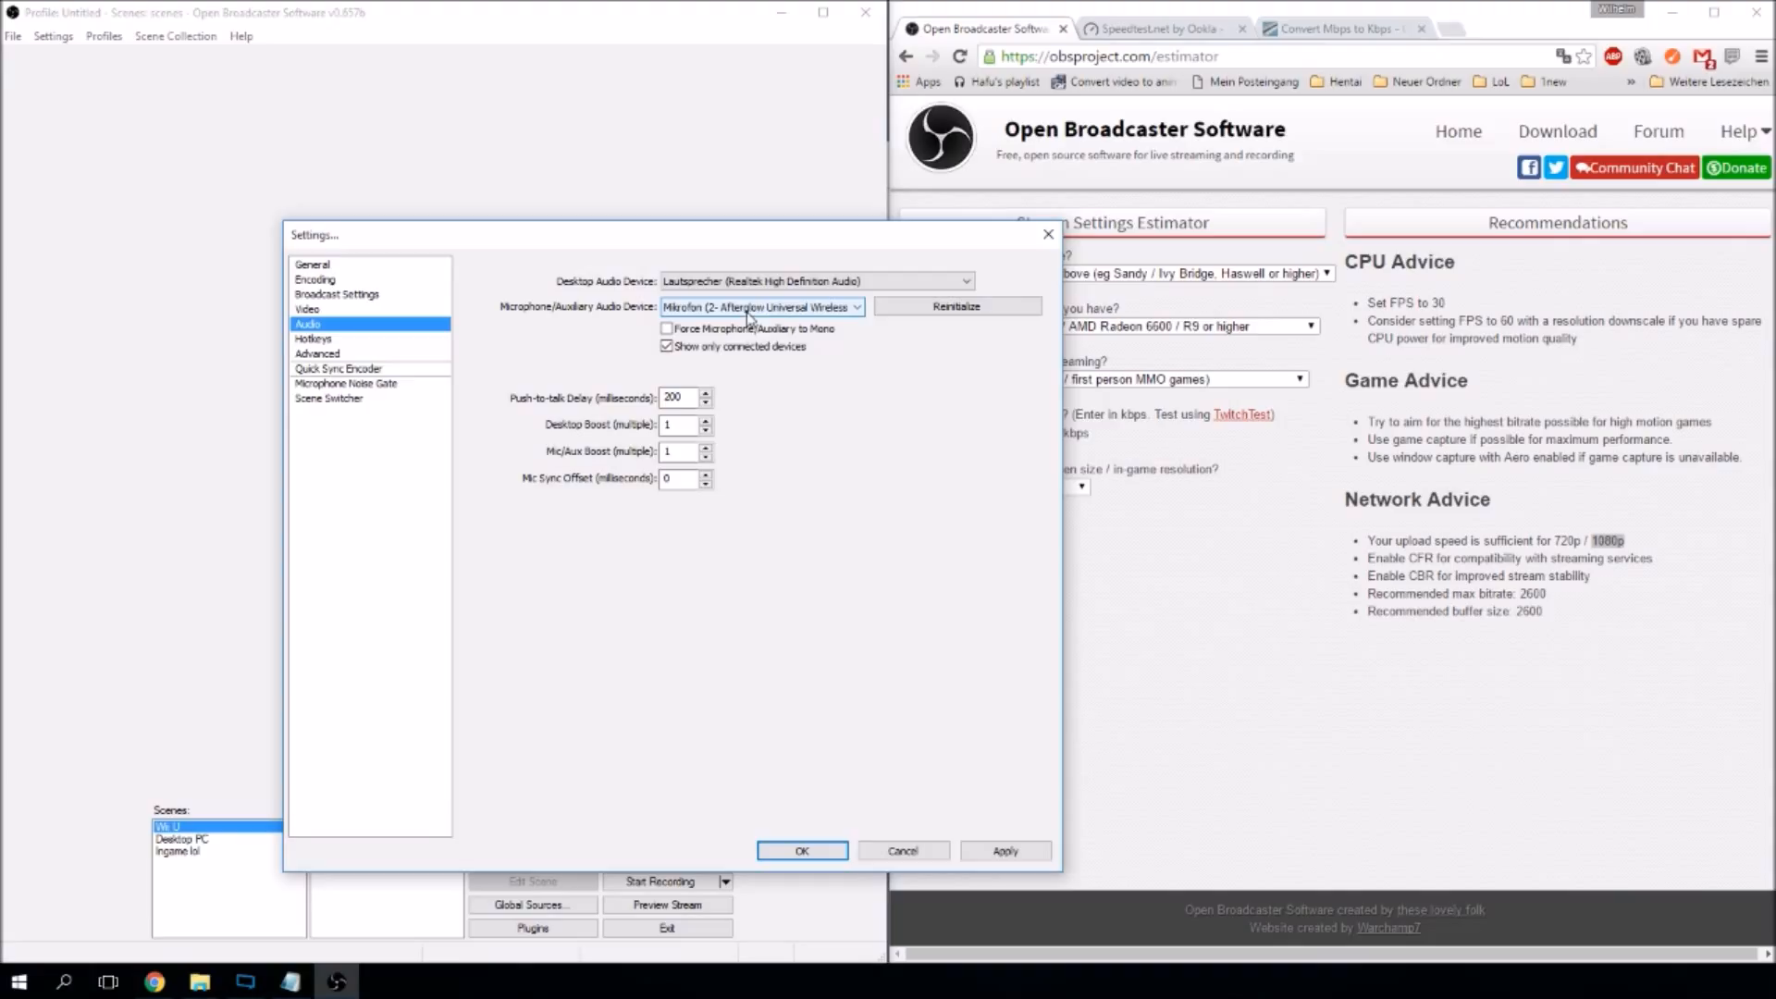
{"action": "left_click", "coordinate": [842, 312]}
{"action": "left_click", "coordinate": [794, 363]}
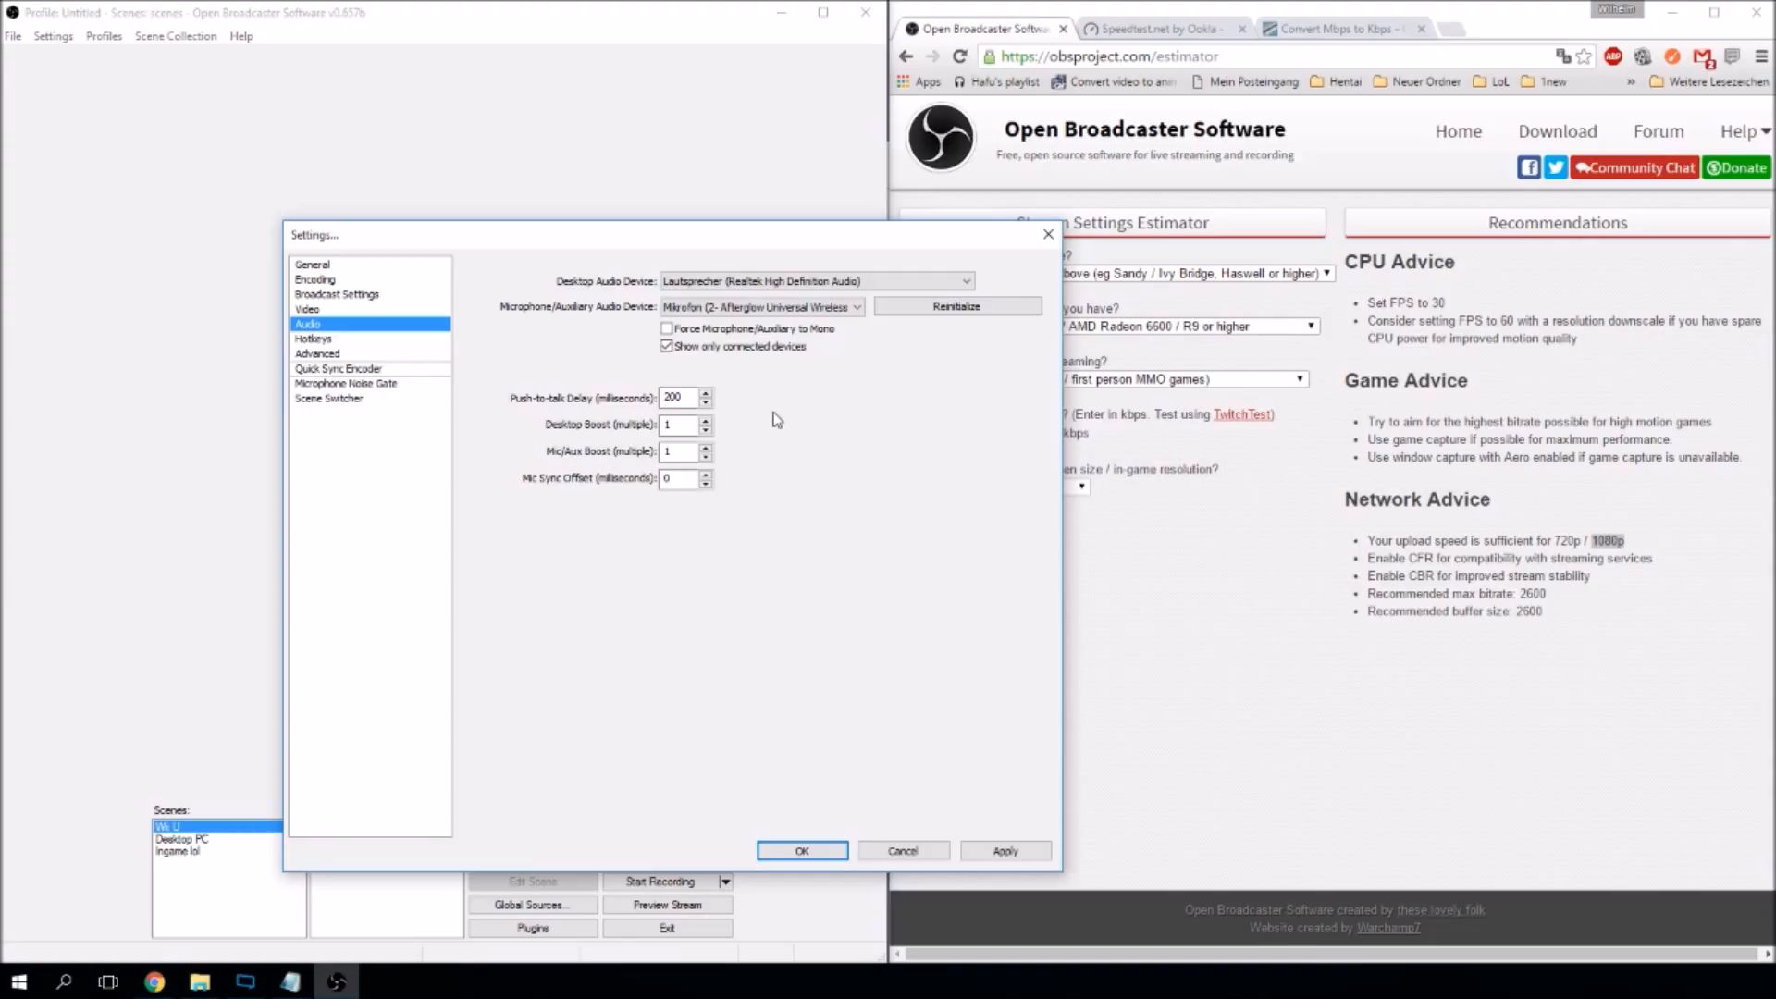
{"action": "left_click", "coordinate": [1029, 855]}
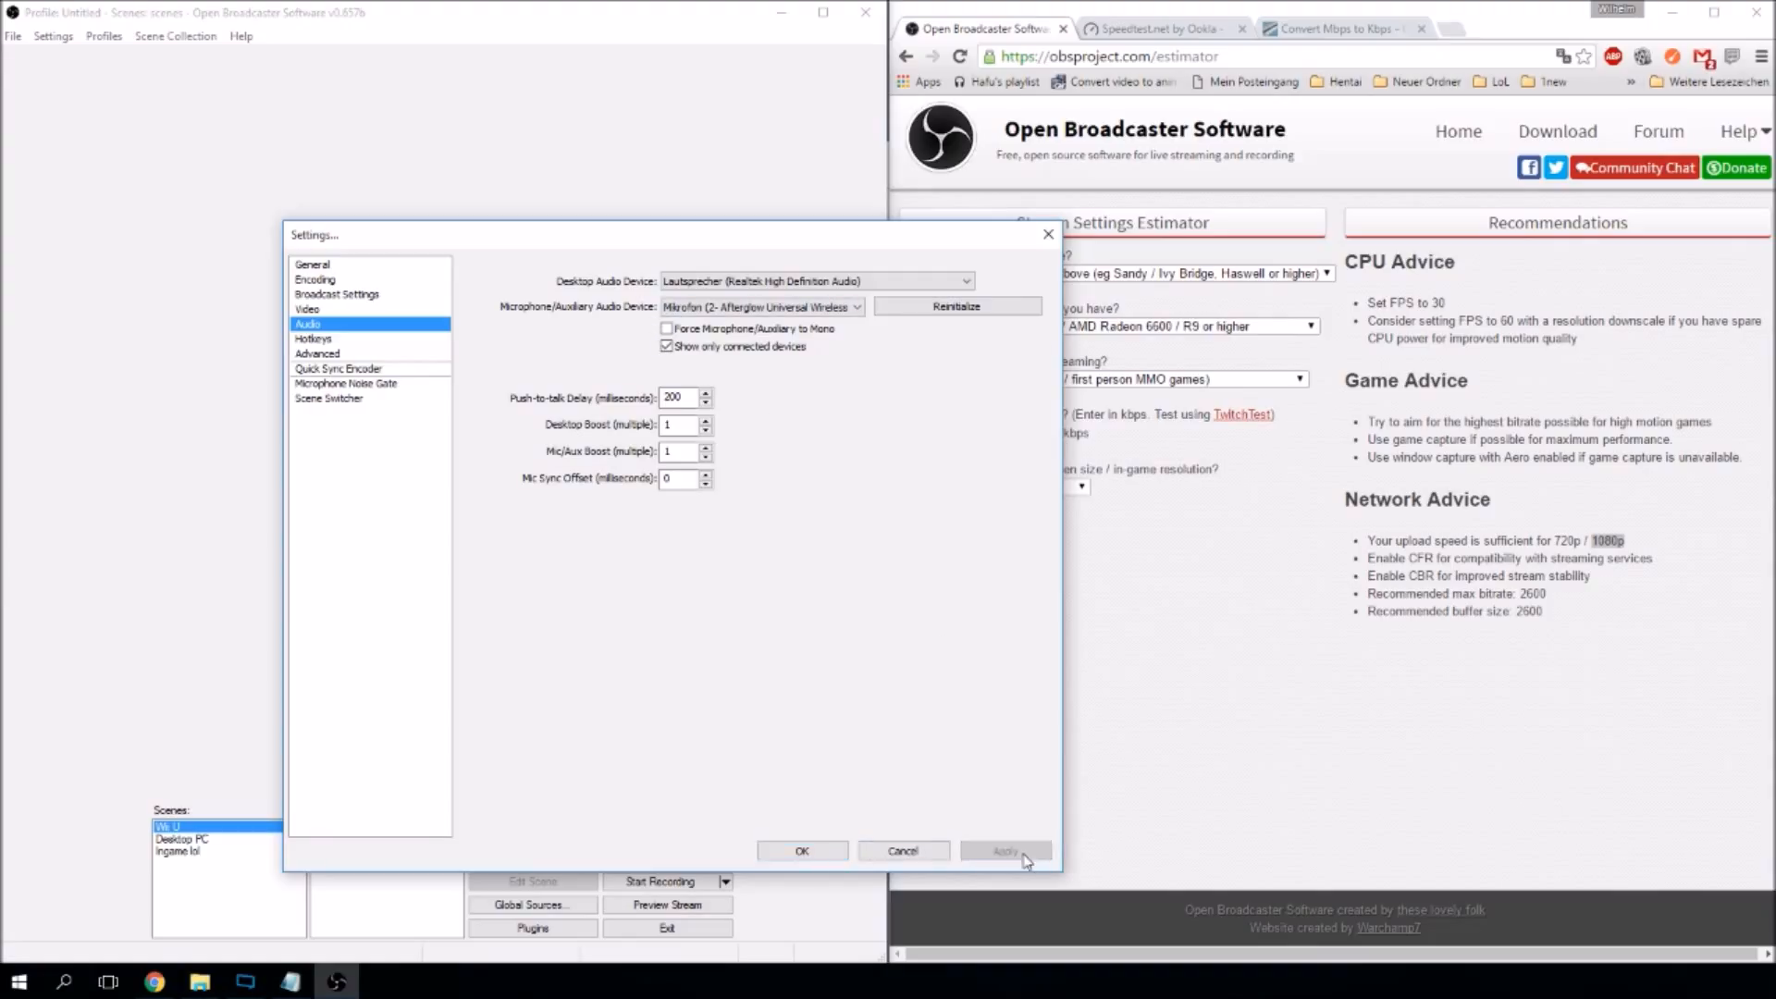
Look over the hotkeys and advanced settings, checking the keyframe interval, process priority class choices and scene buffering time.
{"action": "left_click", "coordinate": [323, 341]}
{"action": "left_click", "coordinate": [329, 356]}
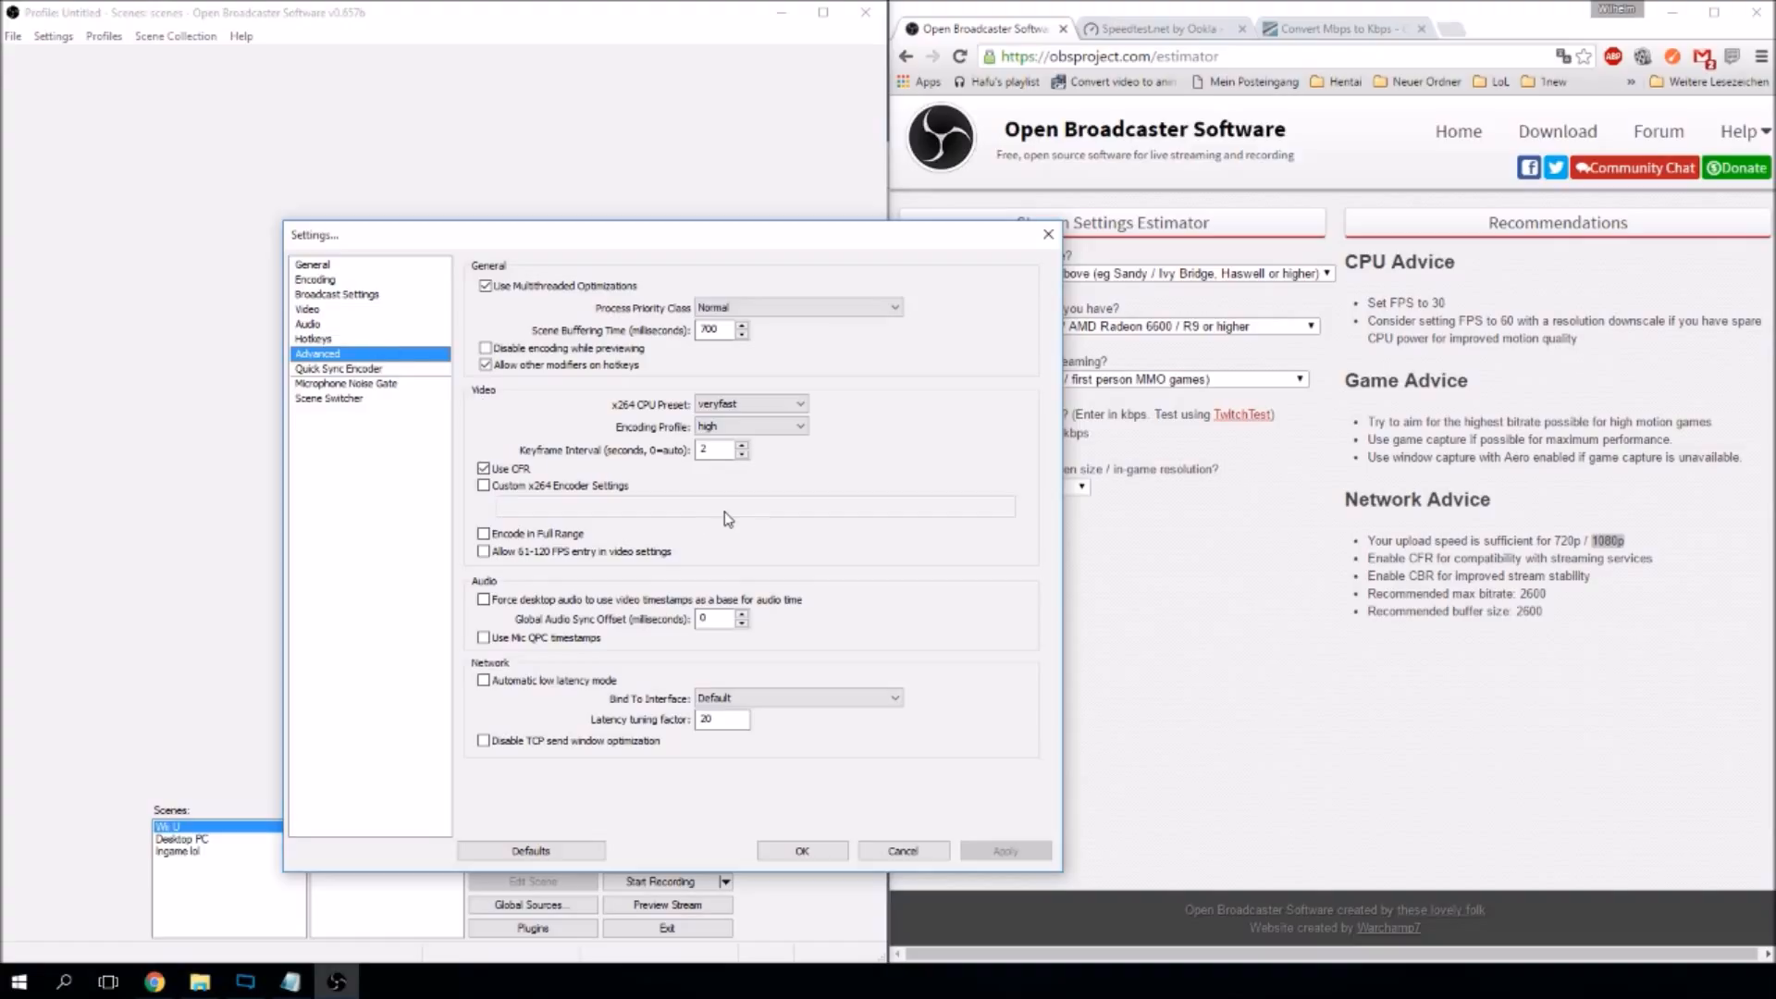
{"action": "left_click", "coordinate": [712, 450]}
{"action": "left_click", "coordinate": [785, 310]}
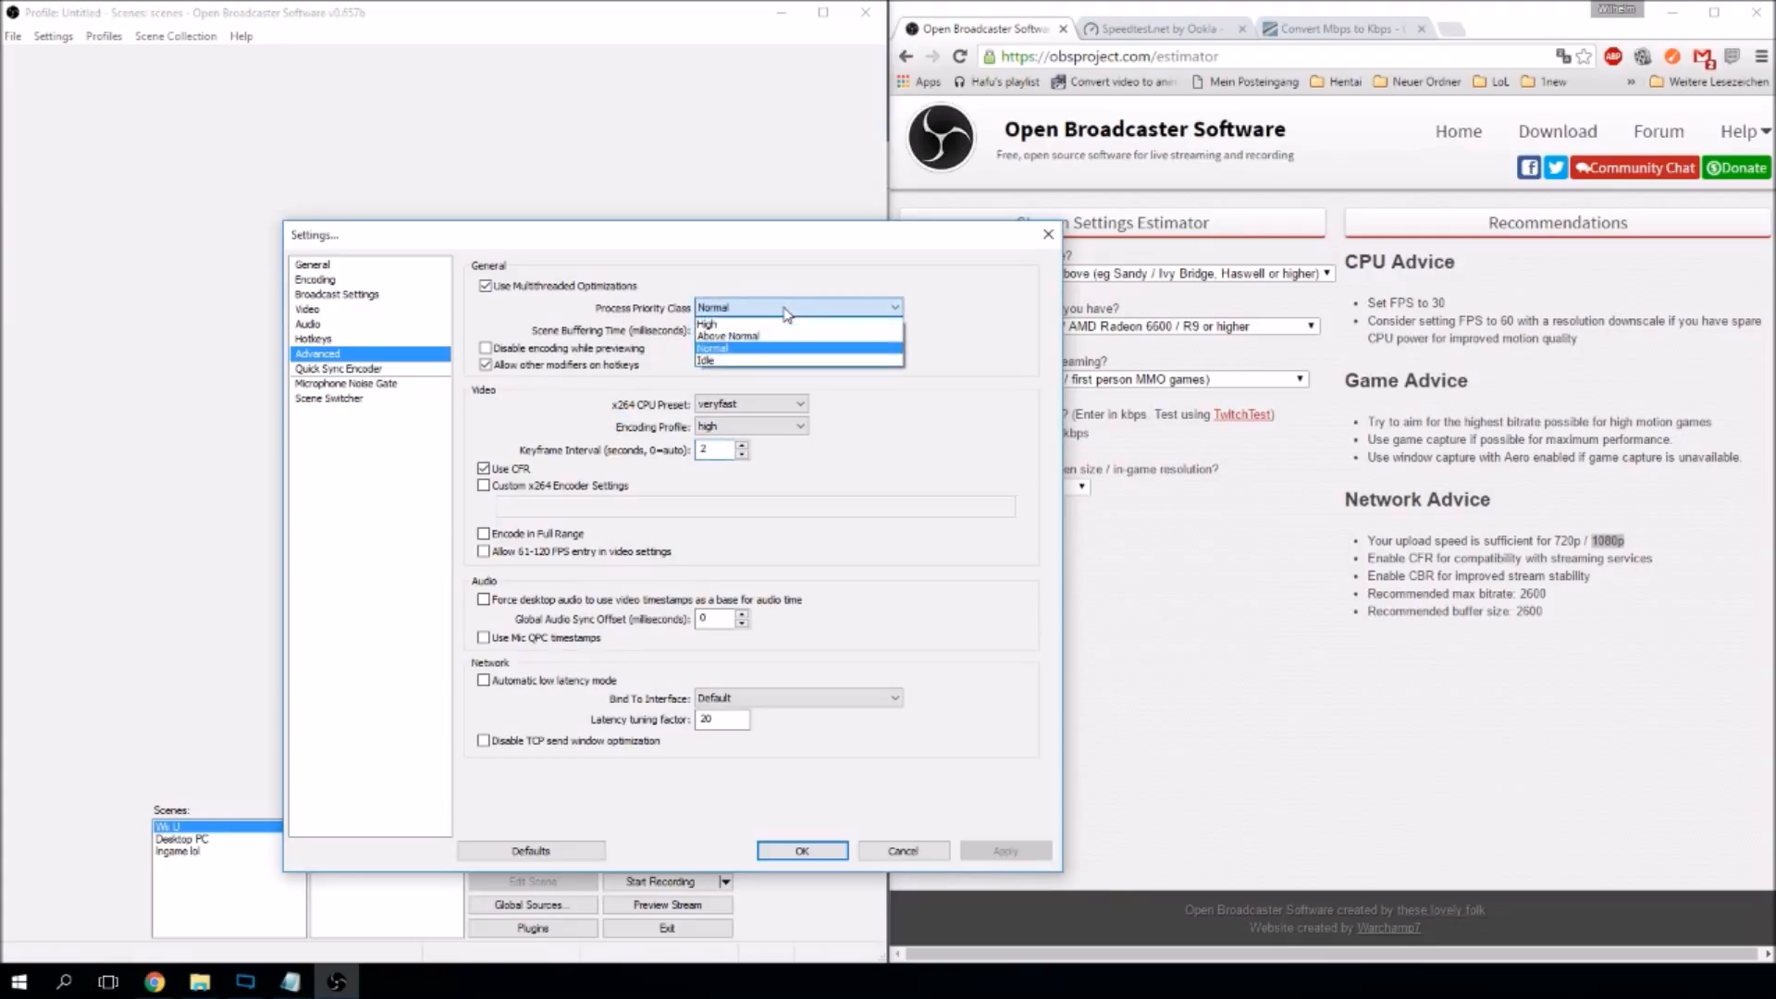
{"action": "left_click", "coordinate": [973, 302]}
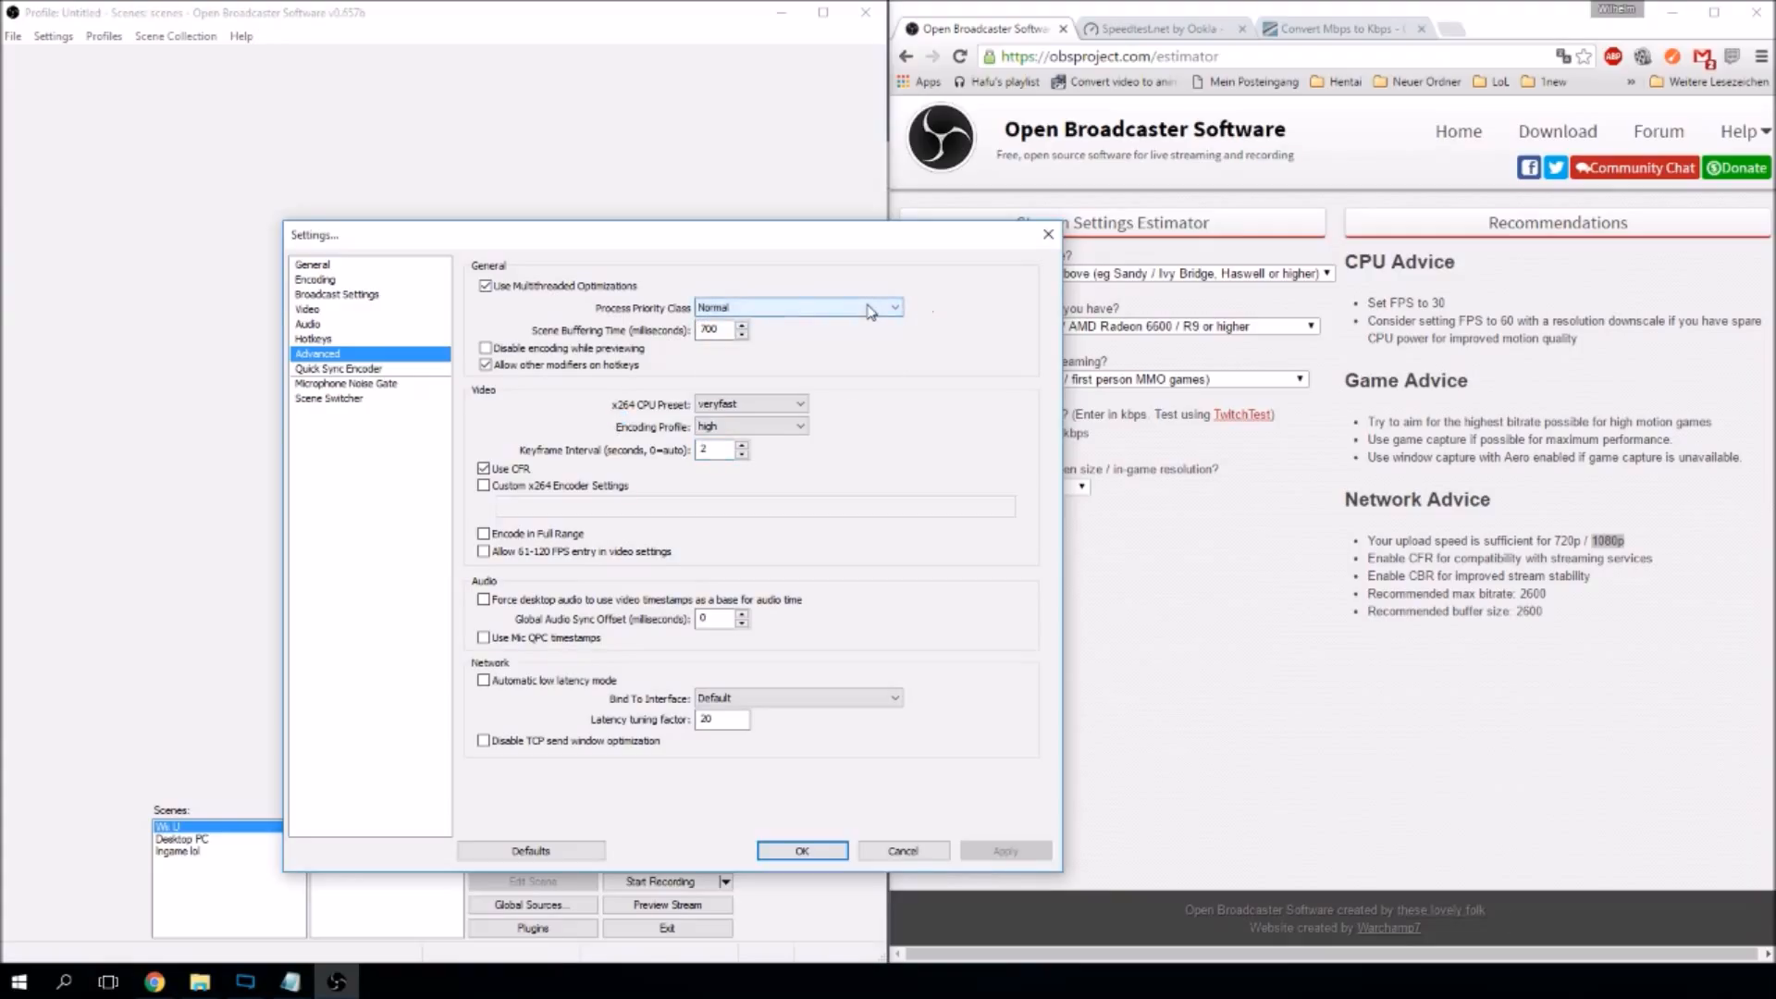
{"action": "left_click", "coordinate": [718, 329]}
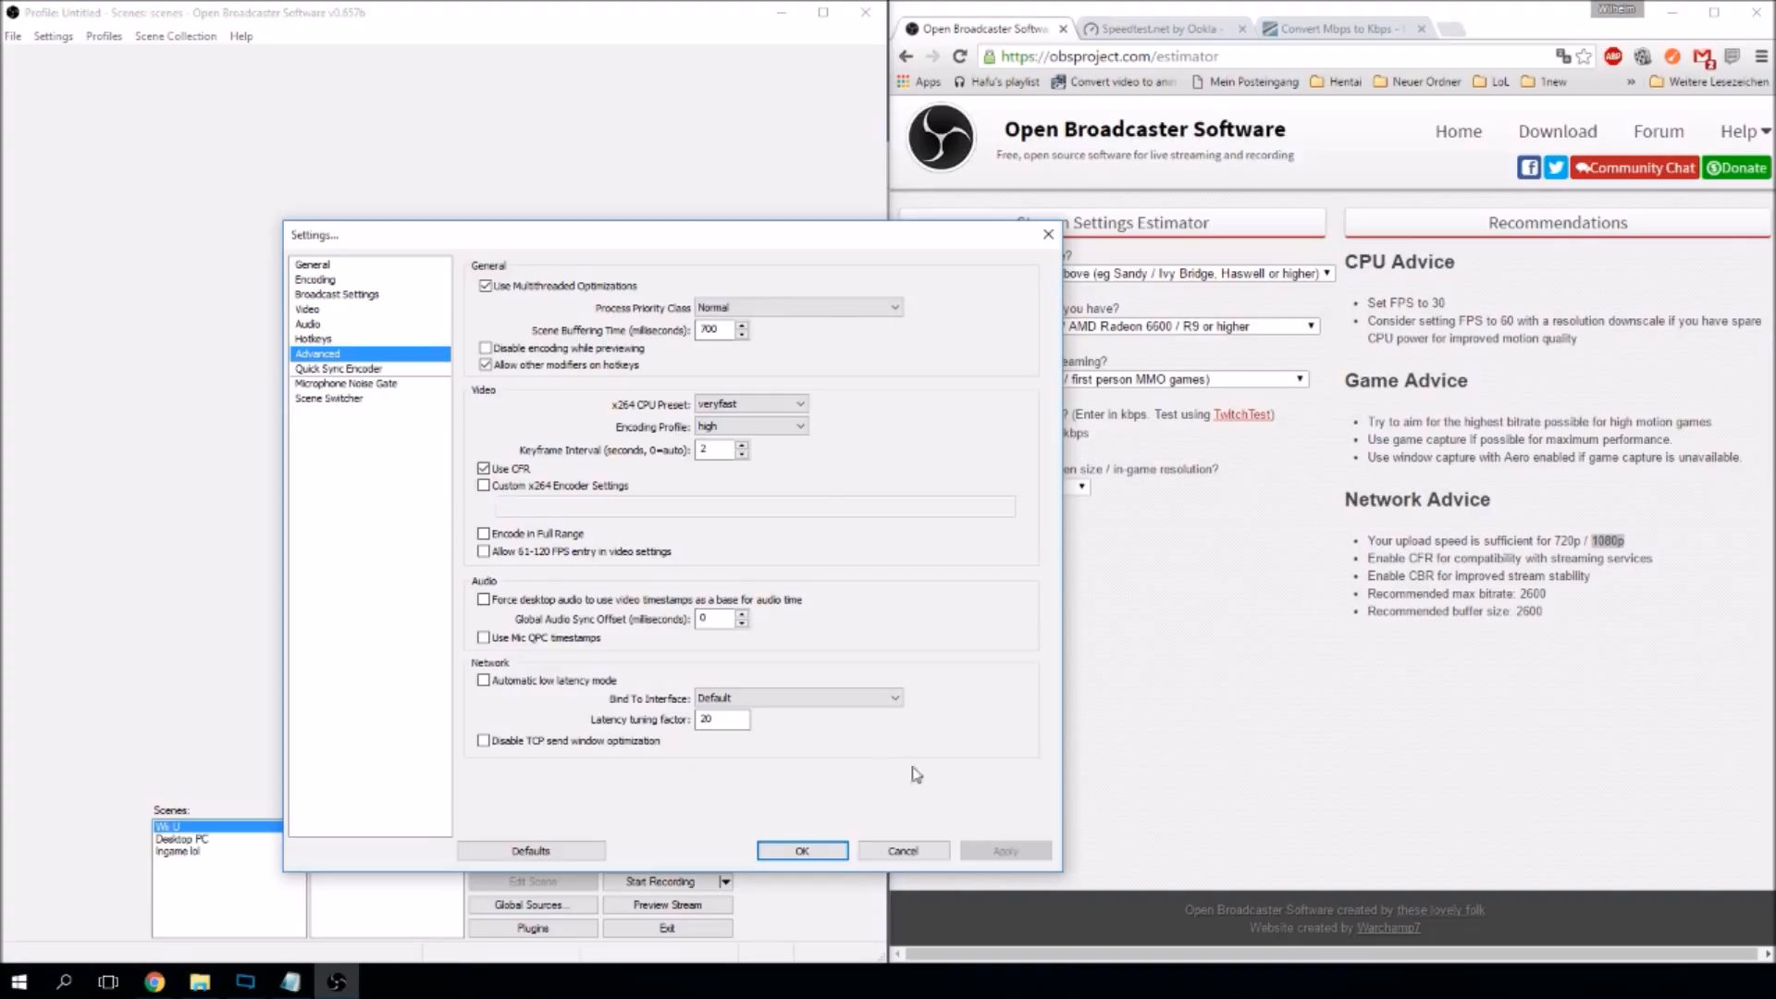
Choose high as the encoding profile in the advanced settings and apply it.
{"action": "left_click", "coordinate": [800, 429]}
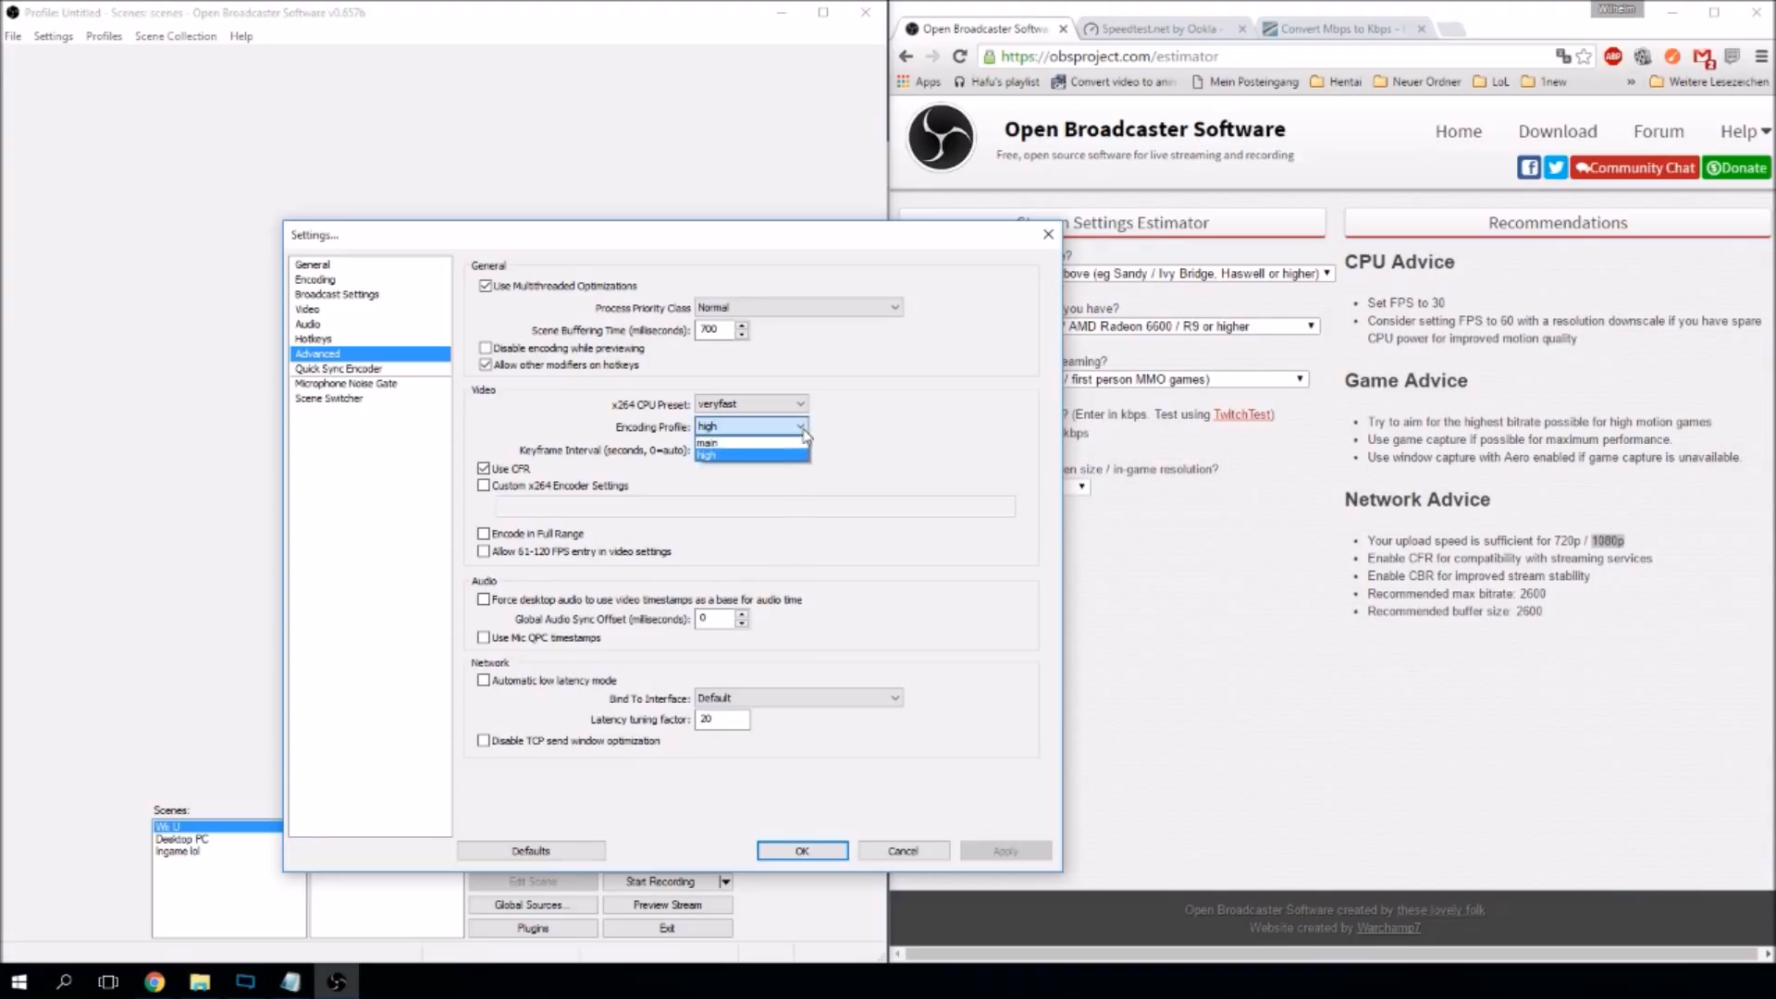
{"action": "left_click", "coordinate": [803, 430]}
{"action": "left_click", "coordinate": [785, 426]}
{"action": "left_click", "coordinate": [766, 456]}
{"action": "left_click", "coordinate": [992, 851]}
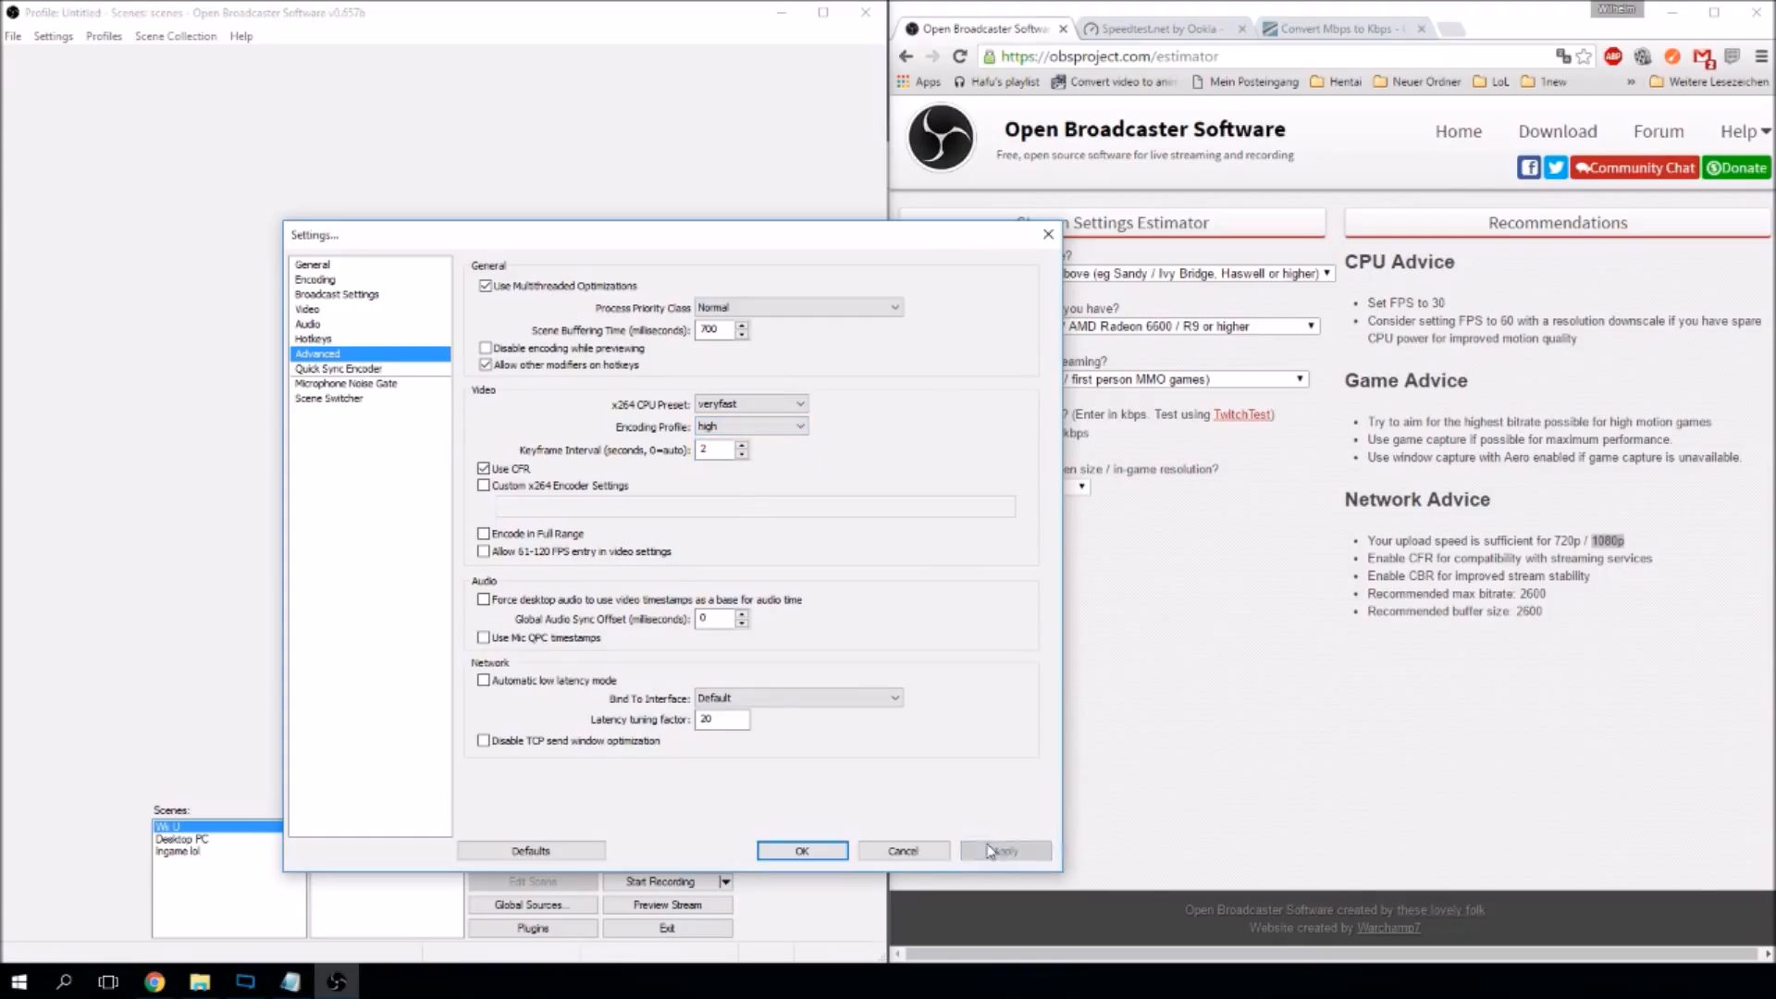
Review the Quick Sync Encoder, Microphone Noise Gate and Scene Switcher pages, and recheck the audio, video, broadcast, encoding and hotkey settings.
{"action": "left_click", "coordinate": [340, 369]}
{"action": "left_click", "coordinate": [342, 383]}
{"action": "left_click", "coordinate": [344, 399]}
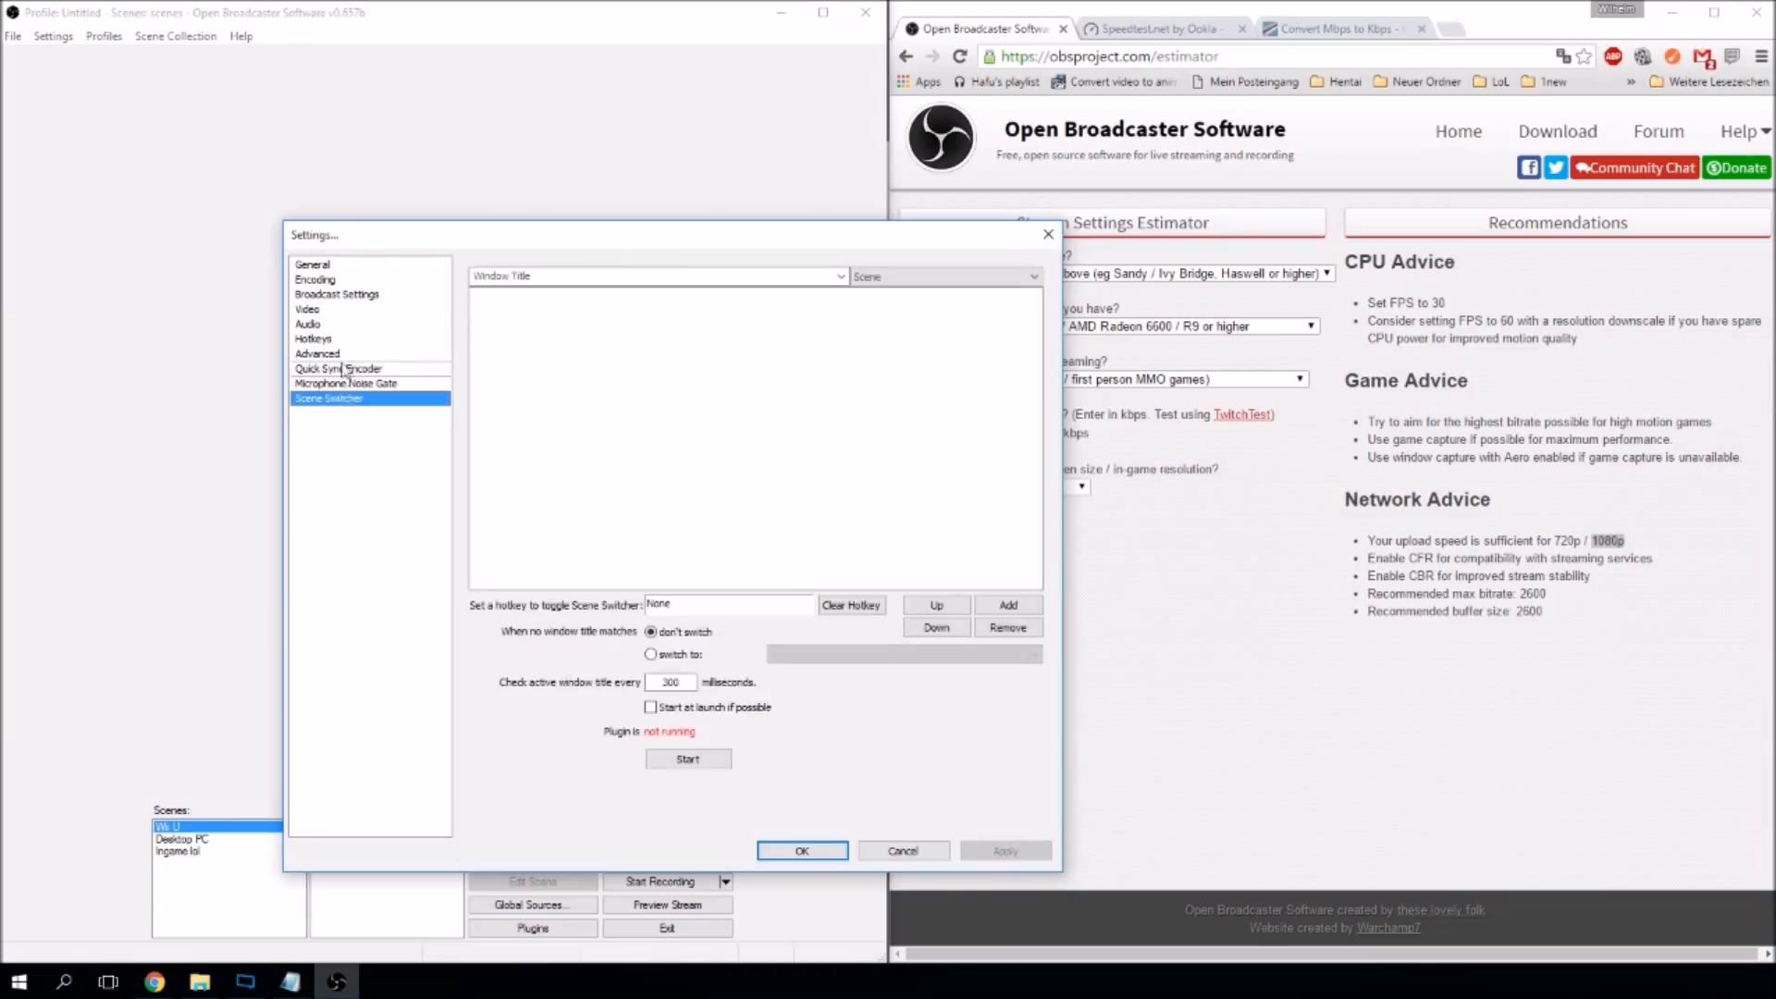
{"action": "left_click", "coordinate": [339, 323]}
{"action": "left_click", "coordinate": [342, 309]}
{"action": "left_click", "coordinate": [348, 294]}
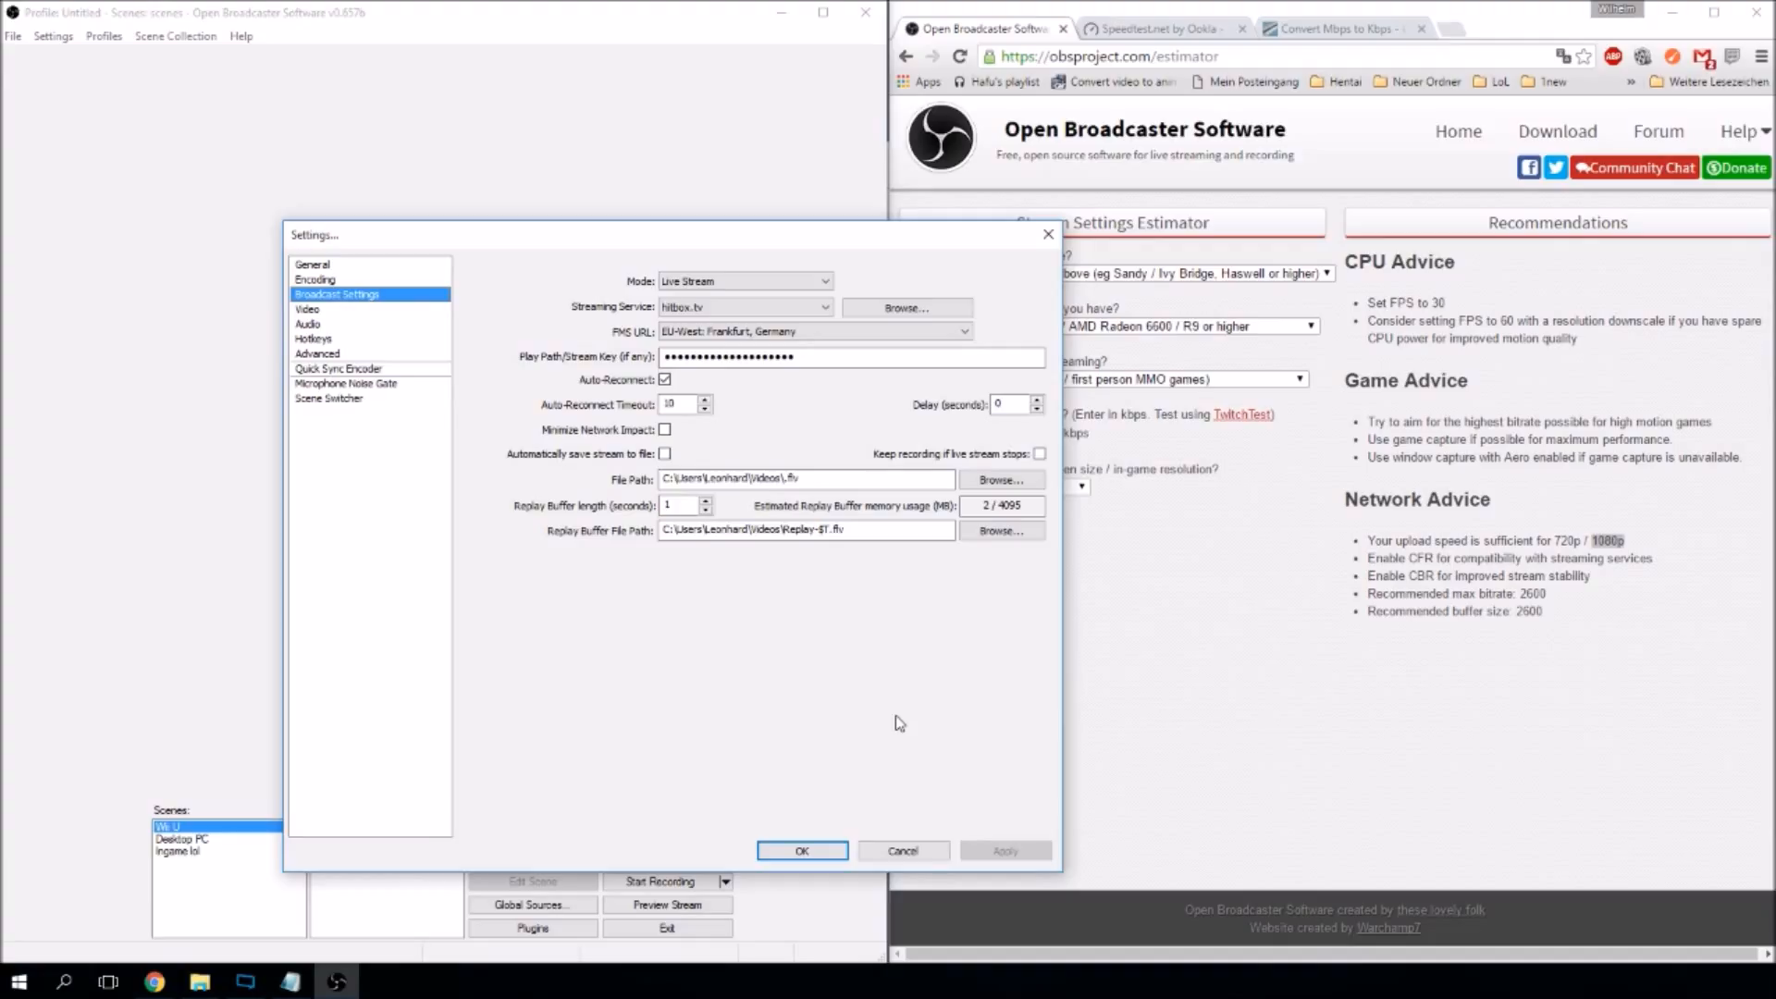
{"action": "left_click", "coordinate": [333, 311]}
{"action": "left_click", "coordinate": [331, 294]}
{"action": "left_click", "coordinate": [332, 279]}
{"action": "left_click", "coordinate": [323, 310]}
{"action": "left_click", "coordinate": [324, 338]}
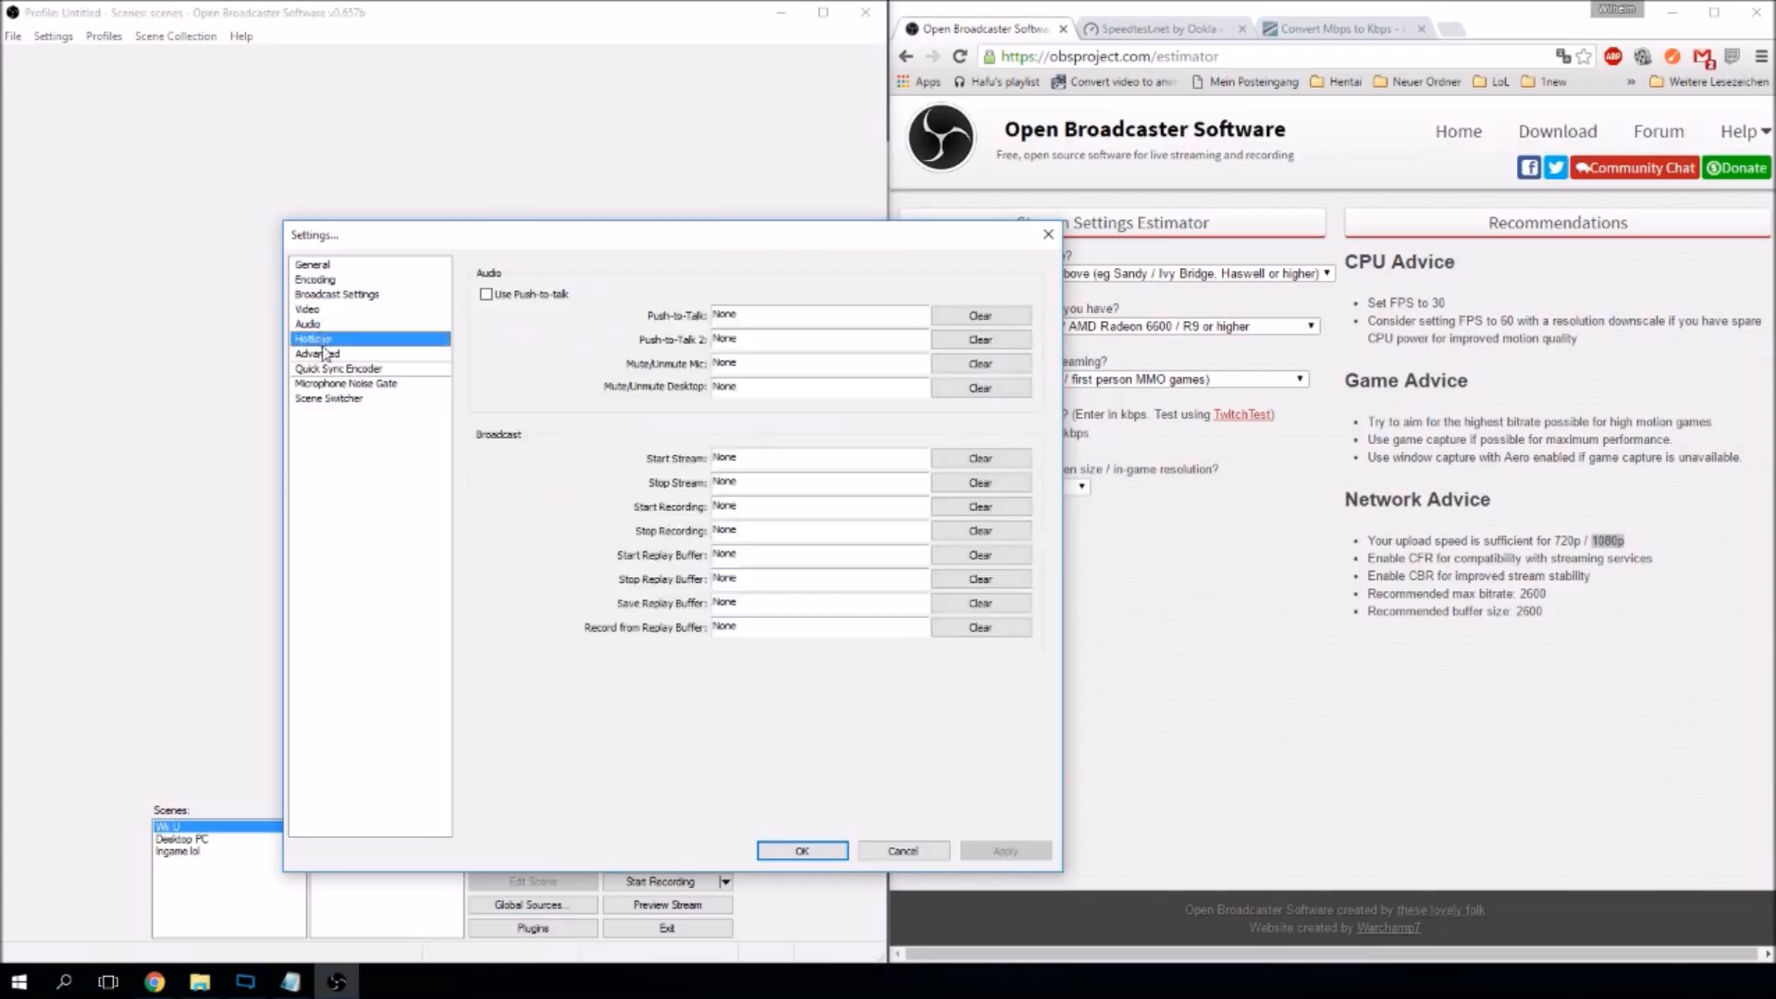
Examine the x264 CPU preset choices and their explanation in the advanced settings, keeping veryfast.
{"action": "left_click", "coordinate": [323, 354]}
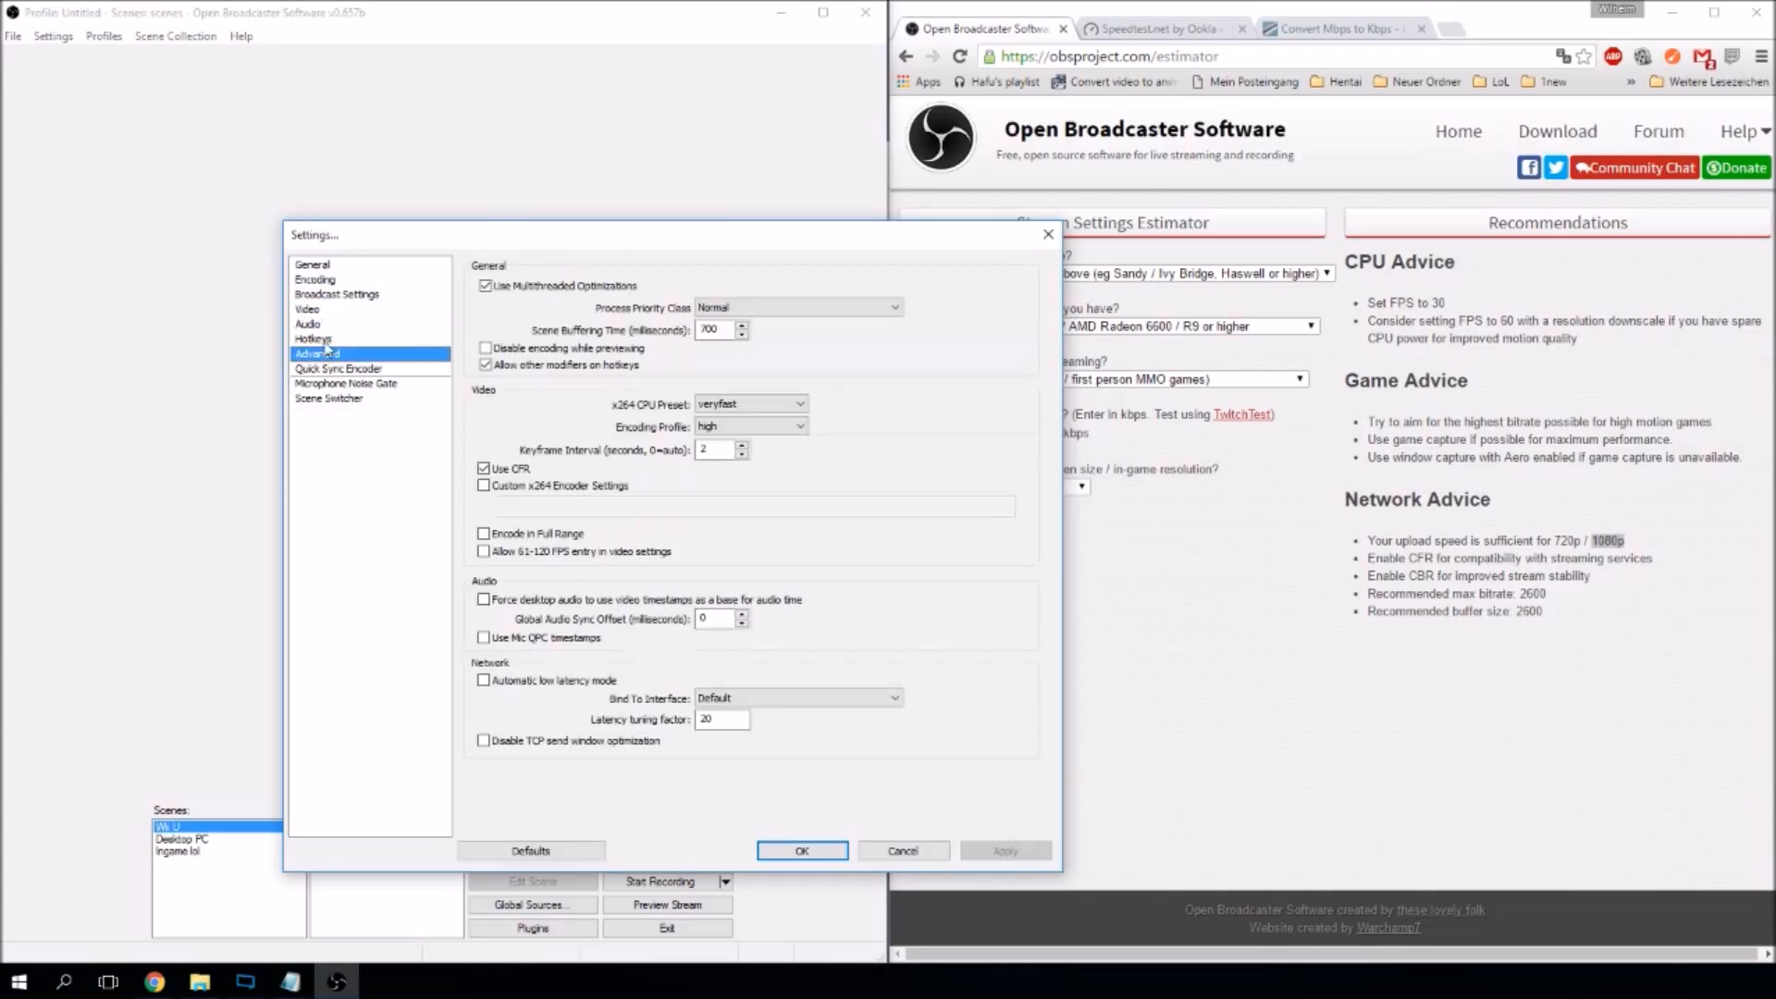
{"action": "left_click", "coordinate": [799, 412]}
{"action": "left_click", "coordinate": [963, 404]}
{"action": "left_click", "coordinate": [786, 403]}
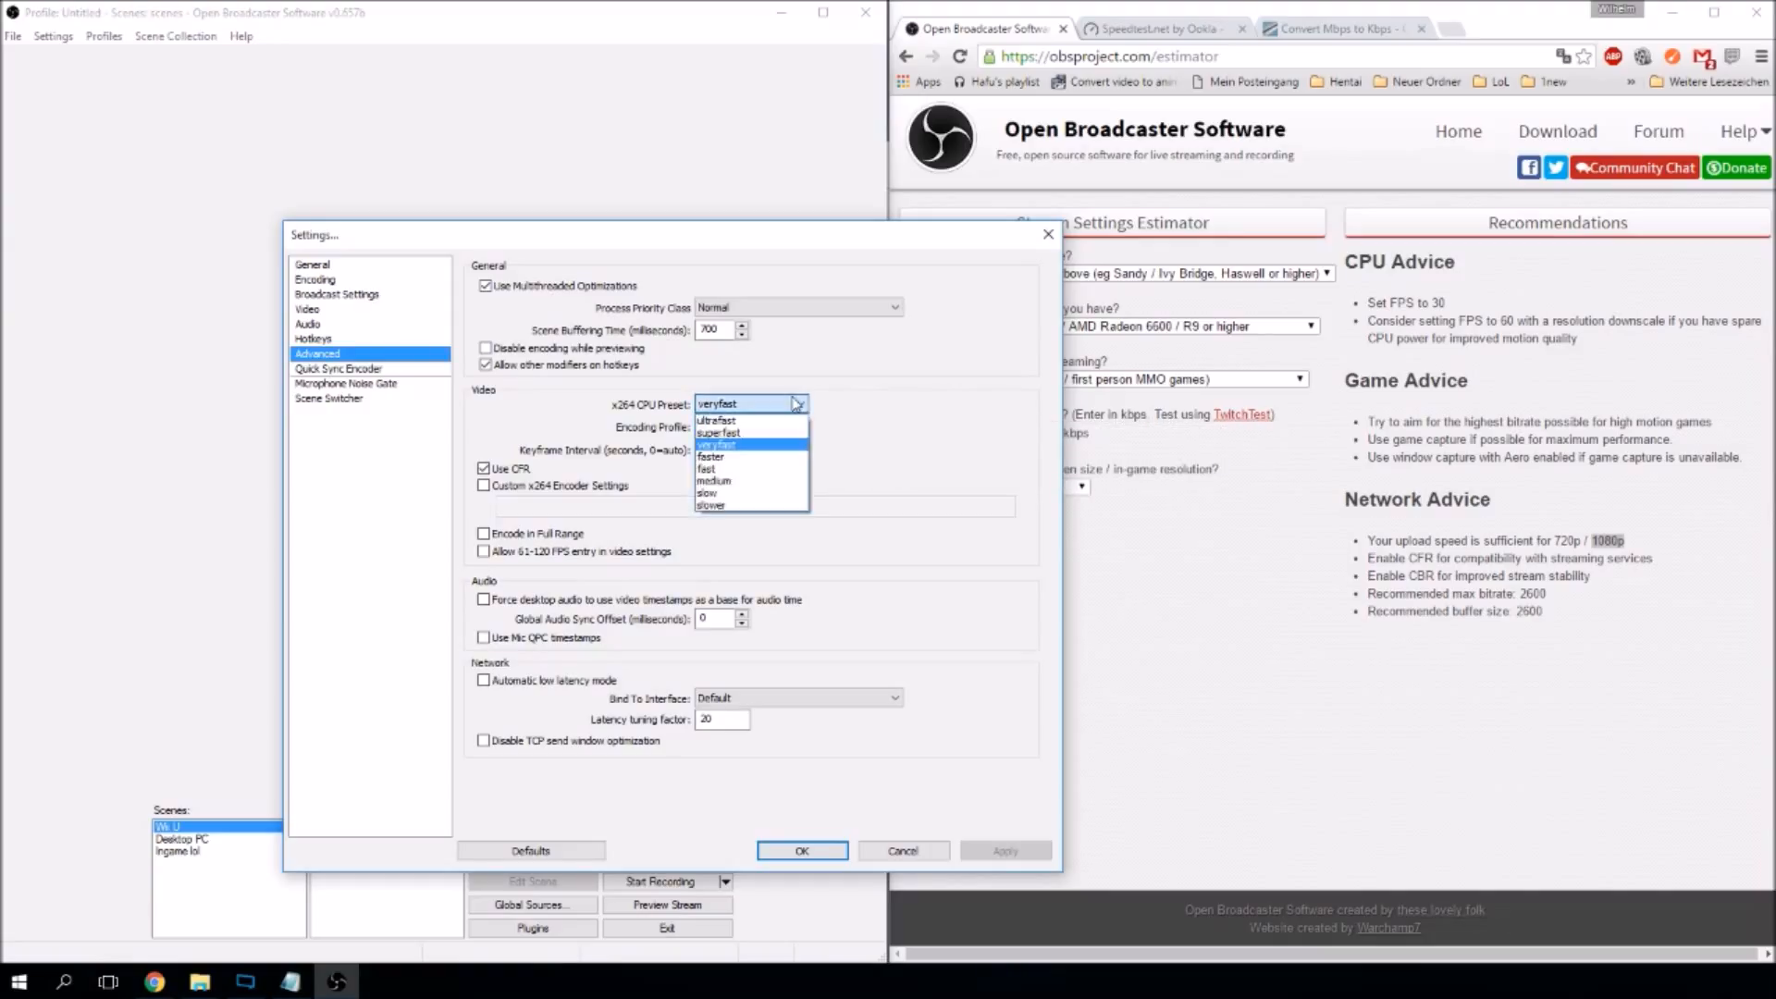
{"action": "left_click", "coordinate": [851, 394]}
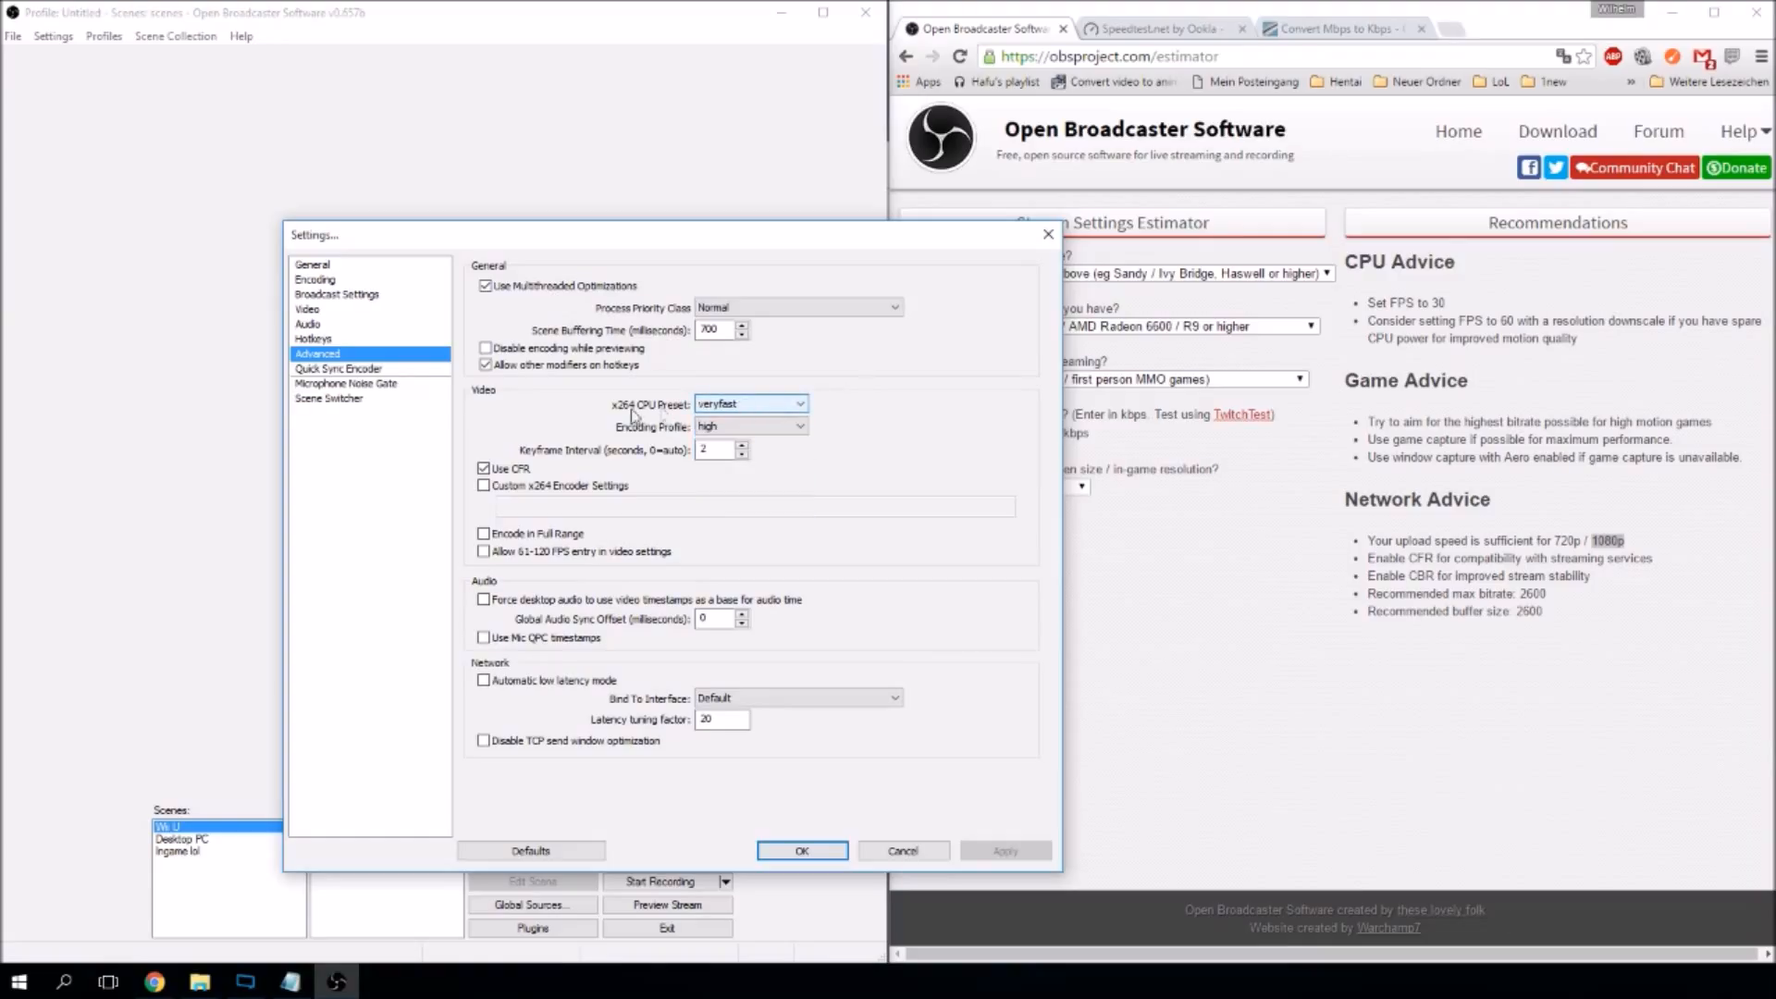
{"action": "mouse_move", "coordinate": [748, 408]}
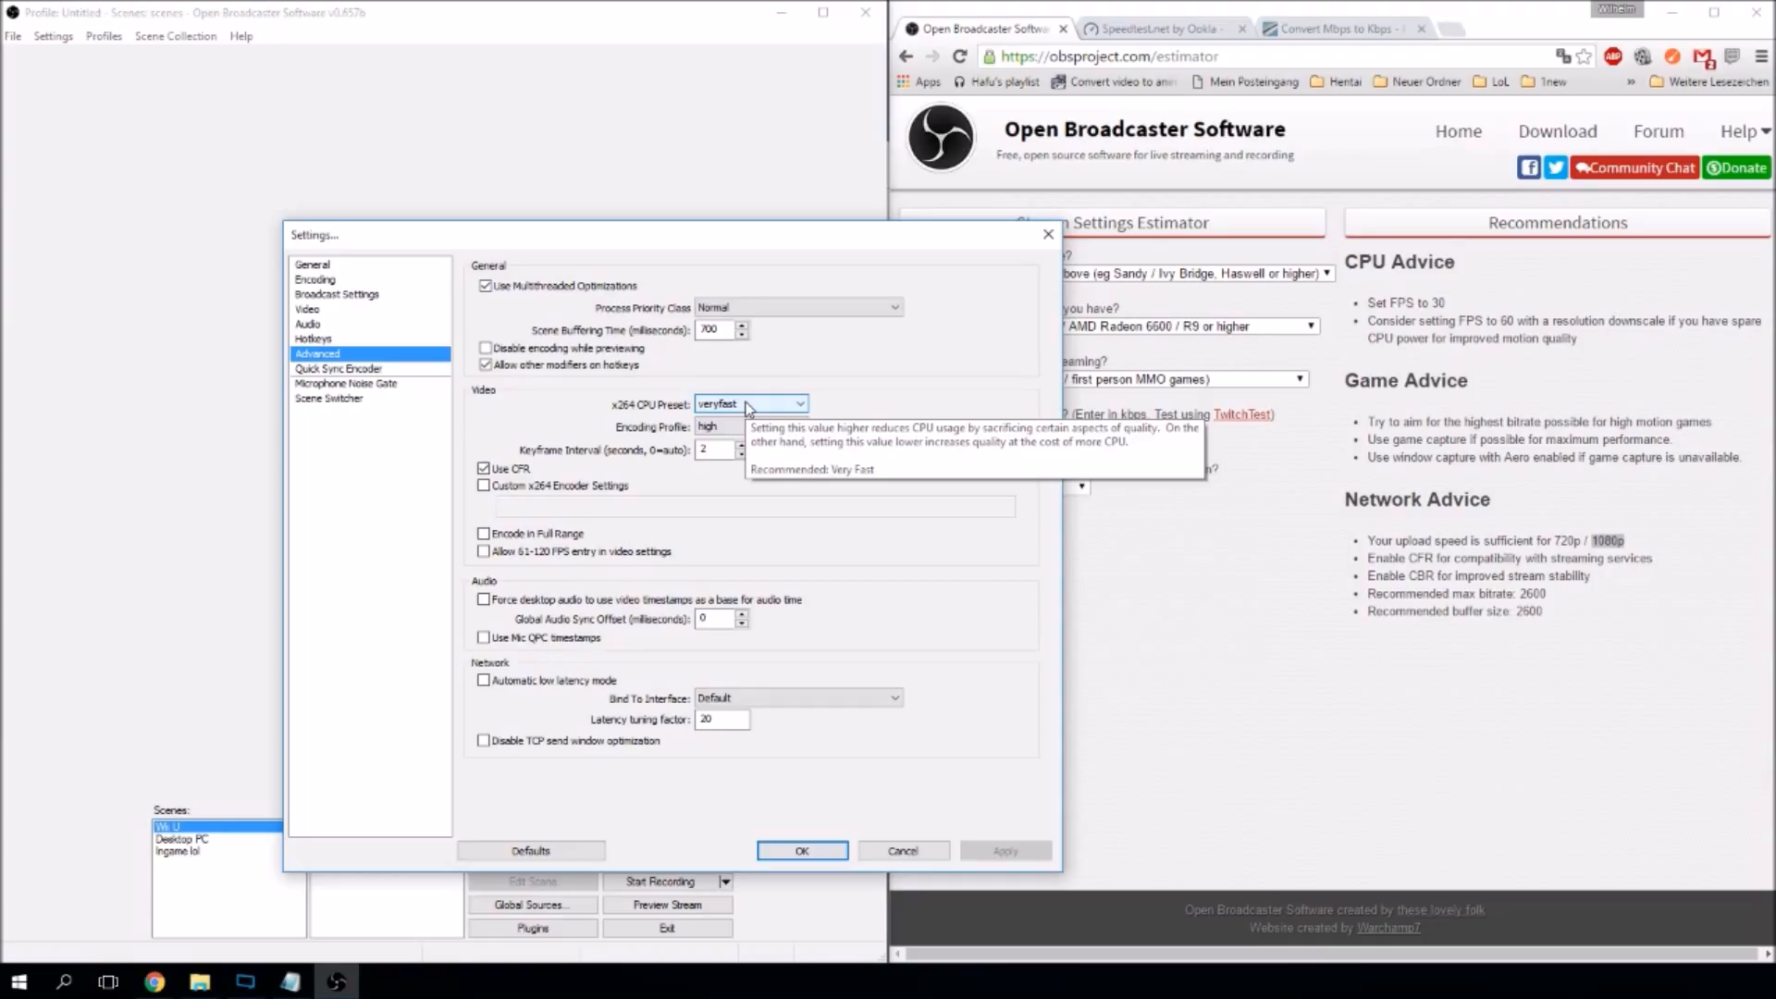
{"action": "left_click", "coordinate": [748, 408]}
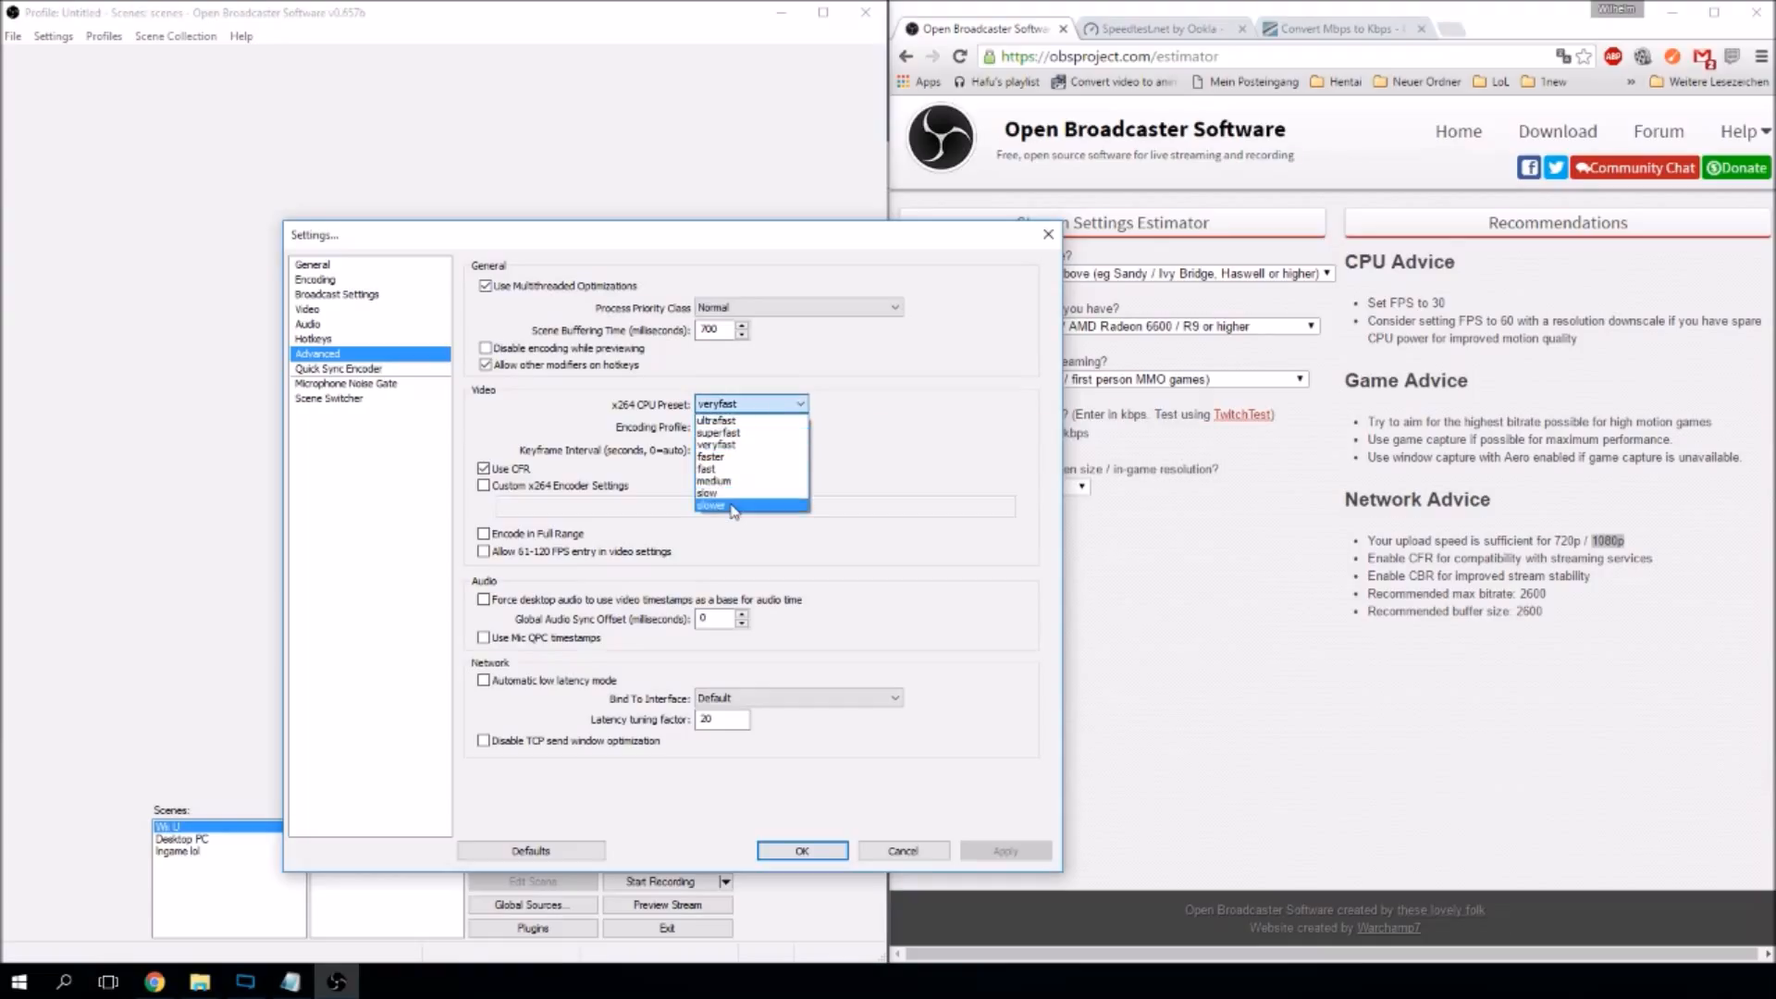
{"action": "left_click", "coordinate": [973, 398]}
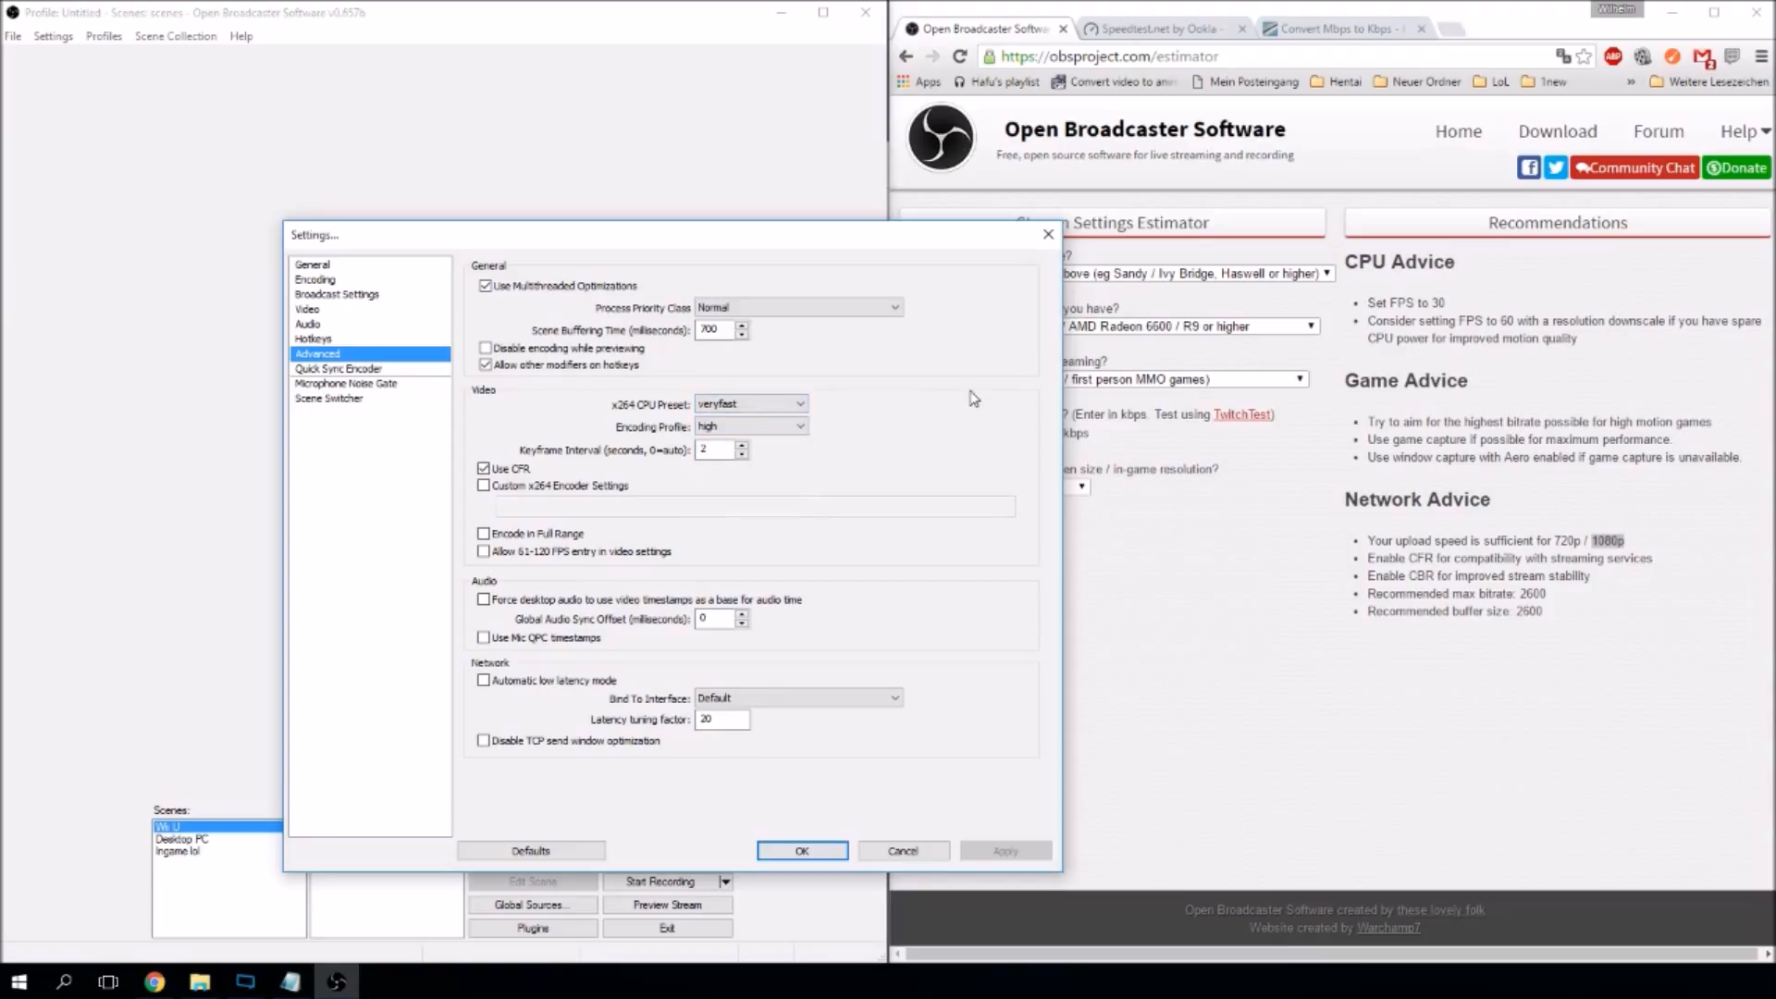
Recheck the x264 CPU preset choices without changing them, and close the settings.
{"action": "left_click", "coordinate": [793, 407]}
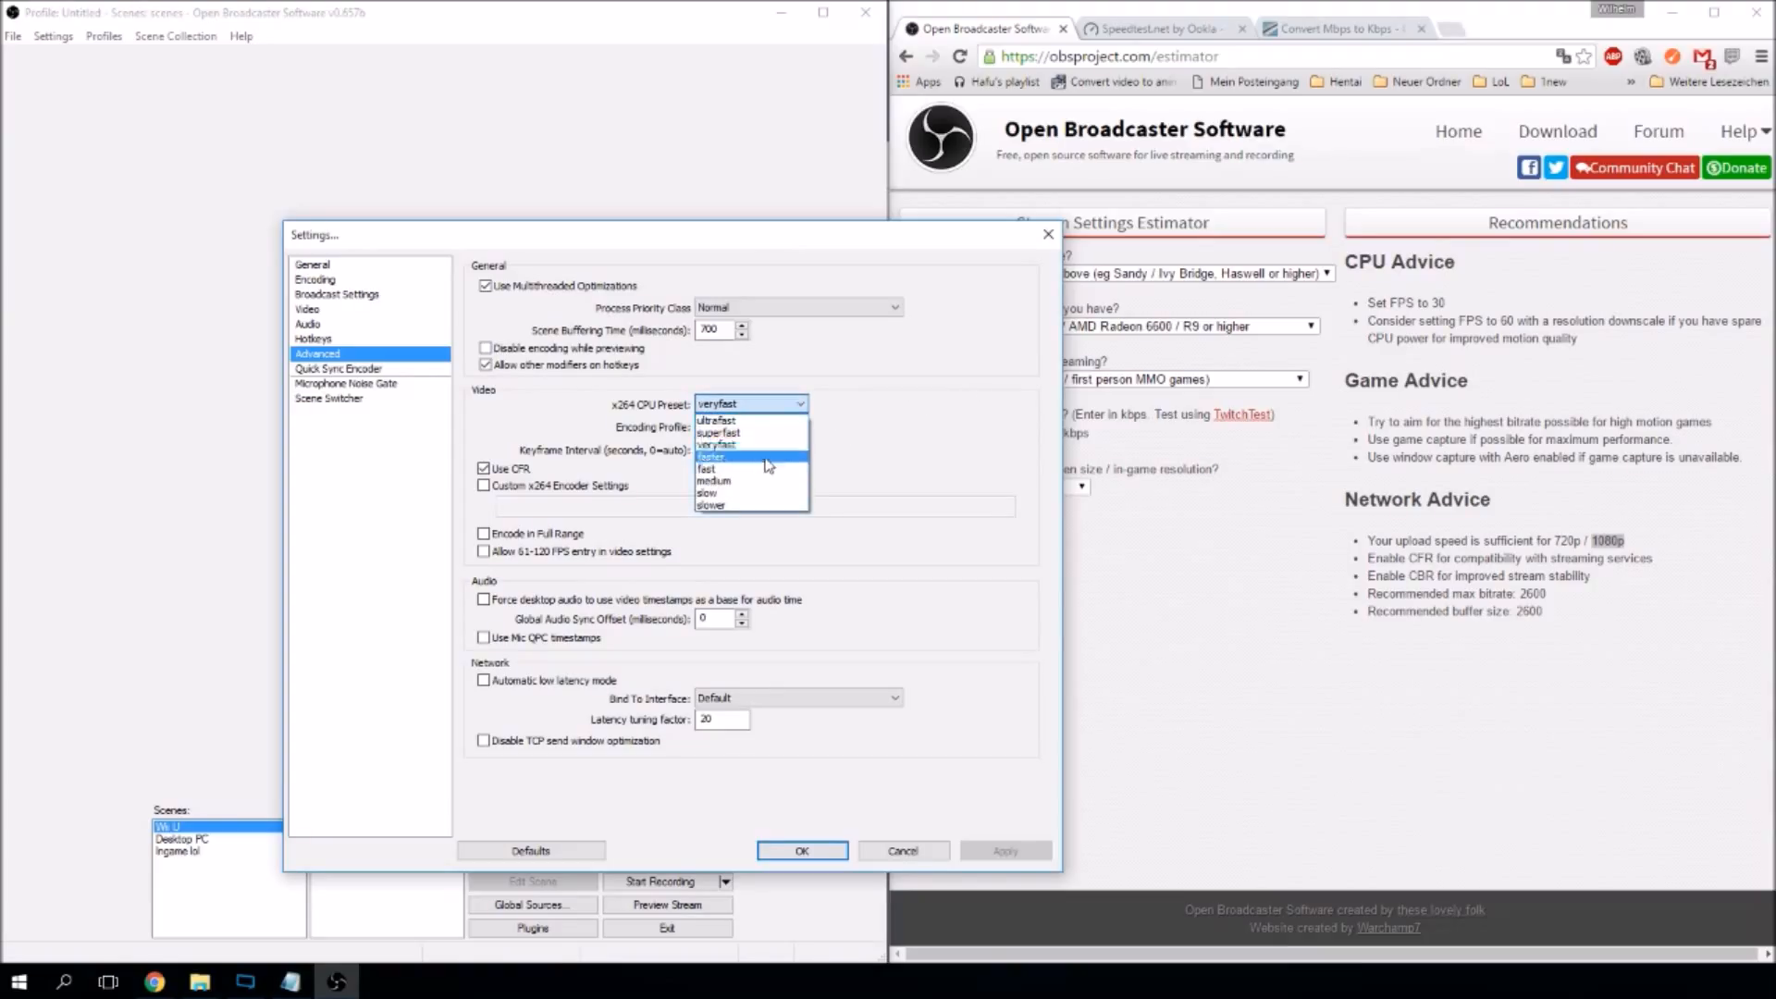
{"action": "left_click", "coordinate": [998, 358]}
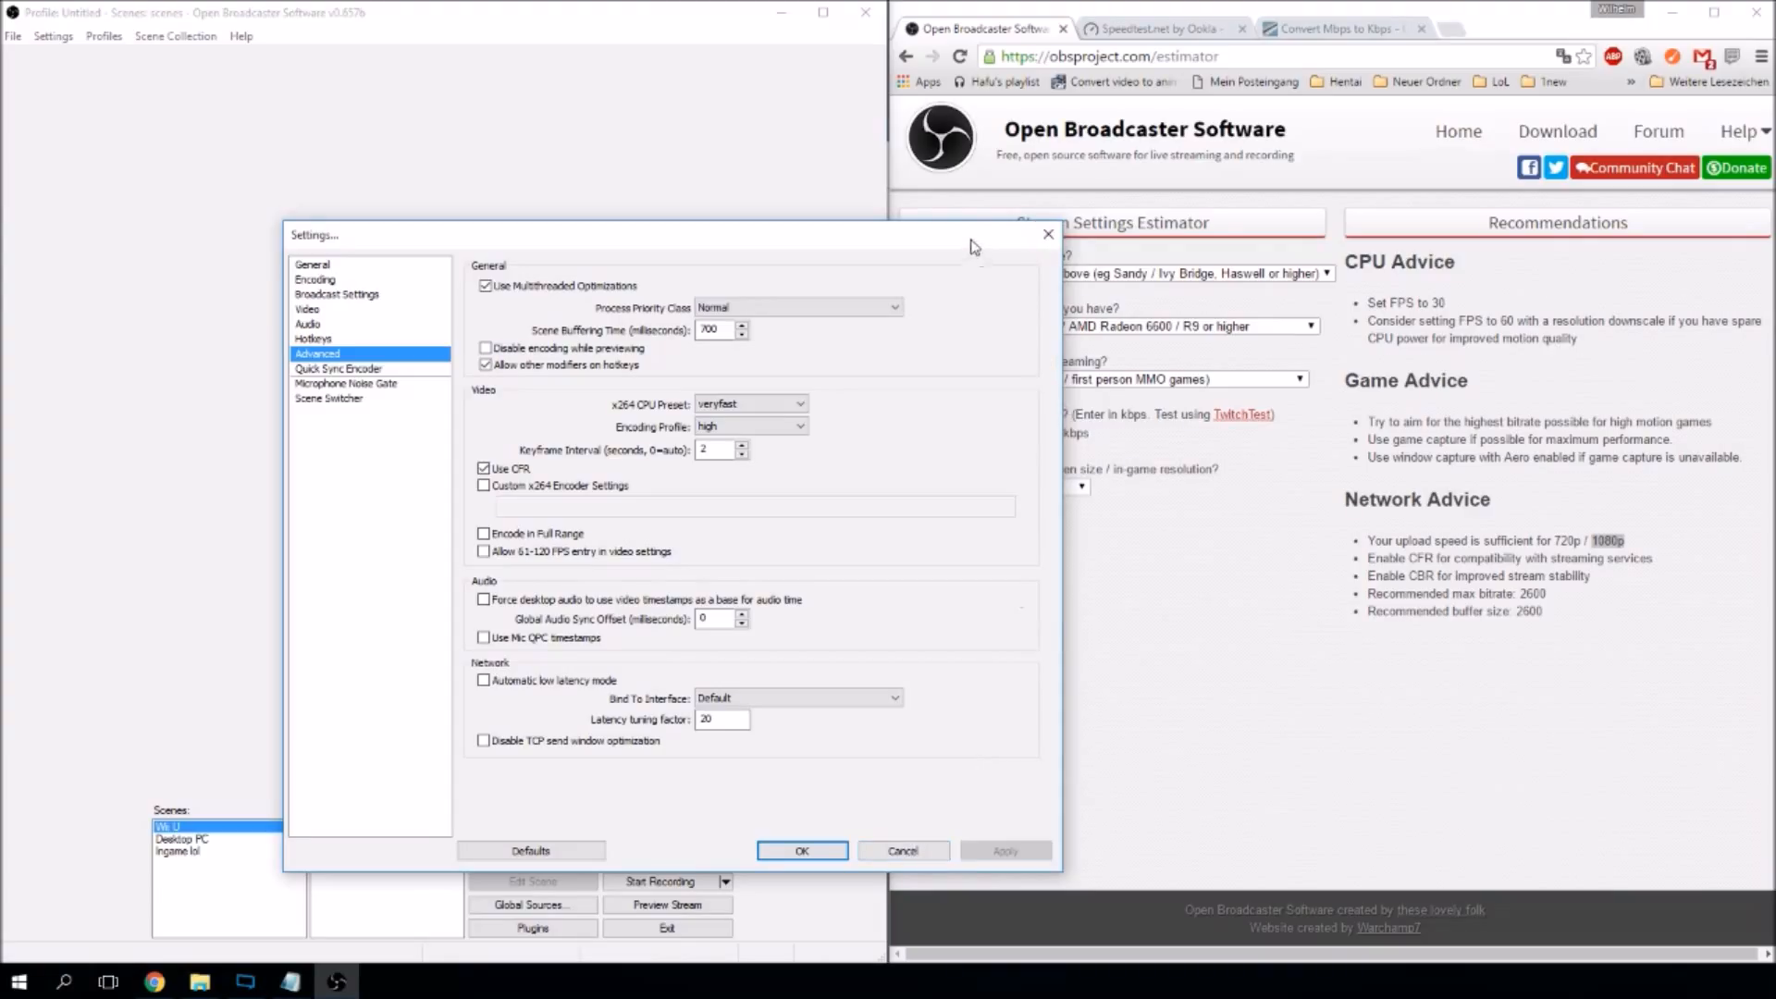
{"action": "left_click", "coordinate": [903, 850]}
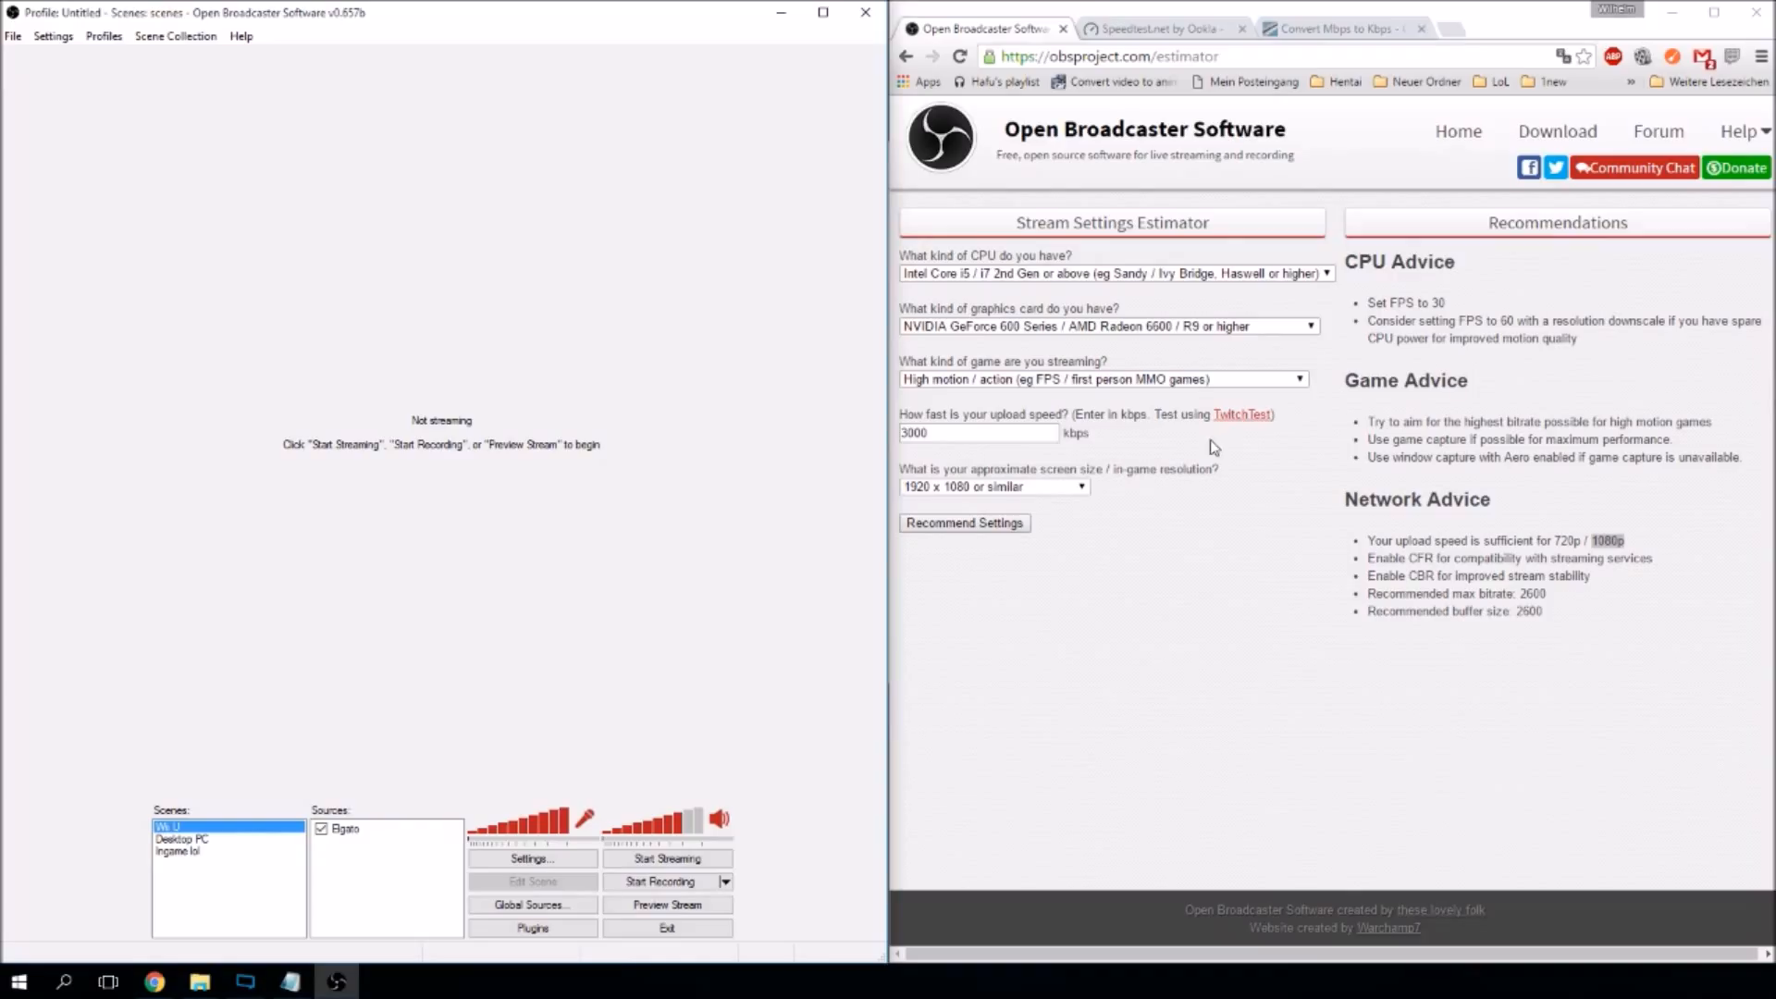
Switch to Chrome and open twitch.tv and hitbox.tv in separate new tabs.
{"action": "left_click", "coordinate": [1452, 29]}
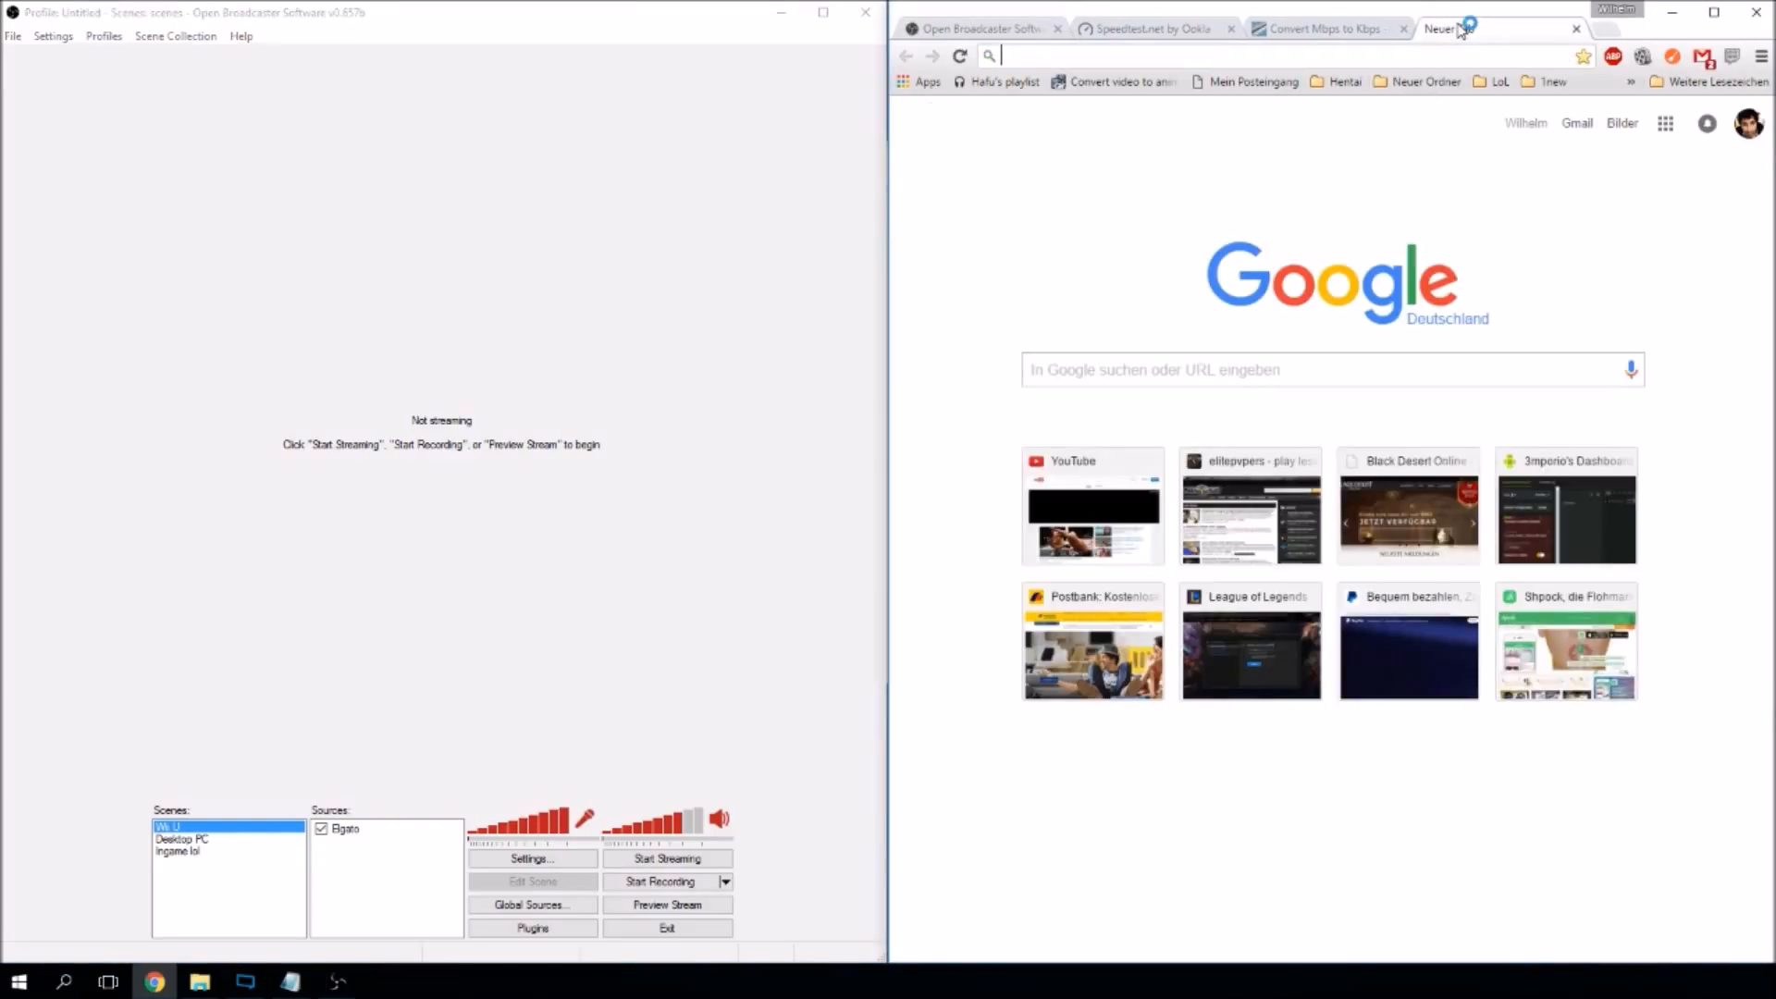
{"action": "type", "text": "twi"}
{"action": "key", "text": "Return"}
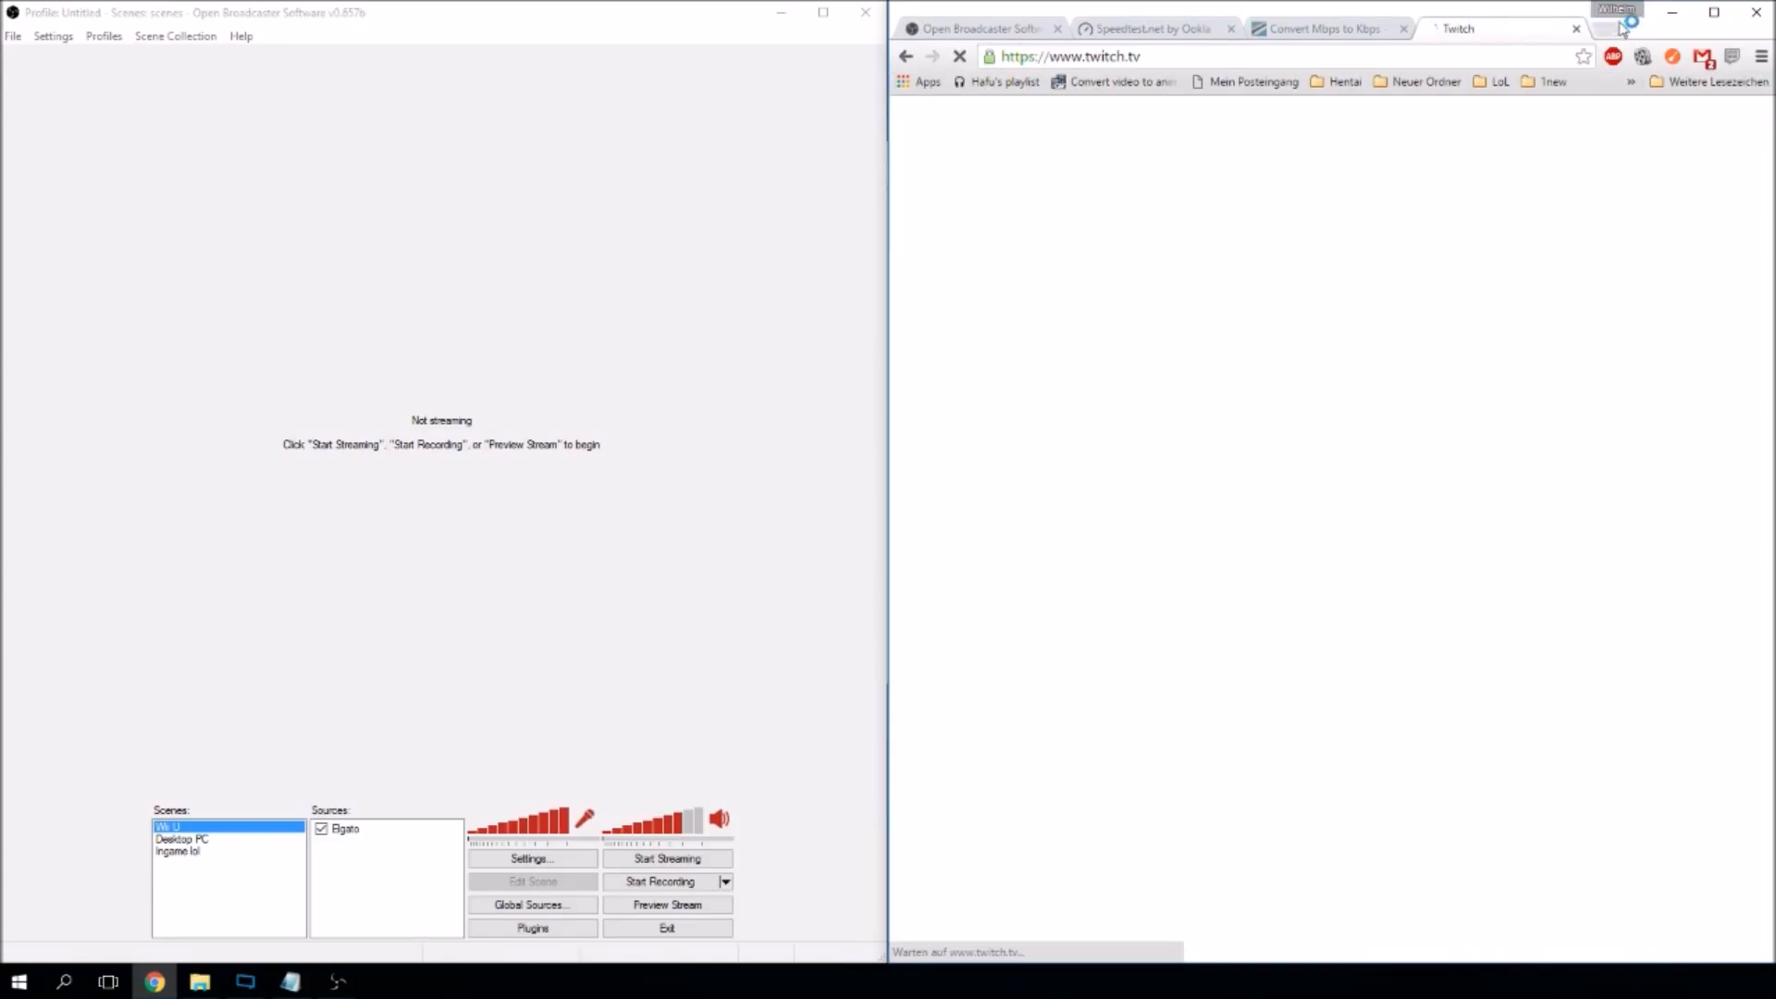
{"action": "left_click", "coordinate": [1609, 30]}
{"action": "type", "text": "hitbox.tv"}
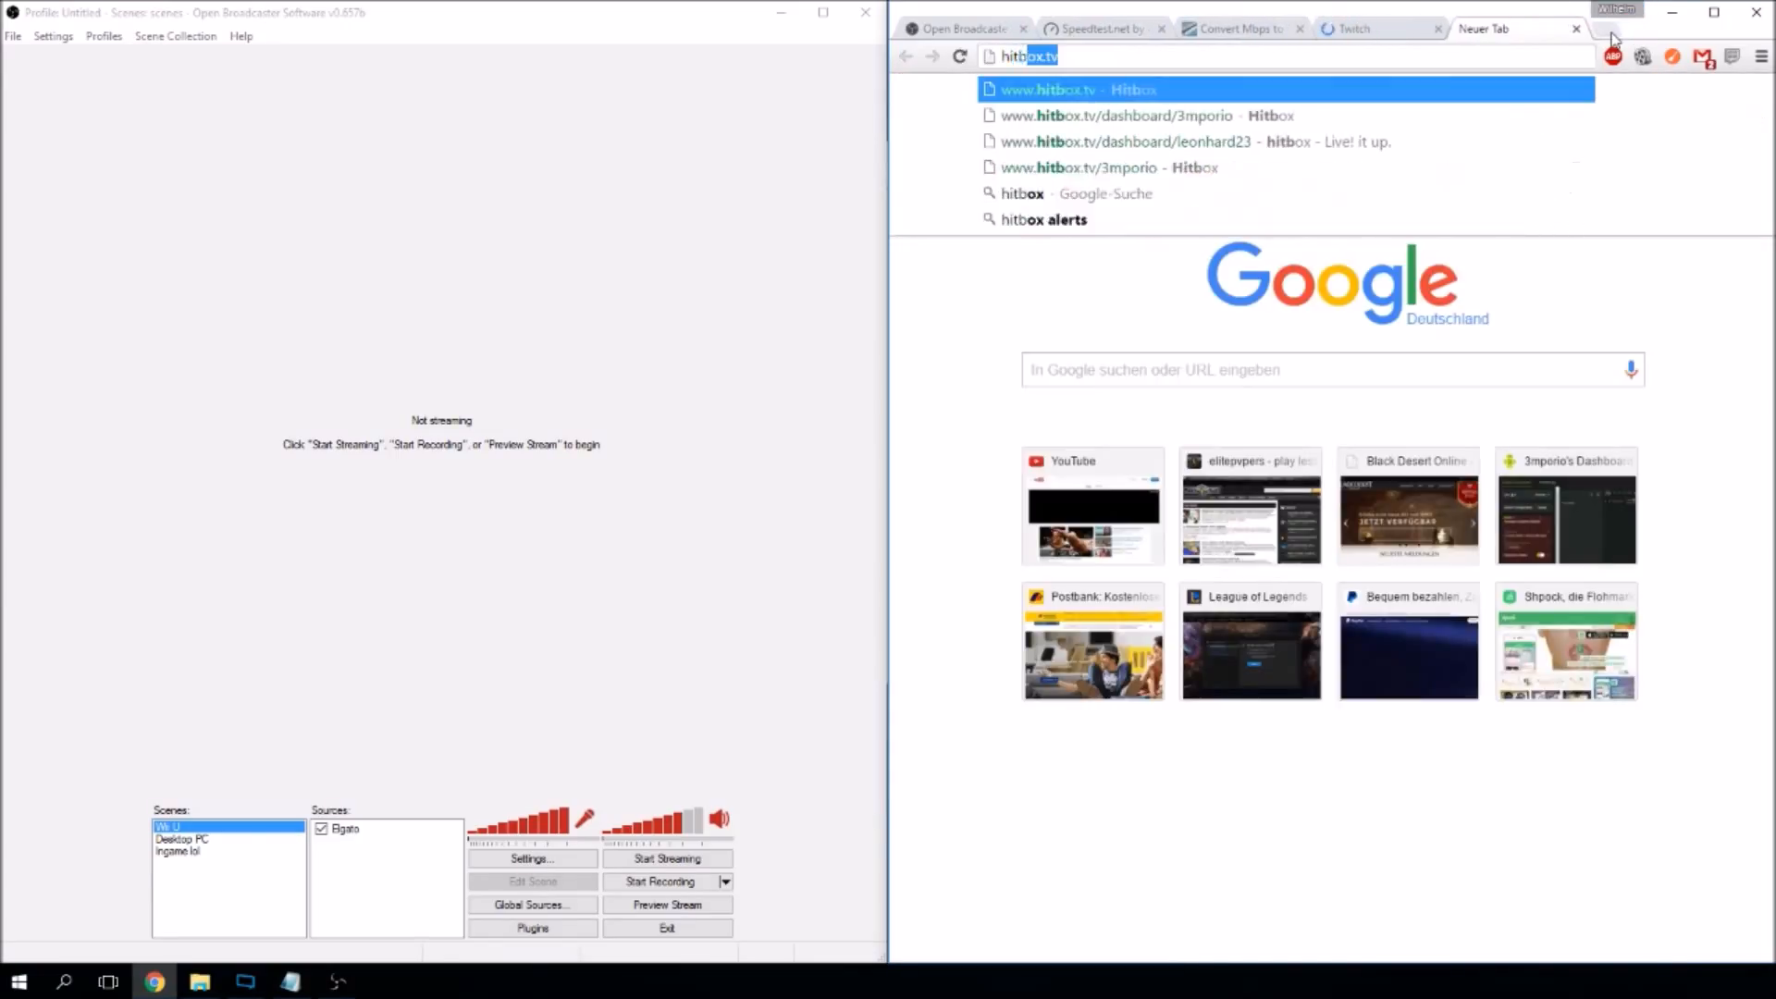
{"action": "key", "text": "Return"}
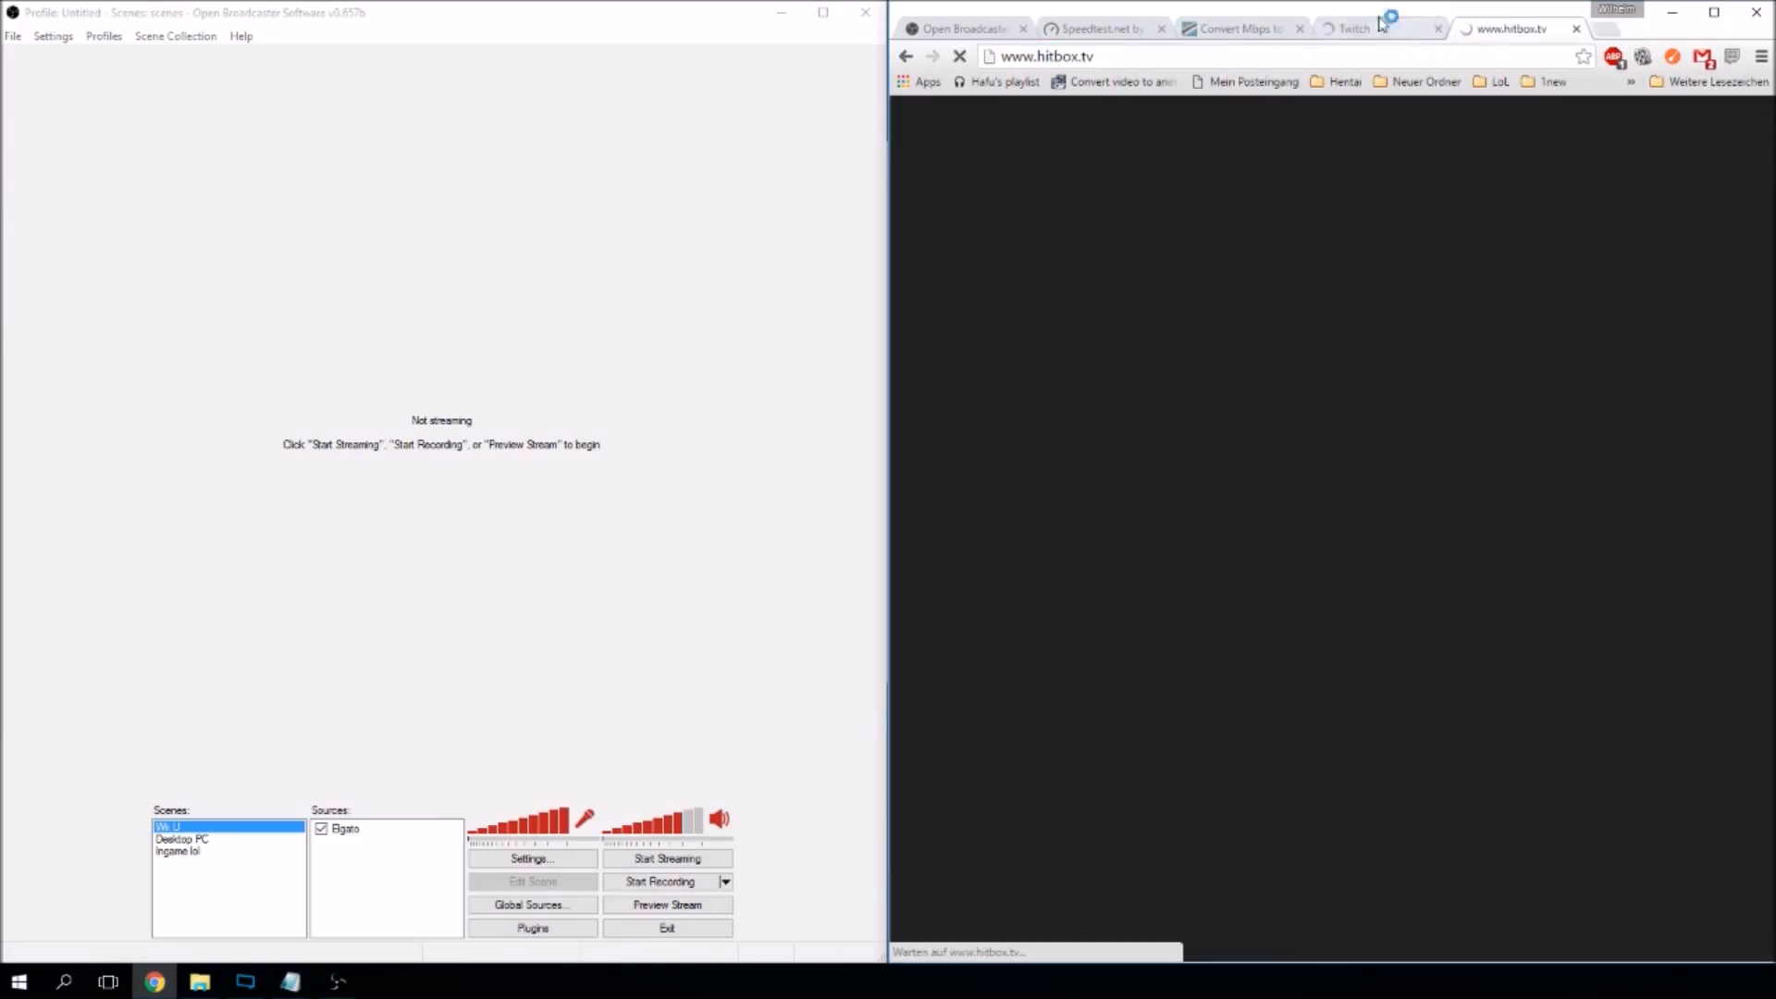
Return to the Twitch page and log out of the current account.
{"action": "left_click", "coordinate": [1402, 26]}
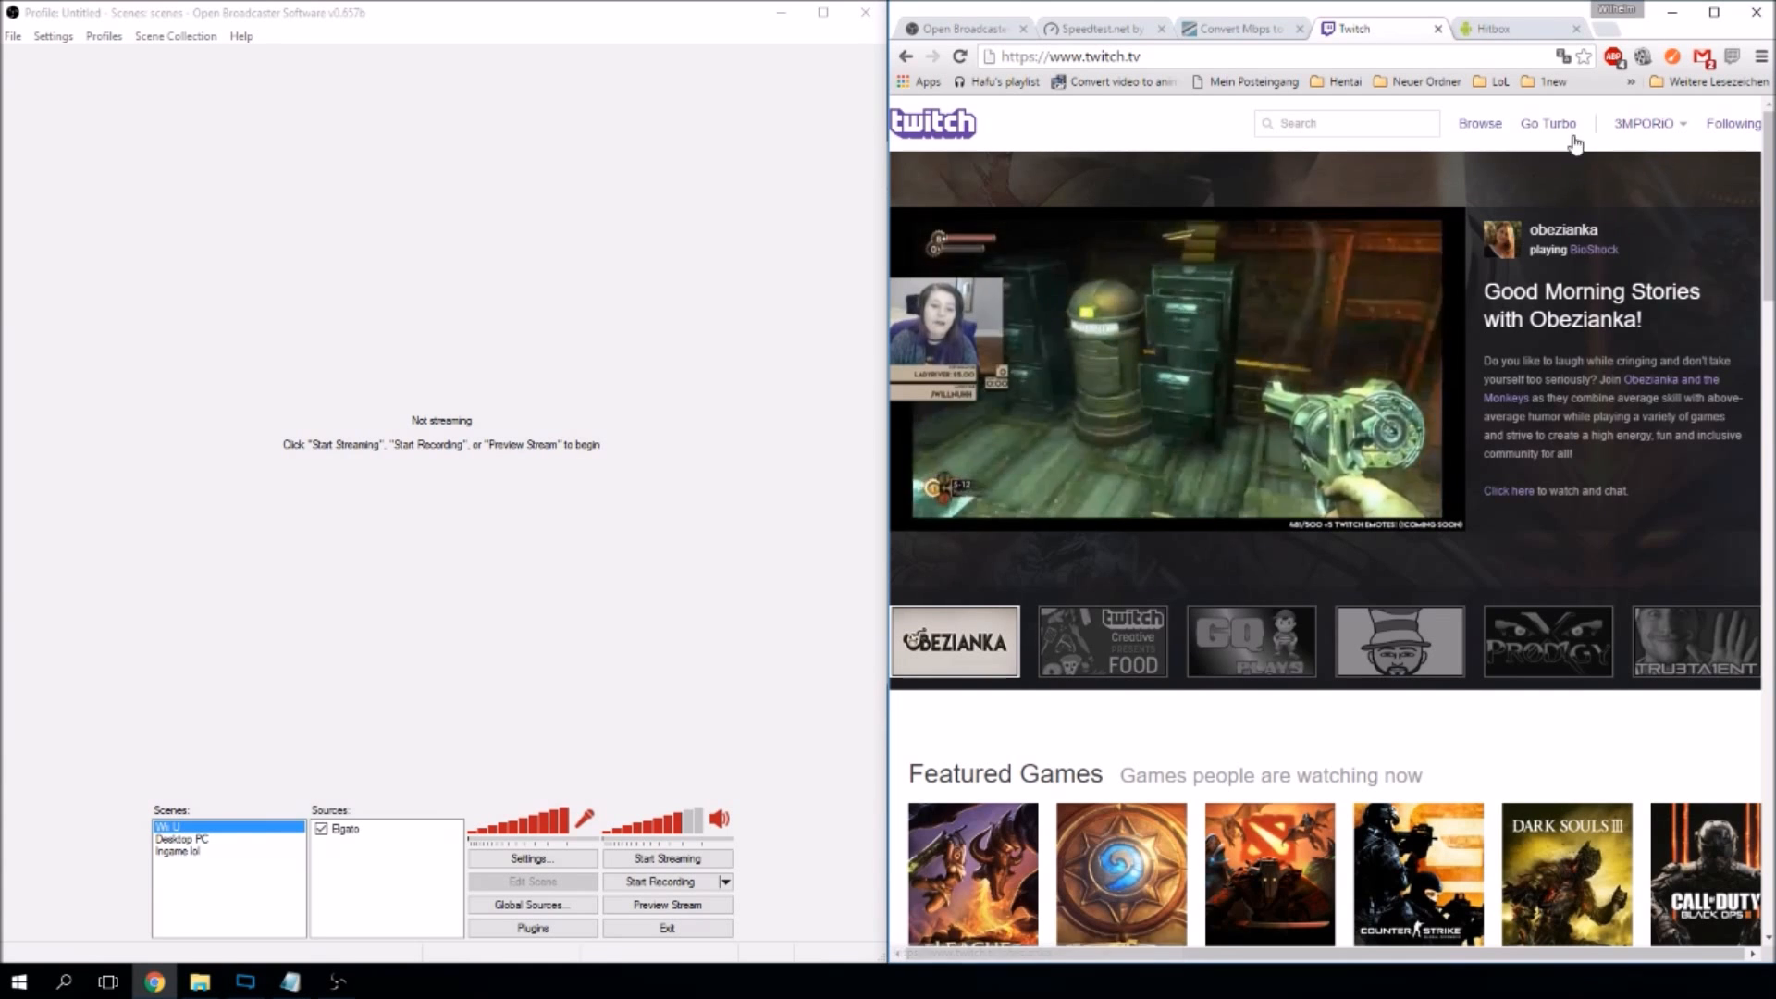
{"action": "left_click", "coordinate": [1669, 126]}
{"action": "left_click", "coordinate": [1609, 351]}
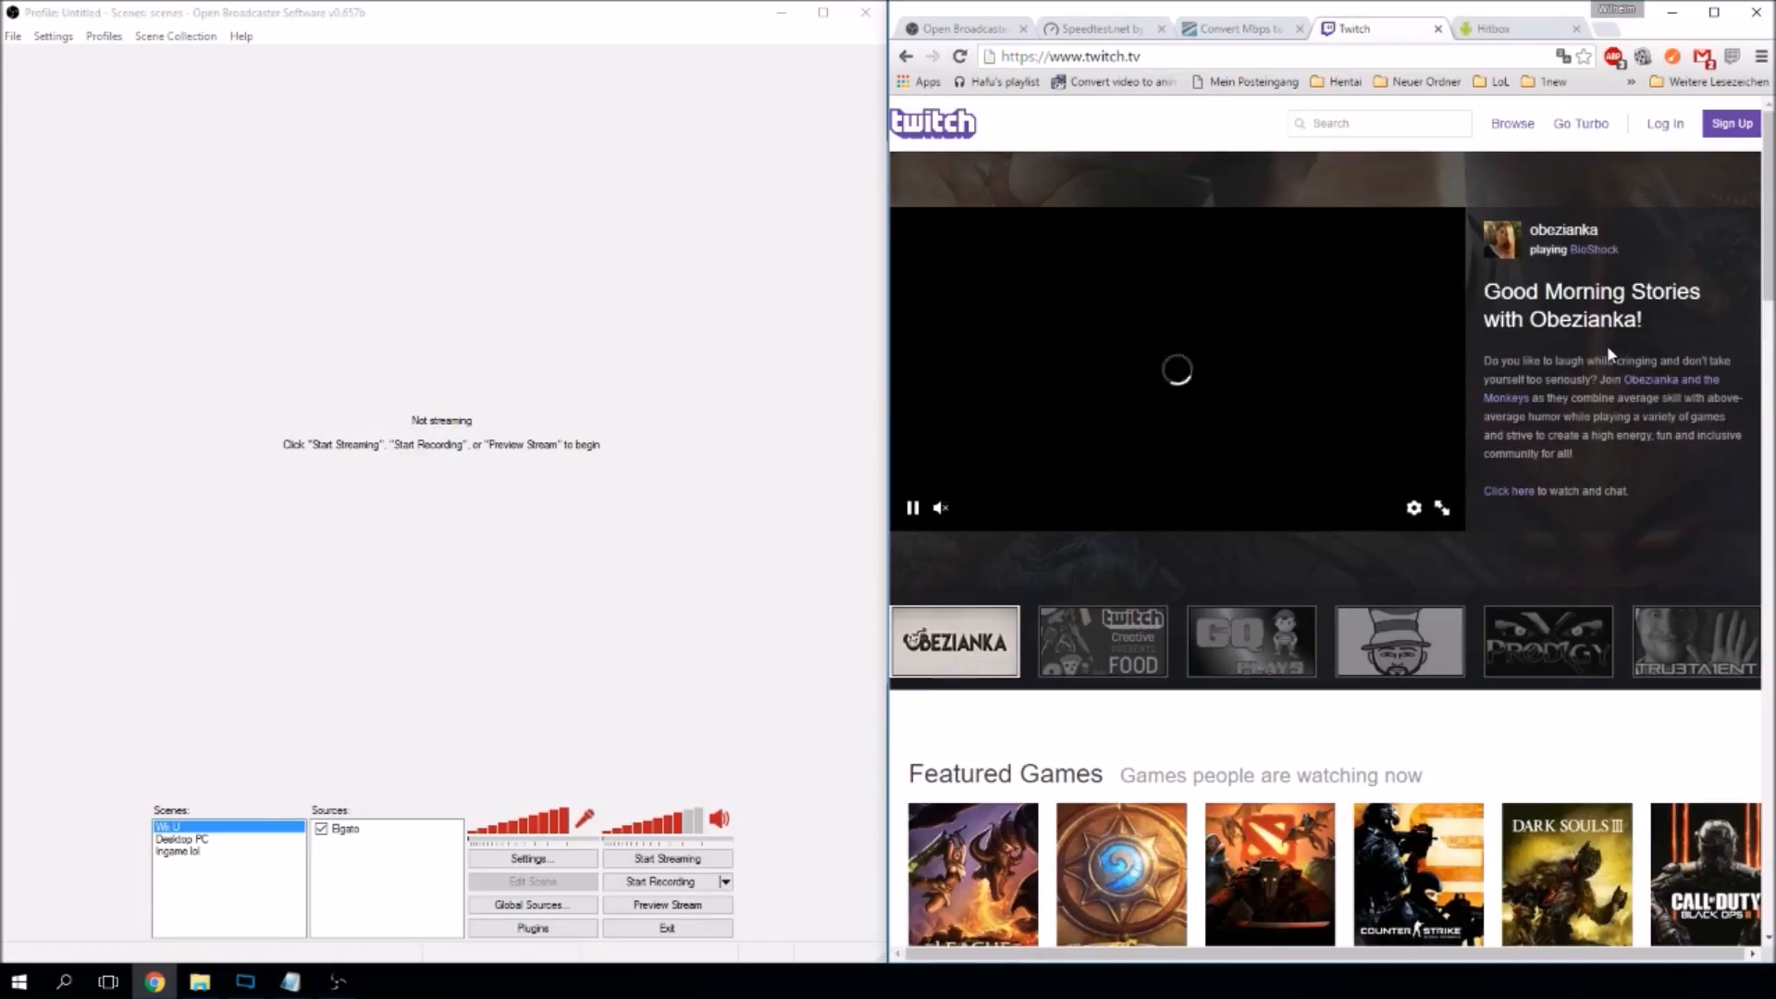
Look at the Twitch sign-up form and the hitbox home page, closing each one after viewing it.
{"action": "left_click", "coordinate": [1730, 123]}
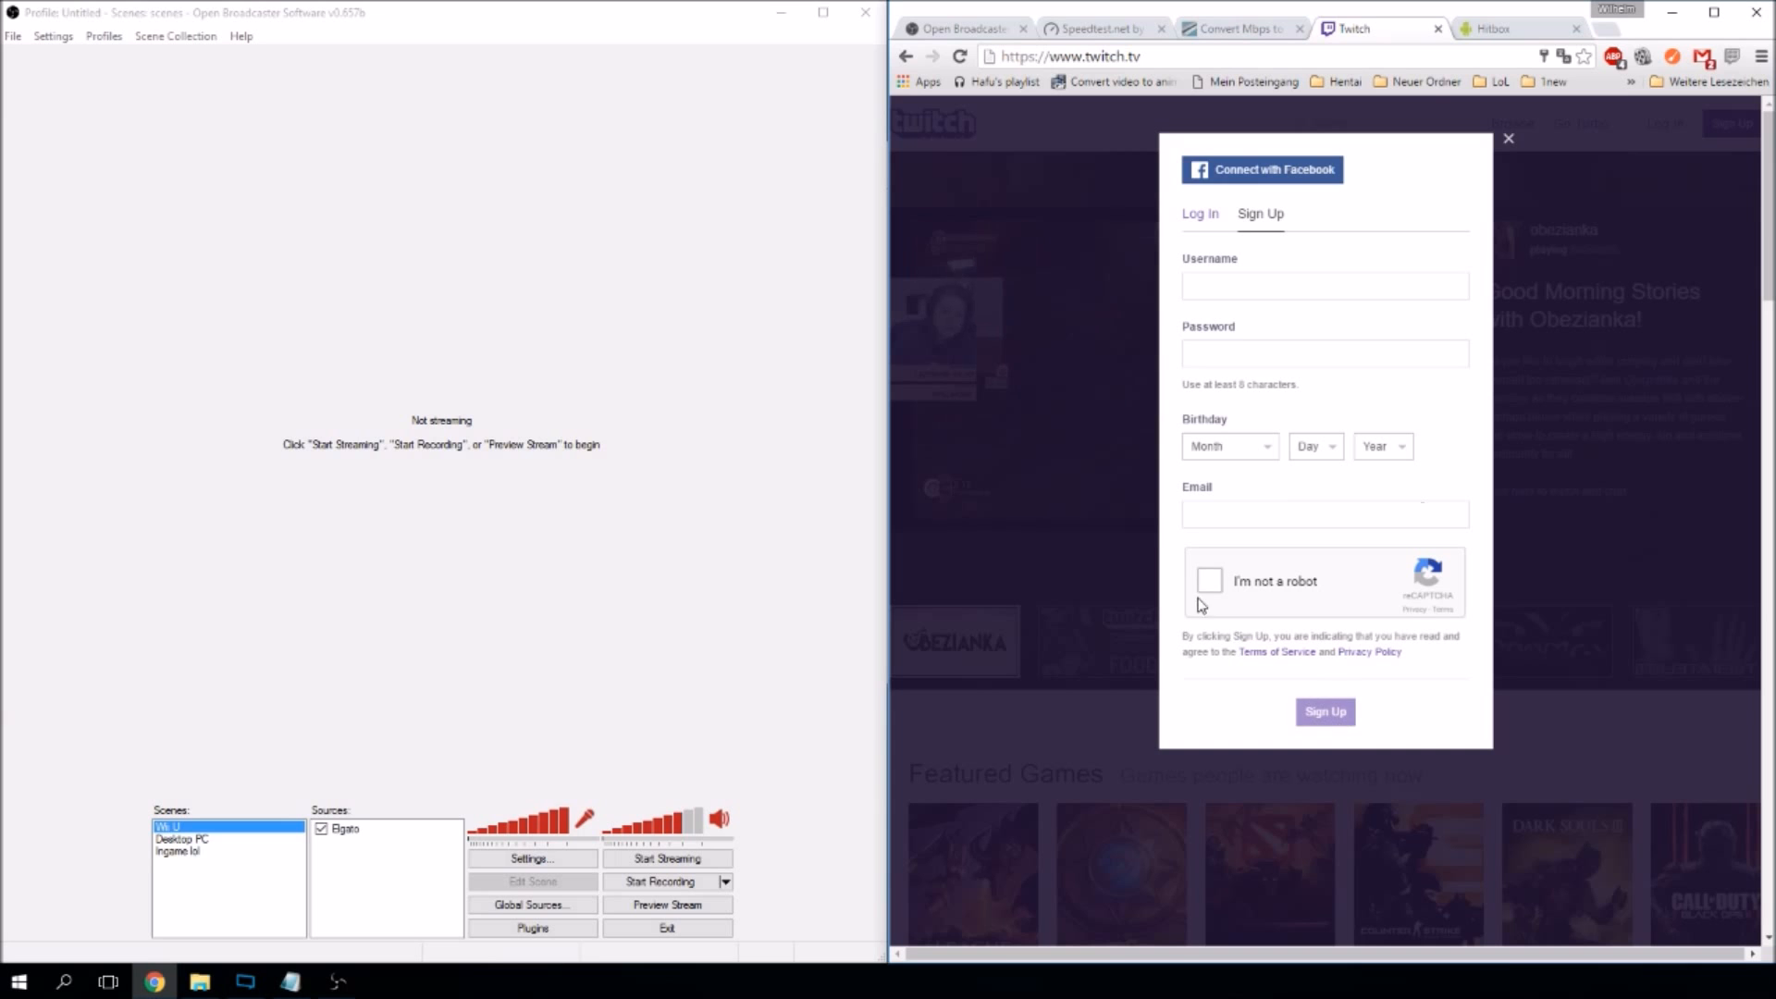
{"action": "left_click", "coordinate": [1506, 140]}
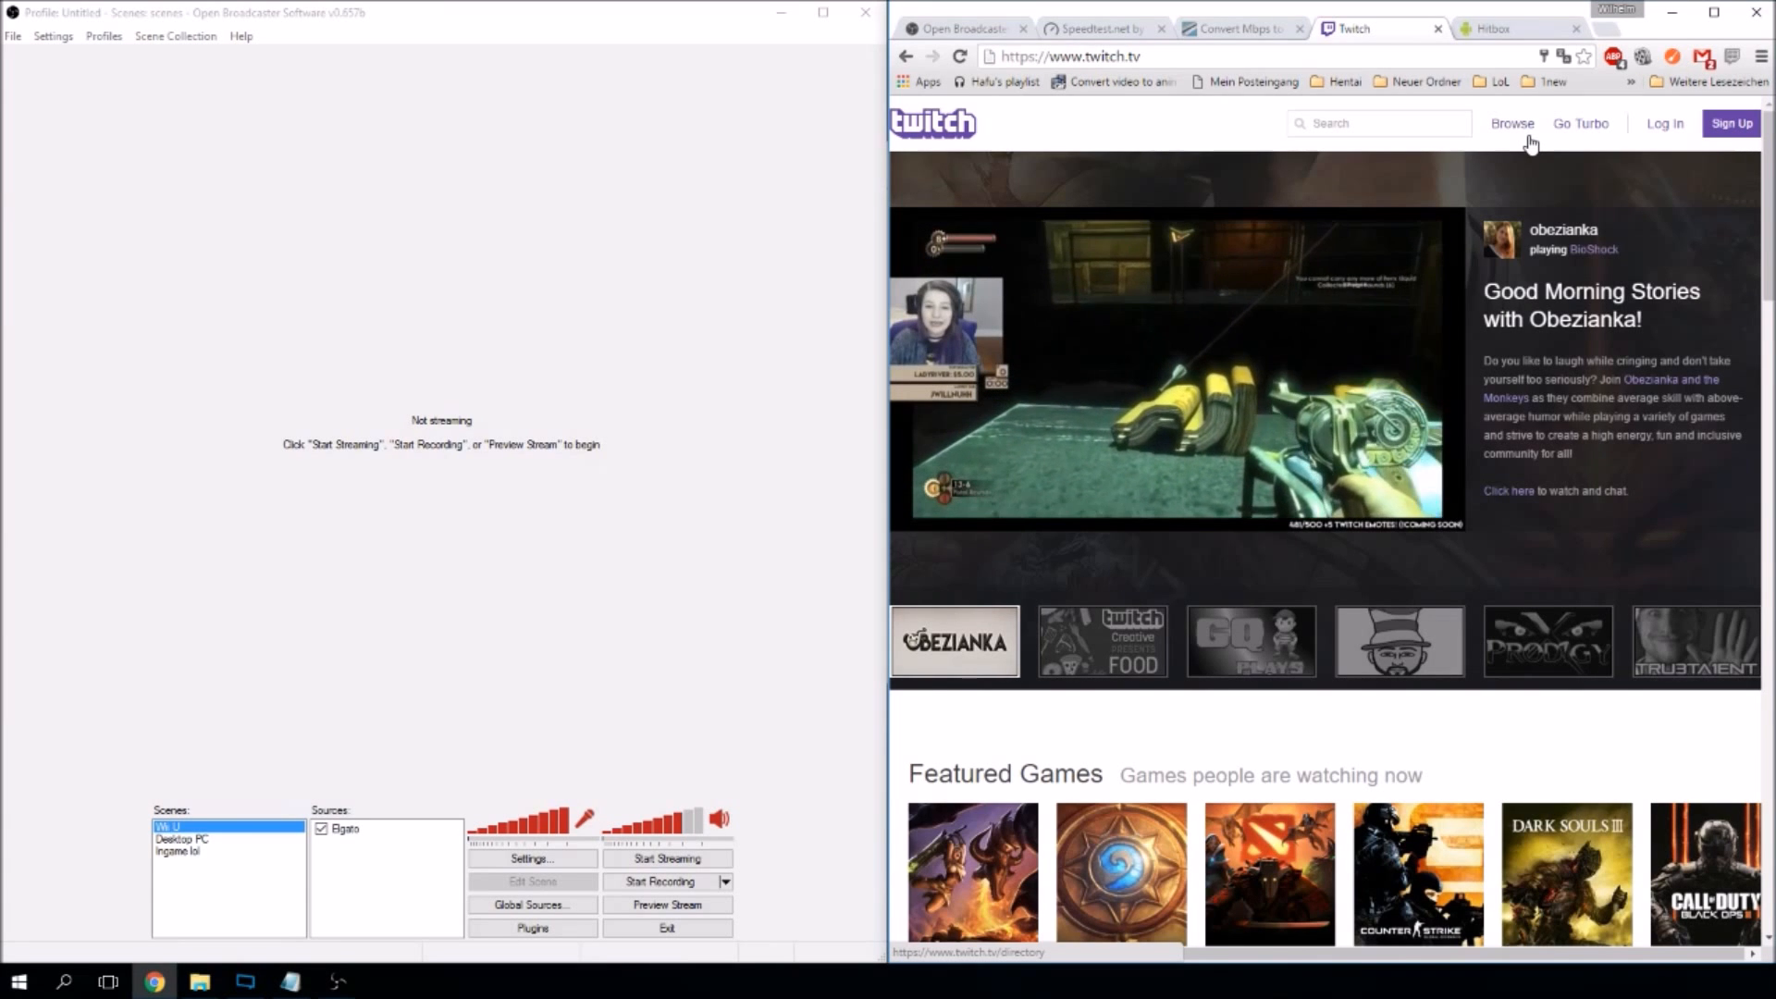
{"action": "left_click", "coordinate": [1521, 28]}
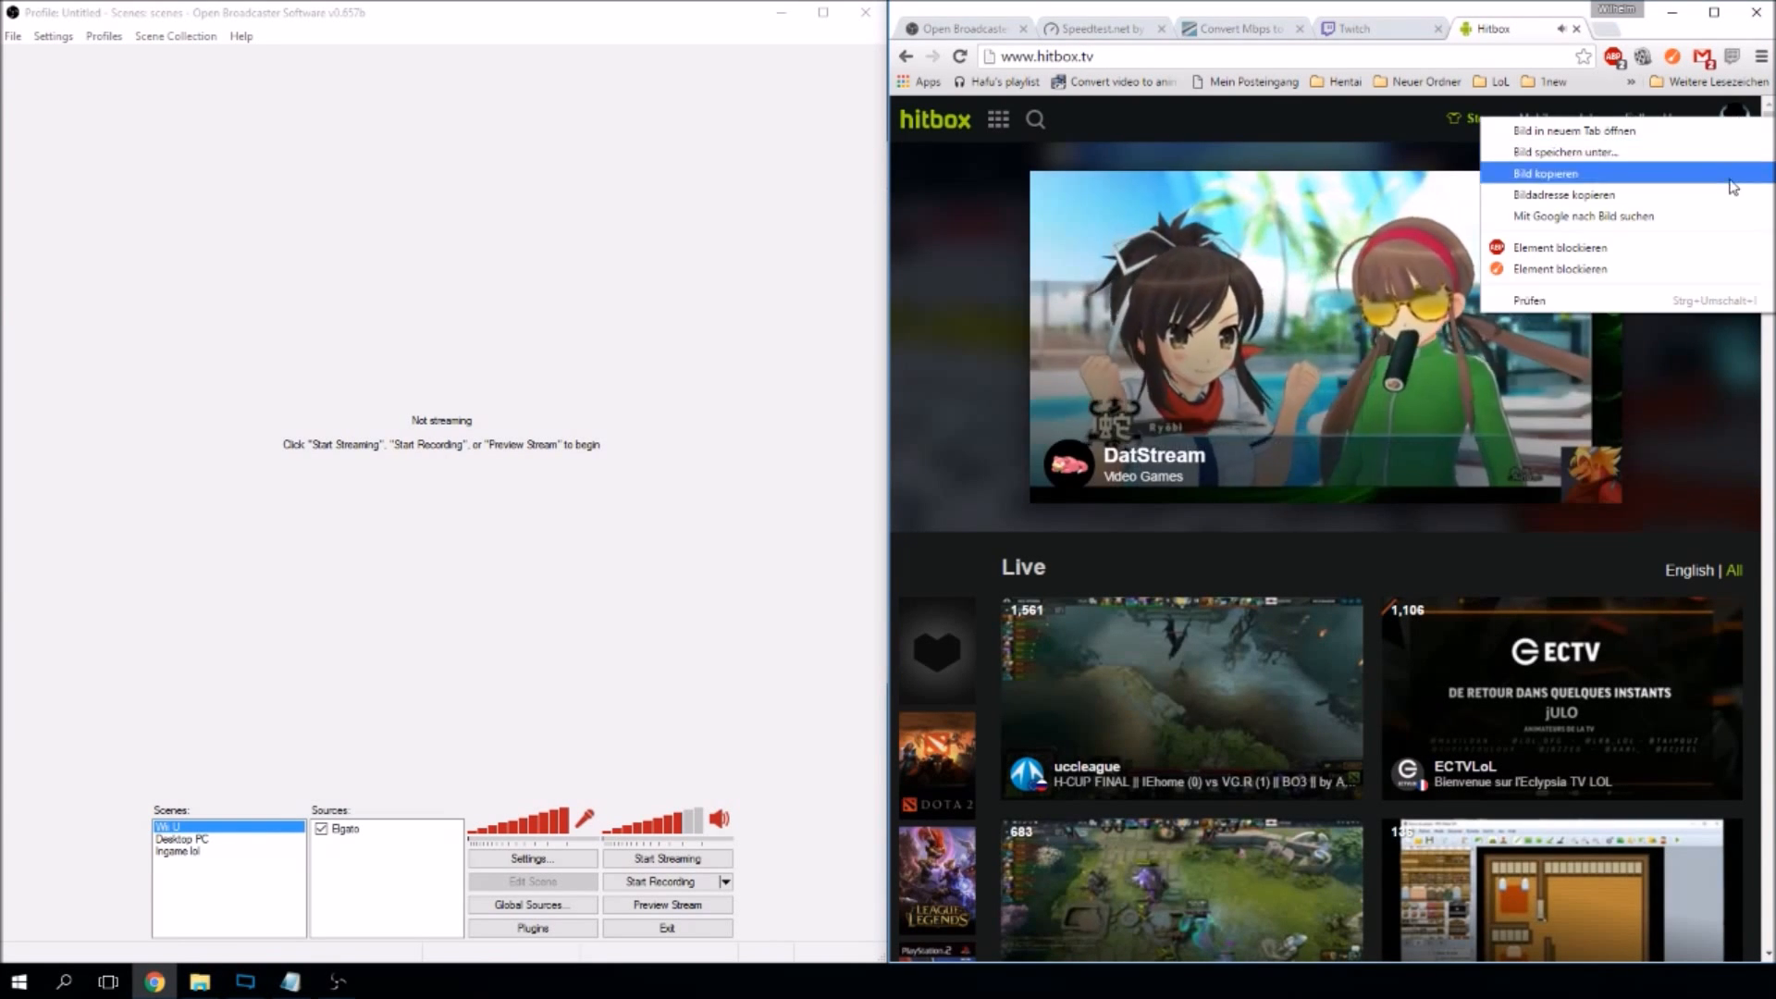
{"action": "left_click", "coordinate": [1576, 28]}
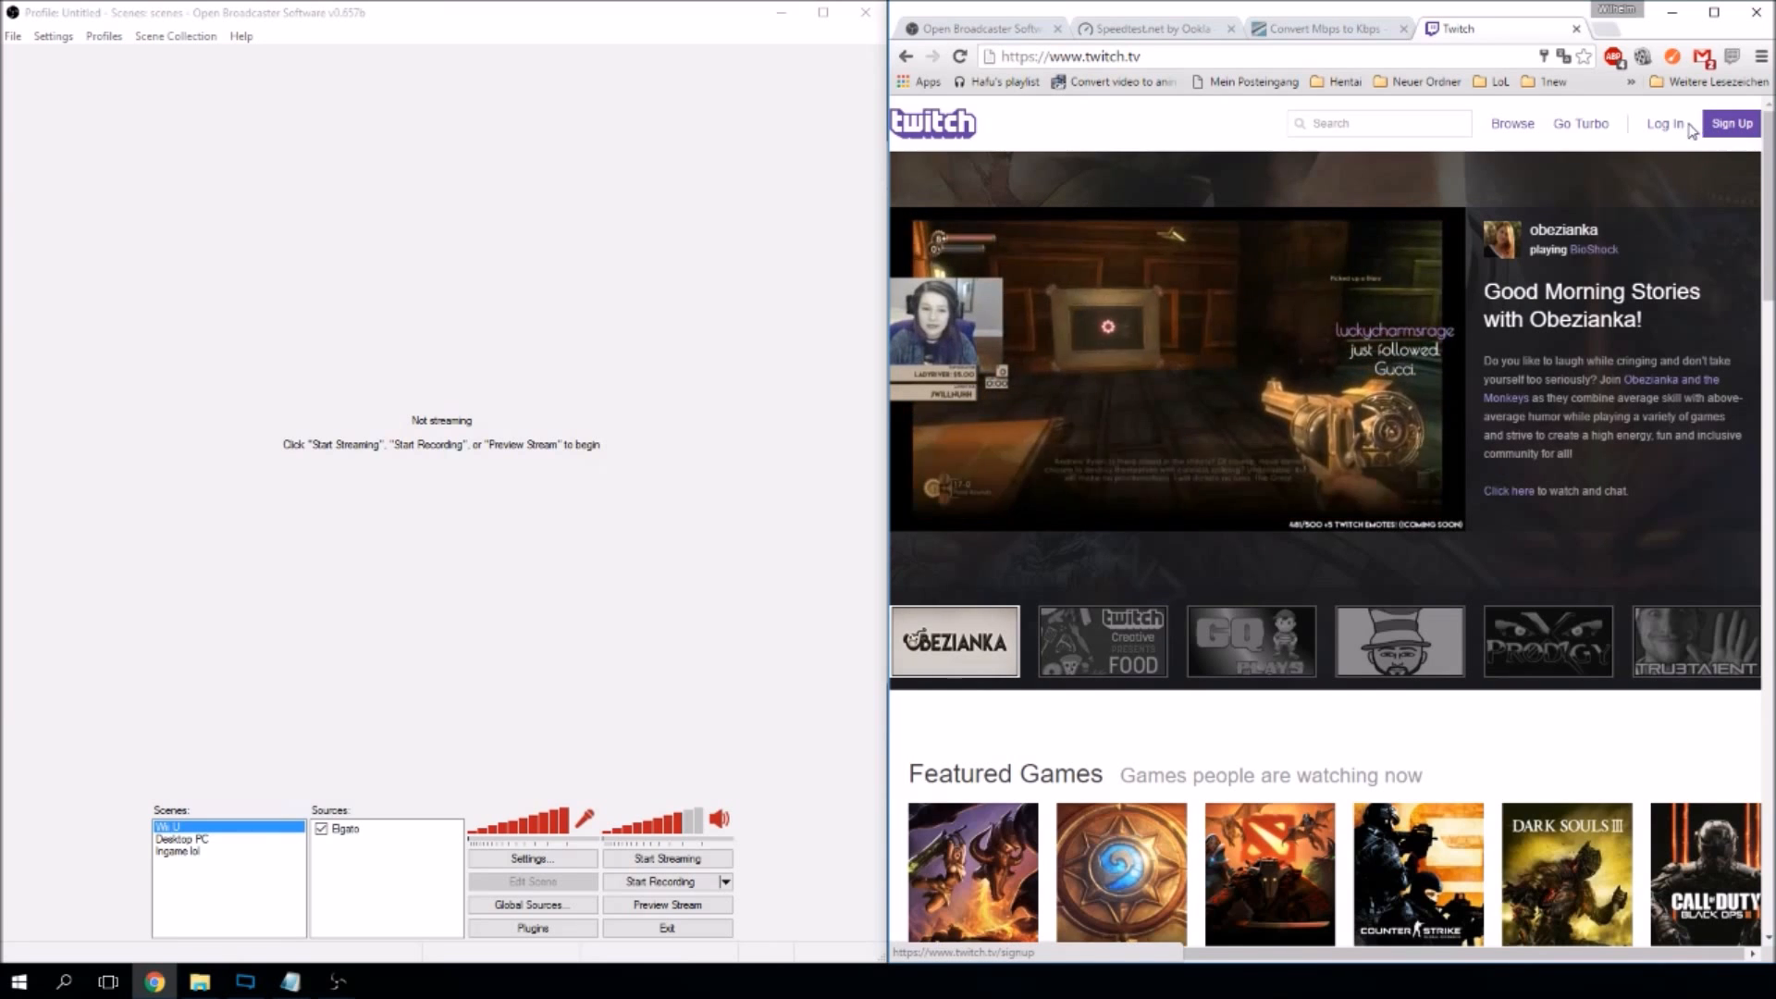
Log in to Twitch with the account's username and password.
{"action": "left_click", "coordinate": [1665, 124]}
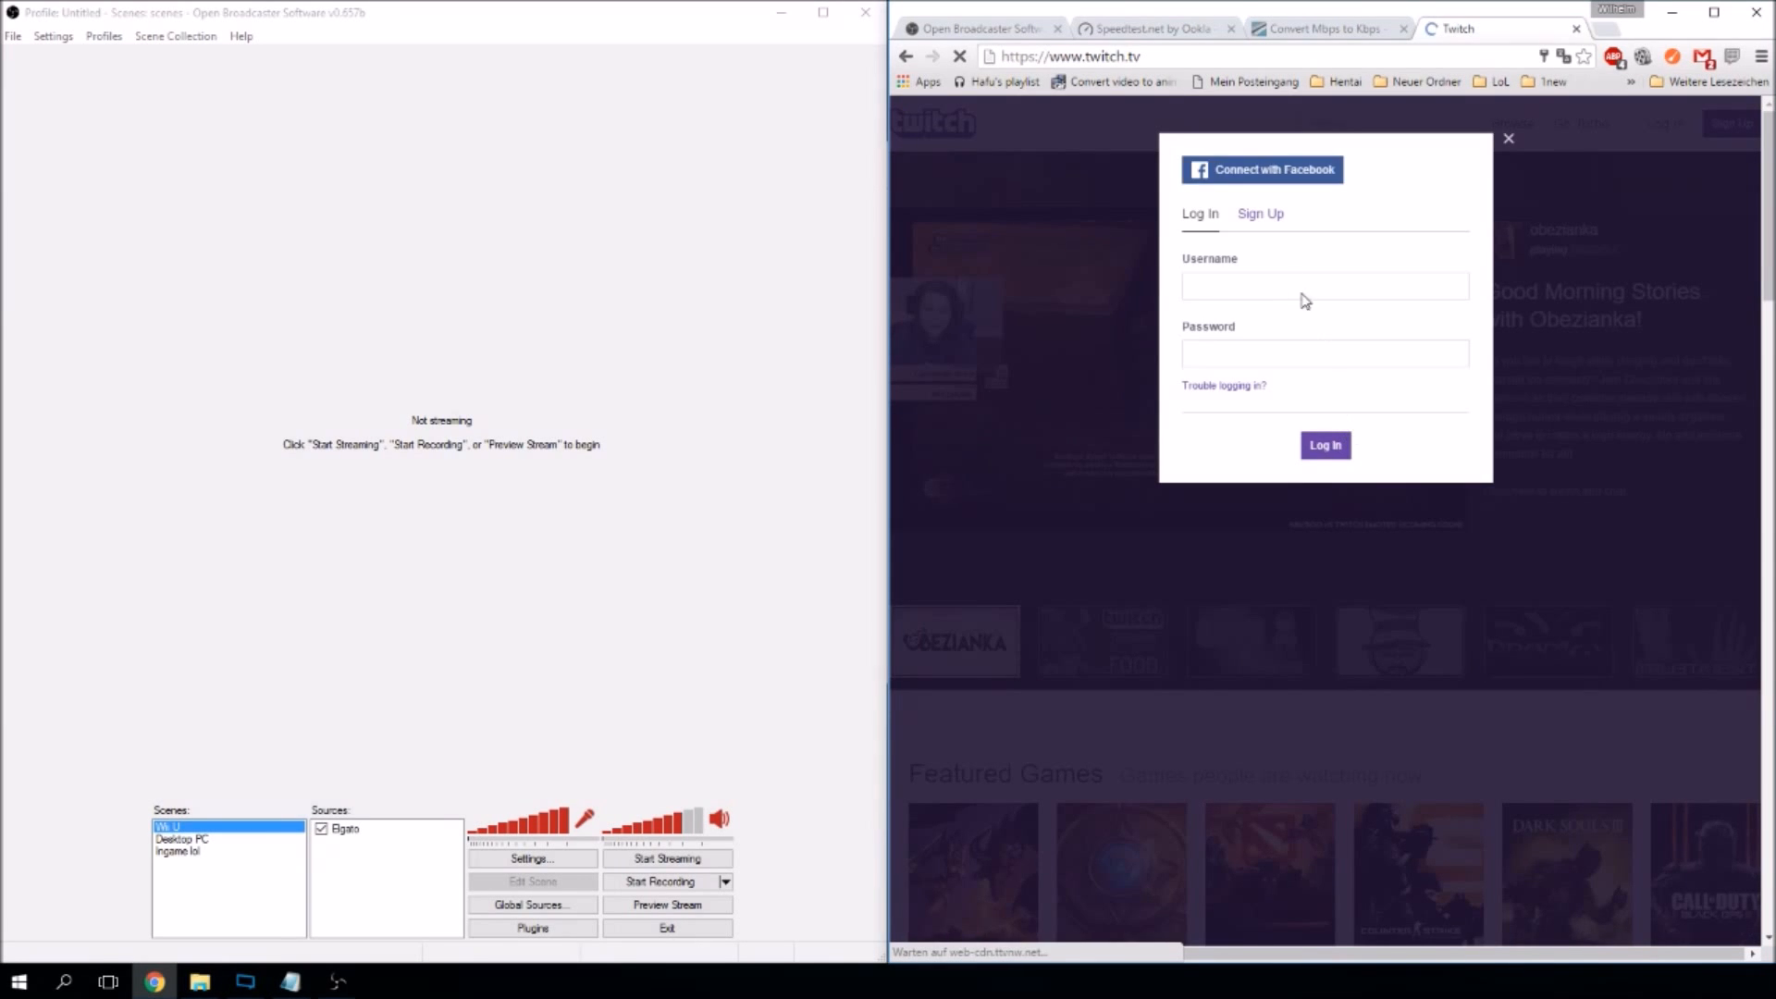
{"action": "left_click", "coordinate": [1264, 282]}
{"action": "left_click", "coordinate": [1249, 316]}
{"action": "left_click", "coordinate": [1326, 446]}
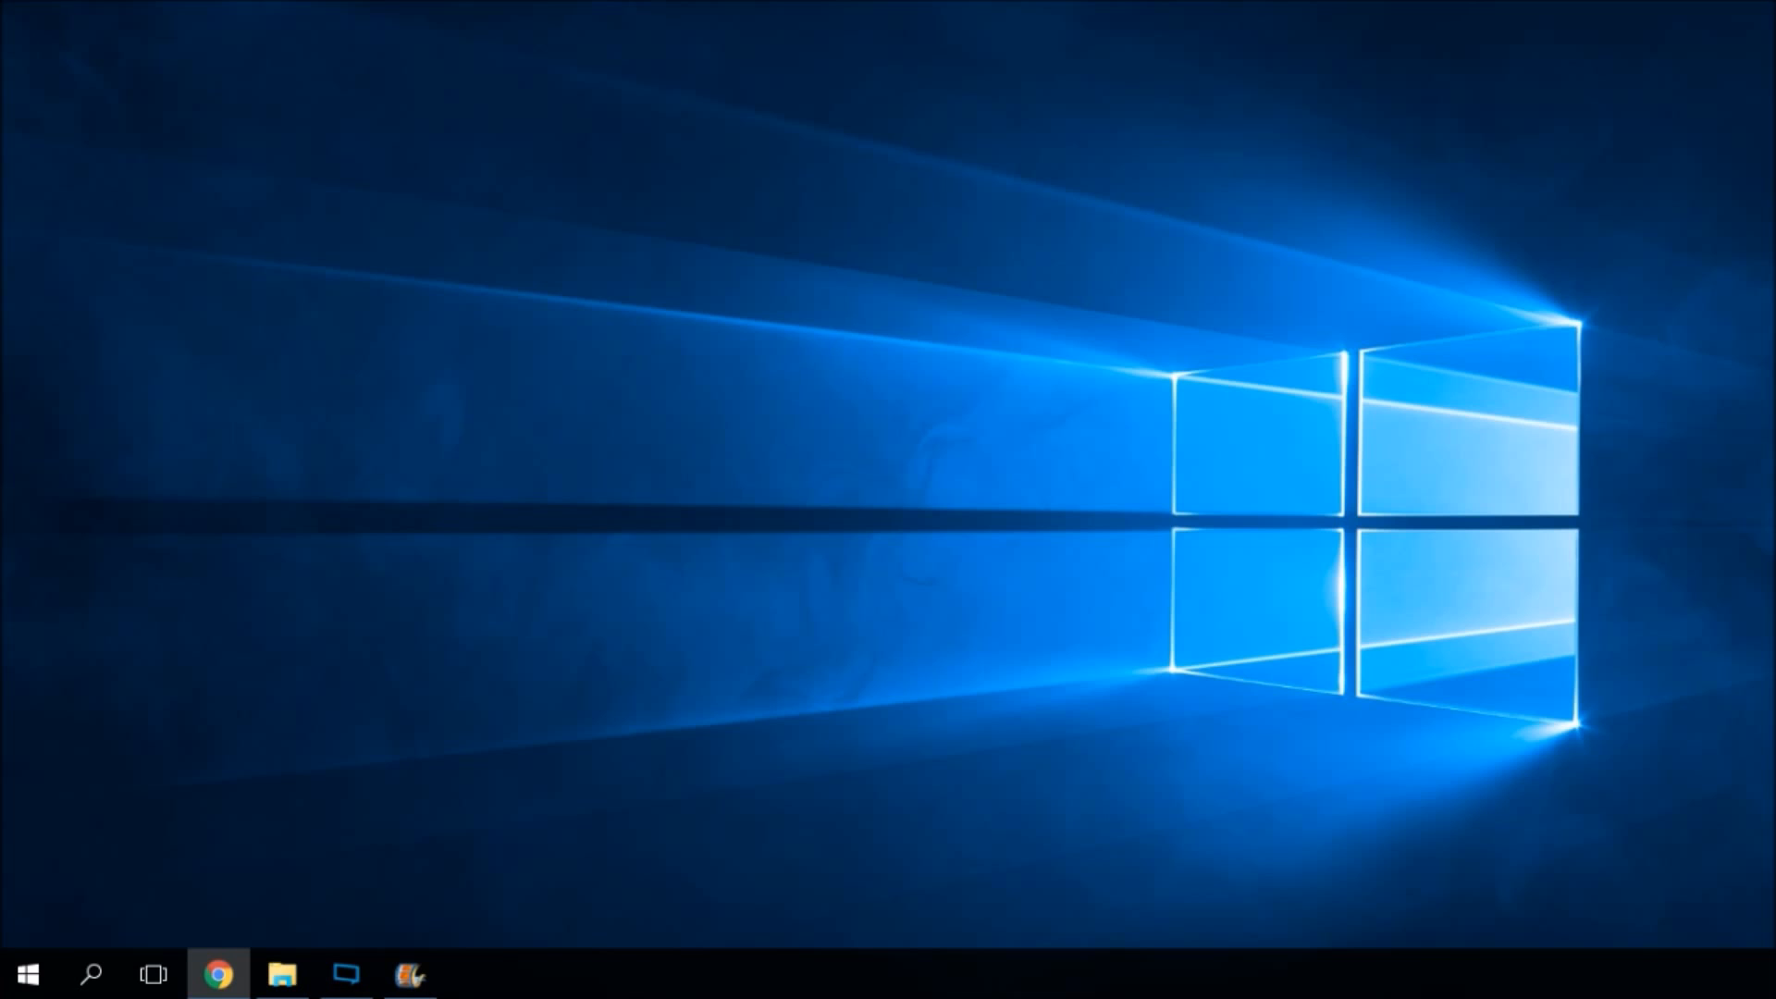
Go back to the twitch.tv home page and open the channel's Dashboard from the account options.
{"action": "left_click_drag", "start_coordinate": [0, 176], "coordinate": [902, 0]}
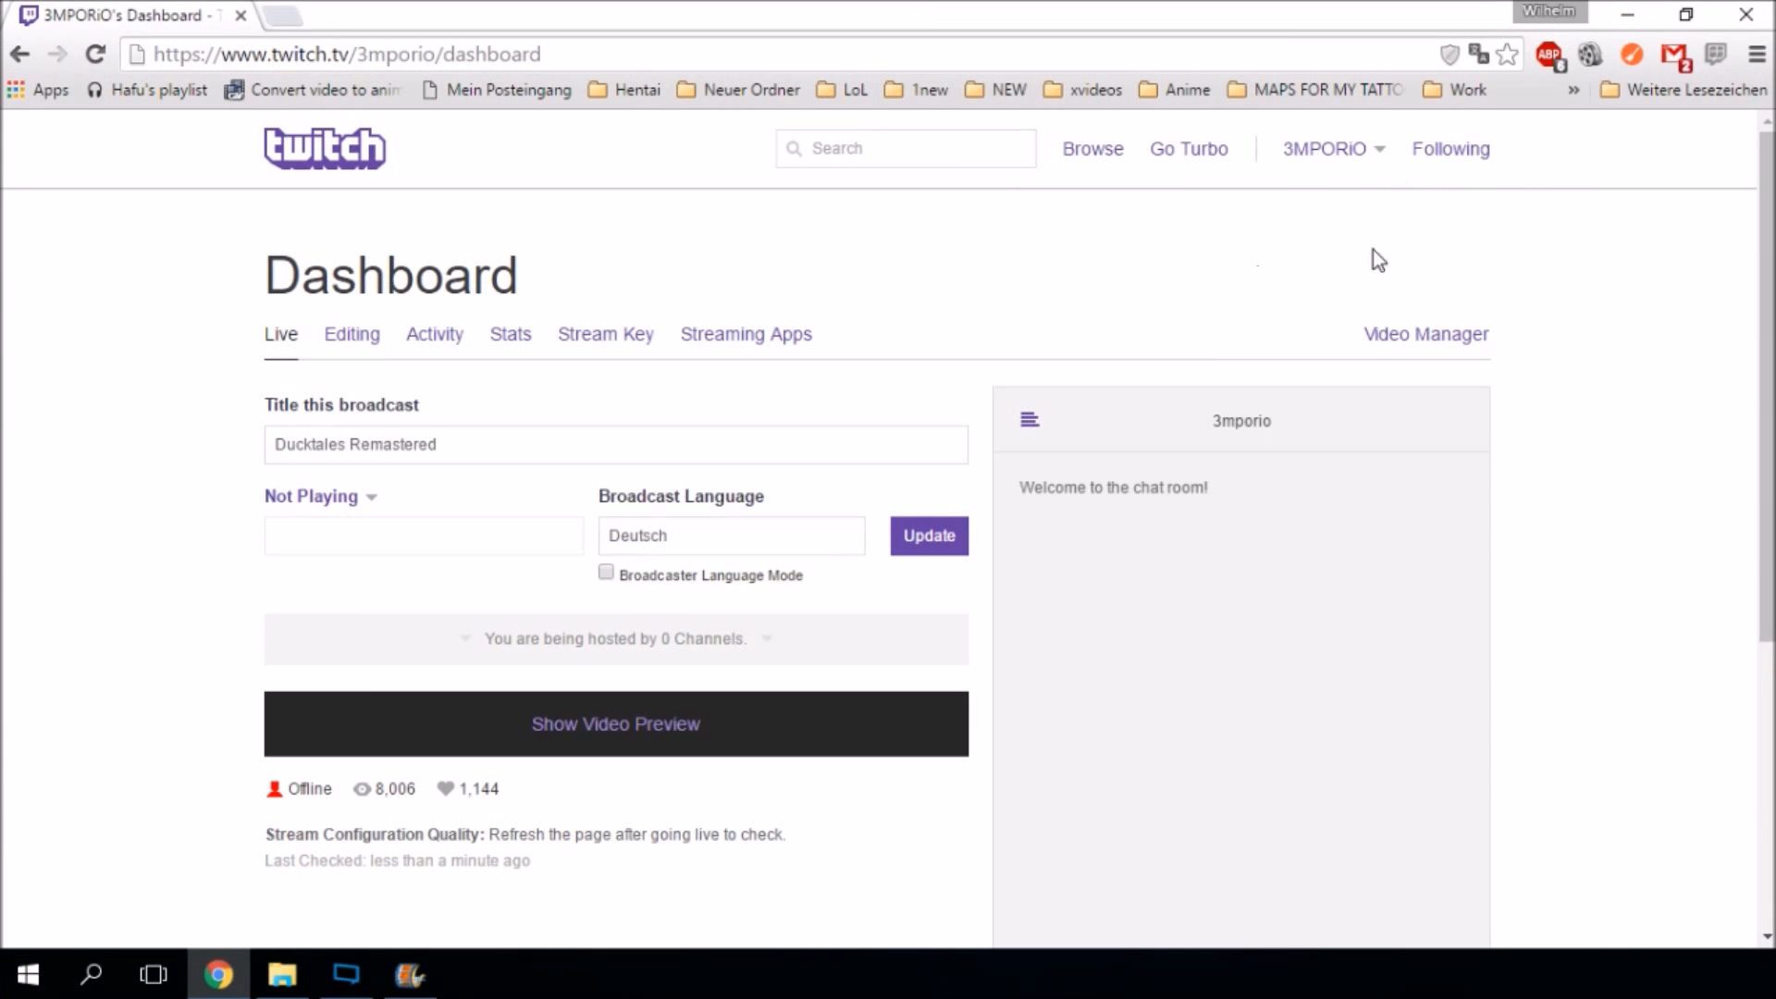
{"action": "left_click", "coordinate": [1364, 157]}
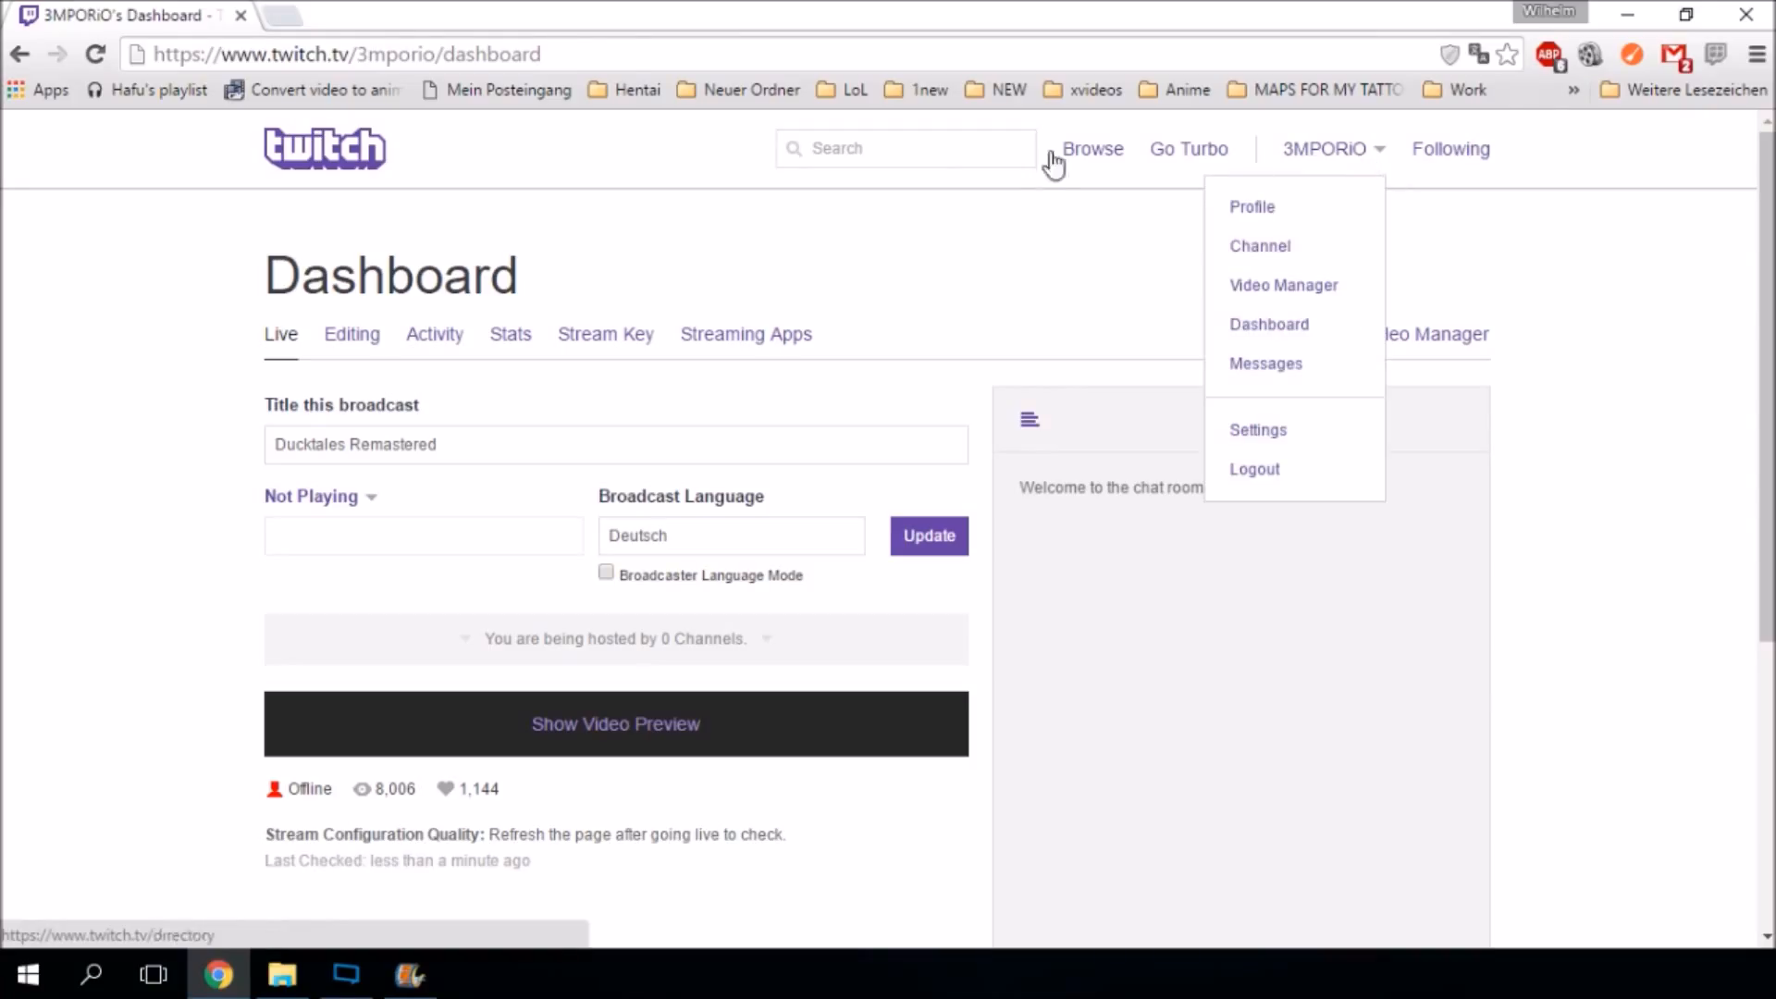
{"action": "left_click_drag", "start_coordinate": [626, 54], "coordinate": [357, 63]}
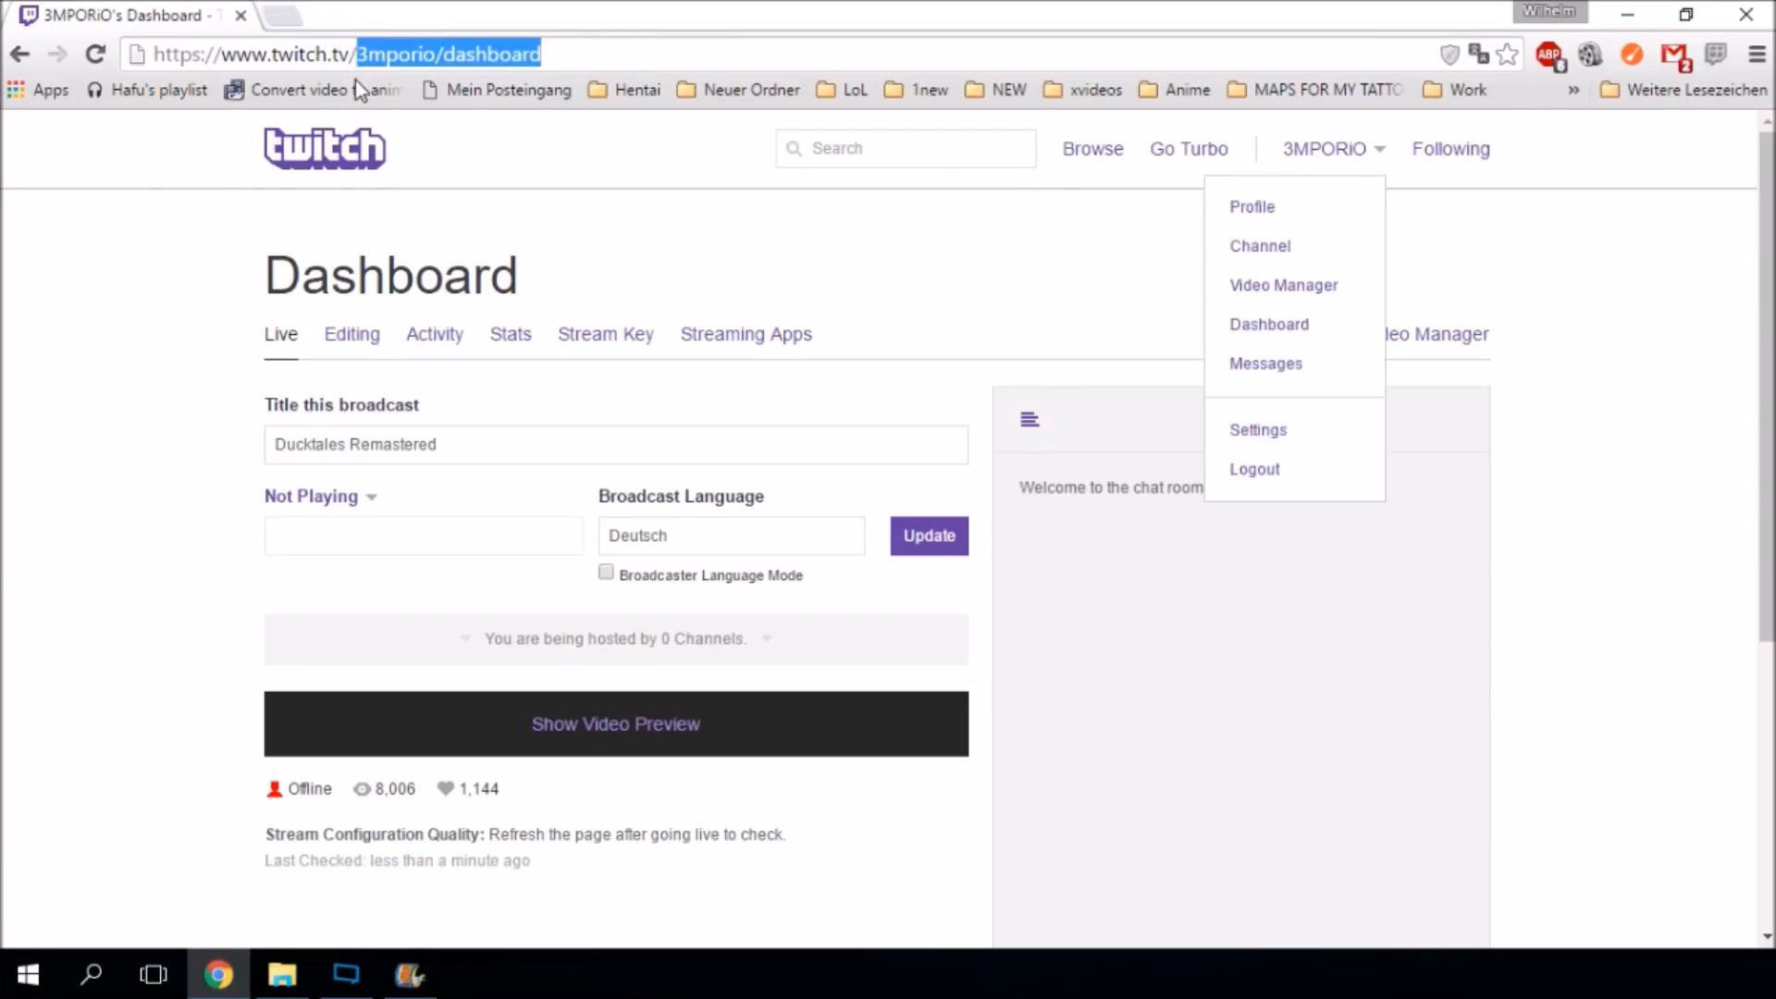
{"action": "key", "text": "BackSpace"}
{"action": "key", "text": "Return"}
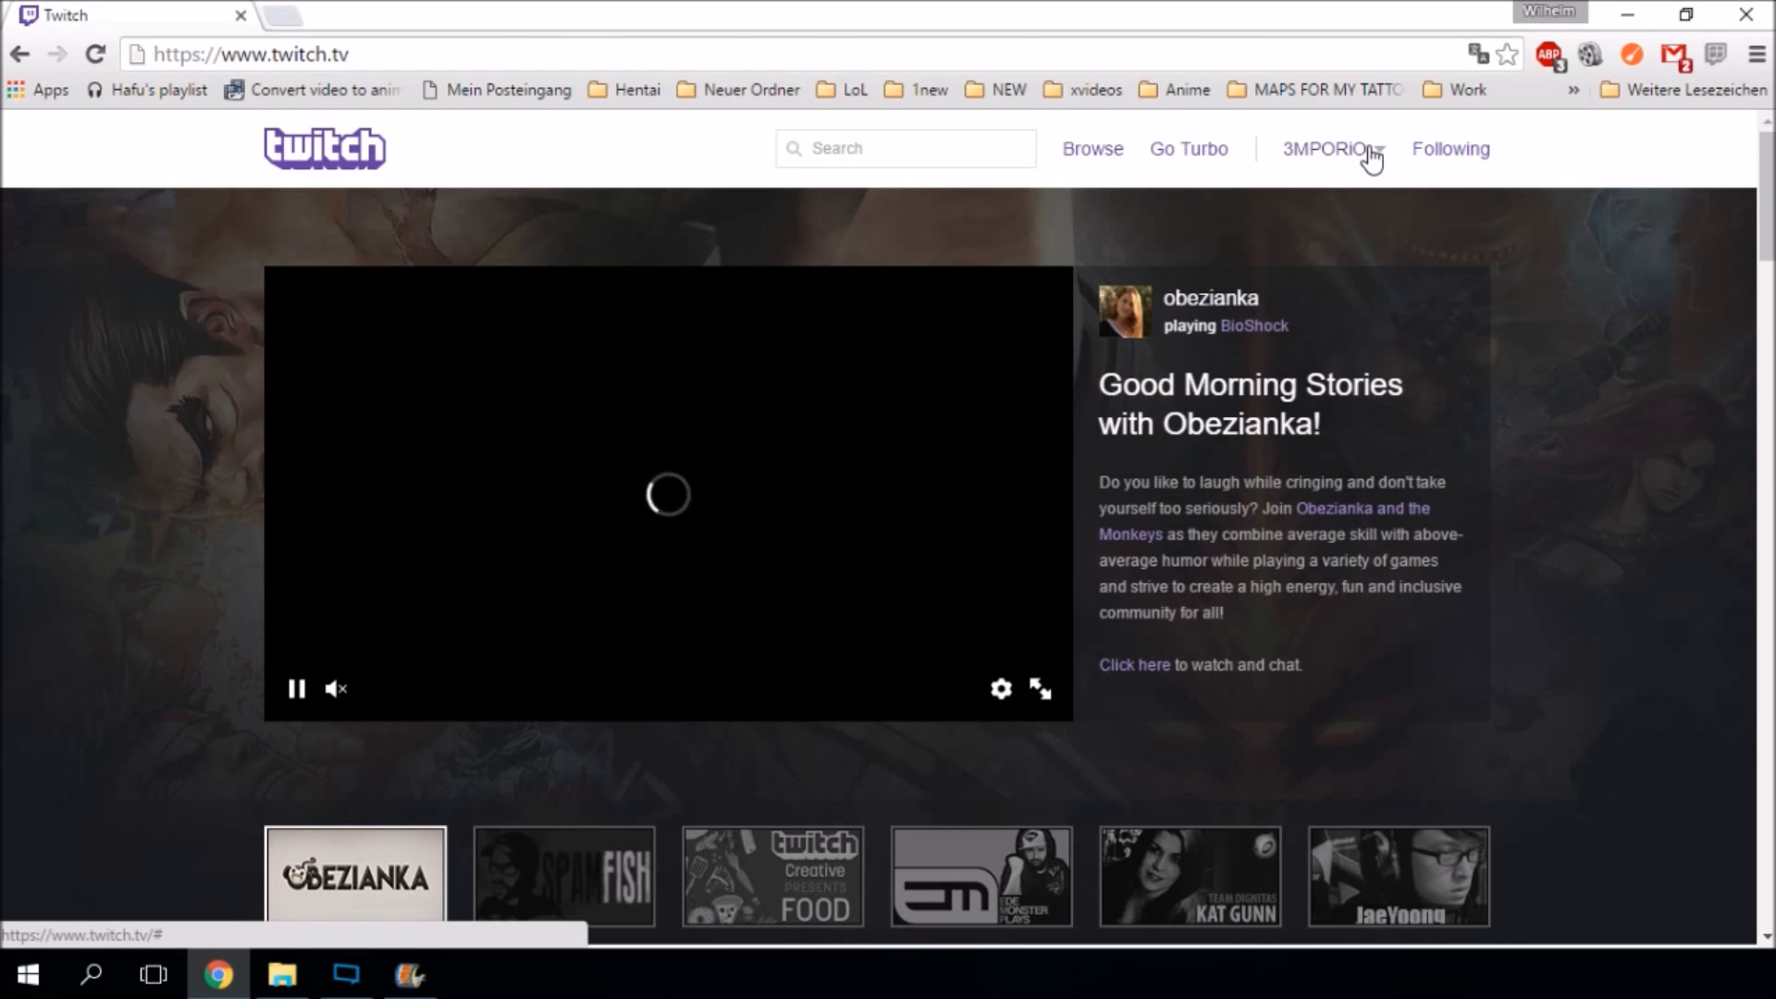
{"action": "left_click", "coordinate": [1371, 155]}
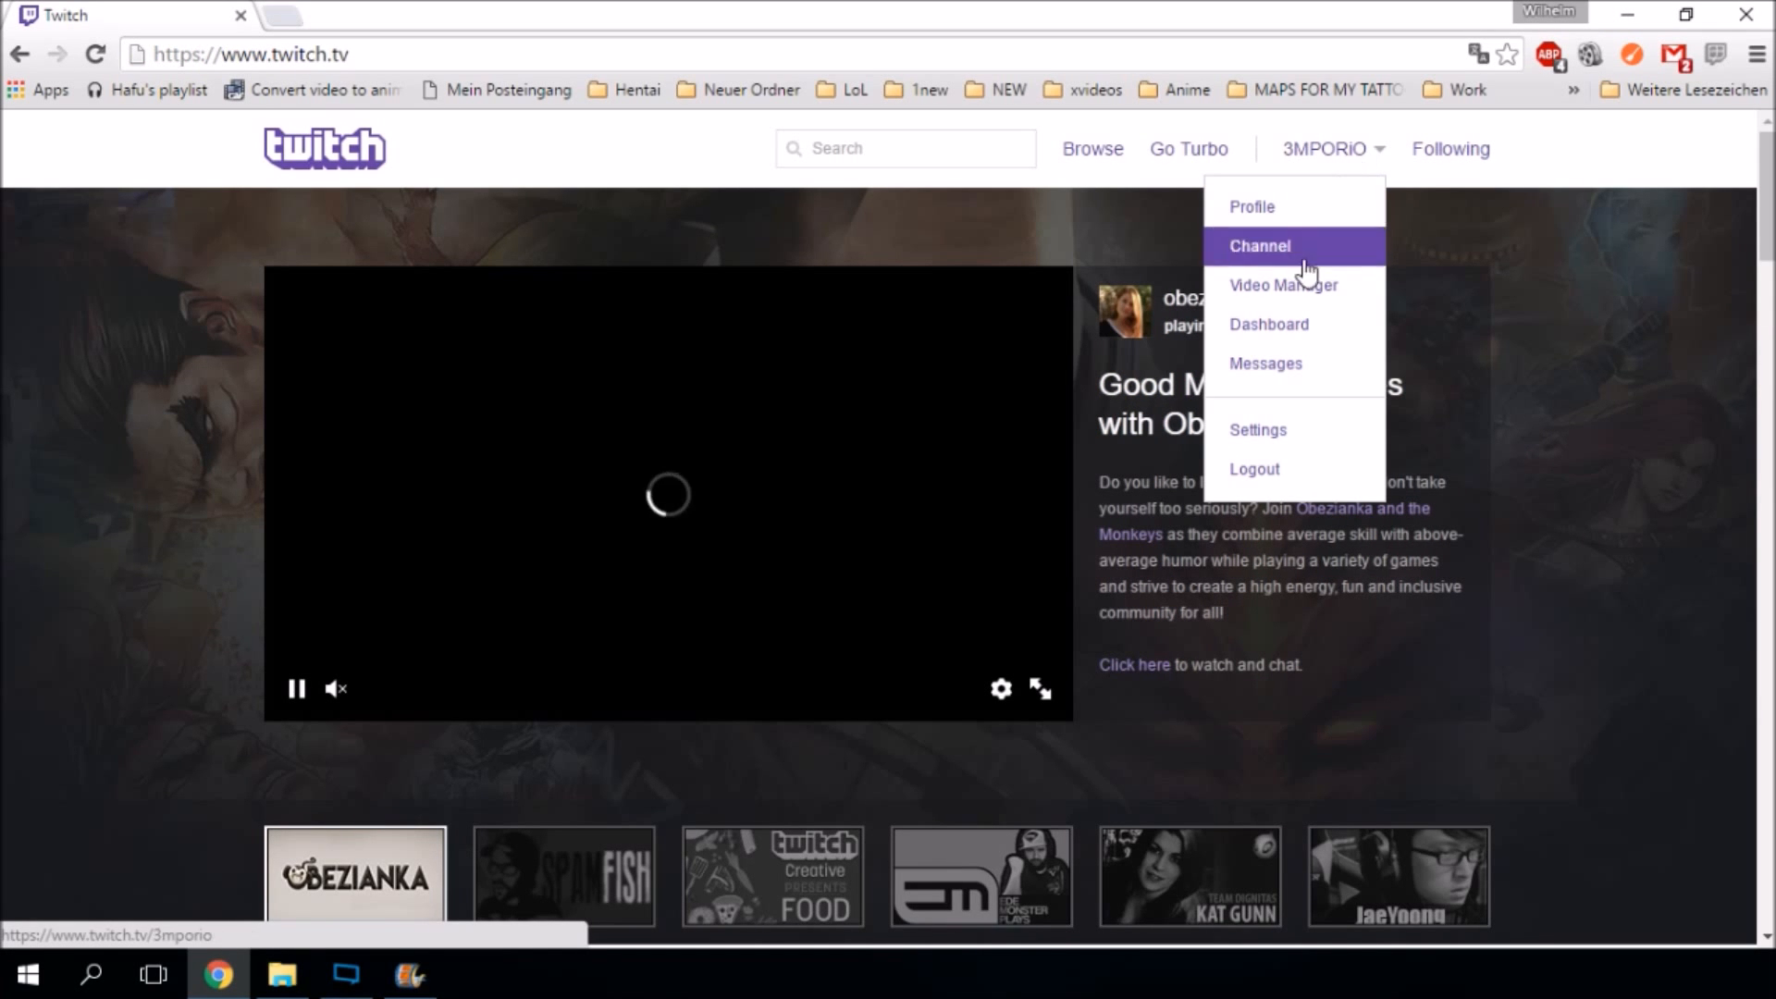
{"action": "left_click", "coordinate": [1300, 335]}
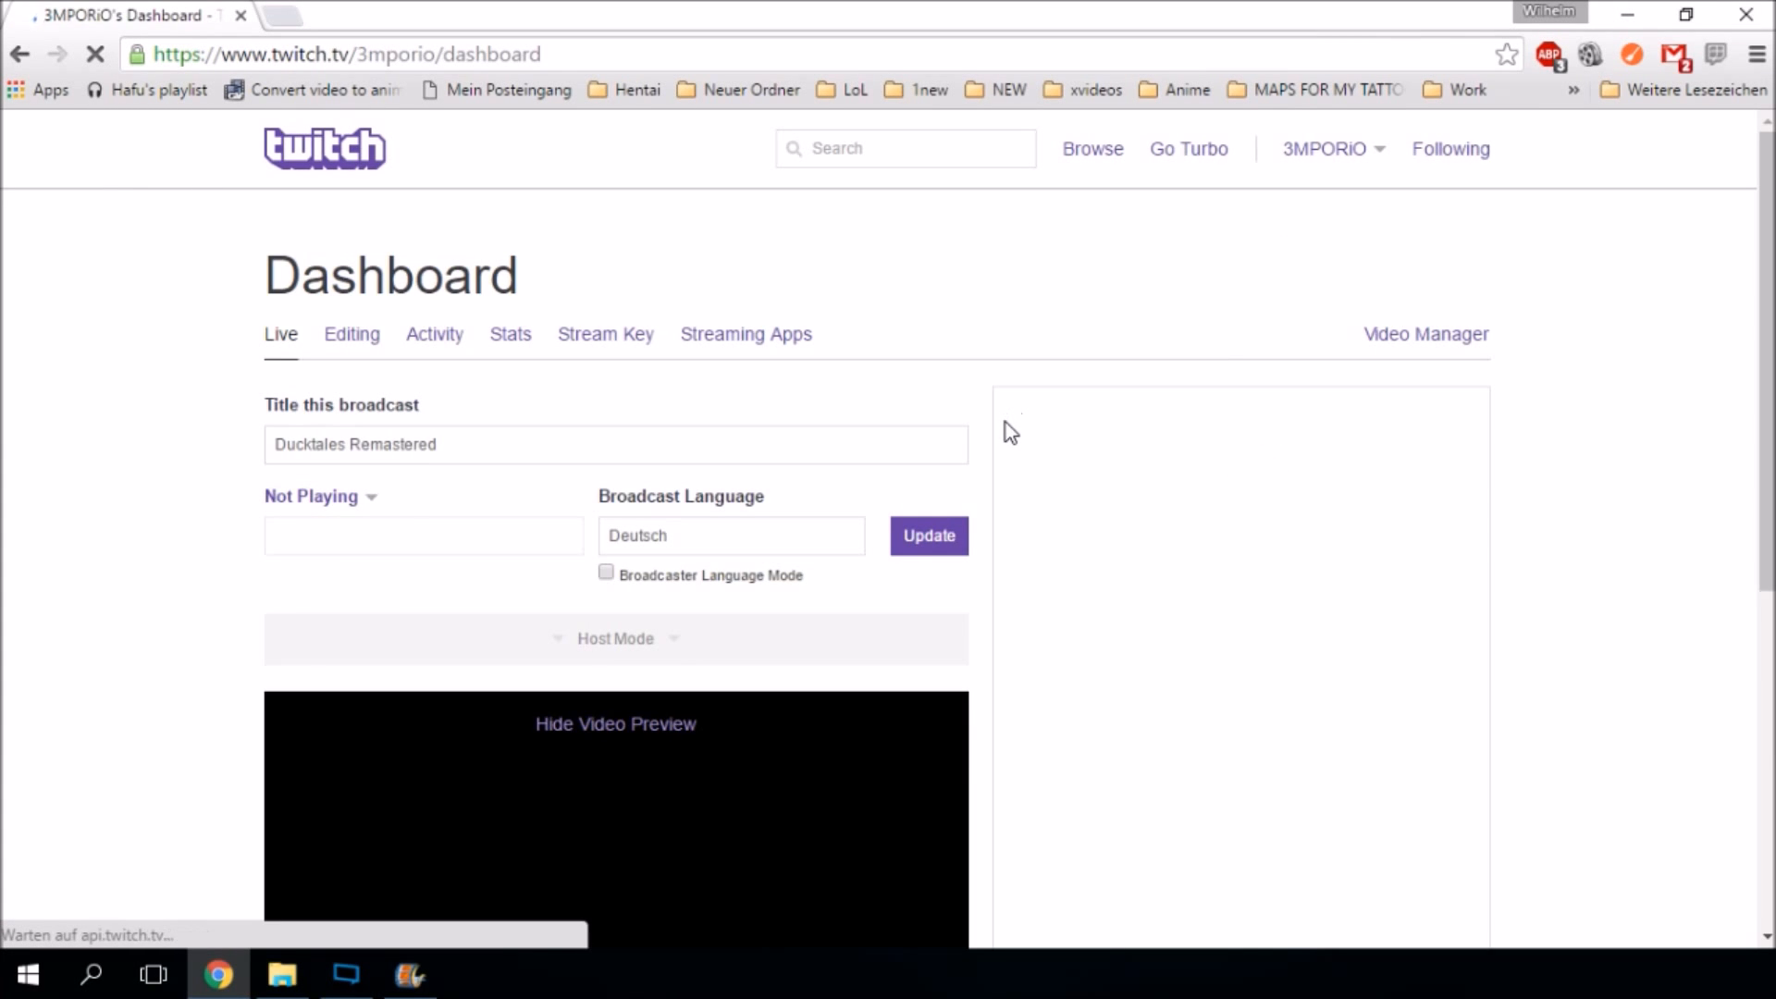
Look over the dashboard's live page, including the video preview, viewer statistics, chat box and chat options.
{"action": "scroll", "coordinate": [1006, 422], "scroll_direction": "down", "scroll_amount": 4}
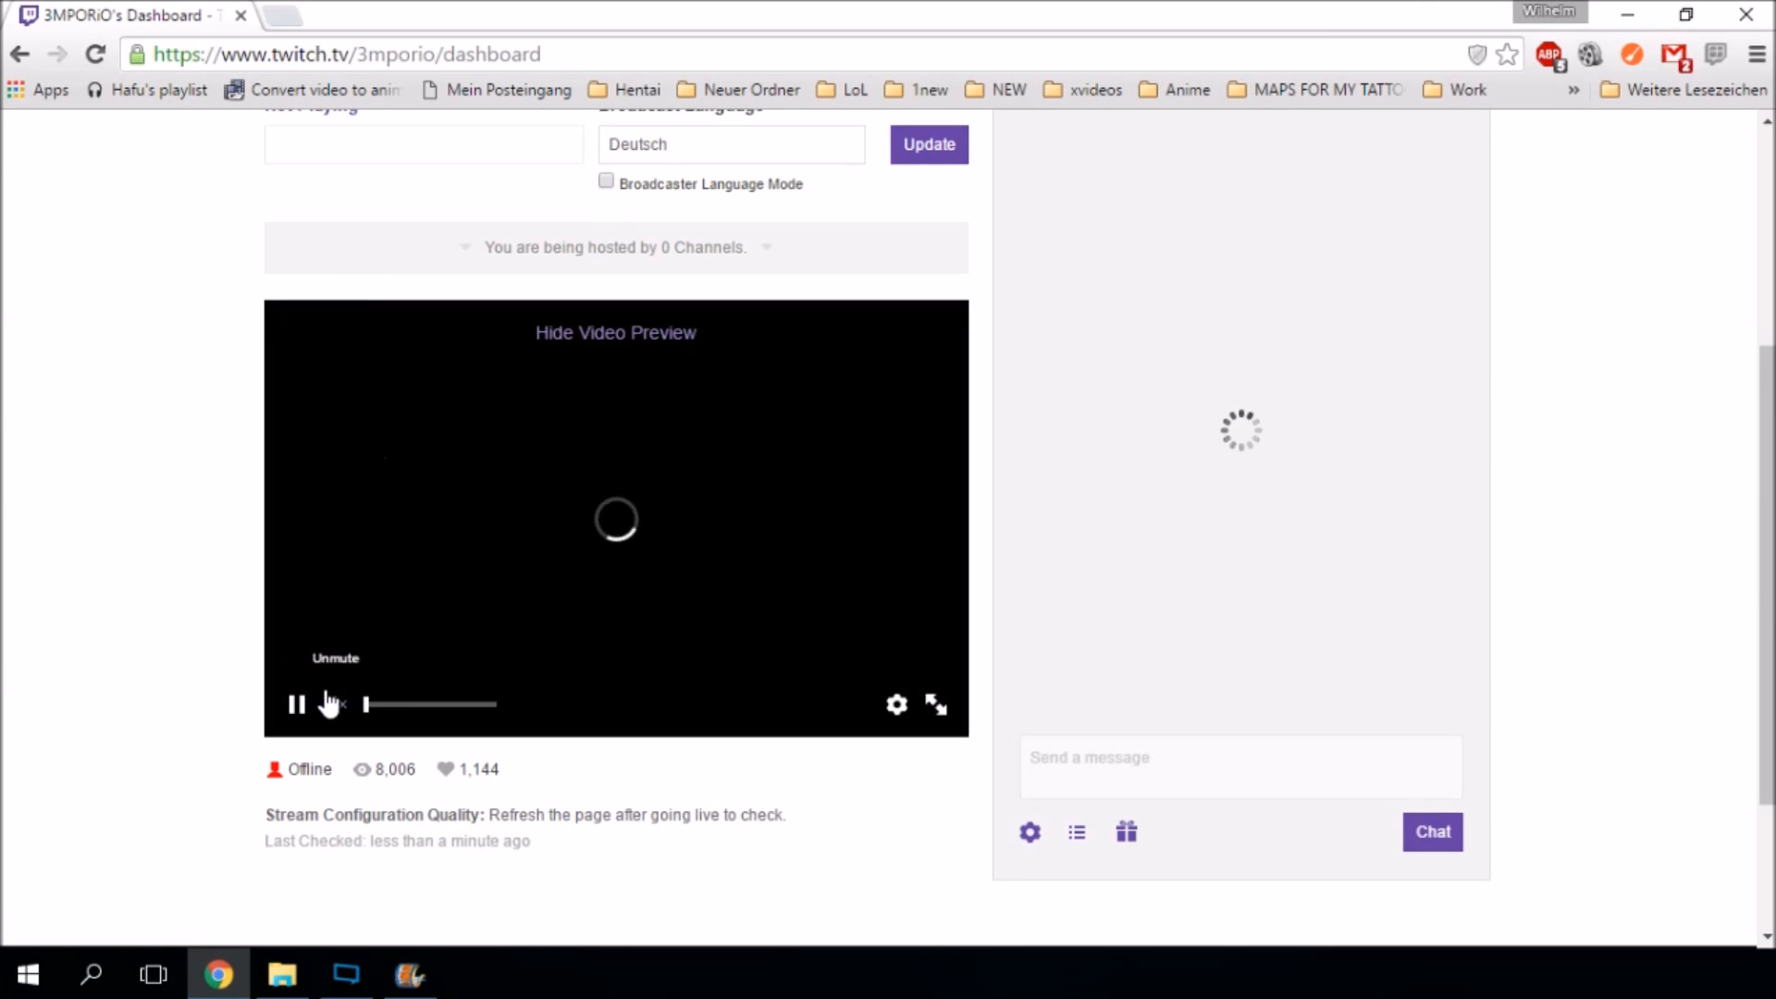
{"action": "scroll", "coordinate": [238, 546], "scroll_direction": "up", "scroll_amount": 1}
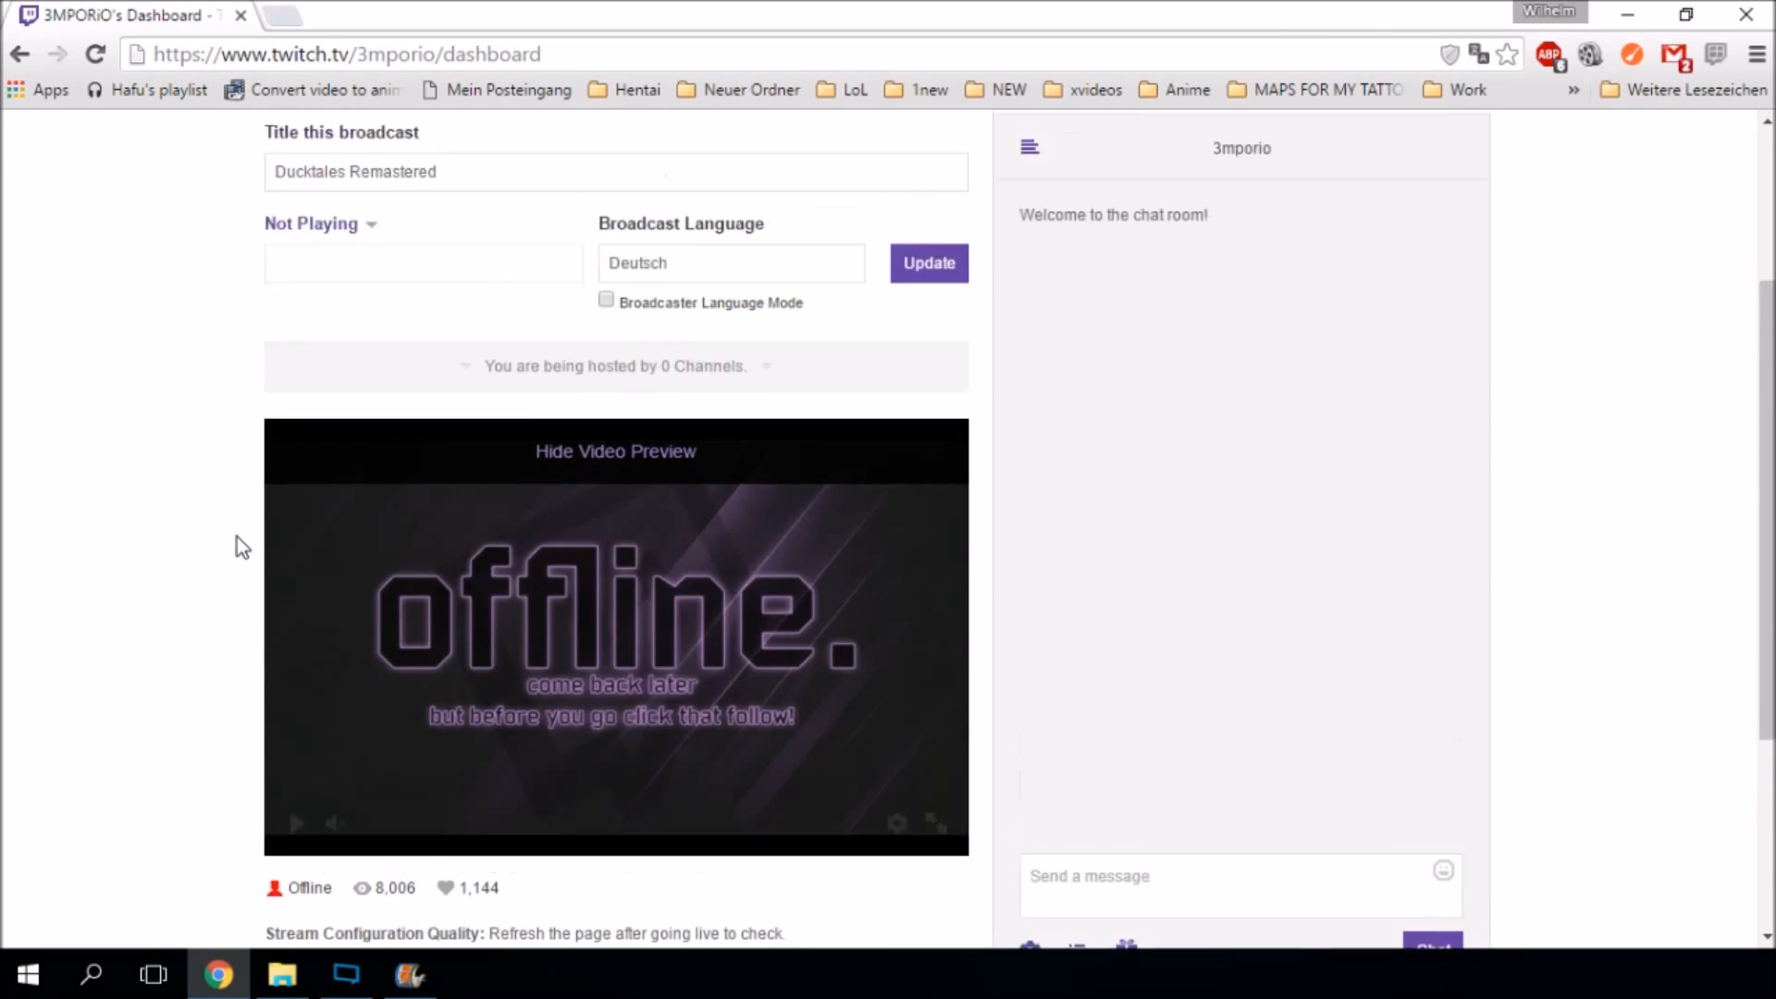
{"action": "scroll", "coordinate": [237, 546], "scroll_direction": "up", "scroll_amount": 3}
{"action": "scroll", "coordinate": [369, 674], "scroll_direction": "down", "scroll_amount": 6}
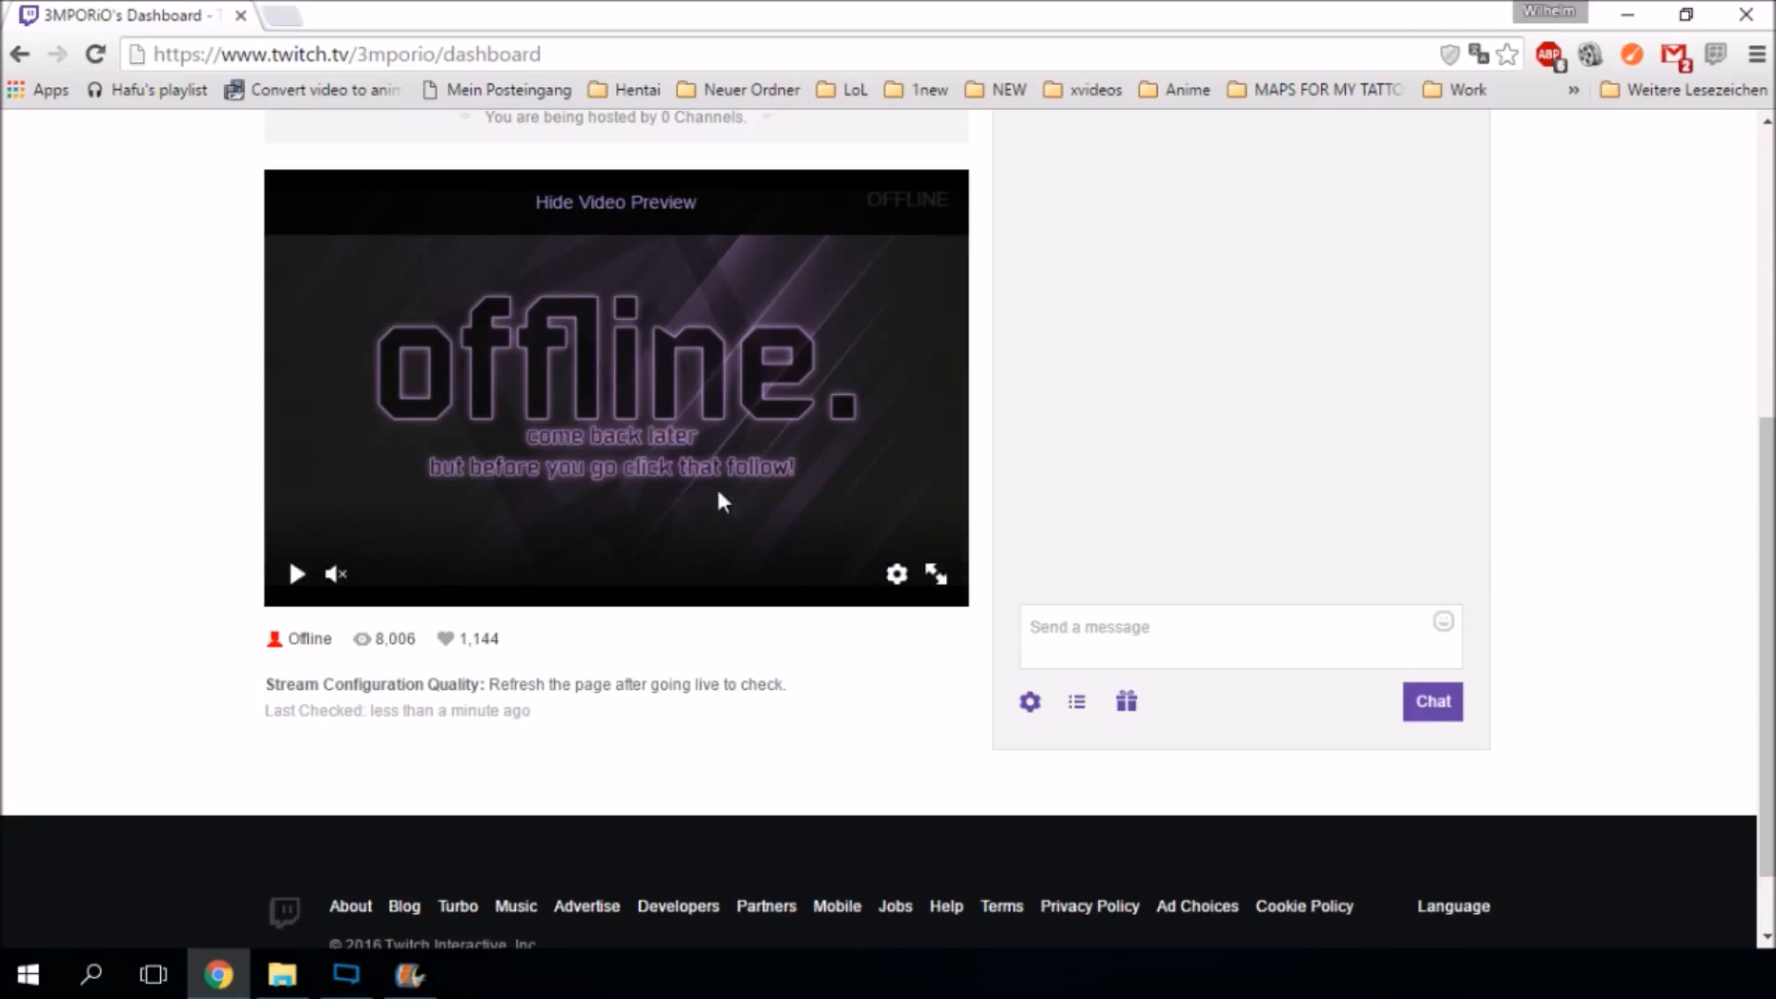
{"action": "scroll", "coordinate": [424, 416], "scroll_direction": "up", "scroll_amount": 3}
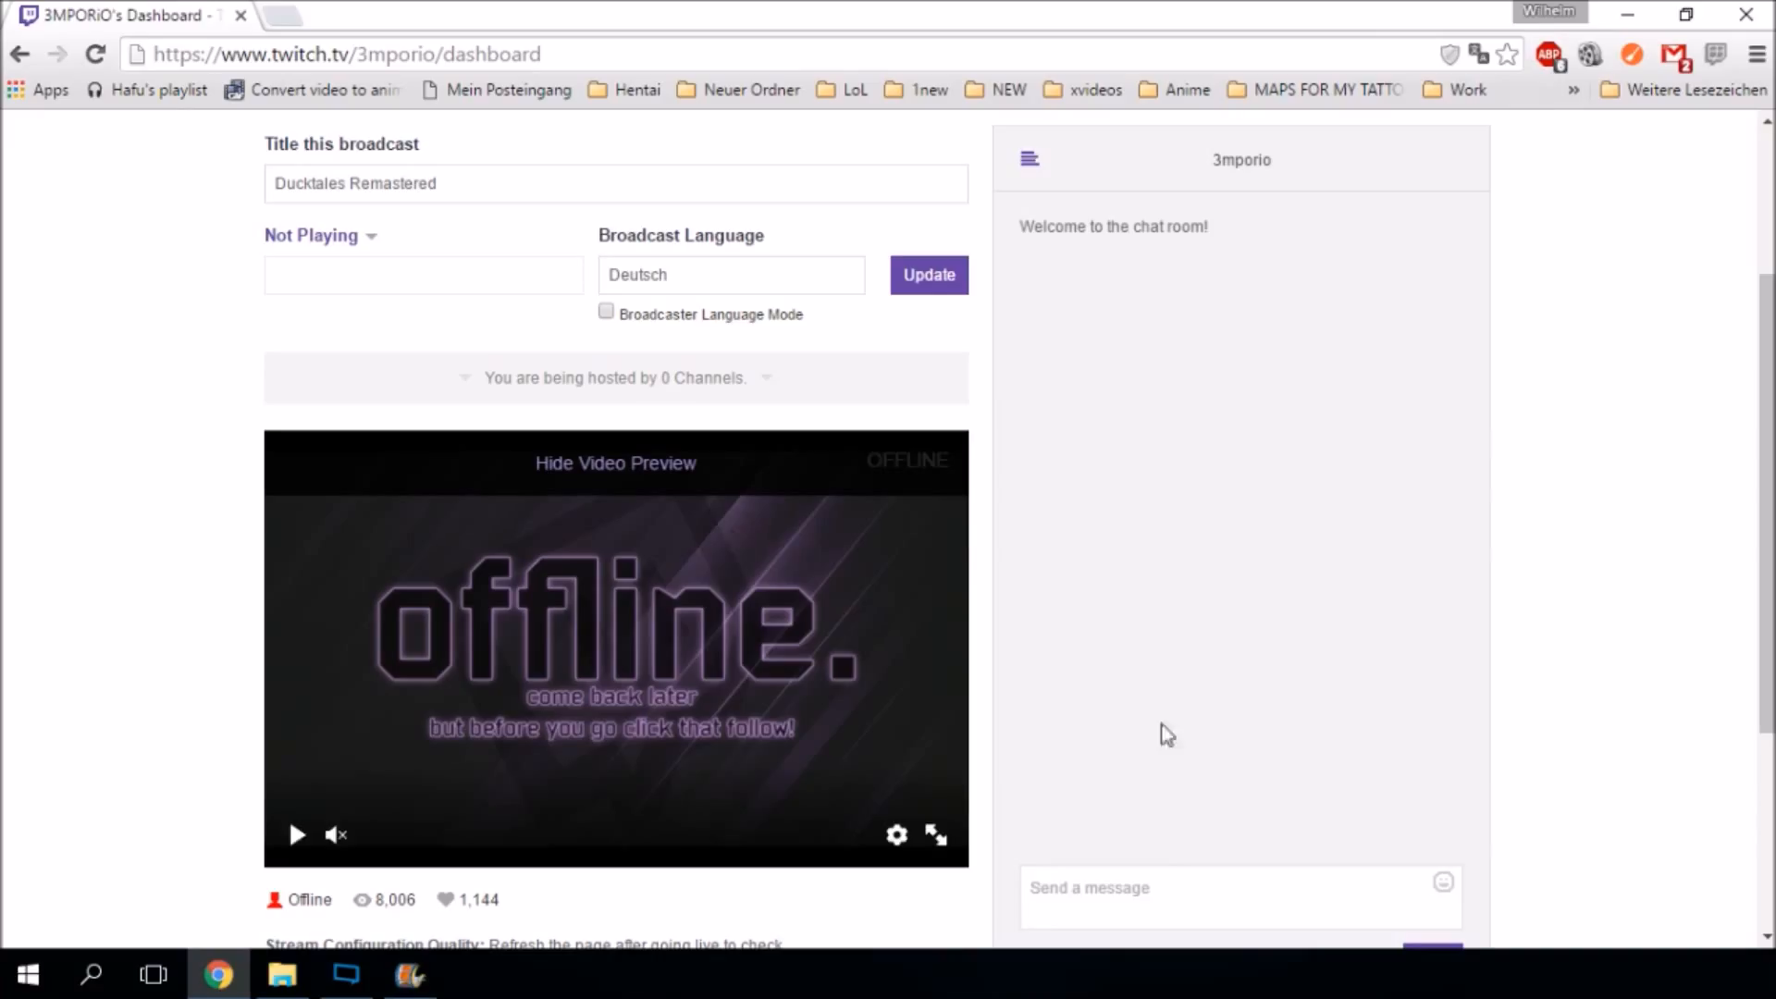
{"action": "scroll", "coordinate": [1601, 662], "scroll_direction": "down", "scroll_amount": 3}
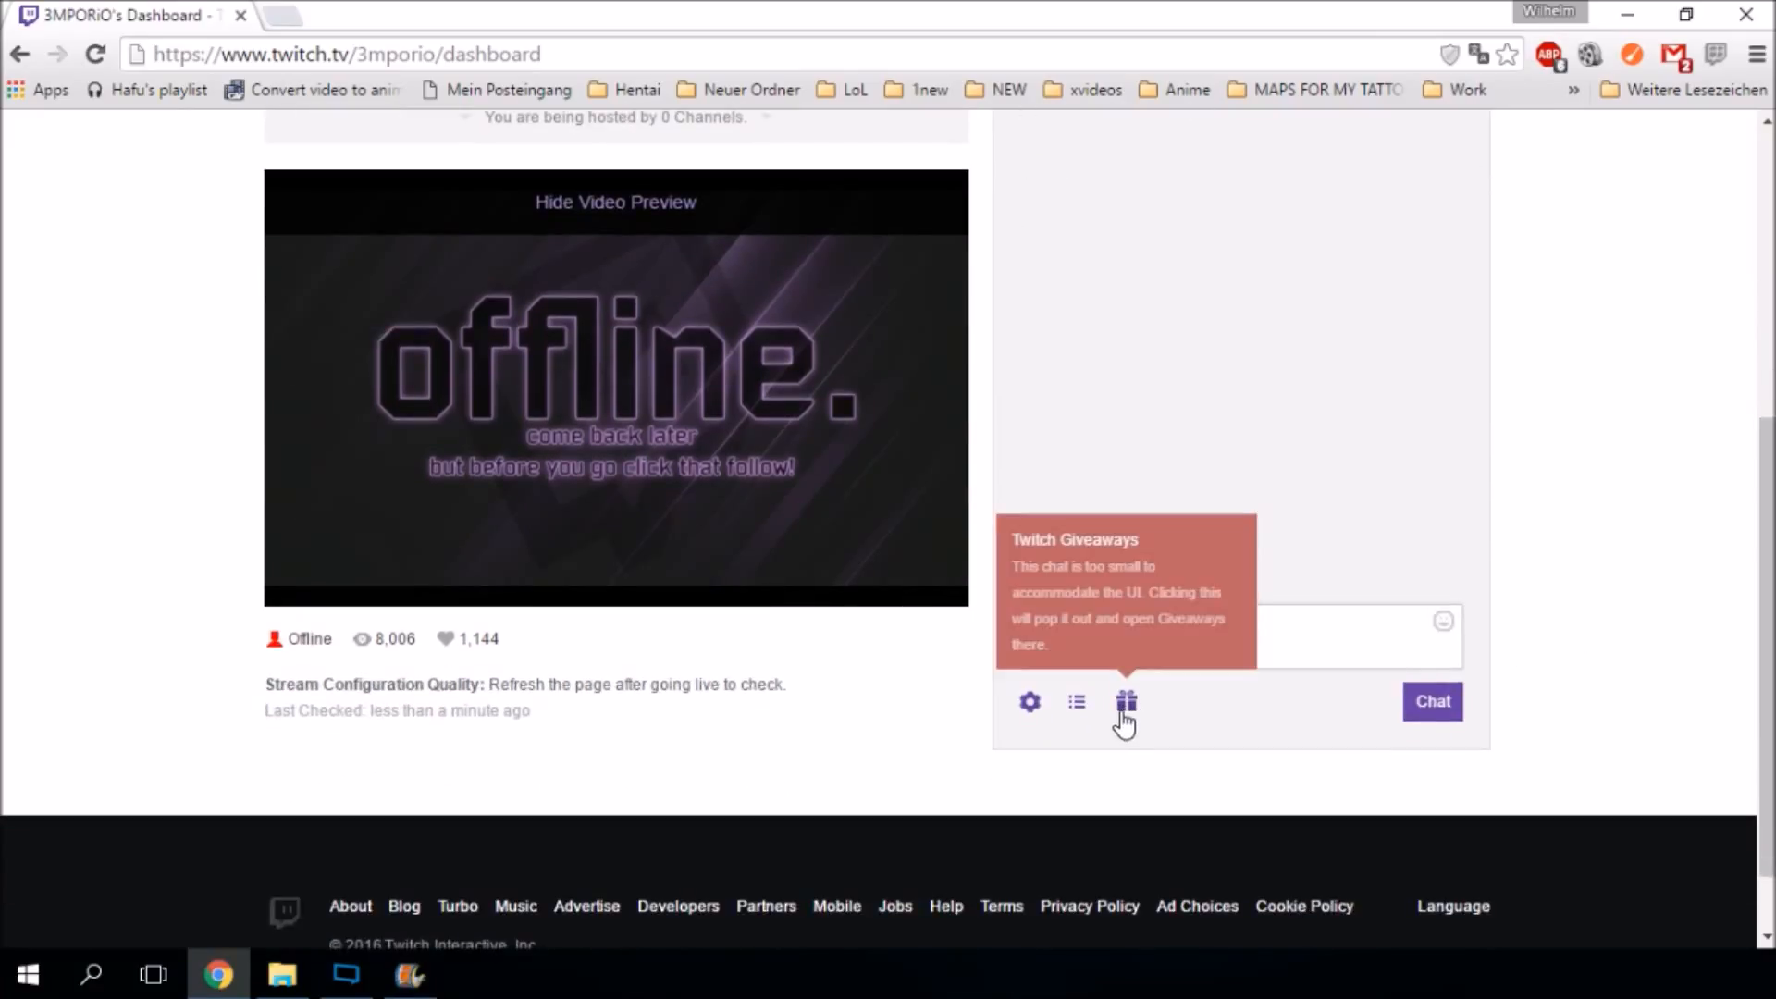
{"action": "scroll", "coordinate": [1054, 647], "scroll_direction": "up", "scroll_amount": 3}
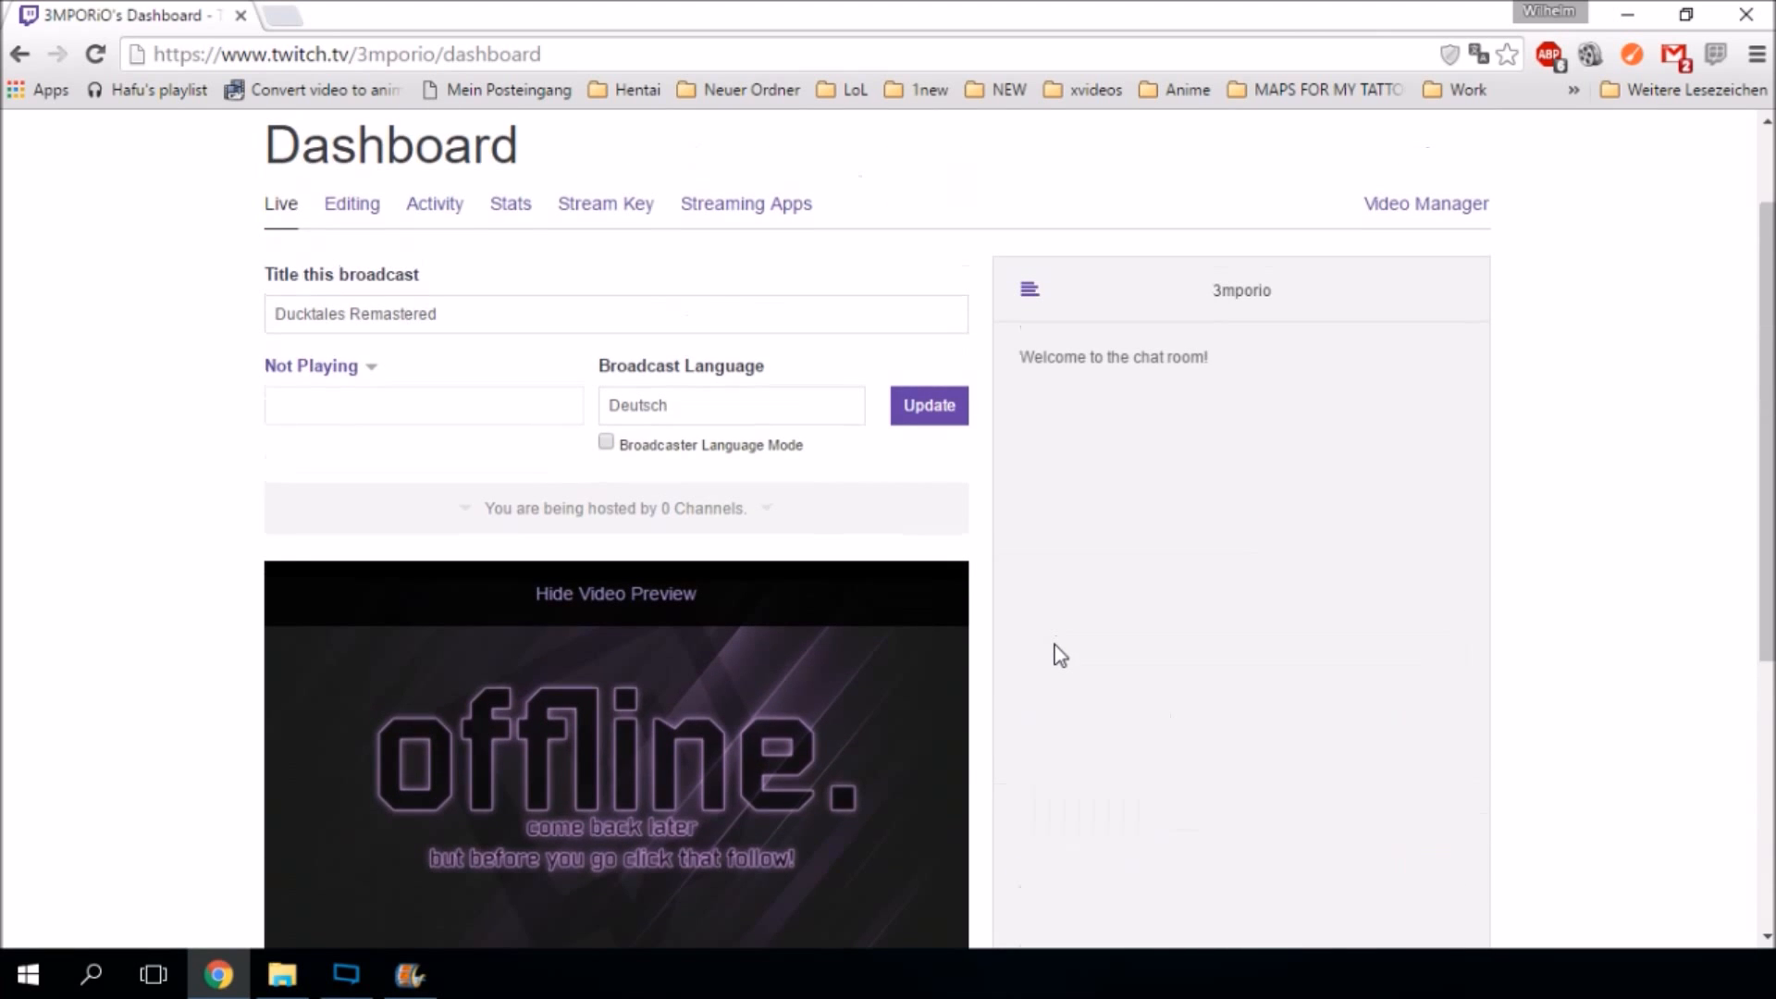
{"action": "scroll", "coordinate": [1047, 685], "scroll_direction": "down", "scroll_amount": 3}
{"action": "left_click", "coordinate": [1031, 701]}
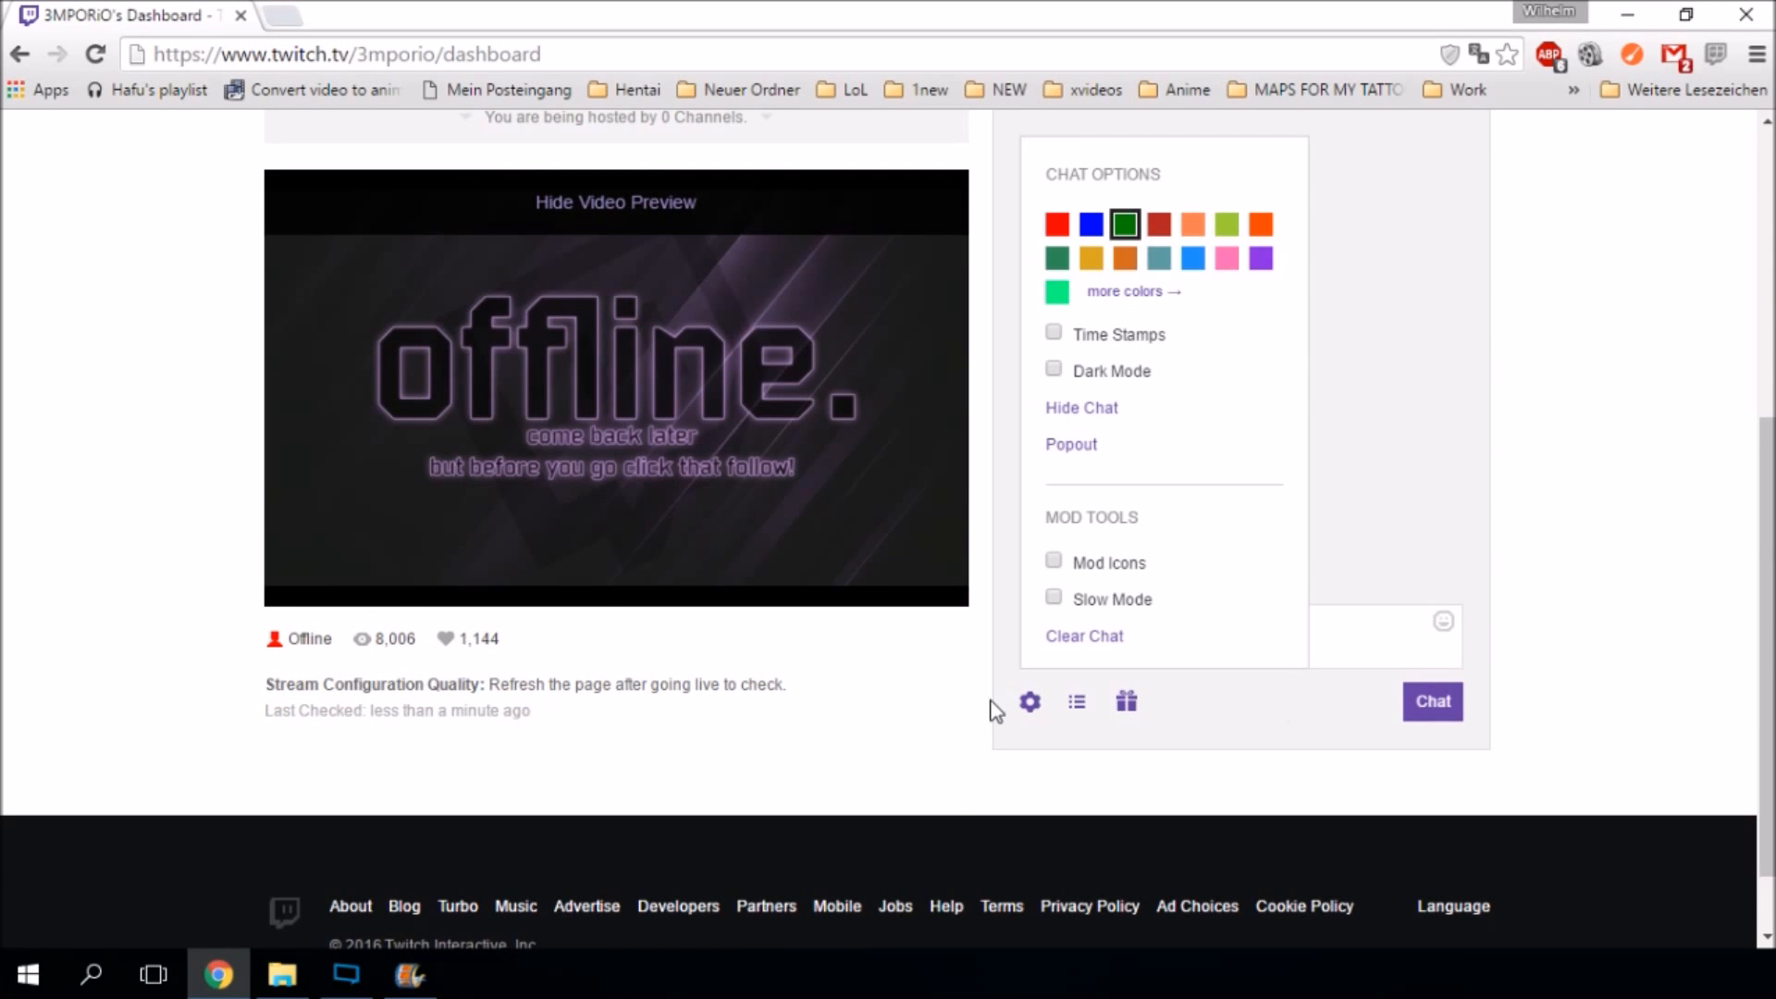
{"action": "left_click", "coordinate": [1024, 701]}
{"action": "scroll", "coordinate": [1006, 666], "scroll_direction": "up", "scroll_amount": 5}
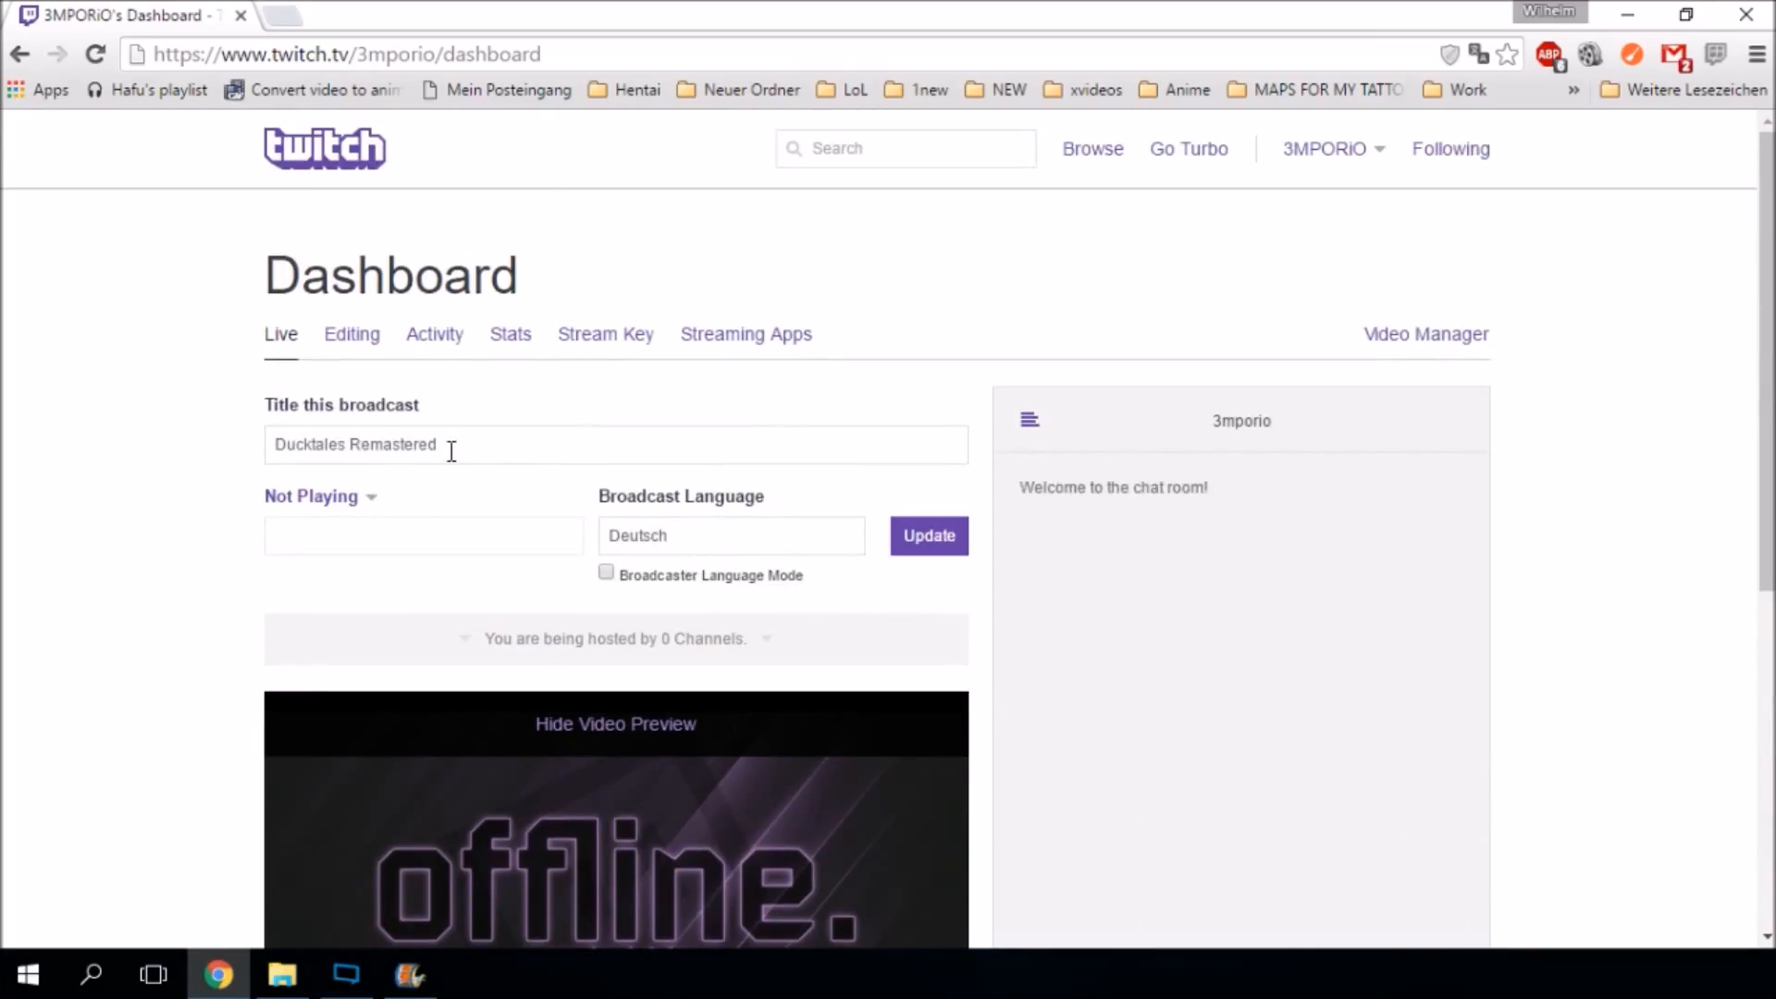
Set the broadcast status to Playing with League of Legends as the game, and check the broadcast language choices, keeping Deutsch.
{"action": "left_click_drag", "start_coordinate": [462, 443], "coordinate": [248, 433]}
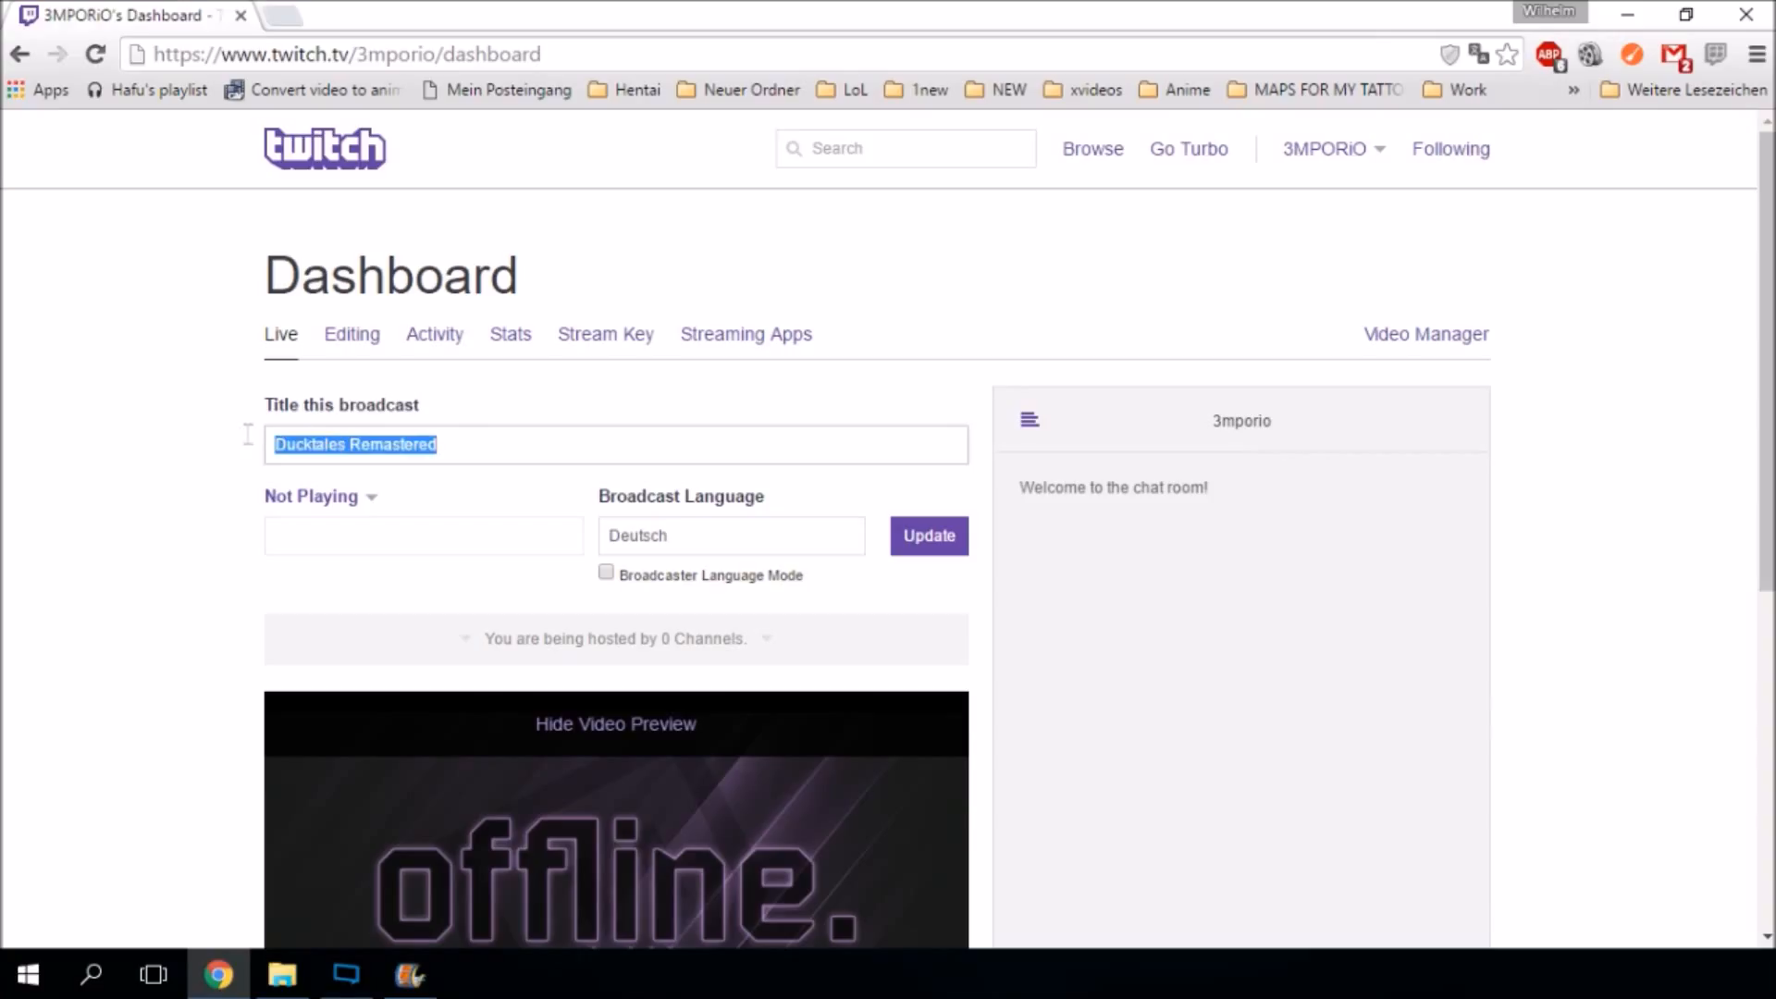
{"action": "left_click", "coordinate": [331, 530]}
{"action": "left_click", "coordinate": [371, 507]}
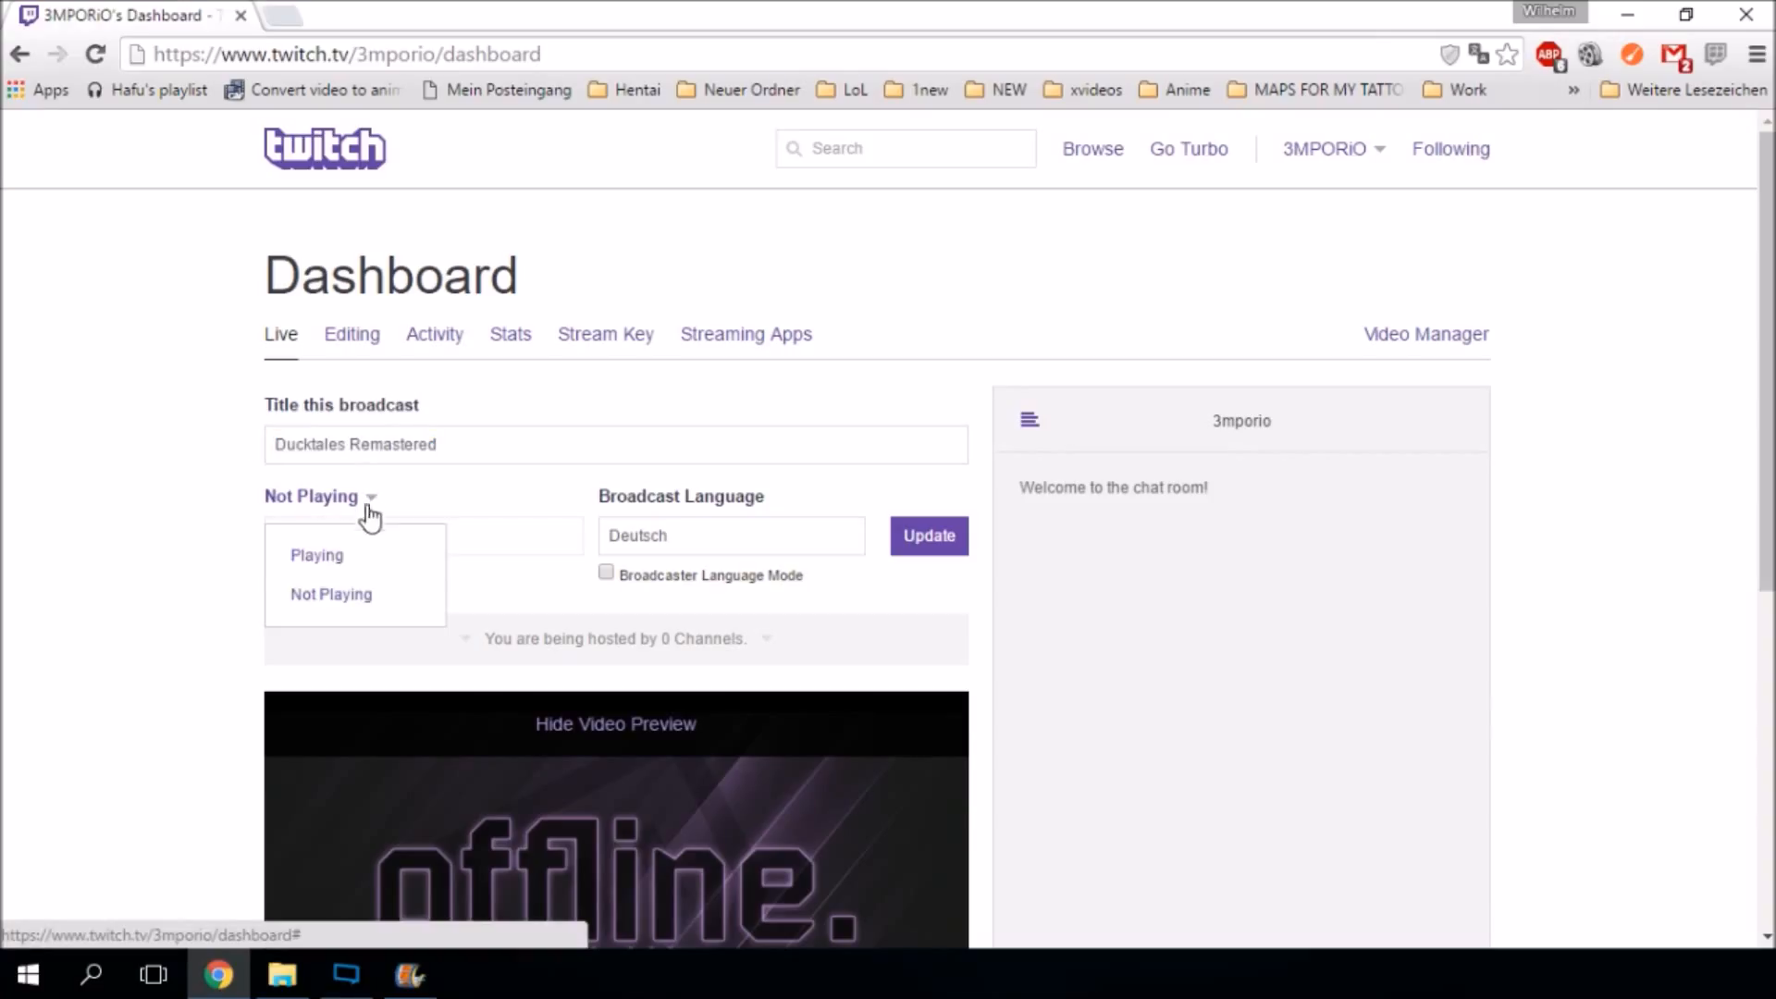
{"action": "left_click", "coordinate": [334, 555]}
{"action": "left_click", "coordinate": [334, 552]}
{"action": "type", "text": "leag"}
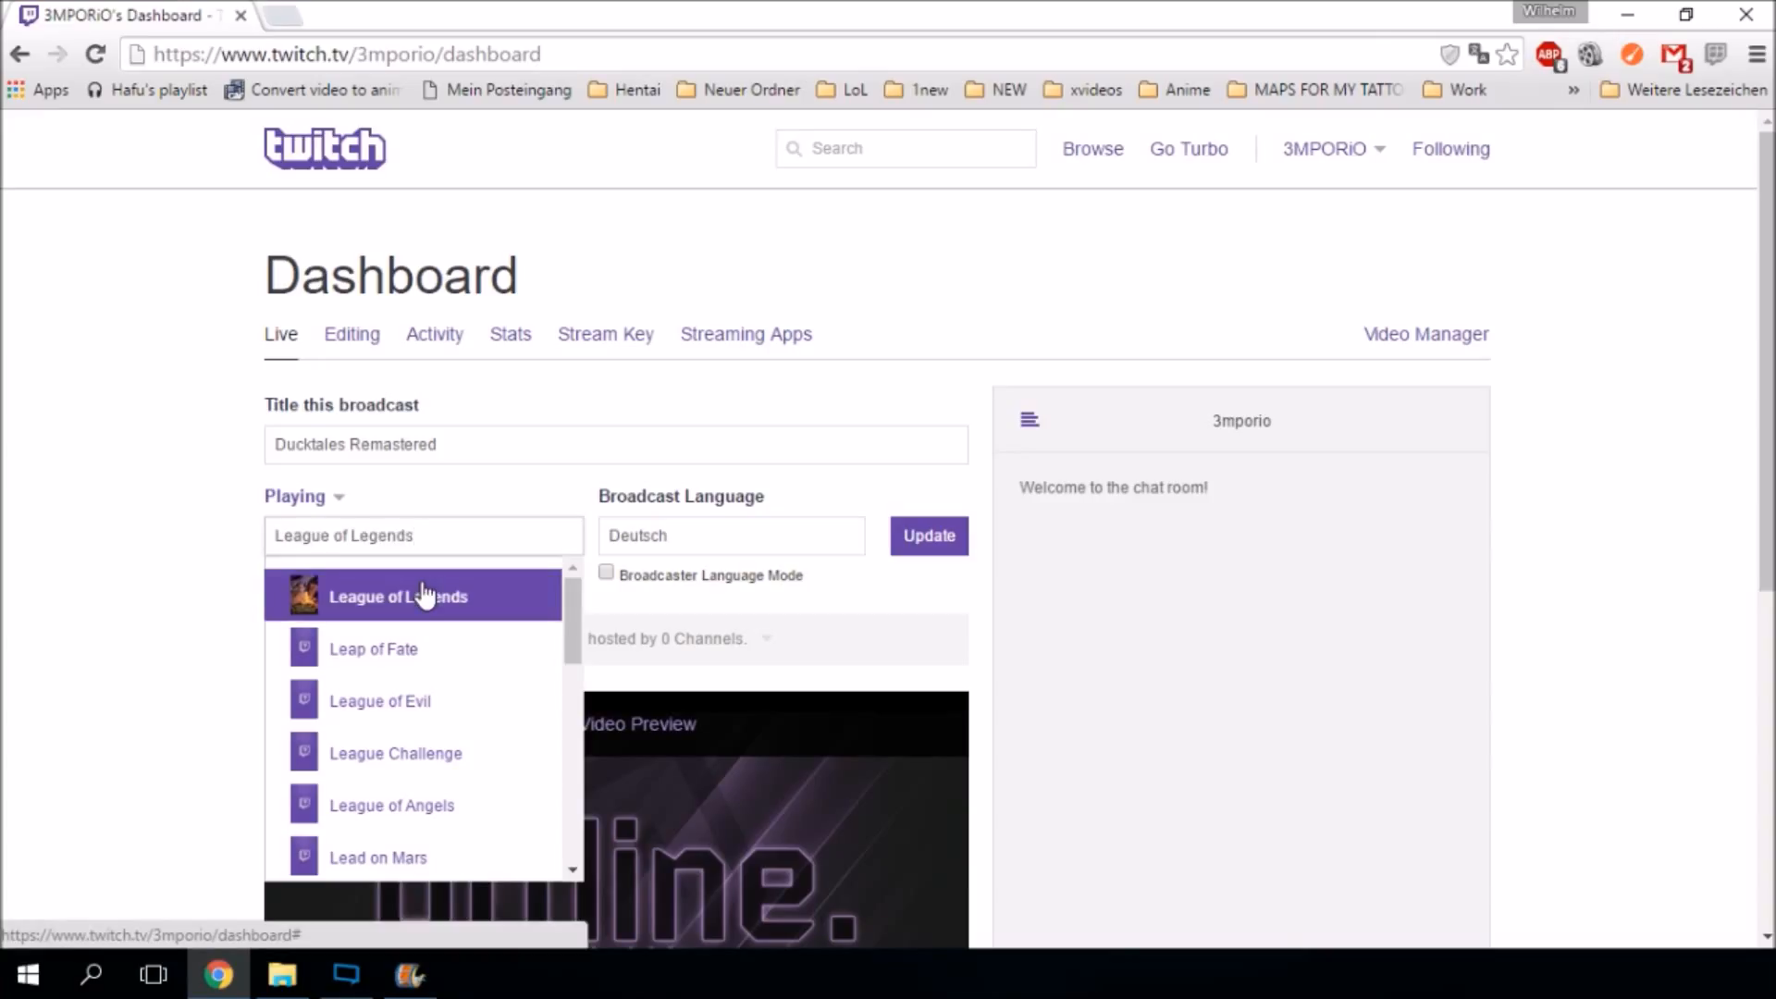
{"action": "left_click", "coordinate": [424, 594]}
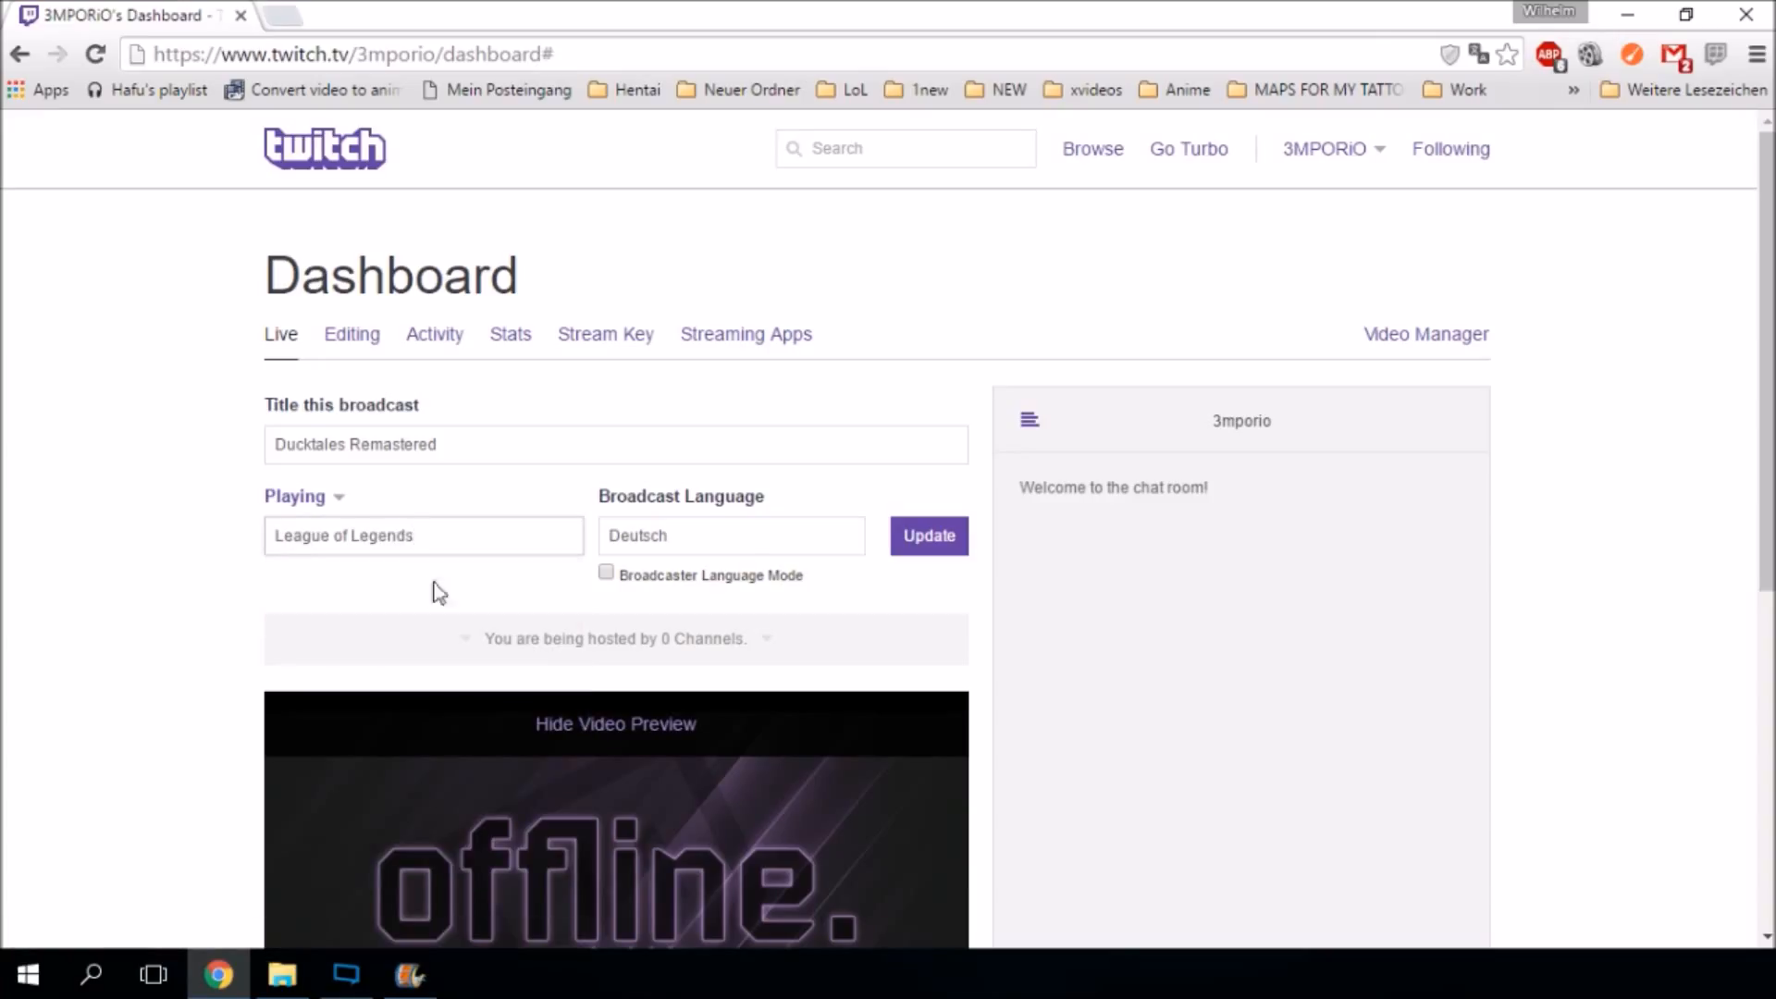
{"action": "left_click", "coordinate": [745, 536]}
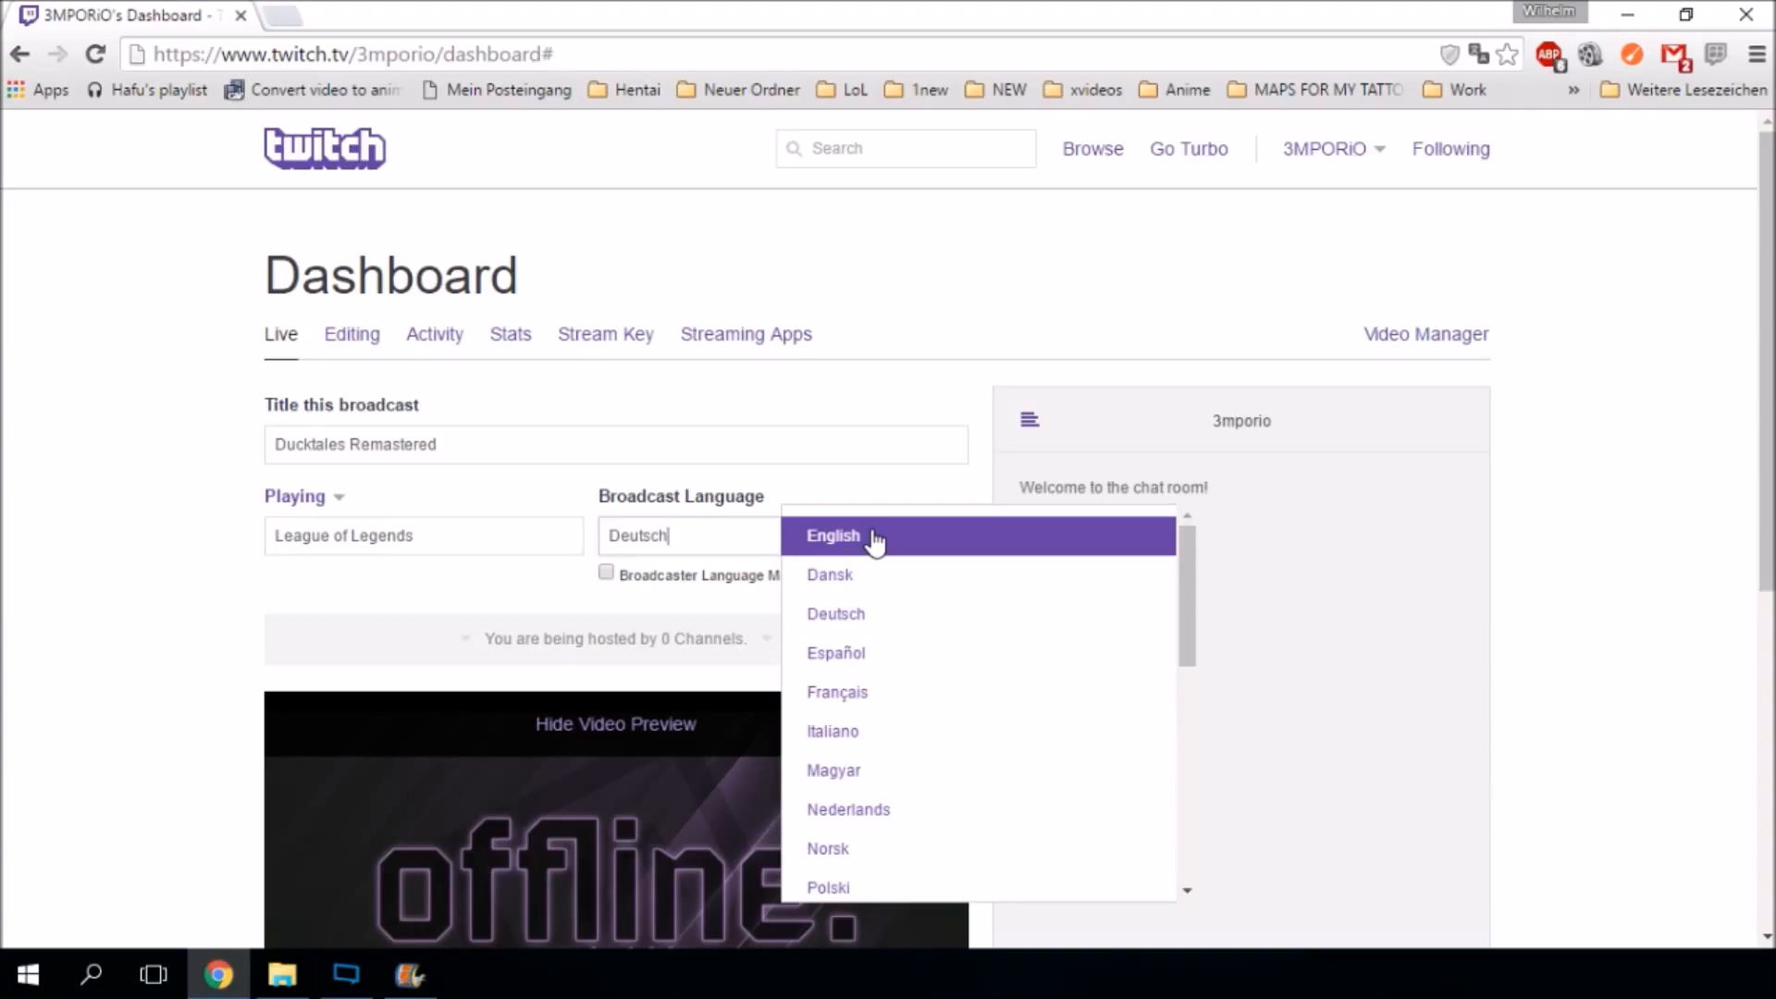
{"action": "left_click", "coordinate": [124, 549]}
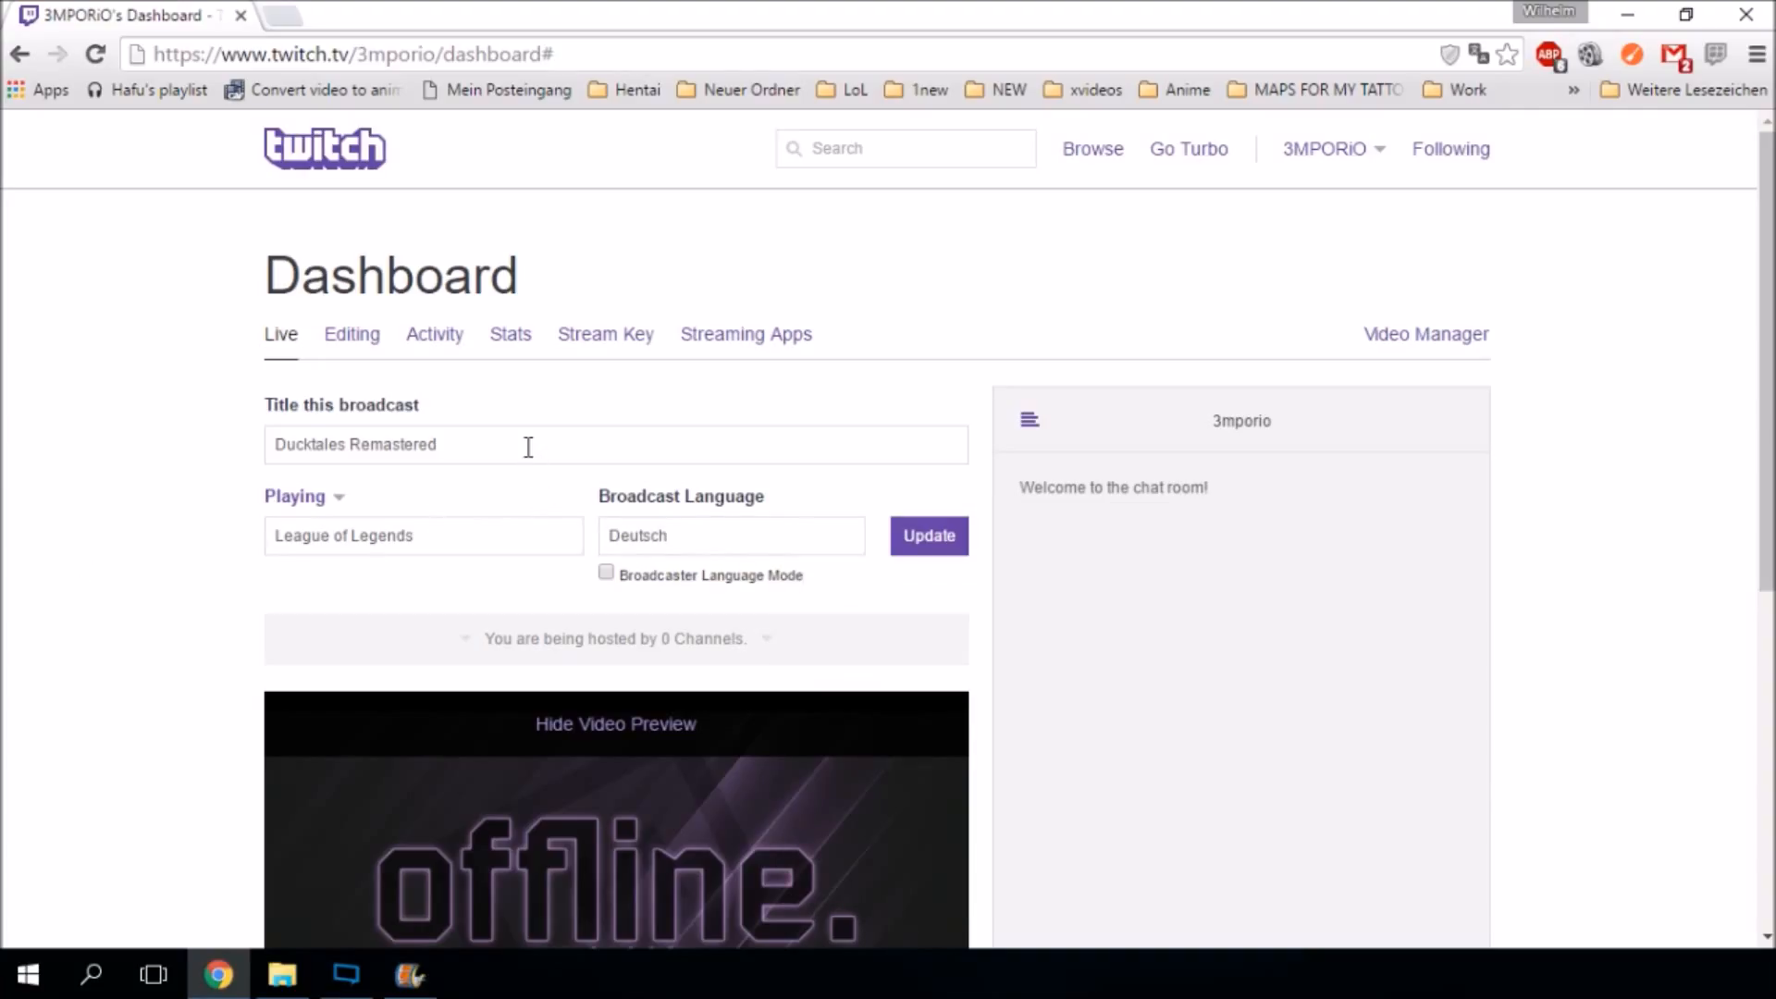
Check how live League of Legends channels title their broadcasts in the games directory, and return to the dashboard's broadcast title.
{"action": "left_click_drag", "start_coordinate": [528, 447], "coordinate": [208, 444]}
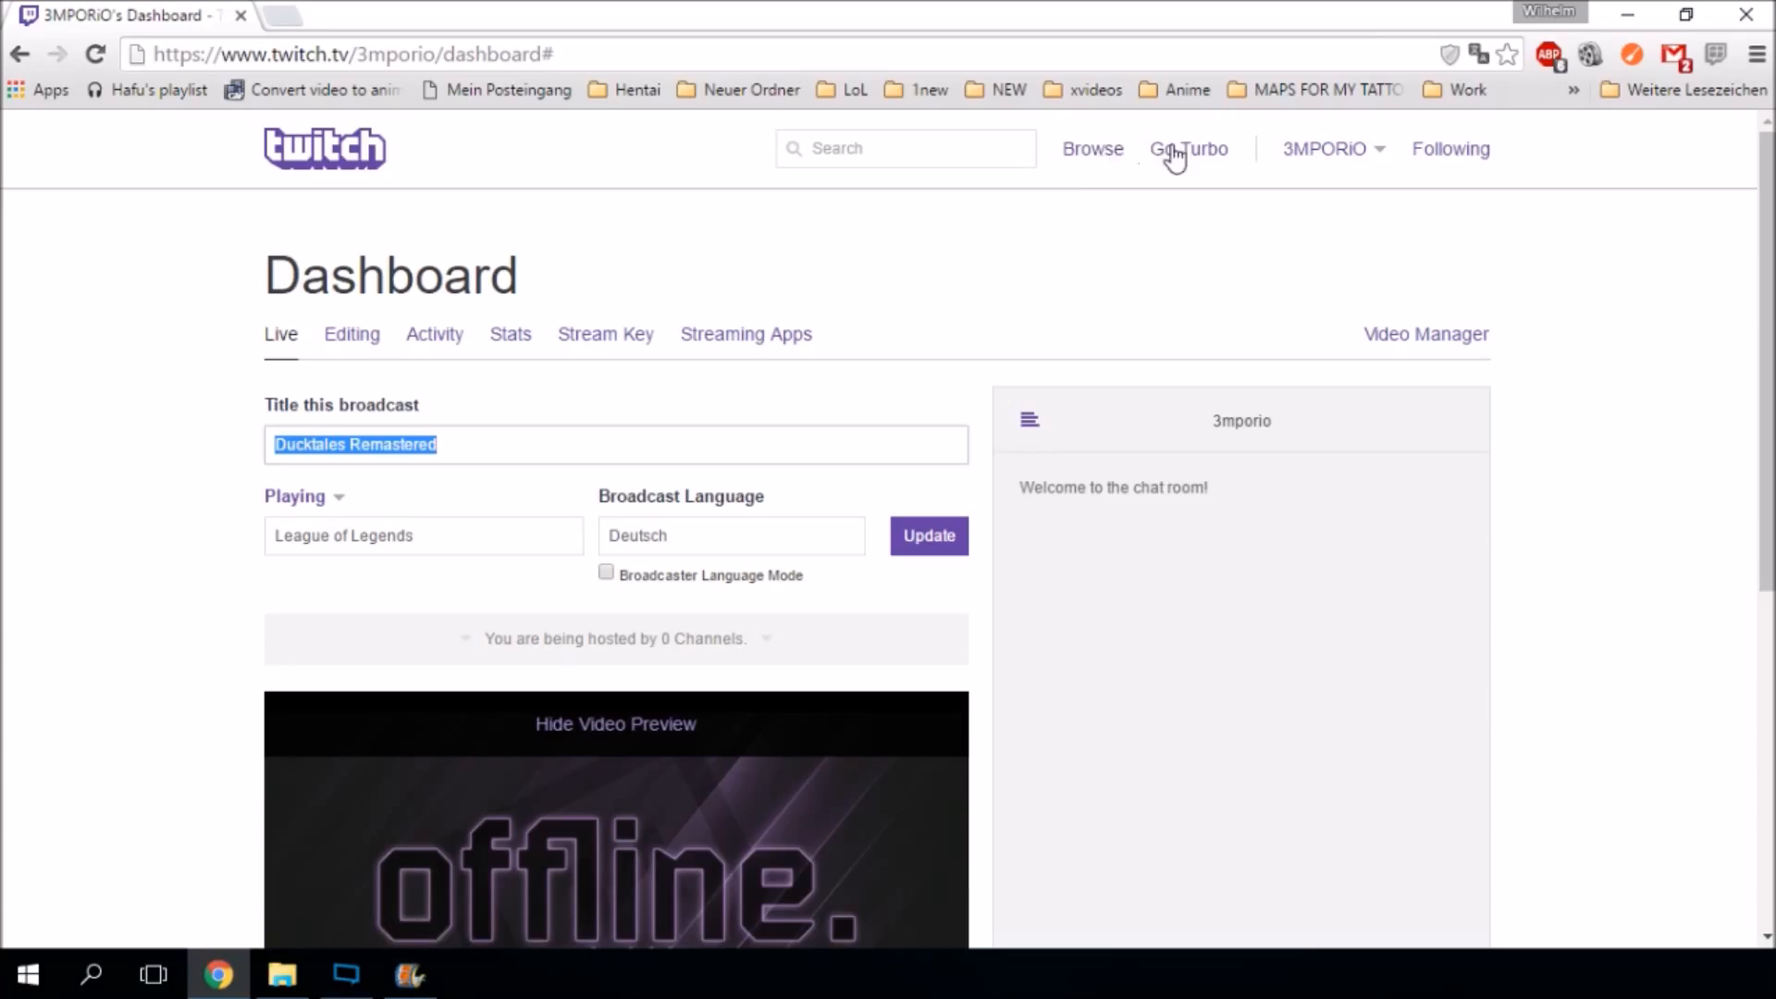
{"action": "left_click", "coordinate": [1095, 153]}
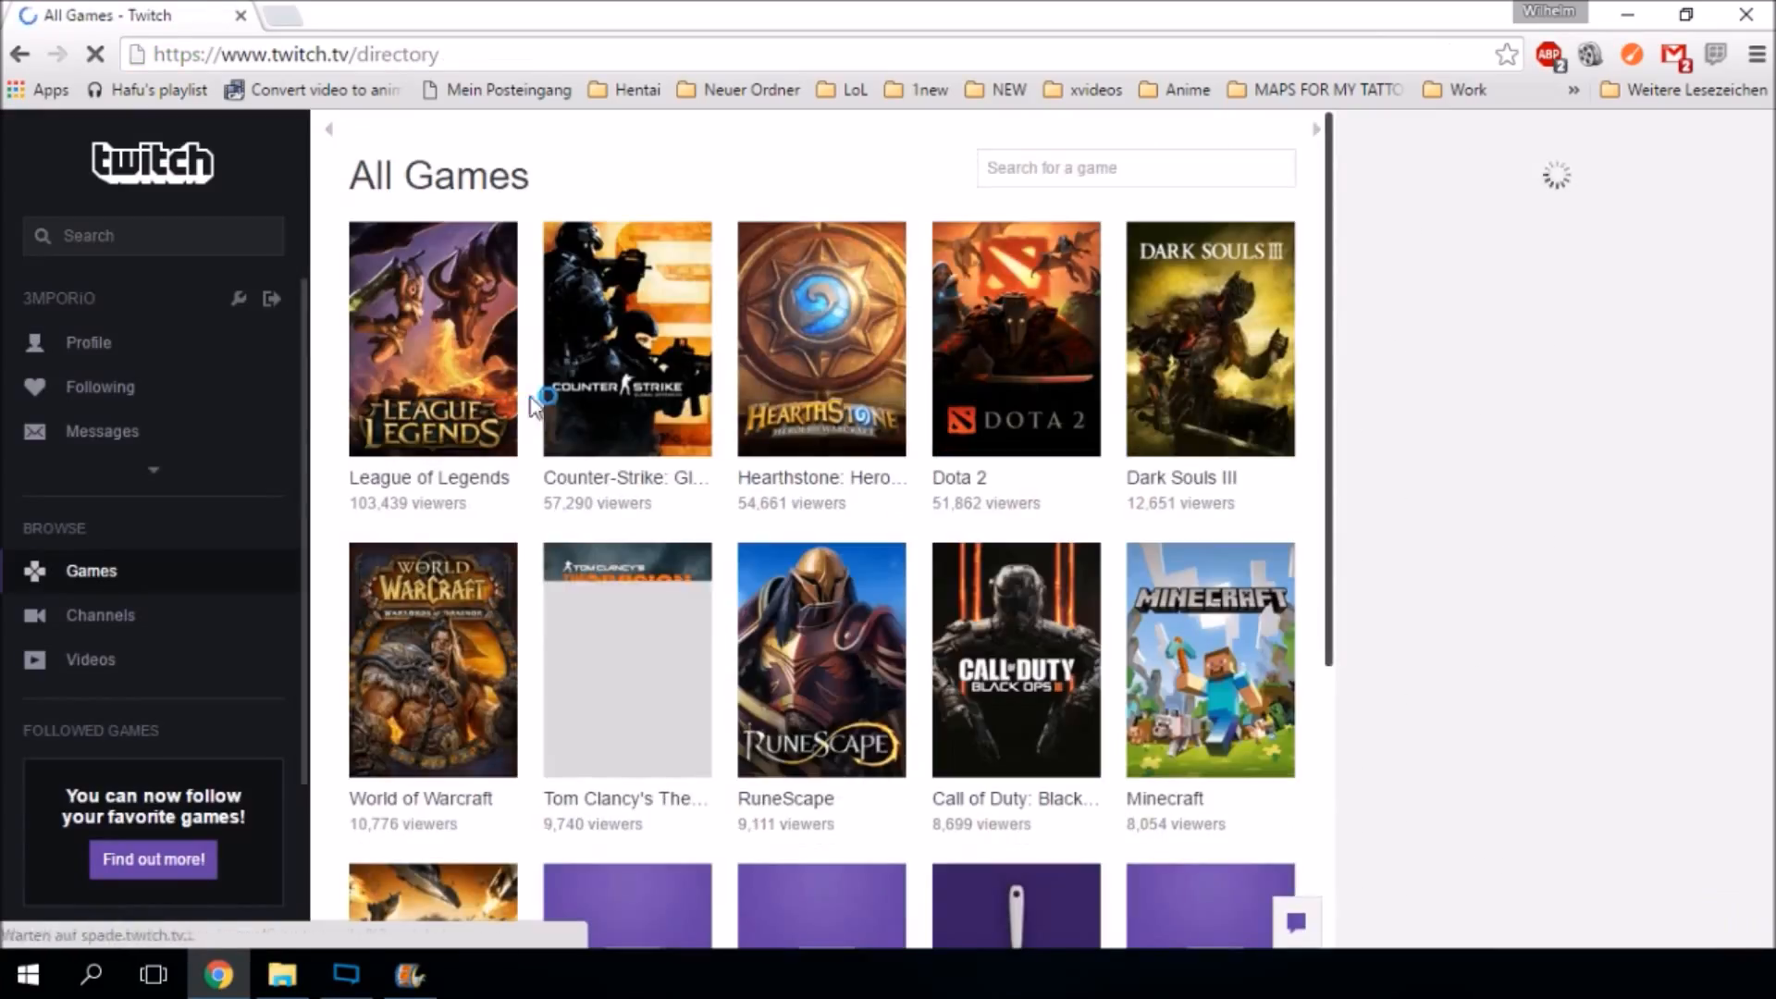
{"action": "left_click", "coordinate": [425, 334]}
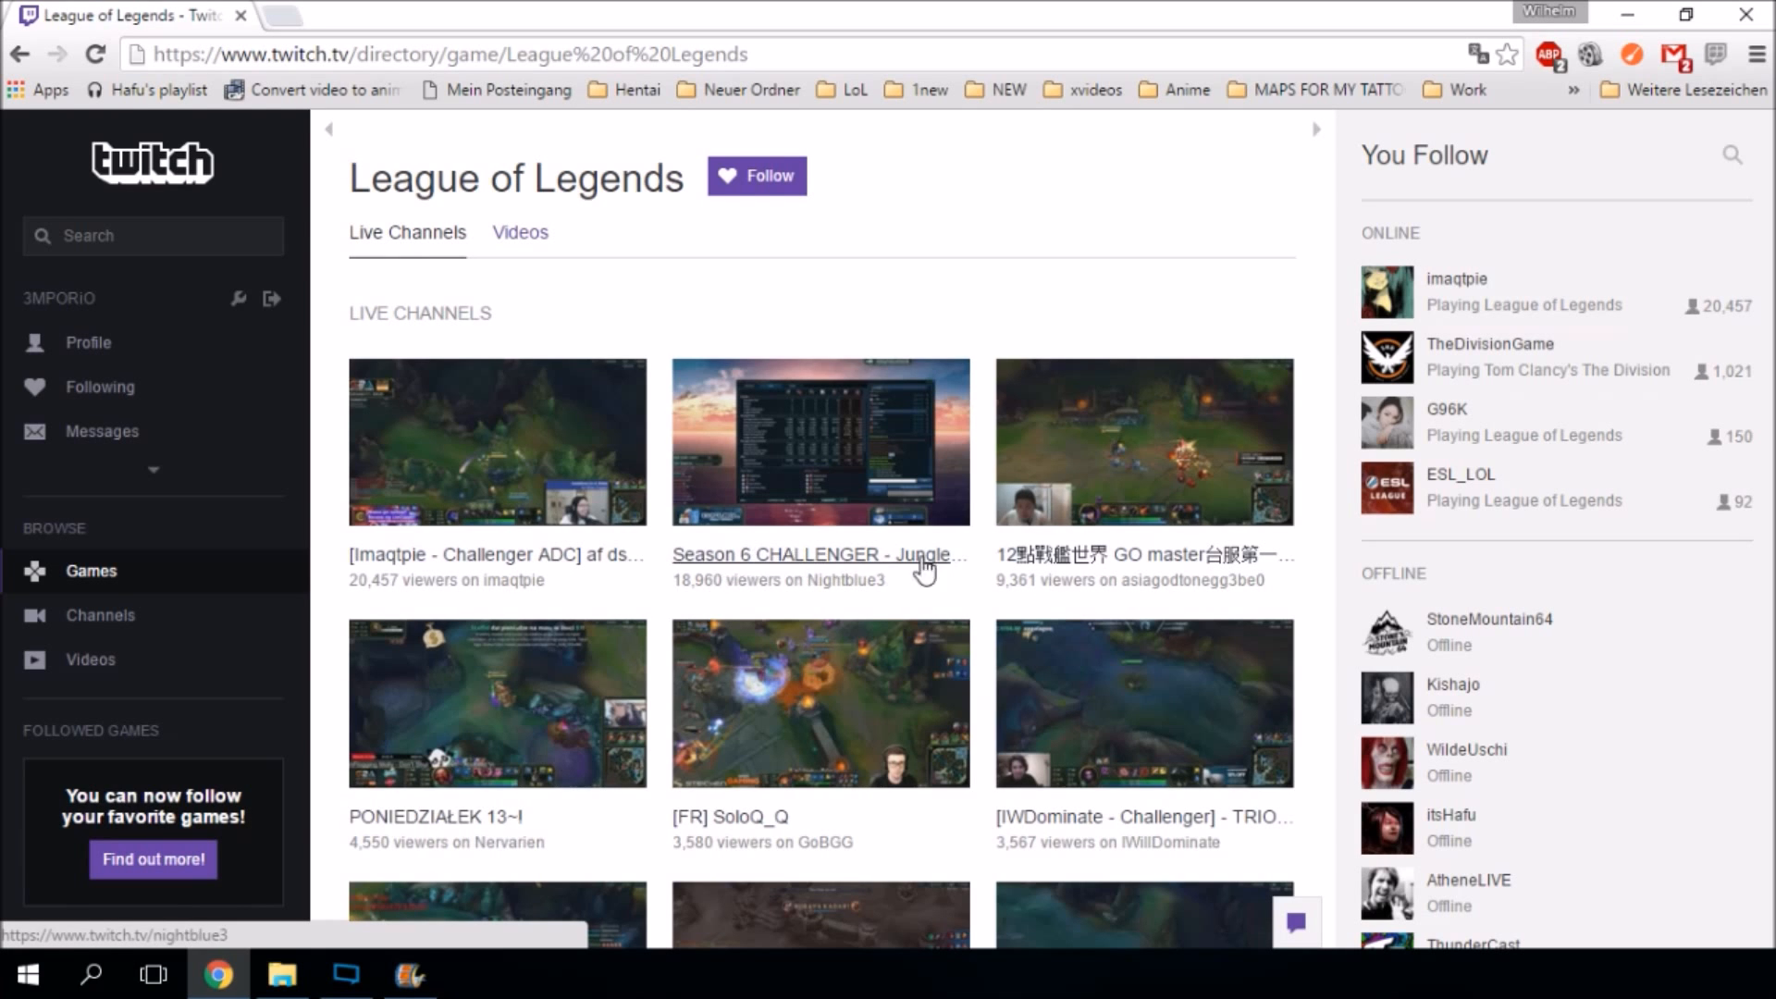
{"action": "scroll", "coordinate": [890, 567], "scroll_direction": "down", "scroll_amount": 7}
{"action": "scroll", "coordinate": [740, 814], "scroll_direction": "up", "scroll_amount": 7}
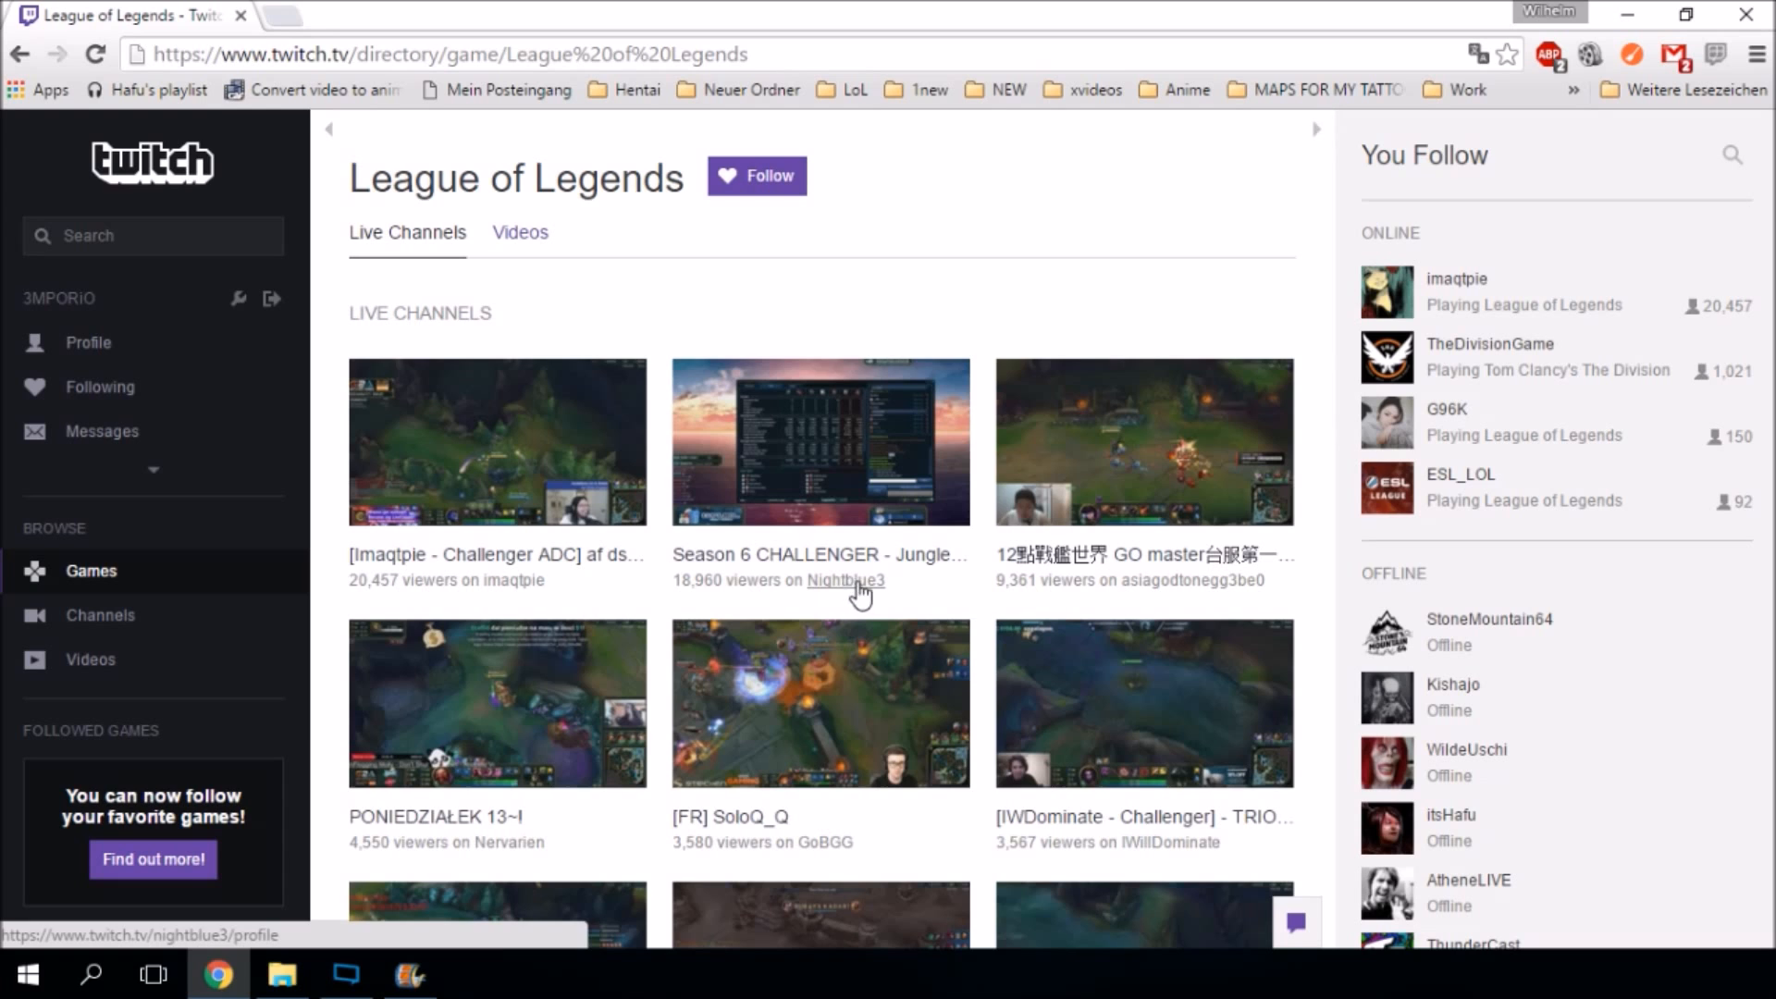
{"action": "left_click", "coordinate": [20, 54]}
{"action": "left_click", "coordinate": [20, 55]}
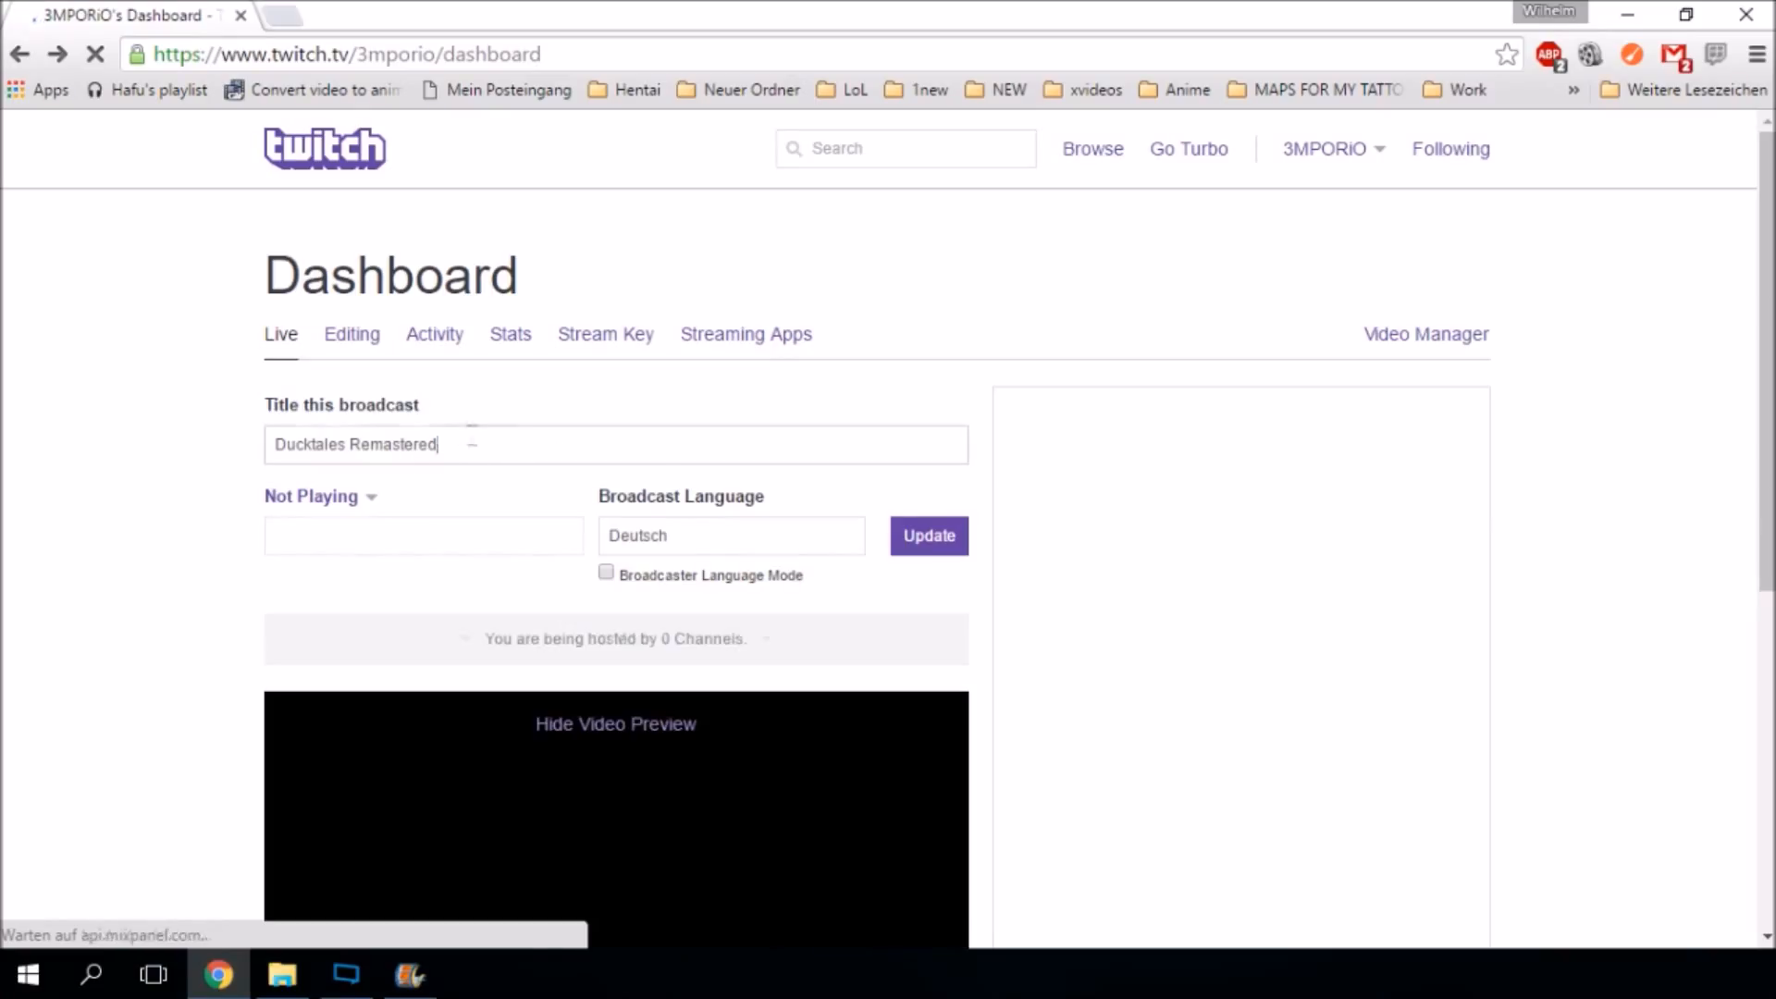
{"action": "left_click_drag", "start_coordinate": [472, 435], "coordinate": [325, 433]}
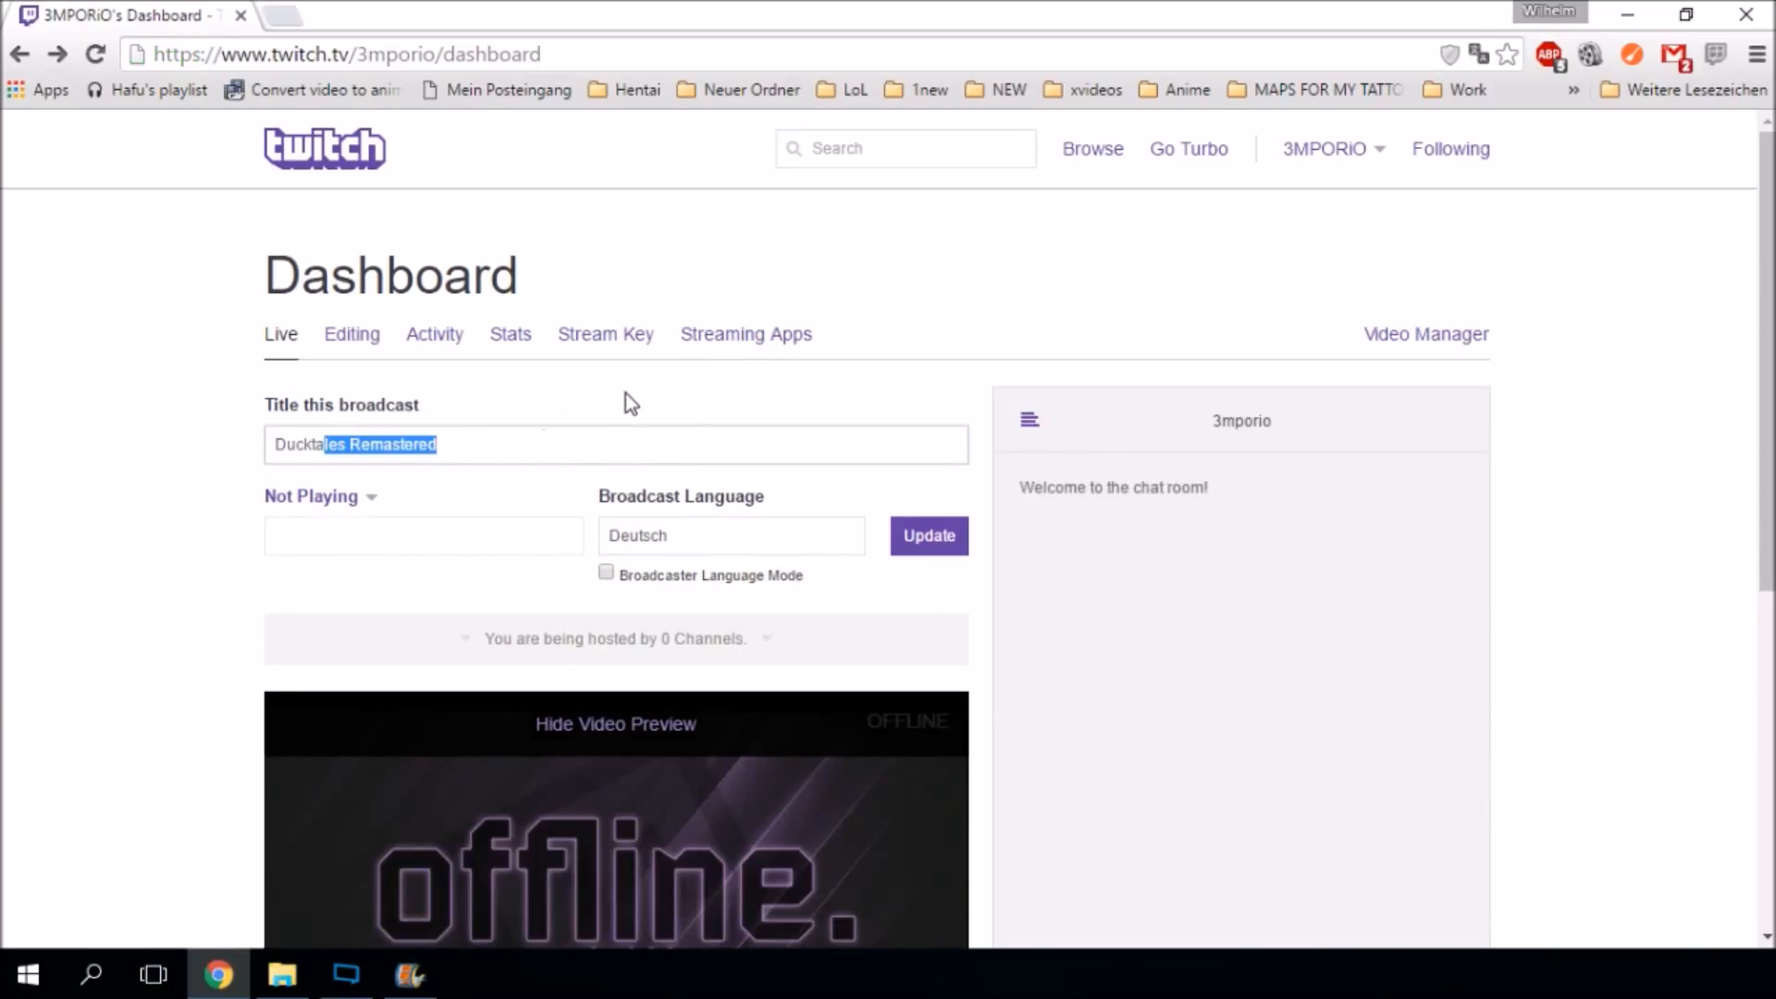
Open the dashboard's stream key page, read the notice shown before revealing the key, and close it without showing the key.
{"action": "left_click", "coordinate": [603, 352]}
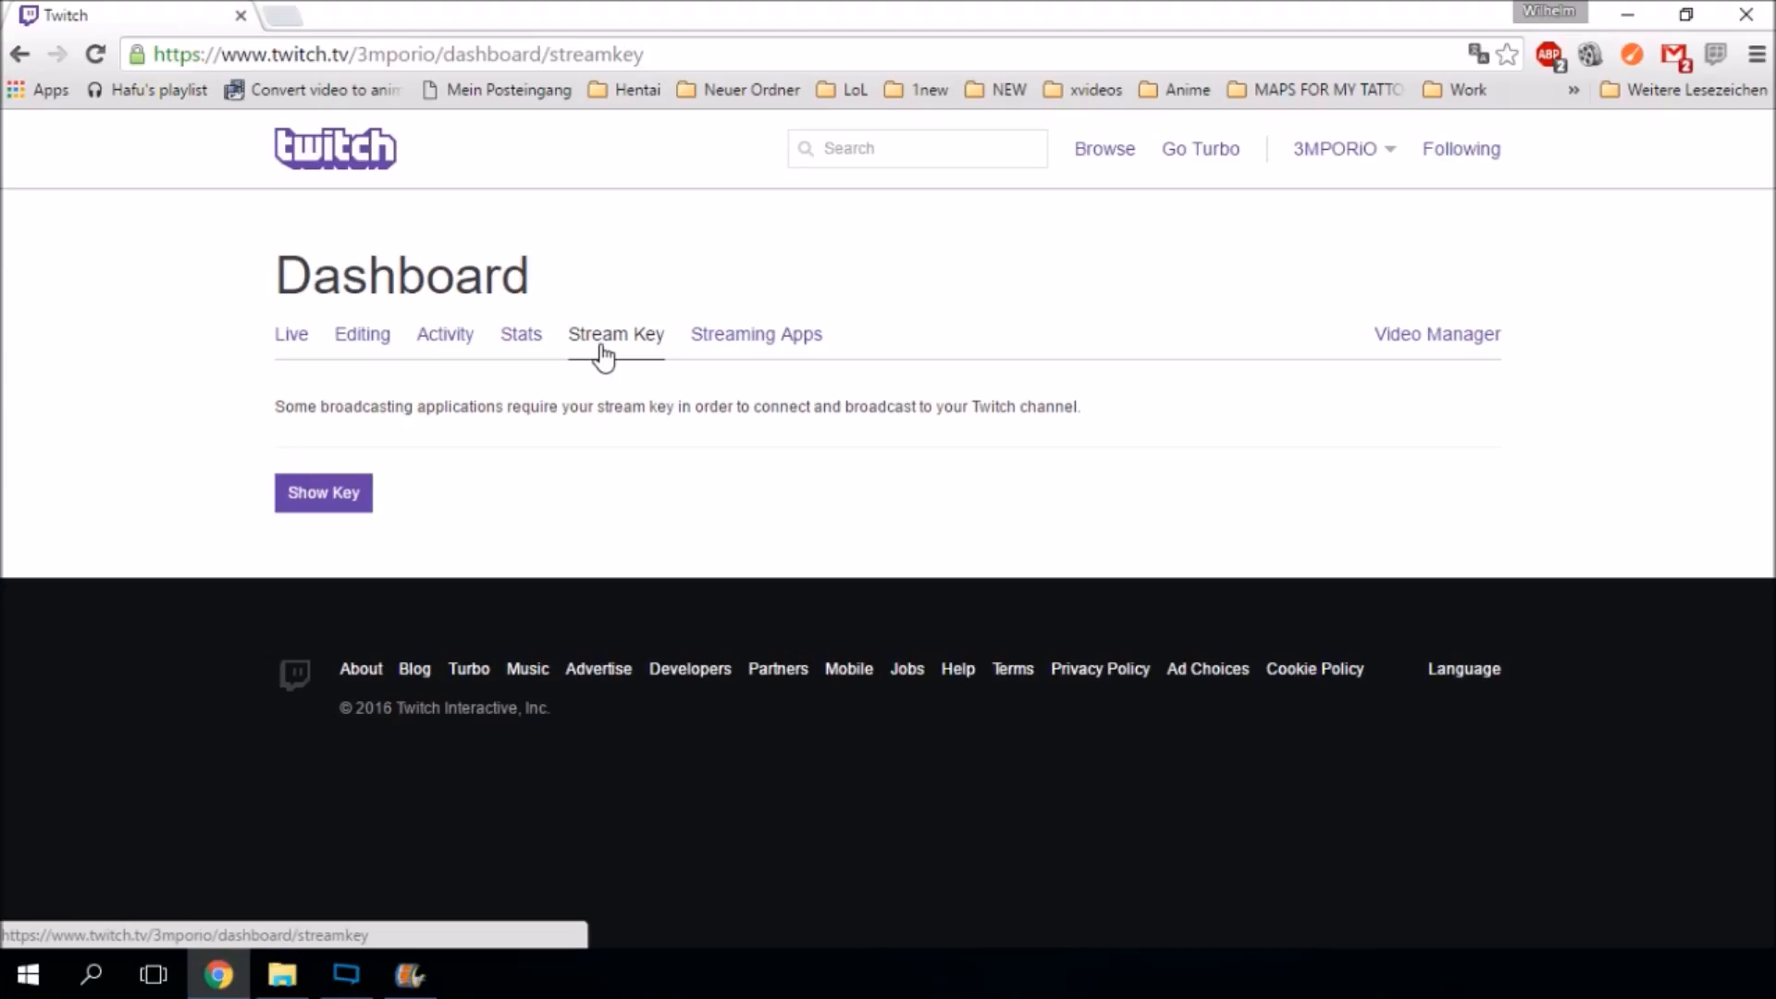
{"action": "left_click", "coordinate": [334, 499]}
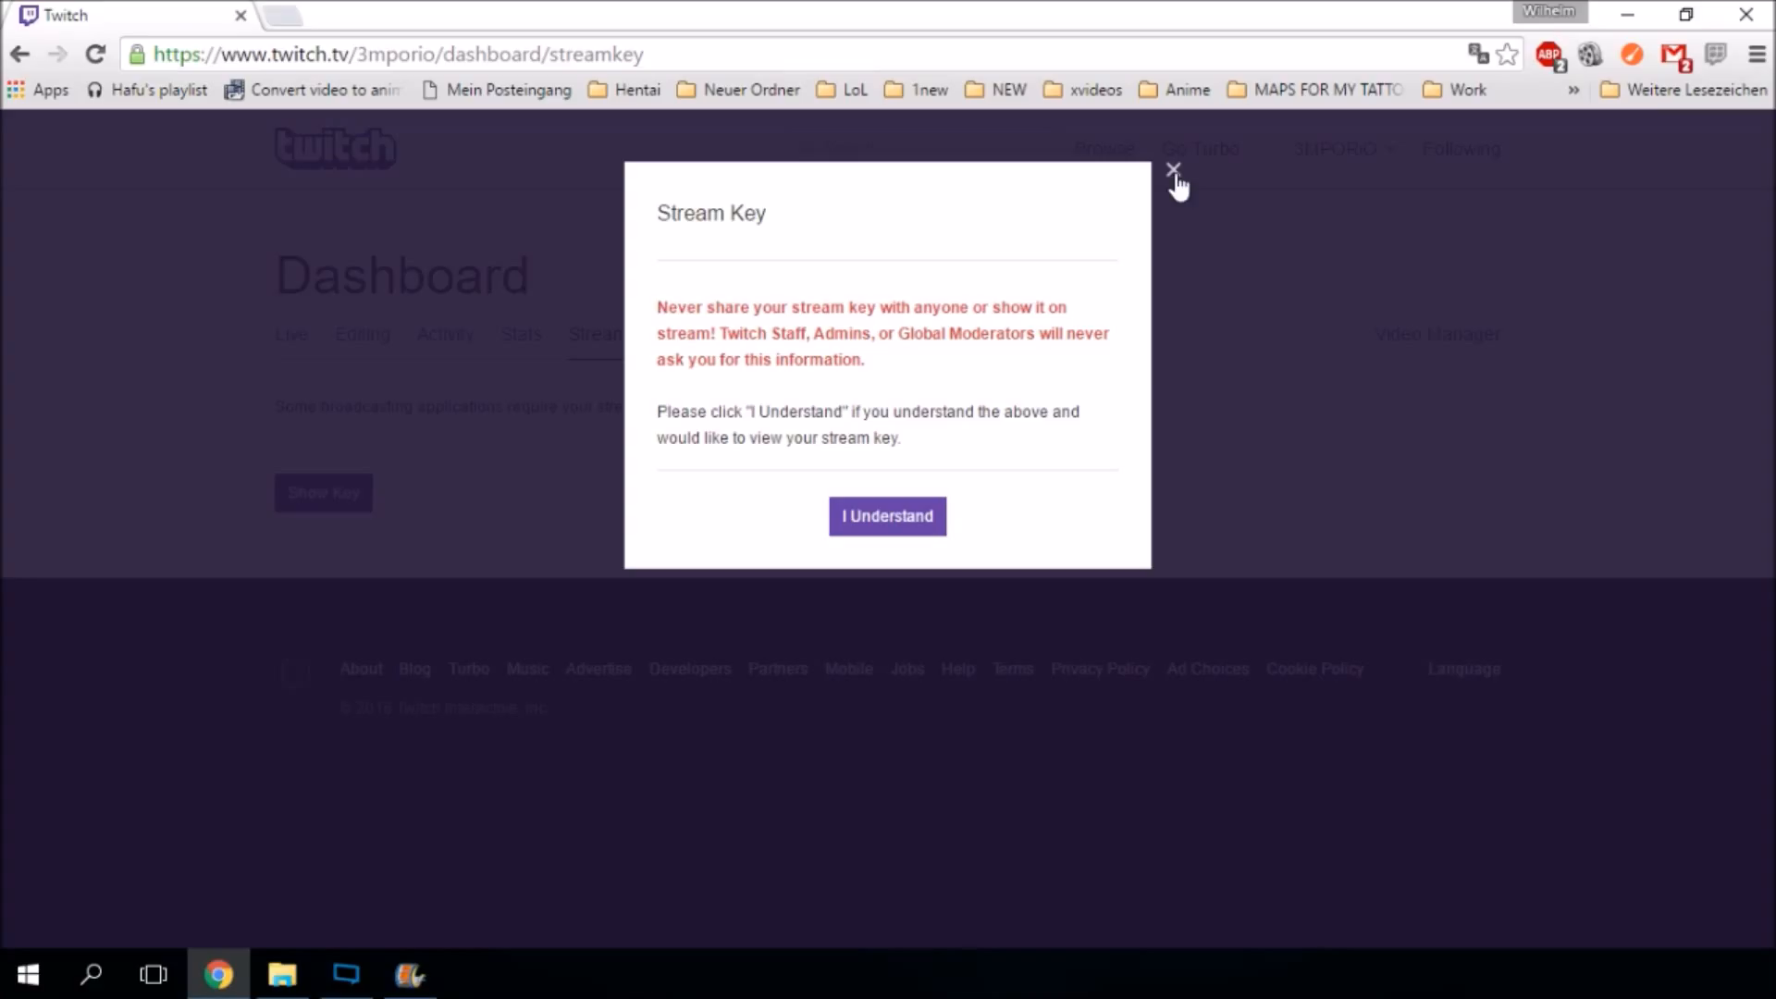
{"action": "left_click_drag", "start_coordinate": [659, 407], "coordinate": [1069, 428]}
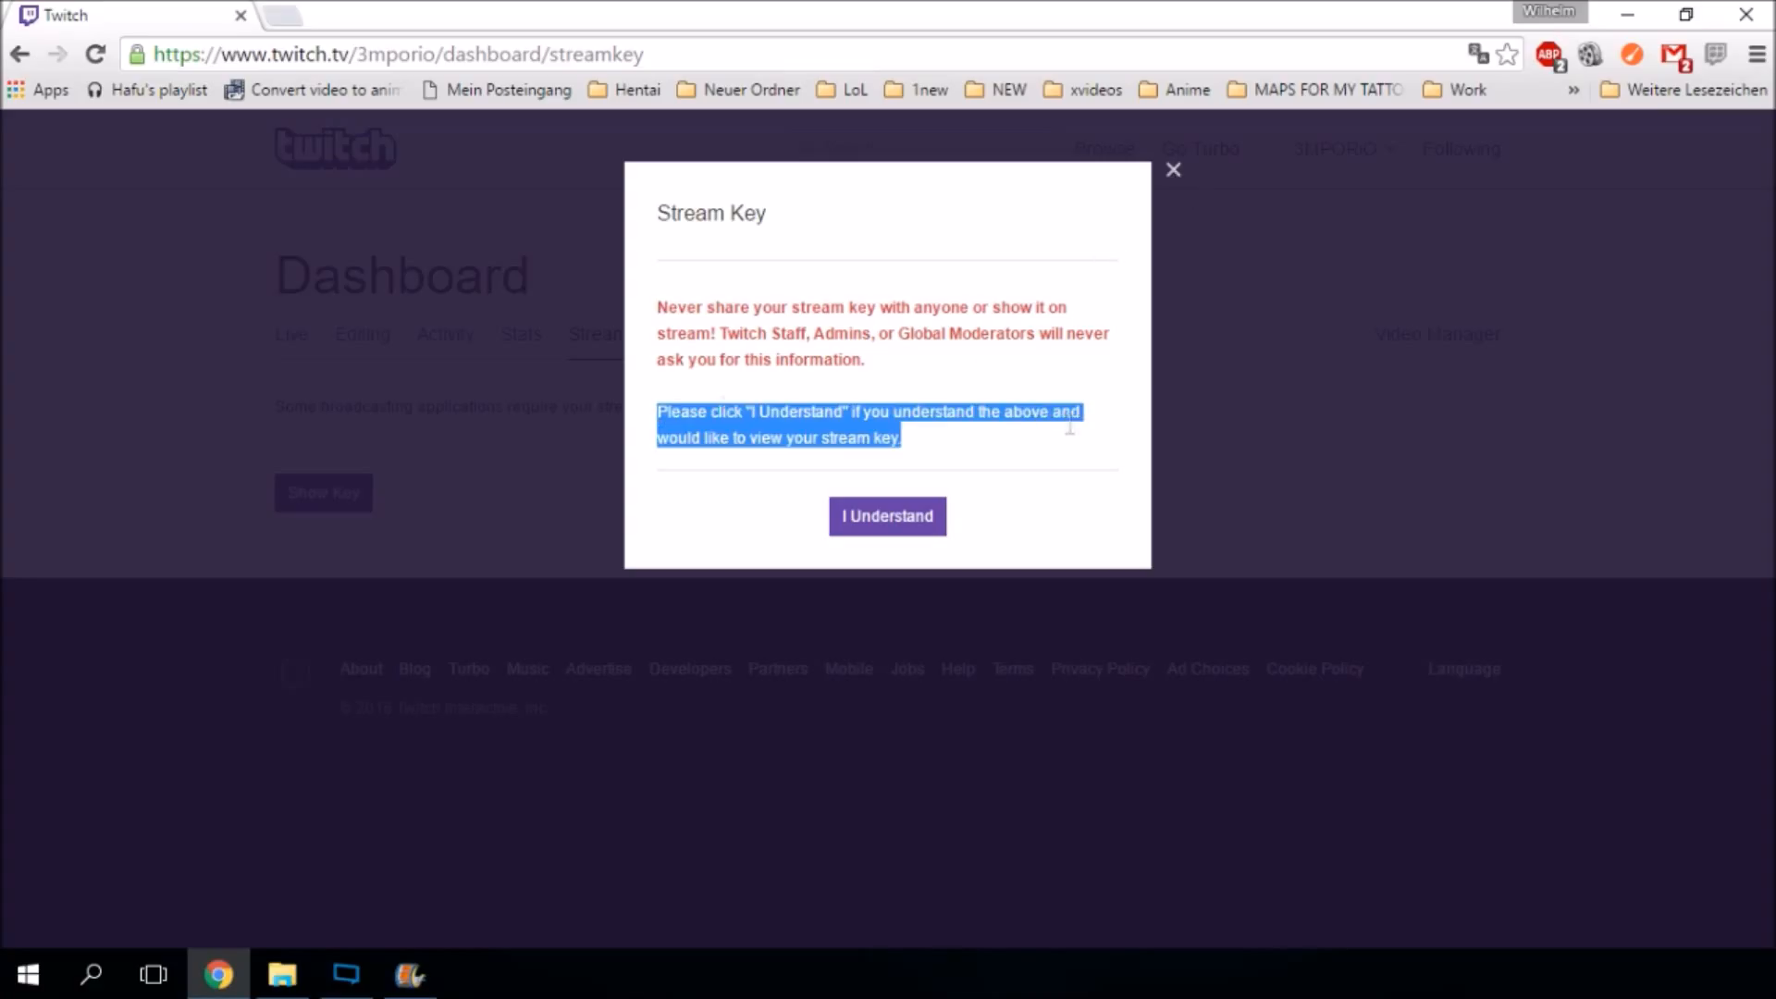
{"action": "left_click", "coordinate": [1172, 170]}
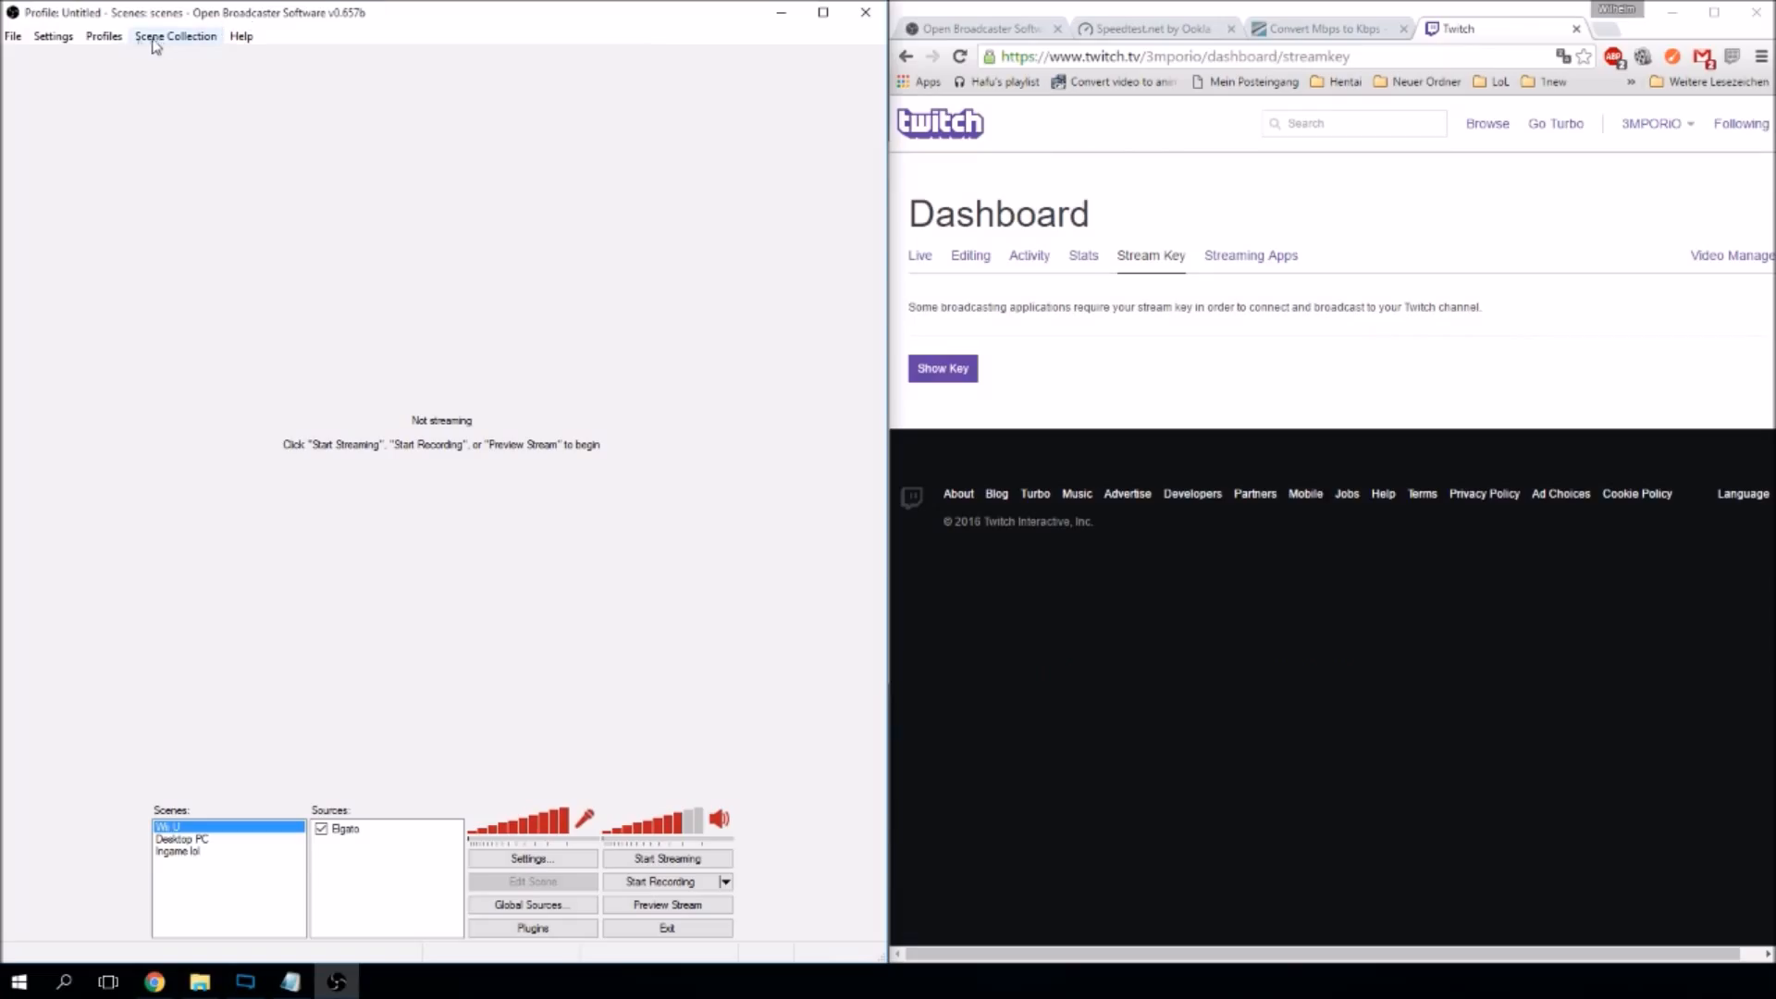
Switch to Open Broadcaster Software and set the streaming service in the broadcast settings to Twitch.
{"action": "left_click", "coordinate": [56, 39]}
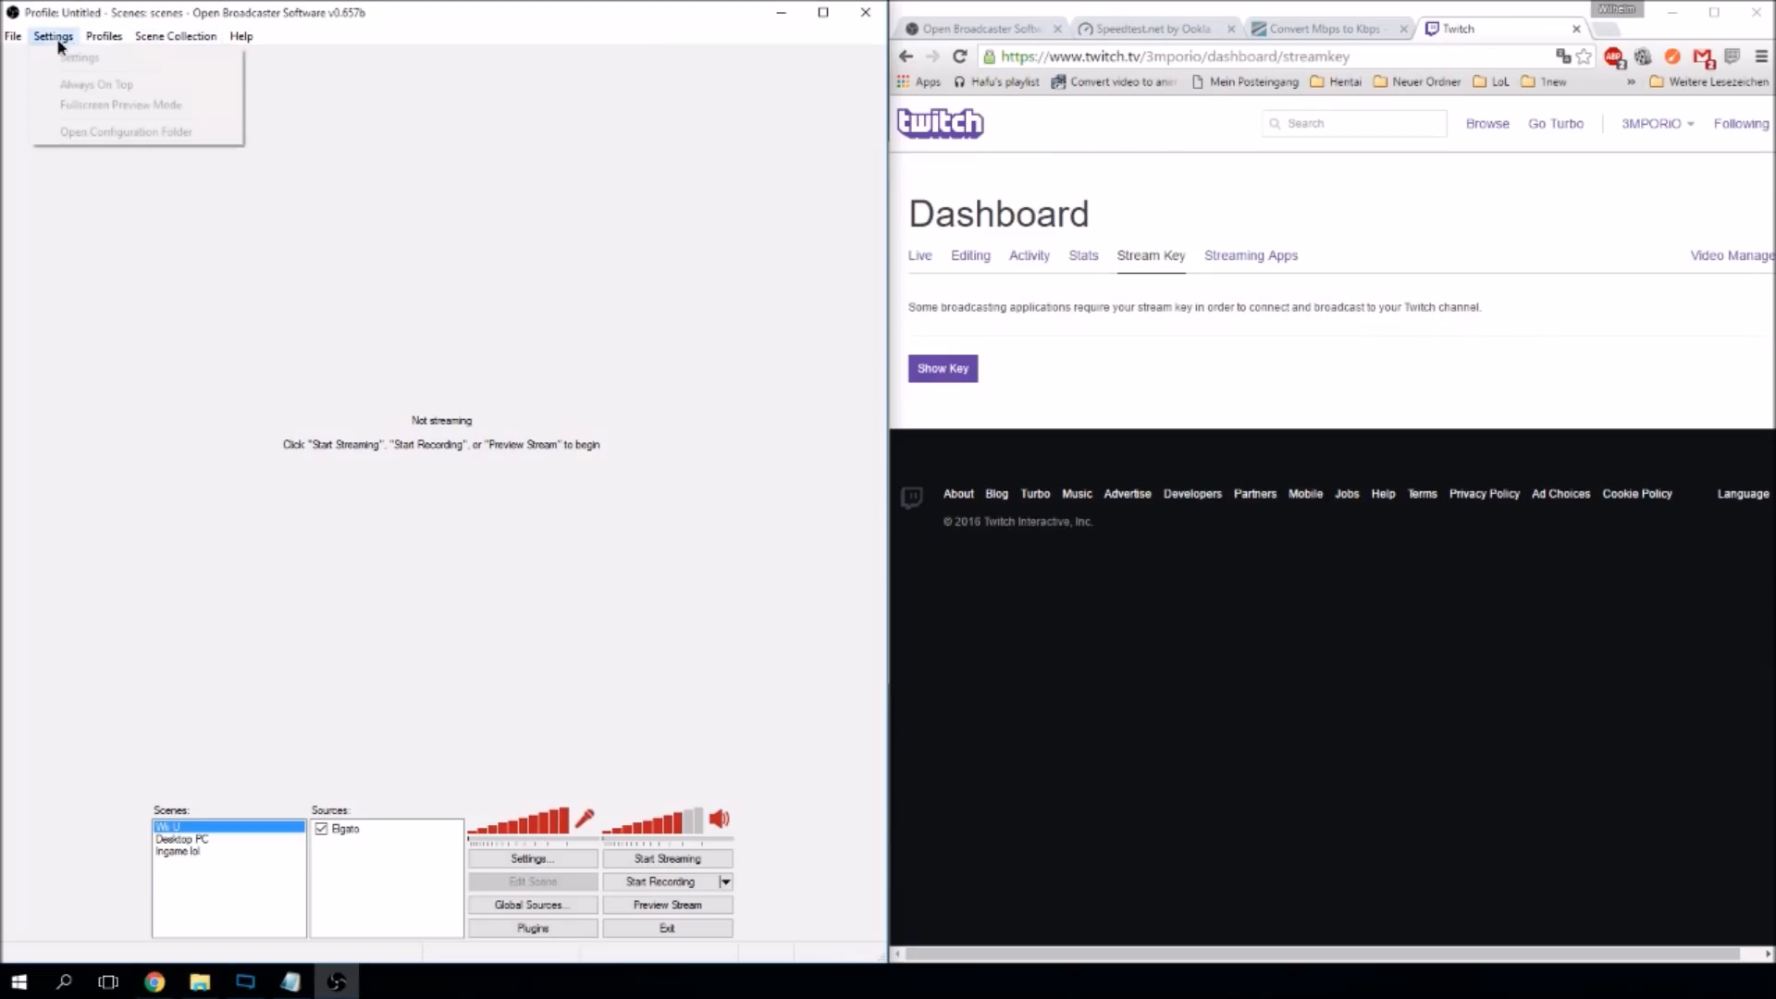
{"action": "left_click", "coordinate": [79, 57]}
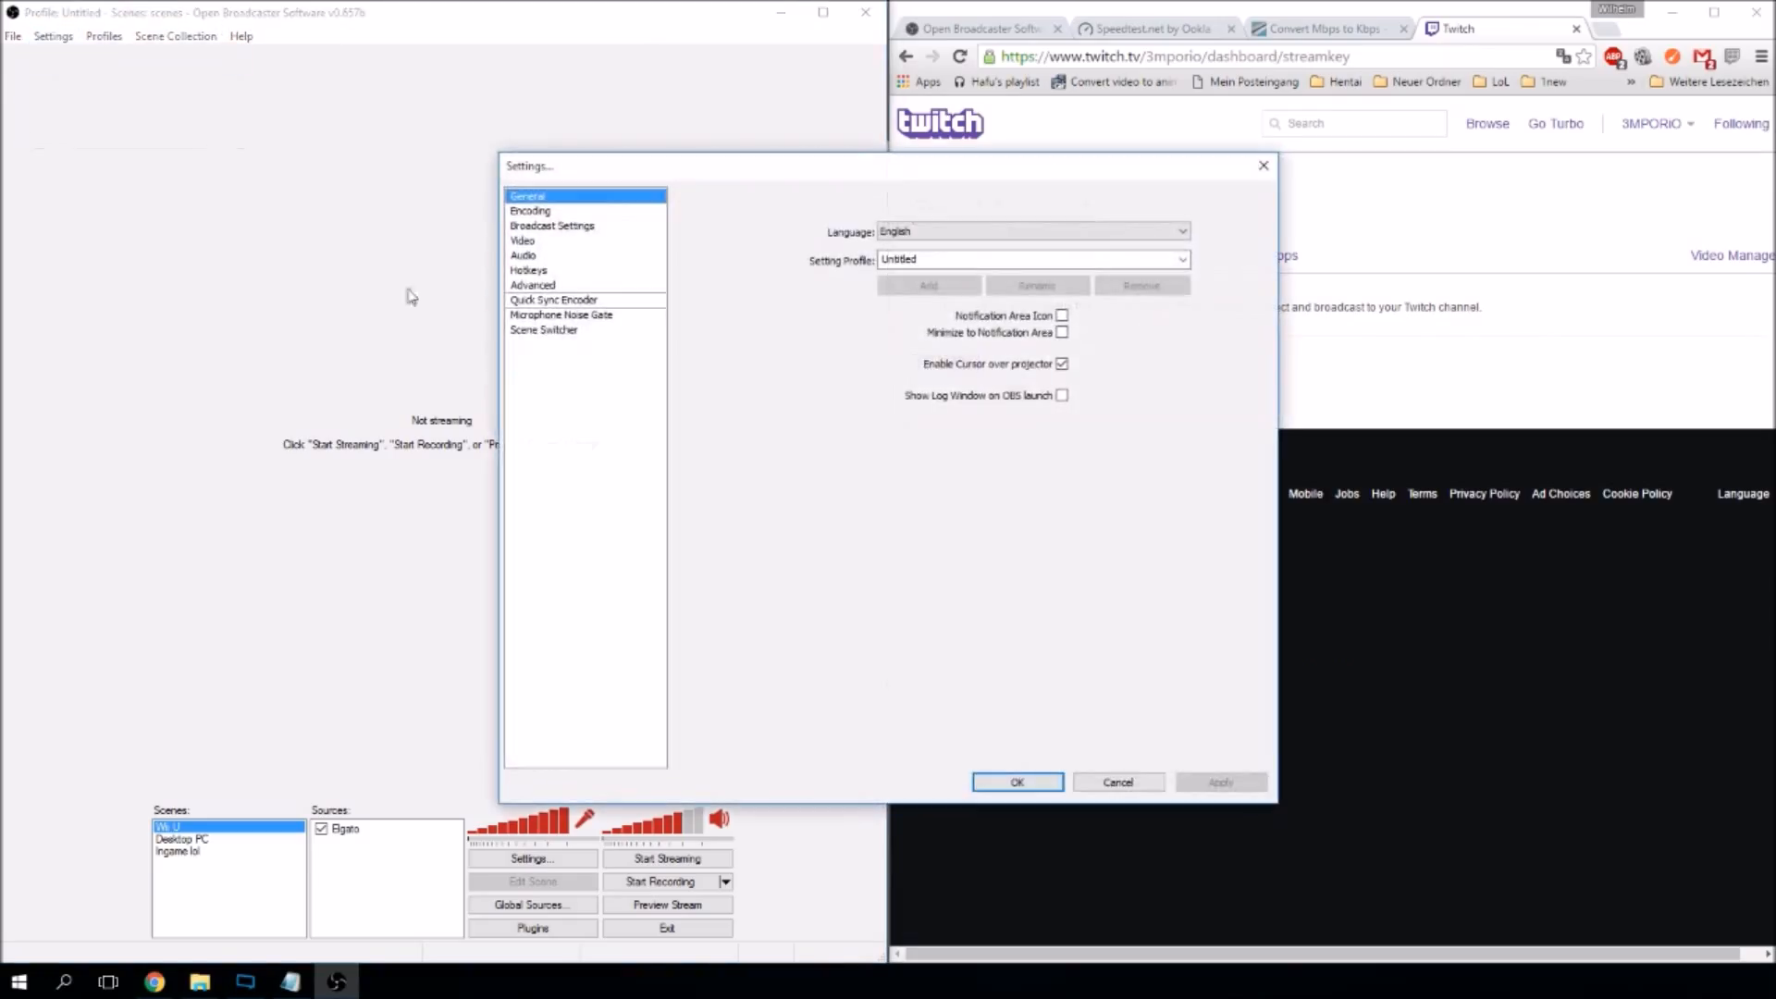
{"action": "left_click", "coordinate": [561, 232]}
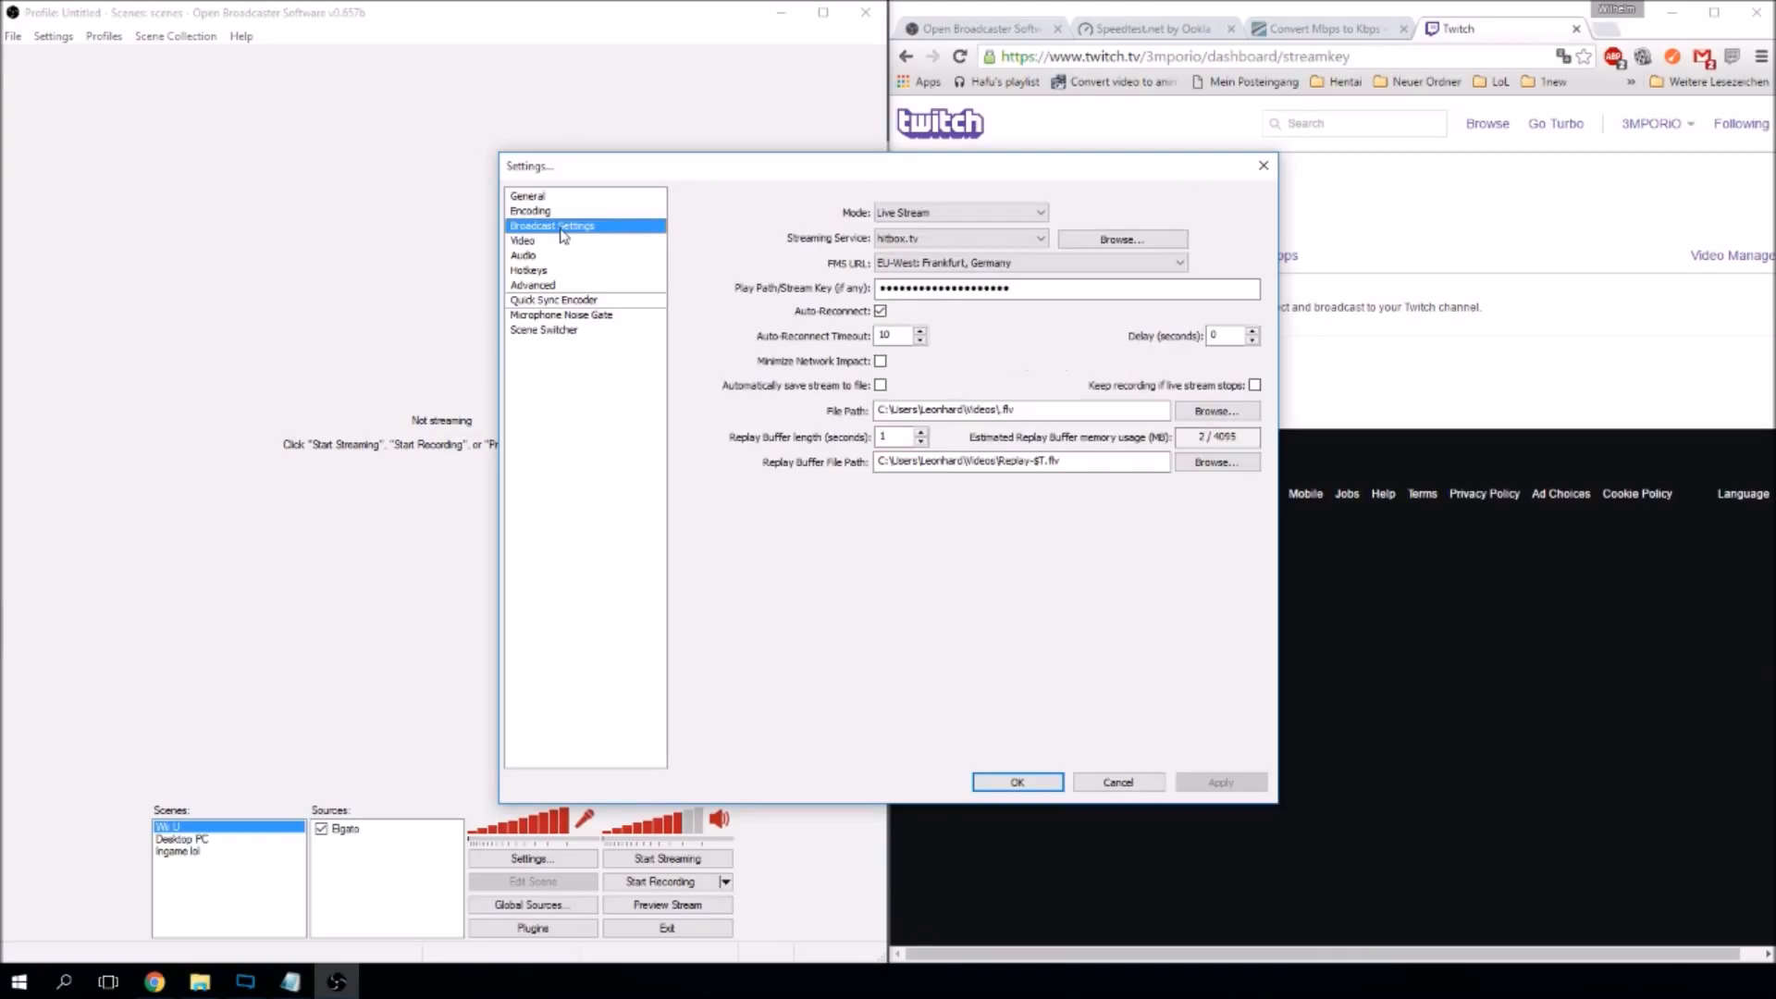
{"action": "left_click", "coordinate": [1017, 241]}
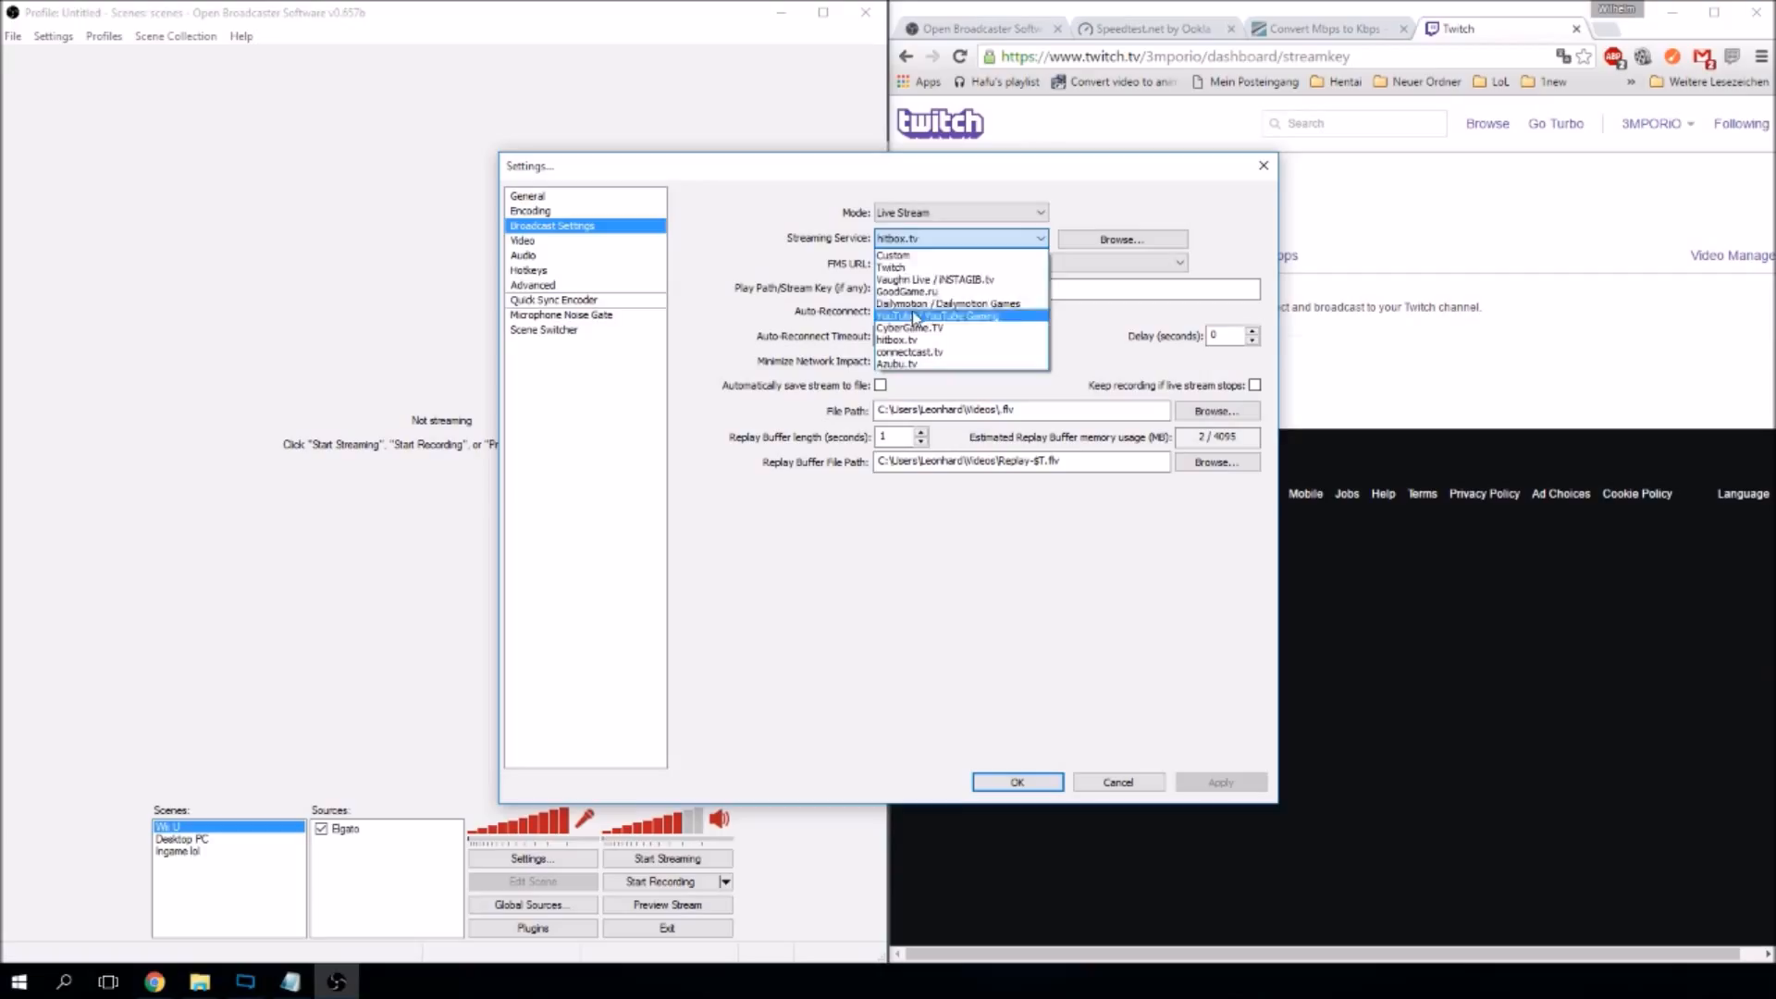
{"action": "left_click", "coordinate": [918, 267]}
Try pasting into the play path/stream key field, and clear the field's contents.
{"action": "left_click", "coordinate": [910, 290]}
{"action": "key", "text": "ctrl+v"}
{"action": "left_click_drag", "start_coordinate": [911, 291], "coordinate": [856, 299]}
{"action": "key", "text": "BackSpace"}
{"action": "right_click", "coordinate": [897, 289]}
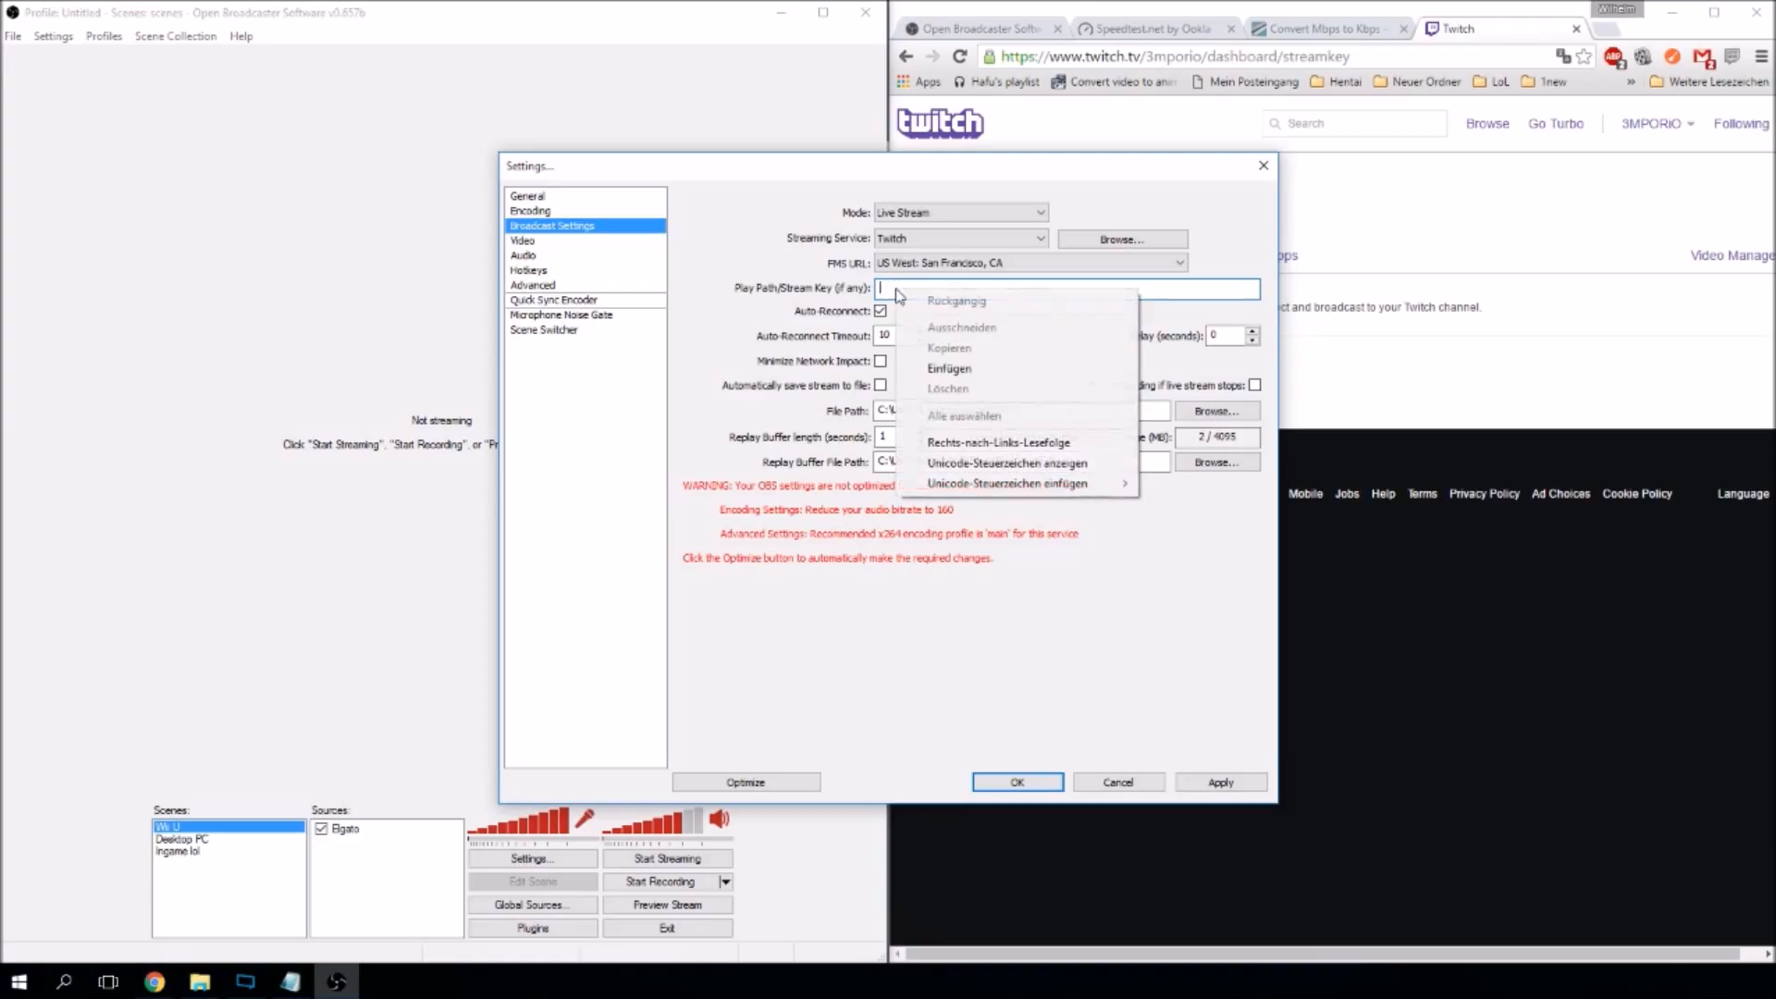
{"action": "left_click", "coordinate": [1174, 308]}
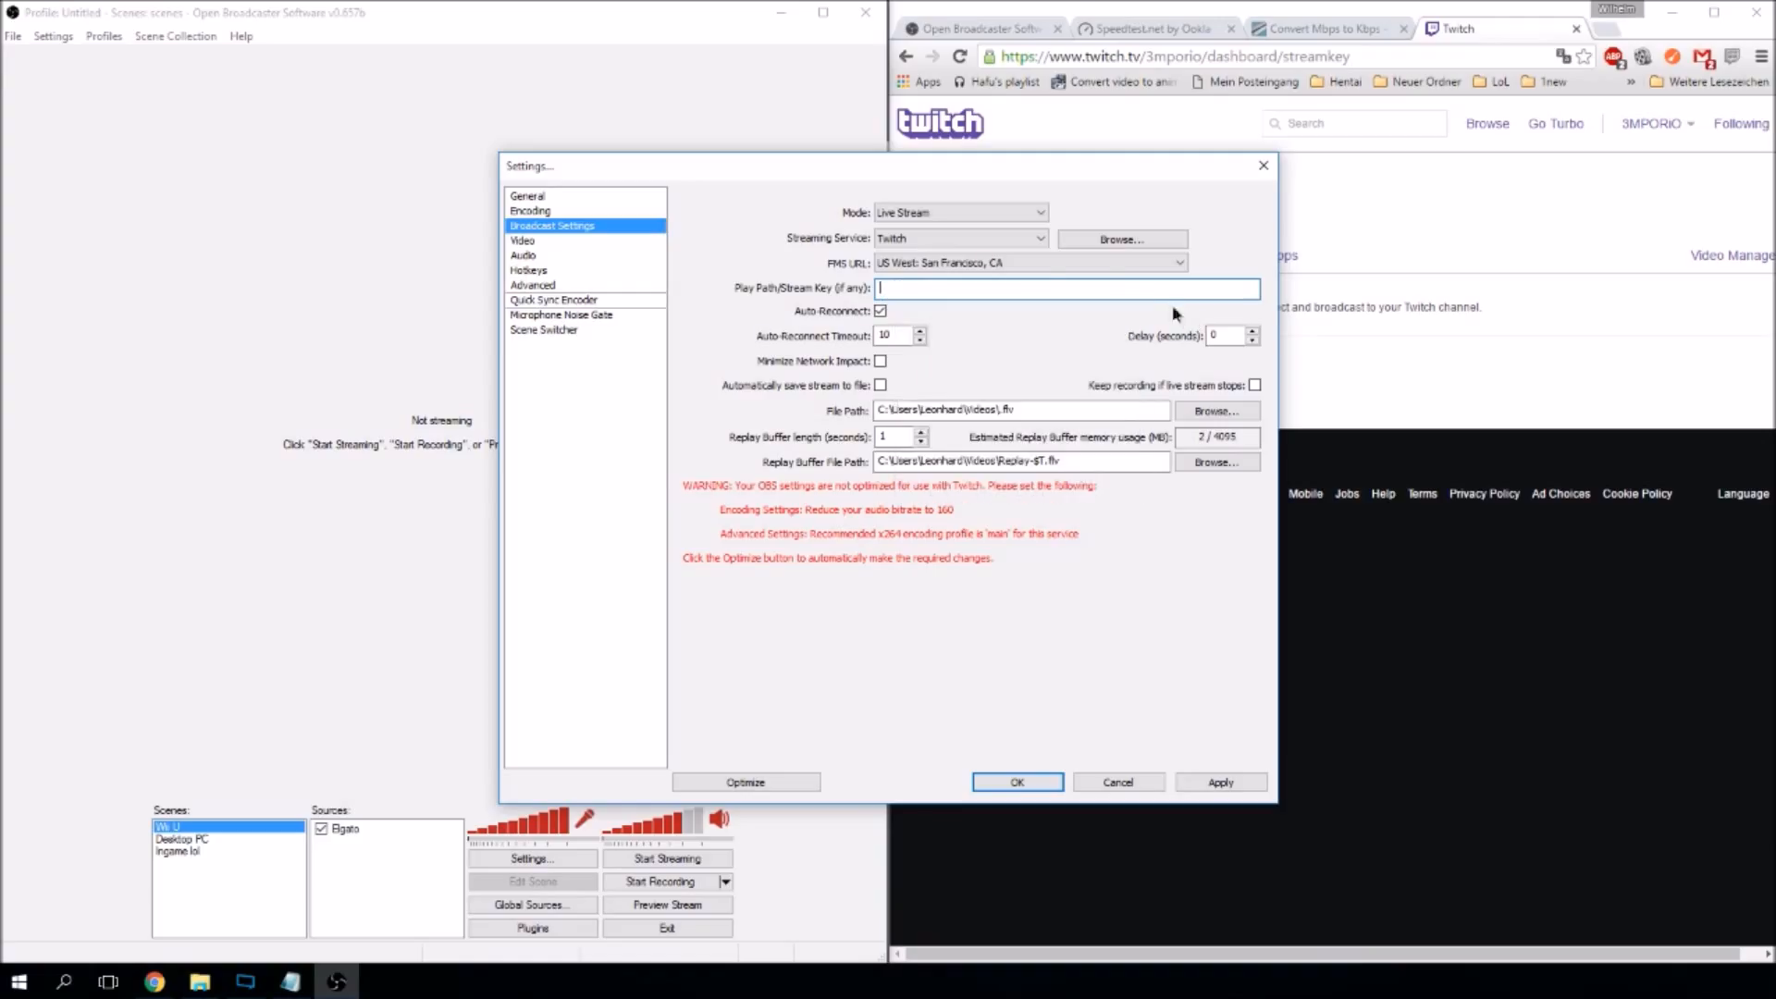
Review the FMS URL servers and the mode choices, keeping US West: San Francisco, CA and Live Stream, and accept the broadcast settings.
{"action": "left_click", "coordinate": [1052, 267]}
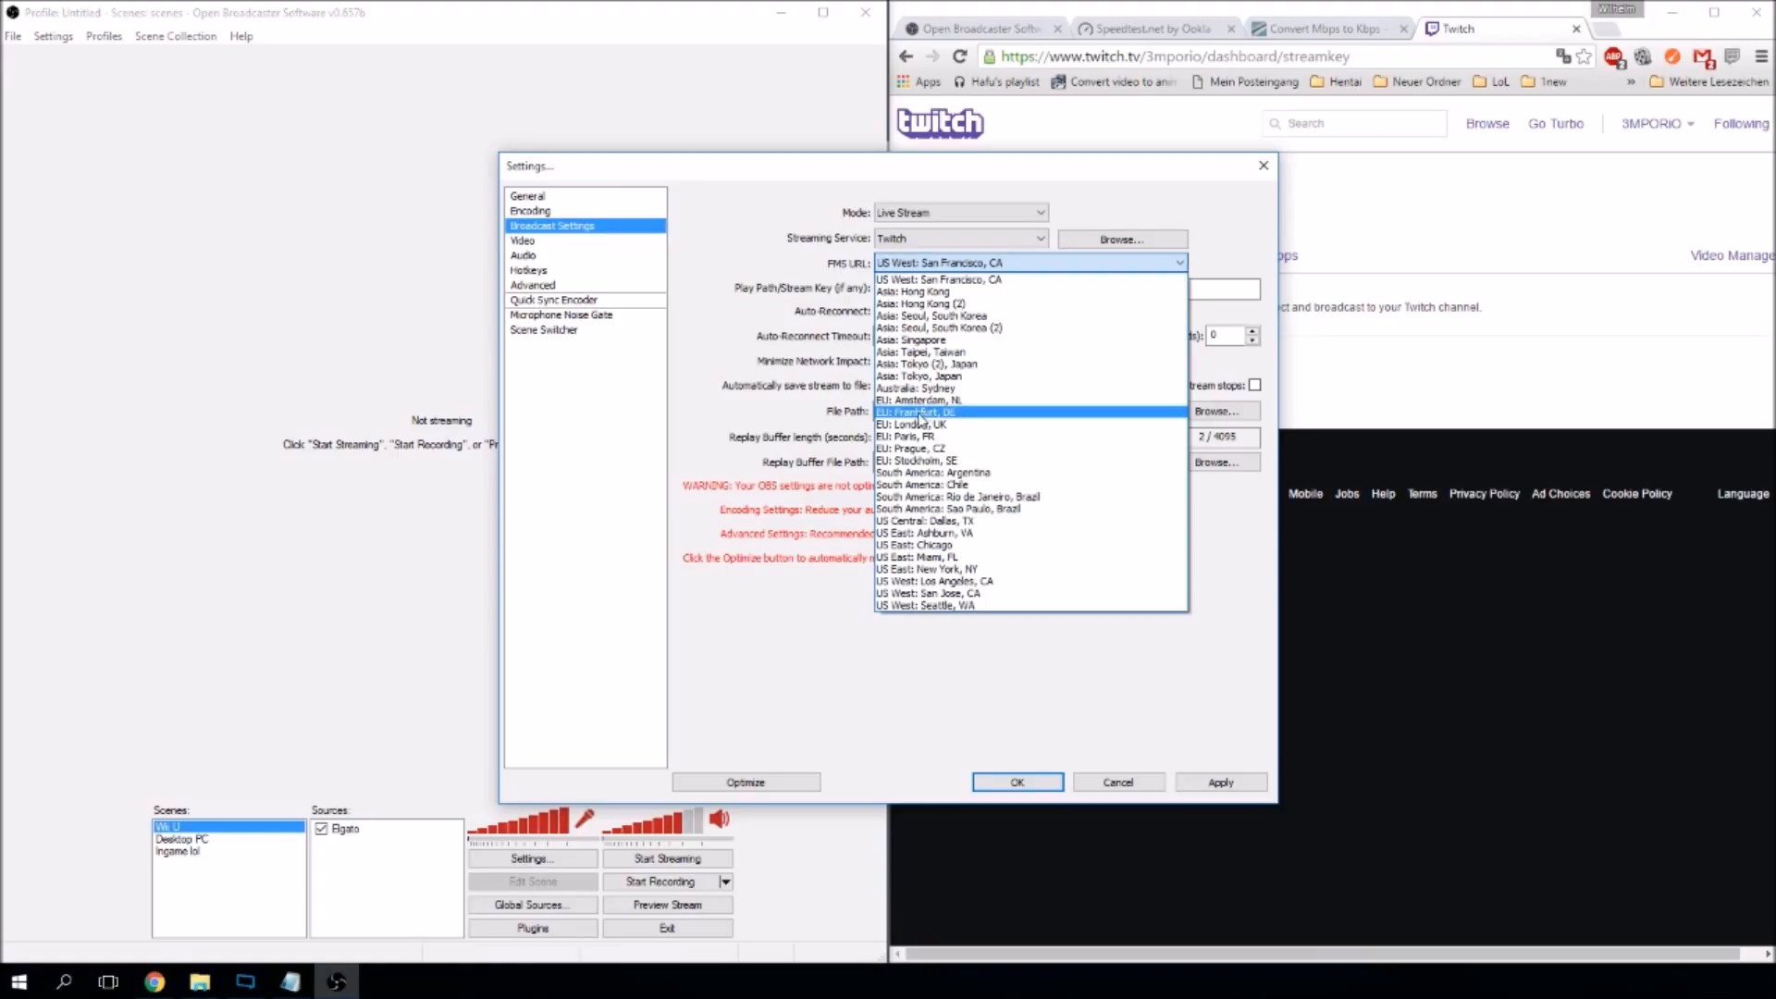
{"action": "left_click", "coordinate": [800, 381]}
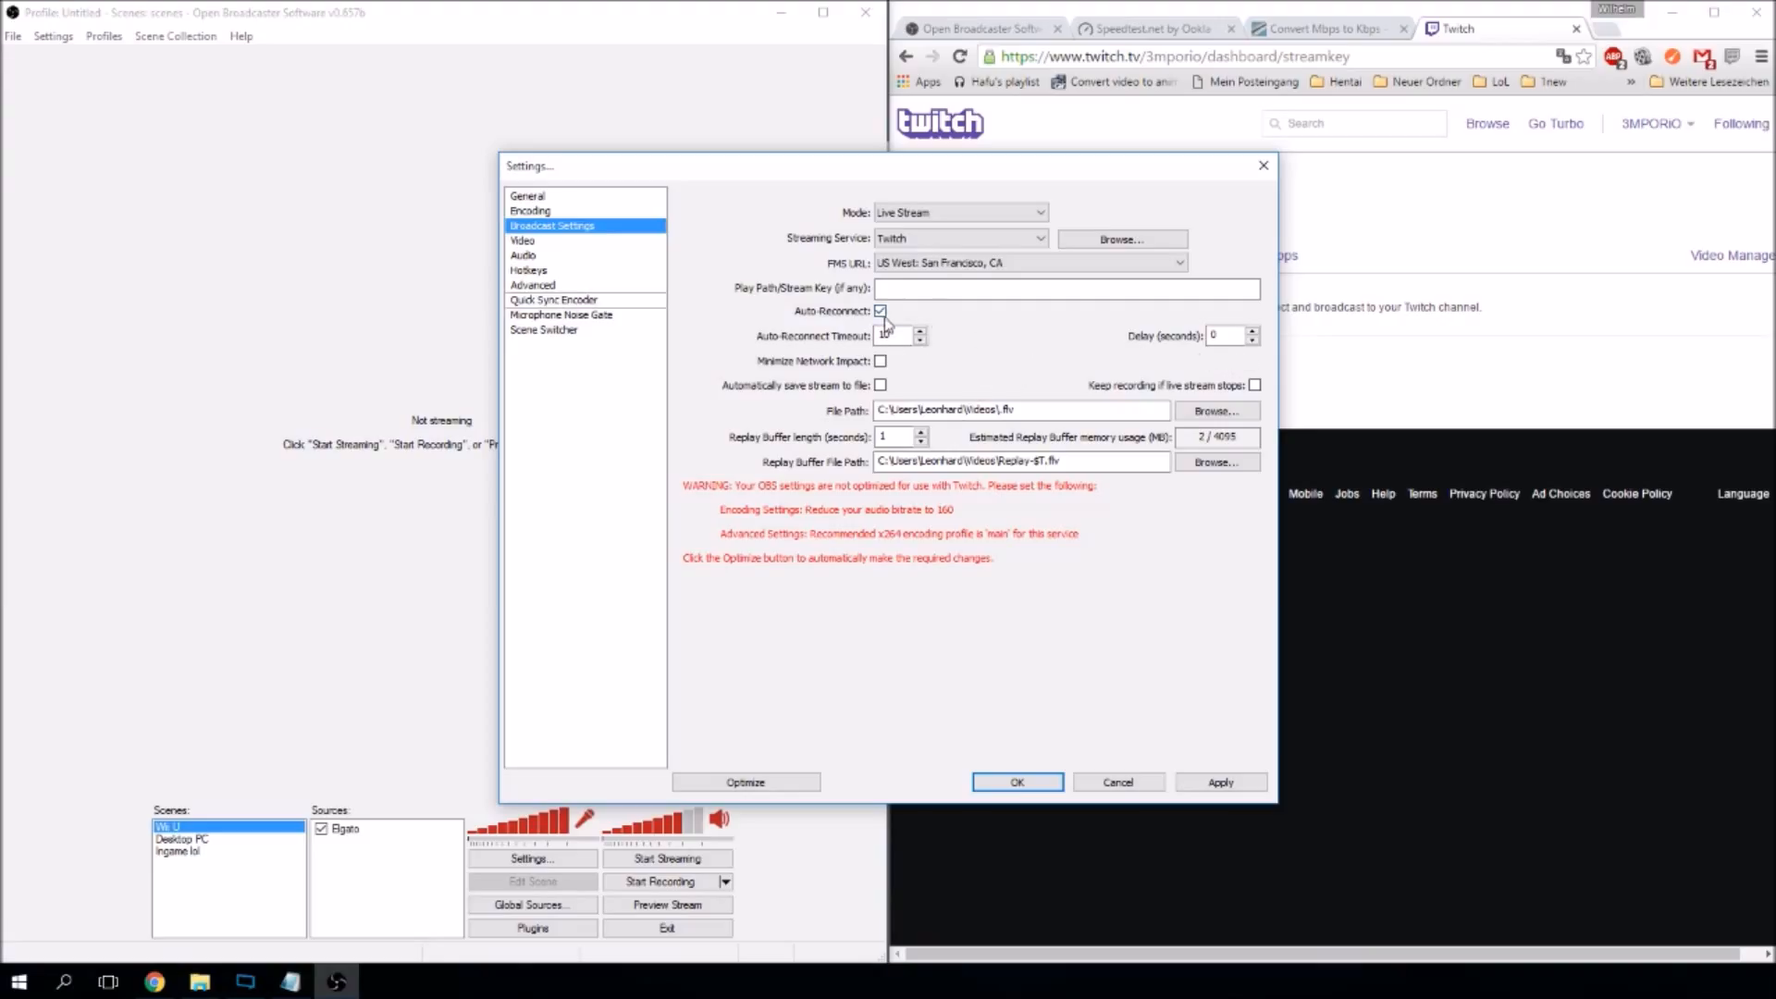
{"action": "left_click", "coordinate": [1041, 215]}
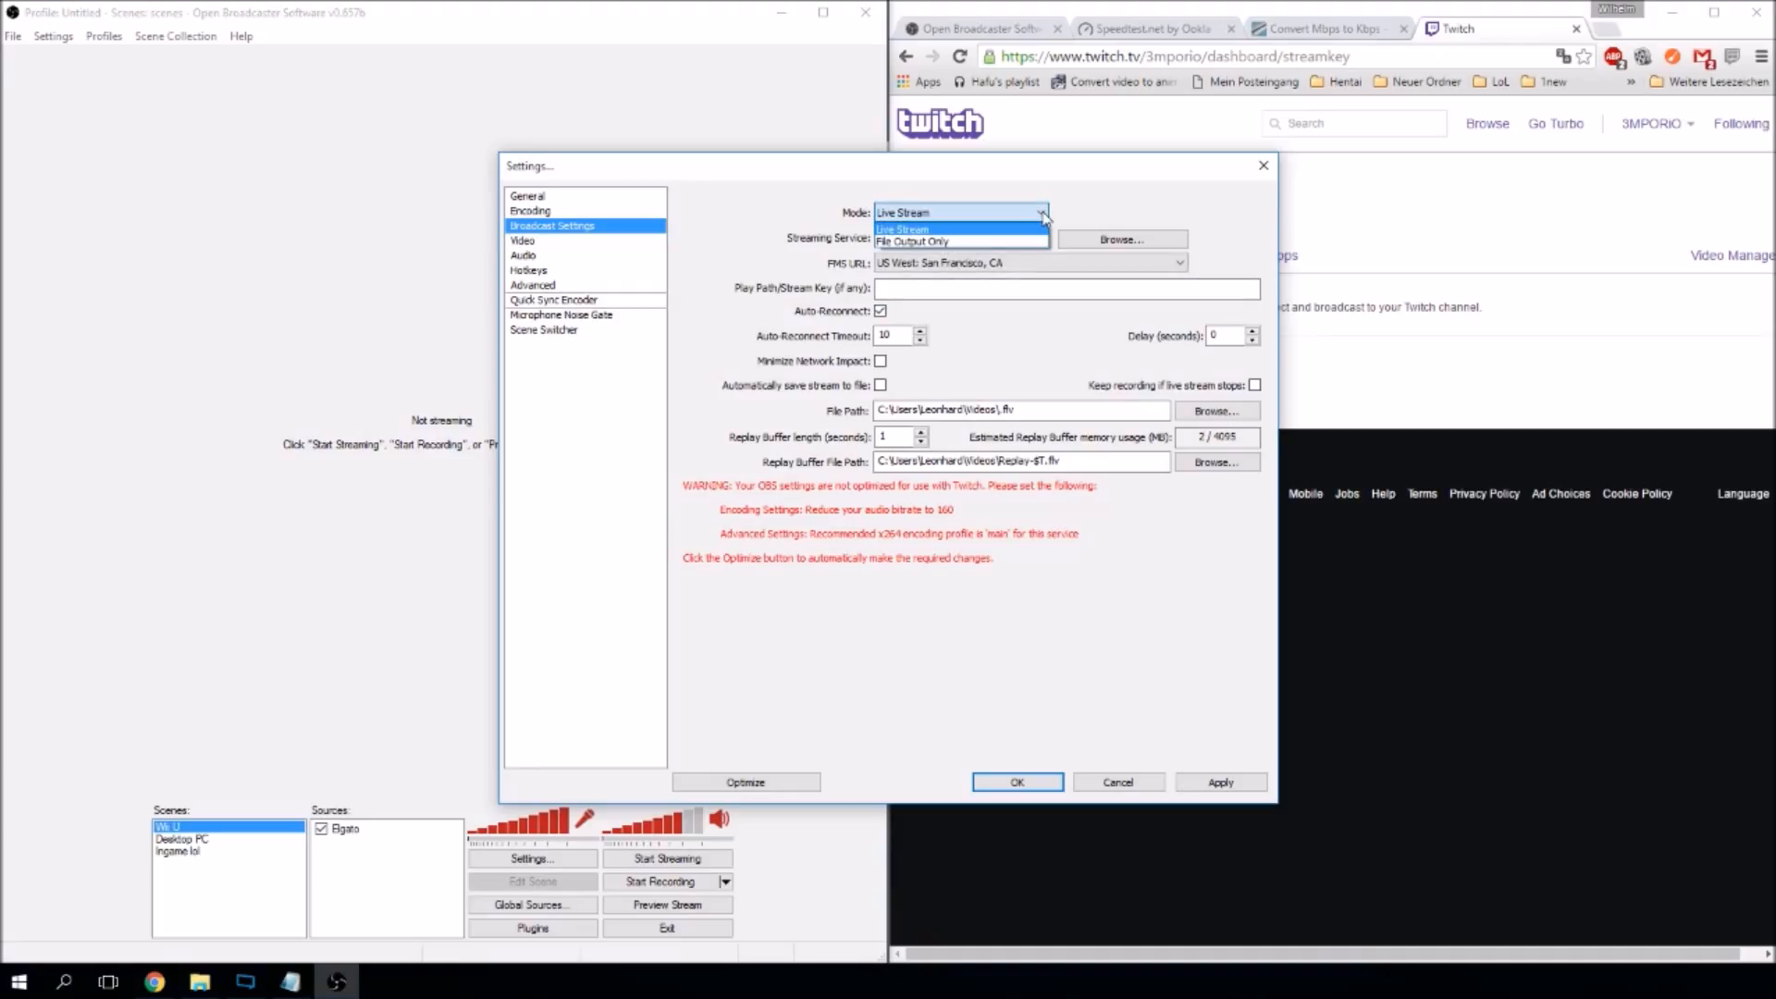
{"action": "left_click", "coordinate": [1043, 216]}
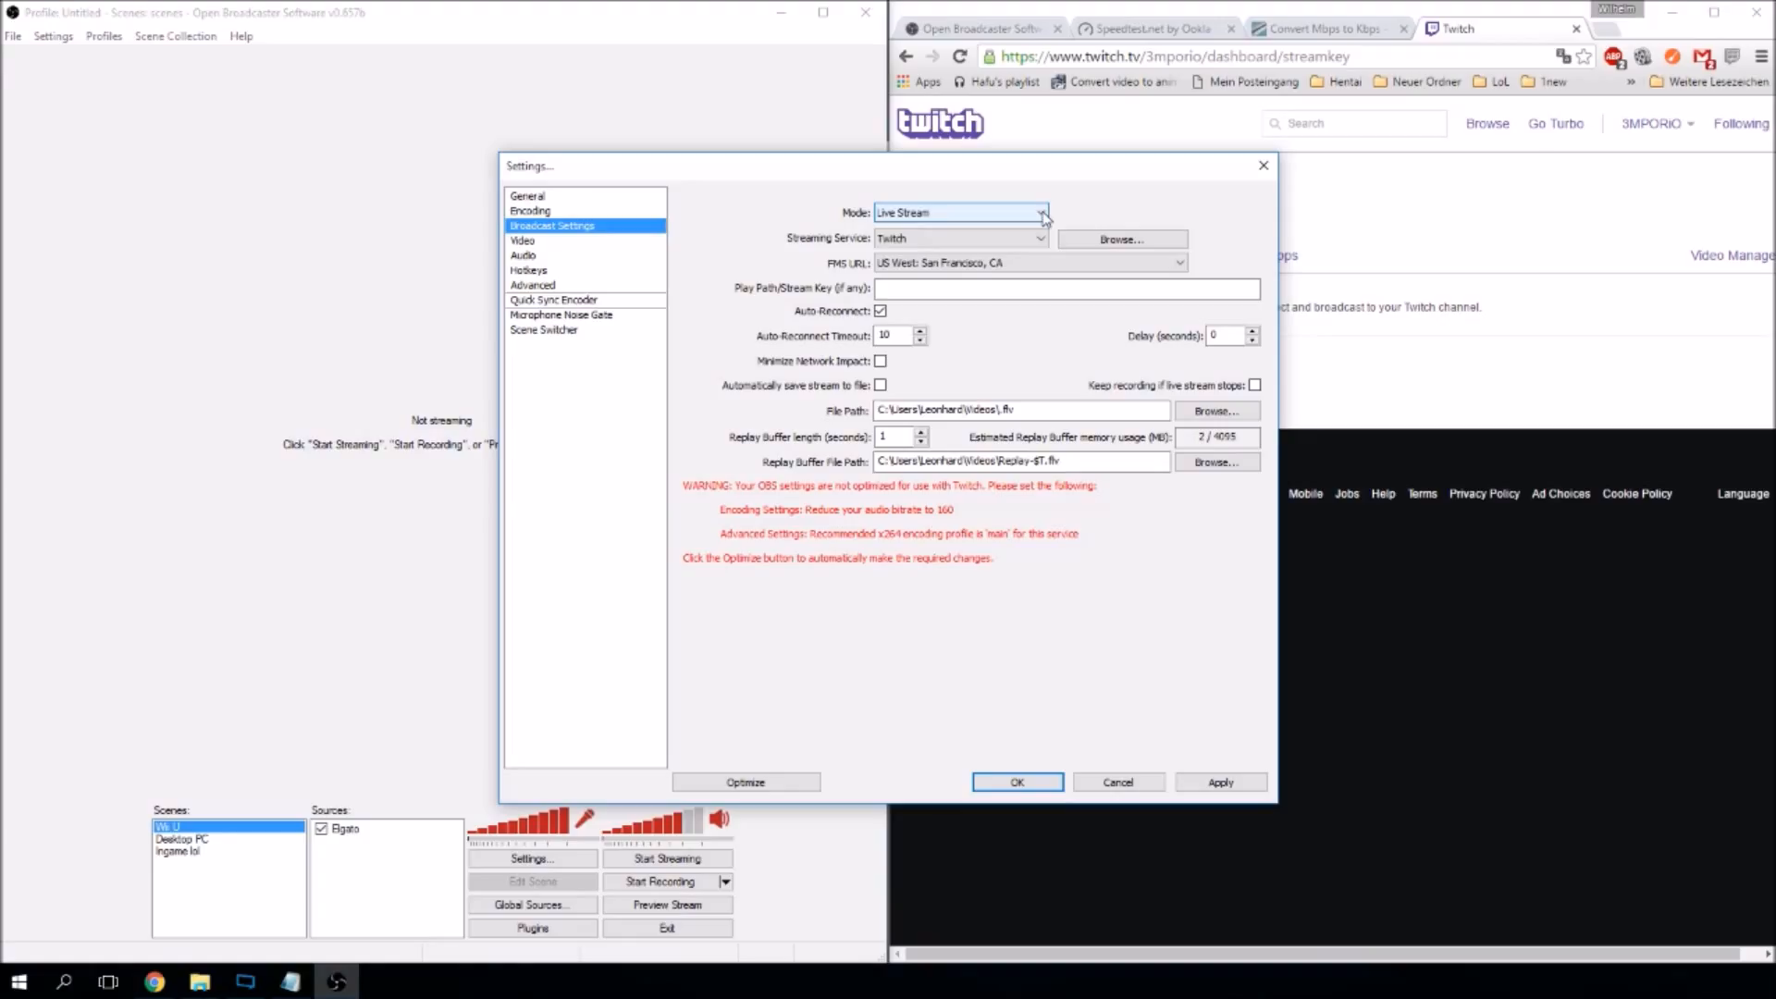
{"action": "left_click", "coordinate": [1044, 216]}
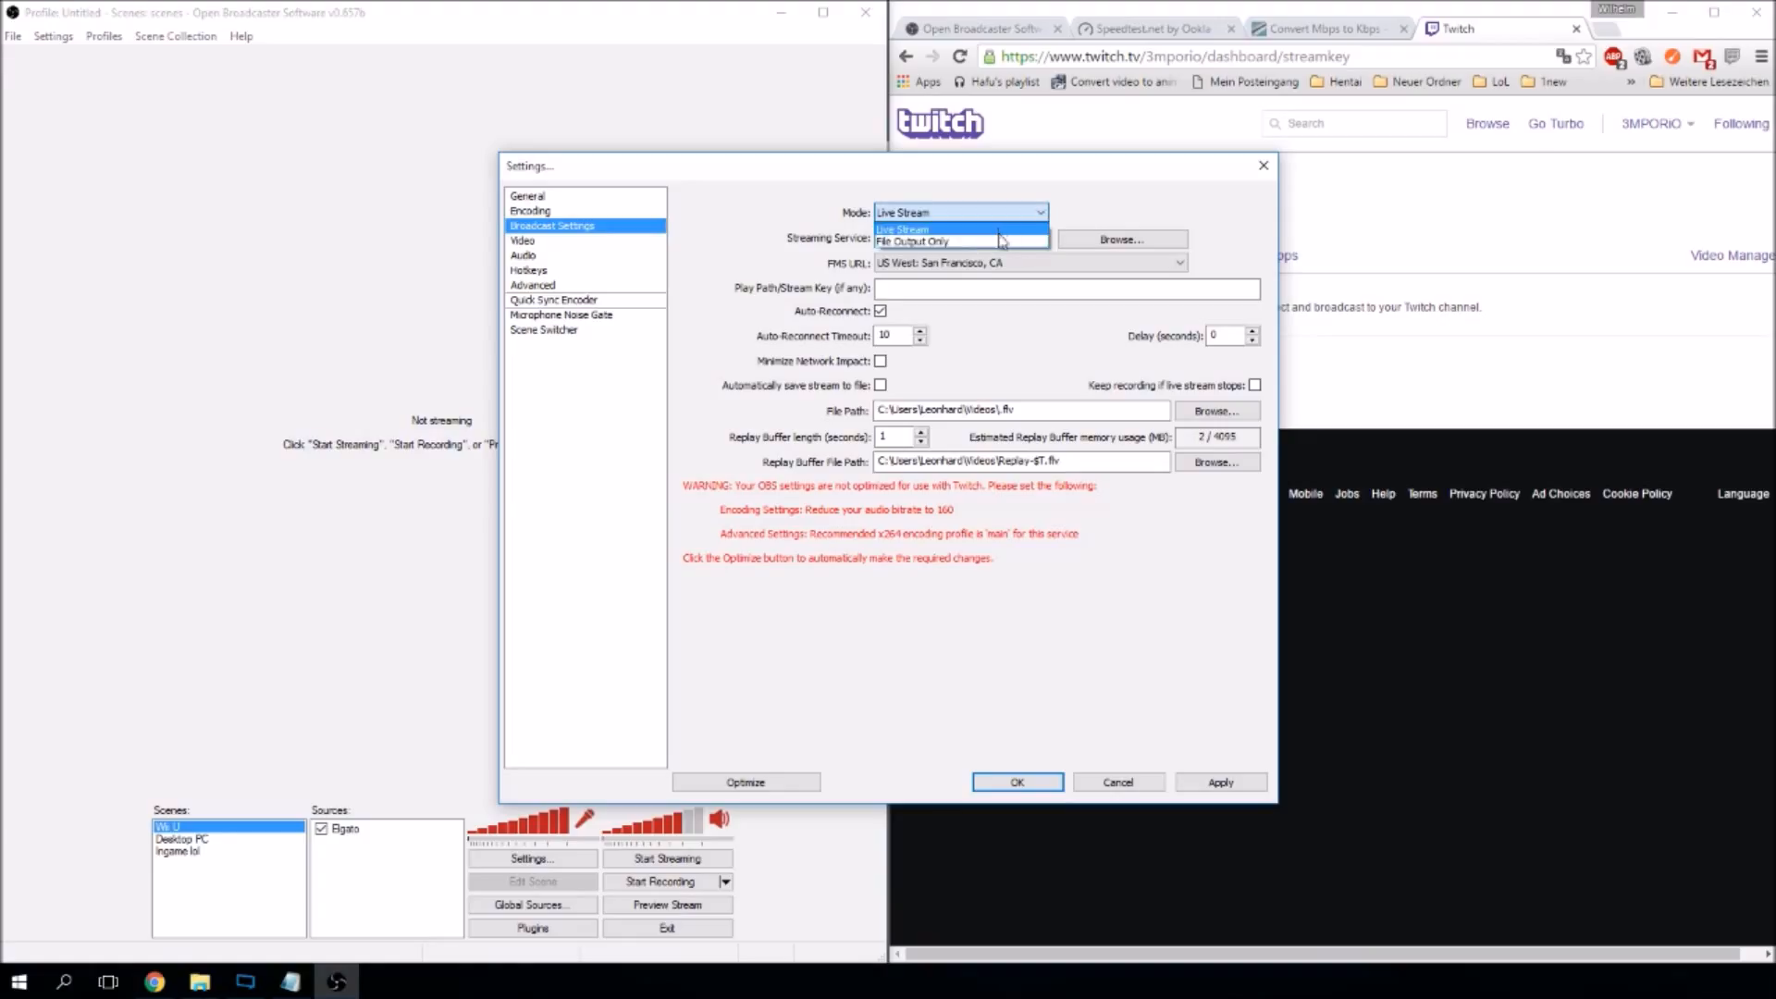
{"action": "left_click", "coordinate": [995, 230]}
{"action": "left_click", "coordinate": [997, 213]}
{"action": "left_click", "coordinate": [995, 230]}
{"action": "left_click", "coordinate": [1001, 218]}
{"action": "left_click", "coordinate": [1109, 188]}
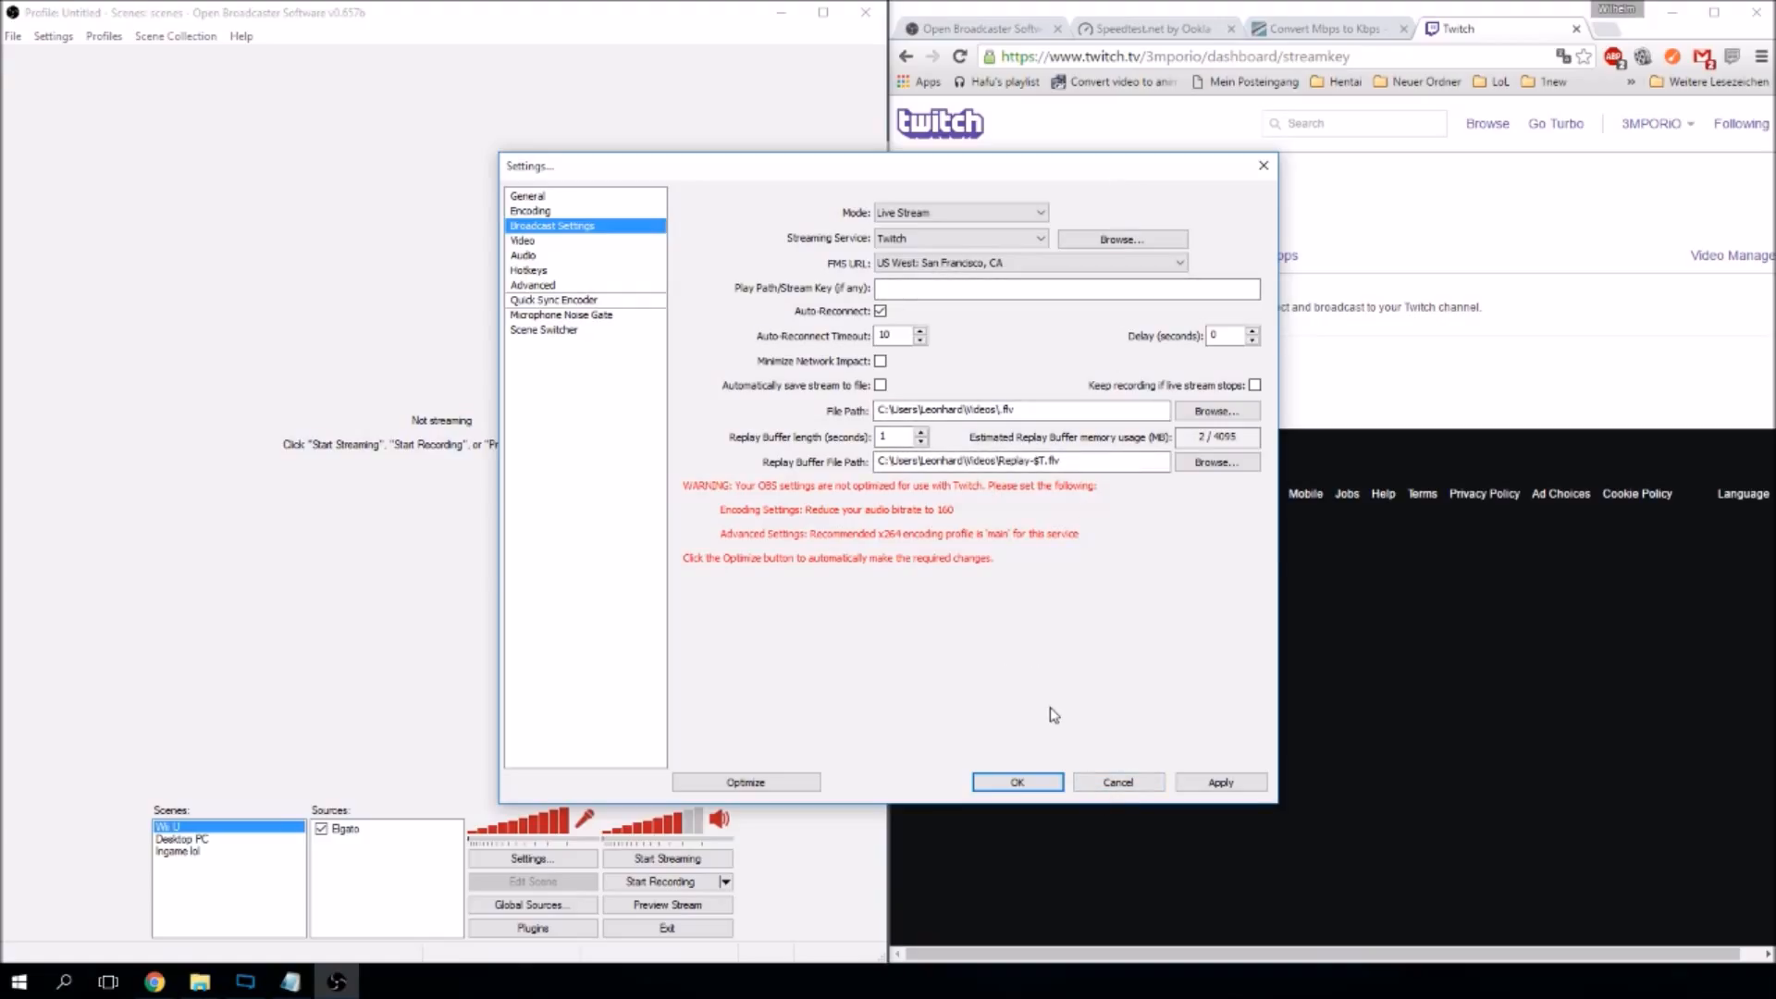
{"action": "left_click", "coordinate": [1036, 781]}
Look through the existing scenes and add a new scene named Streaming.
{"action": "left_click", "coordinate": [226, 838]}
{"action": "left_click", "coordinate": [243, 851]}
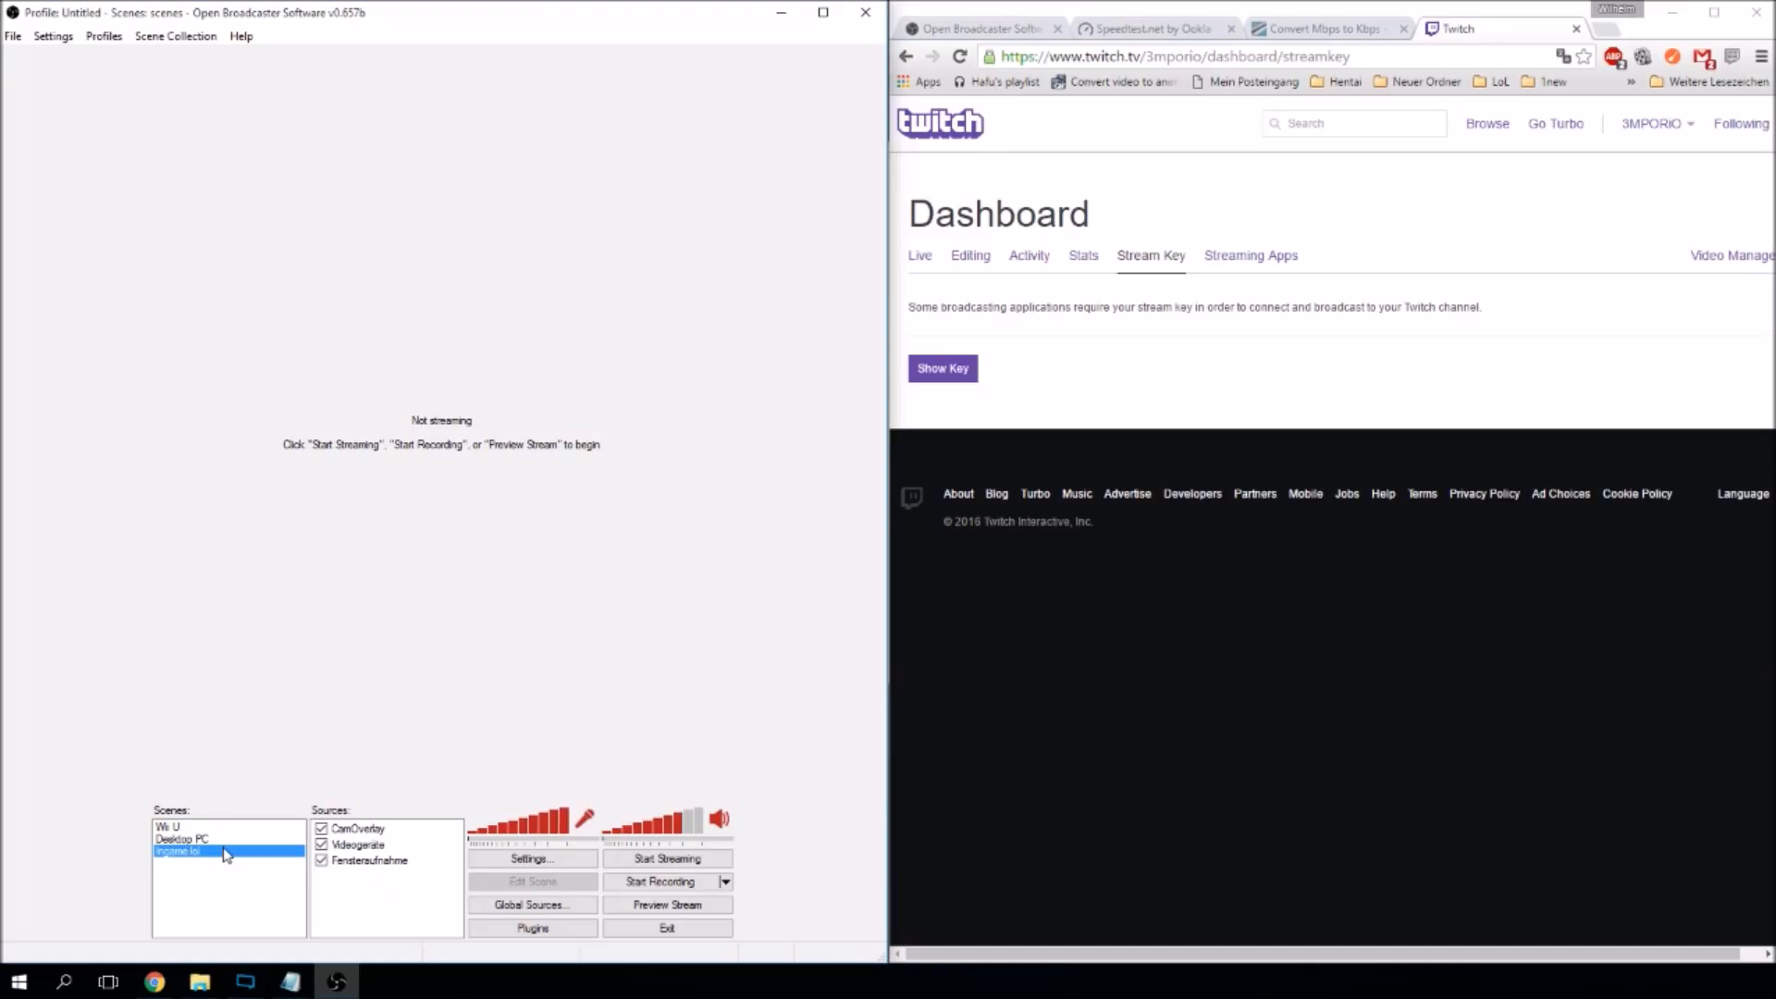
{"action": "right_click", "coordinate": [360, 897]}
{"action": "right_click", "coordinate": [214, 891]}
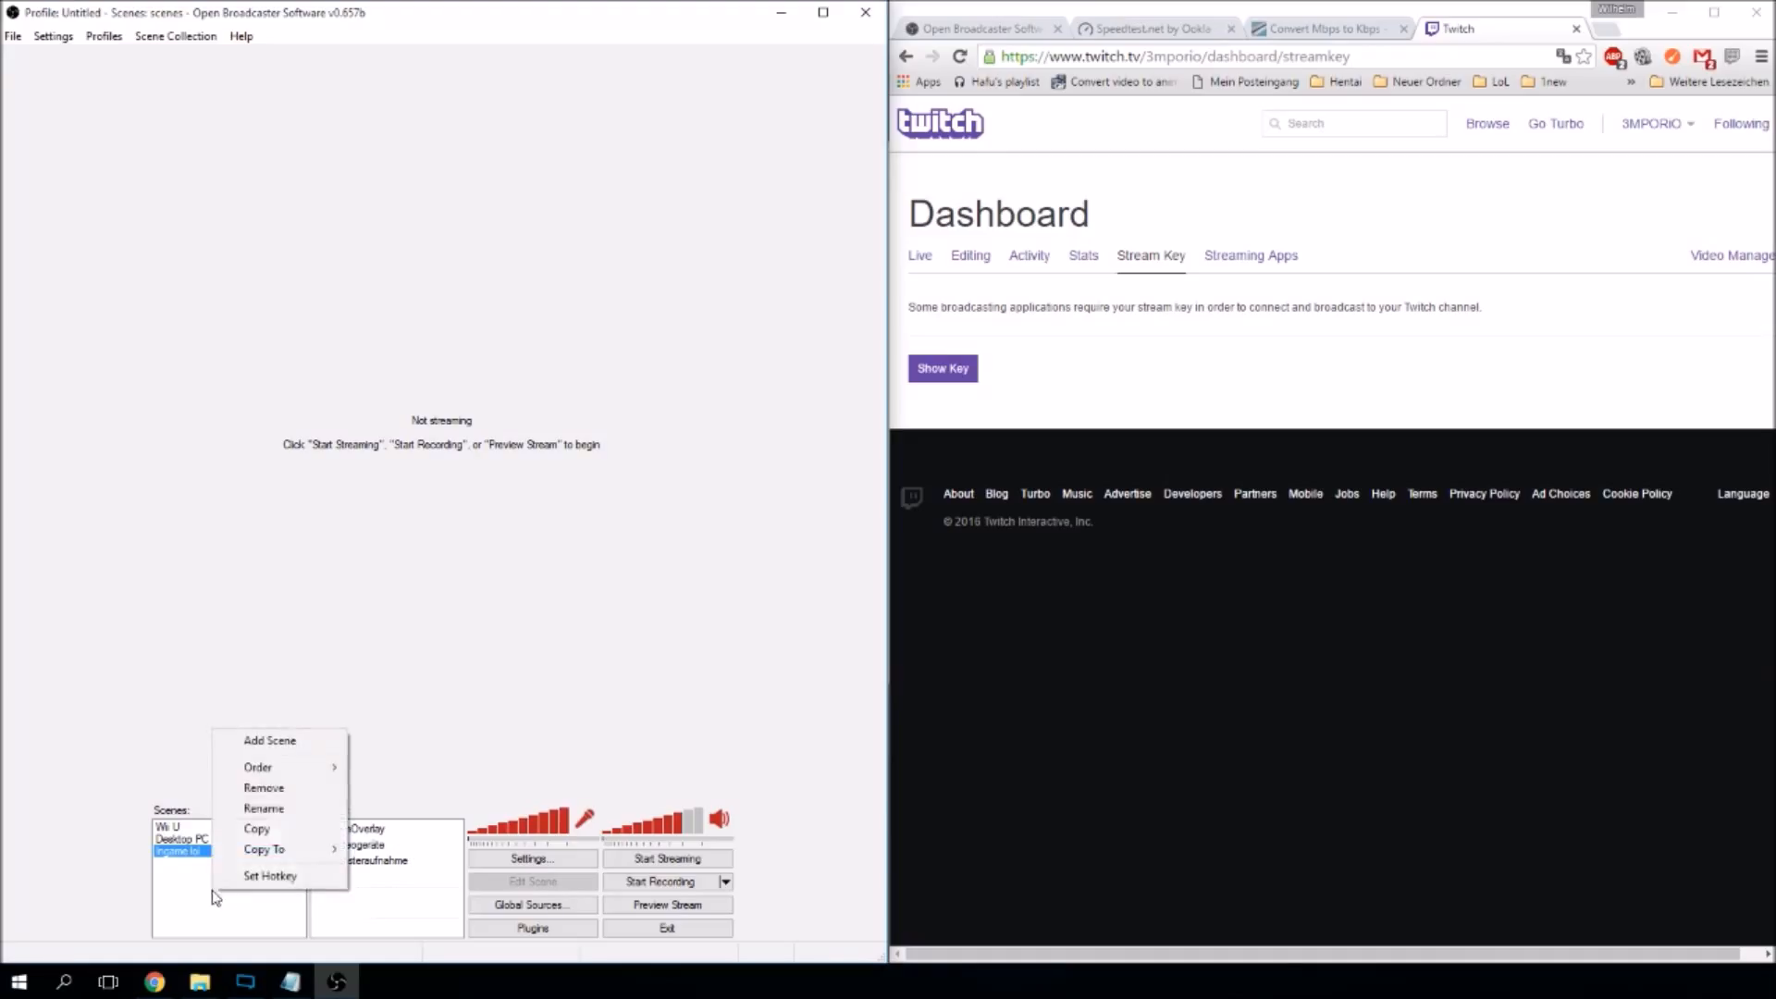
{"action": "left_click", "coordinate": [298, 745]}
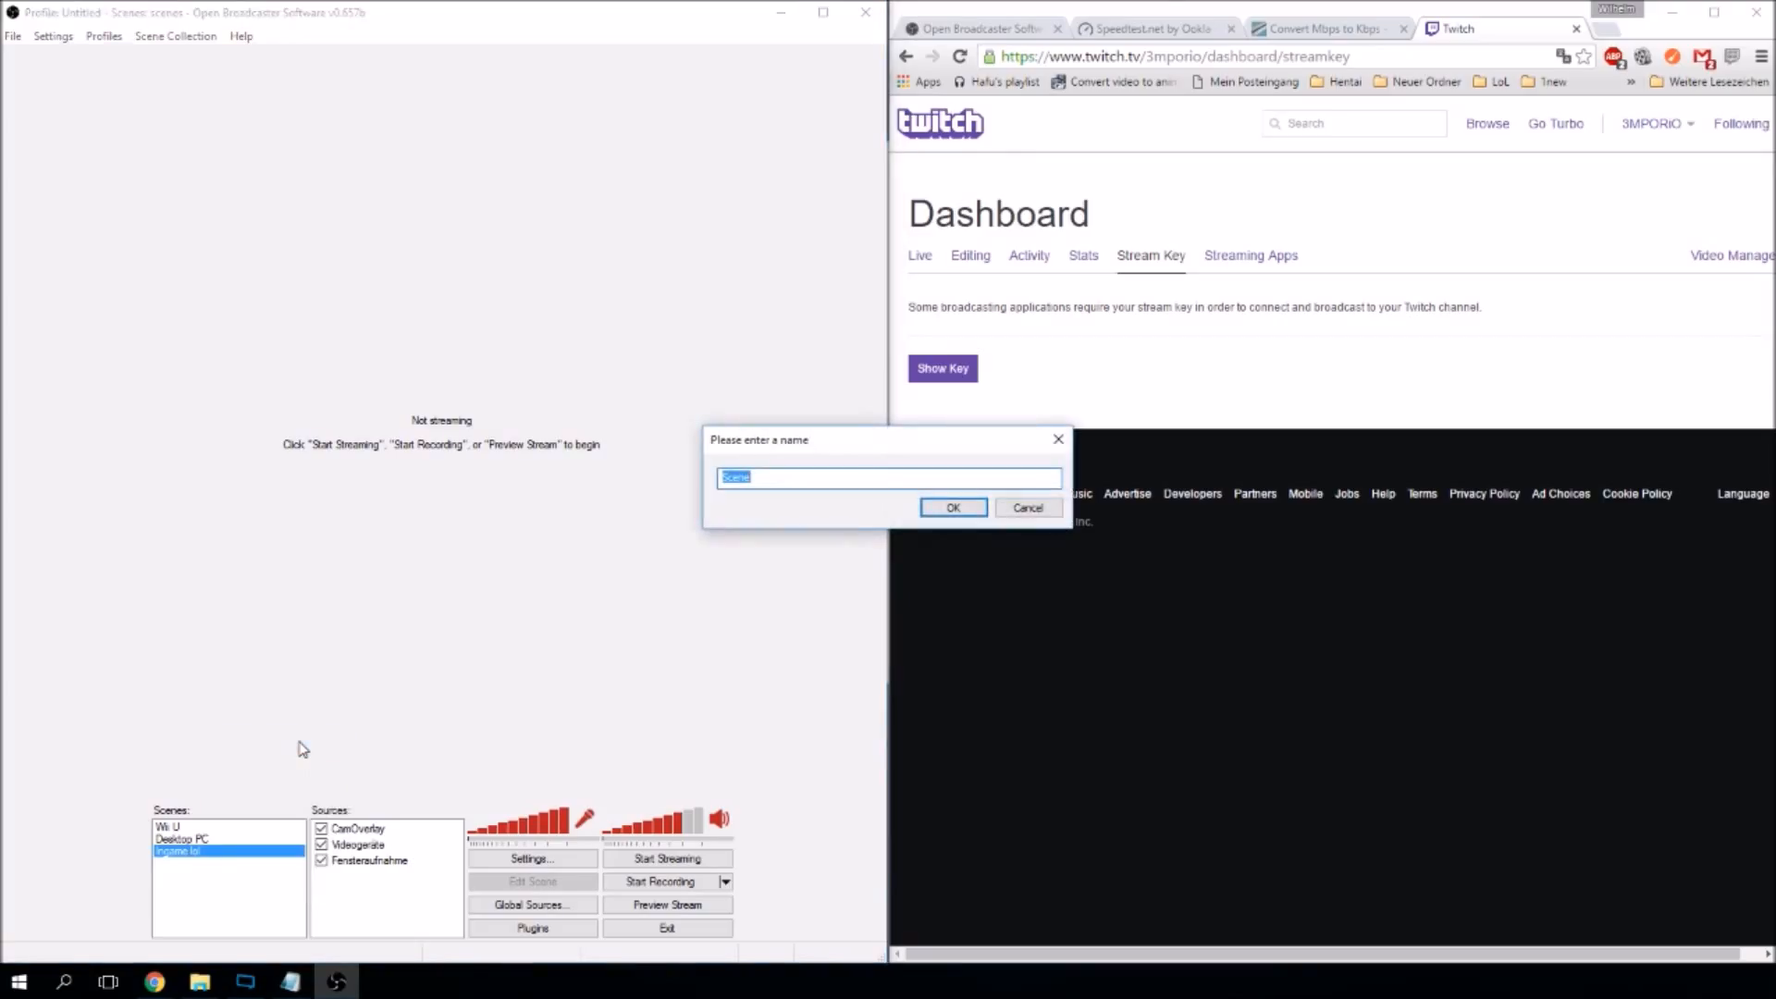
{"action": "type", "text": "Streaming"}
{"action": "key", "text": "Return"}
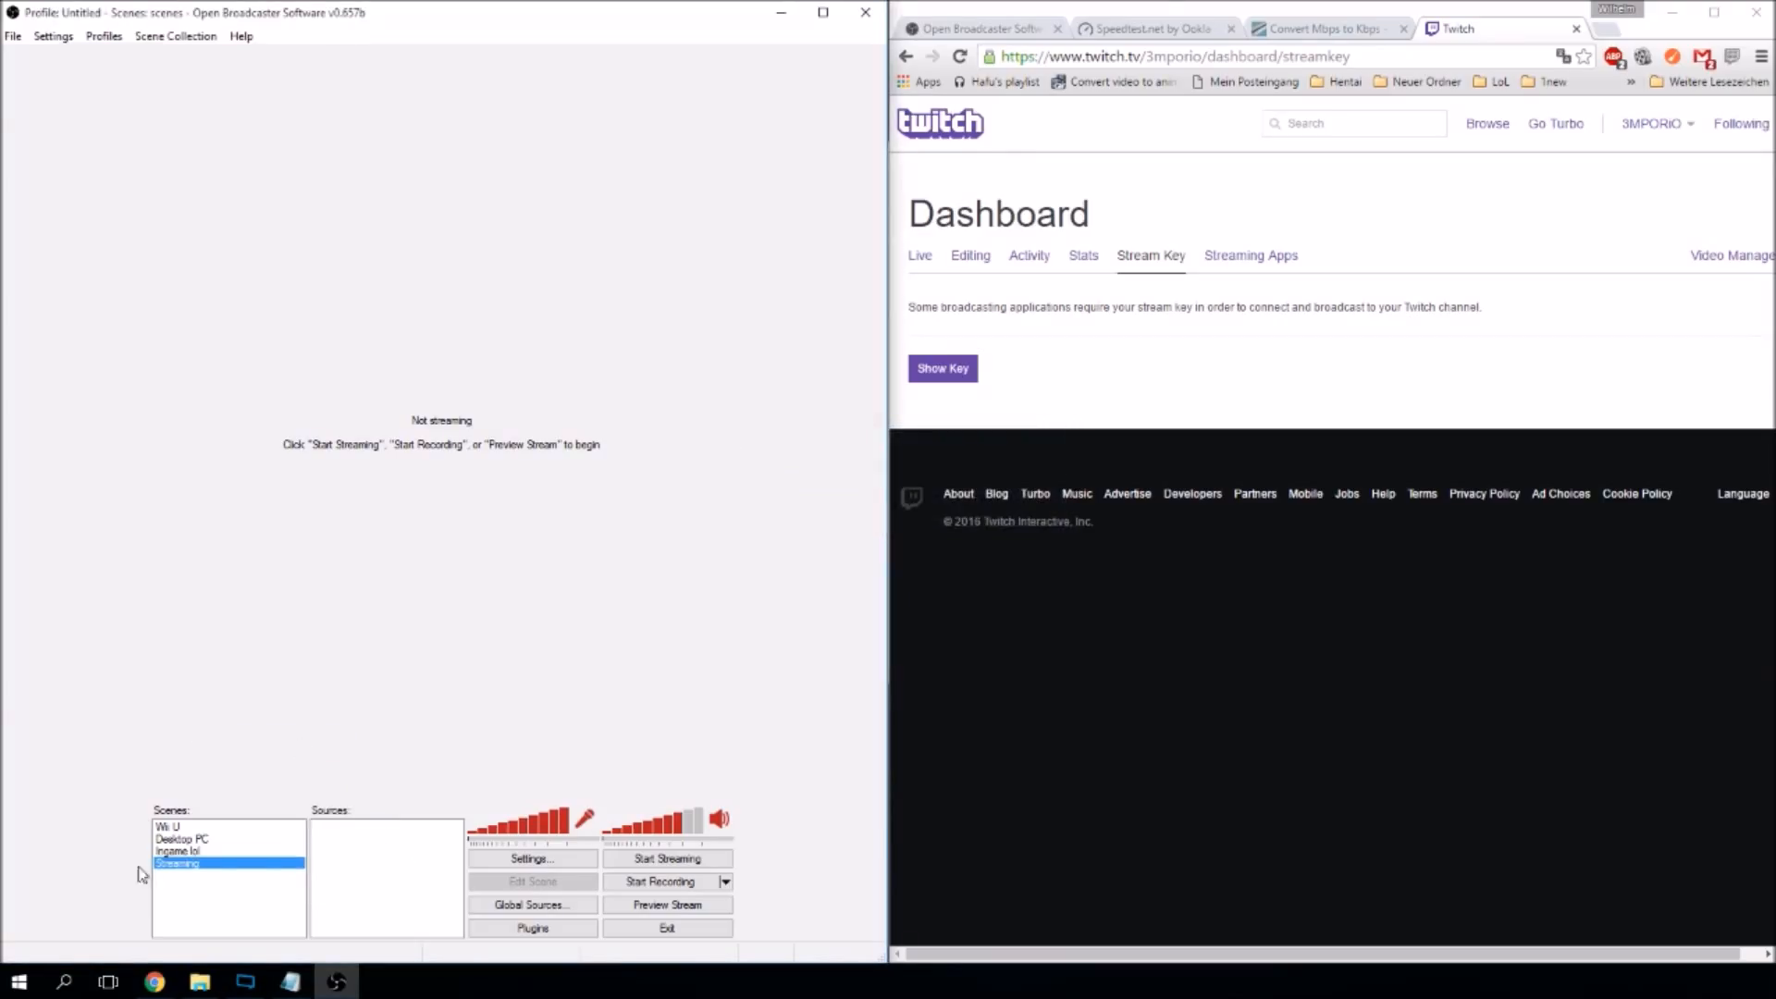
Examine the Window Capture source options and the list of capturable windows for the Streaming scene, and cancel without adding the source.
{"action": "right_click", "coordinate": [353, 861]}
{"action": "mouse_move", "coordinate": [398, 871]}
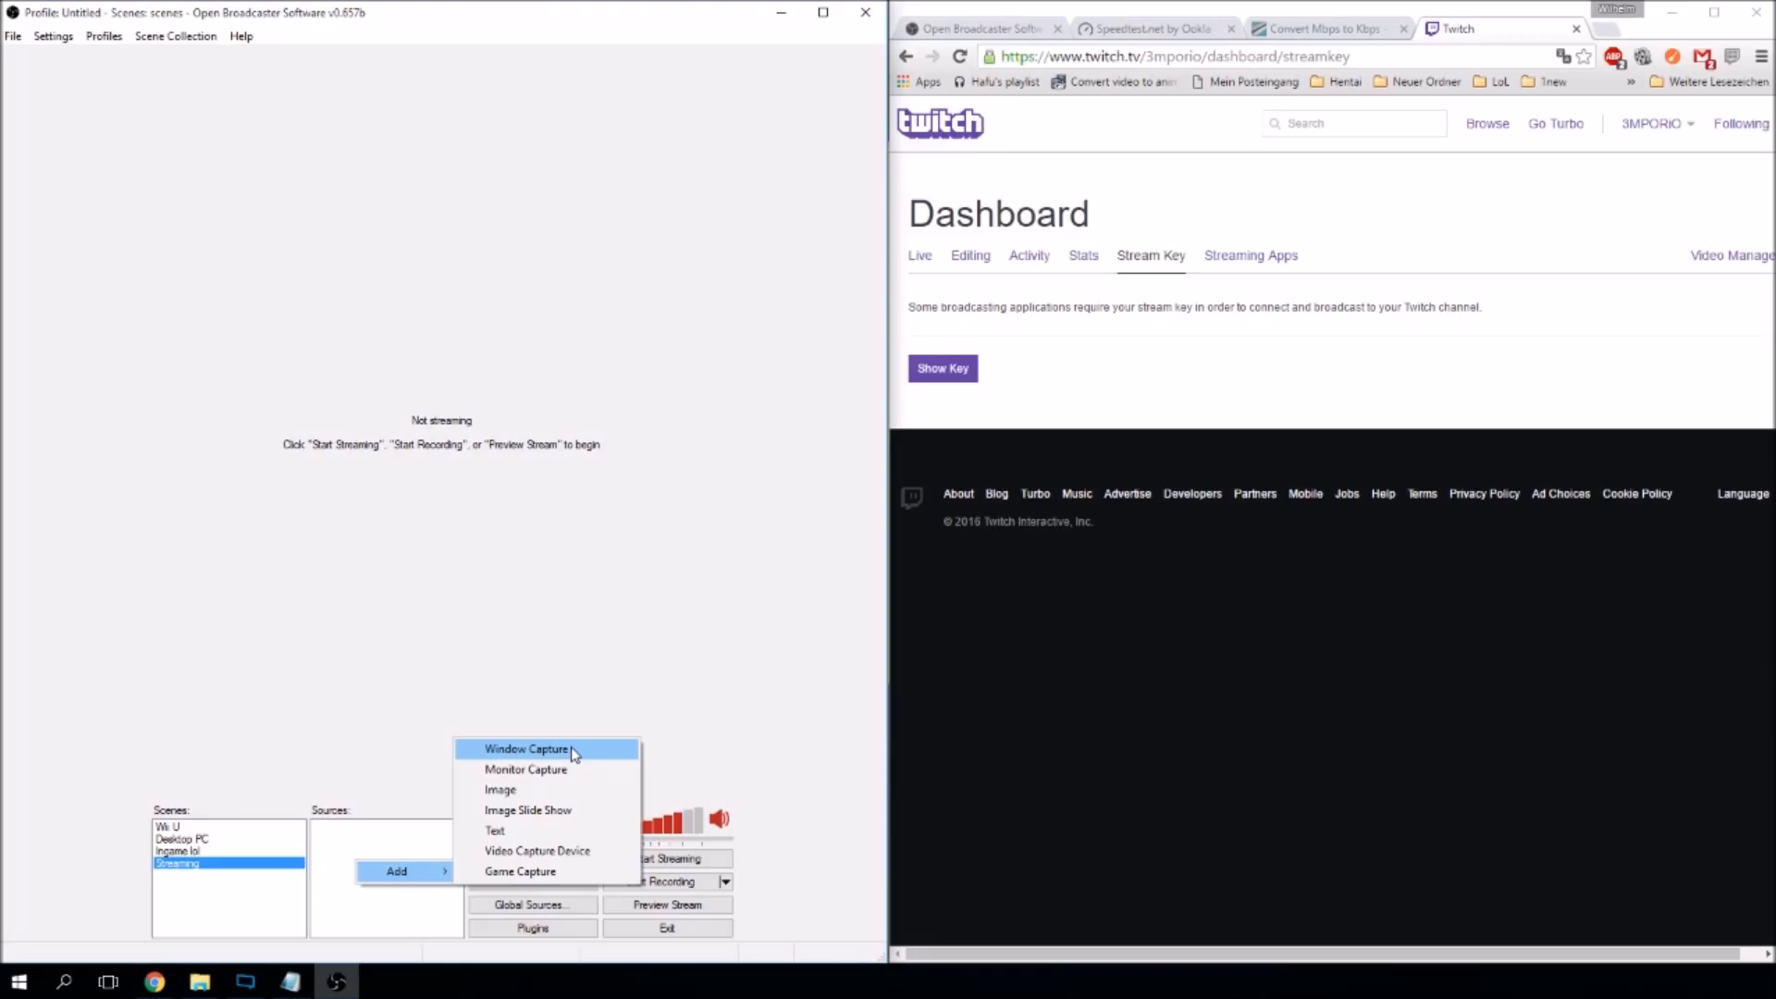
{"action": "left_click", "coordinate": [386, 838]}
{"action": "right_click", "coordinate": [381, 843]}
{"action": "mouse_move", "coordinate": [452, 855]}
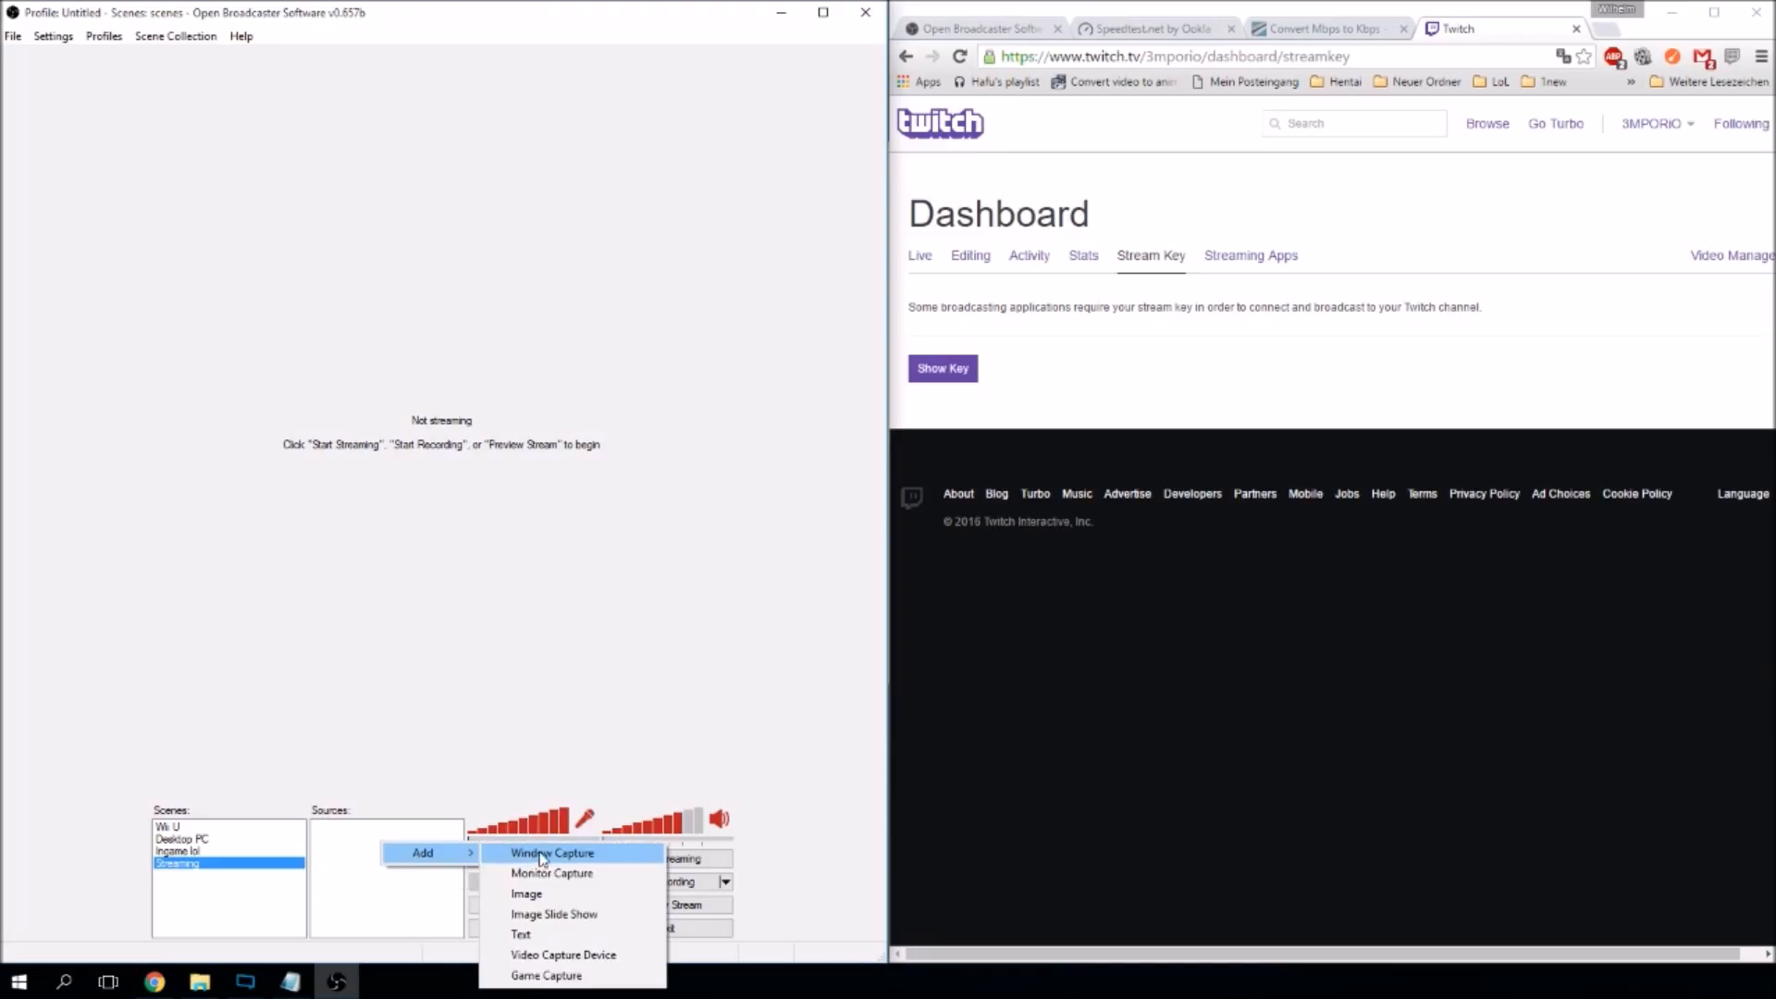
{"action": "left_click", "coordinate": [541, 853]}
{"action": "left_click", "coordinate": [952, 508]}
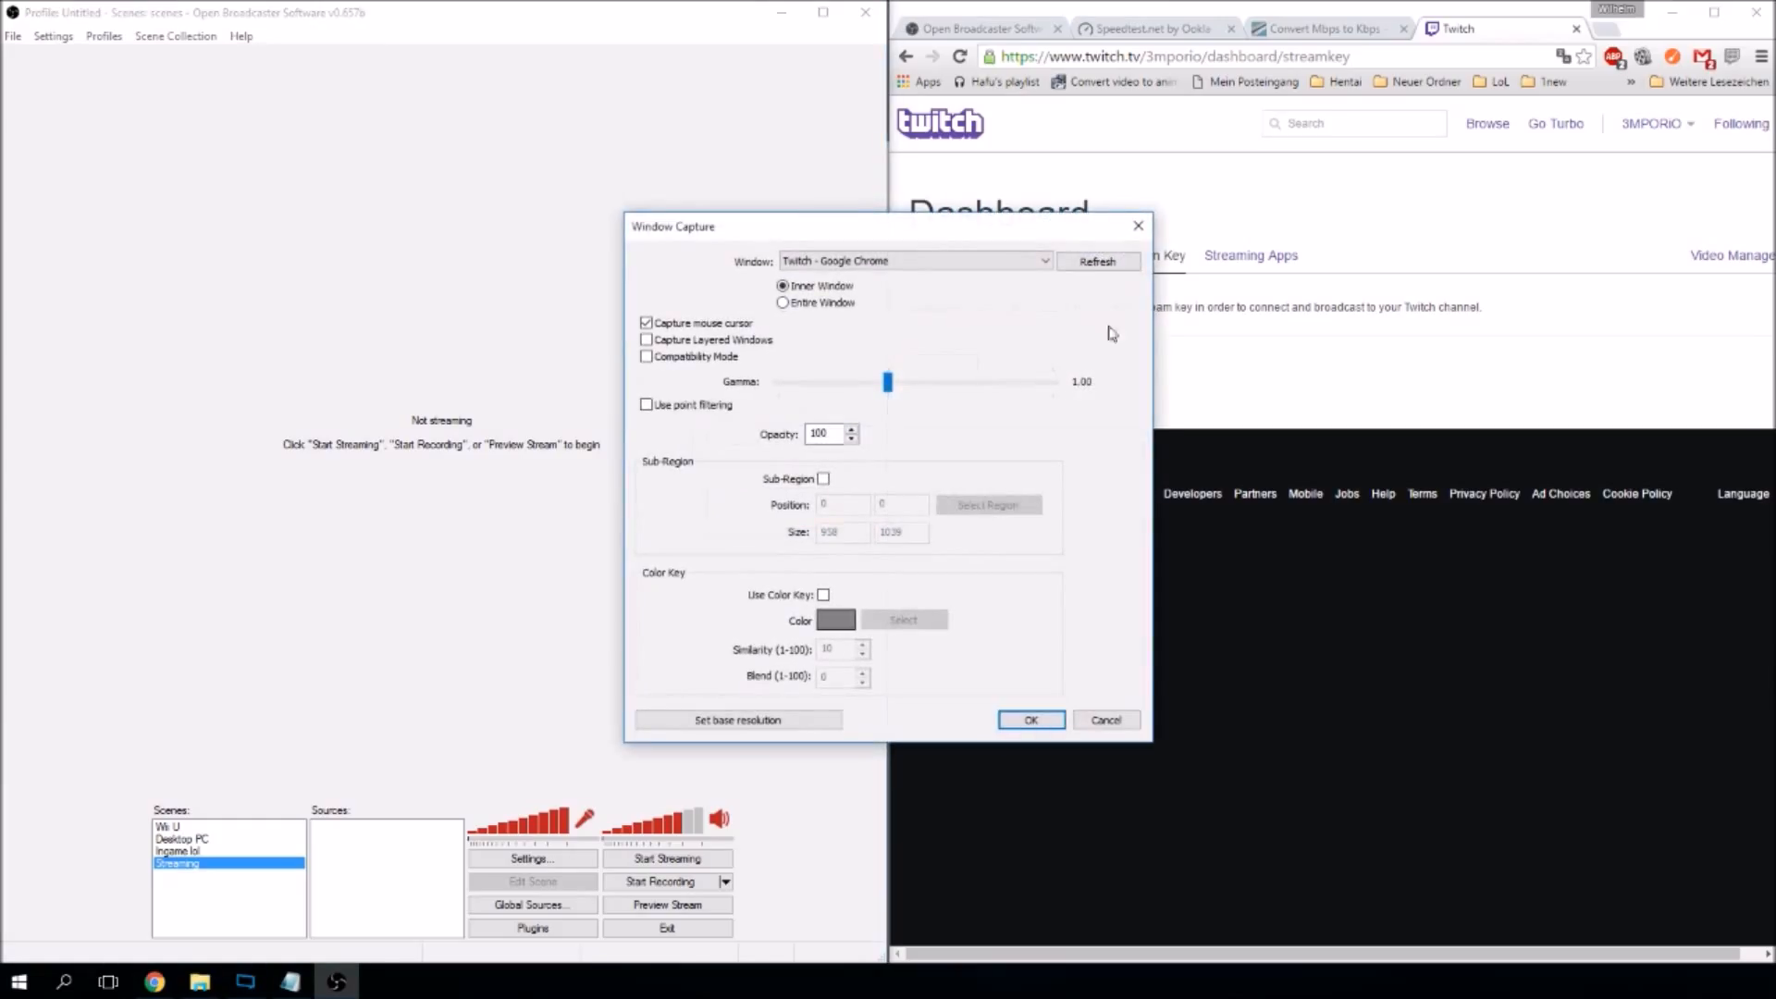
{"action": "left_click", "coordinate": [1045, 262]}
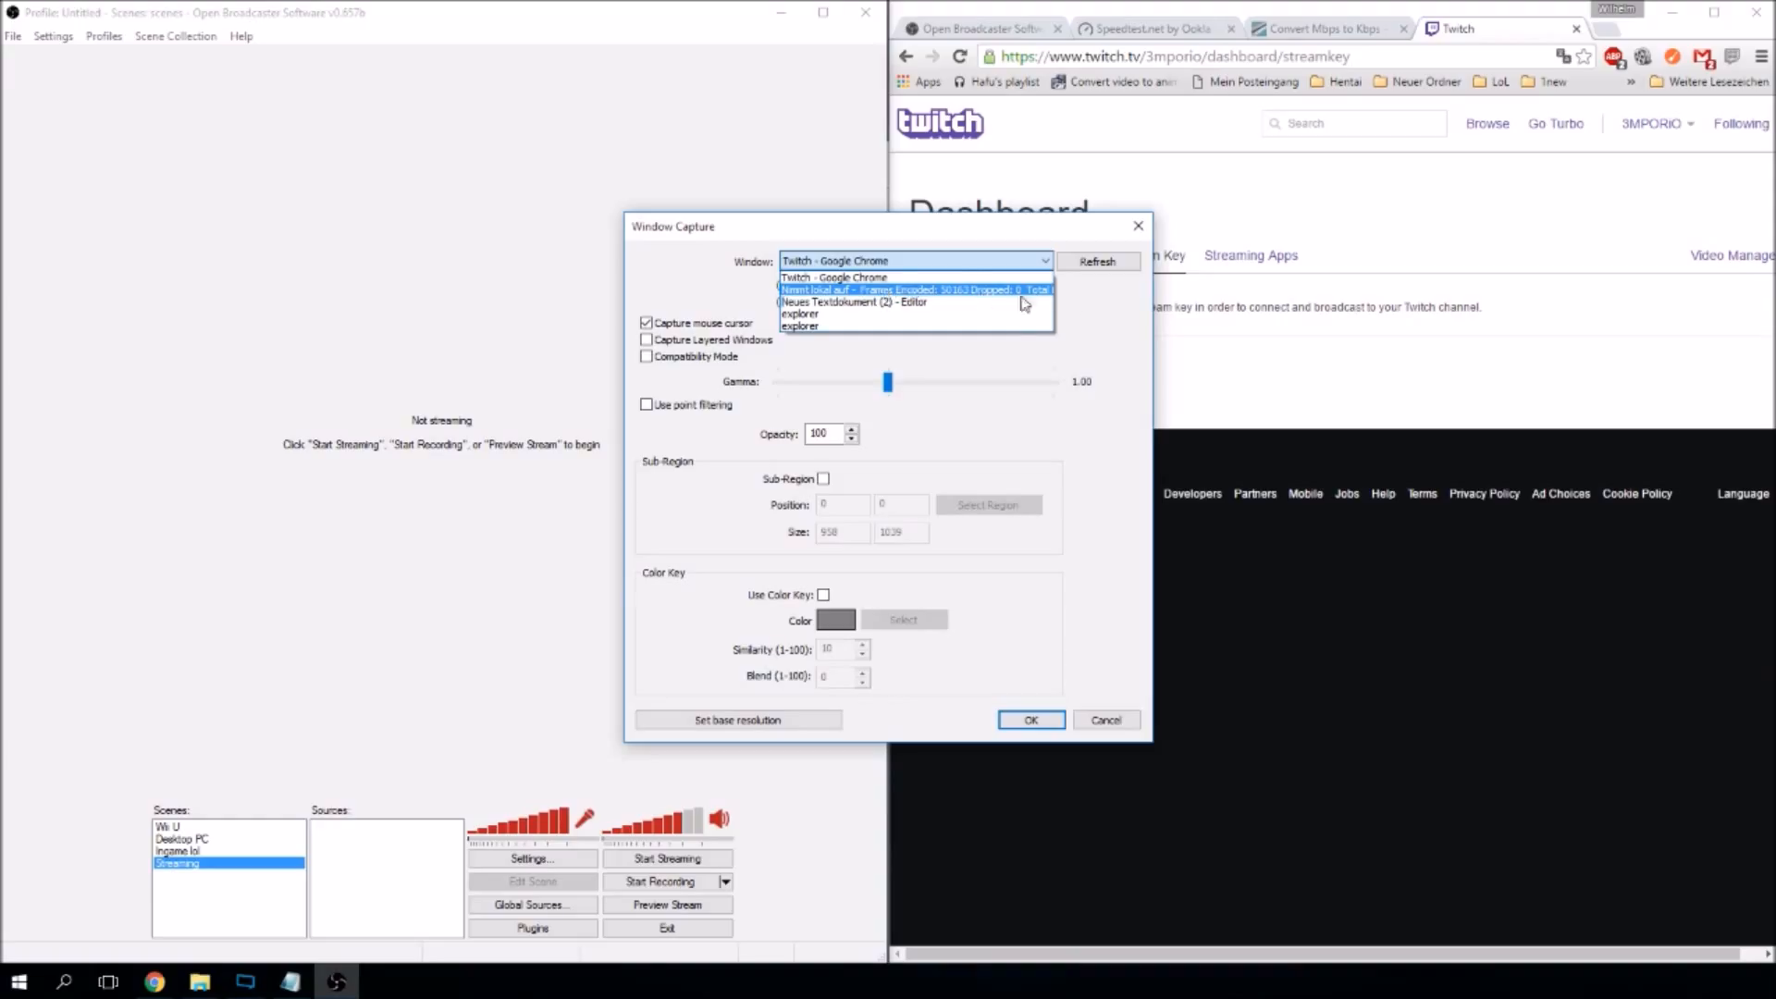
{"action": "left_click", "coordinate": [1082, 305]}
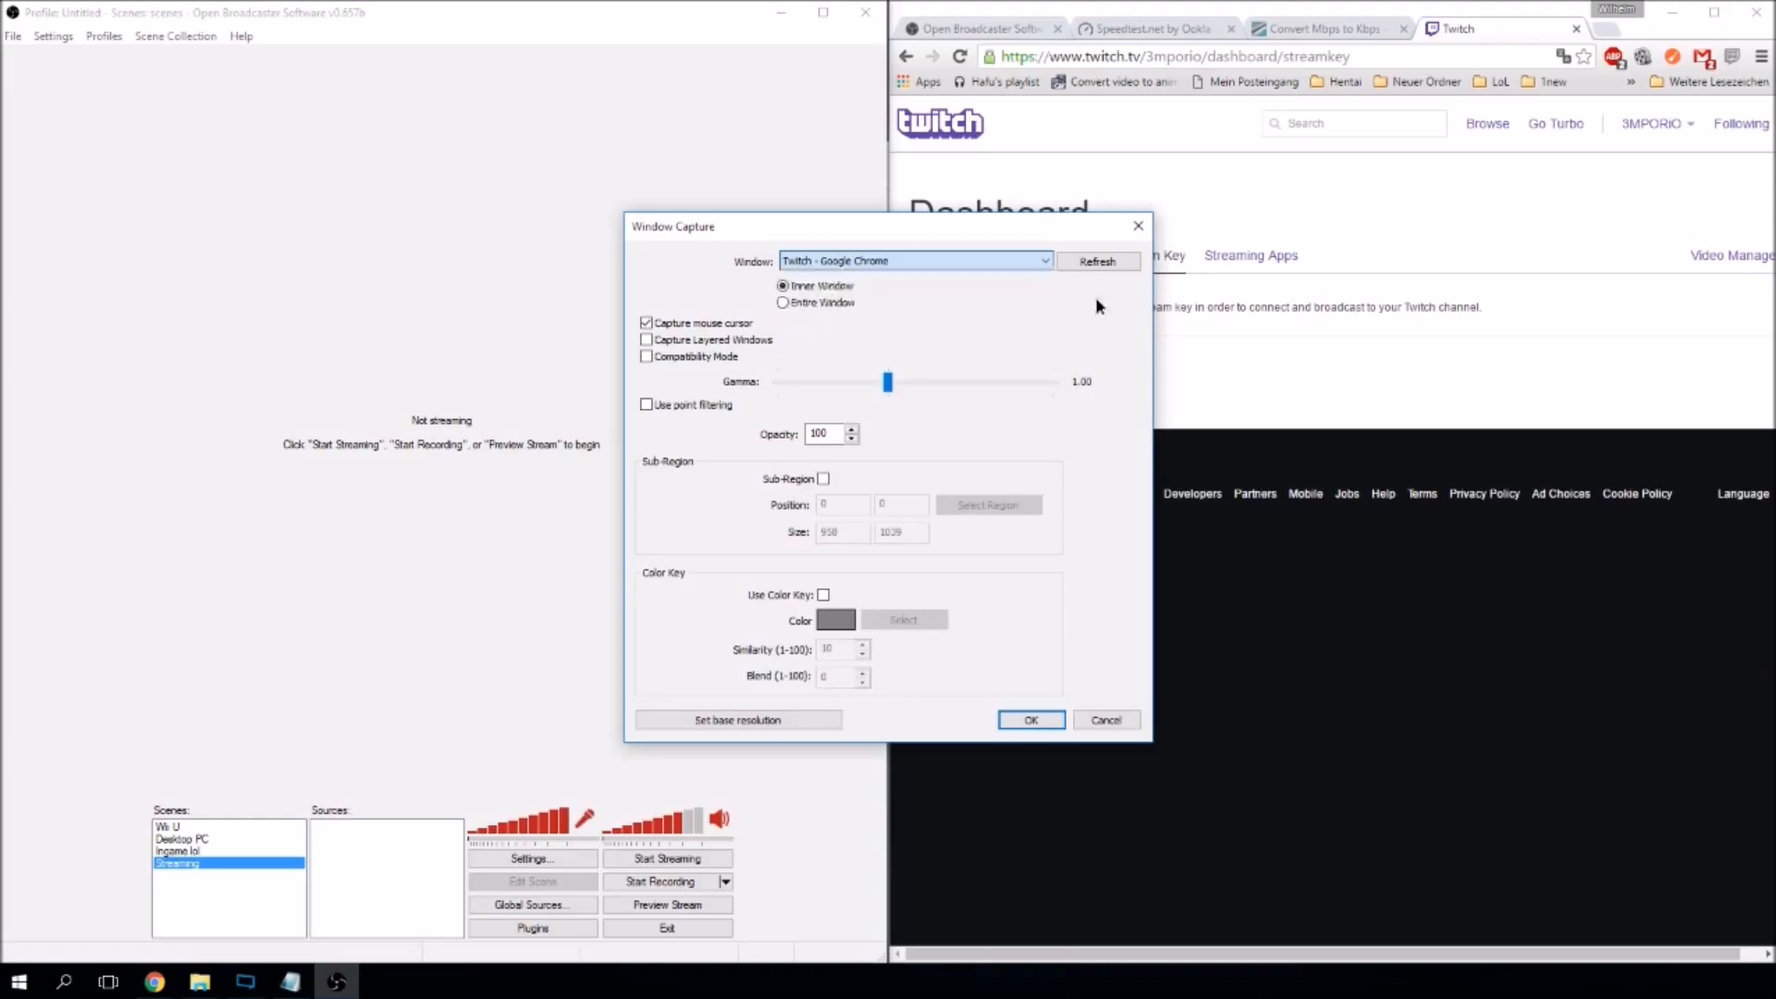
{"action": "left_click", "coordinate": [1102, 722]}
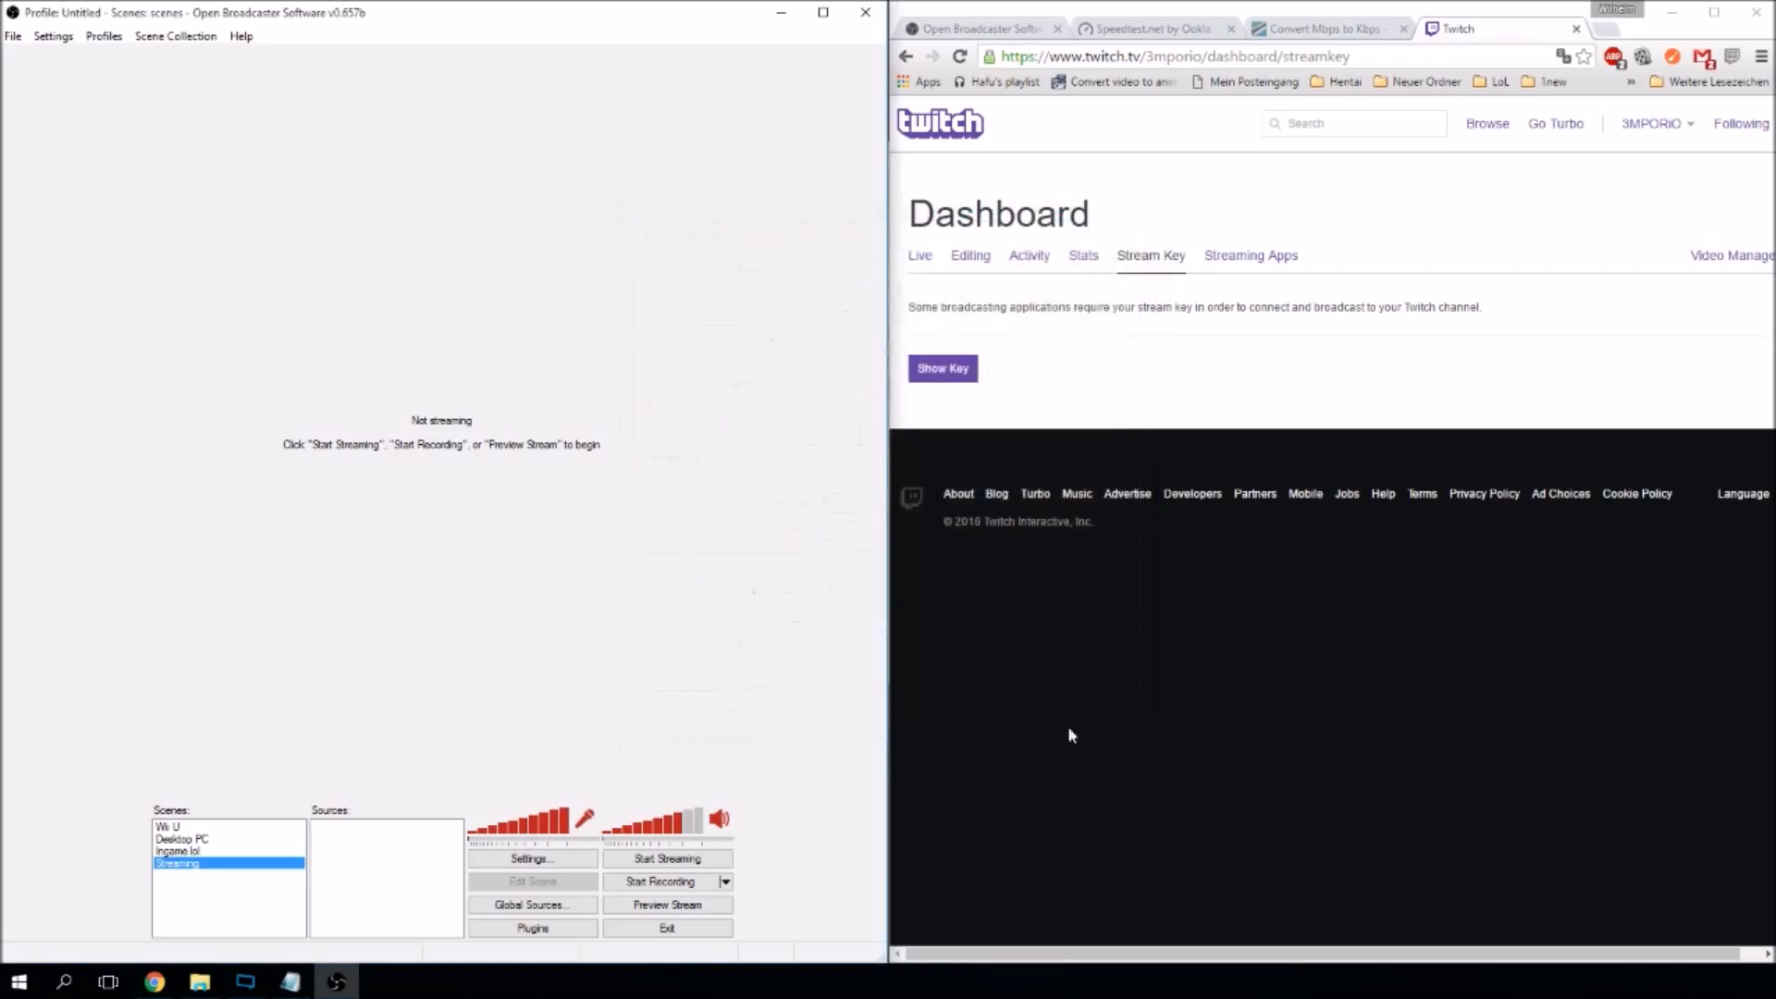
Add a Monitor Capture source for monitor 1 to the Streaming scene, keeping the default name and options.
{"action": "right_click", "coordinate": [359, 869]}
{"action": "mouse_move", "coordinate": [434, 889]}
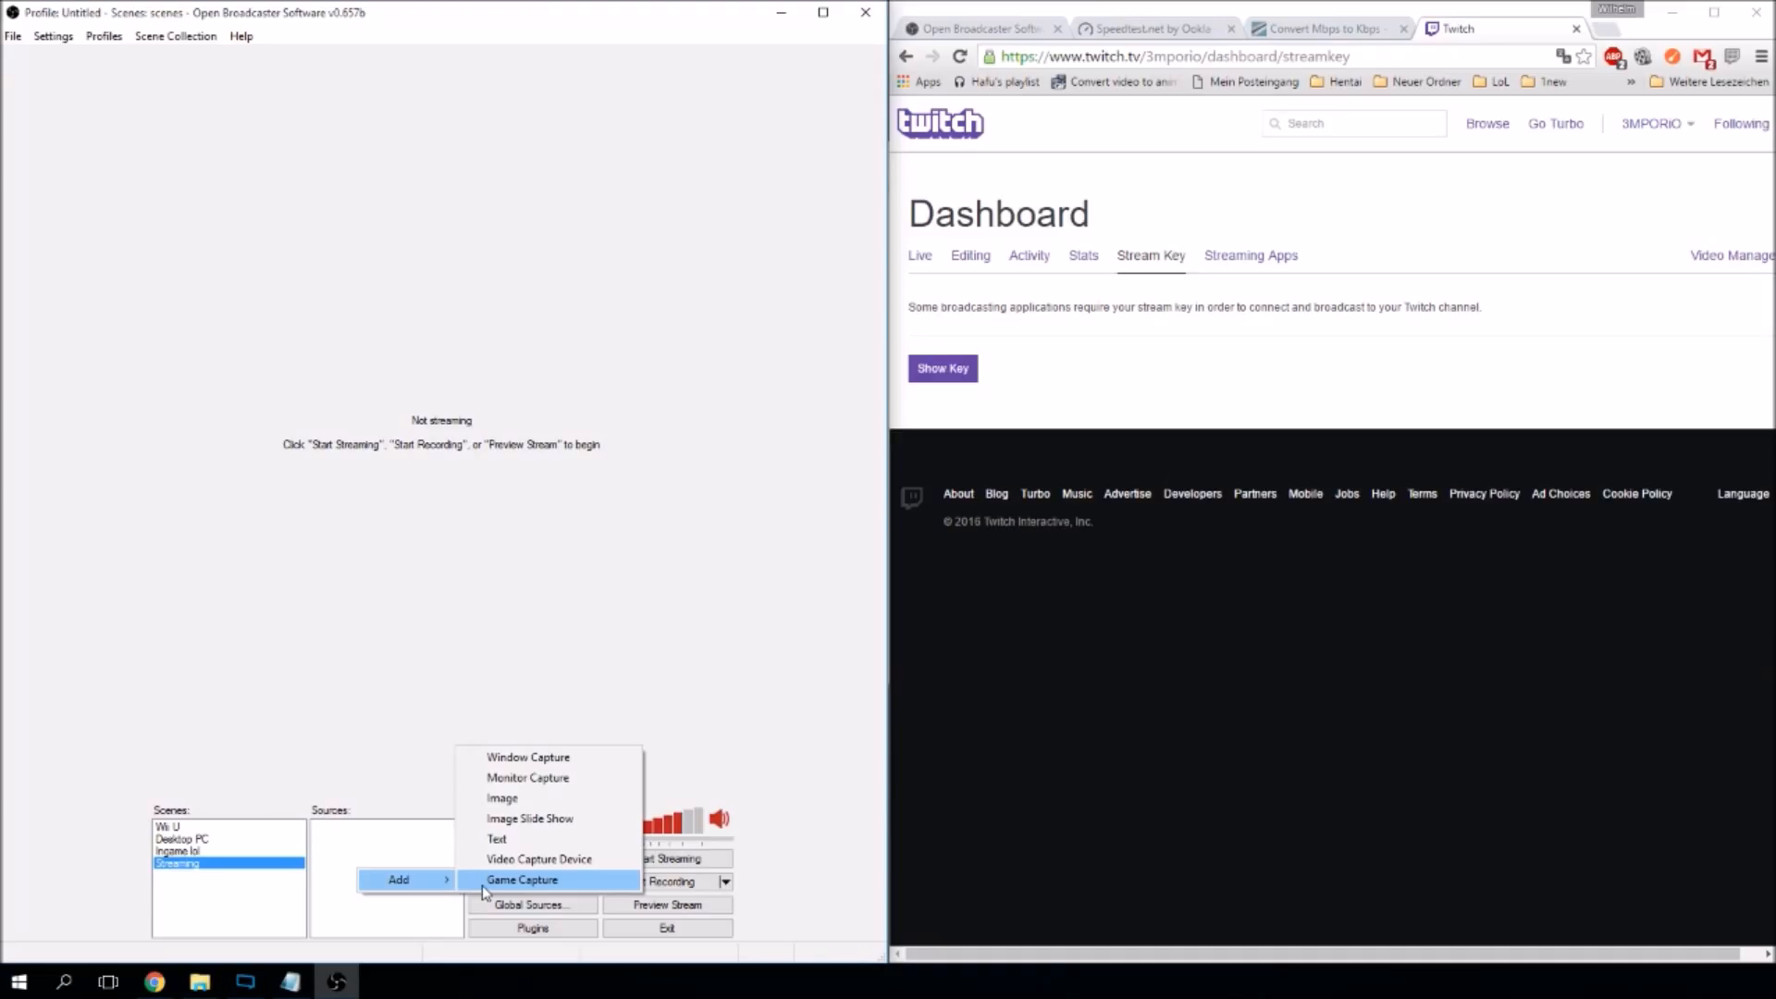
{"action": "left_click", "coordinate": [558, 779]}
{"action": "left_click", "coordinate": [949, 506]}
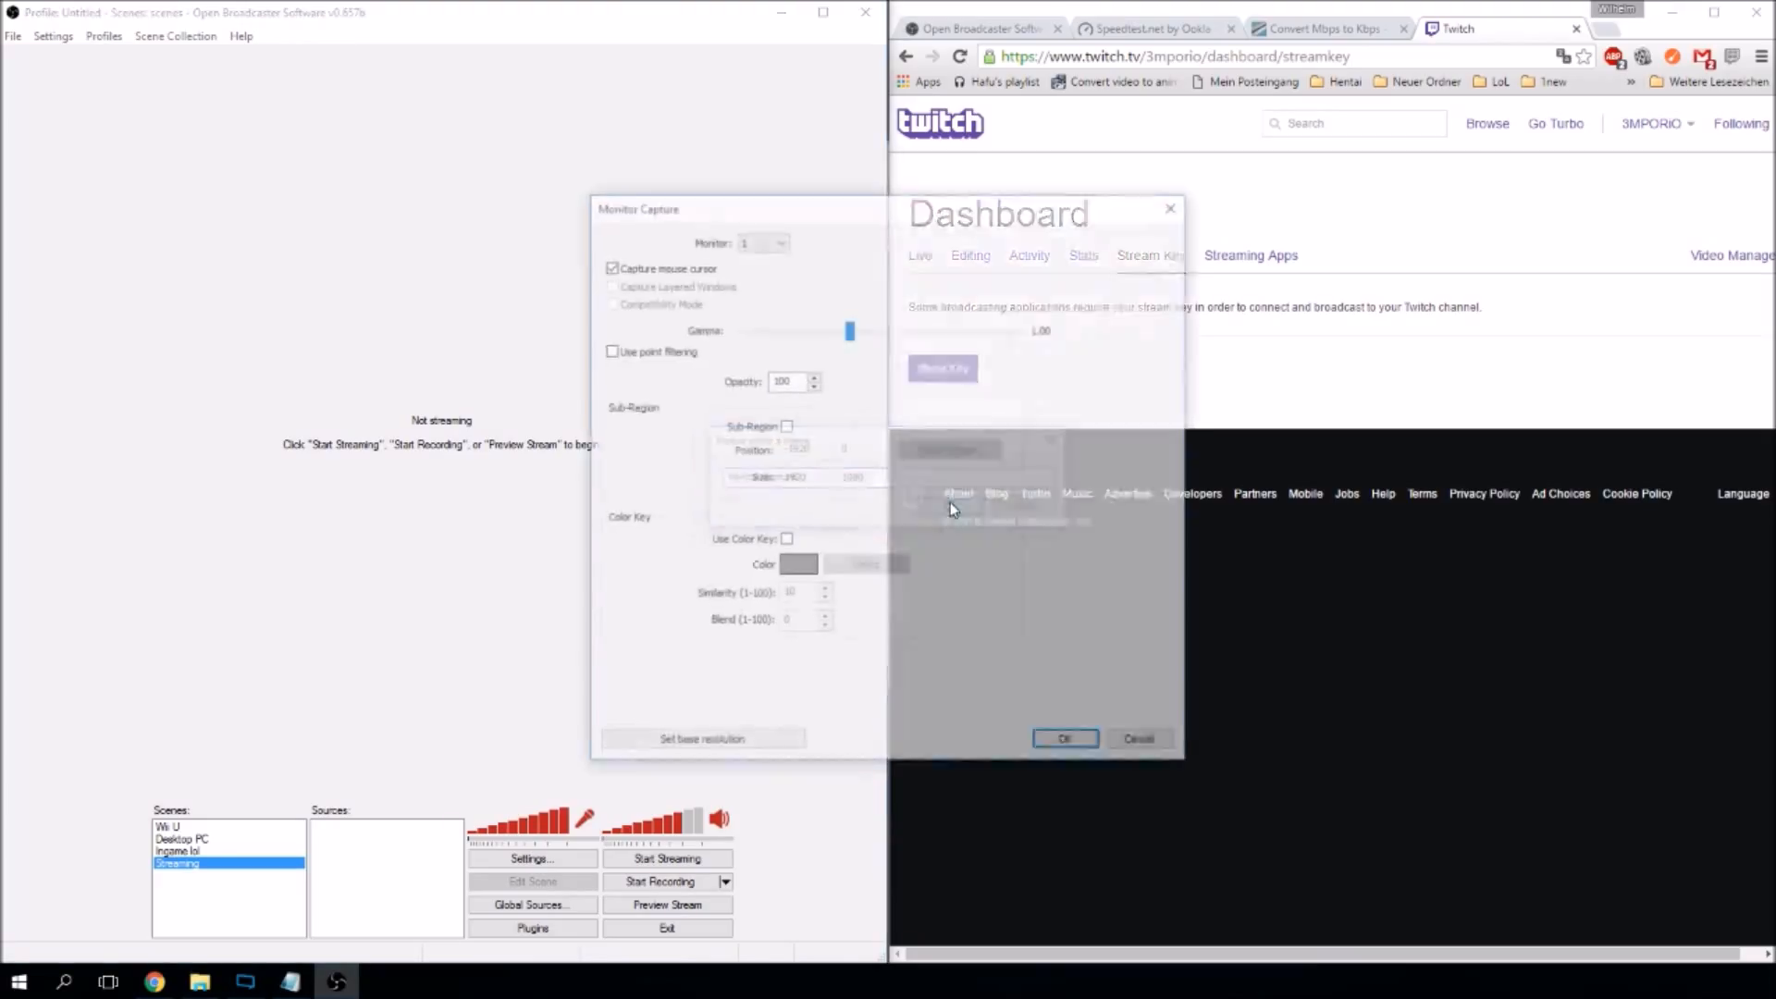
{"action": "left_click", "coordinate": [1069, 743]}
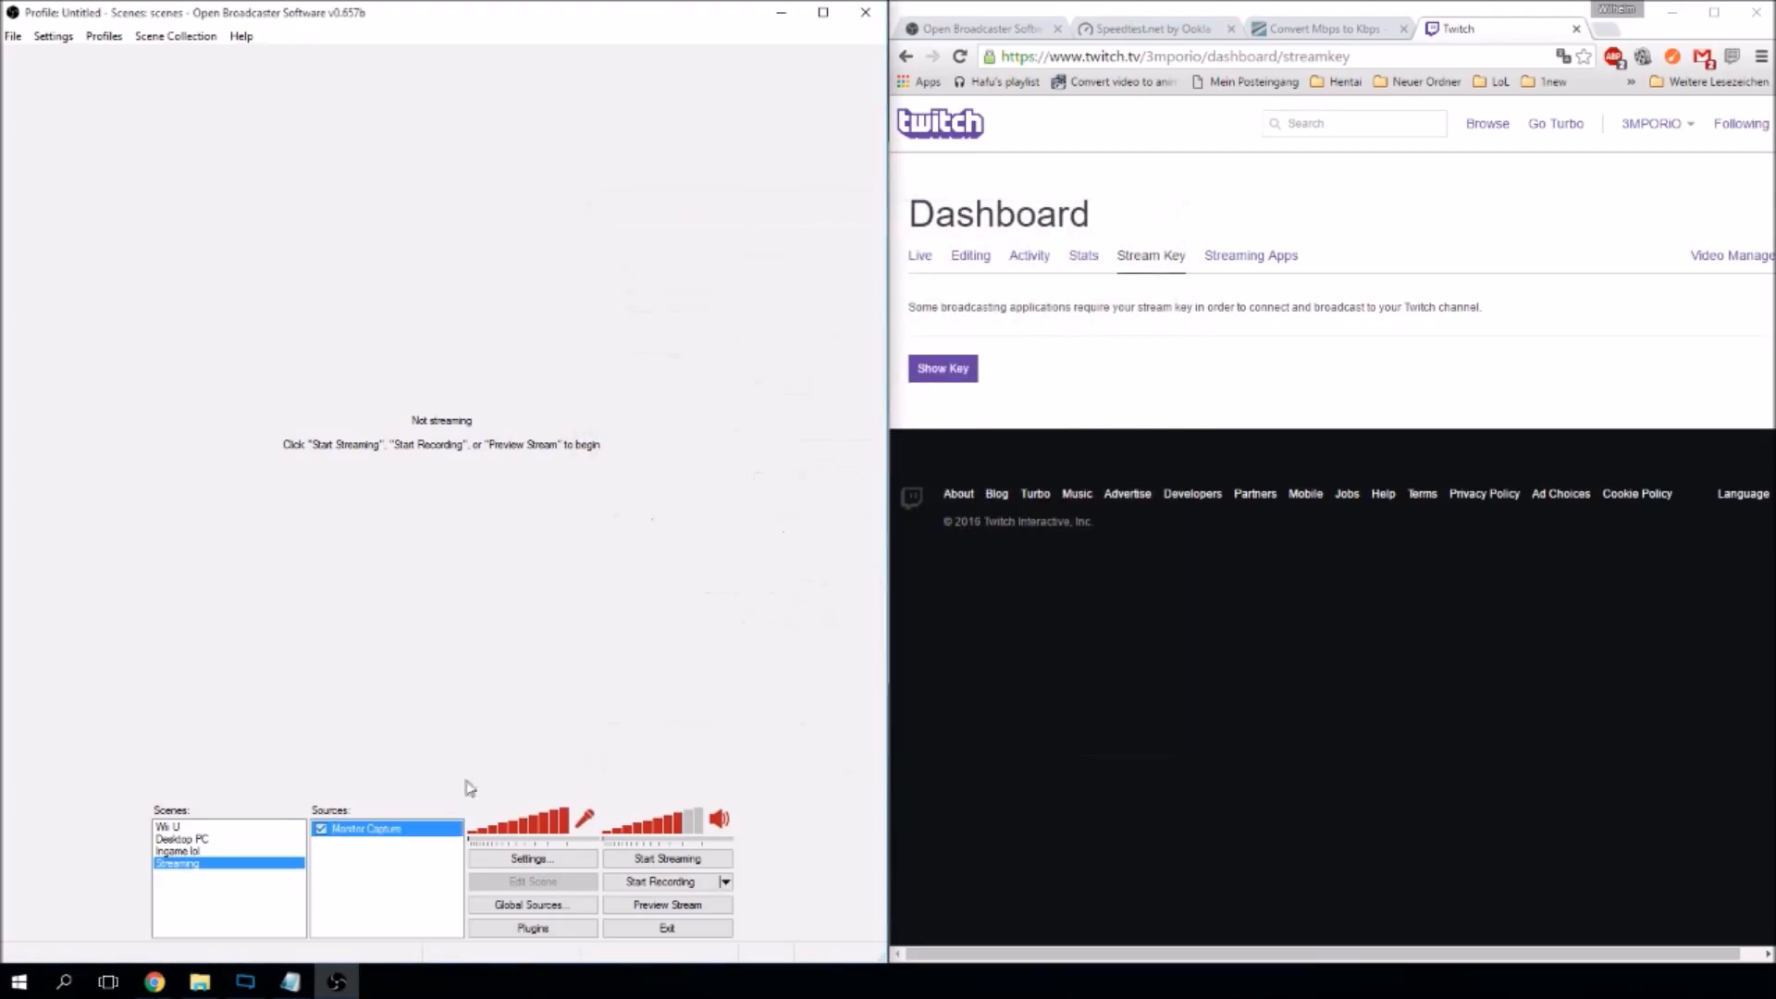
Start the stream preview of the Streaming scene and launch League of Legends.
{"action": "left_click", "coordinate": [670, 905]}
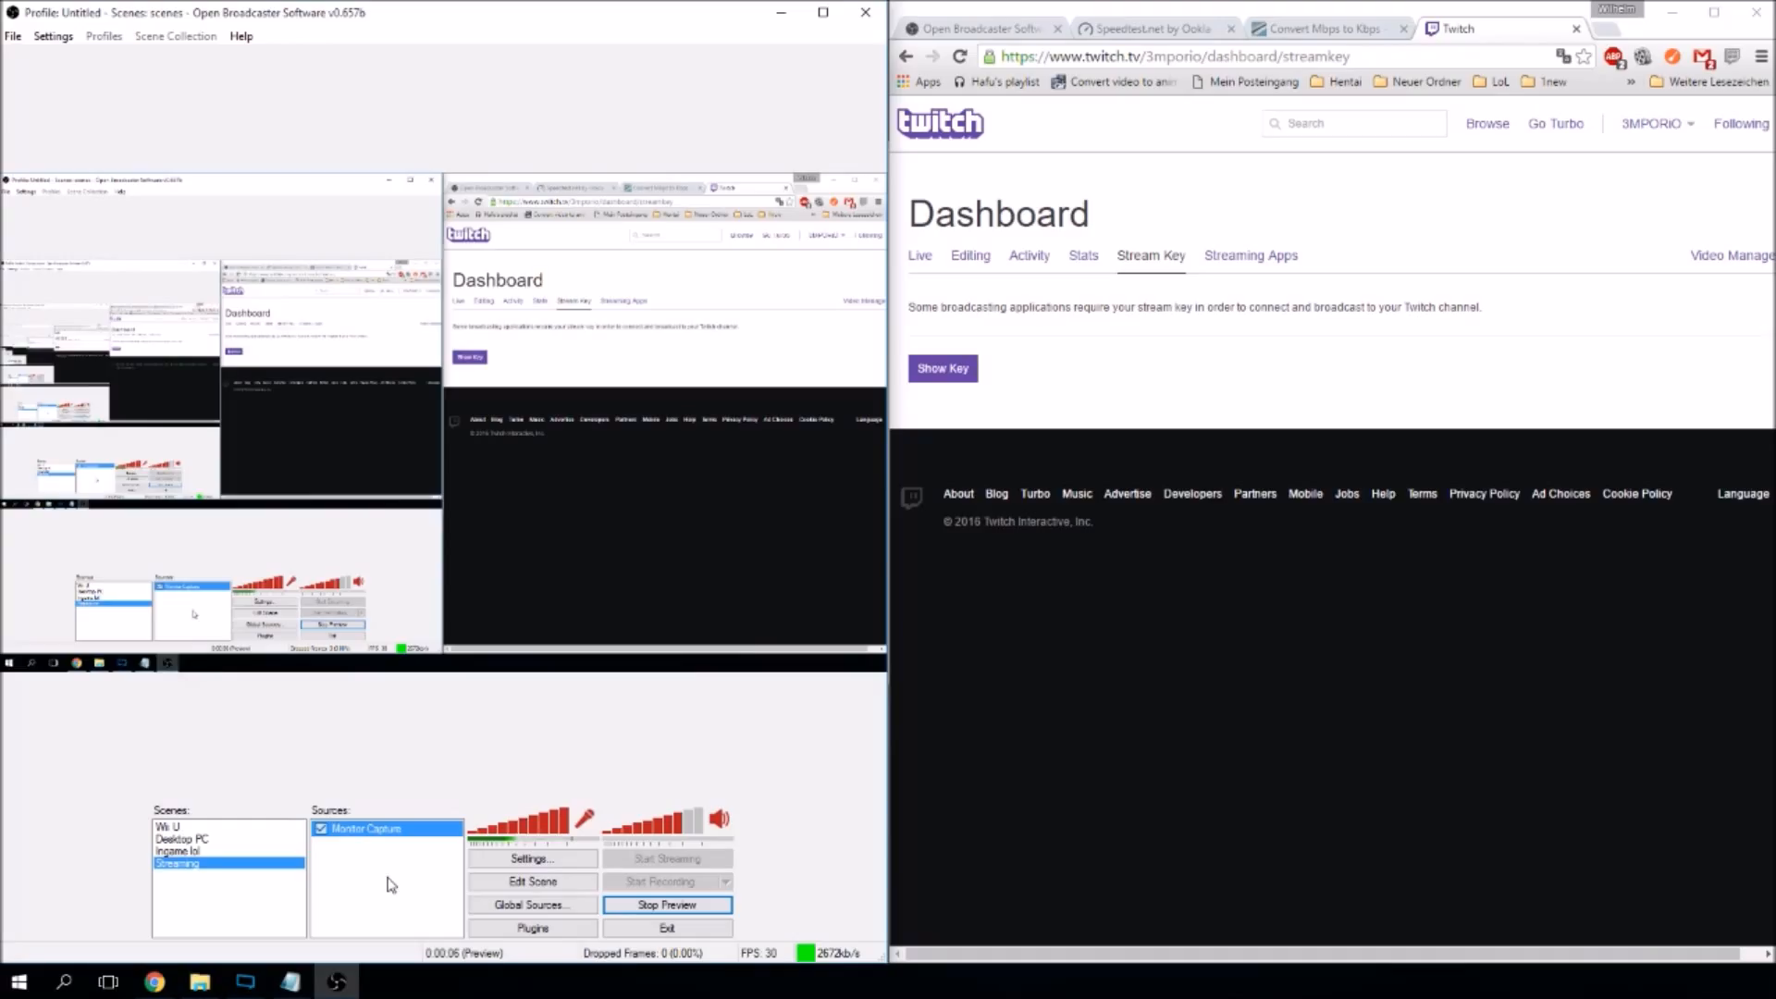
{"action": "left_click", "coordinate": [18, 981]}
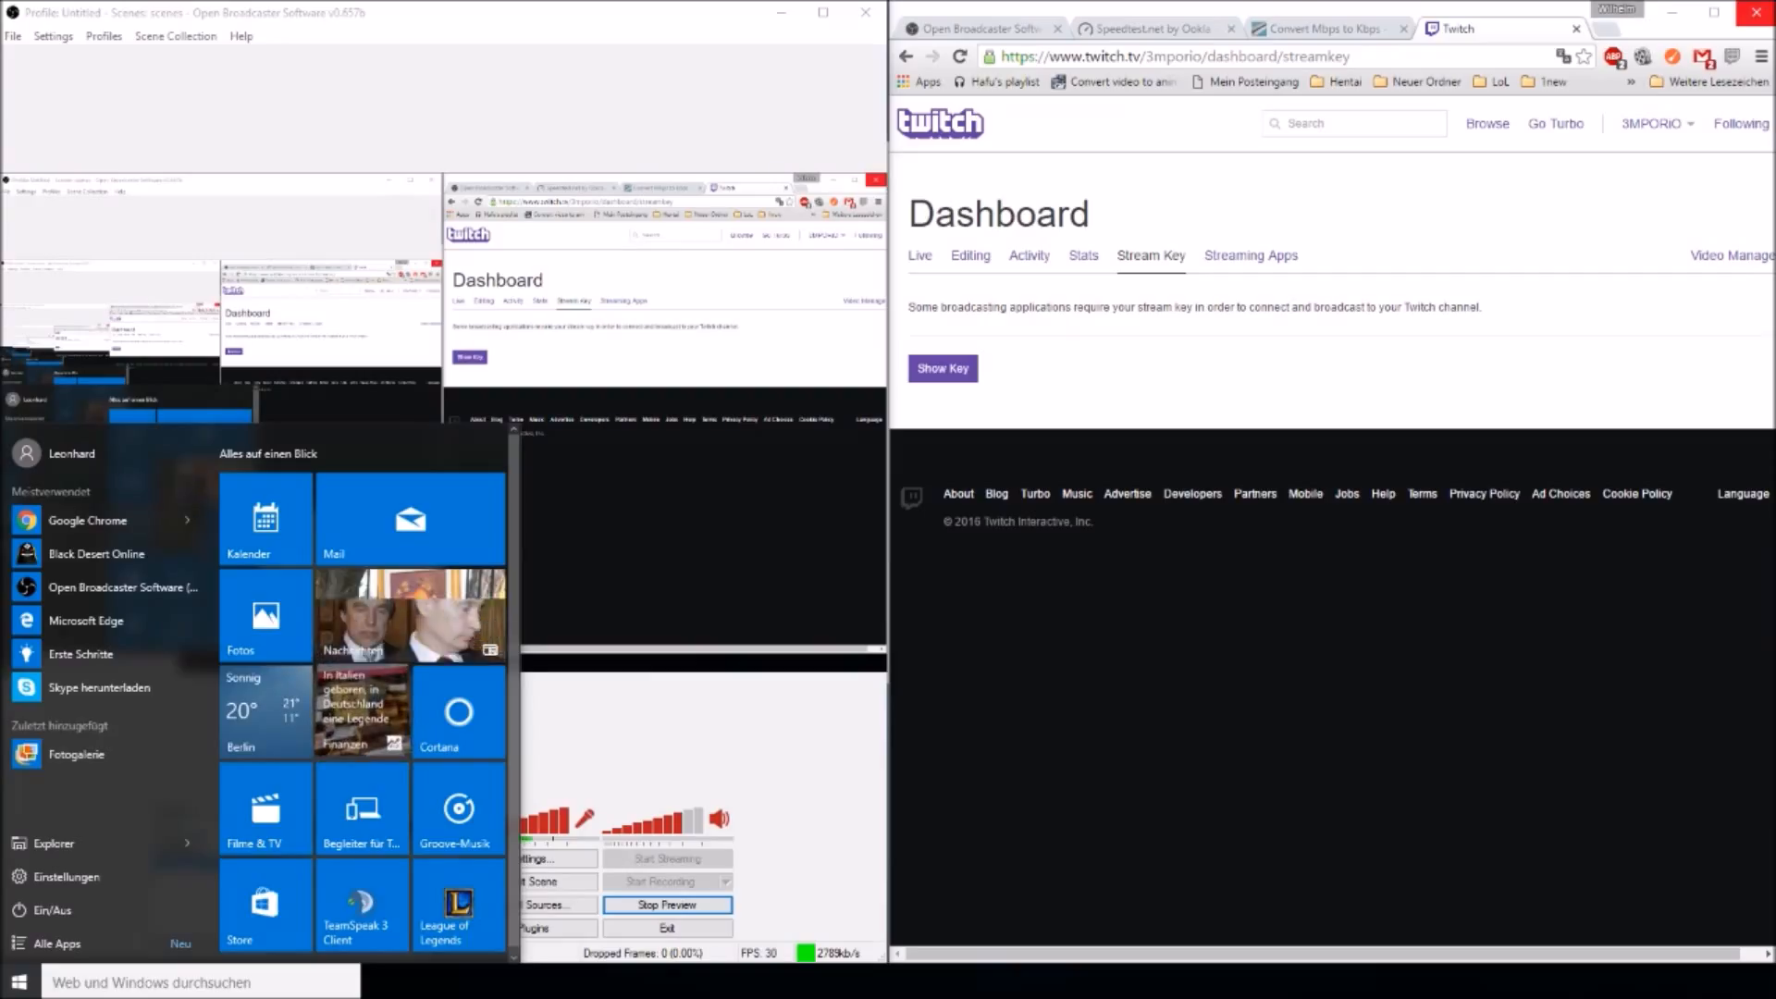
{"action": "key", "text": "Escape"}
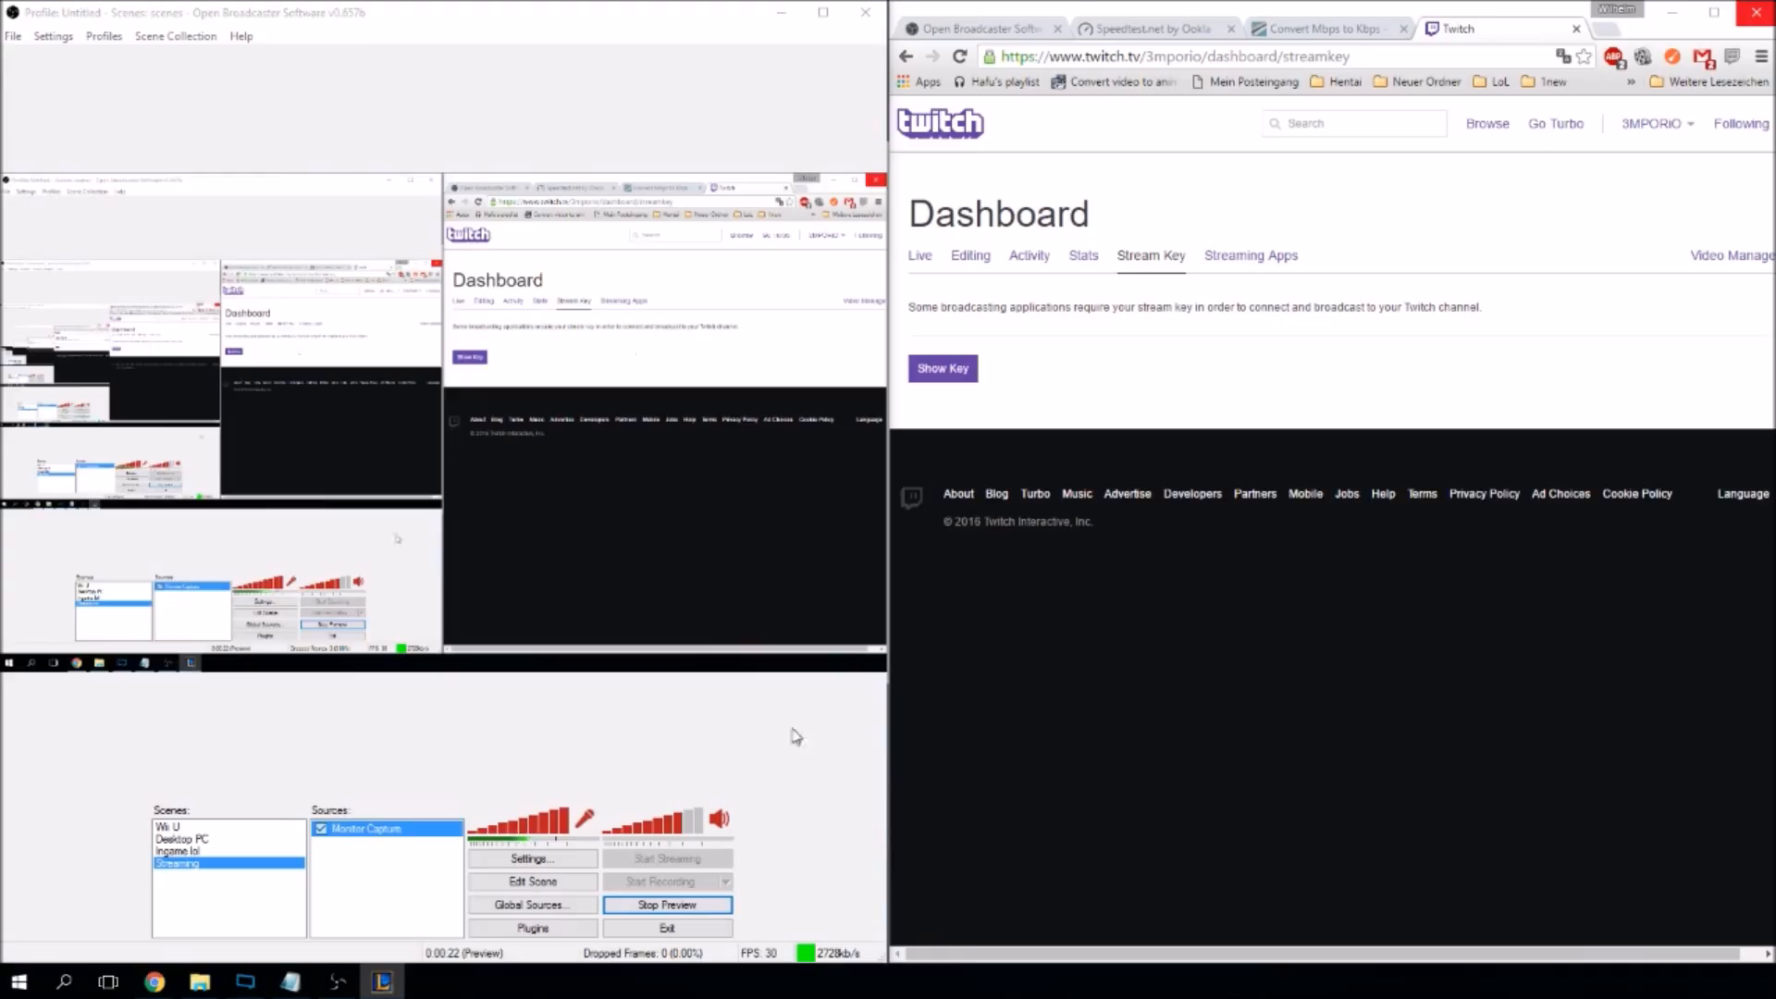
{"action": "right_click", "coordinate": [404, 888]}
{"action": "mouse_move", "coordinate": [445, 894]}
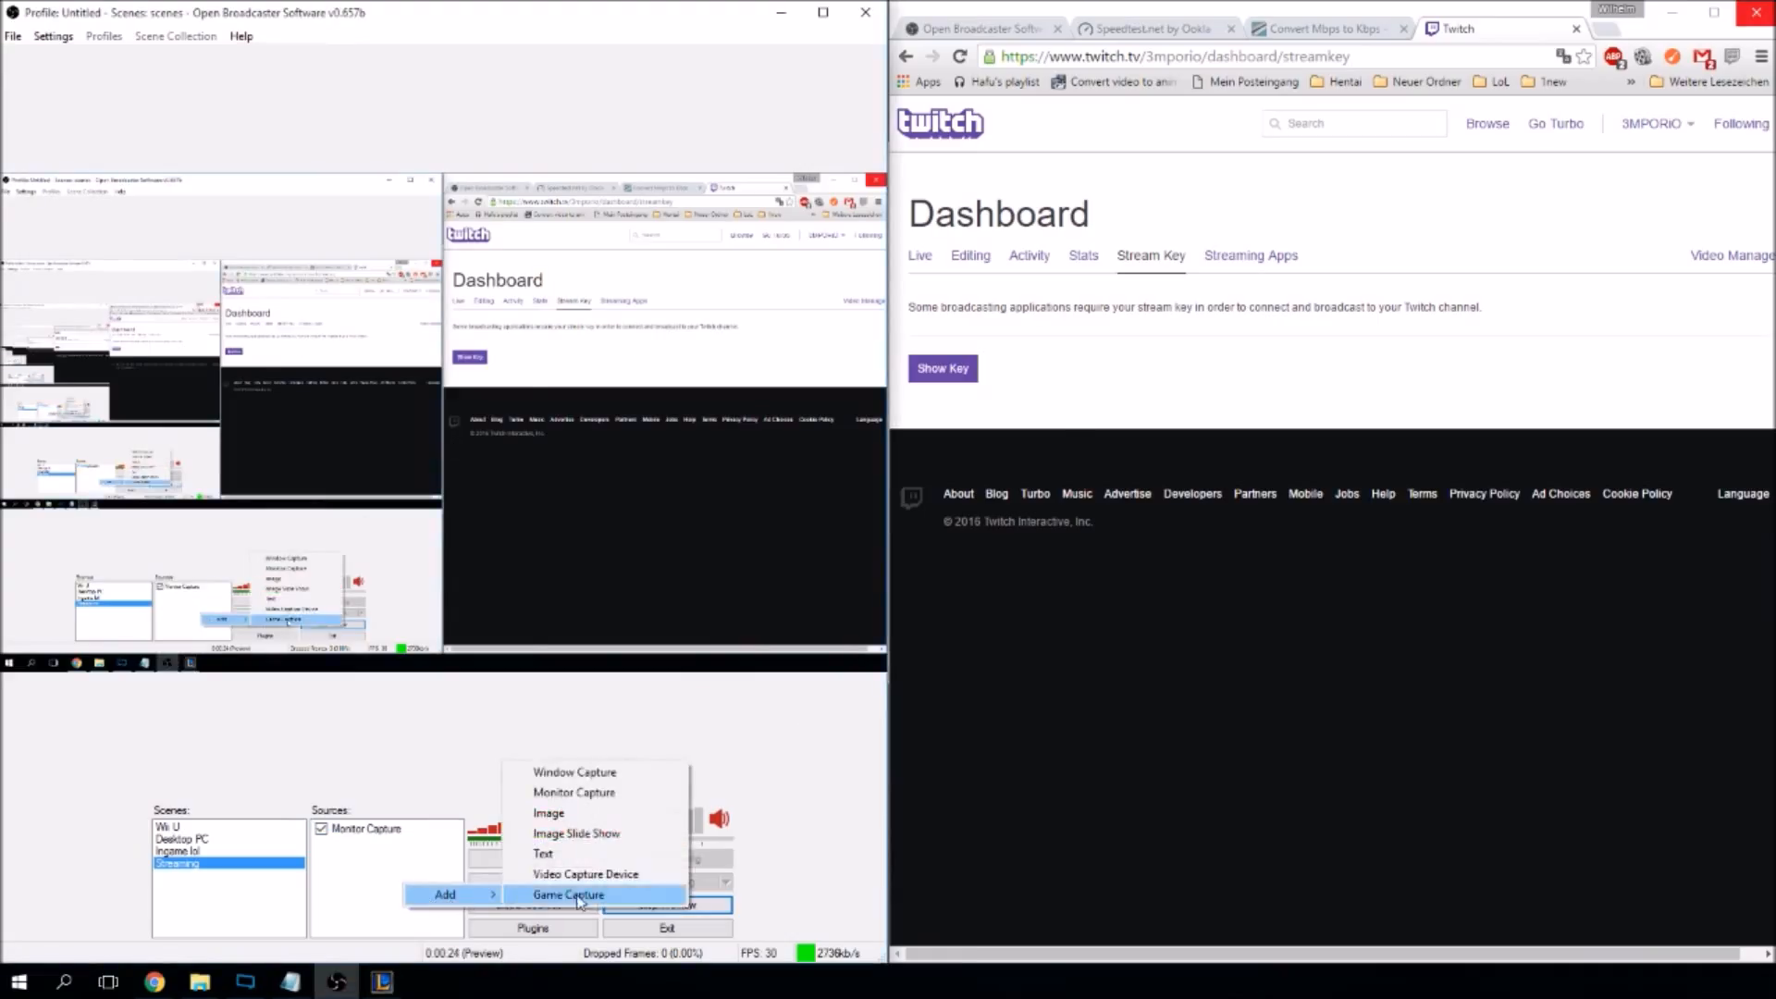
{"action": "left_click", "coordinate": [566, 898]}
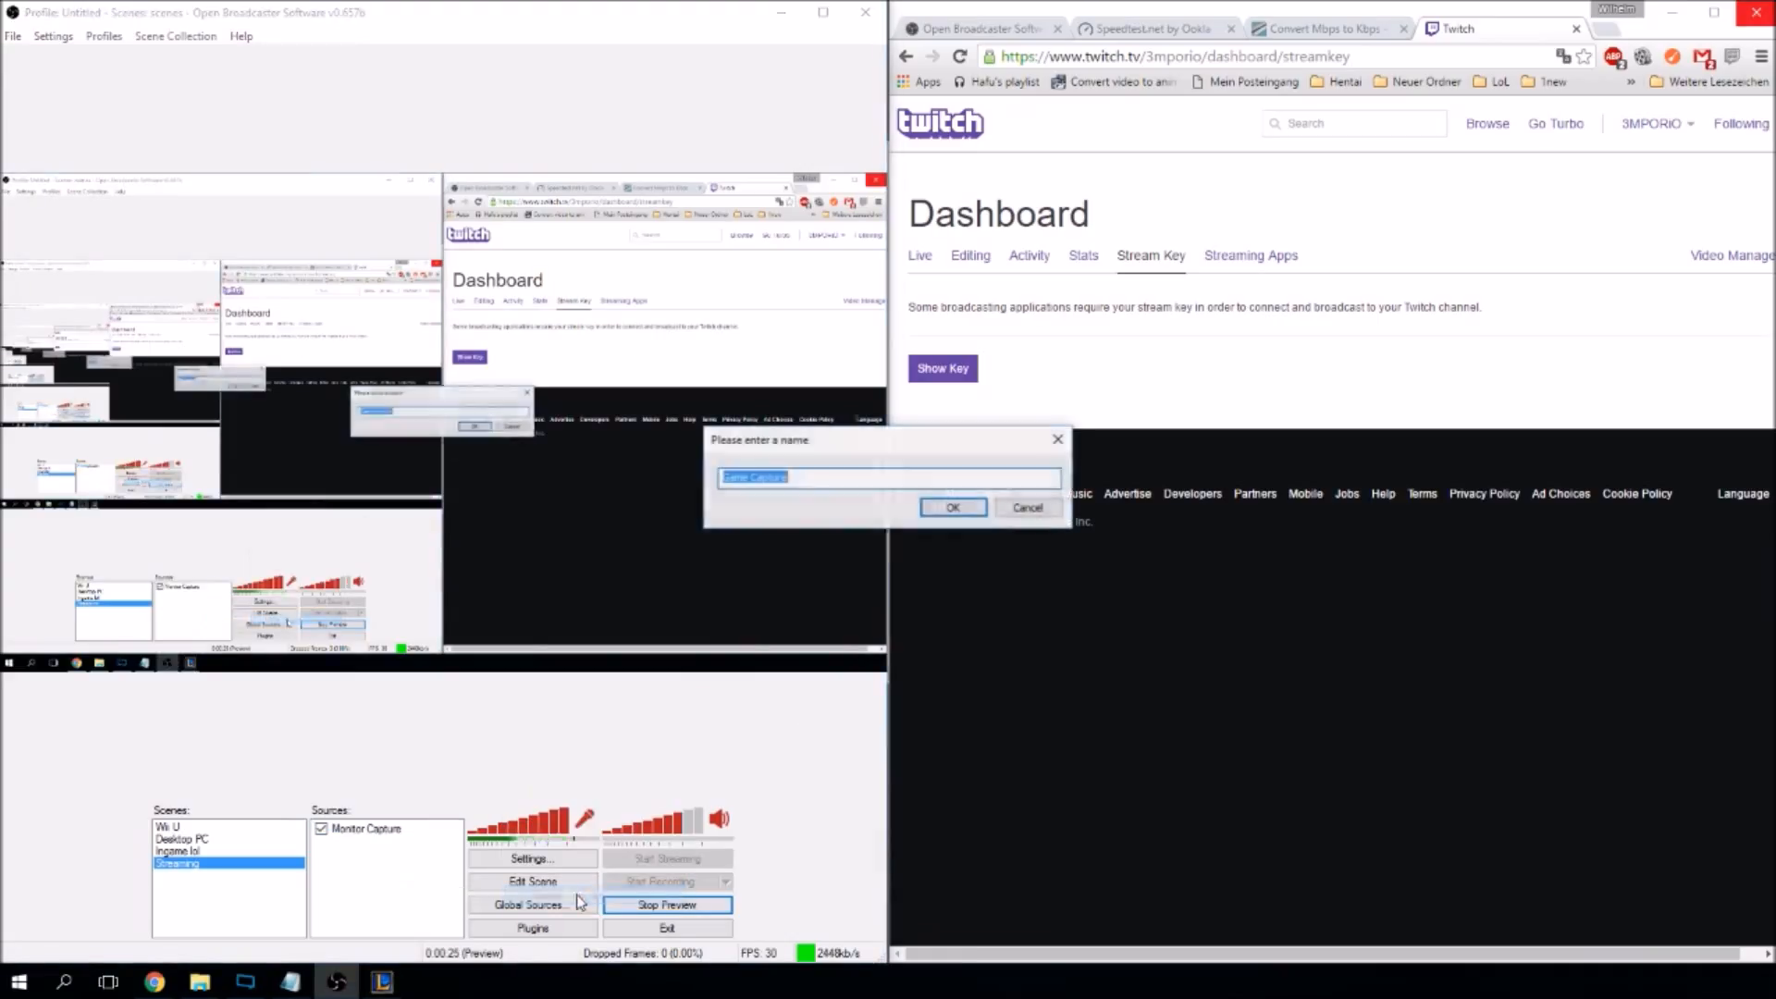
{"action": "left_click", "coordinate": [949, 510]}
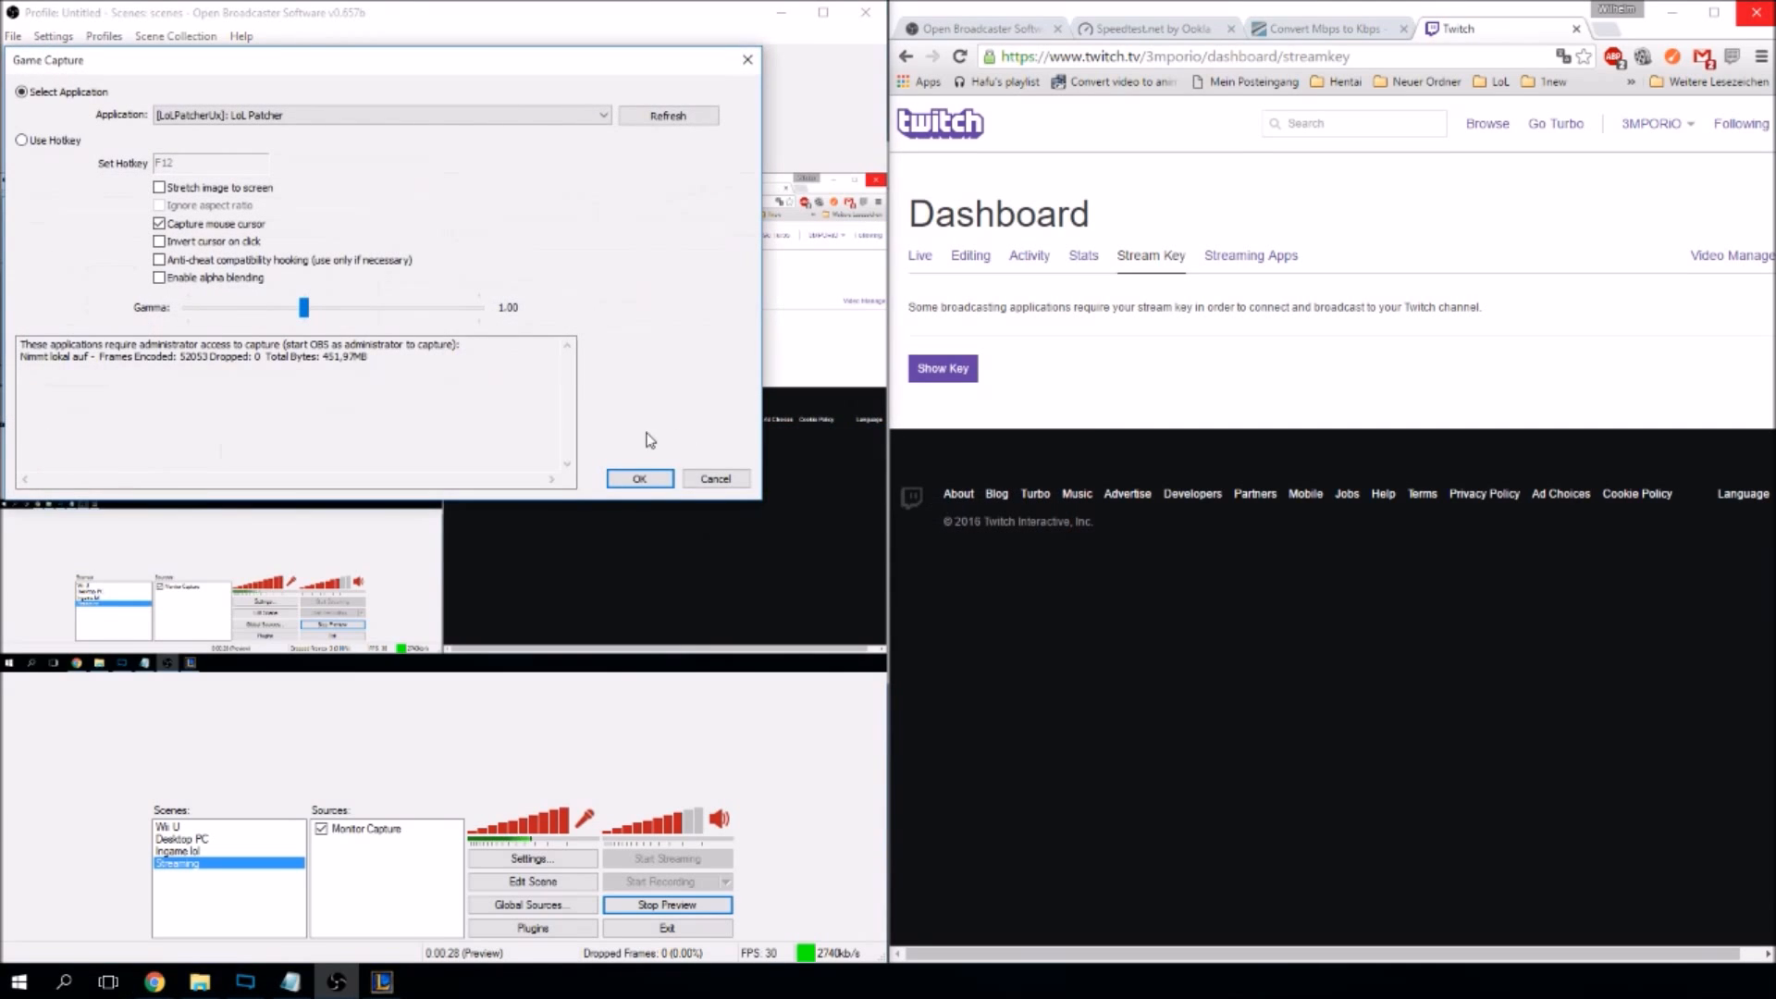
{"action": "left_click", "coordinate": [716, 477]}
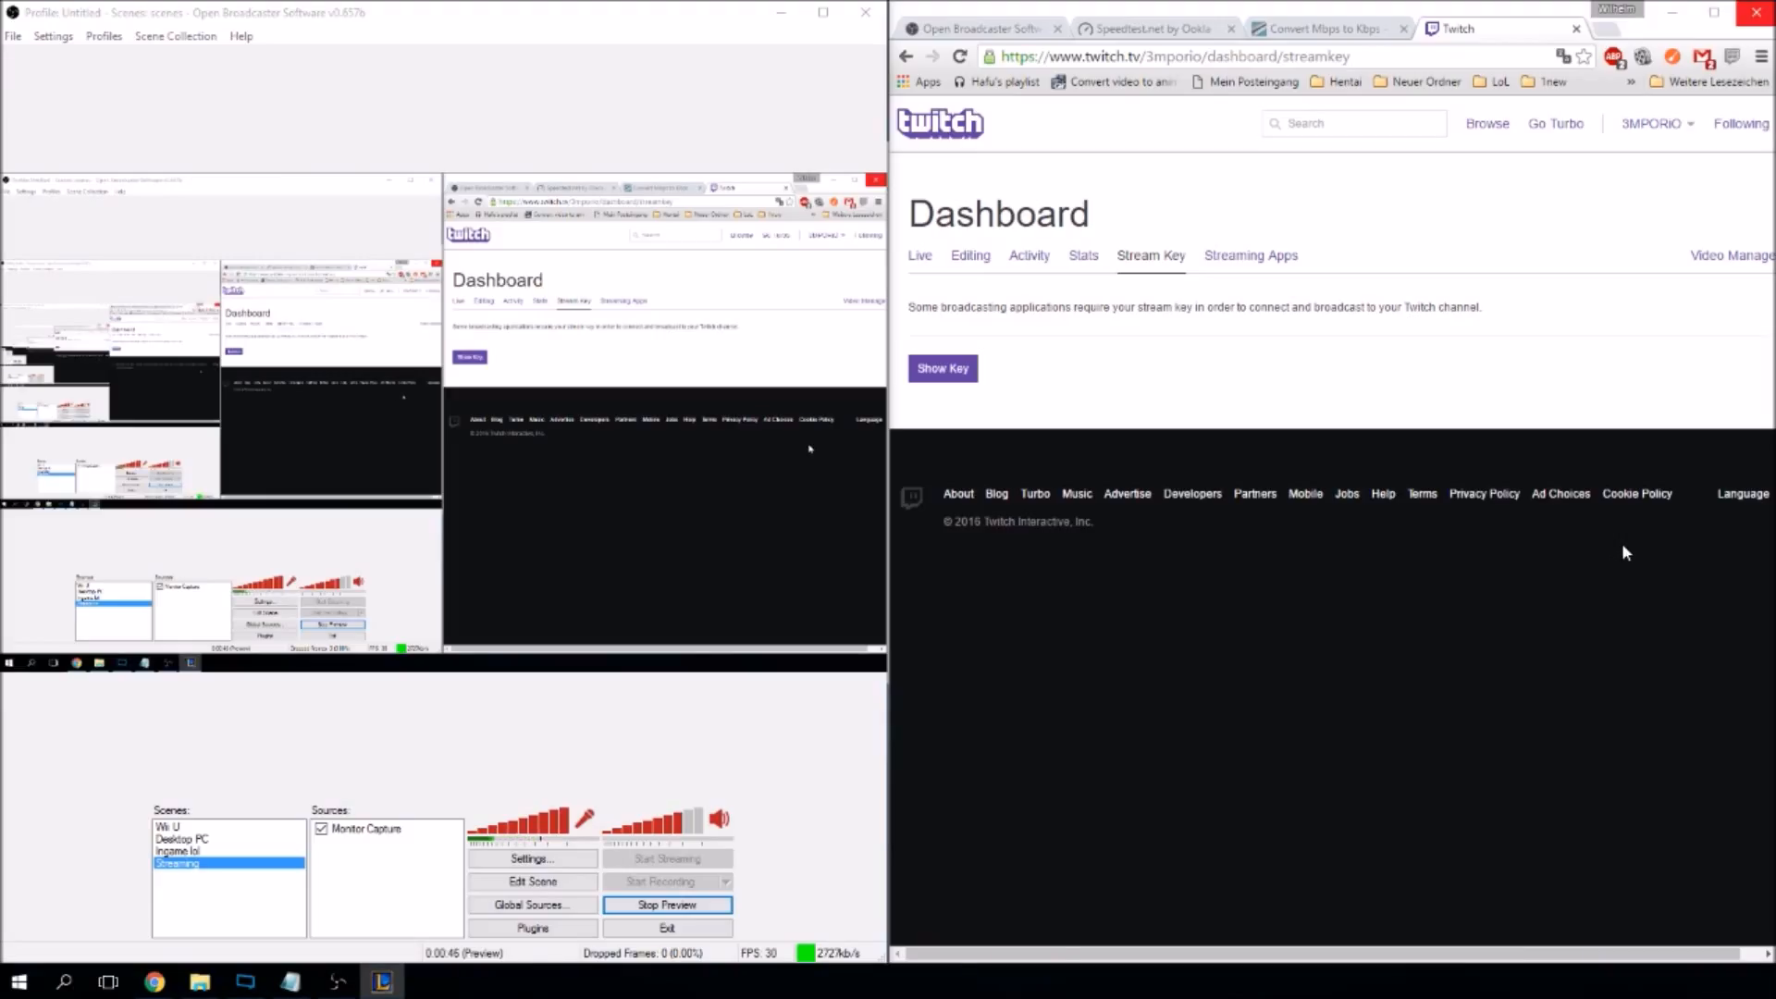
Add a Game Capture source named Lol Client to the Streaming scene, capturing the [LolClient]: PVP.net Client application with default options.
{"action": "right_click", "coordinate": [331, 886]}
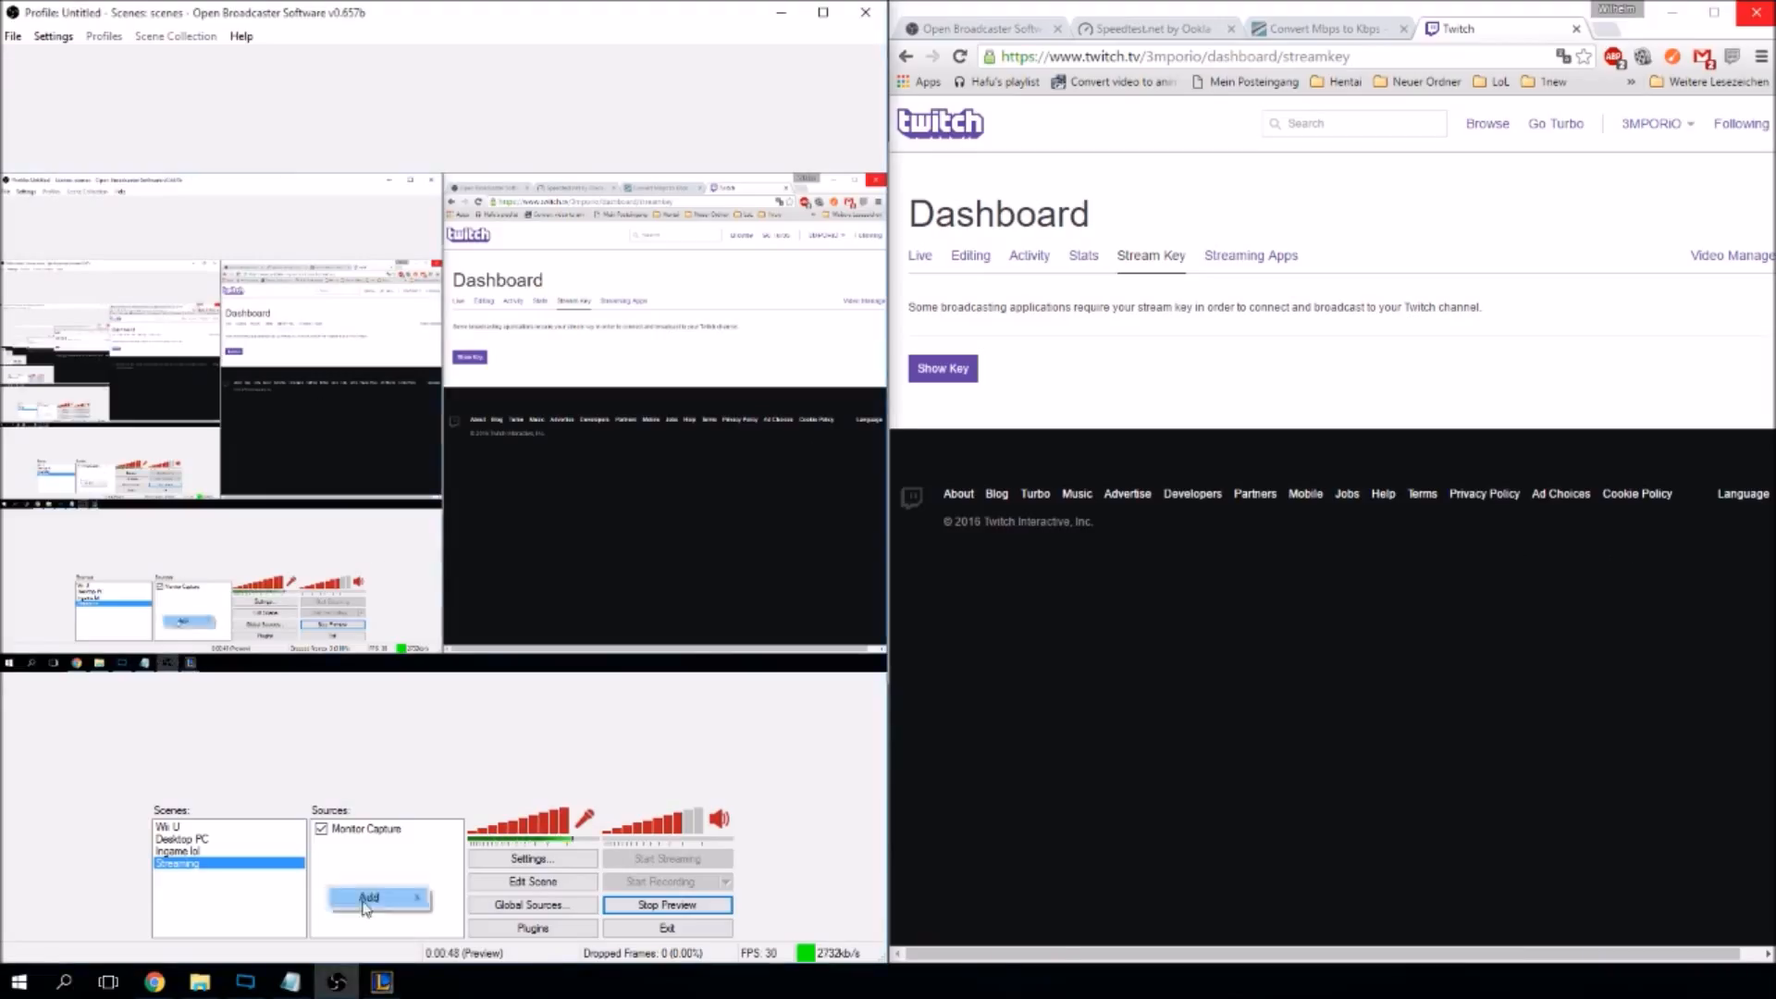
{"action": "mouse_move", "coordinate": [387, 909]}
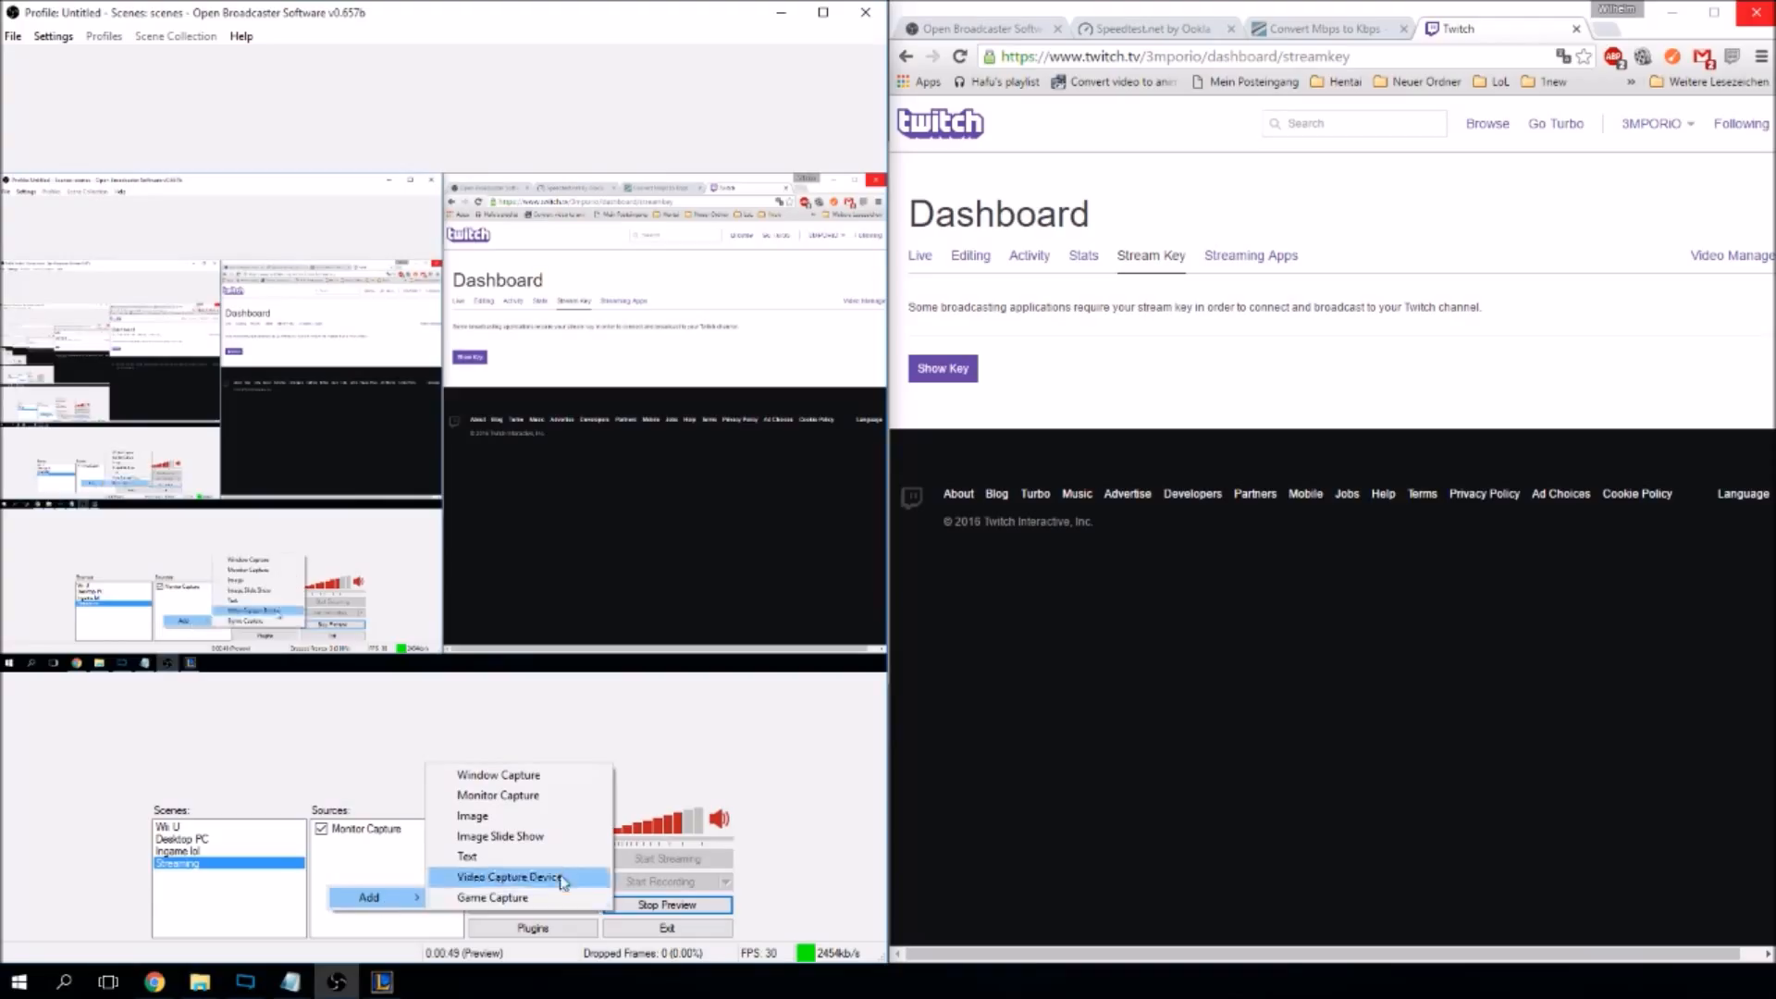
{"action": "left_click", "coordinate": [517, 898]}
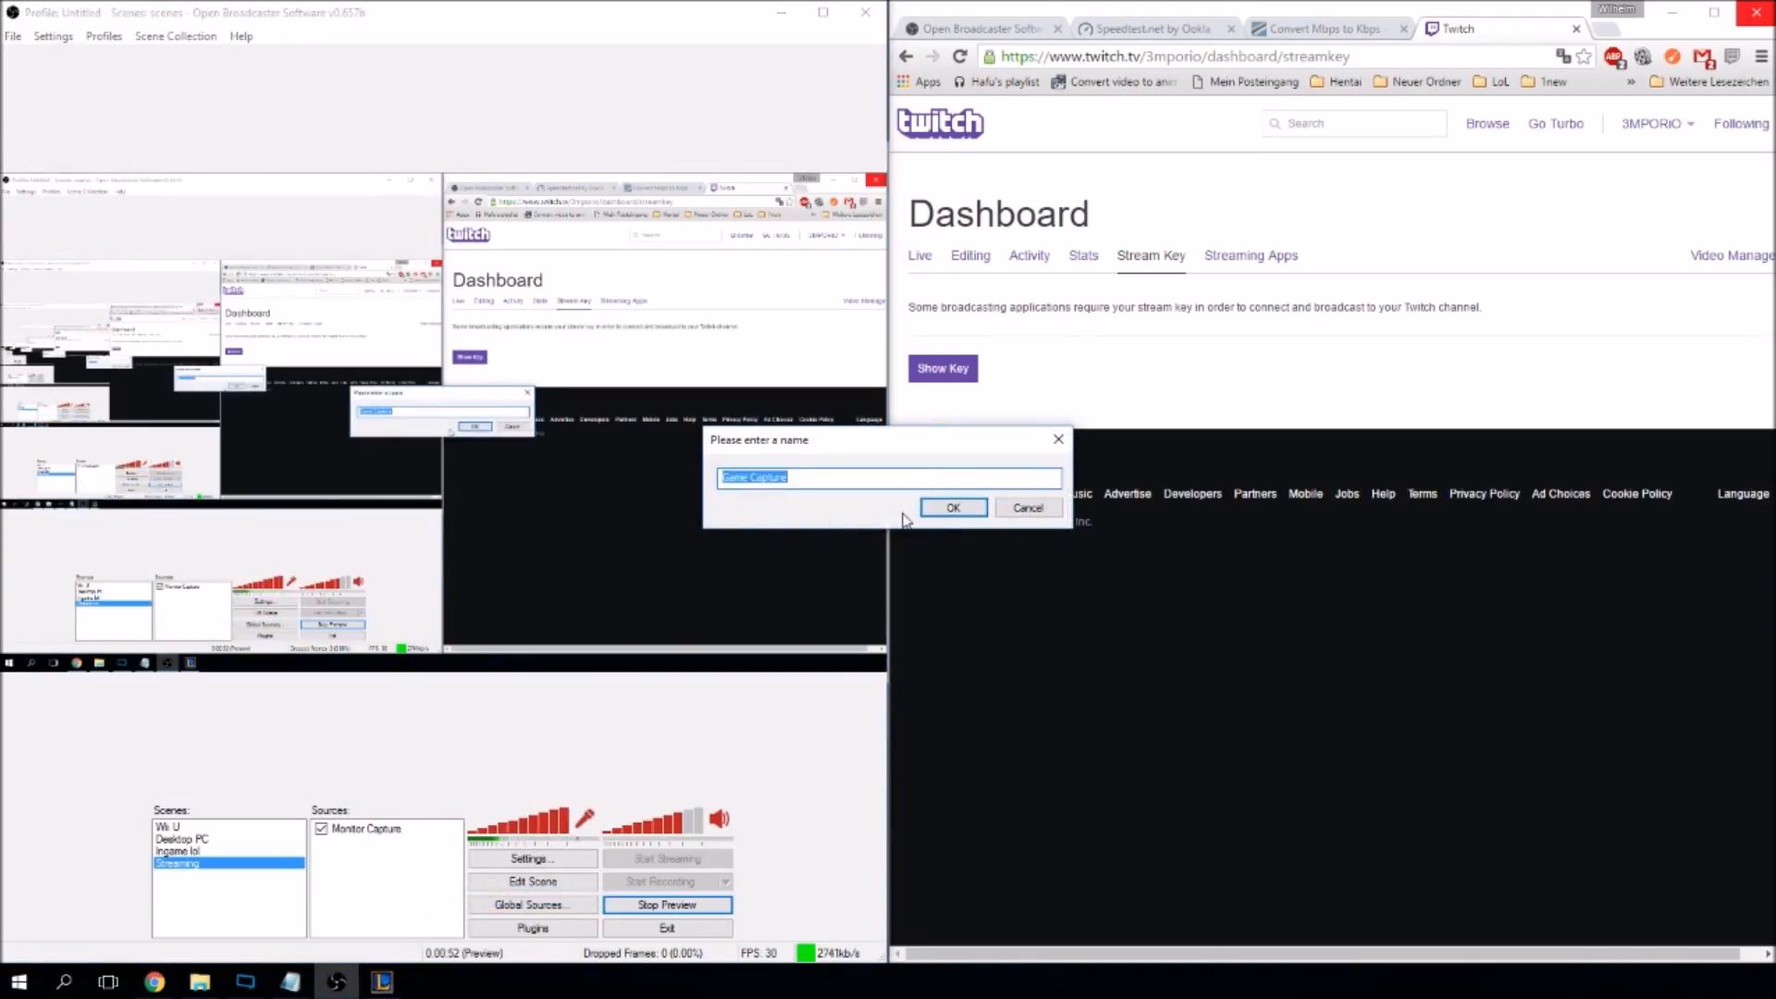
{"action": "type", "text": "Lol Client"}
{"action": "key", "text": "Return"}
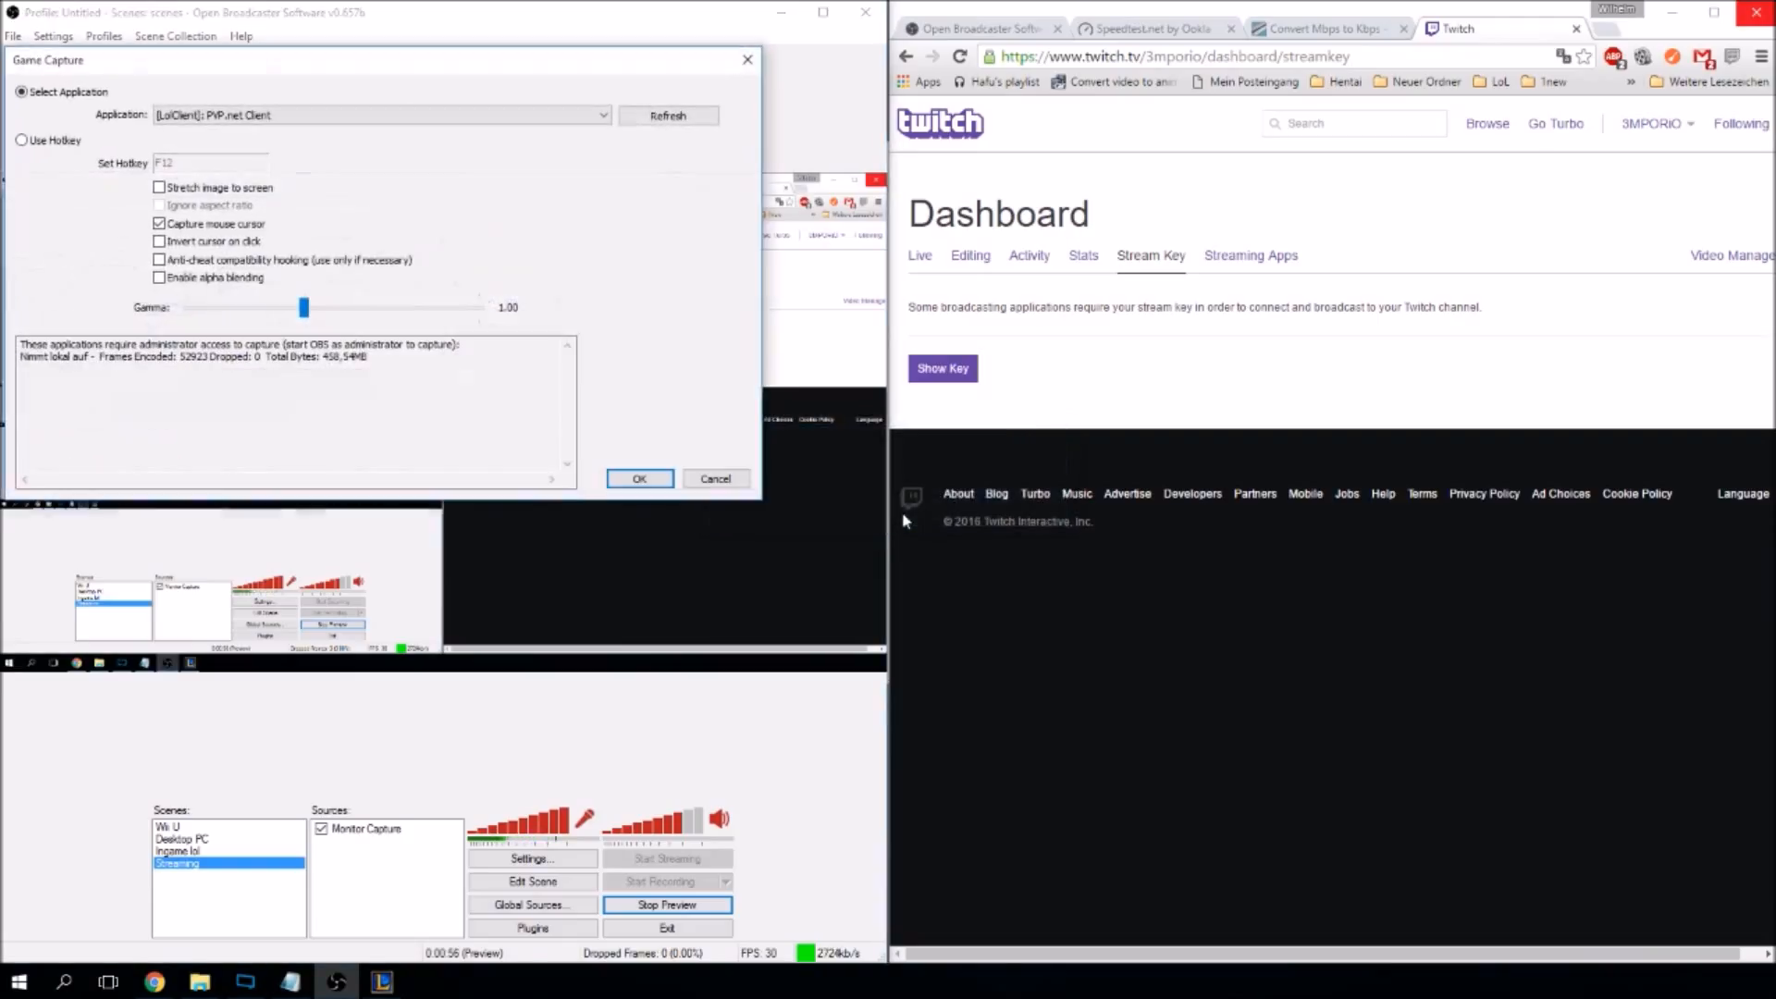
{"action": "left_click", "coordinate": [442, 123]}
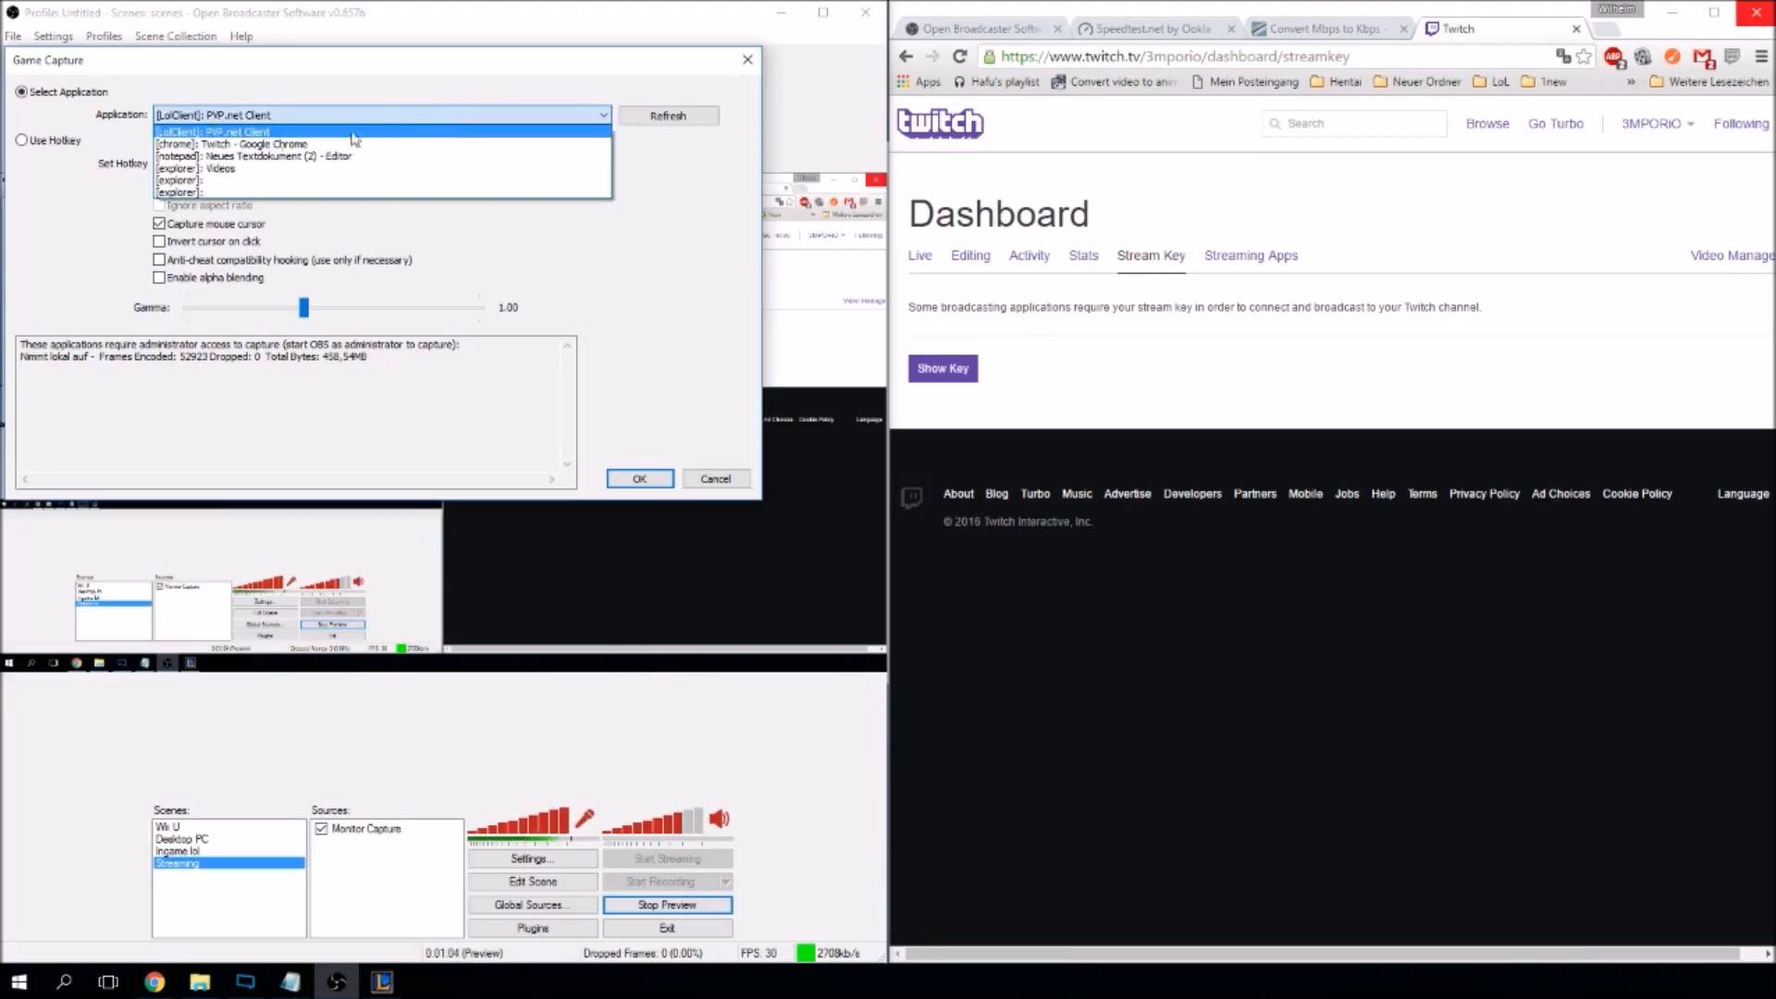
{"action": "left_click", "coordinate": [260, 133]}
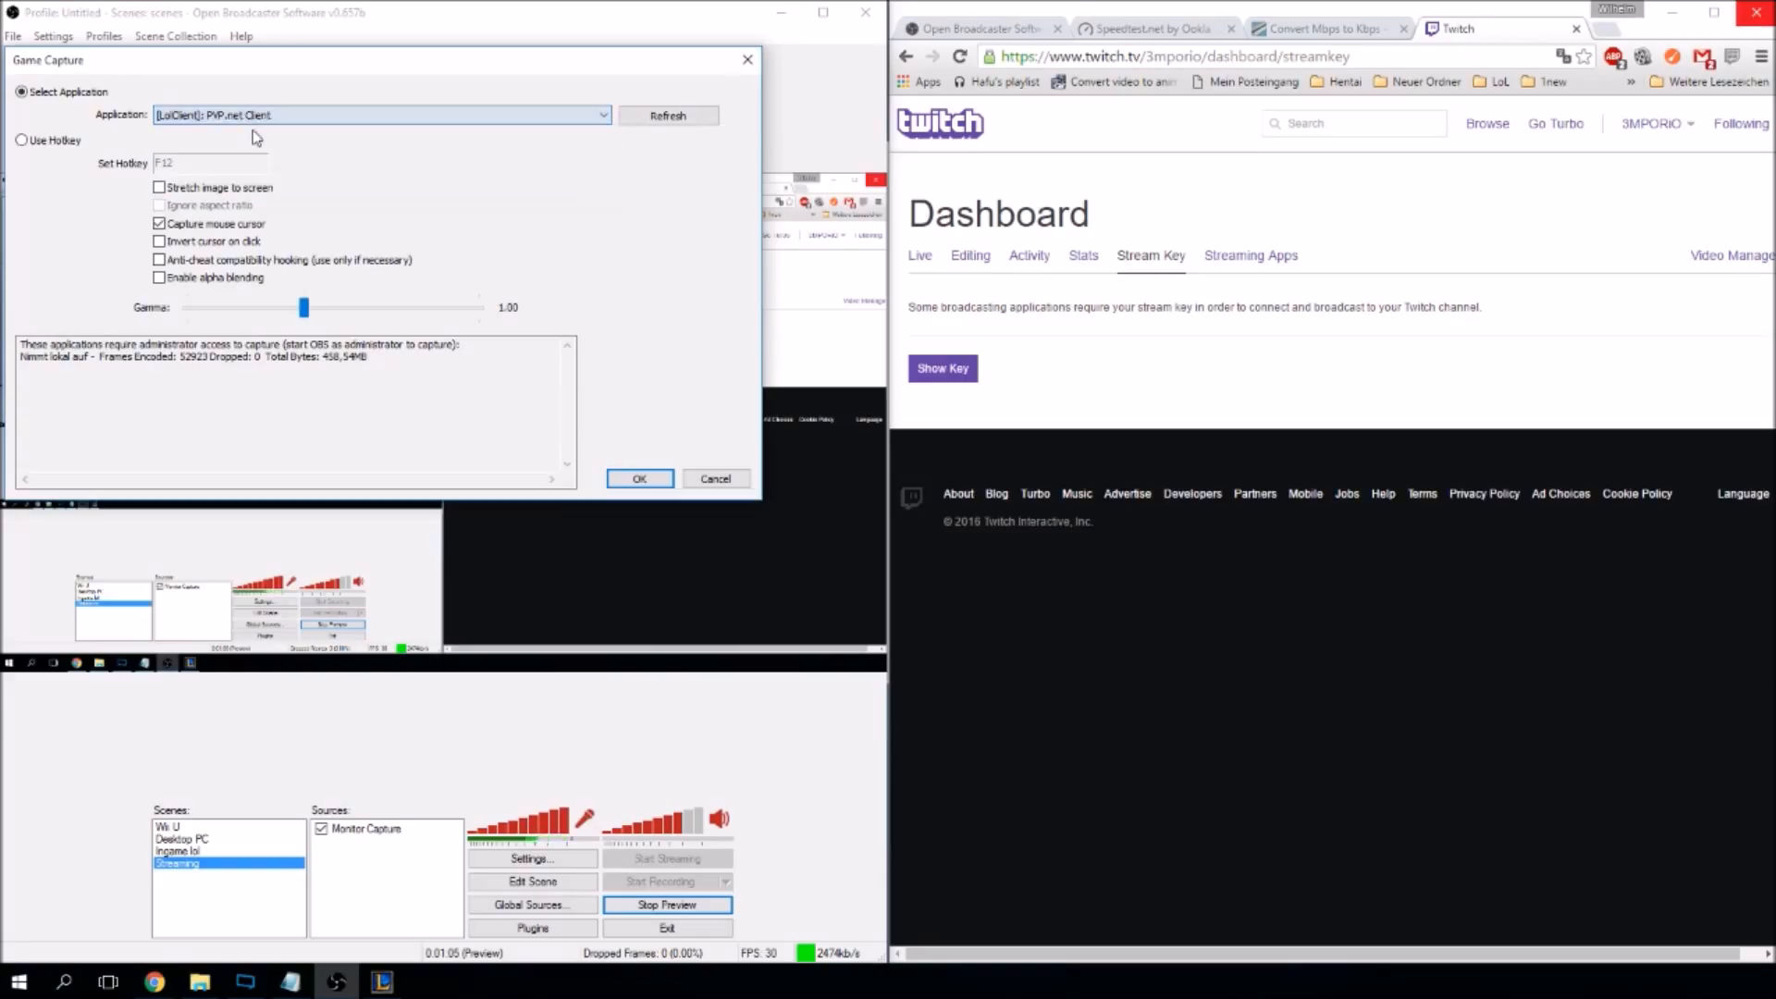
{"action": "left_click", "coordinate": [640, 479]}
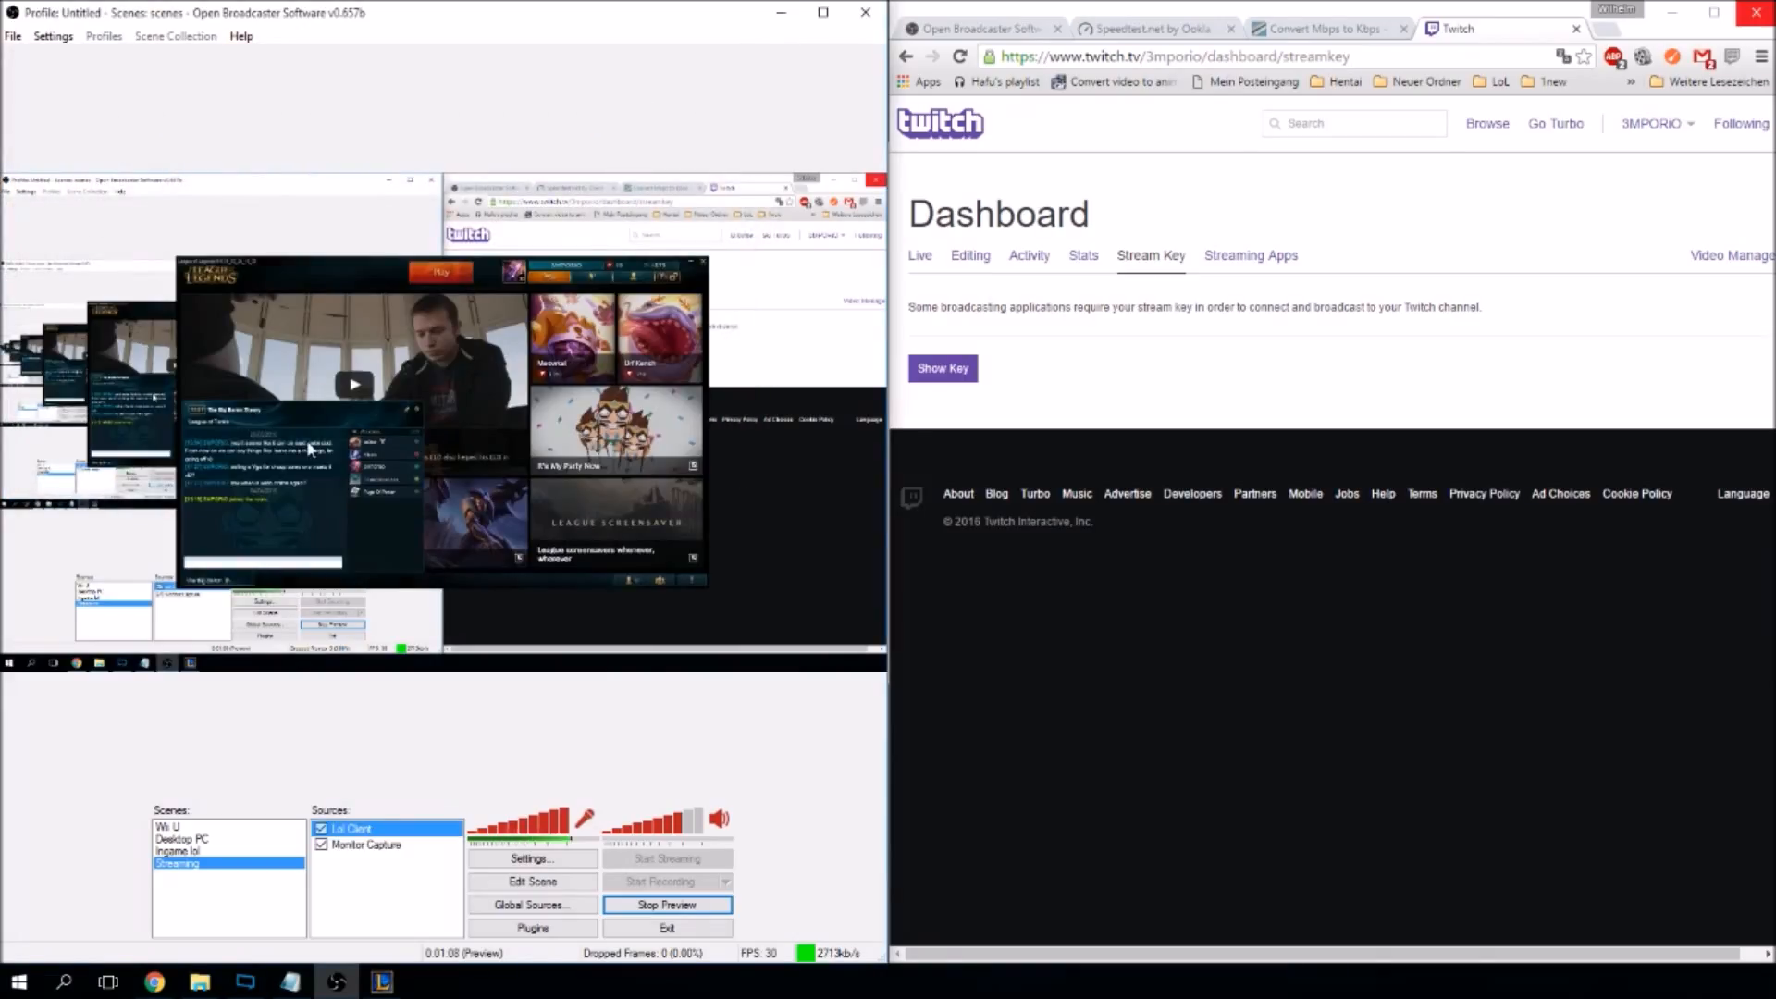
Hide the Monitor Capture source in the Streaming scene and close the chat window in the League of Legends client.
{"action": "left_click", "coordinate": [321, 844]}
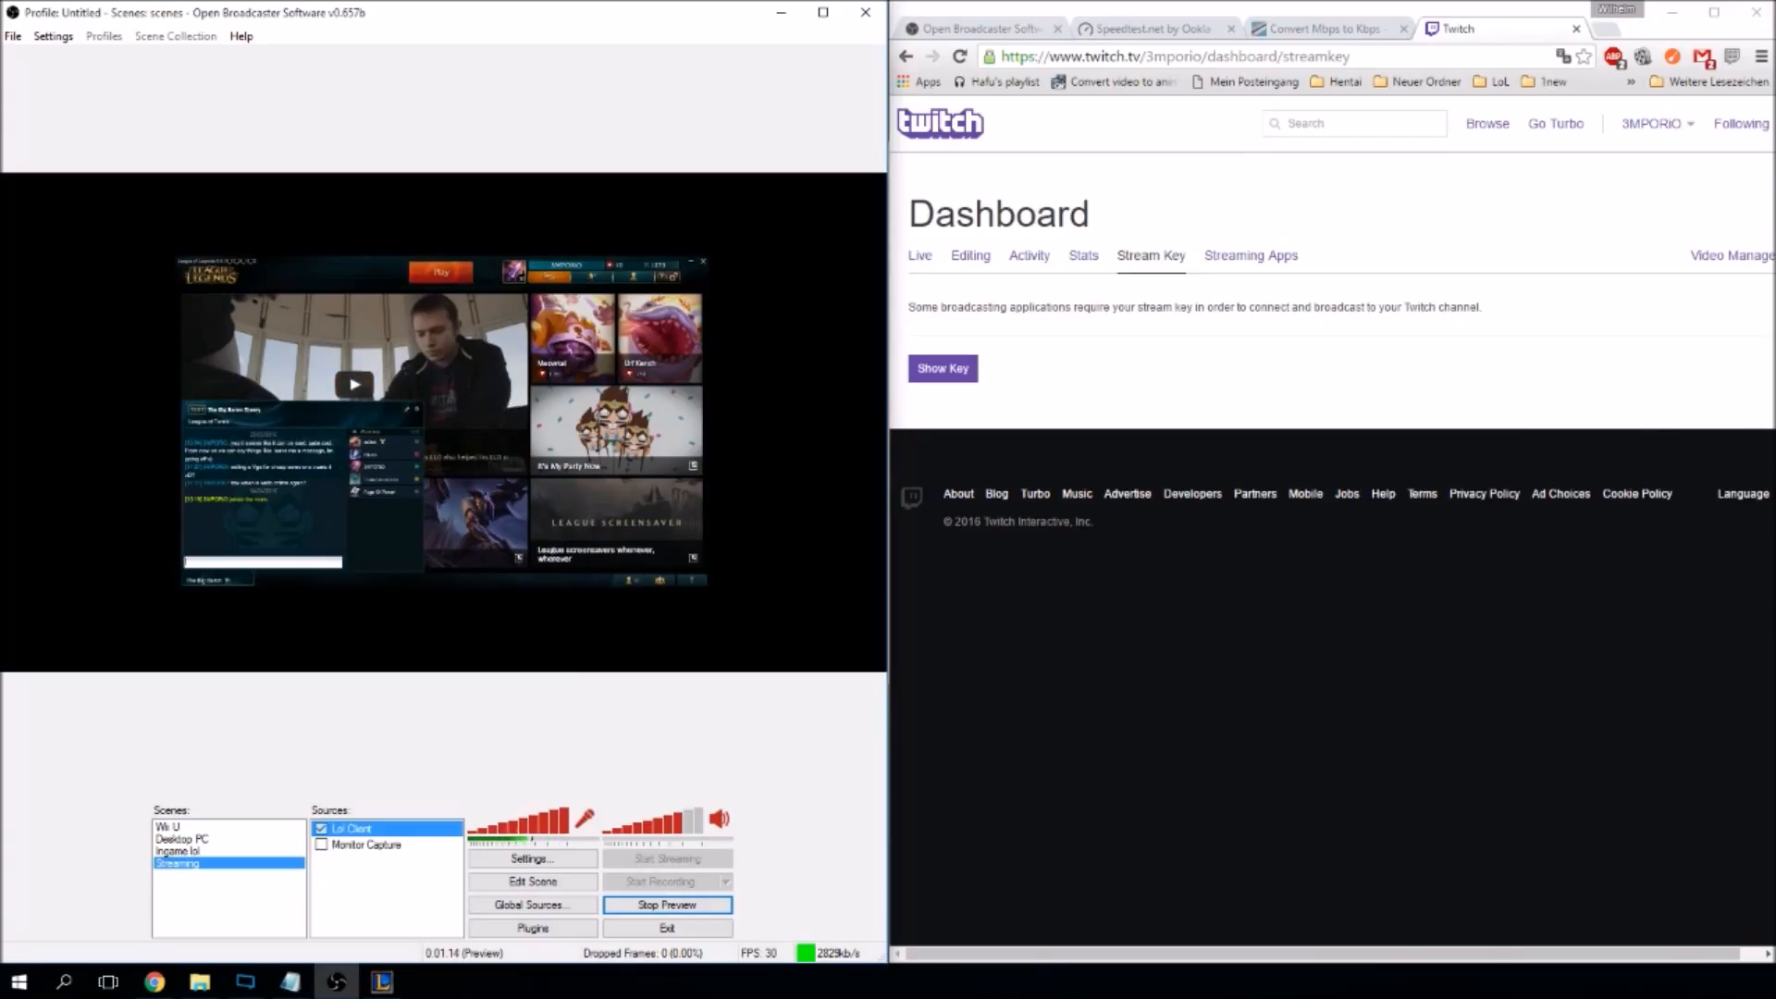
{"action": "left_click", "coordinate": [226, 583]}
{"action": "left_click", "coordinate": [226, 580]}
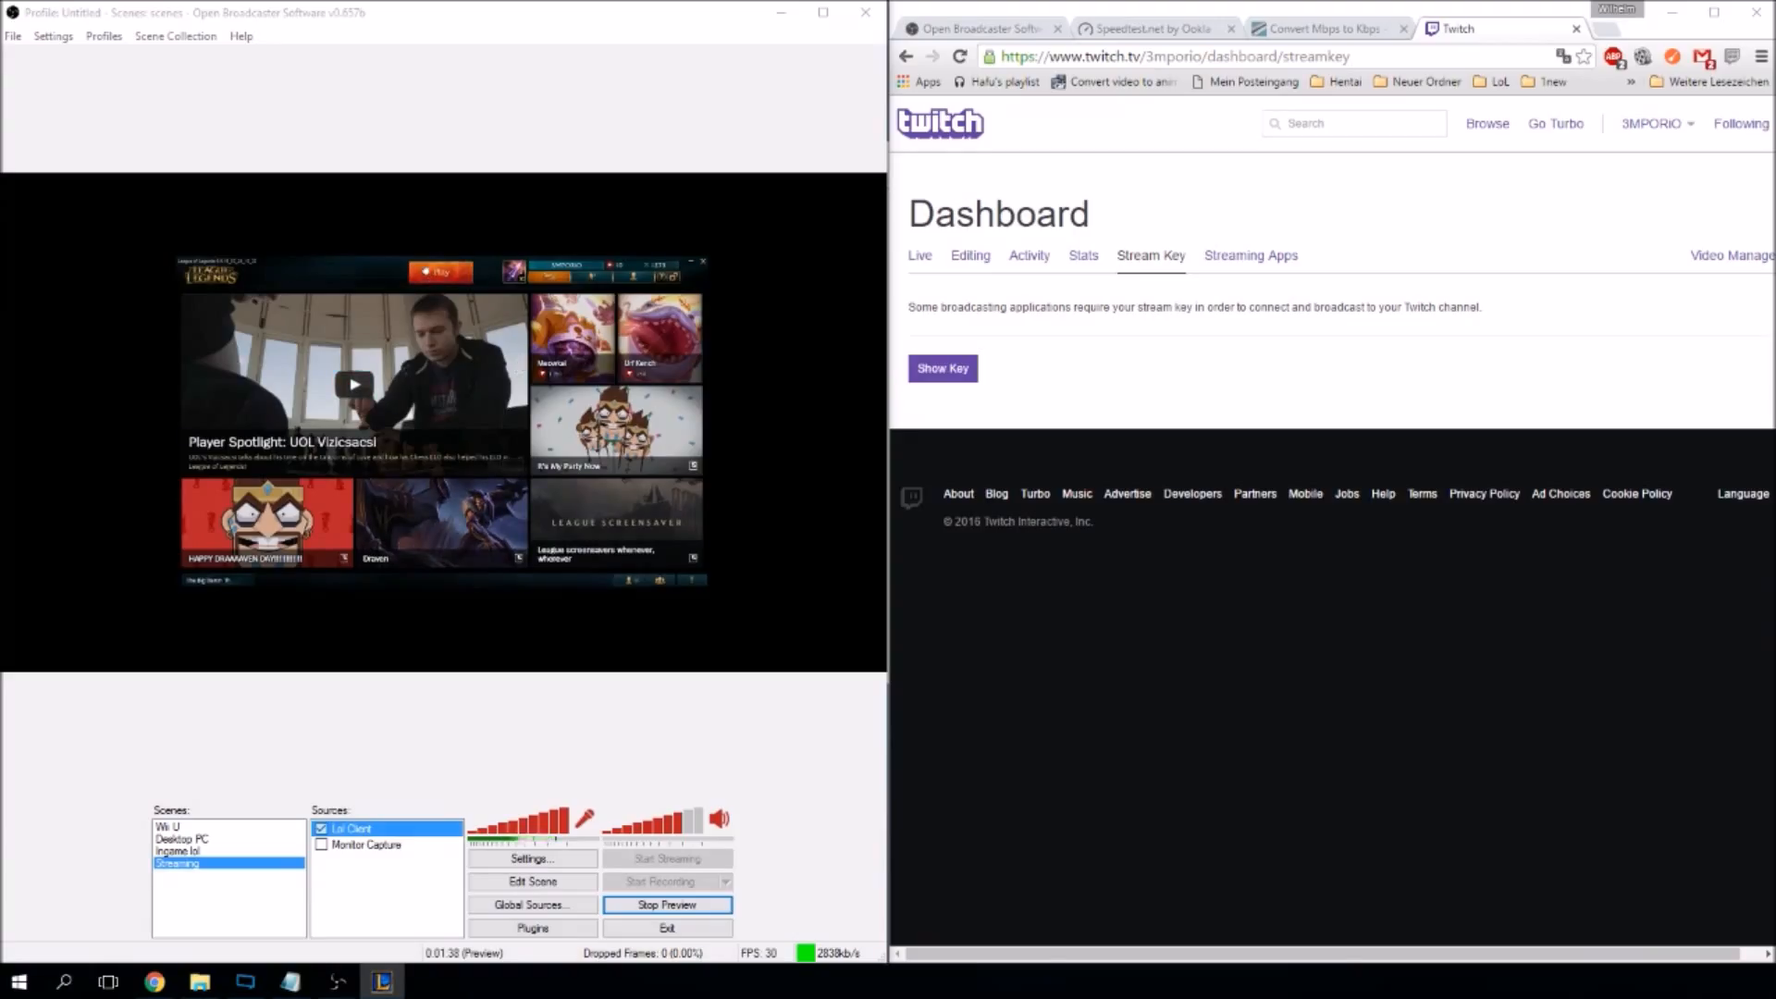
Create a custom League of Legends game on the Howling Abyss map with the default game options.
{"action": "left_click", "coordinate": [441, 272]}
{"action": "left_click", "coordinate": [313, 353]}
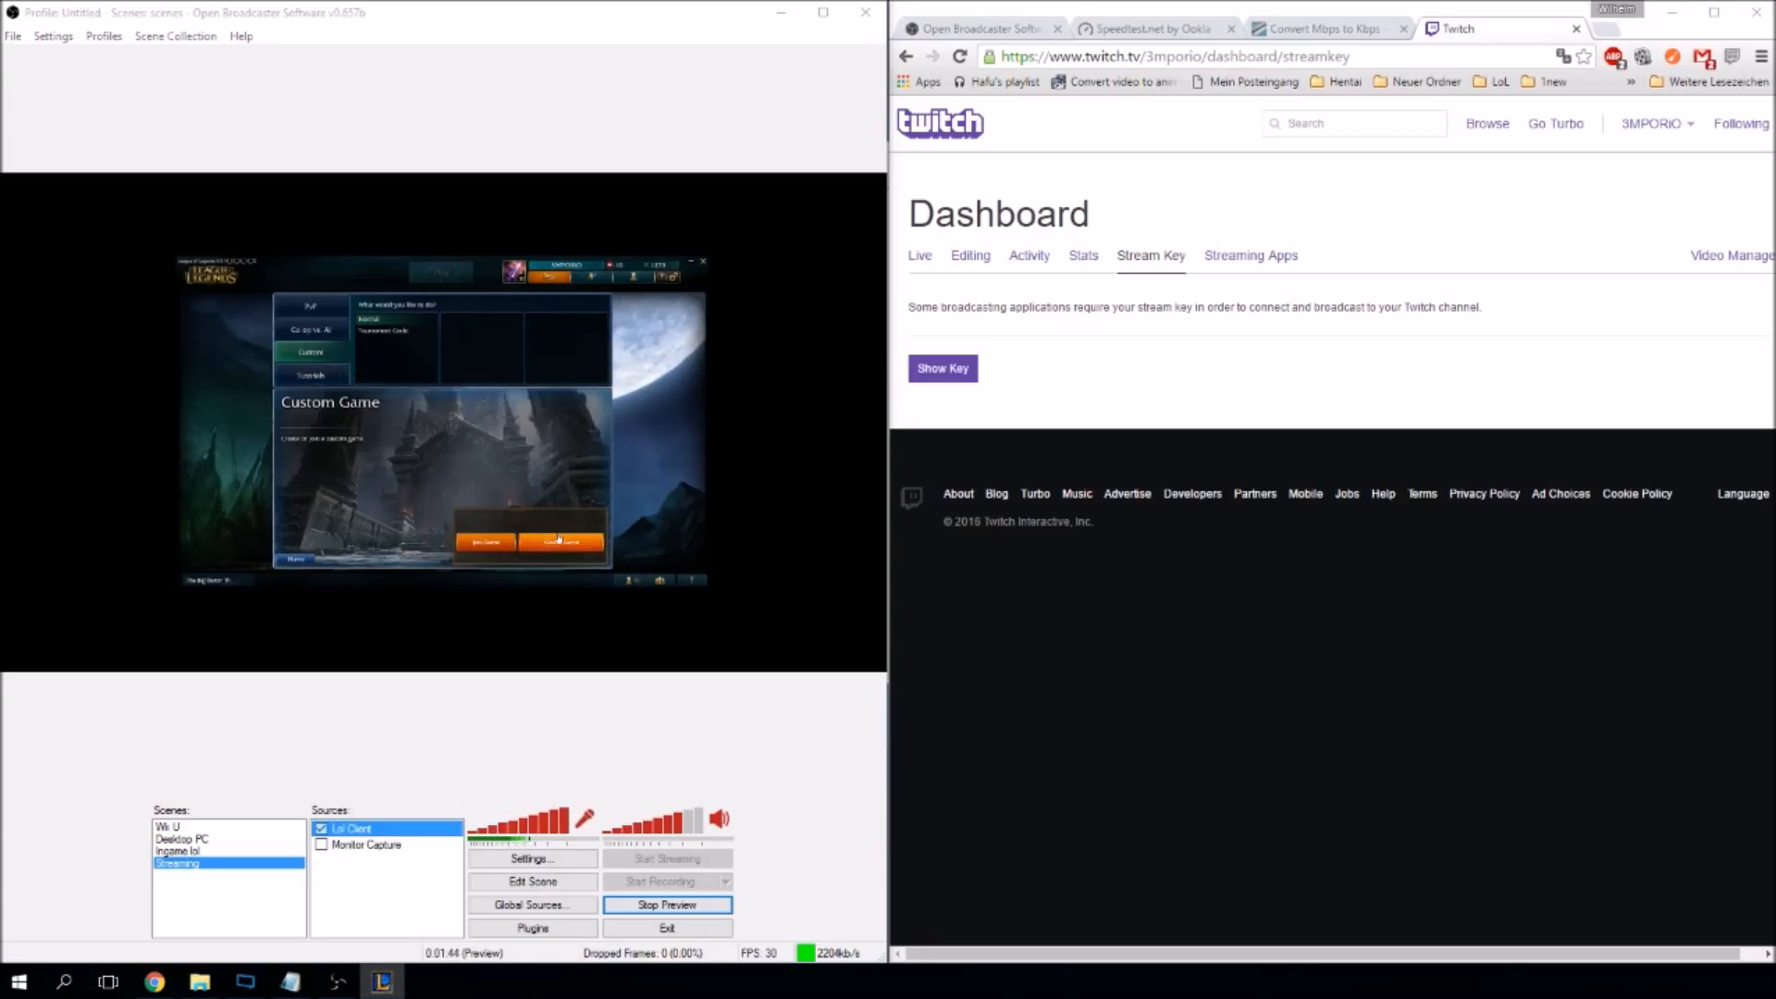
{"action": "left_click", "coordinate": [553, 542]}
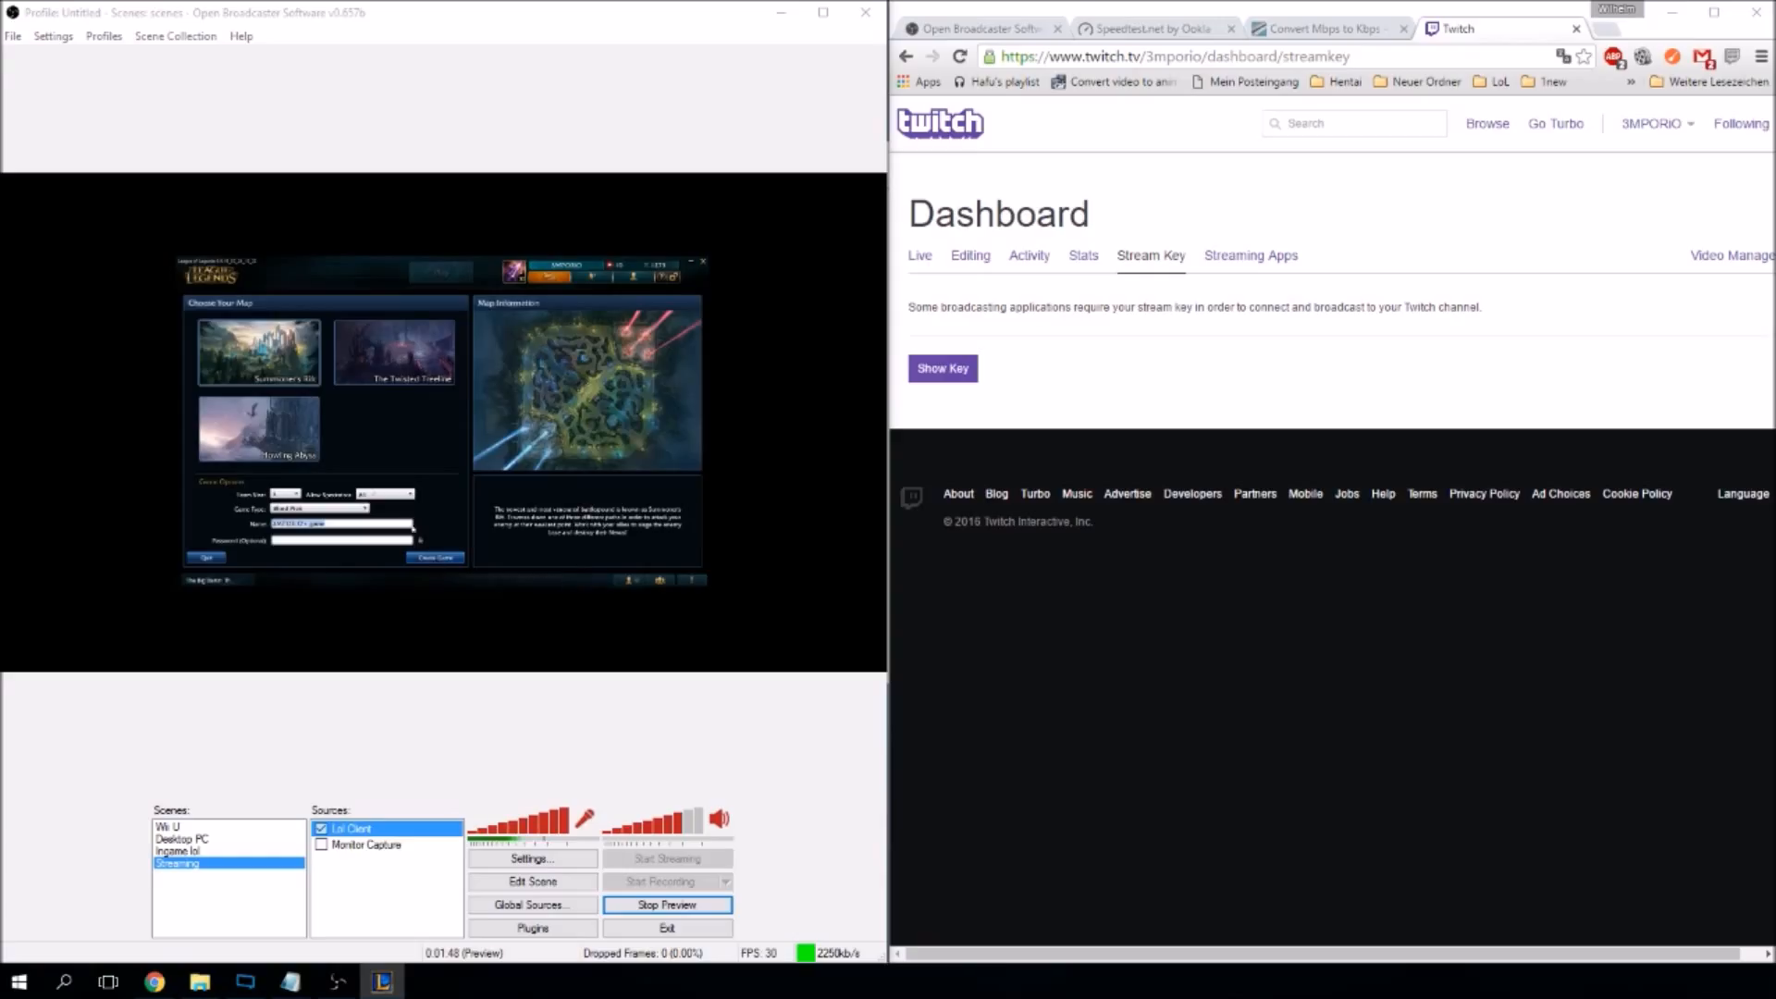
{"action": "left_click", "coordinate": [310, 433]}
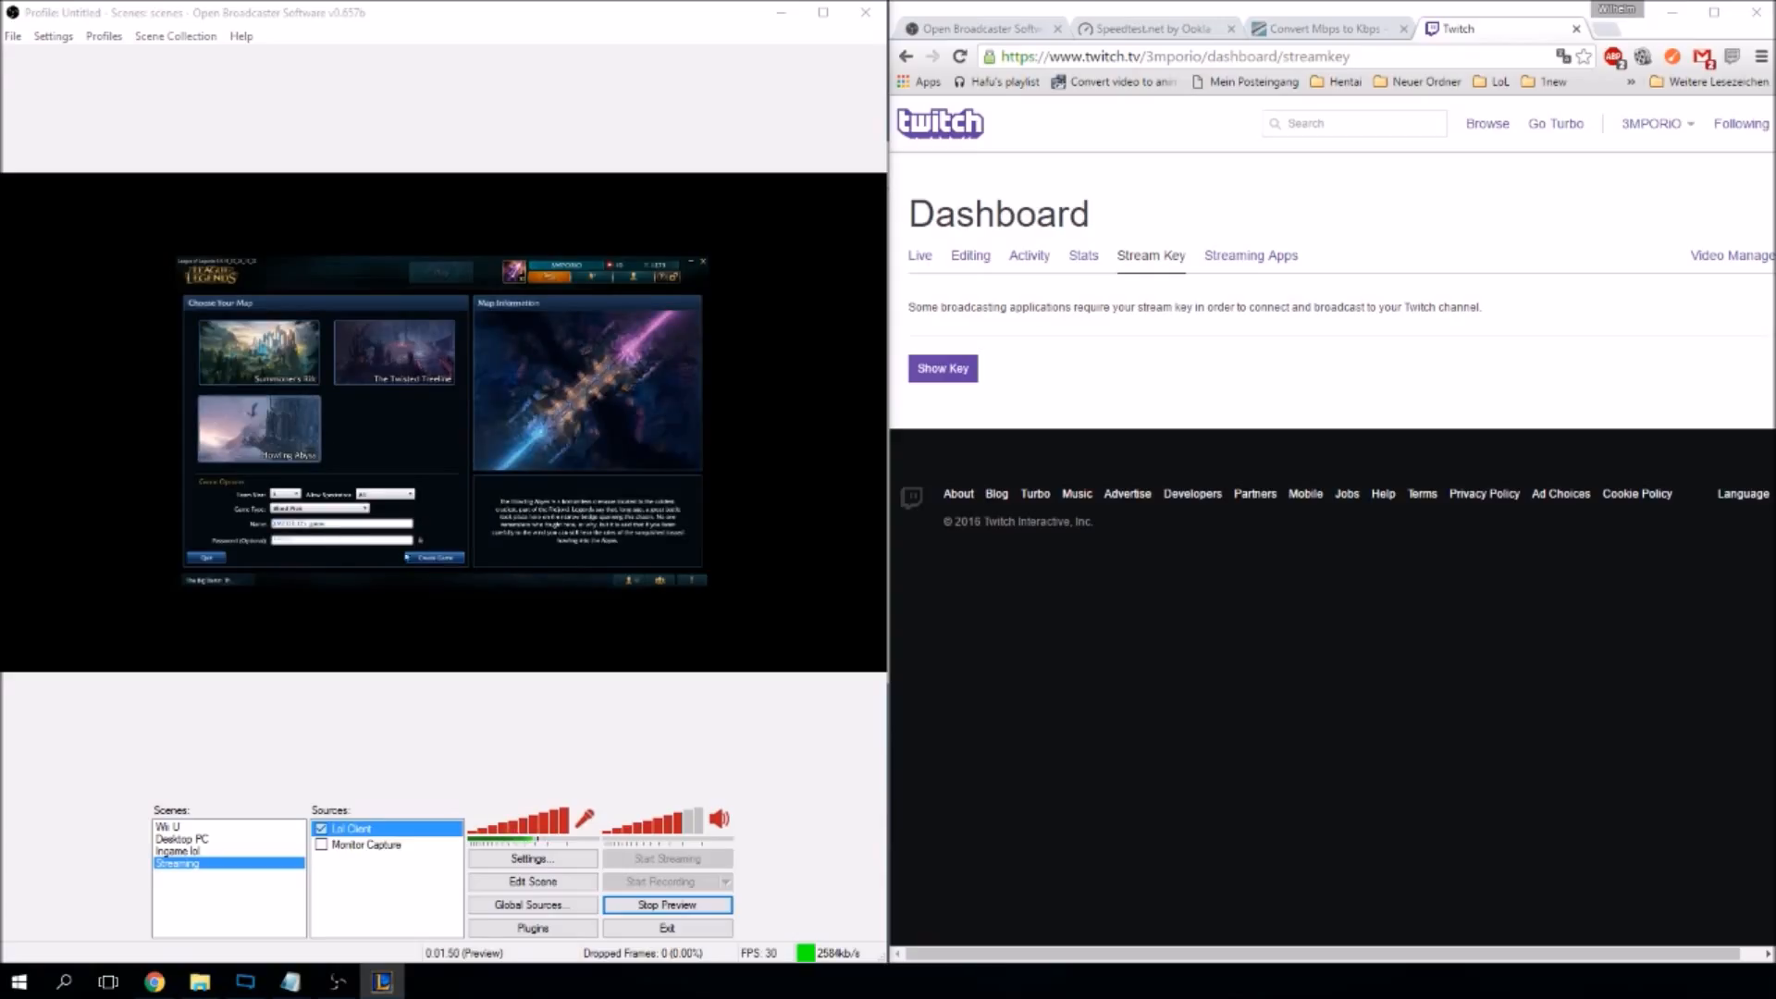
{"action": "left_click", "coordinate": [411, 557]}
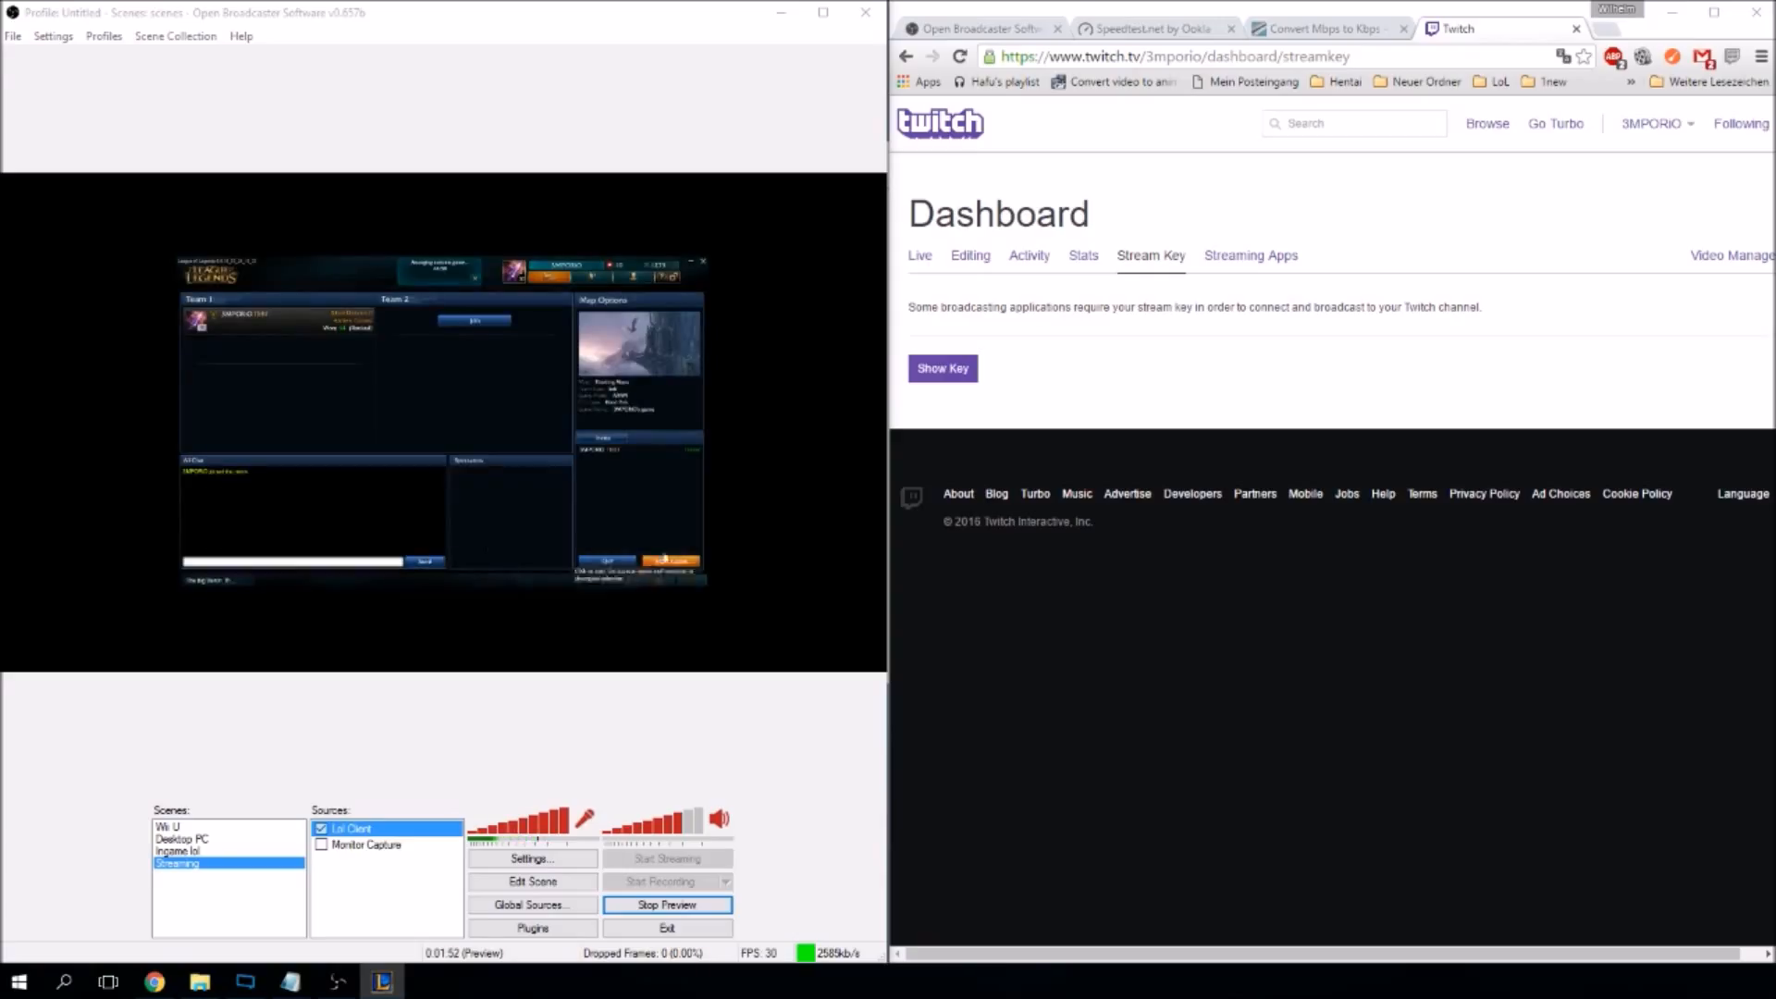
Start the custom game's champion selection, pick the champion right after the random option, and lock it in.
{"action": "left_click", "coordinate": [660, 552]}
{"action": "left_click", "coordinate": [442, 467]}
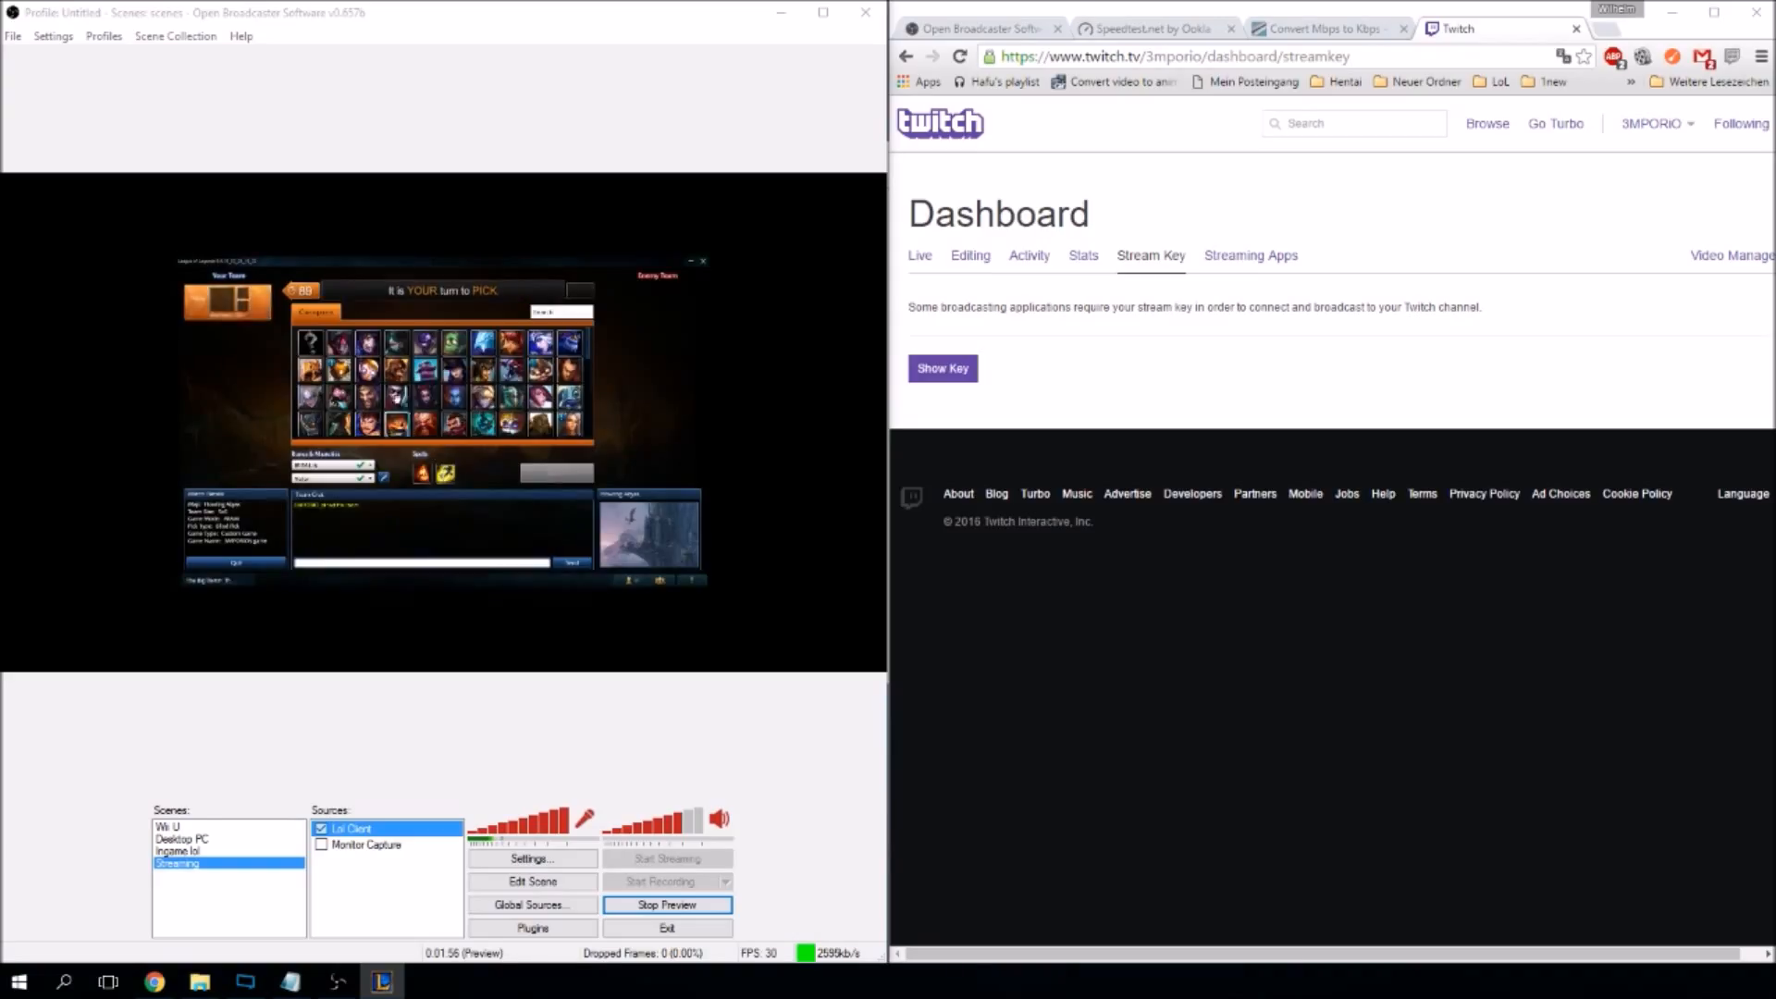
{"action": "left_click", "coordinate": [340, 343]}
{"action": "left_click", "coordinate": [555, 472]}
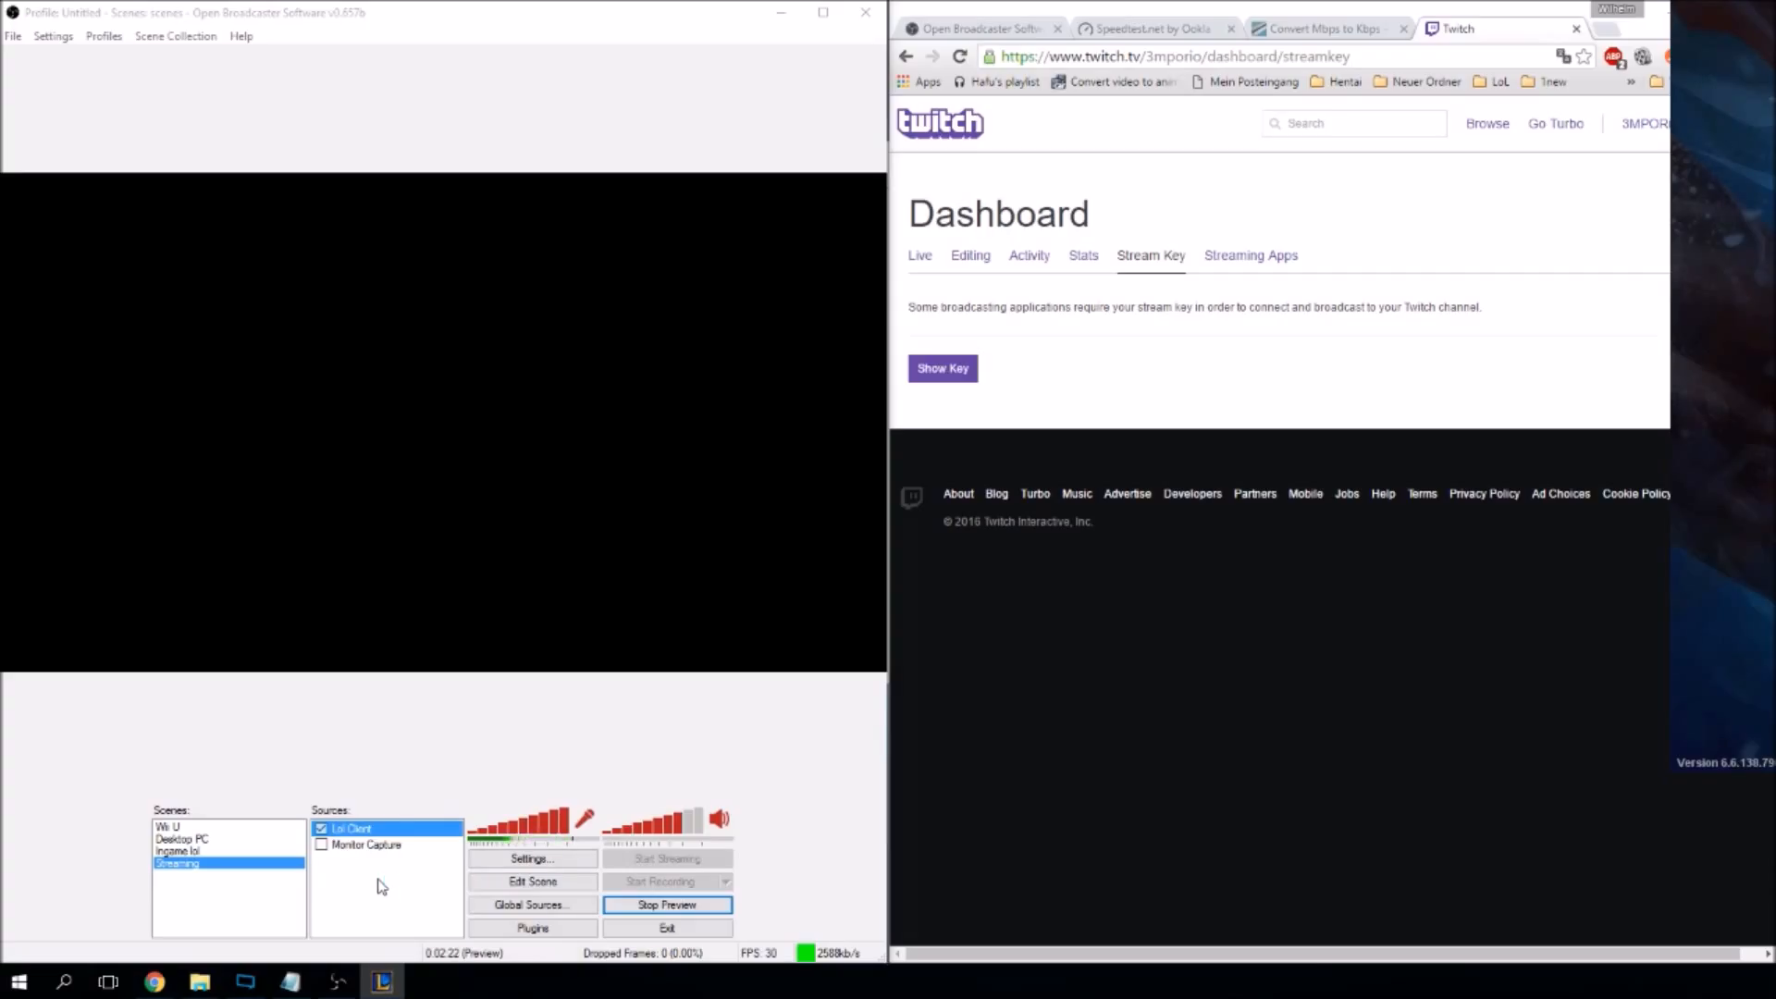
Add a new scene named Lol Ingame.
{"action": "right_click", "coordinate": [269, 898]}
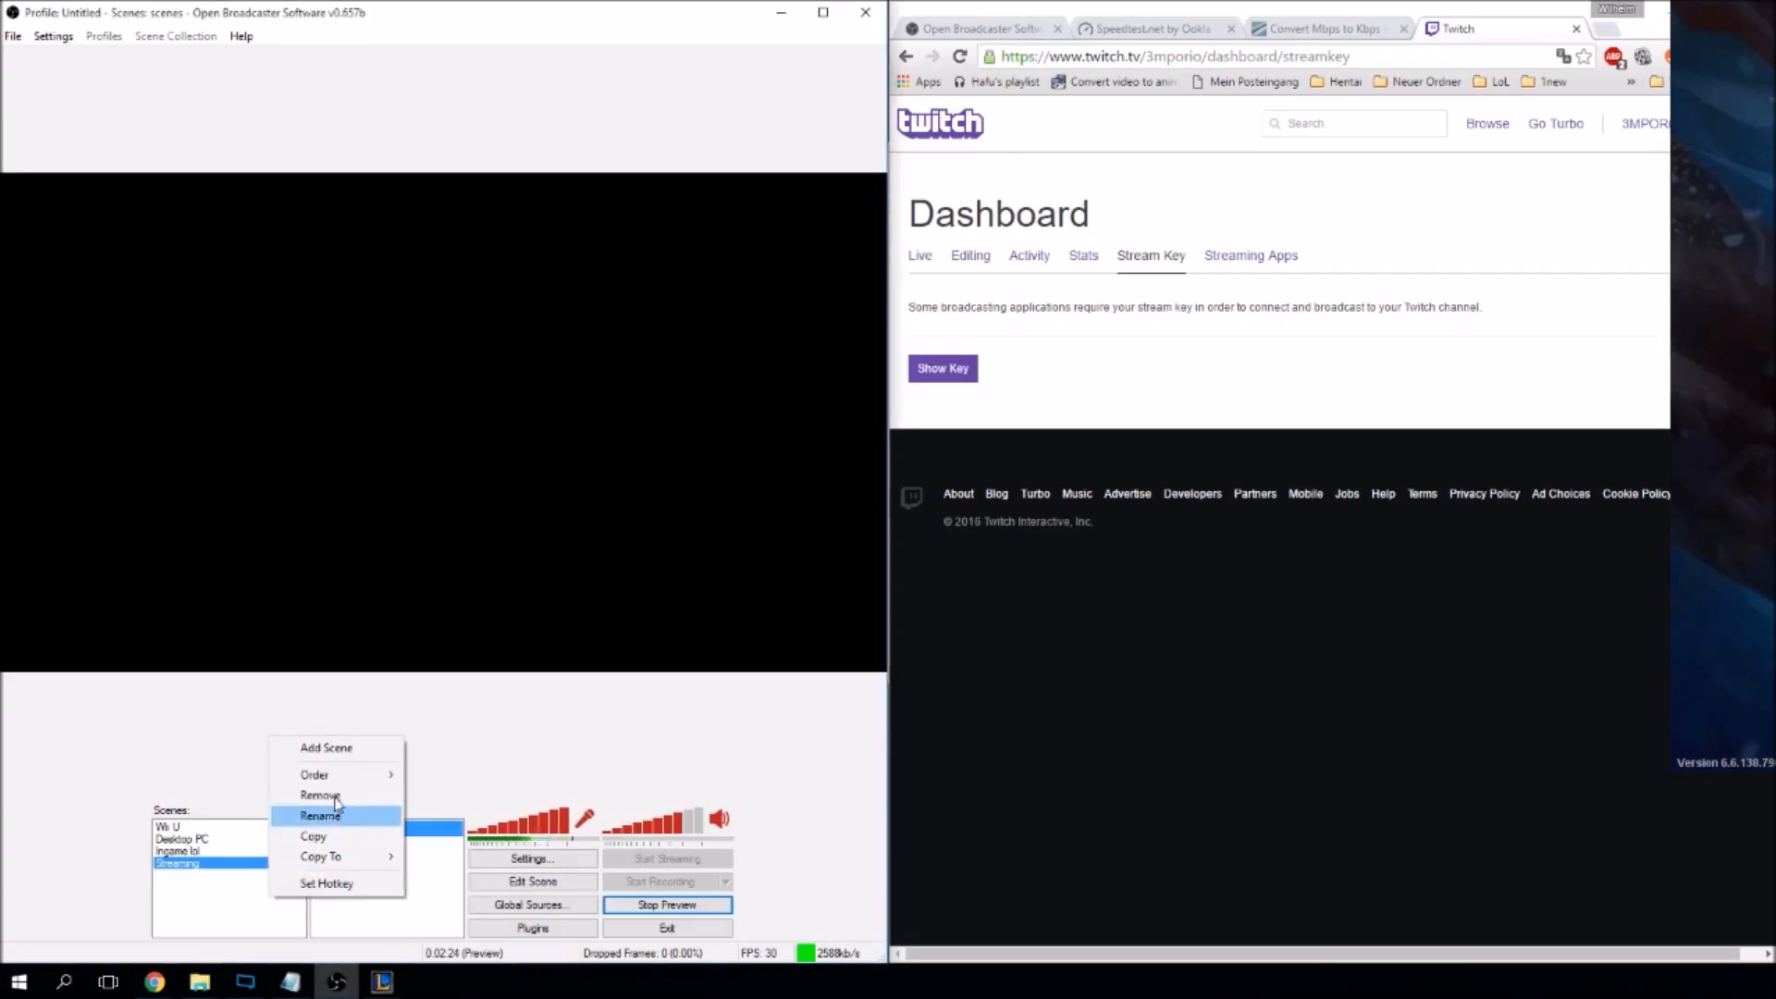
{"action": "left_click", "coordinate": [343, 750]}
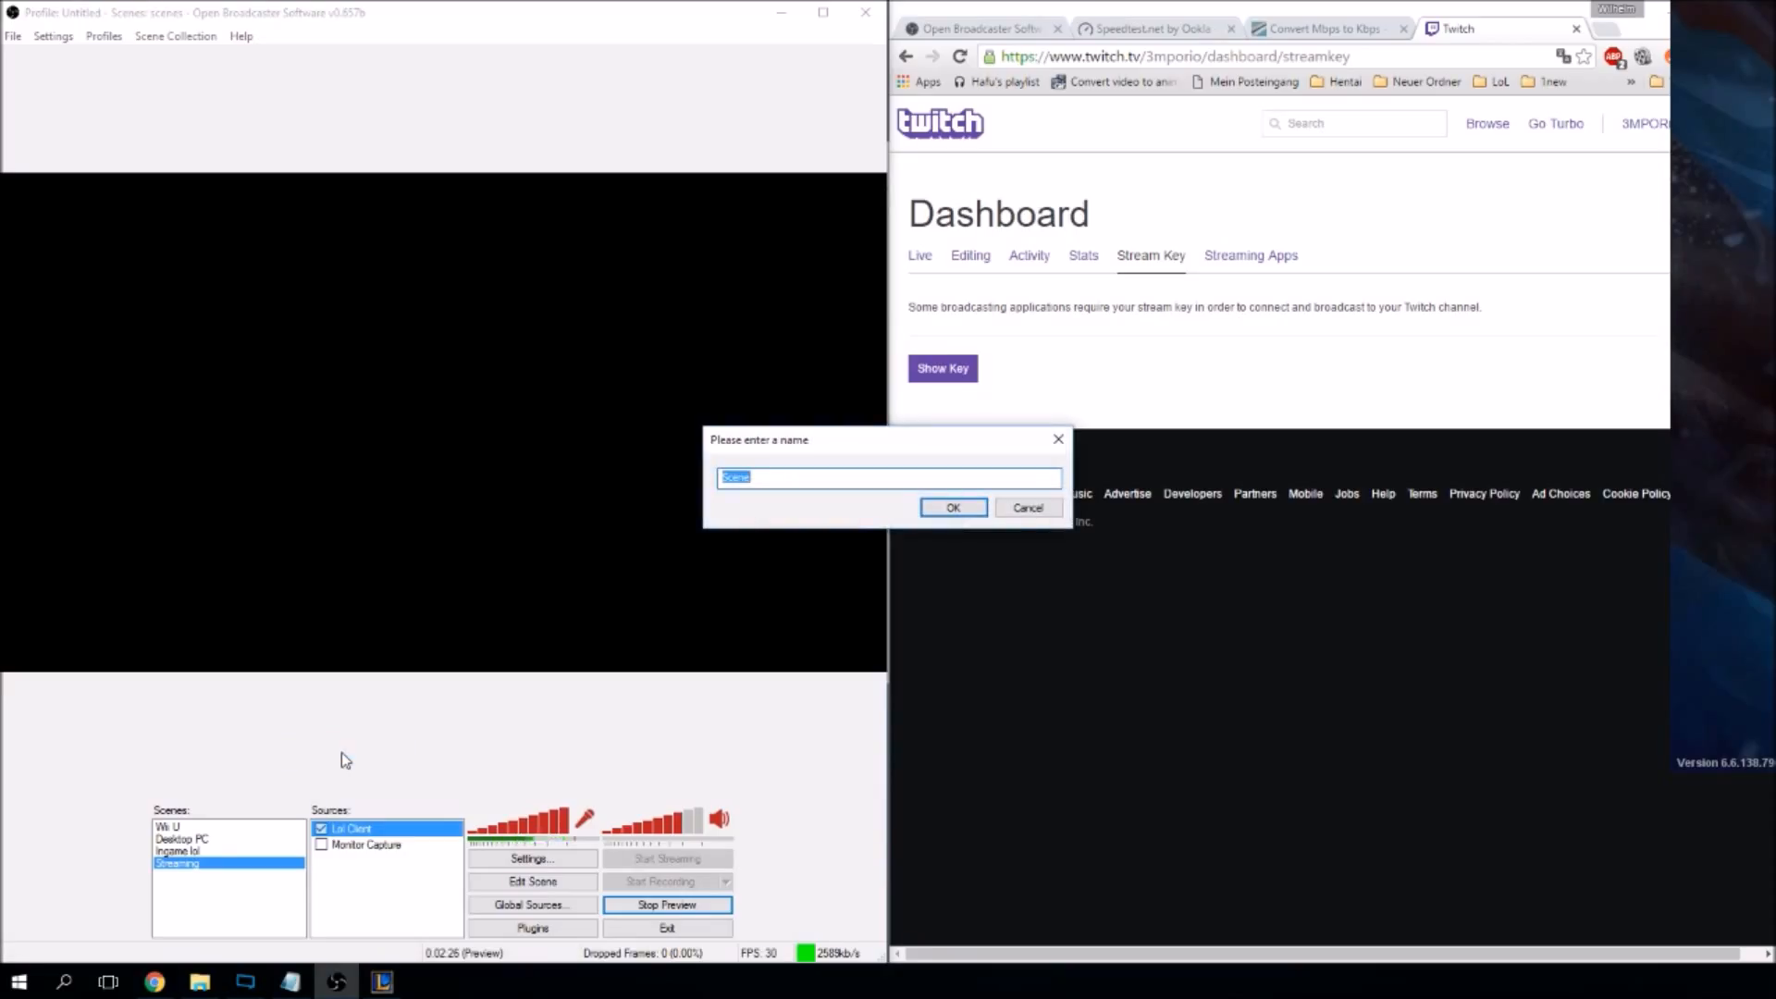
{"action": "type", "text": "Lol Ingame"}
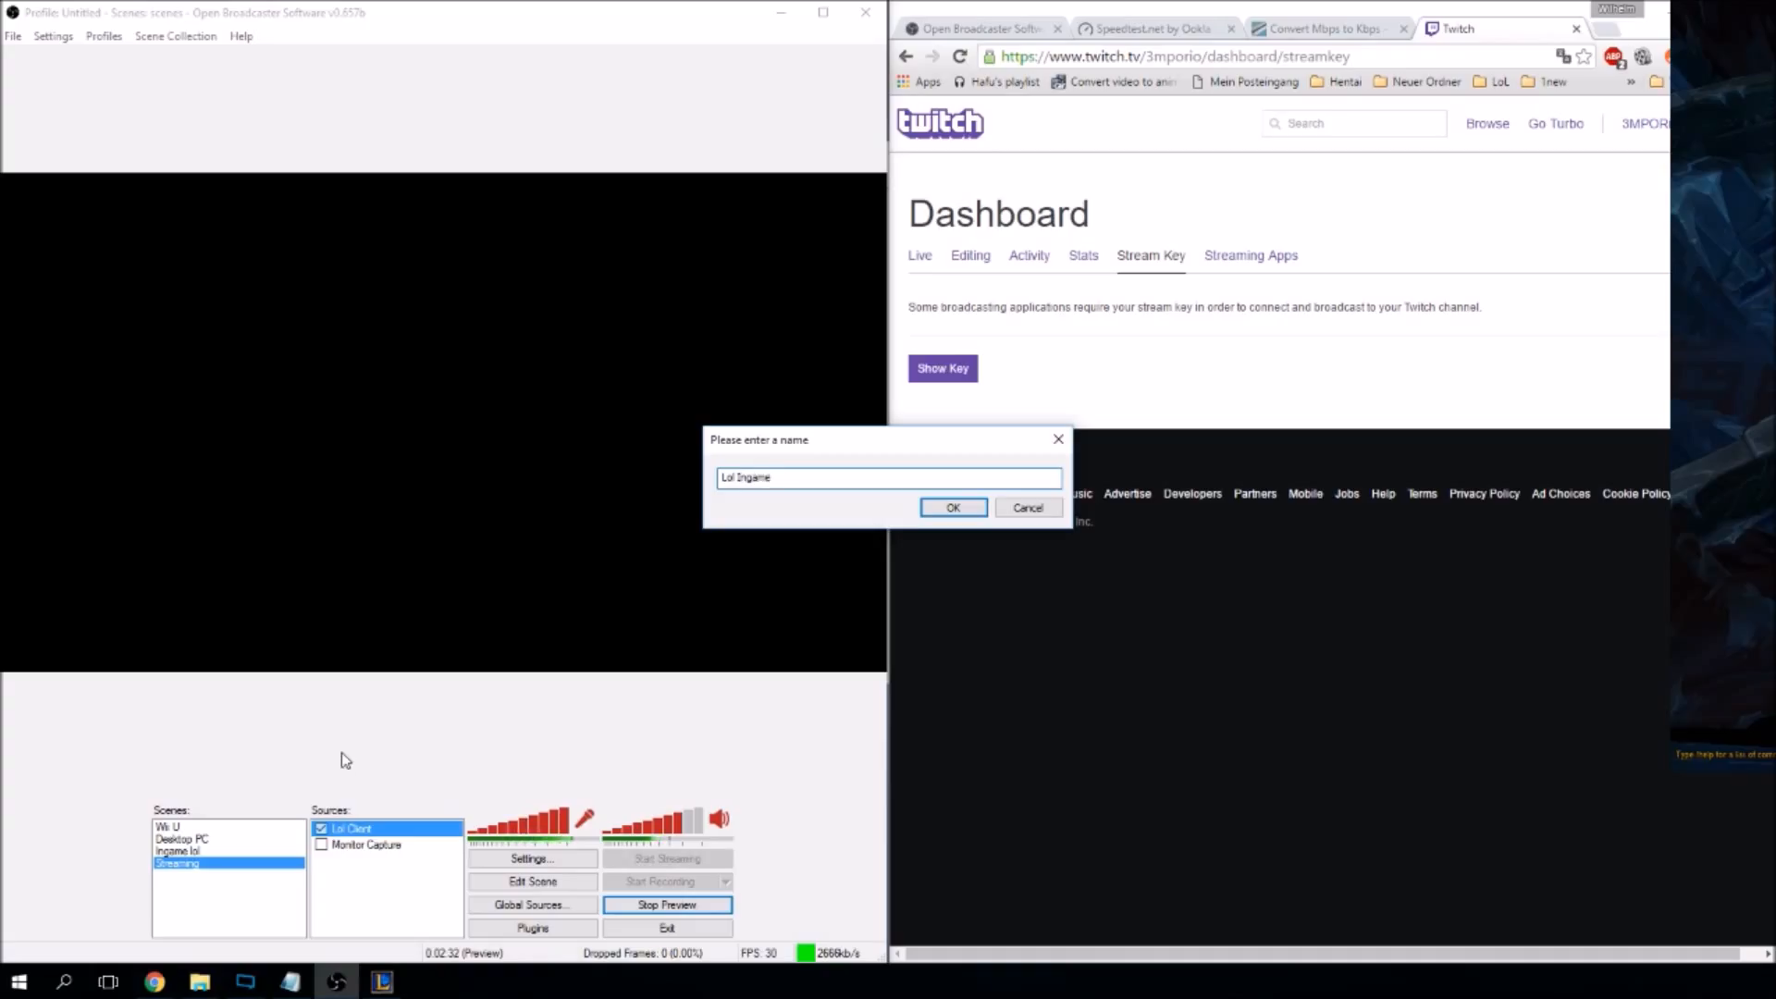
{"action": "key", "text": "Return"}
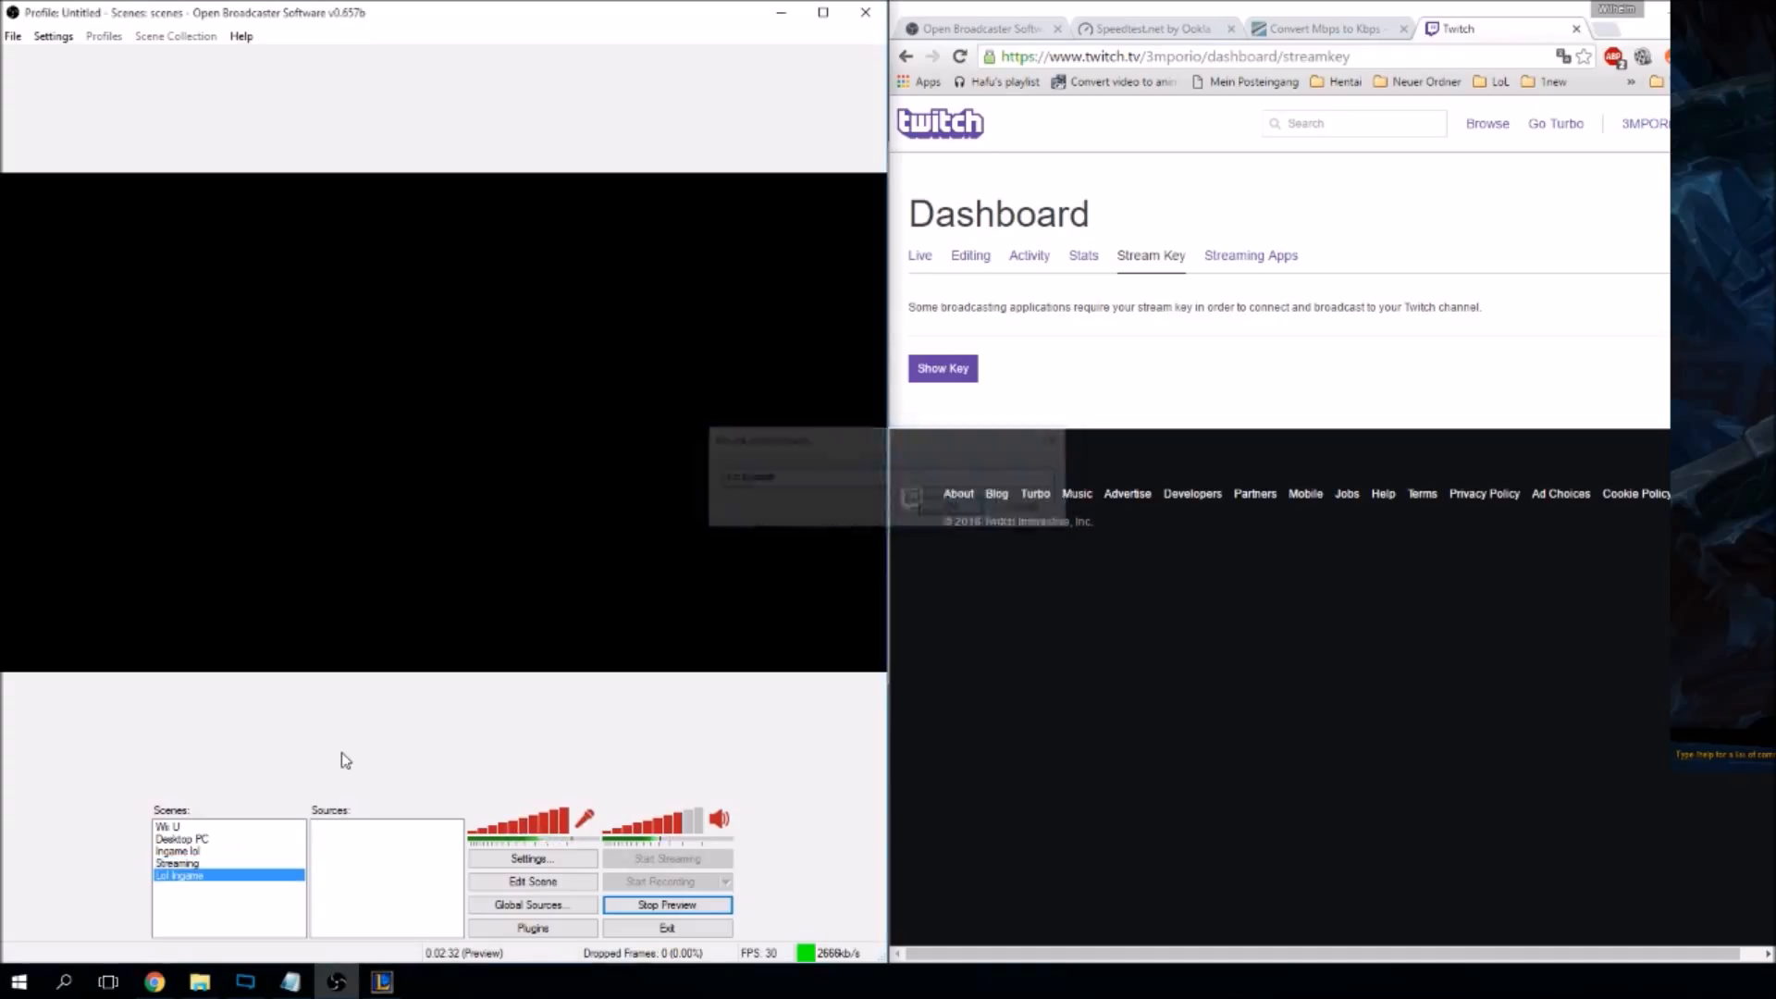
Add a Game Capture source for League of Legends (TM) Client to the Lol Ingame scene, keeping the default name and options.
{"action": "right_click", "coordinate": [353, 835]}
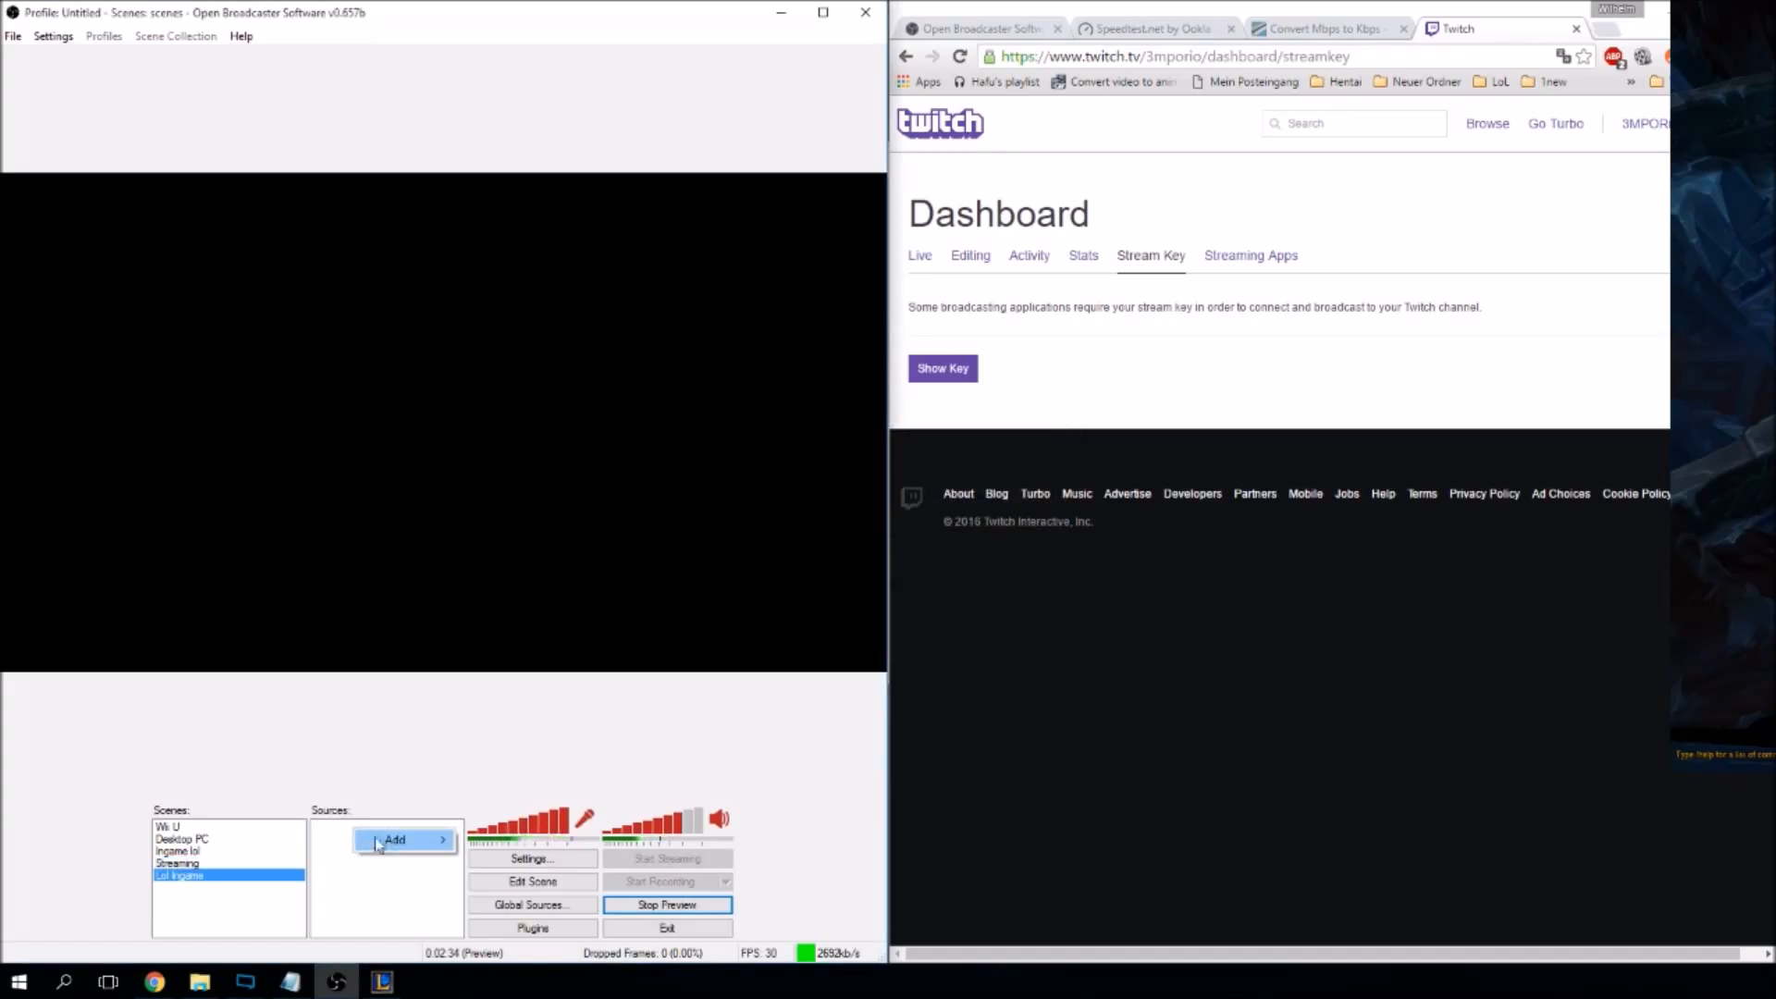
{"action": "mouse_move", "coordinate": [393, 840]}
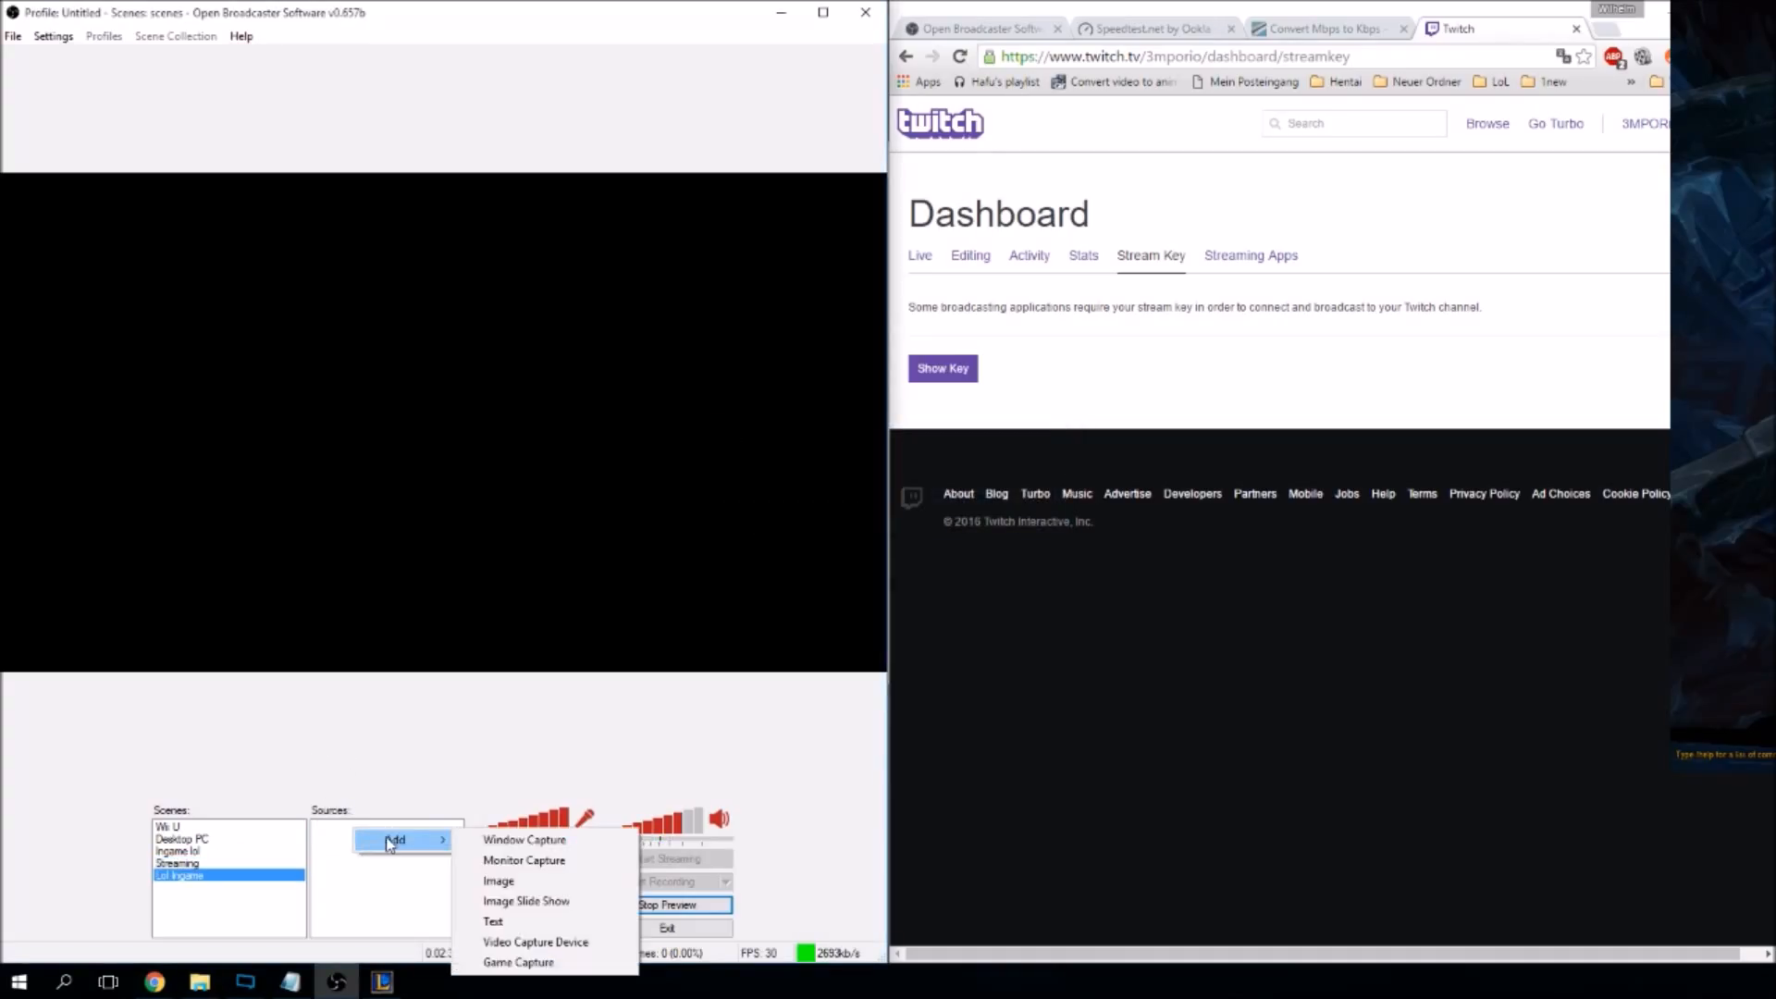
{"action": "left_click", "coordinate": [504, 962]}
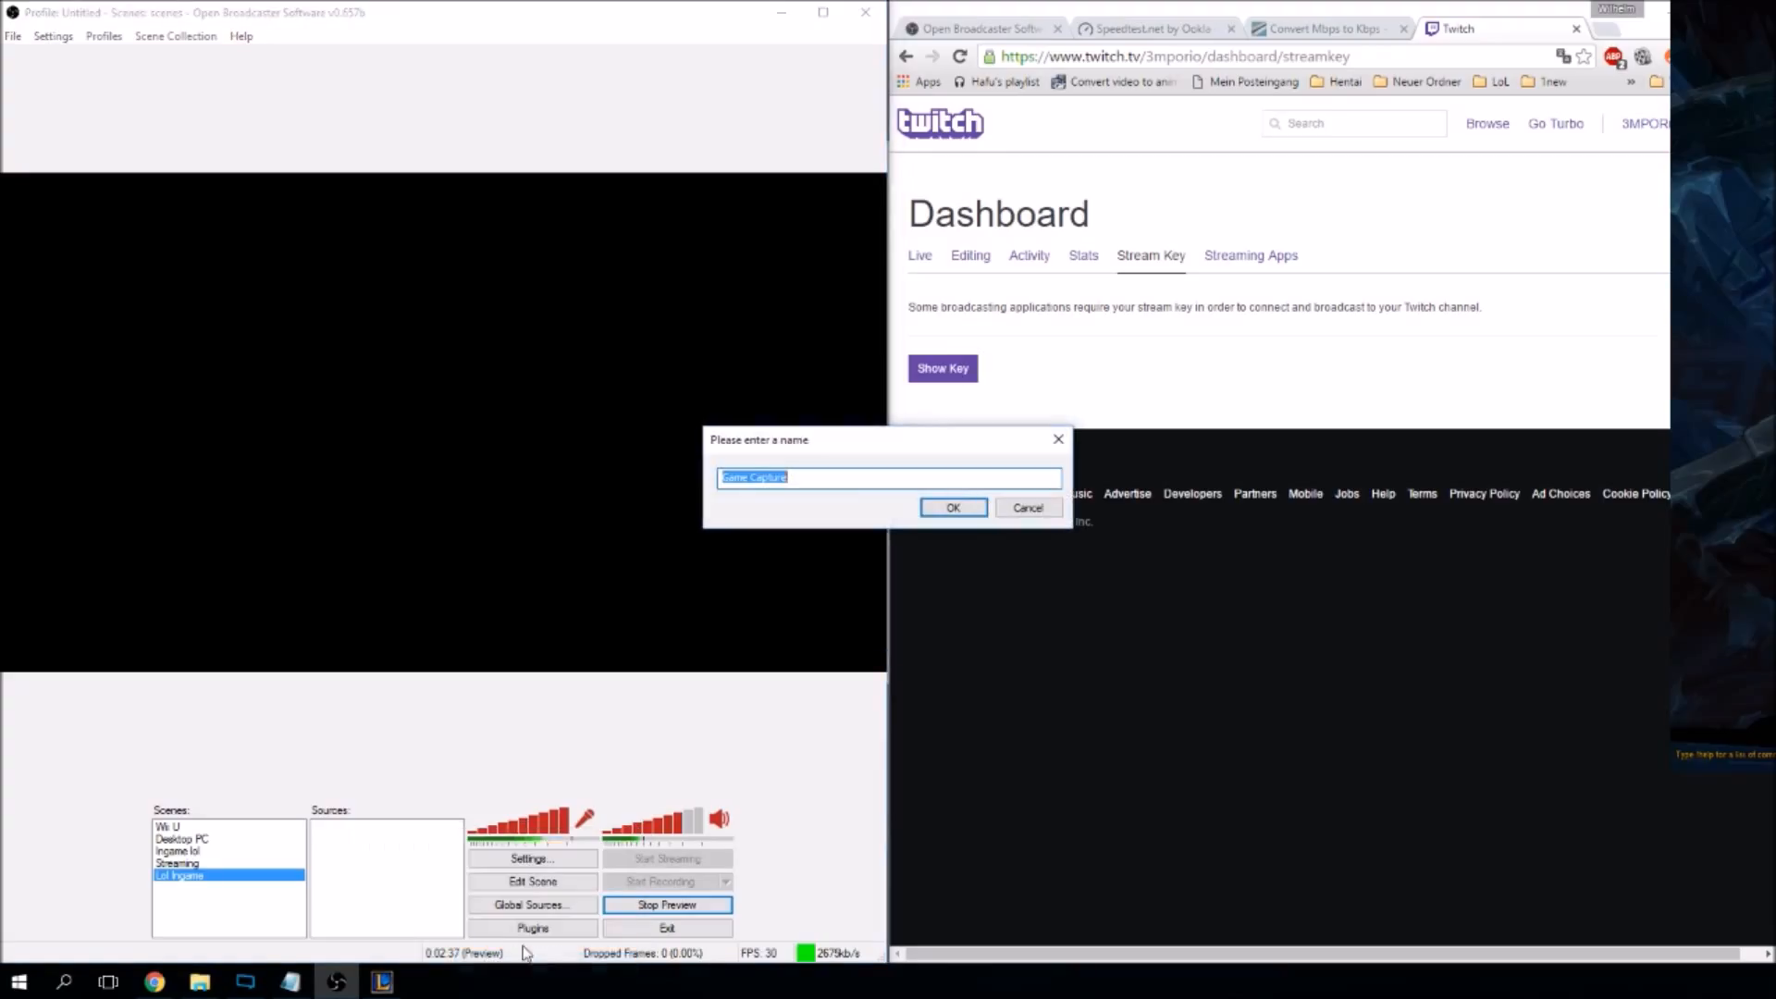
{"action": "left_click", "coordinate": [954, 510]}
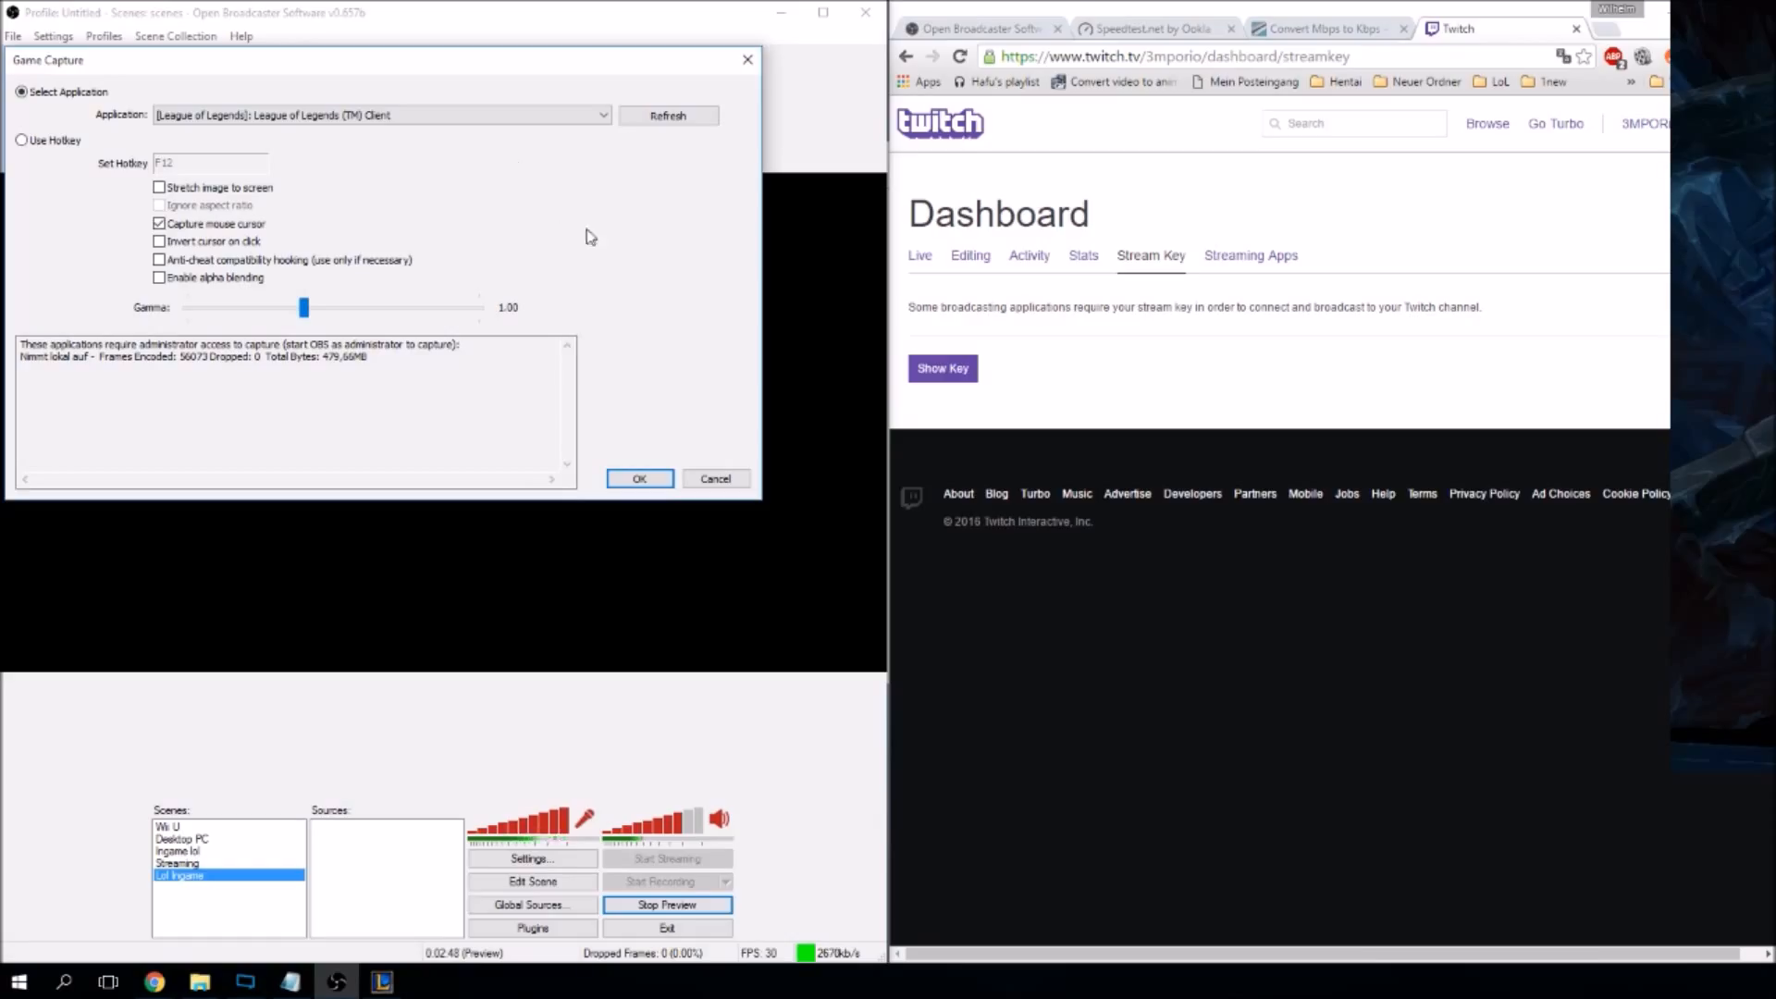
{"action": "left_click", "coordinate": [639, 478]}
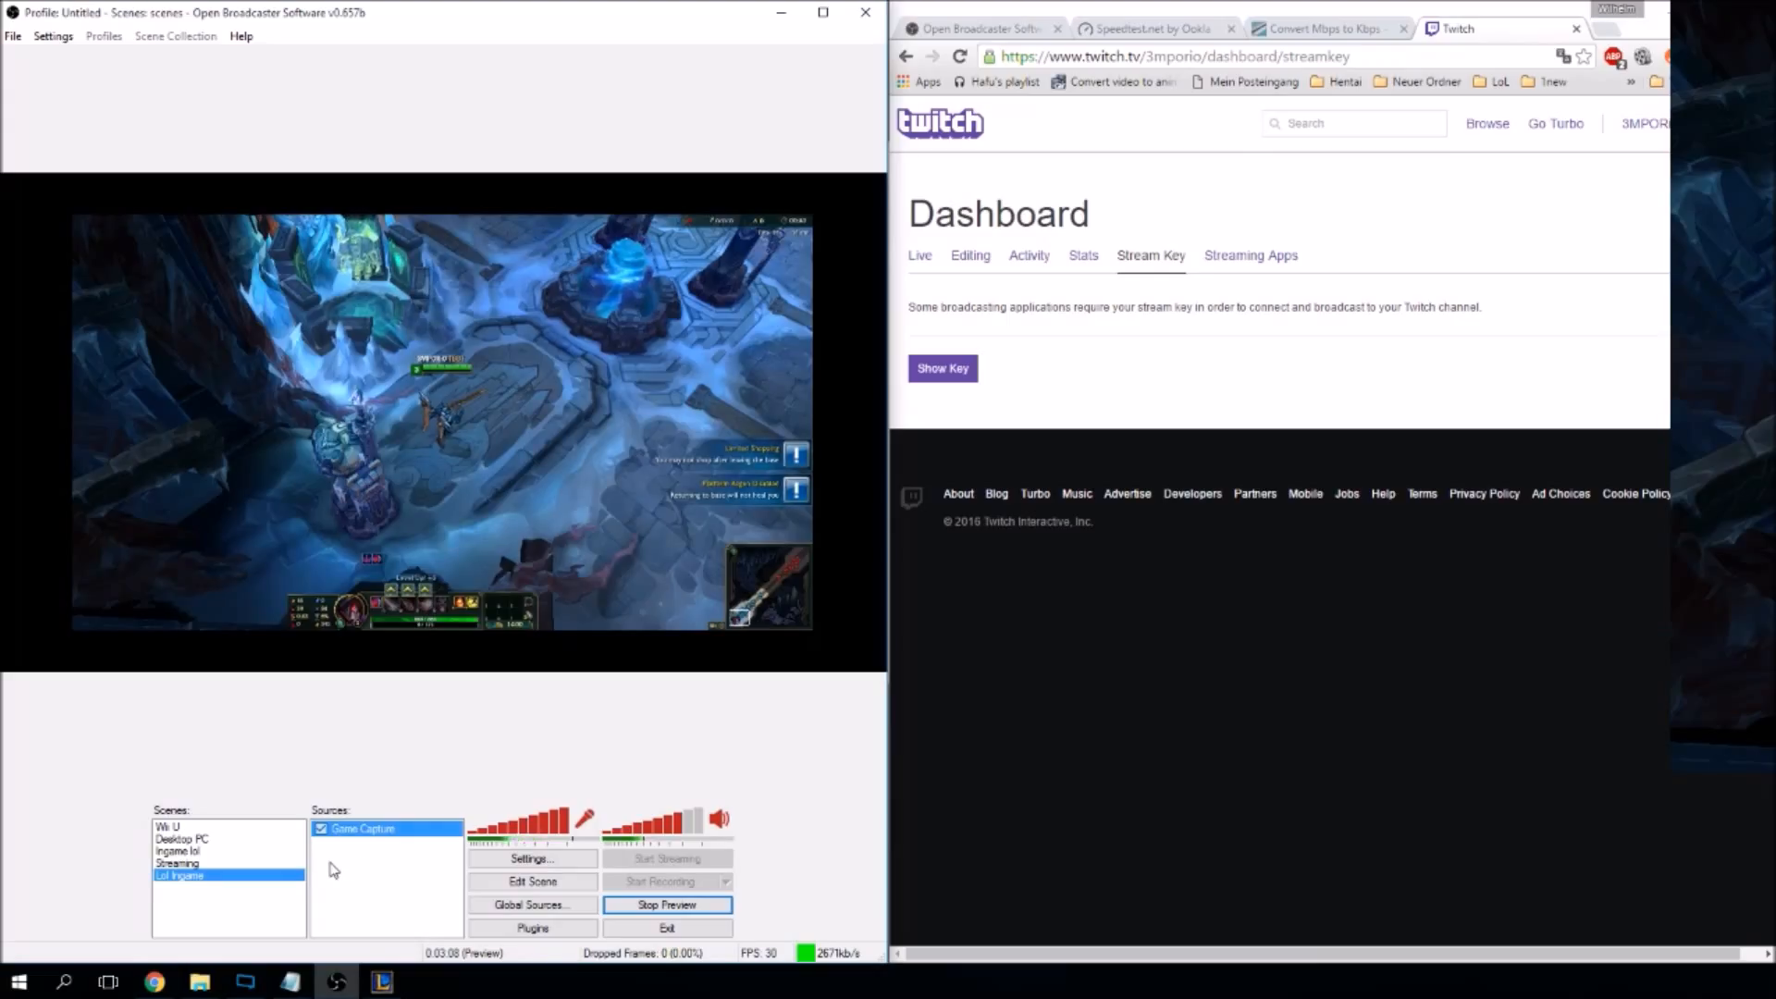
Switch between the Streaming and Lol Ingame scenes to compare their previews, ending on Streaming.
{"action": "left_click", "coordinate": [233, 864]}
{"action": "right_click", "coordinate": [233, 871]}
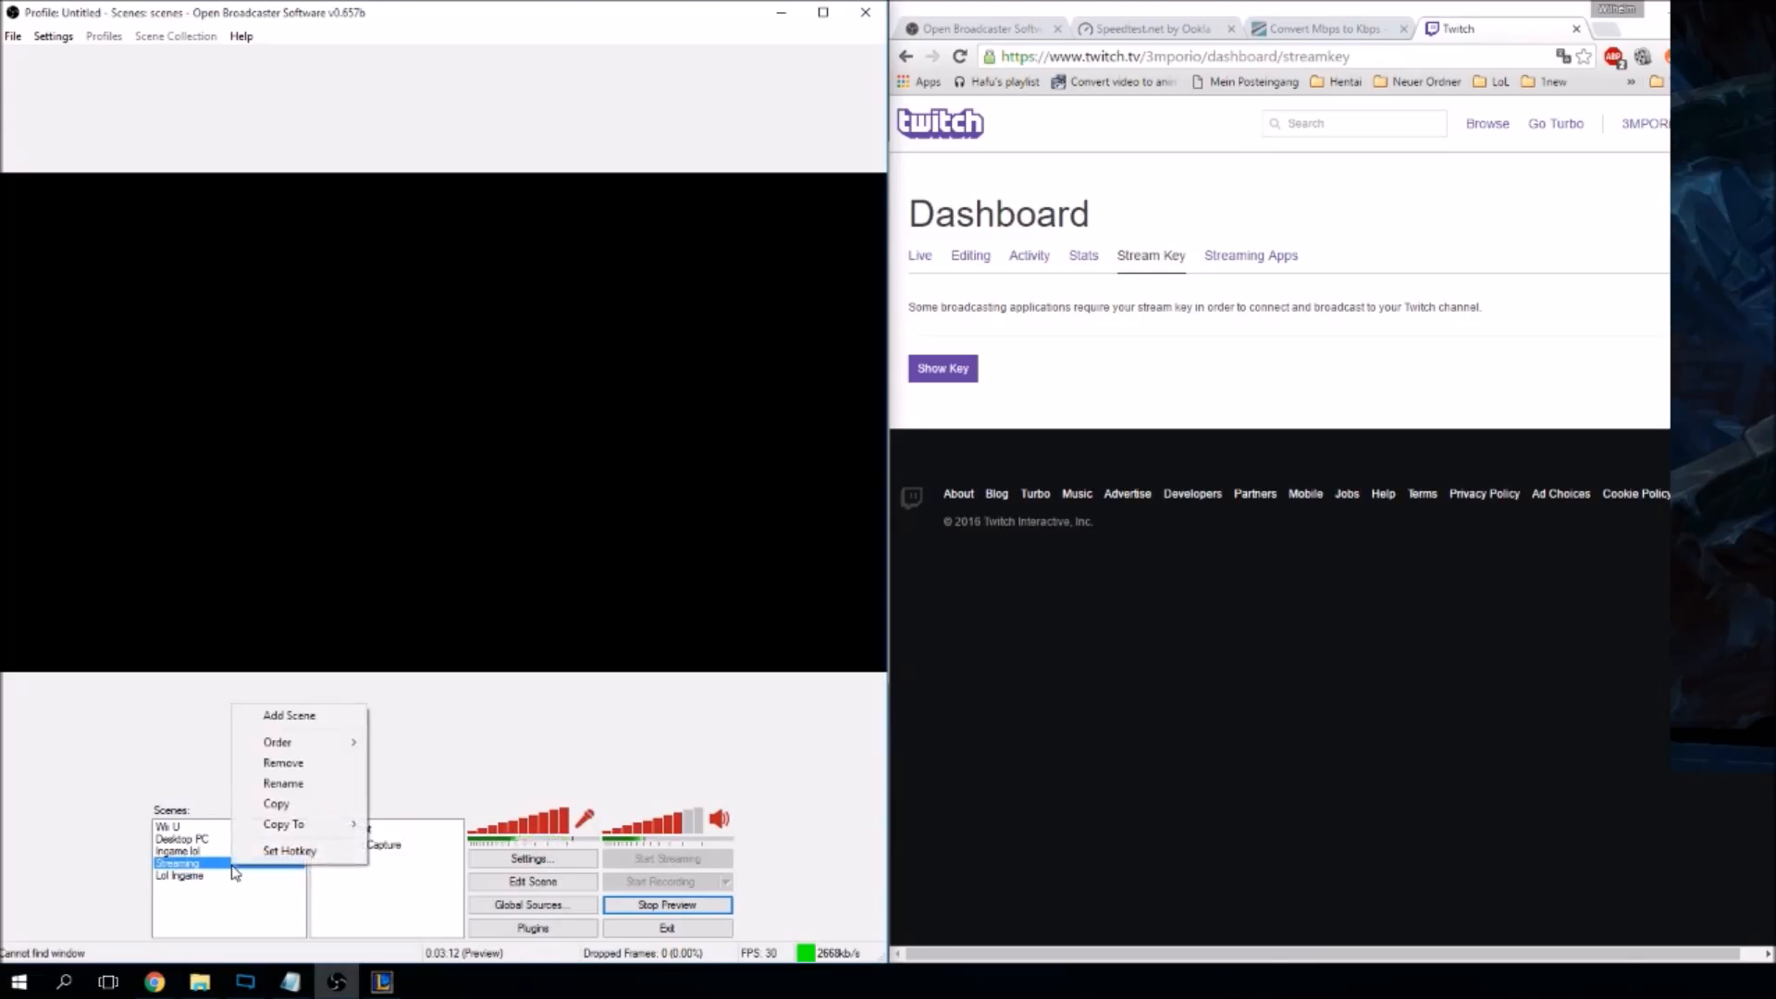
{"action": "left_click", "coordinate": [271, 892]}
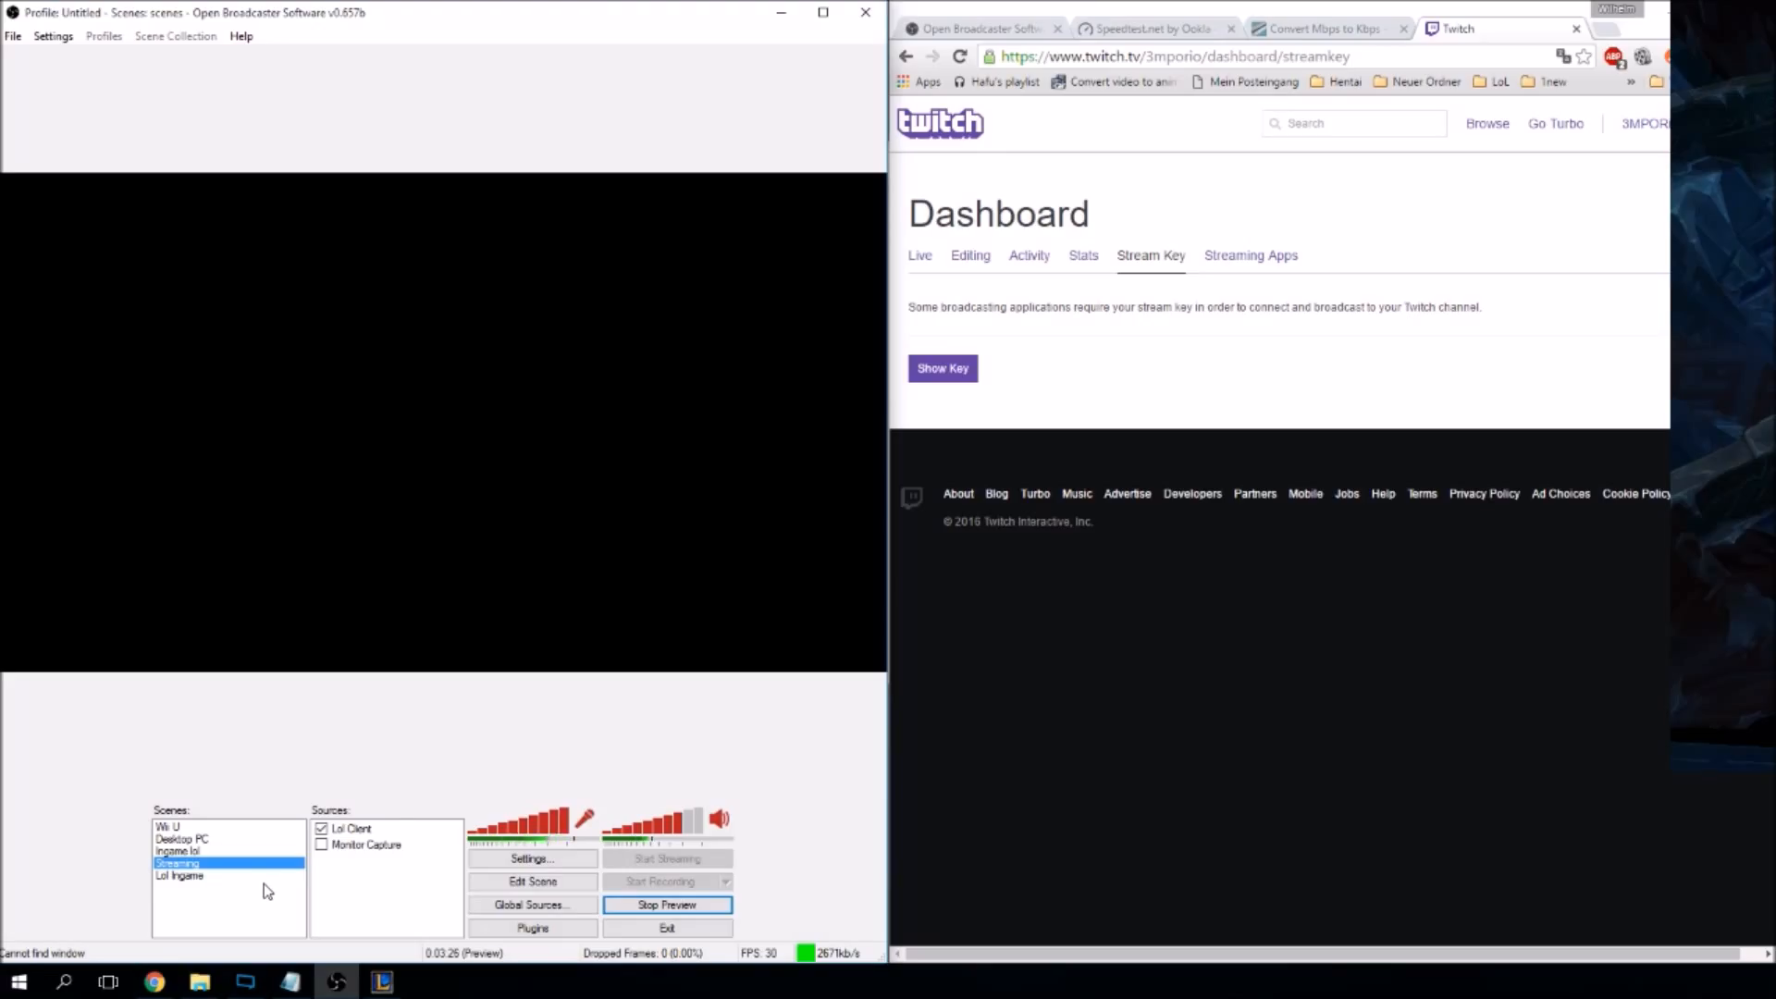
{"action": "left_click", "coordinate": [268, 890]}
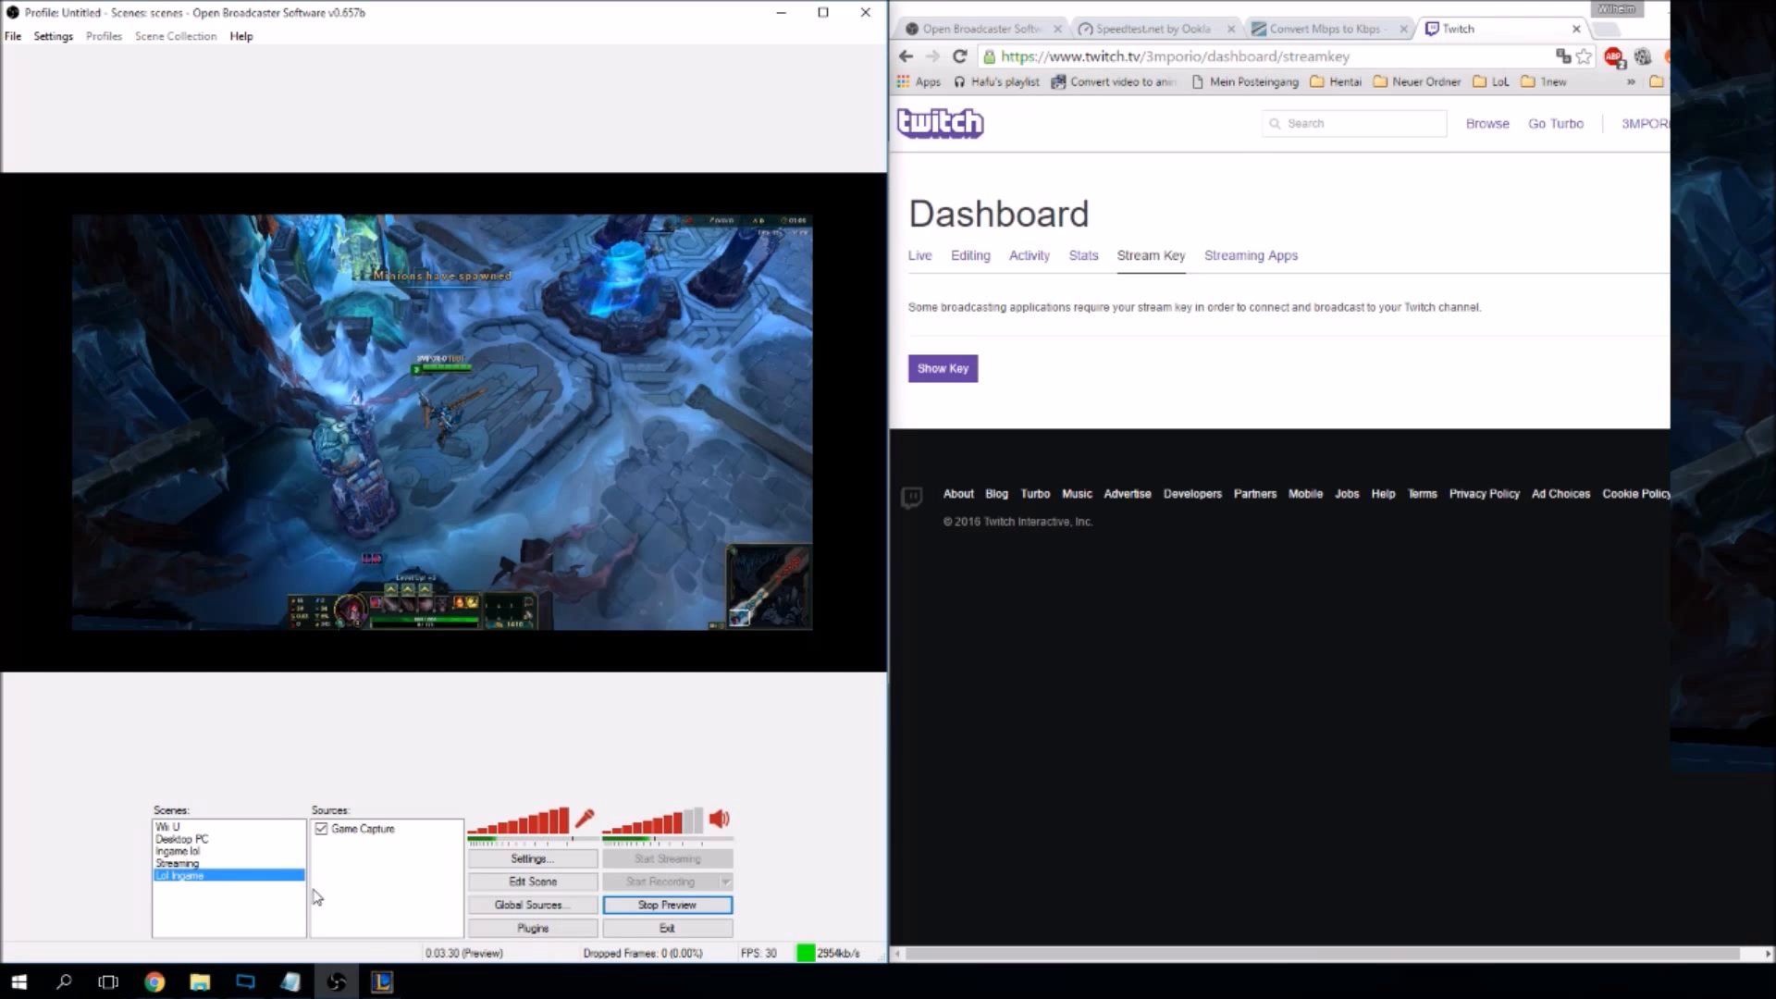
{"action": "left_click", "coordinate": [258, 864]}
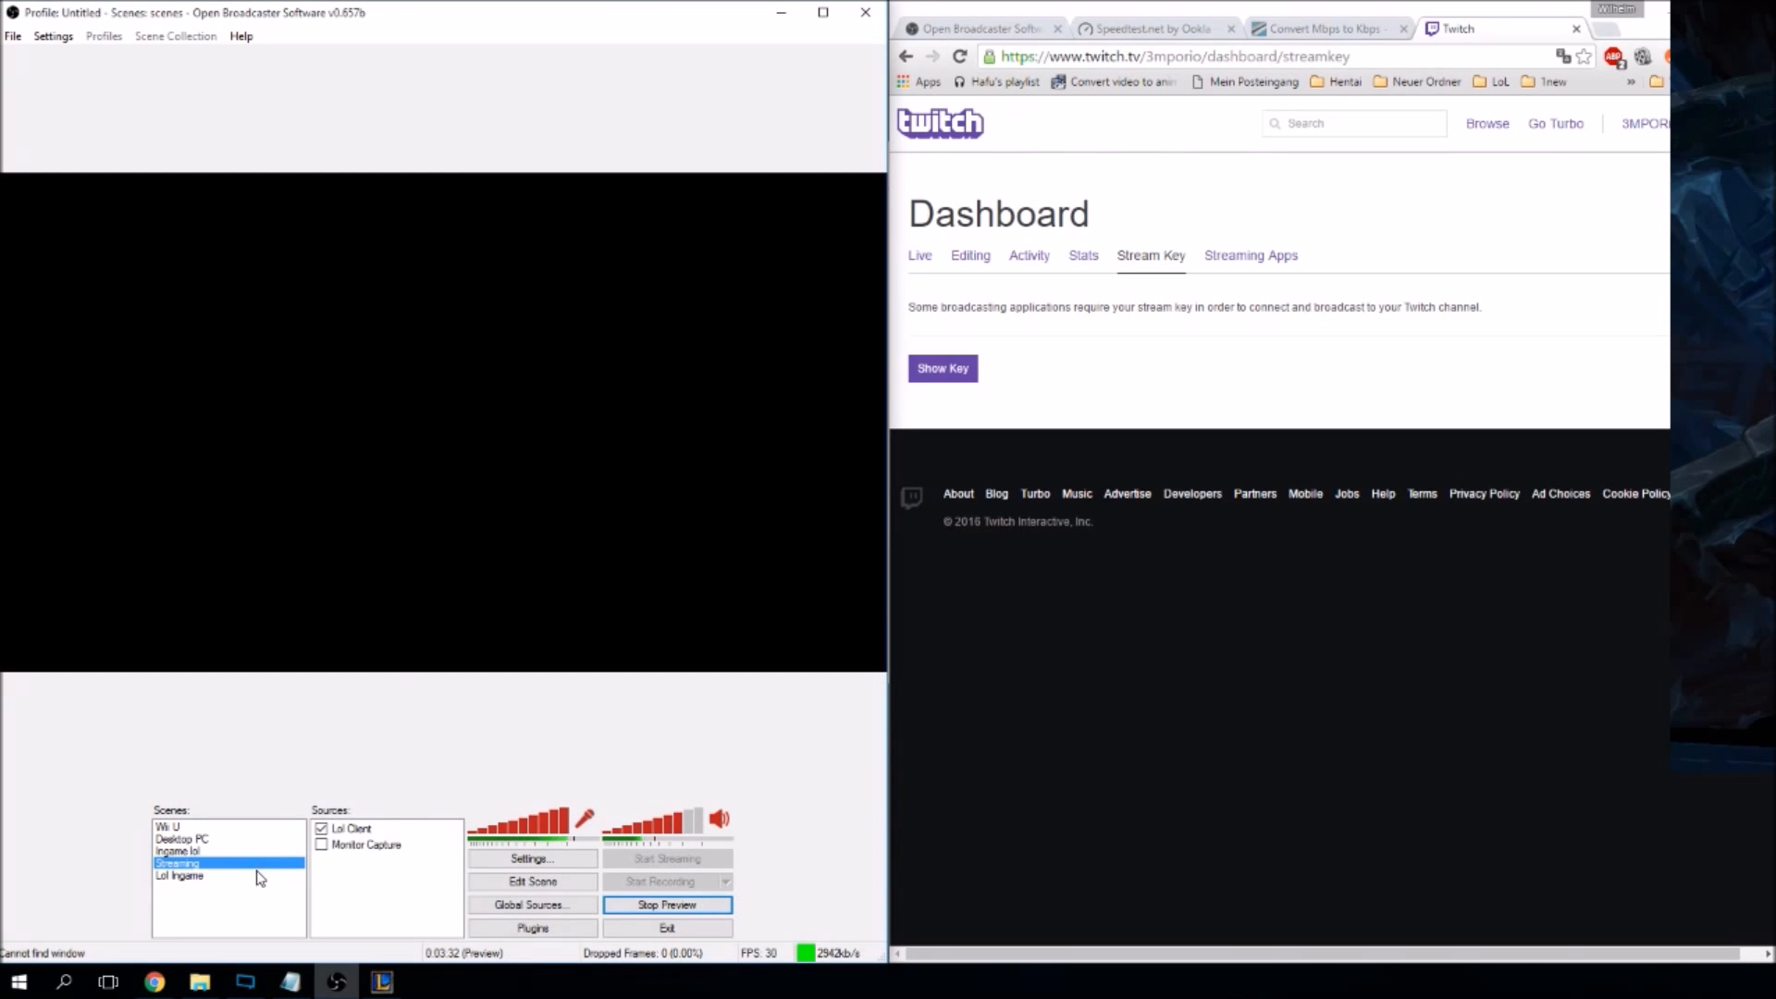
Alternate between the Lol Ingame and Streaming scenes to compare their previews, ending on Lol Ingame.
{"action": "left_click", "coordinate": [258, 875]}
{"action": "left_click", "coordinate": [258, 863]}
{"action": "left_click", "coordinate": [258, 875]}
{"action": "left_click", "coordinate": [259, 863]}
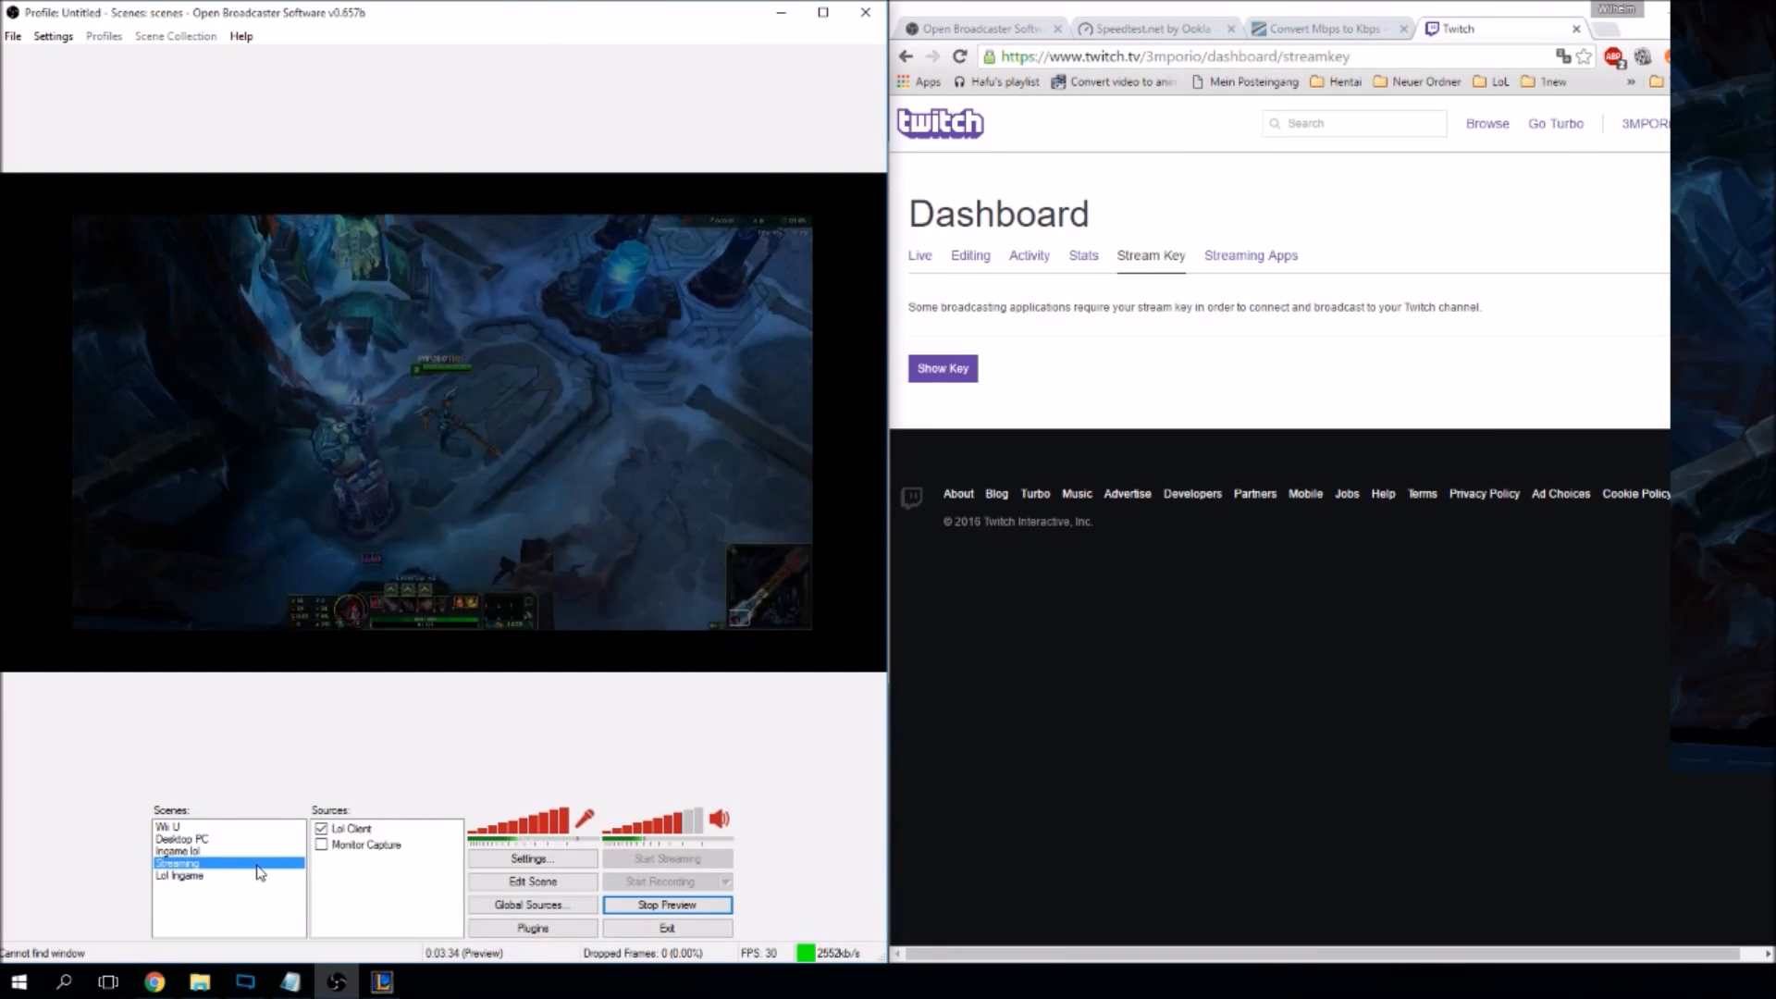
{"action": "left_click", "coordinate": [258, 875]}
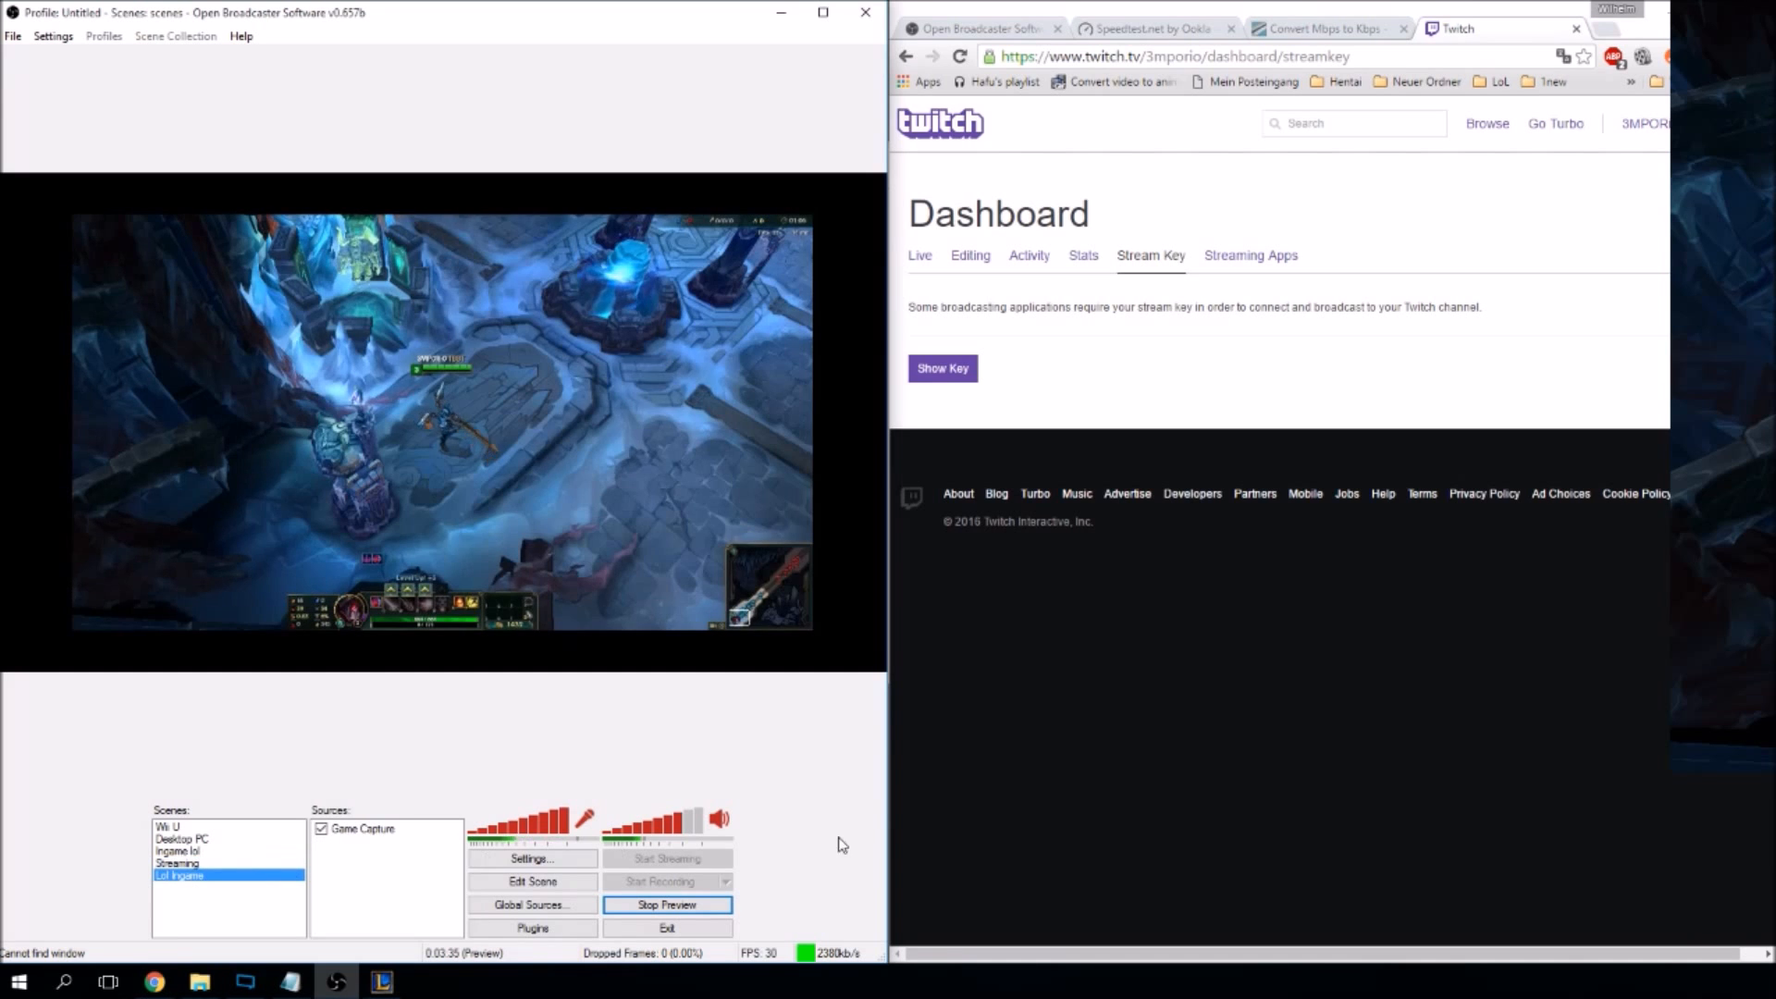
Leave the running League of Legends match through its options and make Streaming the active scene.
{"action": "left_click", "coordinate": [1748, 610]}
{"action": "key", "text": "Escape"}
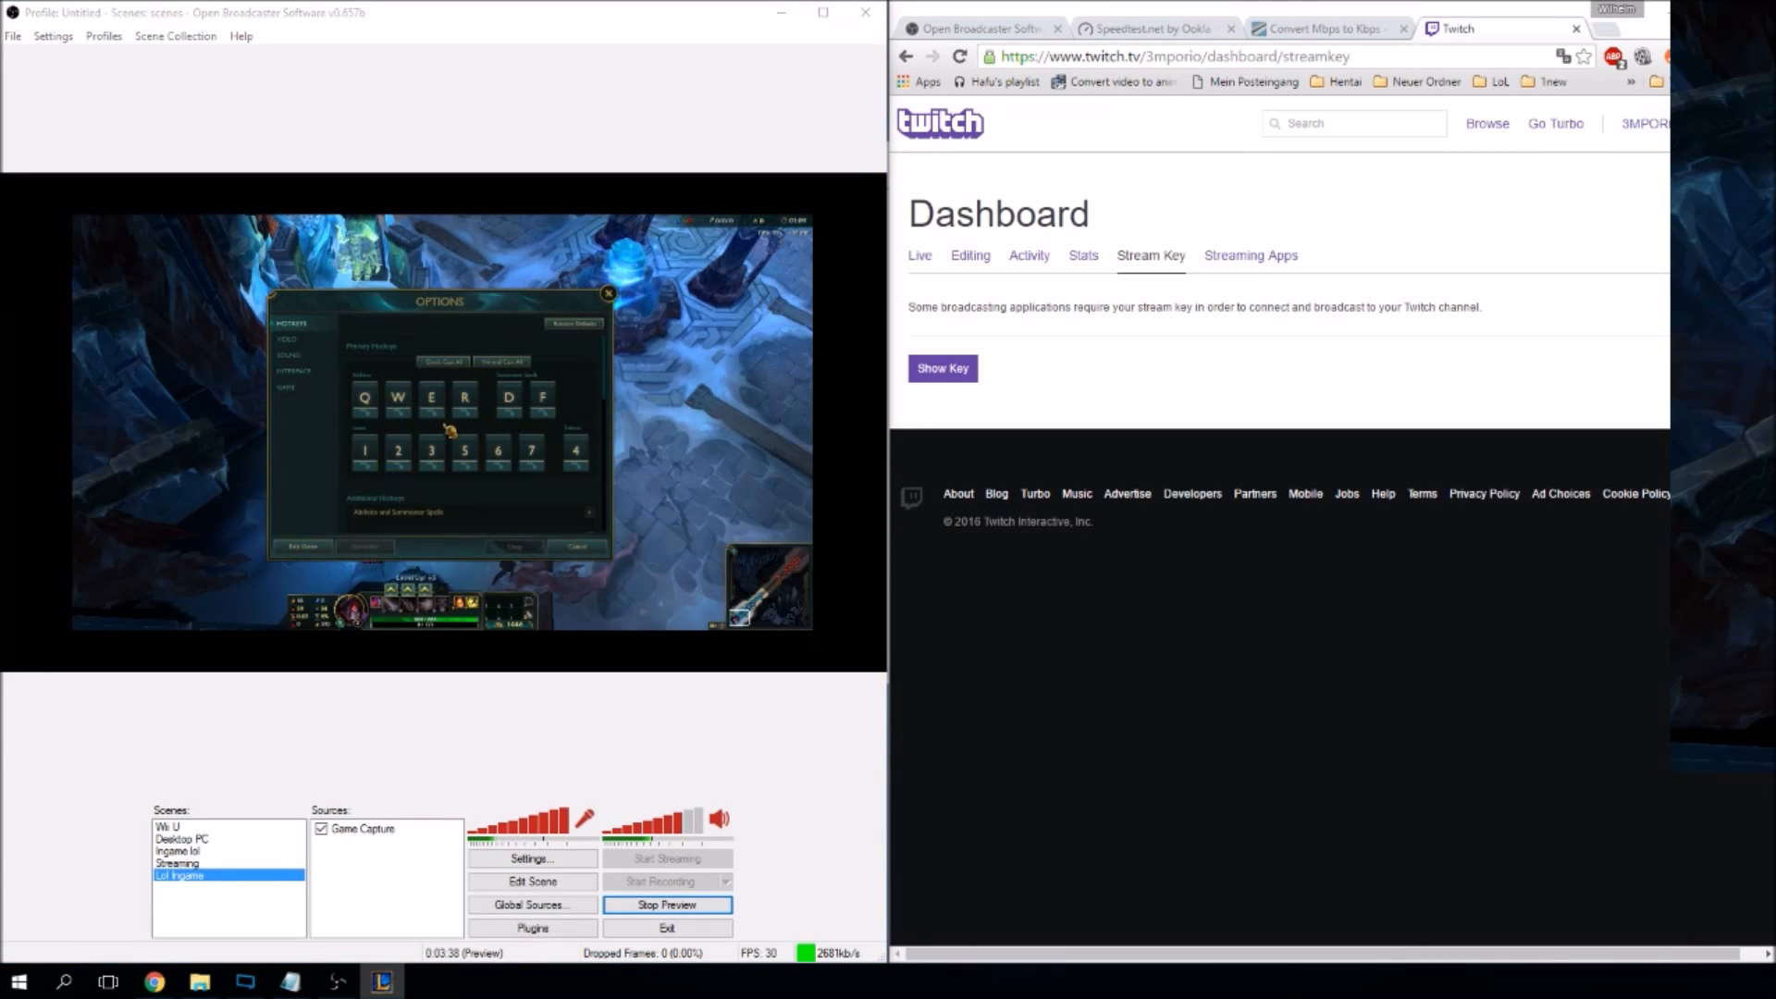
{"action": "left_click", "coordinate": [302, 547]}
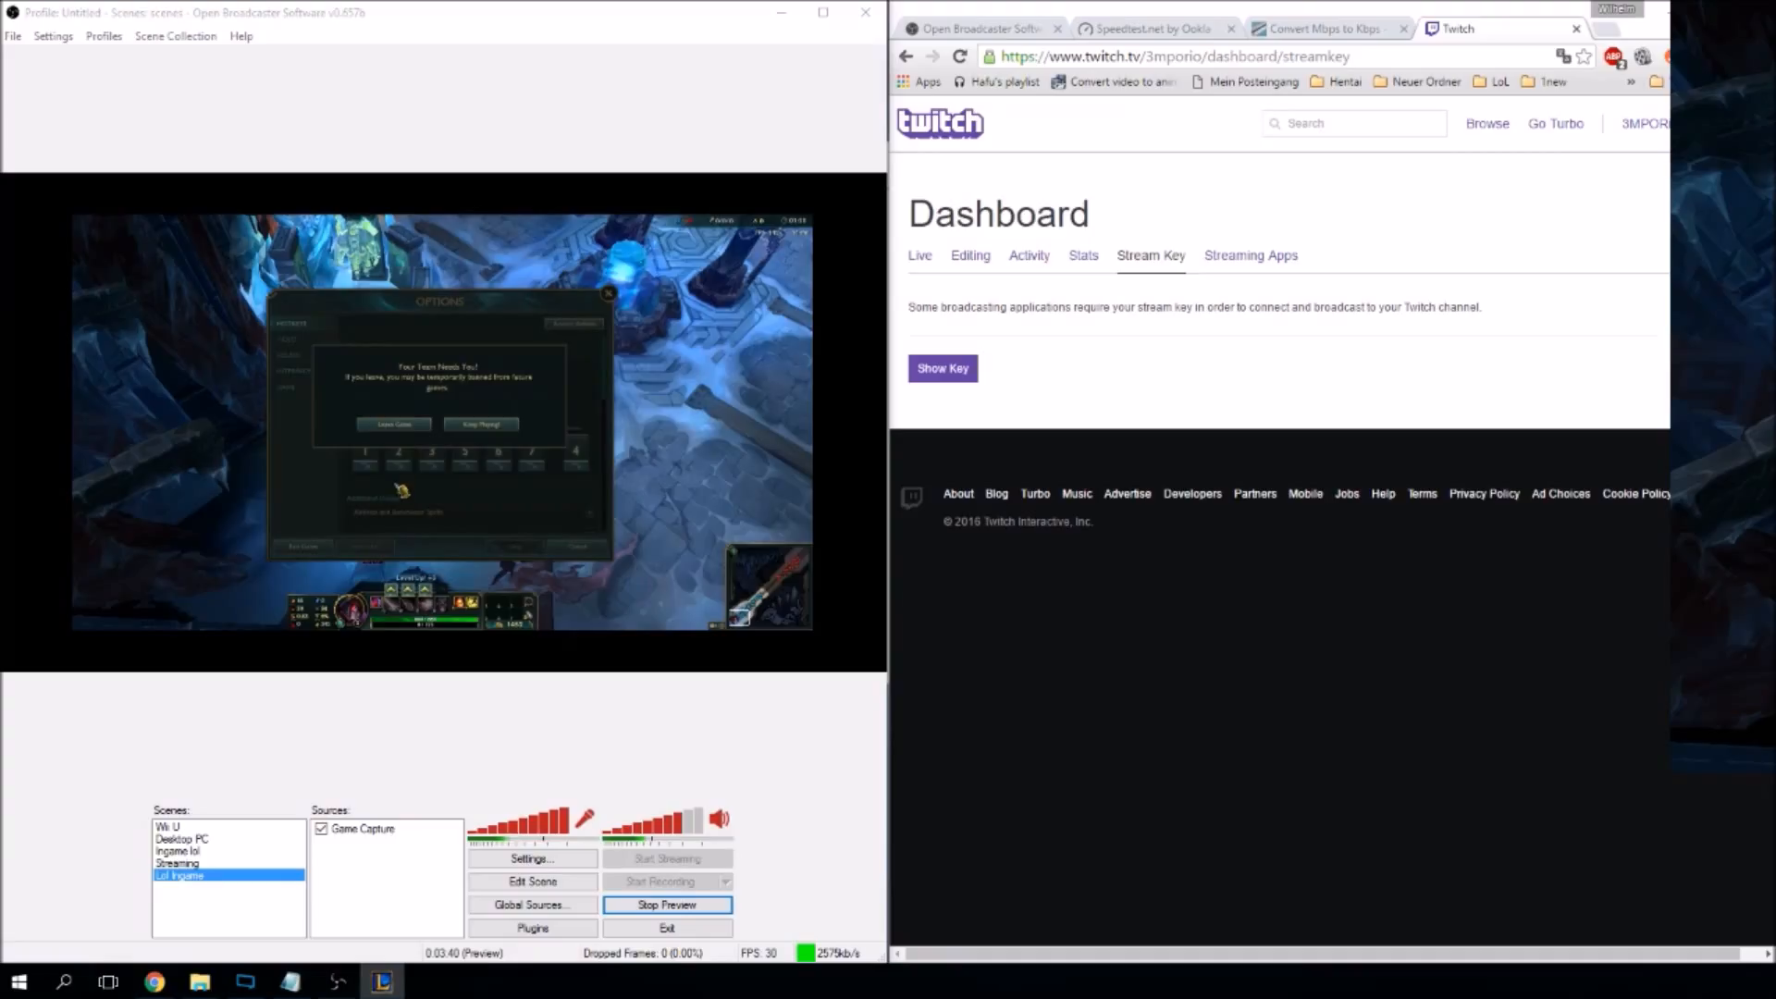
{"action": "left_click", "coordinate": [415, 426]}
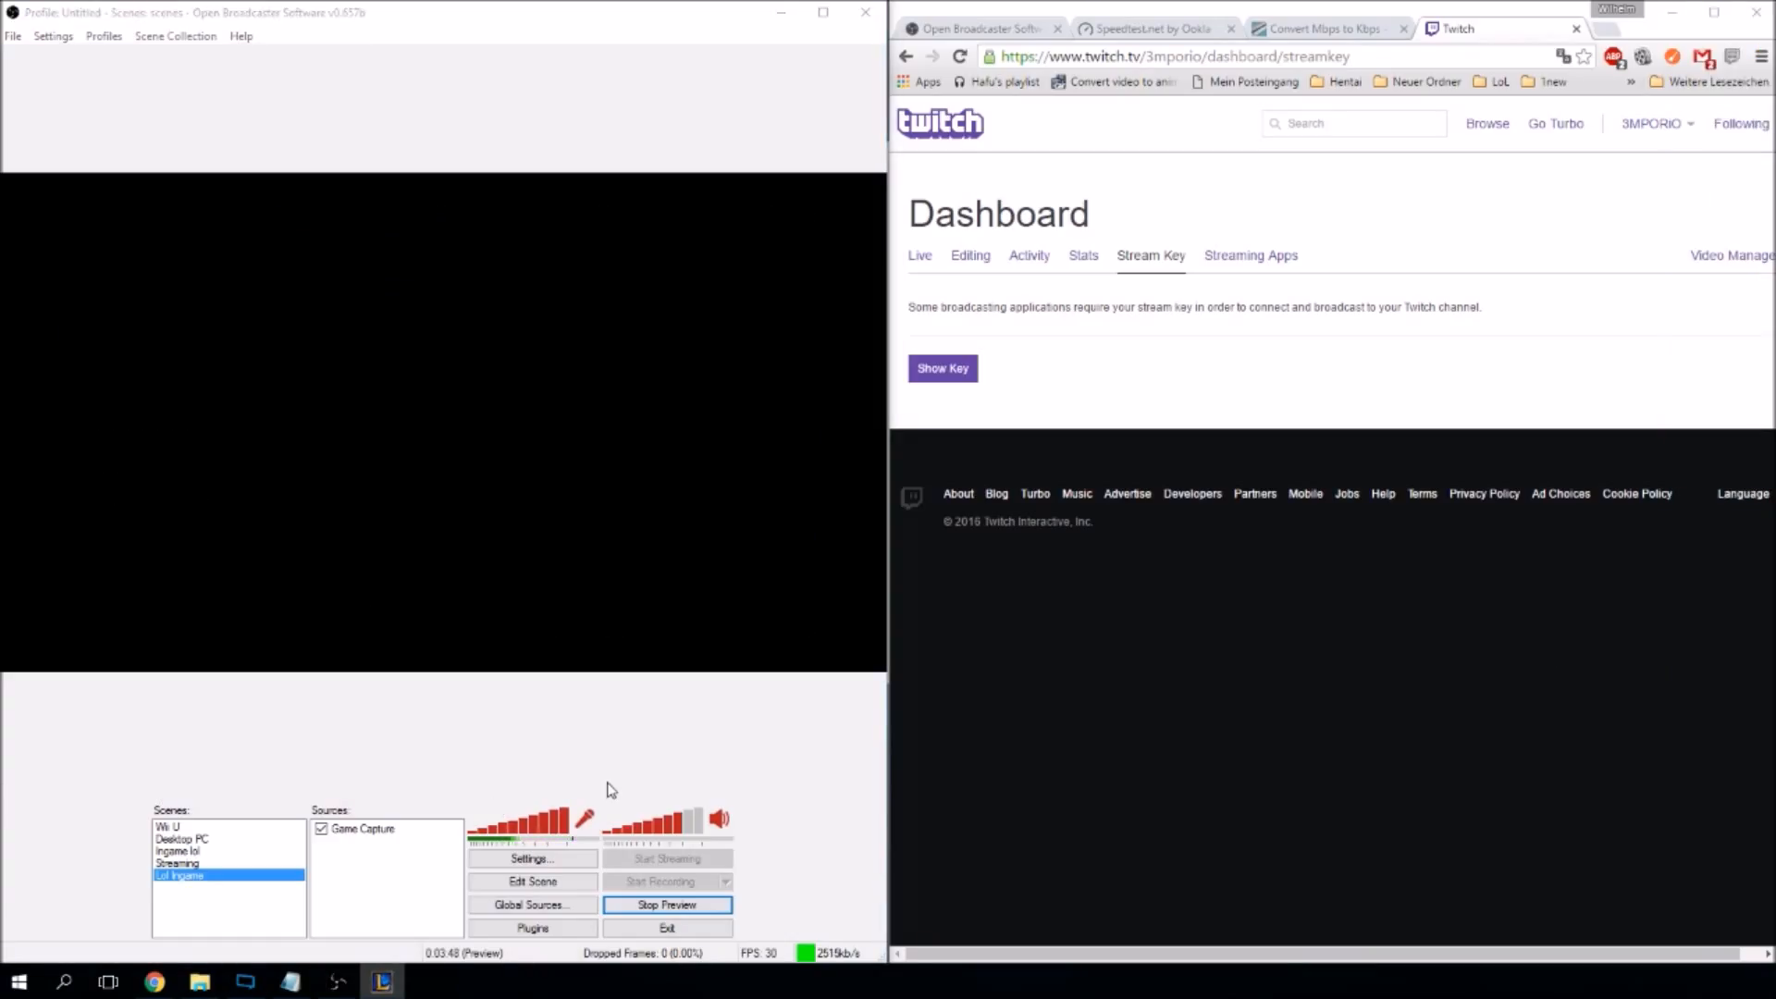
{"action": "left_click", "coordinate": [242, 863]}
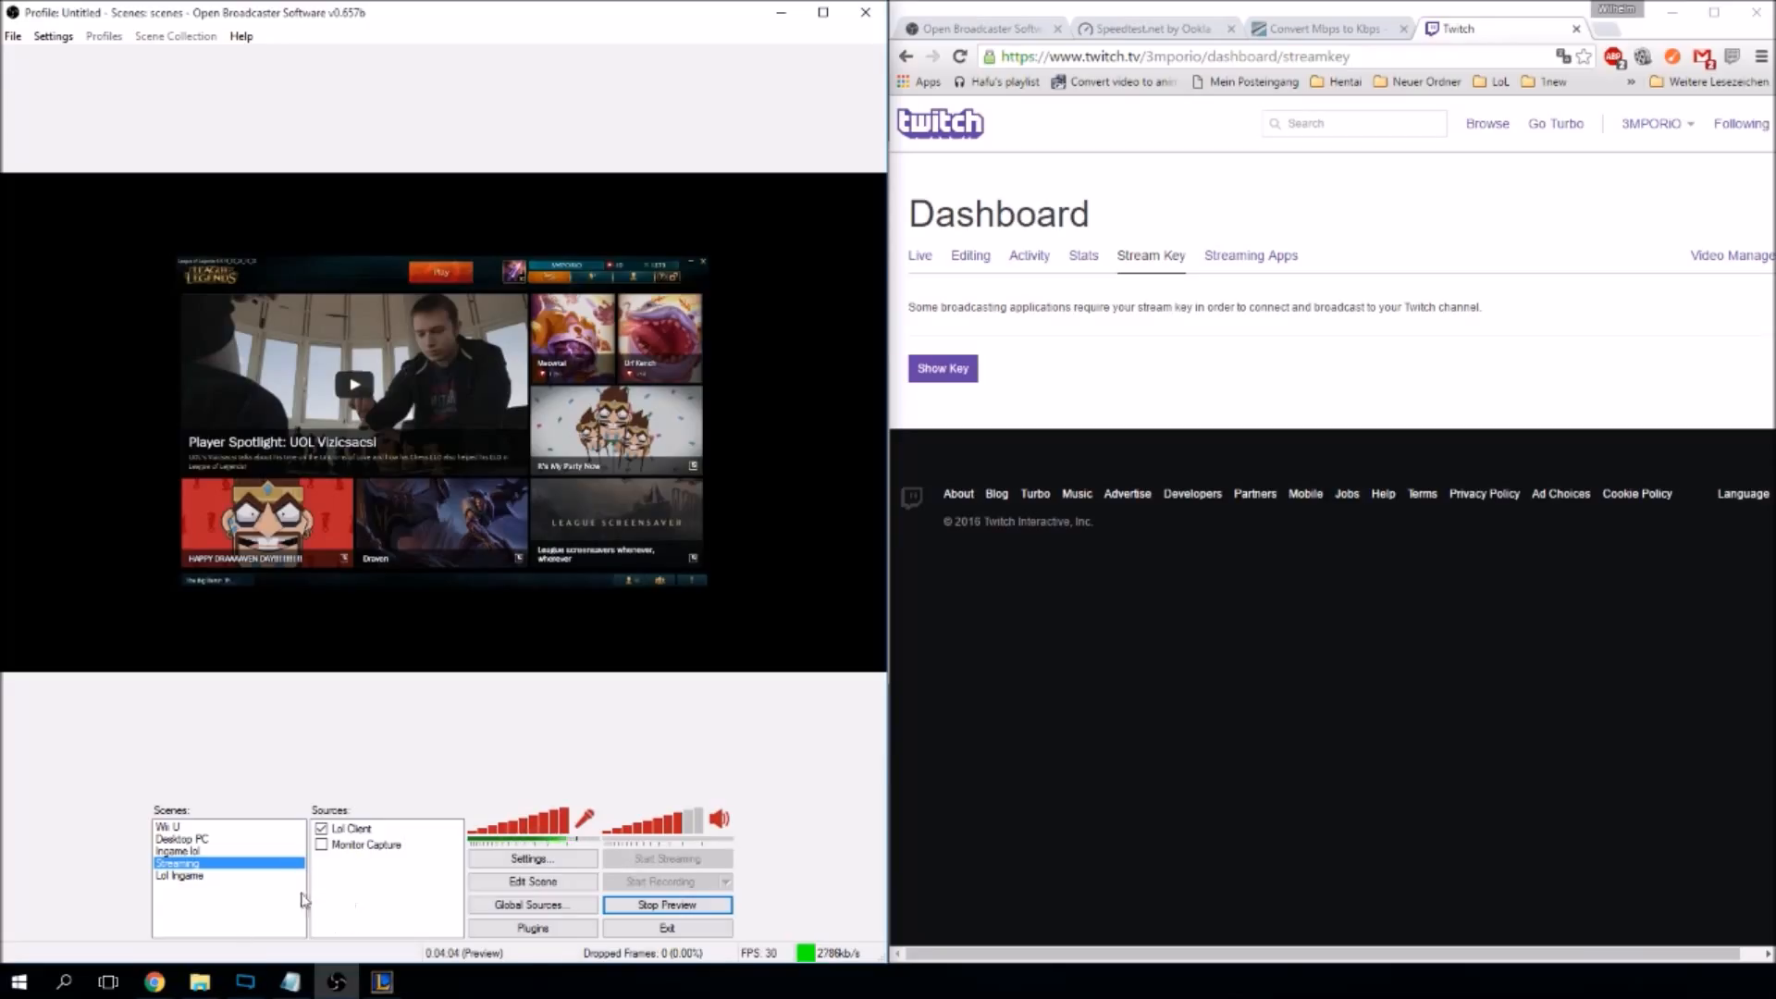
{"action": "right_click", "coordinate": [379, 890]}
{"action": "mouse_move", "coordinate": [421, 893]}
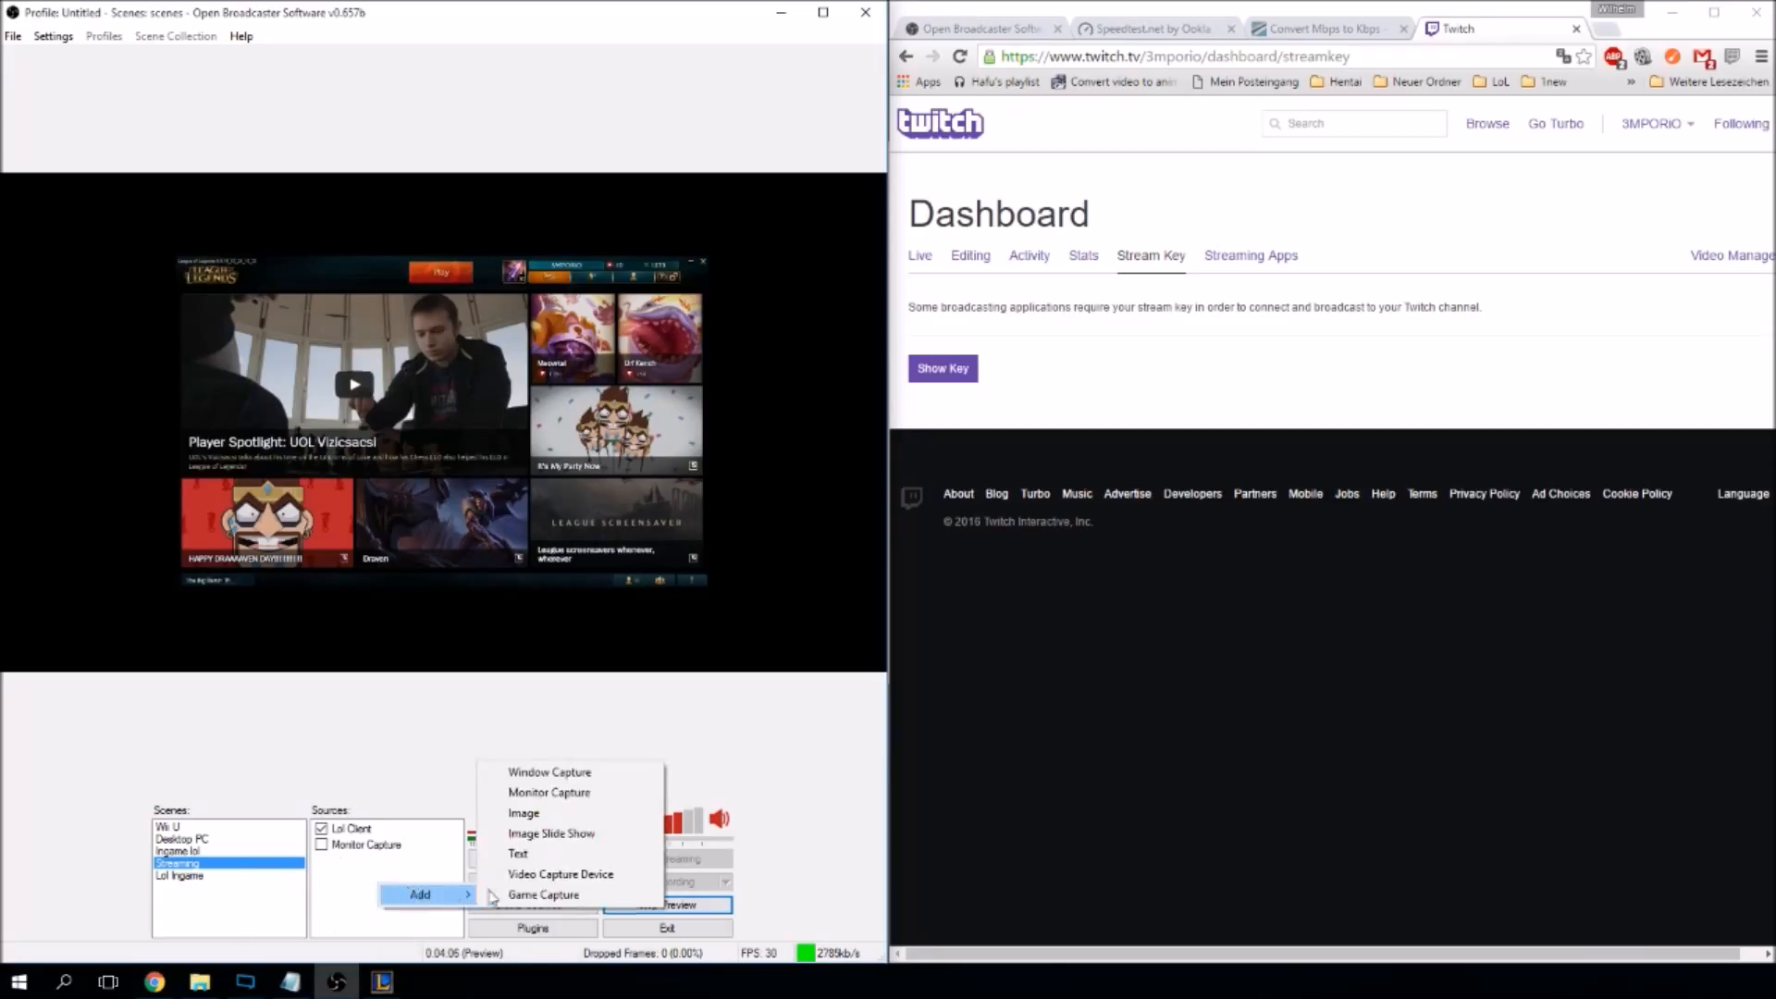
{"action": "left_click", "coordinate": [356, 876]}
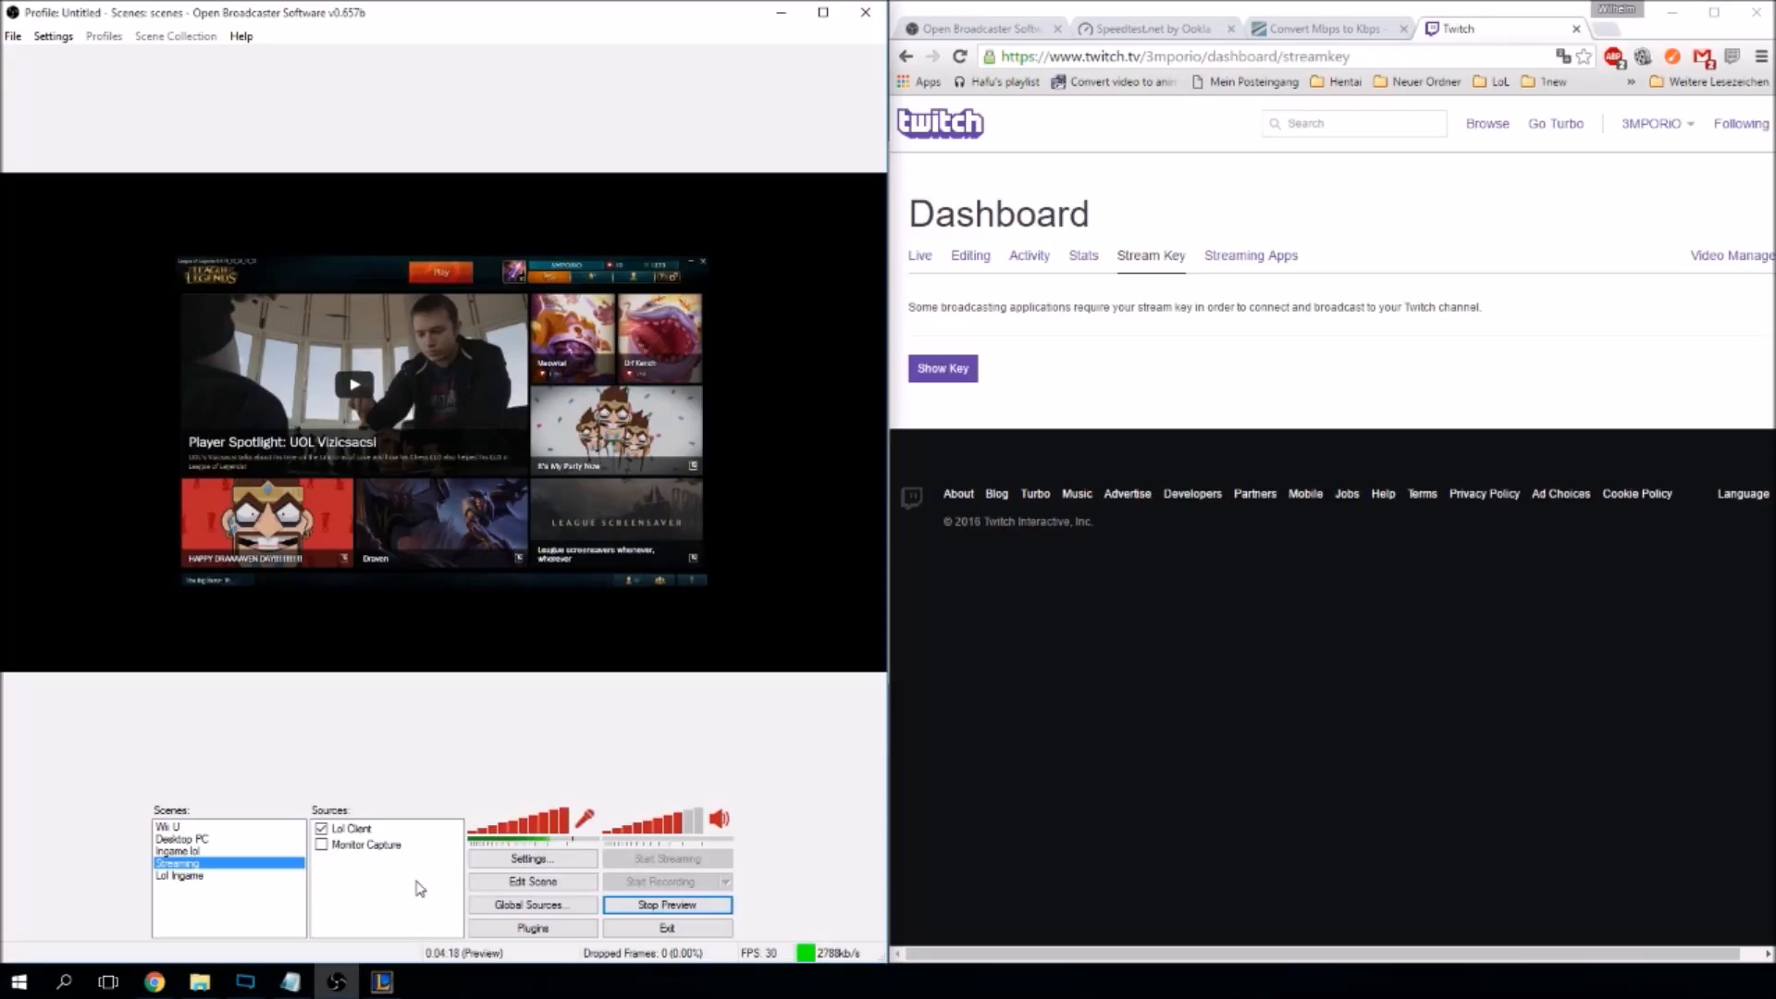
{"action": "right_click", "coordinate": [364, 866]}
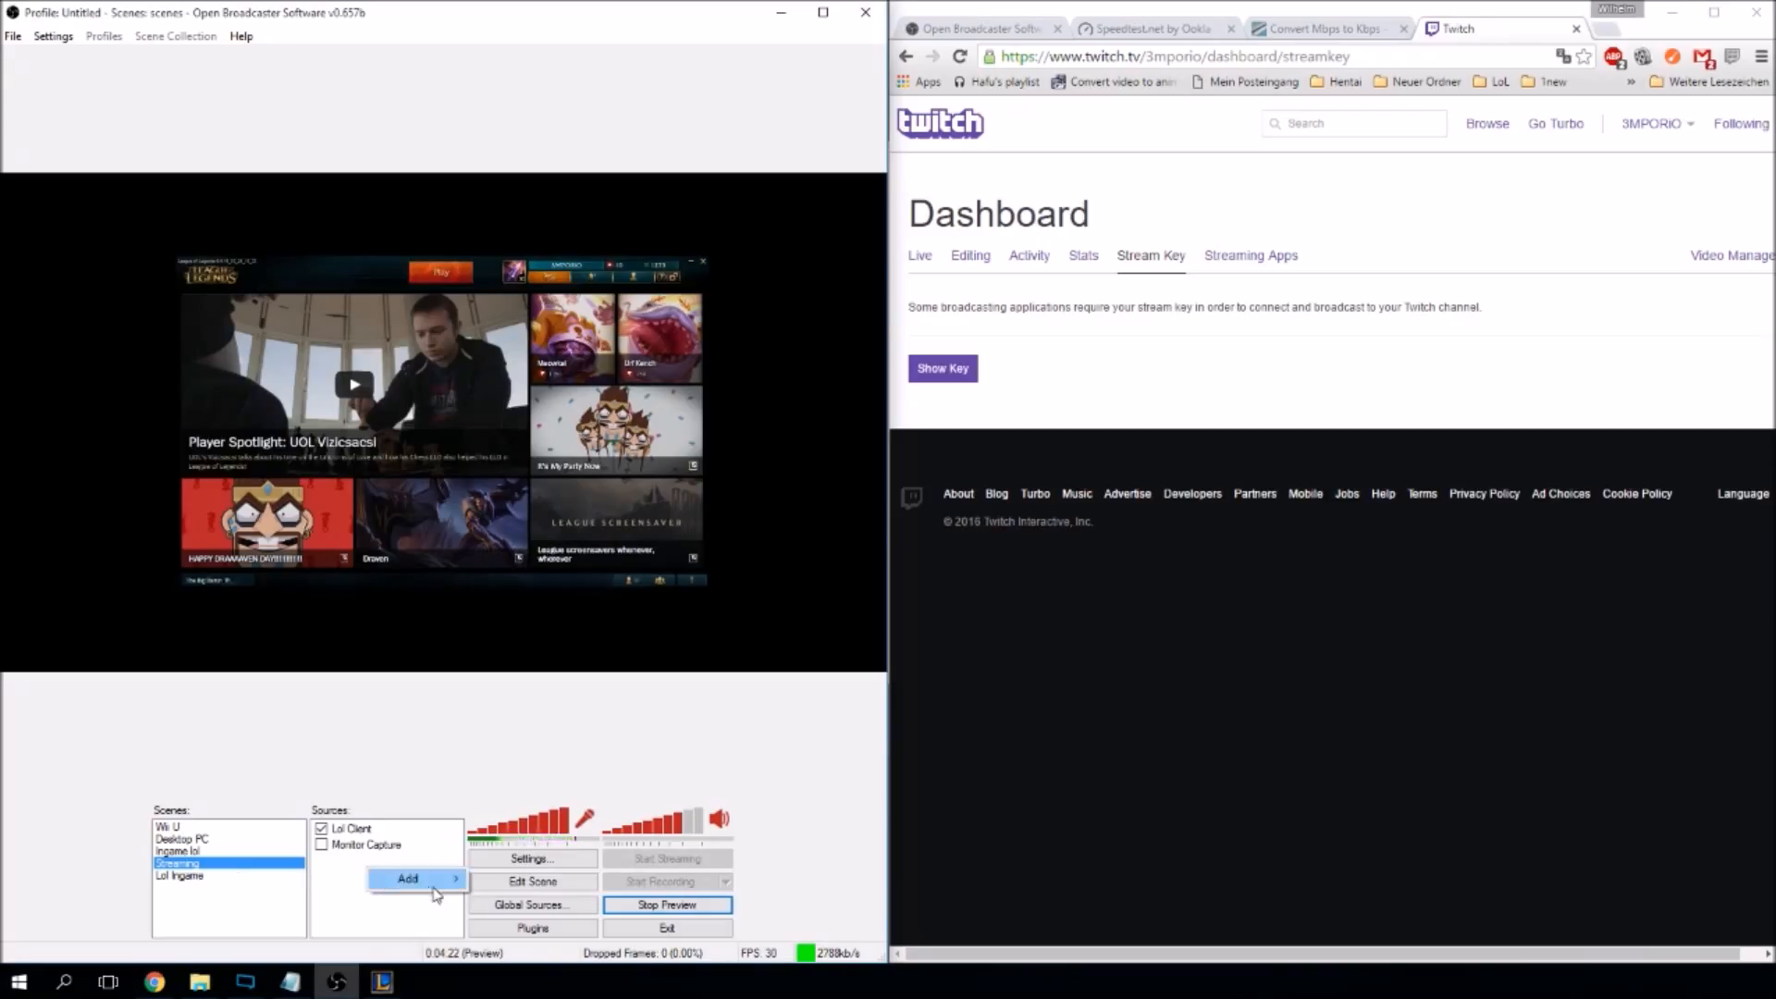
{"action": "mouse_move", "coordinate": [435, 894]}
{"action": "left_click", "coordinate": [525, 884]}
{"action": "left_click", "coordinate": [1054, 507]}
Repeatedly switch between the Lol Ingame and Streaming scenes to demonstrate changing scenes, ending on Streaming.
{"action": "left_click", "coordinate": [185, 875]}
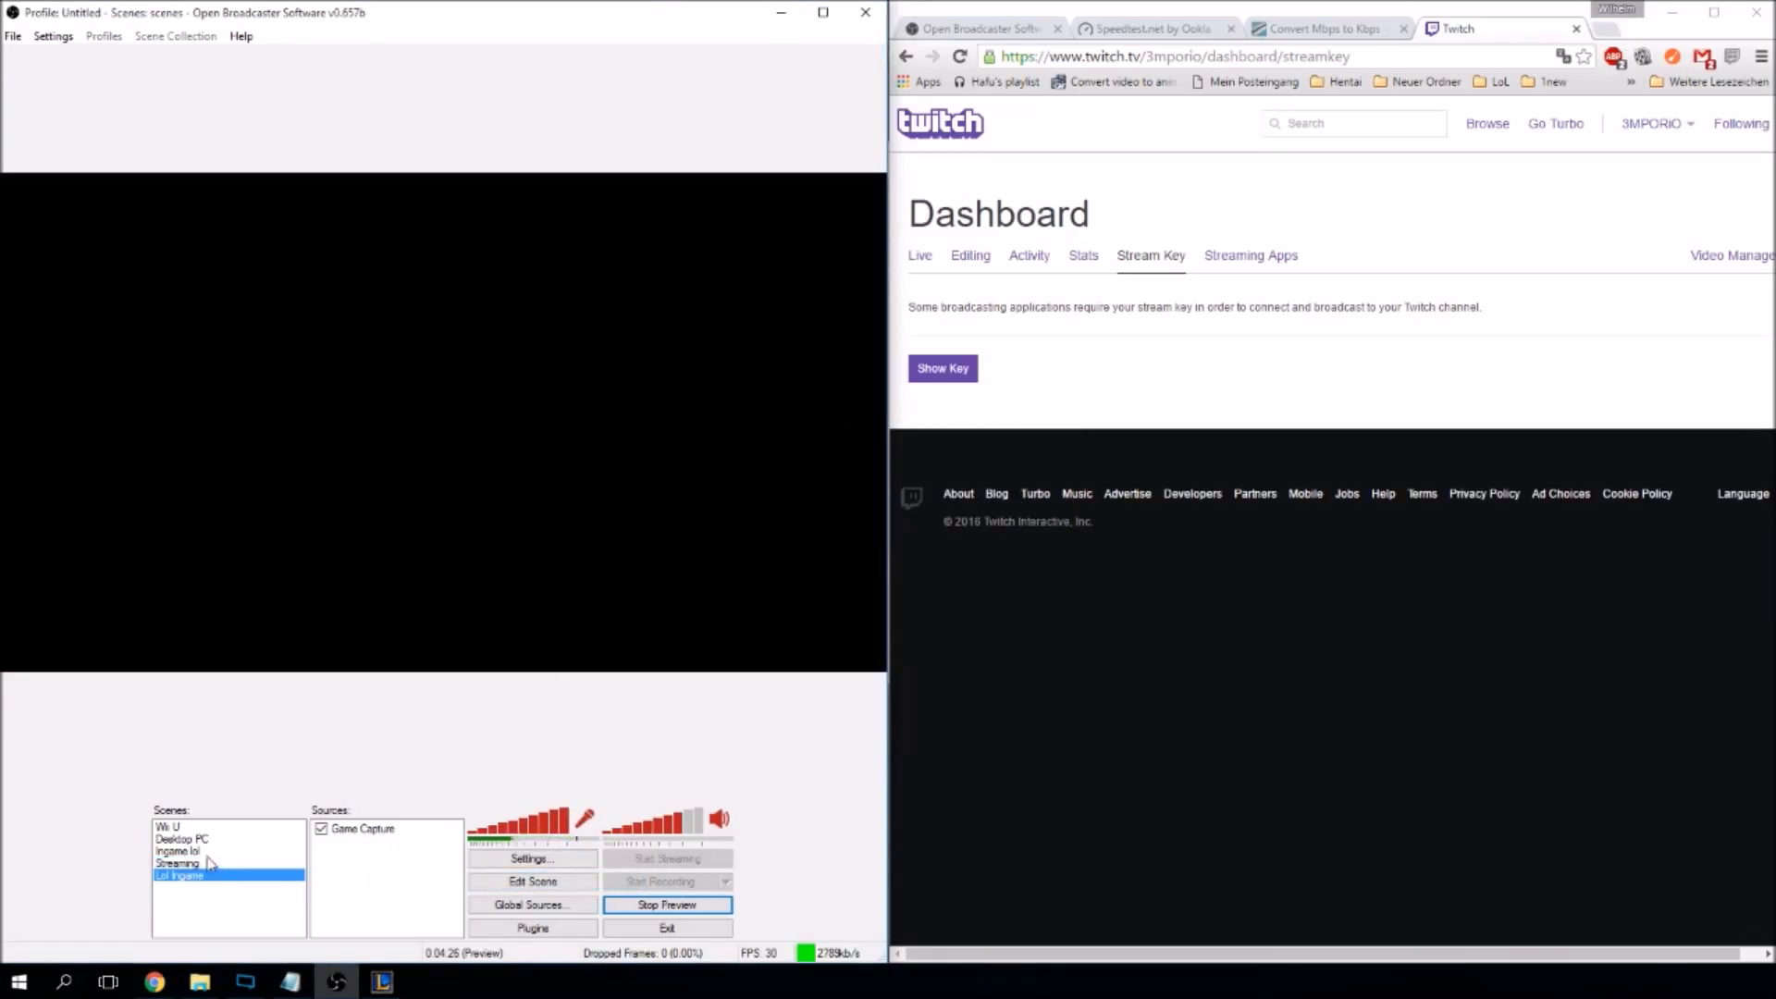
{"action": "left_click", "coordinate": [209, 851]}
{"action": "left_click", "coordinate": [207, 876]}
{"action": "left_click", "coordinate": [211, 865]}
{"action": "left_click", "coordinate": [212, 874]}
{"action": "left_click", "coordinate": [212, 864]}
{"action": "left_click", "coordinate": [212, 875]}
{"action": "left_click", "coordinate": [215, 866]}
{"action": "left_click", "coordinate": [216, 875]}
{"action": "left_click", "coordinate": [217, 863]}
{"action": "left_click", "coordinate": [217, 875]}
{"action": "left_click", "coordinate": [218, 864]}
{"action": "left_click", "coordinate": [219, 875]}
{"action": "left_click", "coordinate": [219, 864]}
{"action": "left_click", "coordinate": [219, 875]}
{"action": "left_click", "coordinate": [219, 863]}
{"action": "left_click", "coordinate": [220, 876]}
{"action": "left_click", "coordinate": [222, 864]}
{"action": "left_click", "coordinate": [222, 875]}
{"action": "left_click", "coordinate": [223, 864]}
{"action": "left_click", "coordinate": [224, 876]}
{"action": "left_click", "coordinate": [168, 863]}
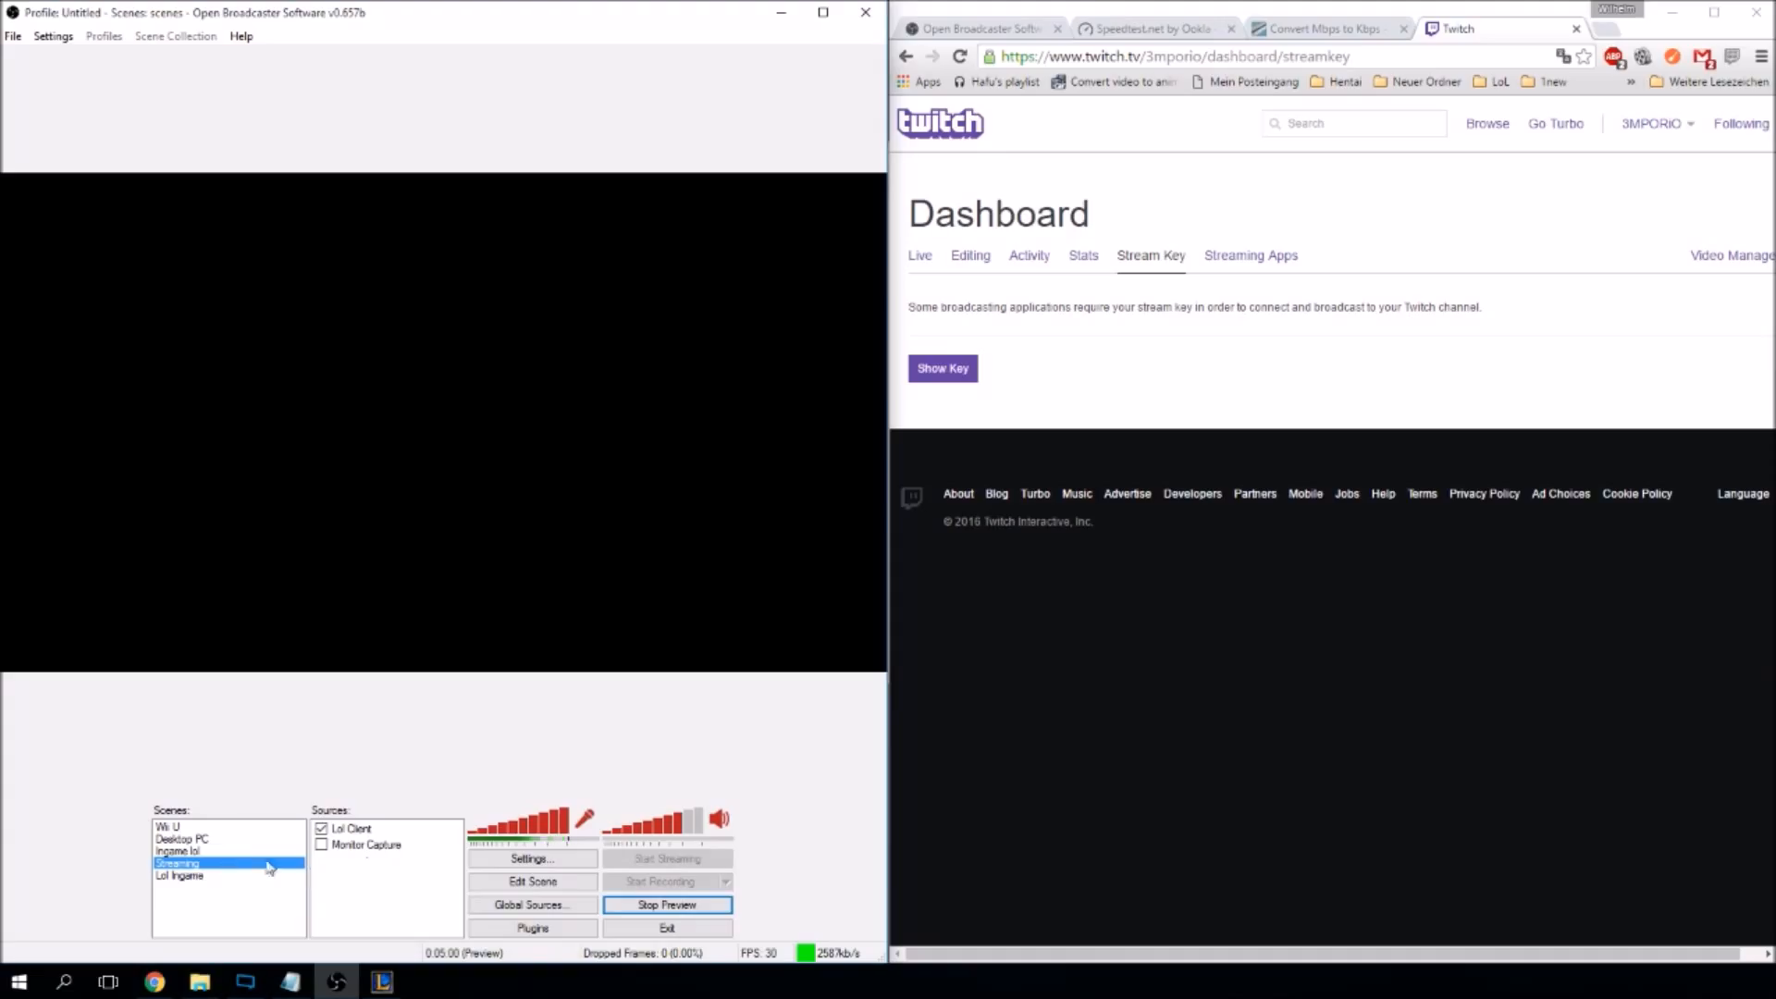
{"action": "left_click", "coordinate": [185, 875]}
{"action": "left_click", "coordinate": [185, 862]}
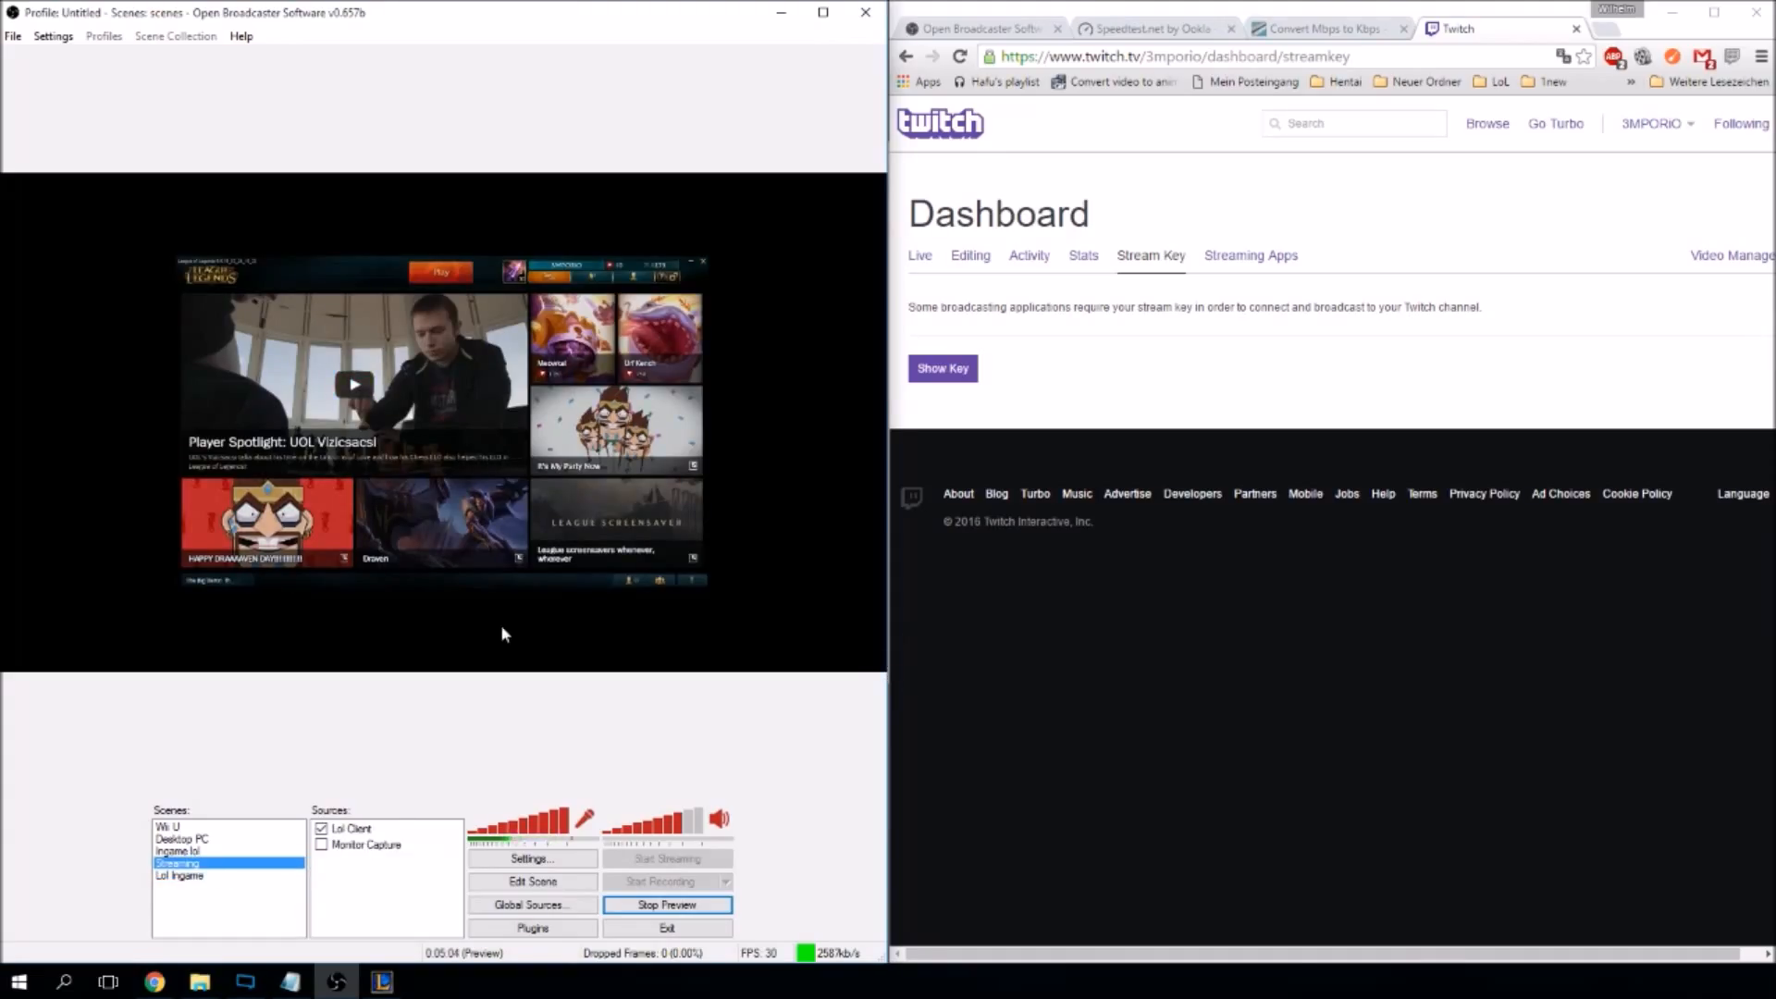
Add an Image source with the default name to the Streaming scene, using the Elektronik logo file.
{"action": "right_click", "coordinate": [374, 893]}
{"action": "mouse_move", "coordinate": [434, 903]}
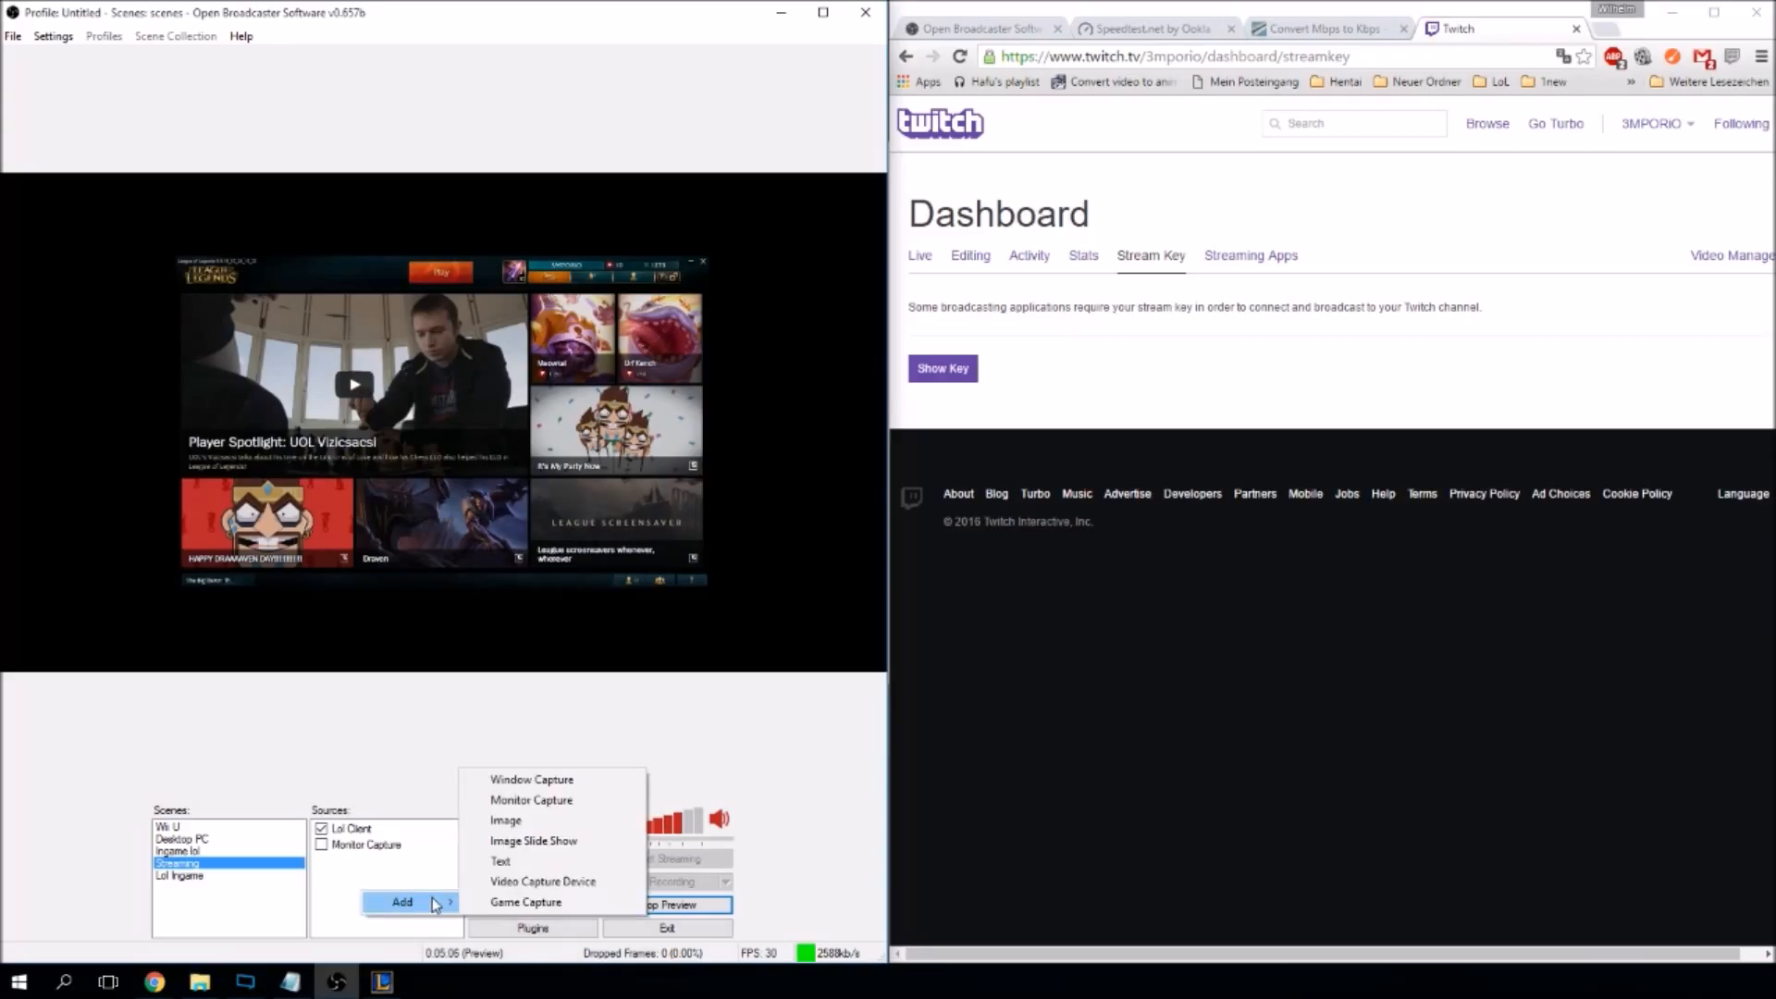
{"action": "left_click", "coordinate": [537, 826]}
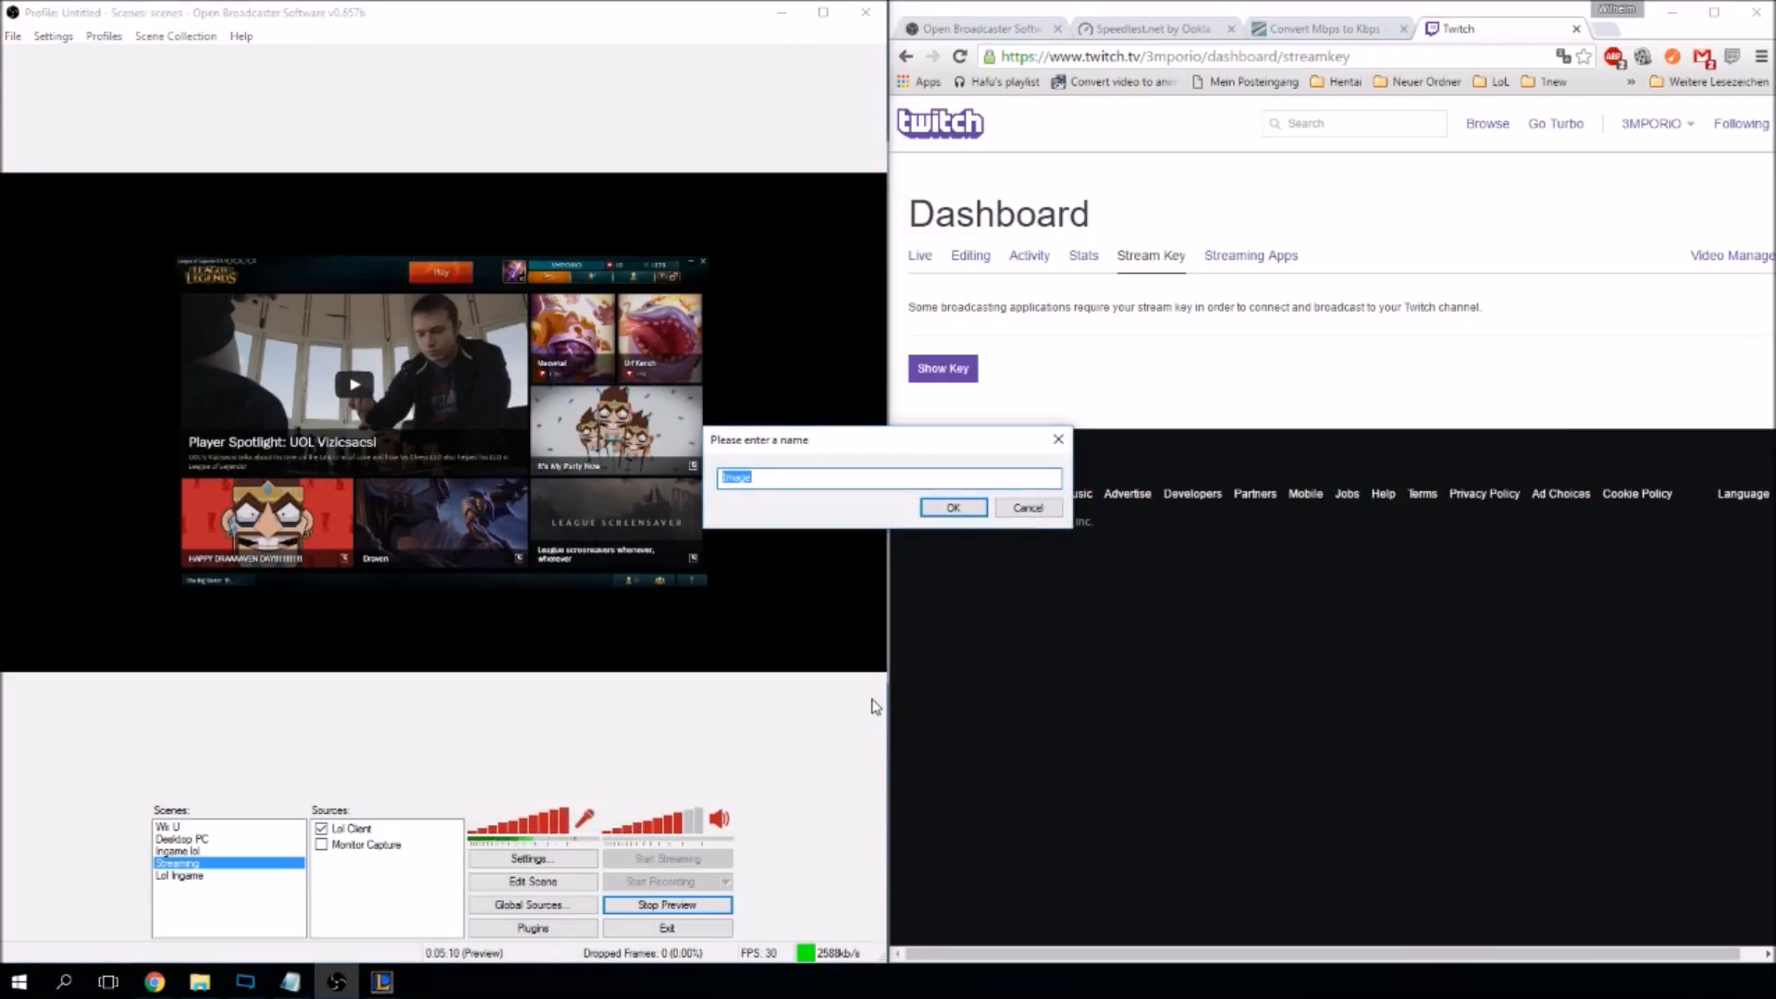
{"action": "left_click", "coordinate": [953, 507]}
{"action": "left_click", "coordinate": [997, 336]}
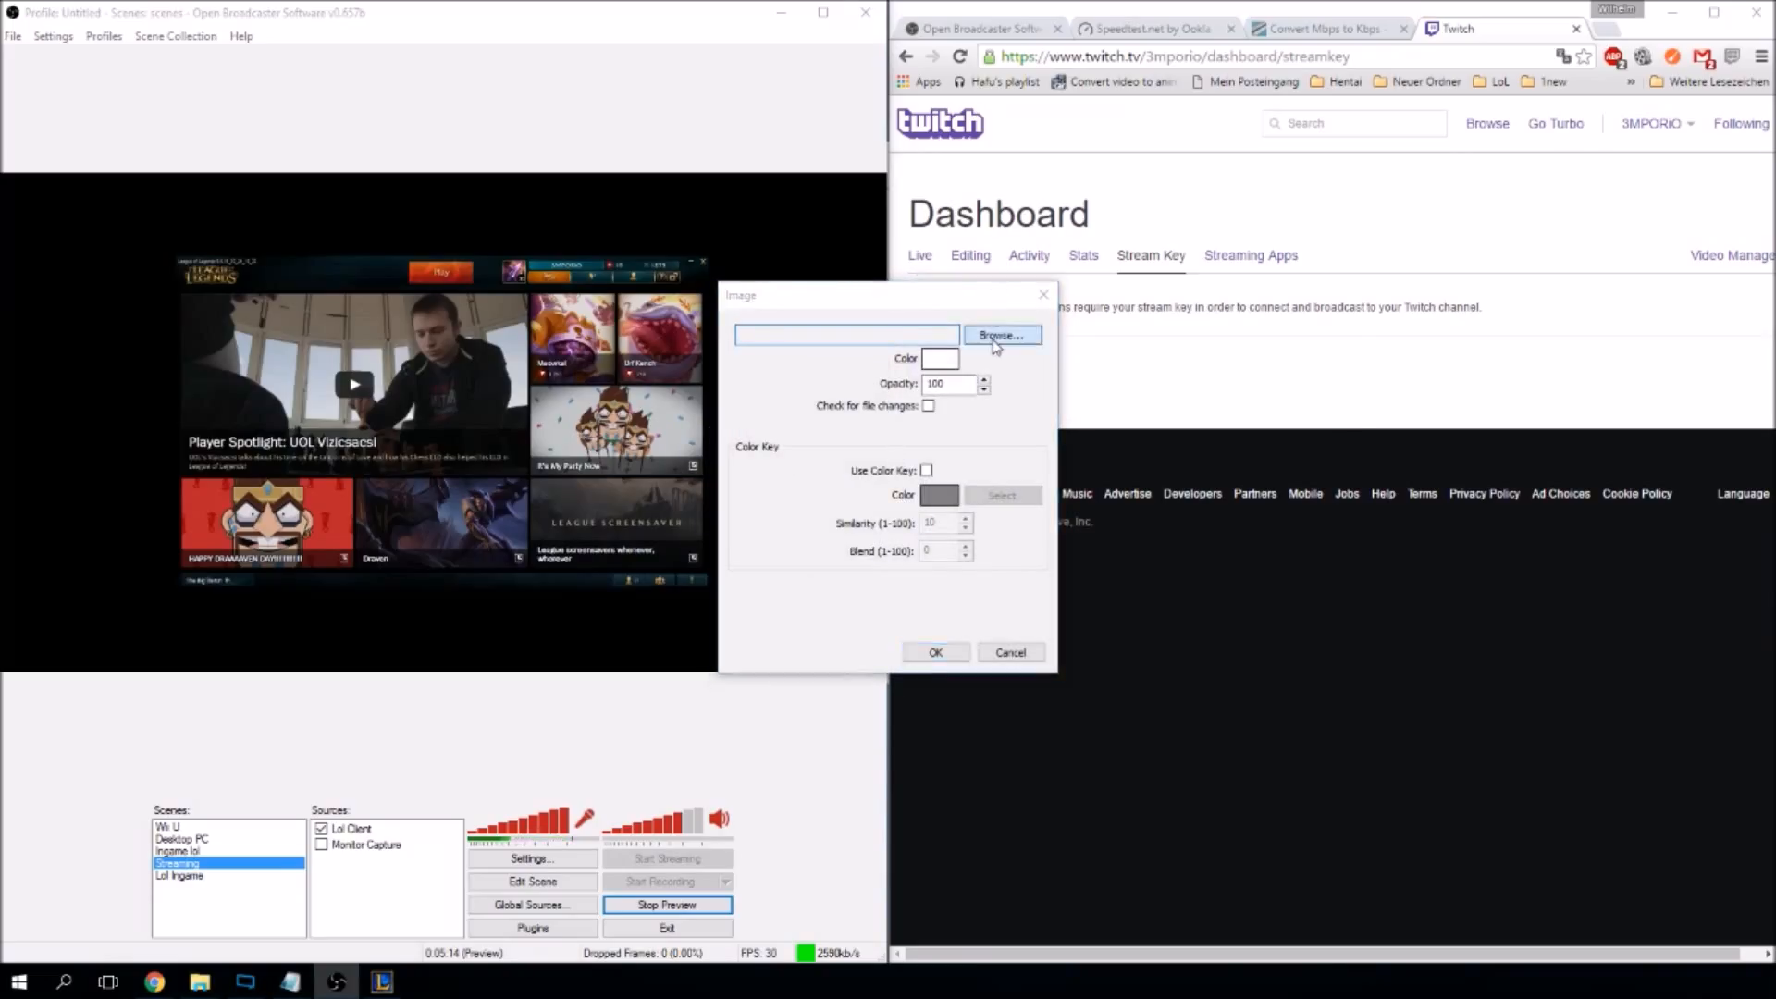
{"action": "double_click", "coordinate": [927, 598]}
{"action": "left_click", "coordinate": [954, 661]}
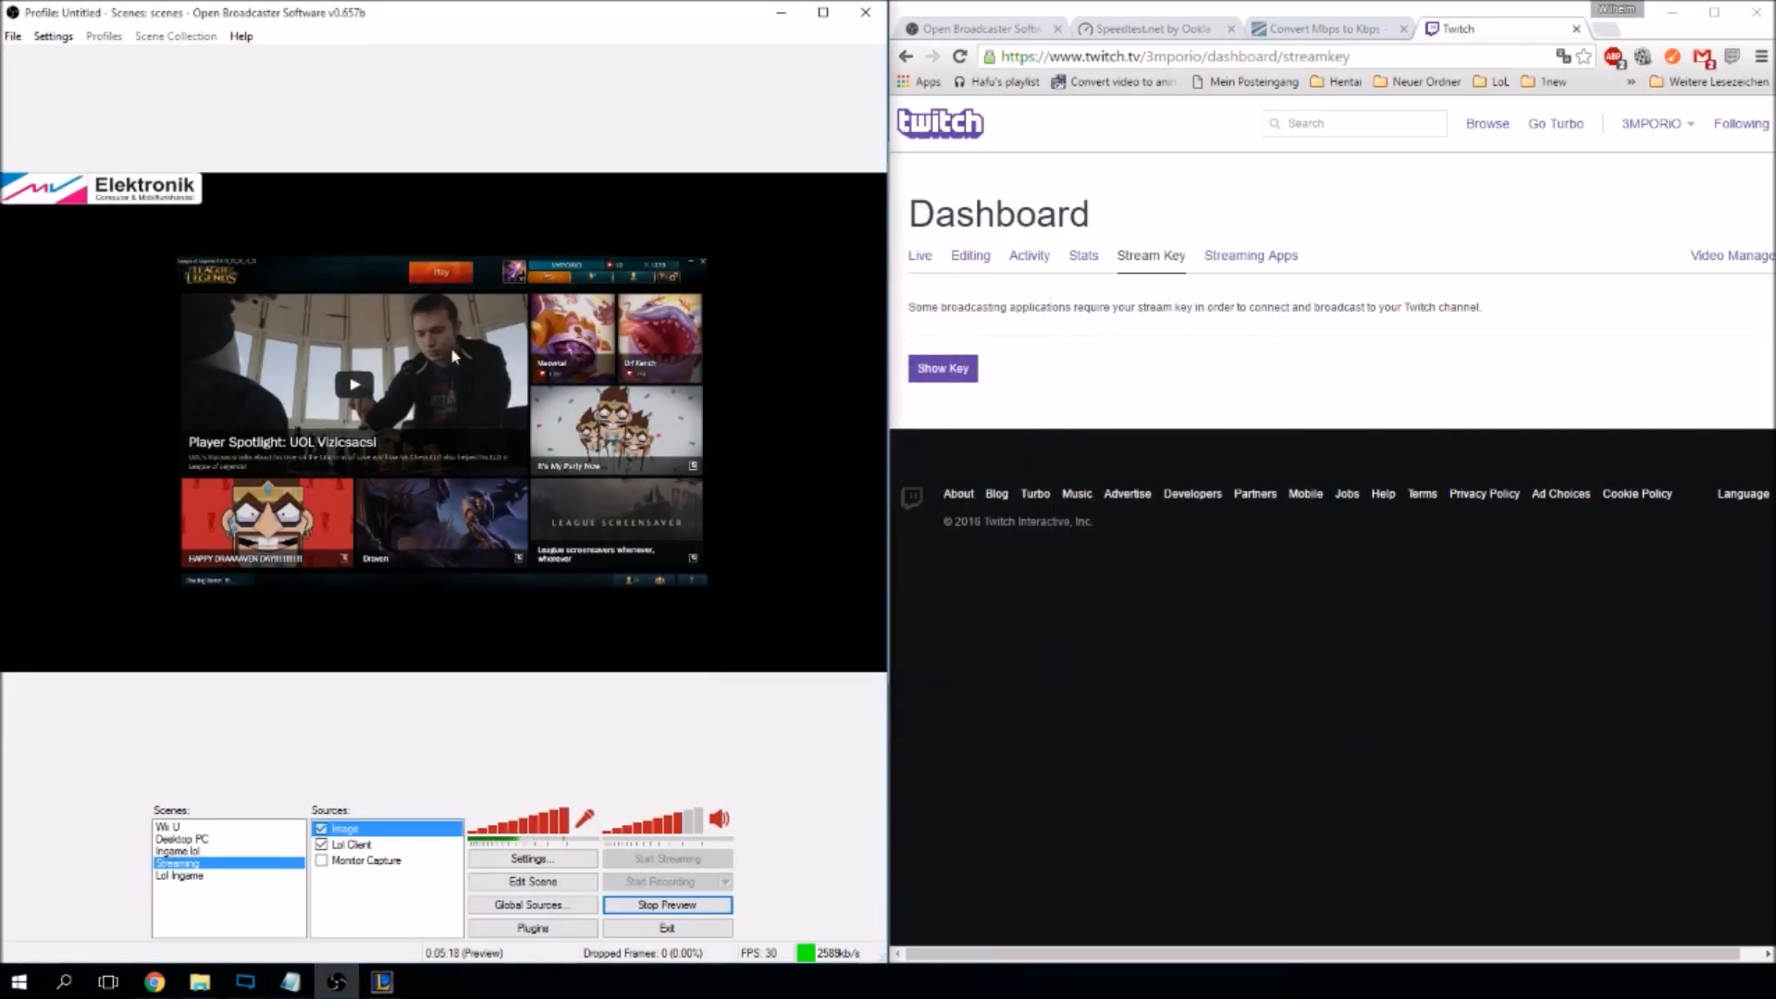
In scene editing, shift the Lol Client capture up and right and place the Elektronik logo over its lower-left area.
{"action": "left_click", "coordinate": [552, 885]}
{"action": "left_click_drag", "start_coordinate": [129, 189], "coordinate": [141, 613]}
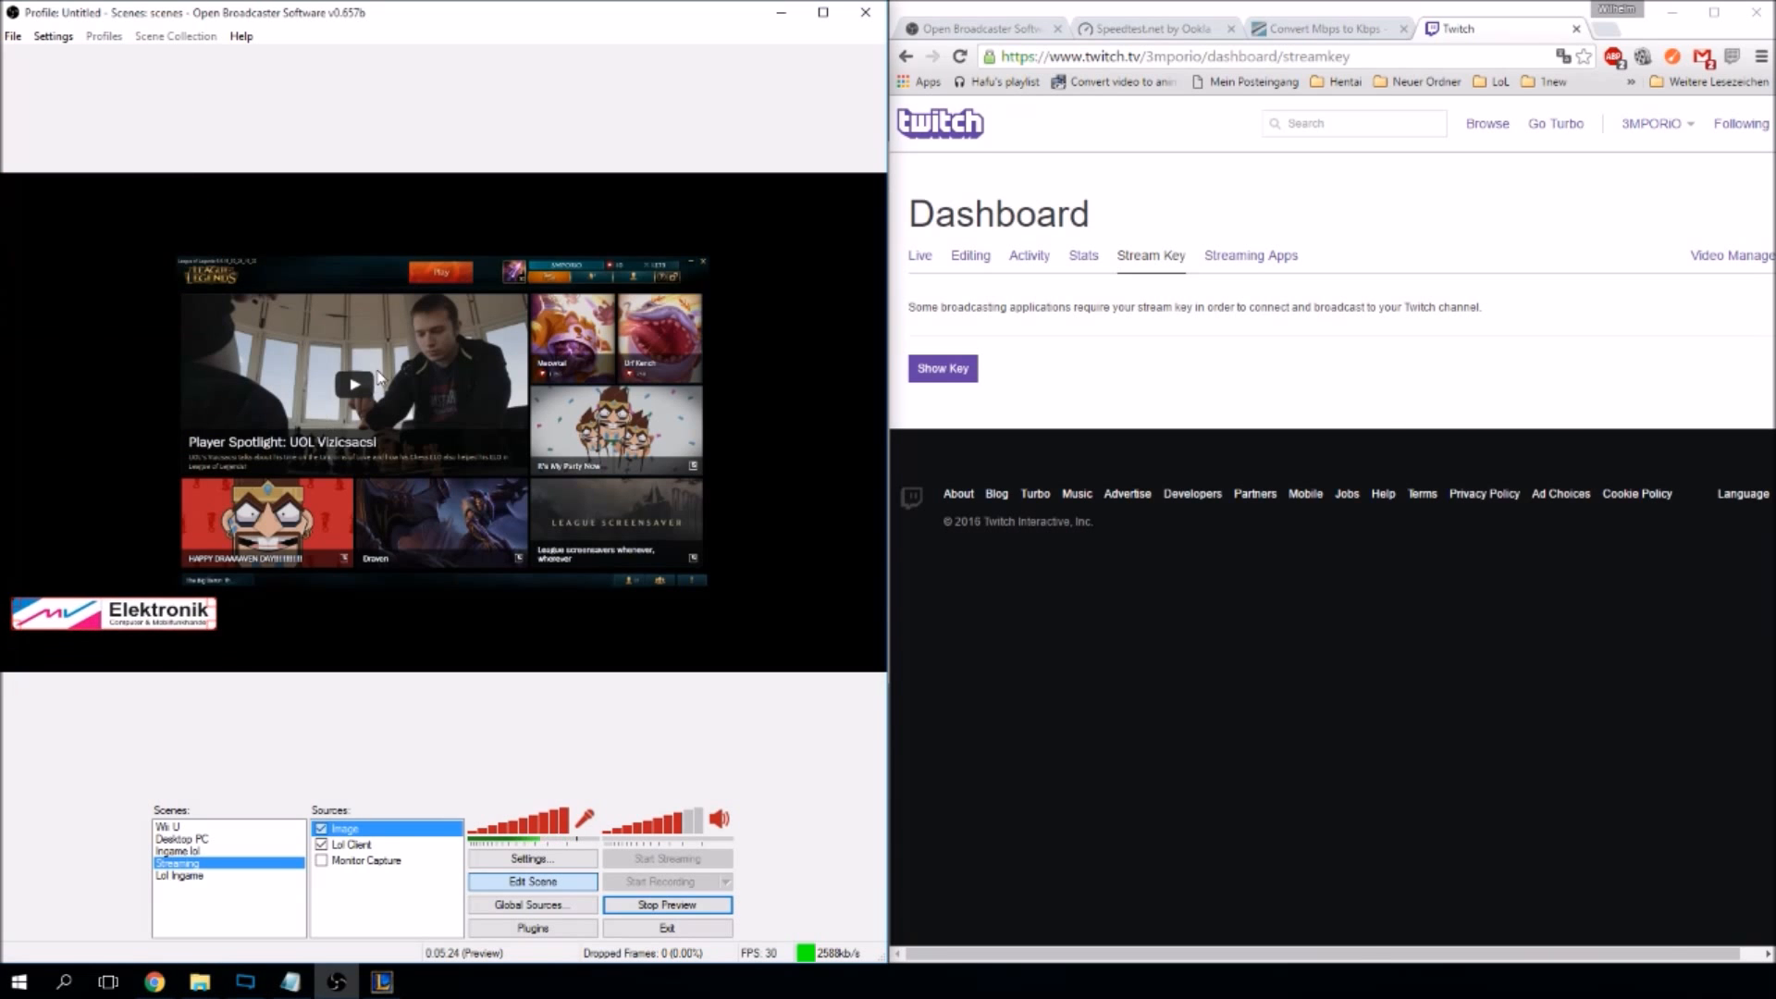
{"action": "left_click", "coordinate": [299, 490]}
{"action": "left_click_drag", "start_coordinate": [265, 476], "coordinate": [395, 391]}
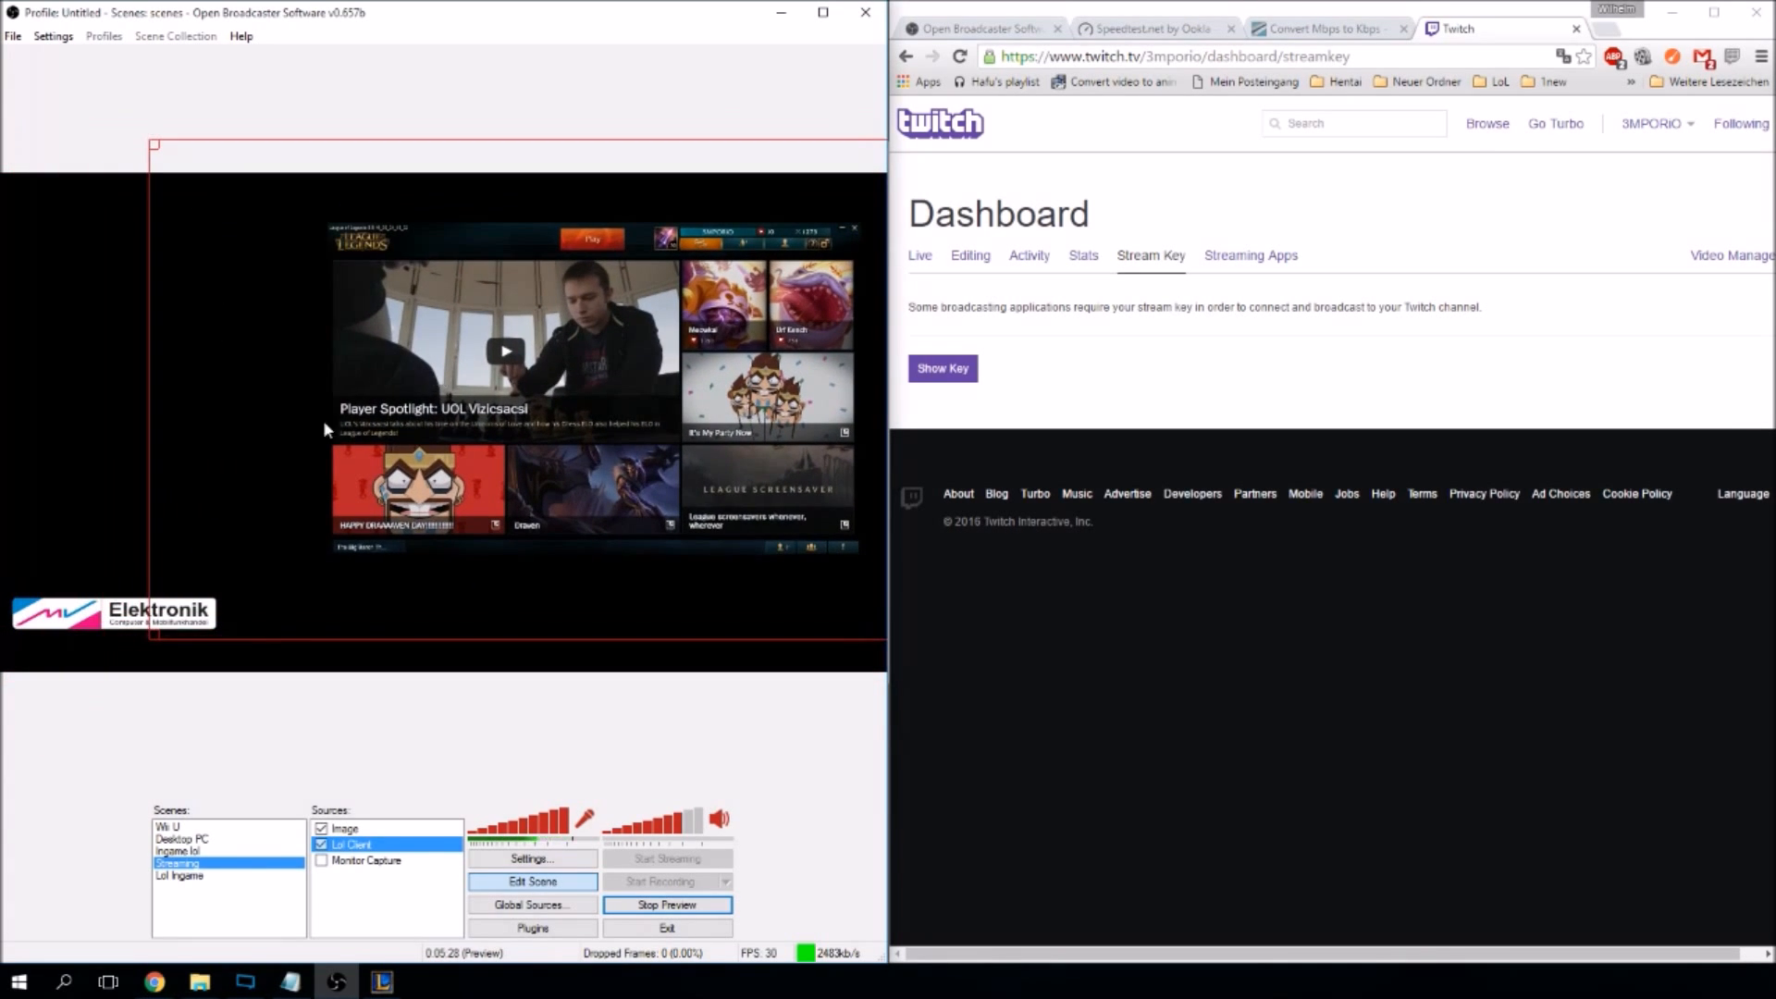
{"action": "left_click_drag", "start_coordinate": [109, 601], "coordinate": [145, 517]}
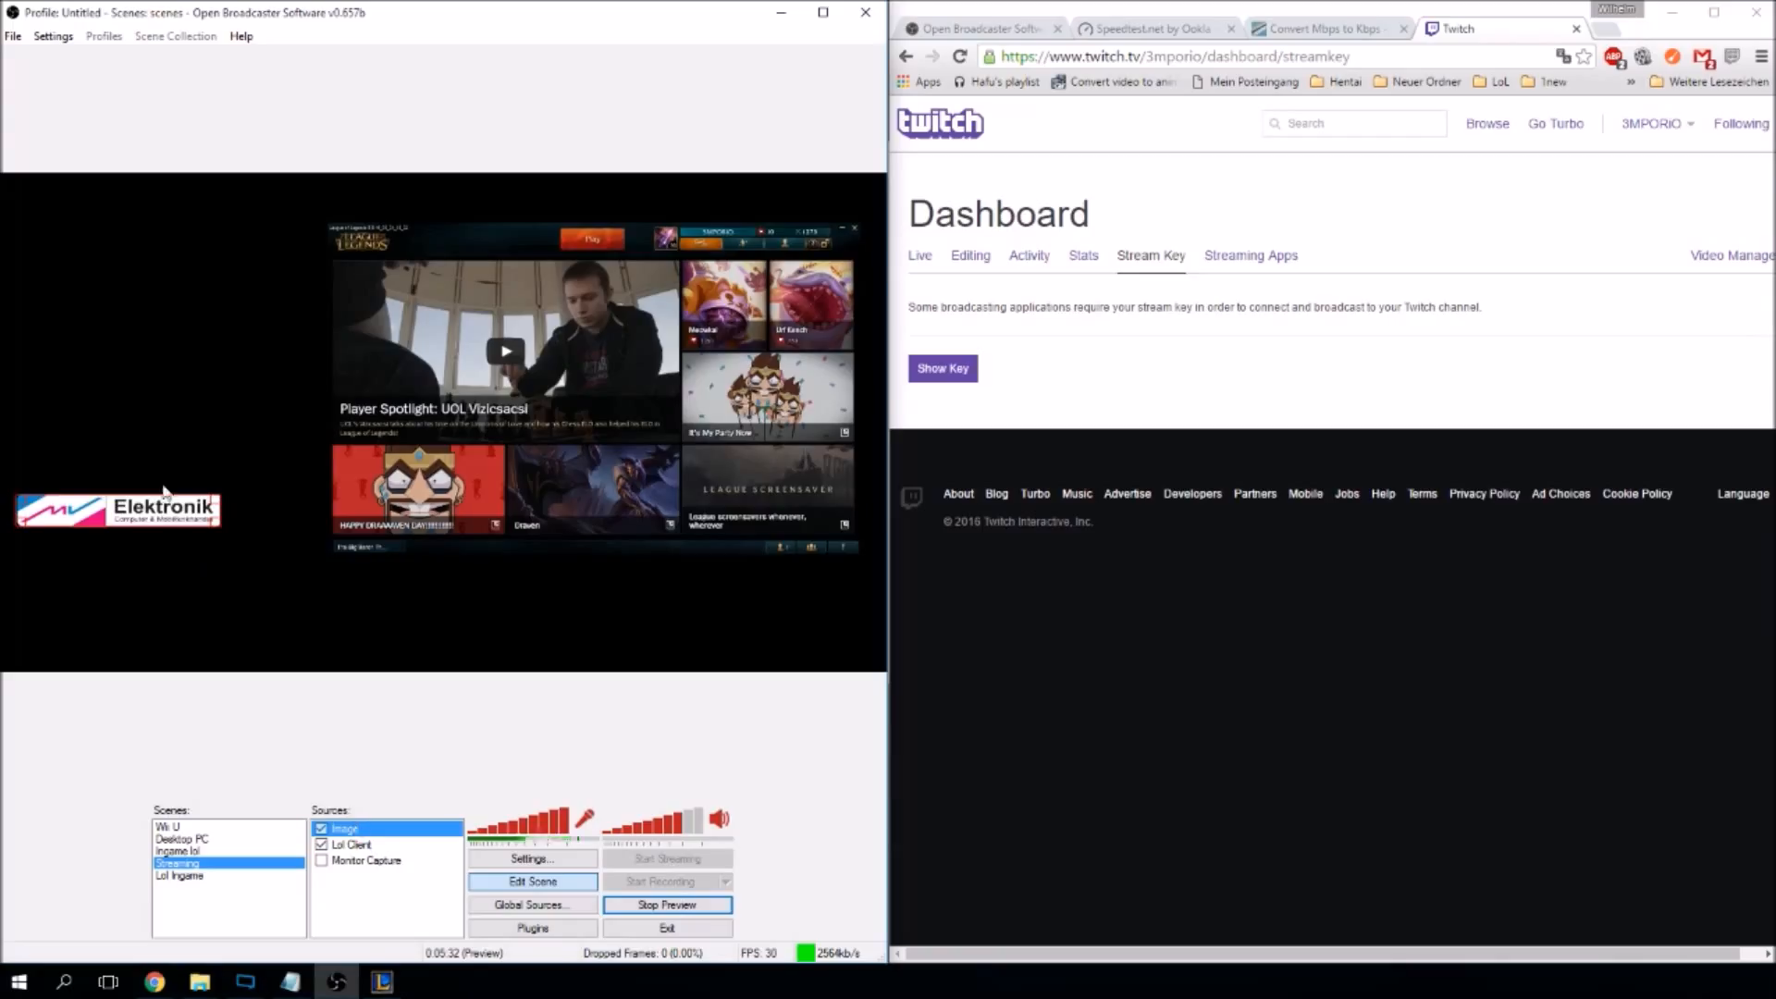
{"action": "left_click_drag", "start_coordinate": [157, 516], "coordinate": [438, 483]}
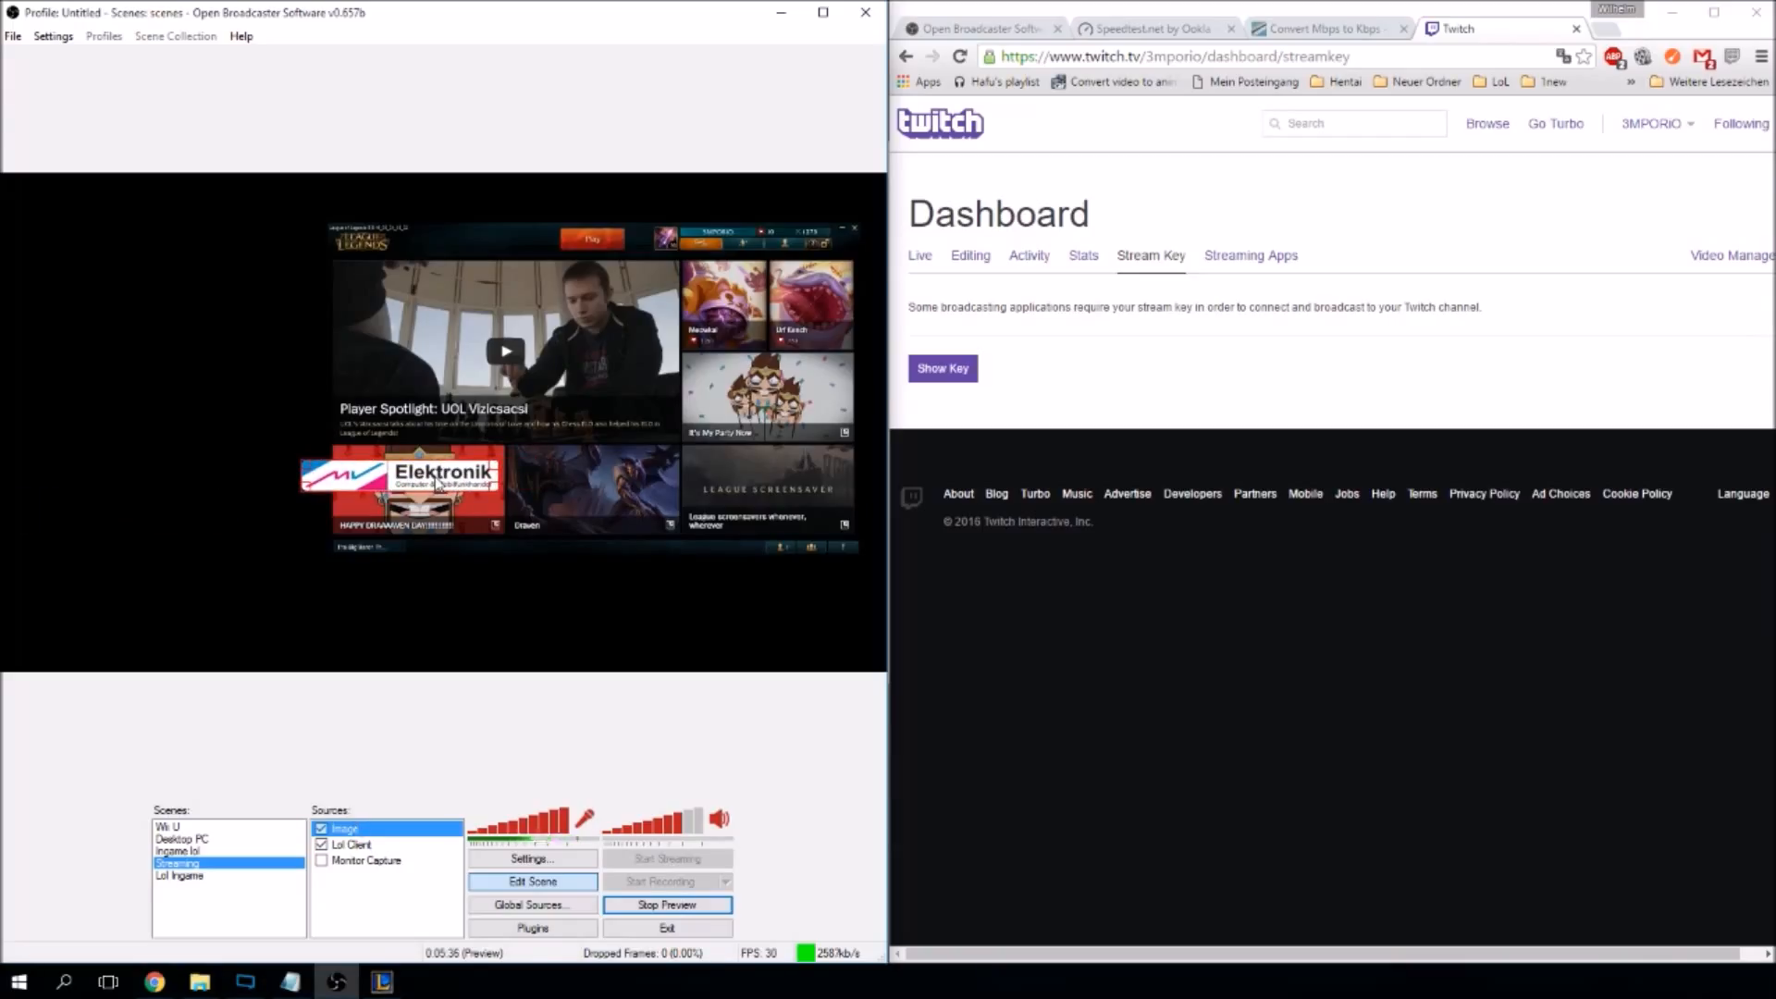
Move the Image source one place down in the source order and place the logo in the empty area left of the client capture.
{"action": "right_click", "coordinate": [380, 836]}
{"action": "mouse_move", "coordinate": [511, 737]}
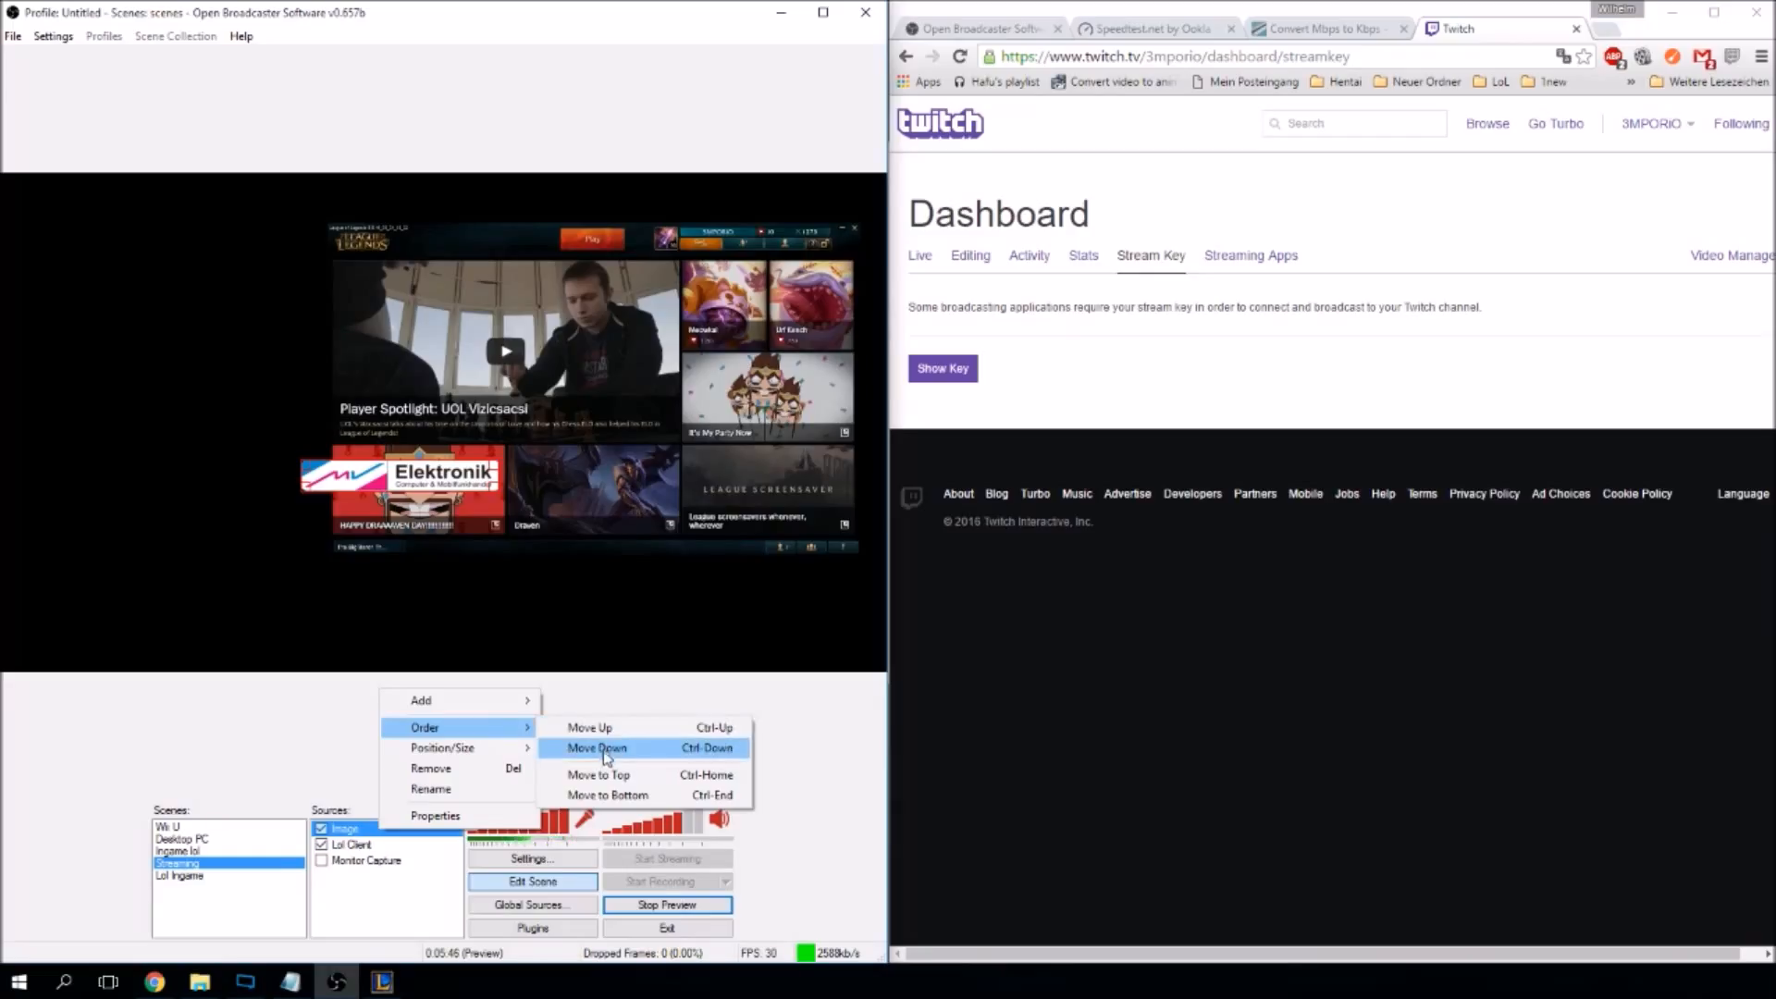
{"action": "left_click", "coordinate": [605, 747]}
{"action": "left_click_drag", "start_coordinate": [293, 479], "coordinate": [82, 515]}
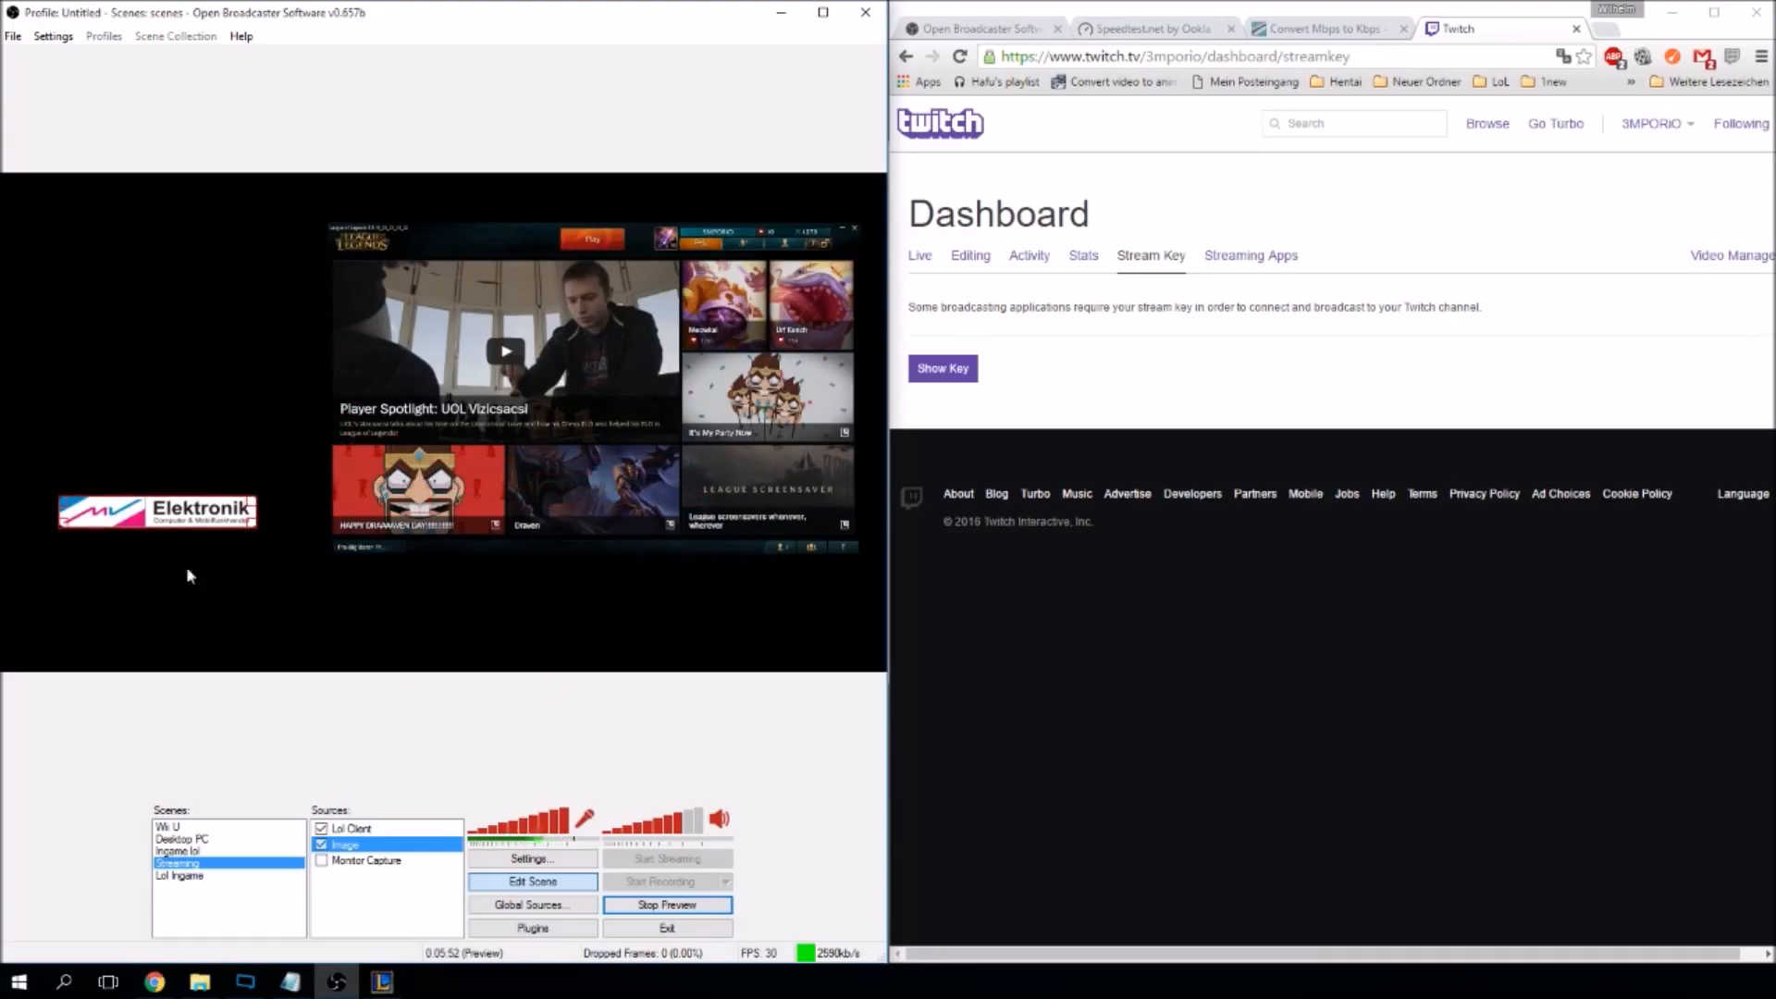
Add a Video Capture Device source with the default name, using the Live! Cam Sync HD VF0770 webcam.
{"action": "right_click", "coordinate": [386, 901]}
{"action": "mouse_move", "coordinate": [413, 915]}
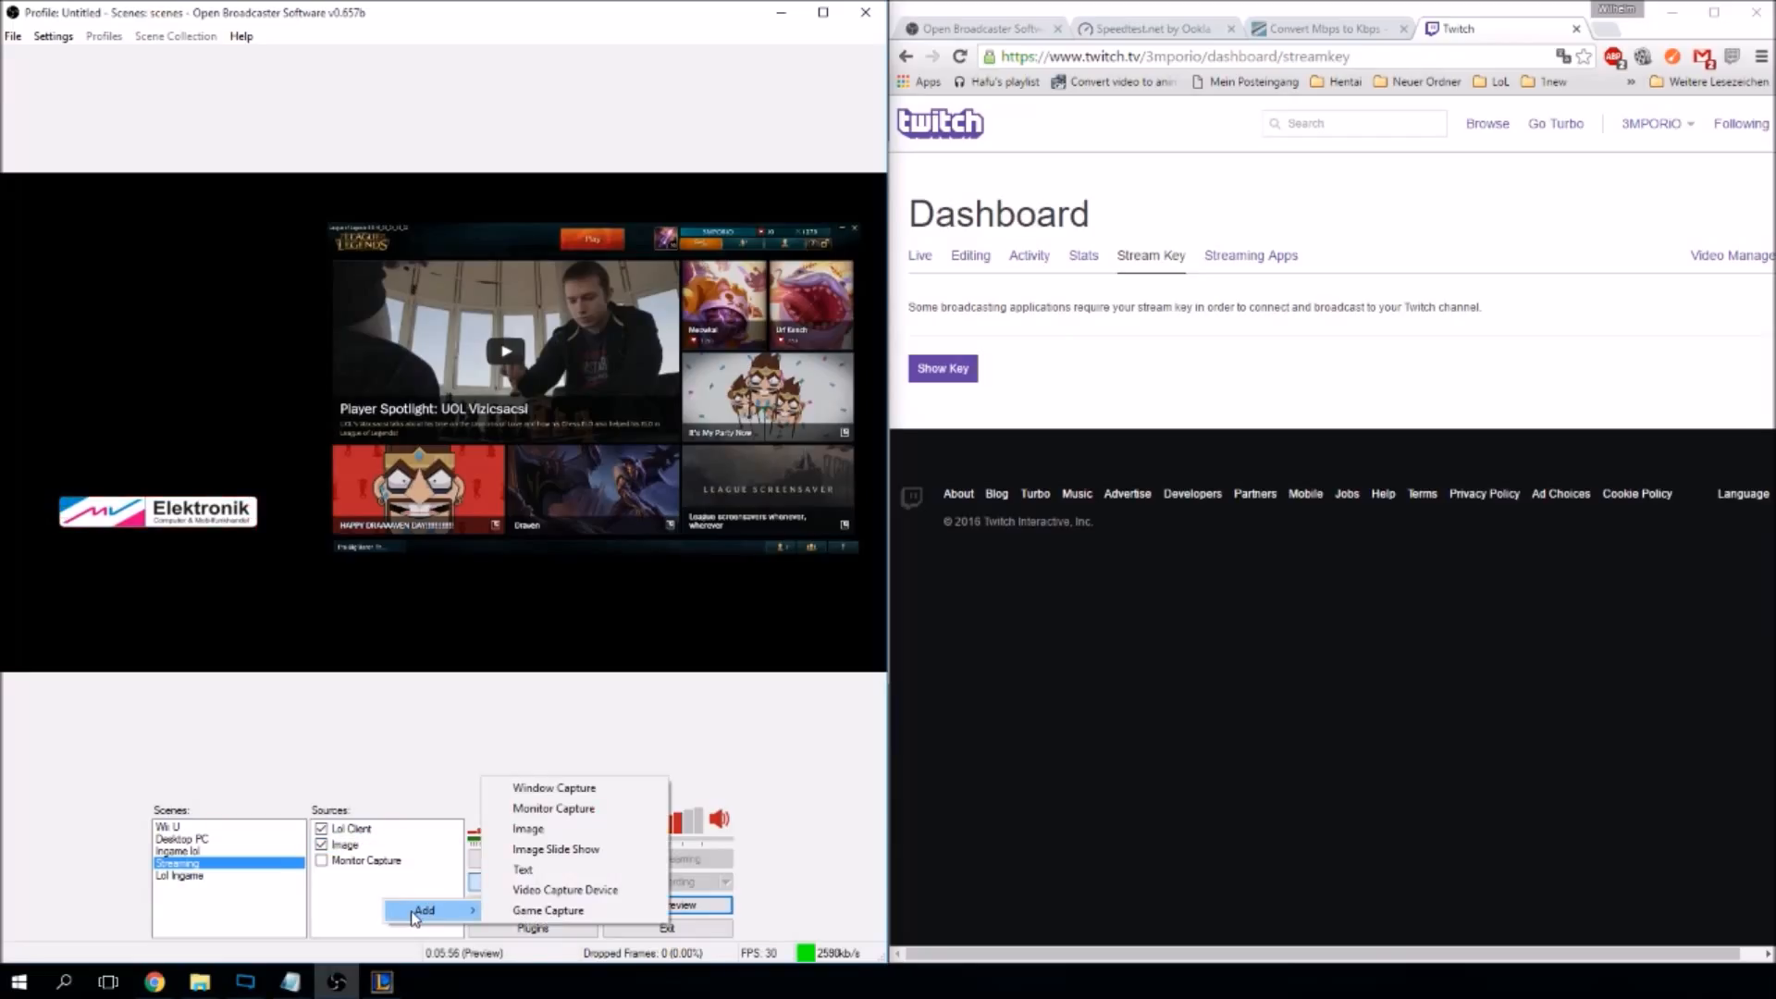
{"action": "left_click", "coordinate": [618, 889]}
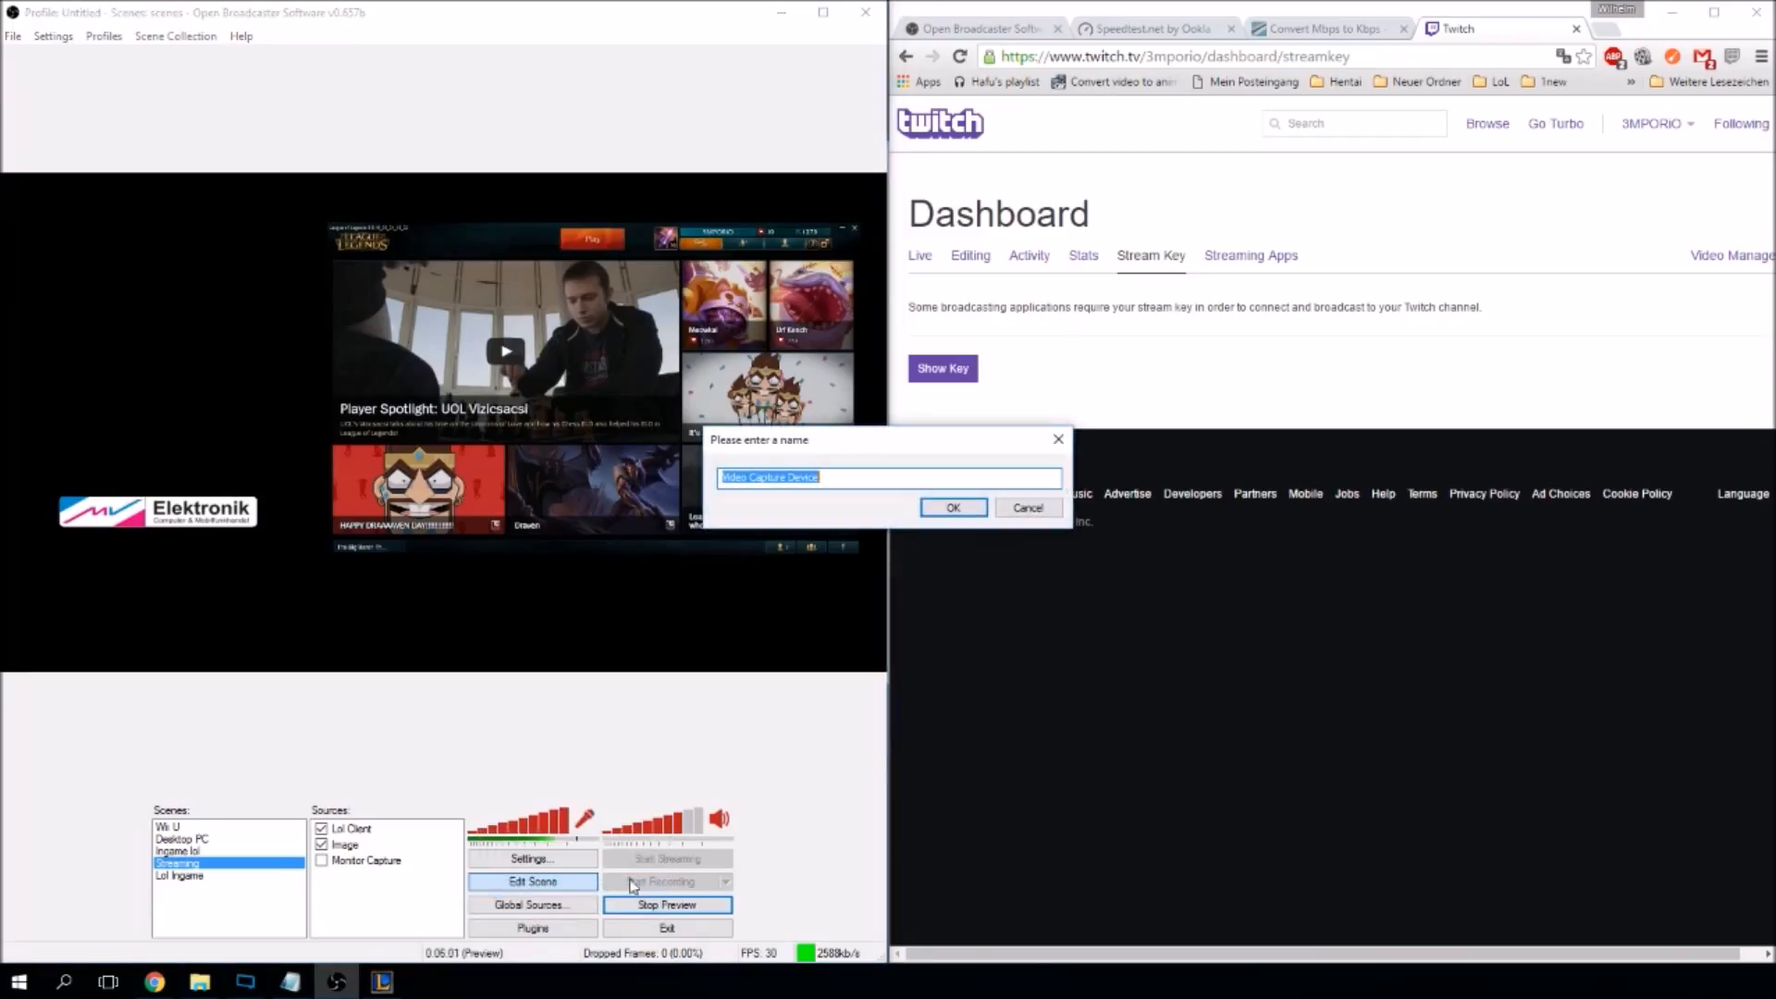
{"action": "left_click", "coordinate": [981, 510]}
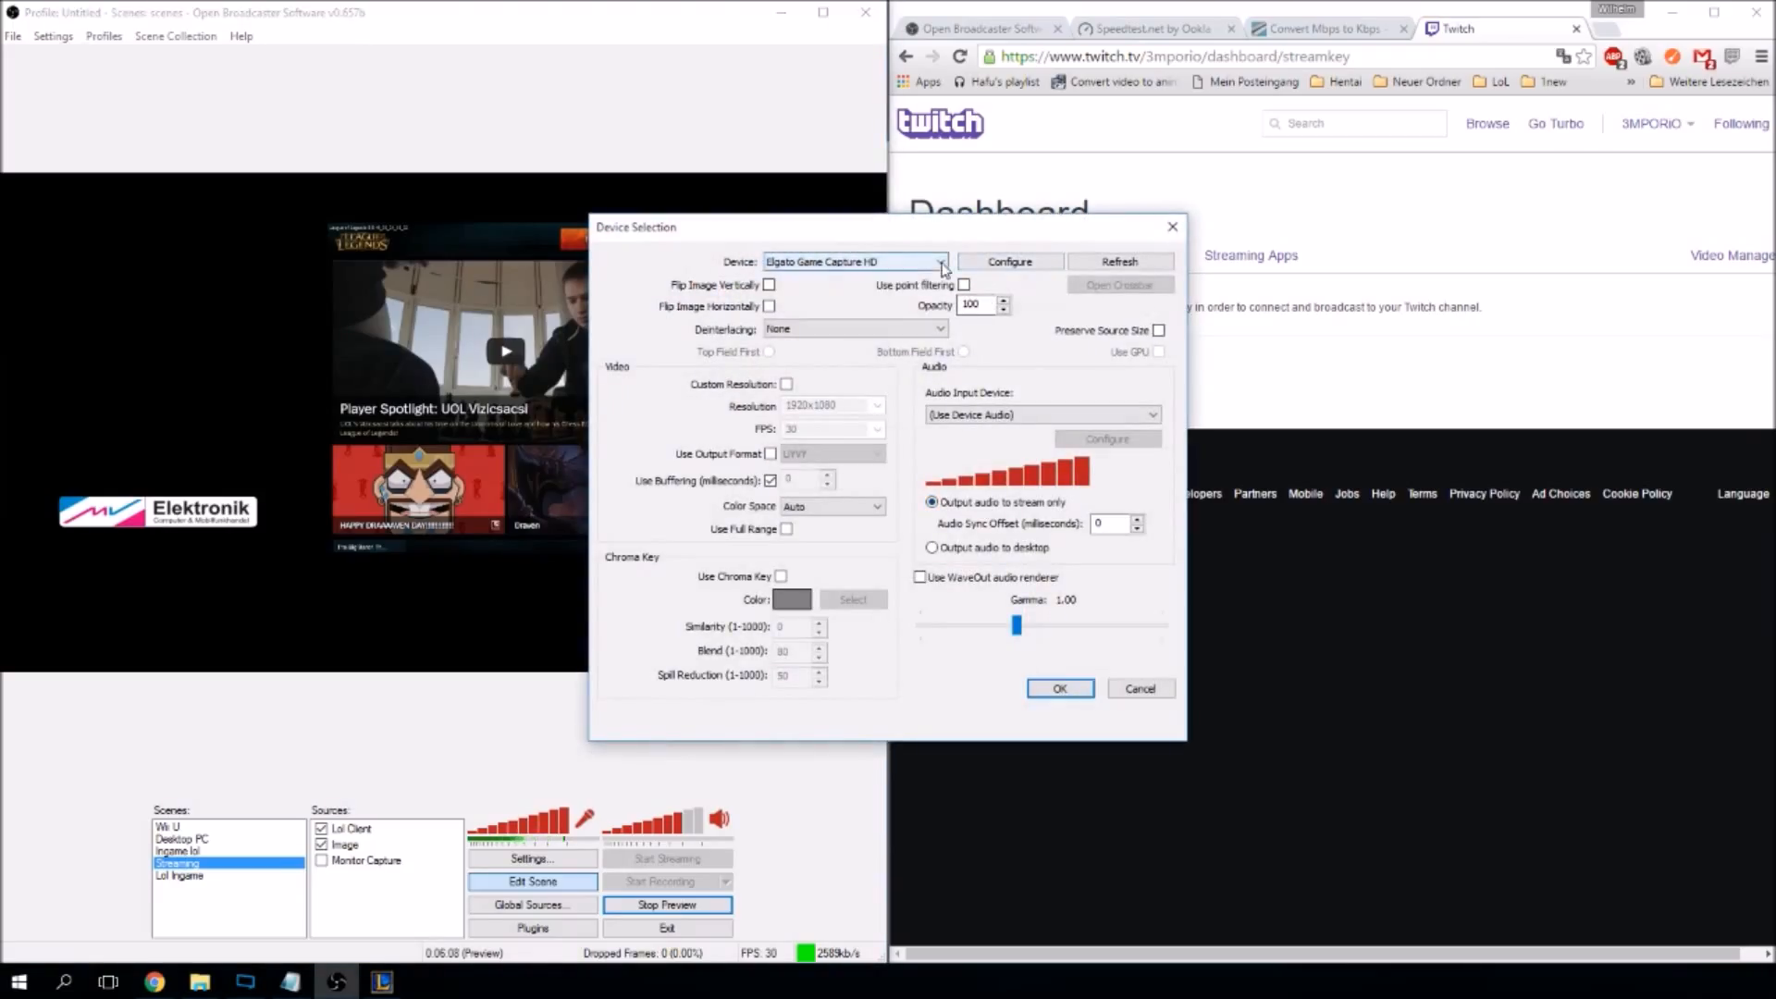
{"action": "left_click", "coordinate": [942, 265]}
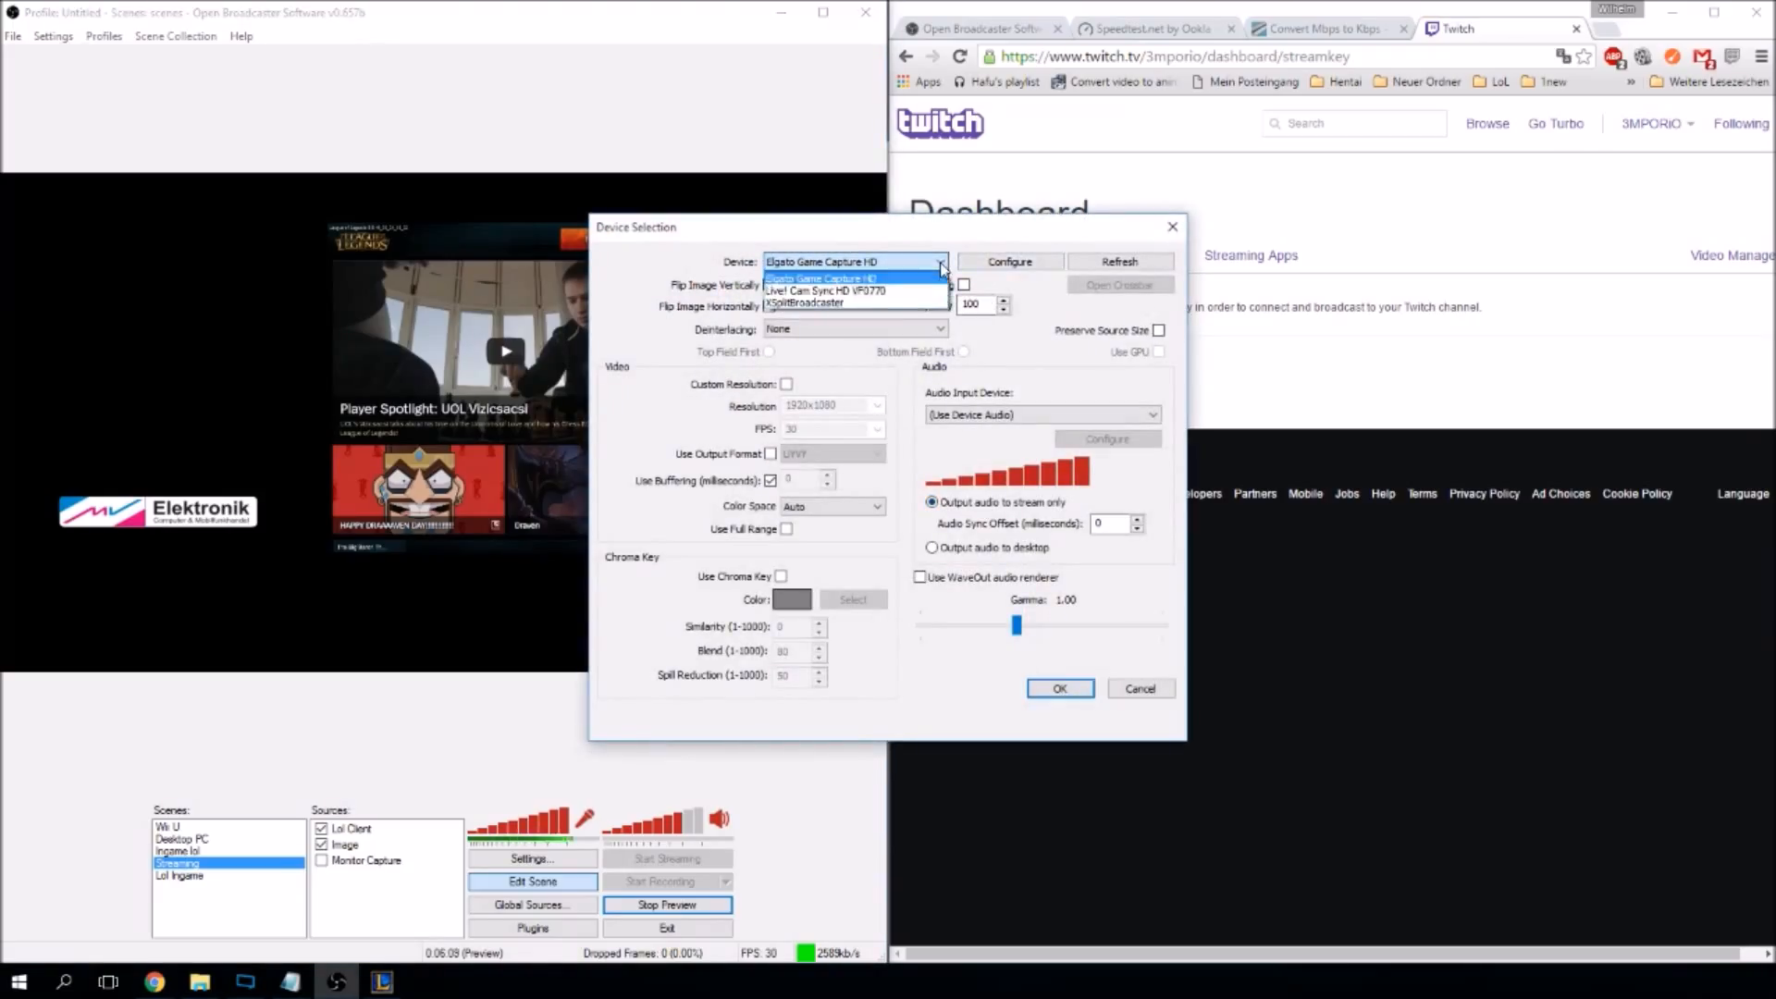
{"action": "left_click", "coordinate": [883, 291]}
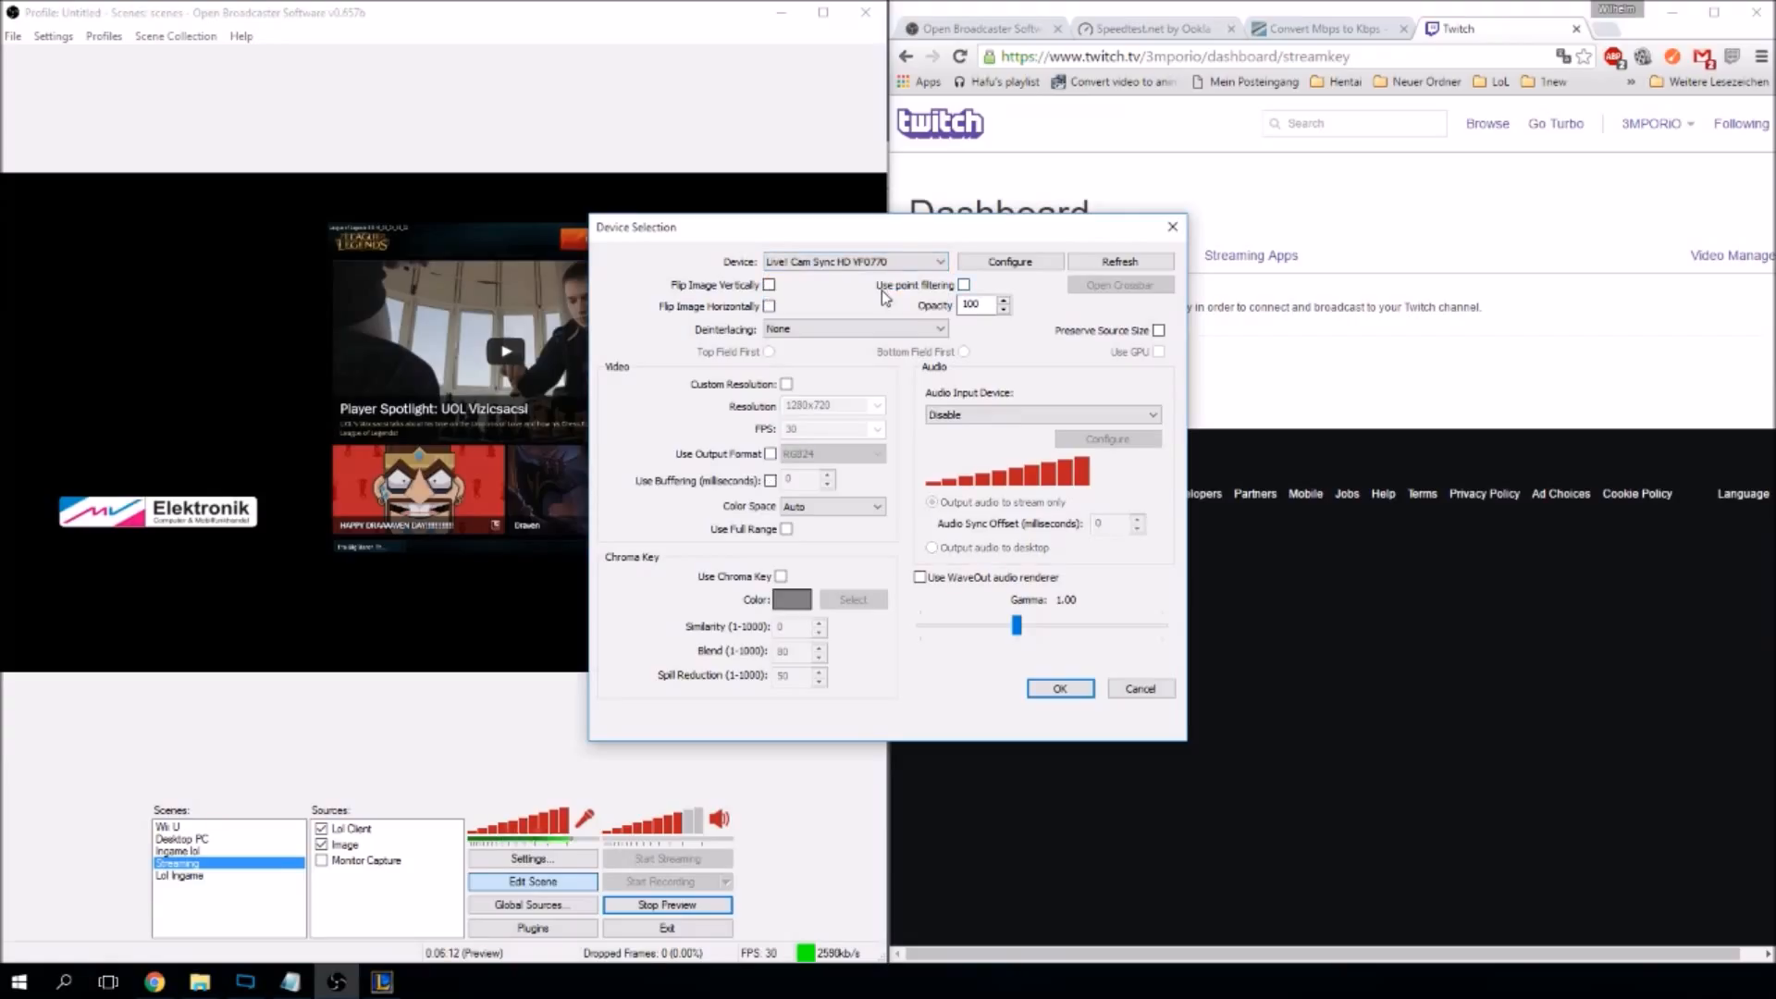
{"action": "left_click", "coordinate": [1051, 691]}
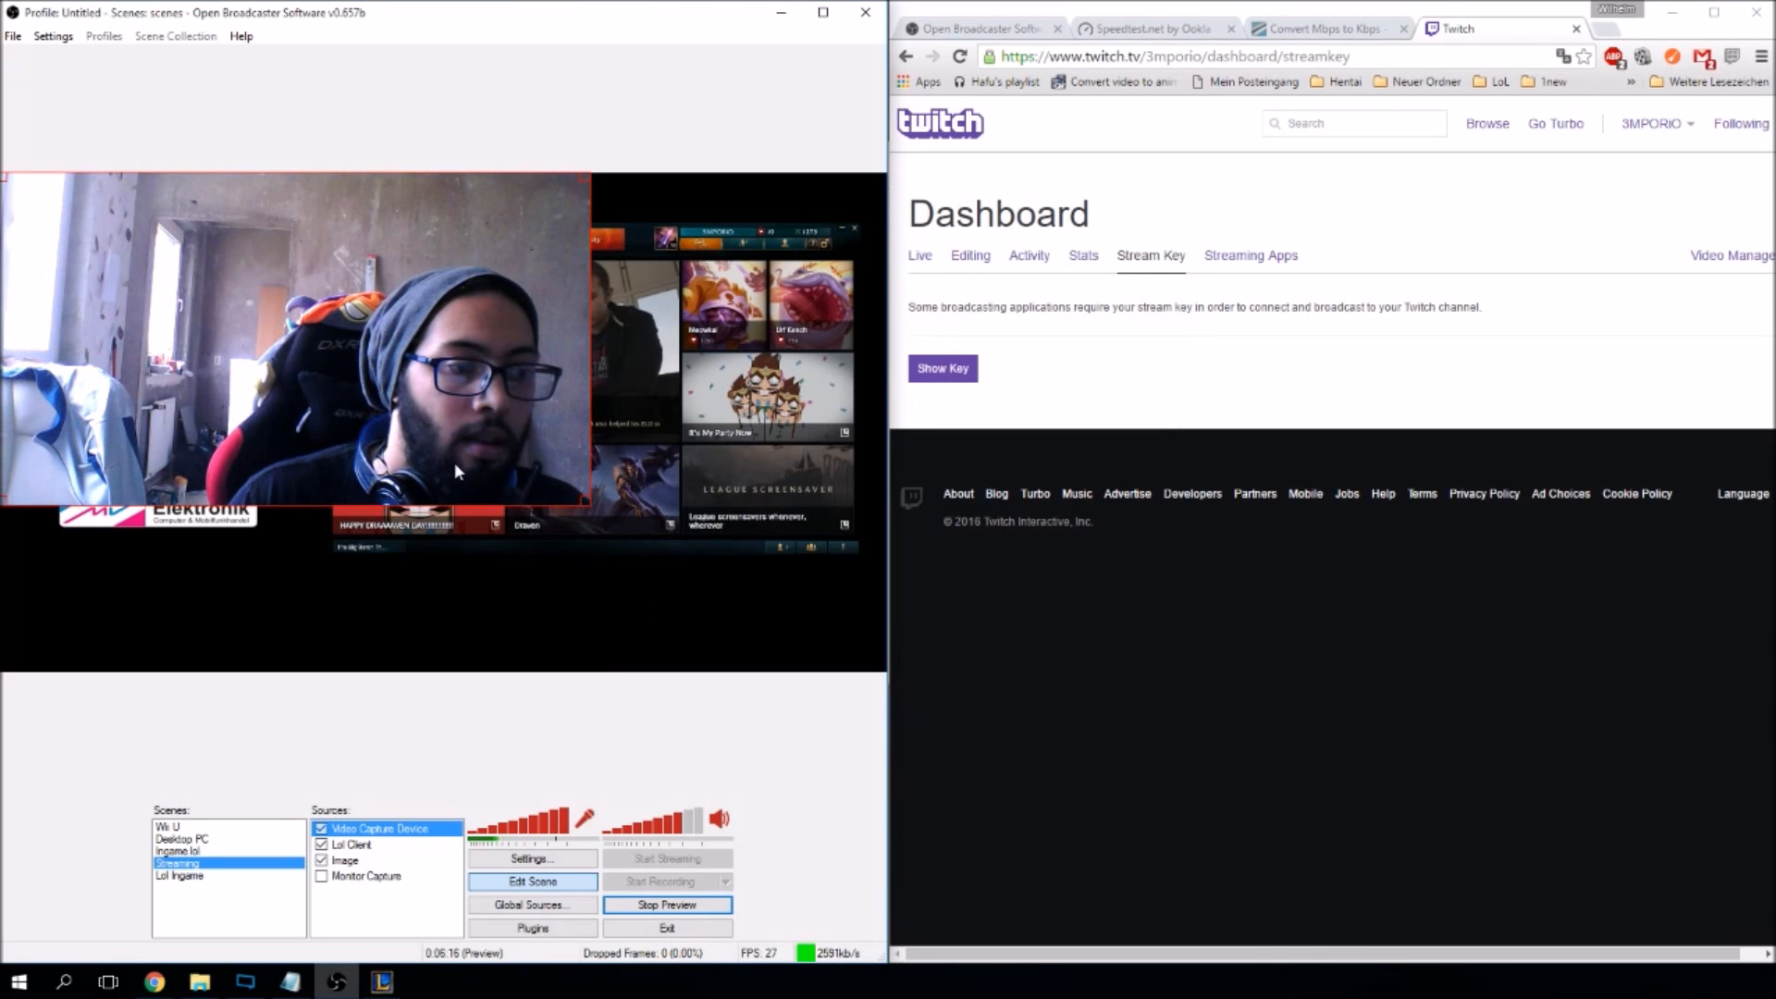
Shrink the webcam capture to a small picture and place it directly below the Elektronik logo.
{"action": "left_click_drag", "start_coordinate": [585, 502], "coordinate": [496, 596]}
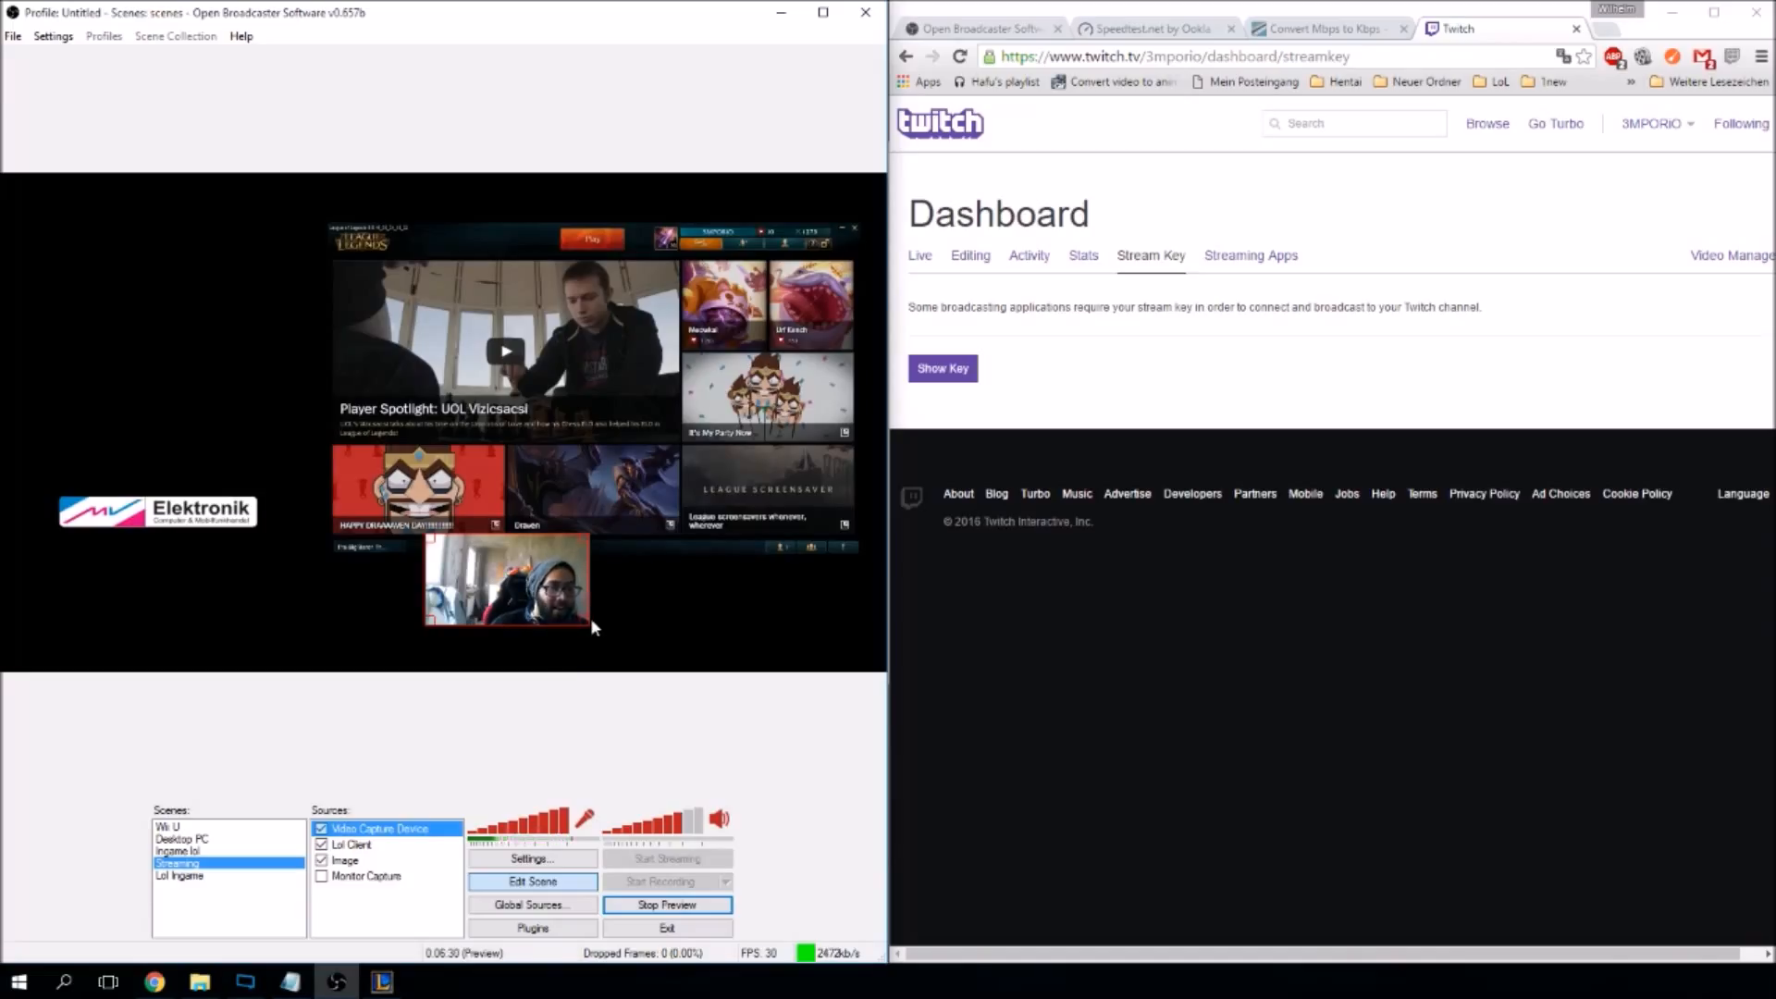
{"action": "left_click_drag", "start_coordinate": [468, 581], "coordinate": [205, 587]}
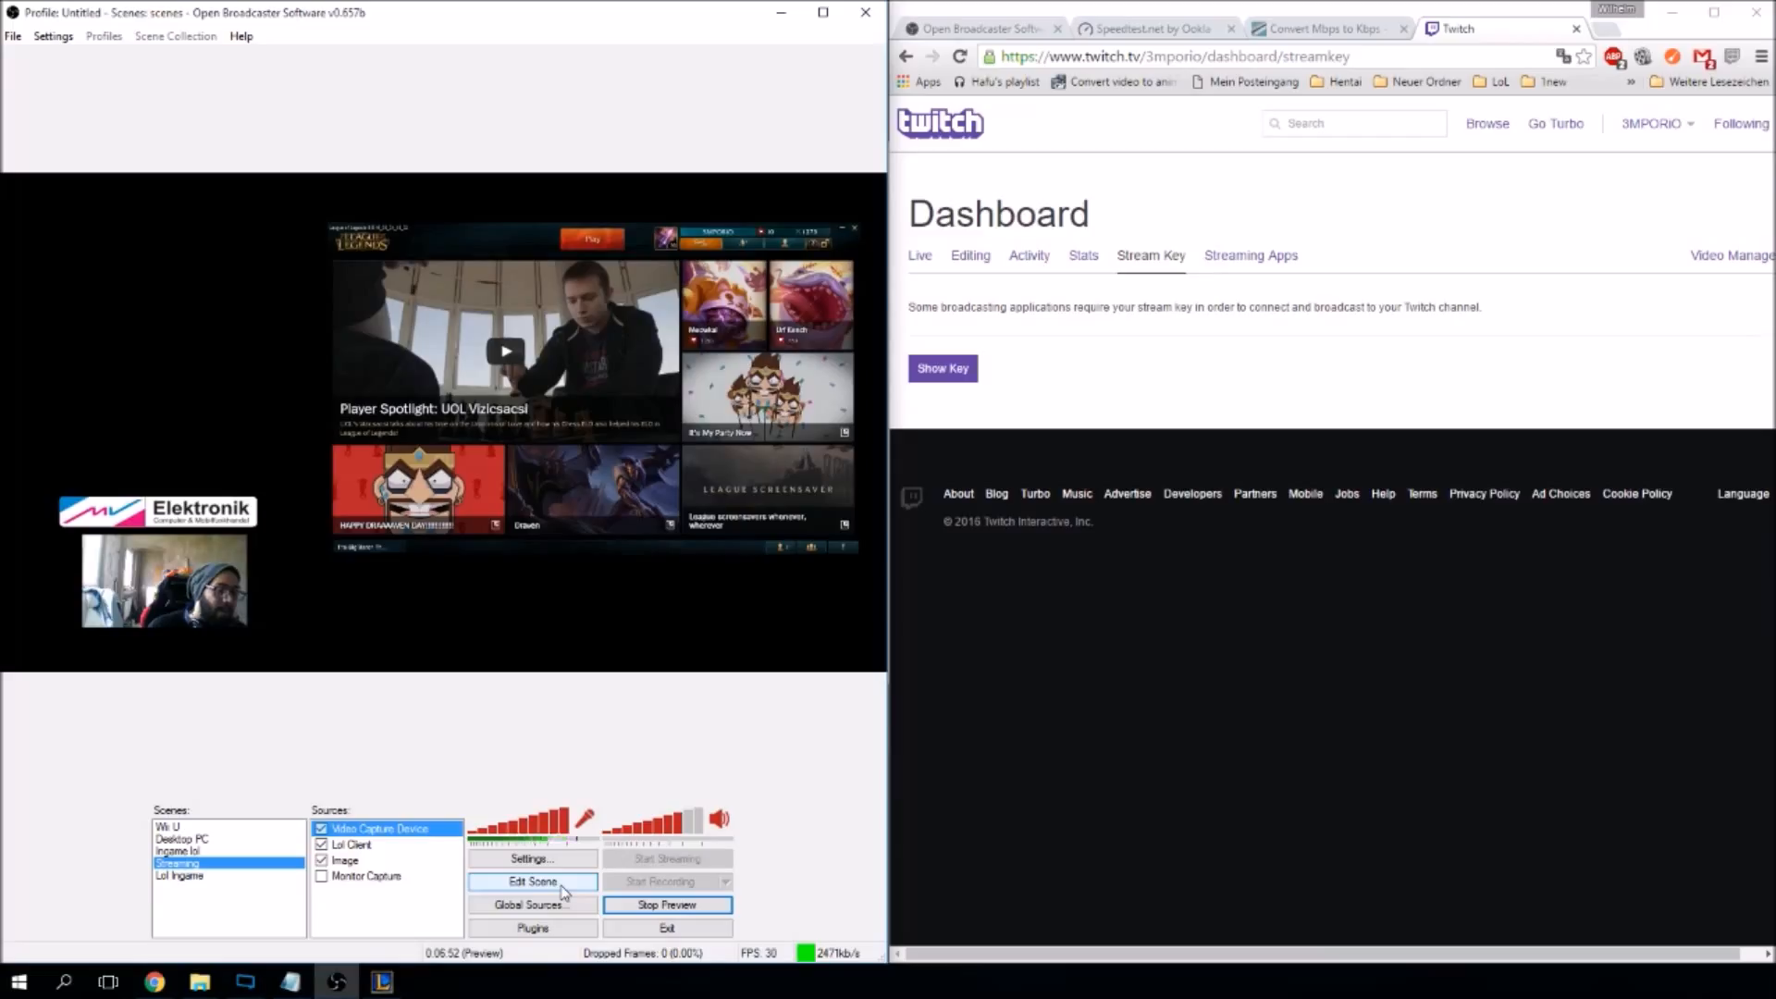
Stop the stream preview and start it again.
{"action": "left_click", "coordinate": [697, 906]}
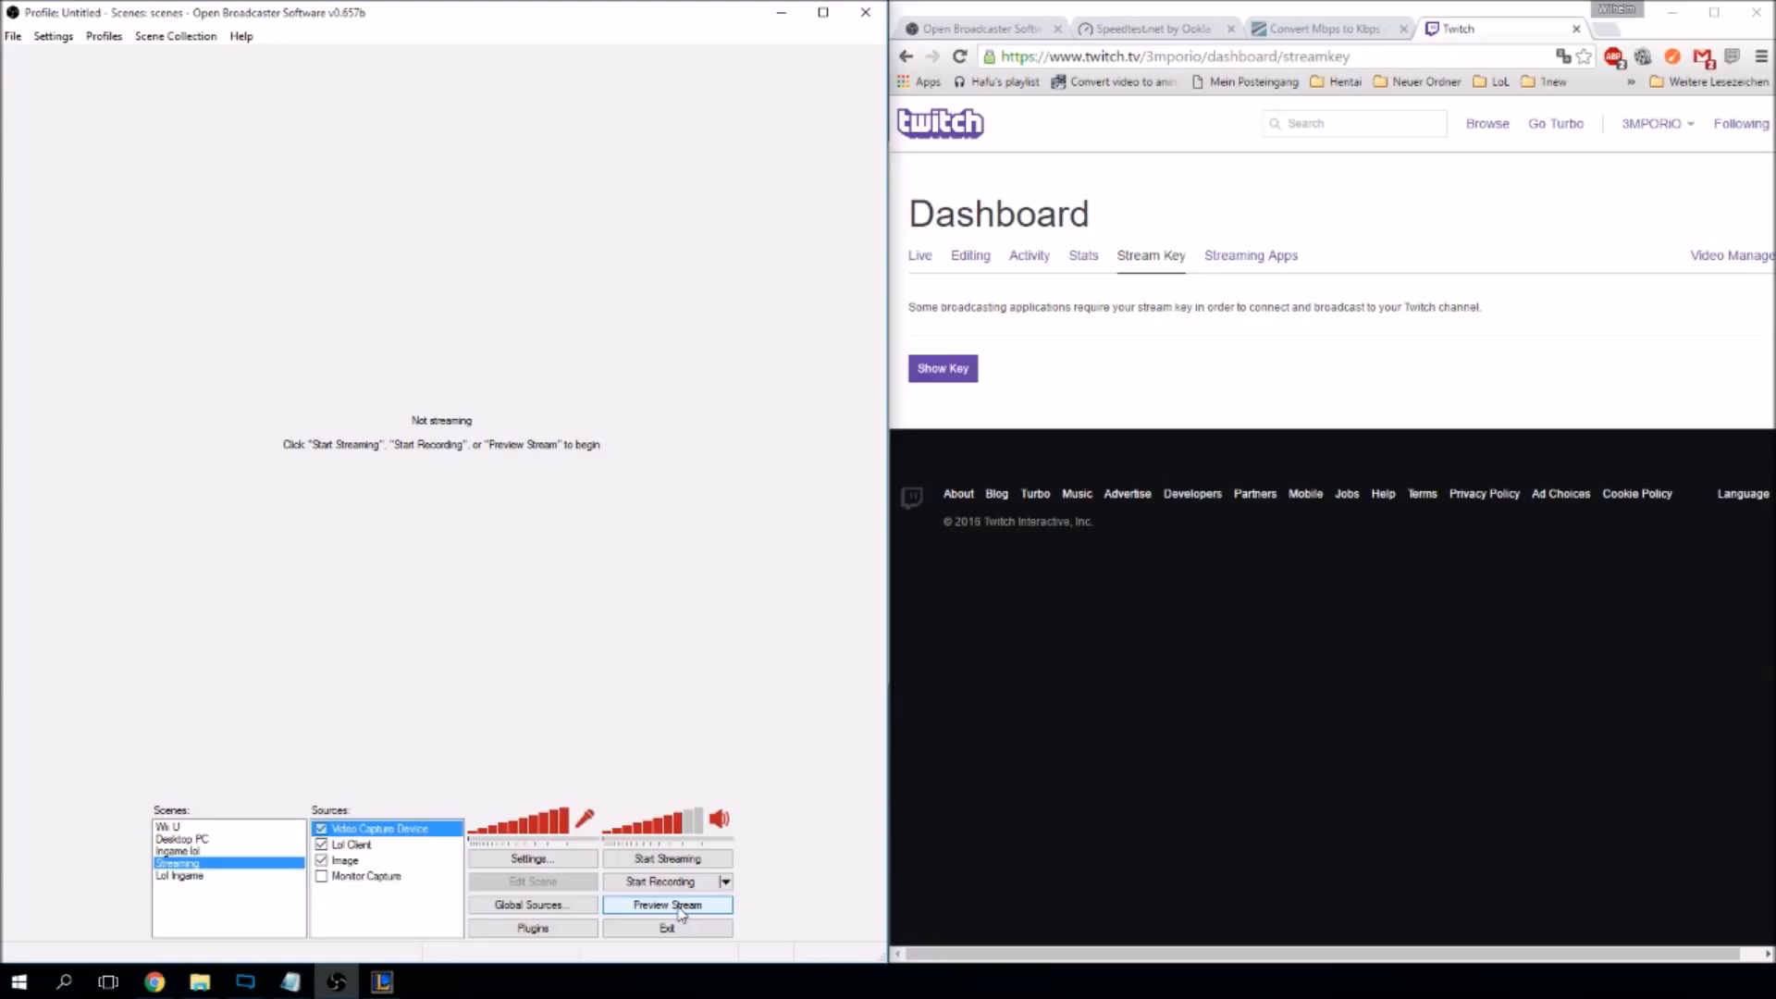
{"action": "left_click", "coordinate": [679, 906]}
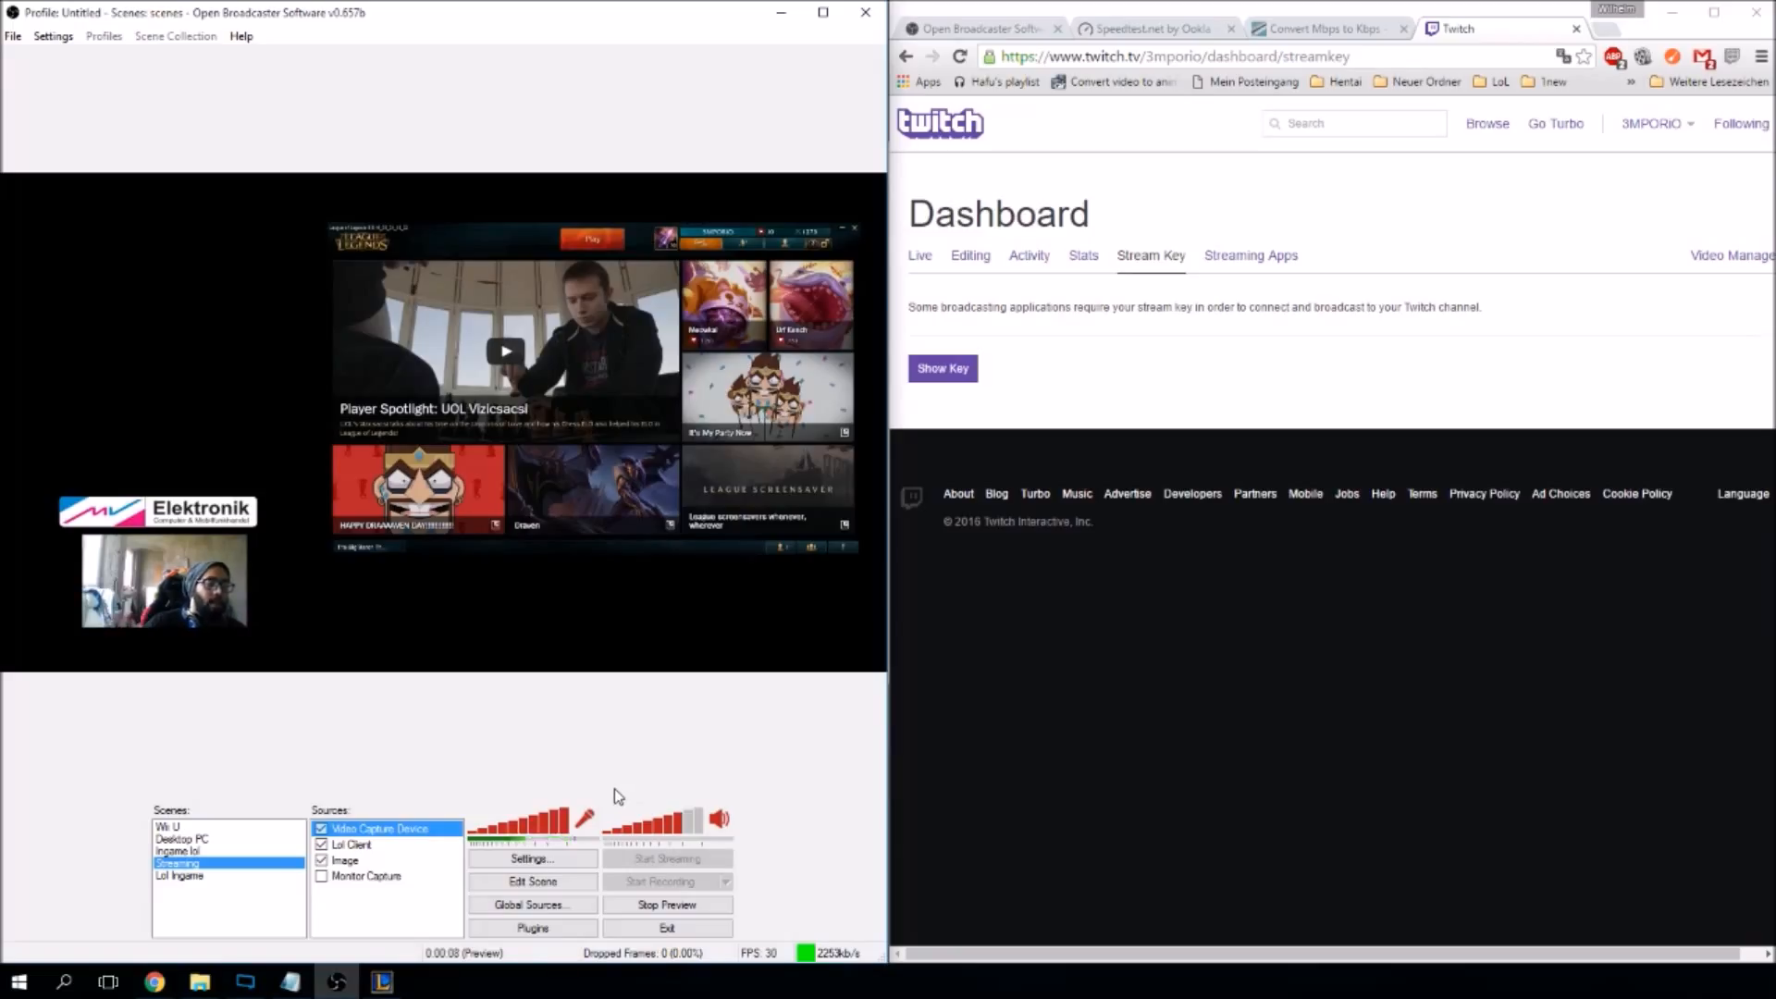
{"action": "left_click", "coordinate": [686, 910]}
Nudge the Lol Client capture slightly in scene editing, and stop the stream preview.
{"action": "left_click", "coordinate": [559, 883]}
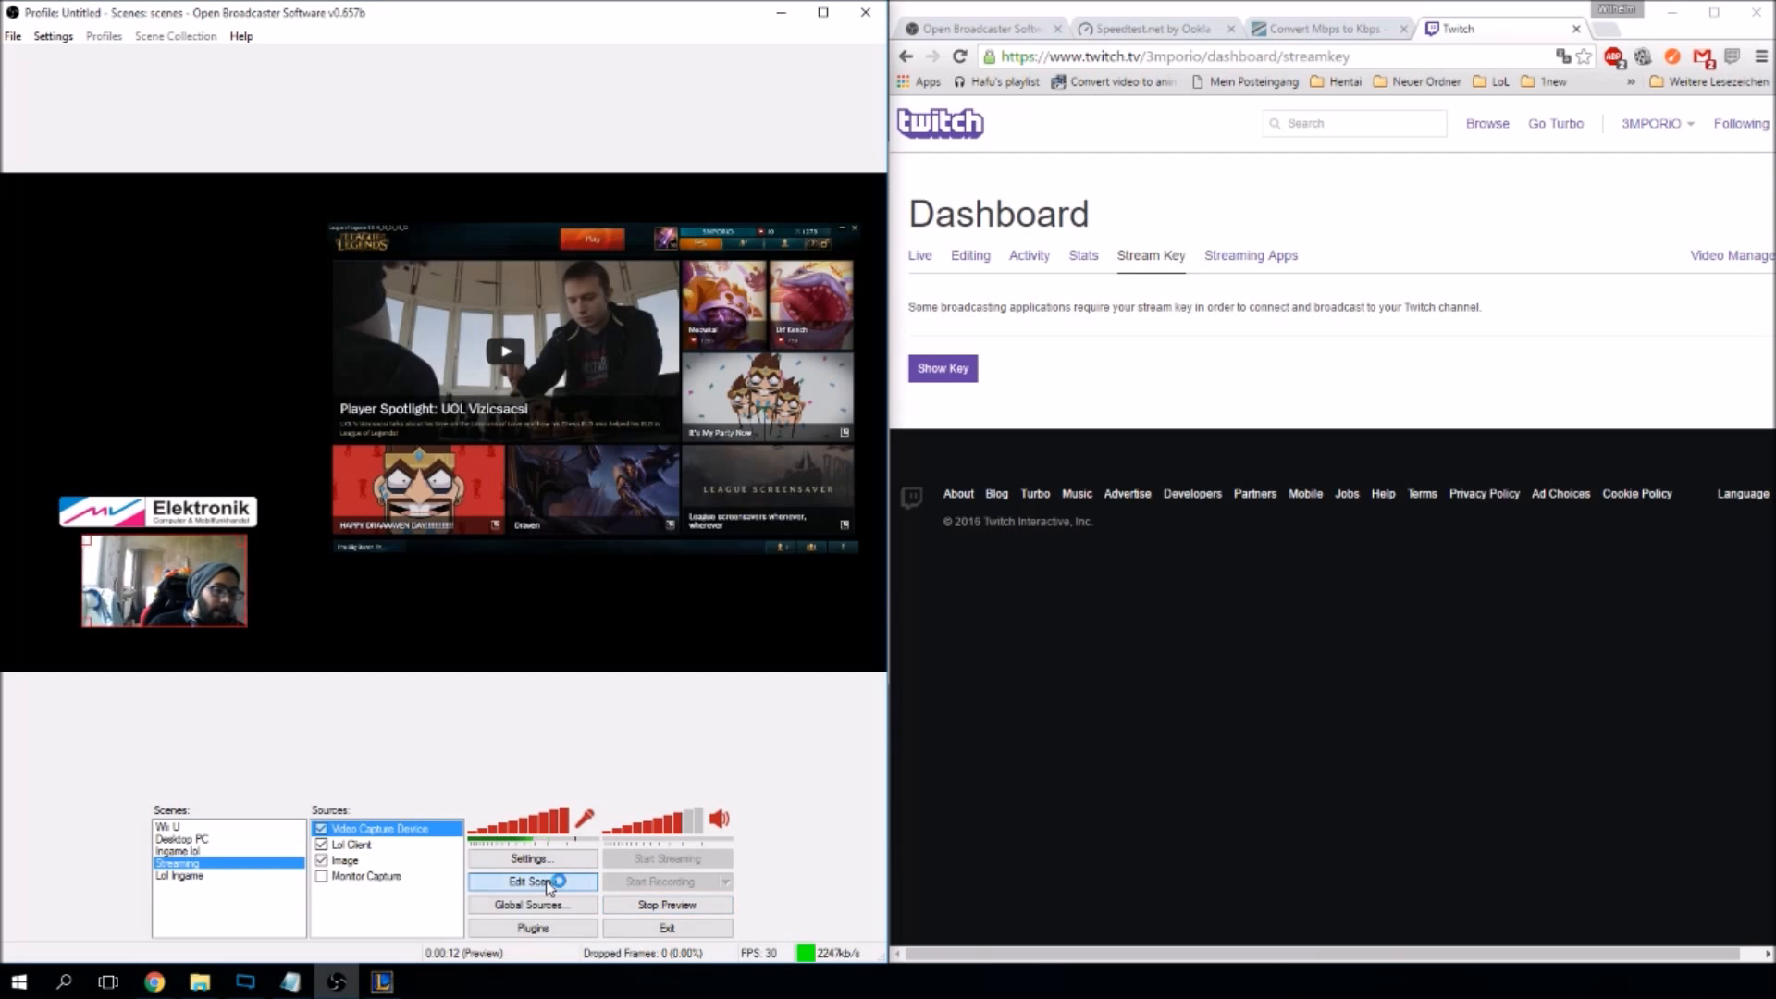
{"action": "left_click", "coordinate": [374, 424]}
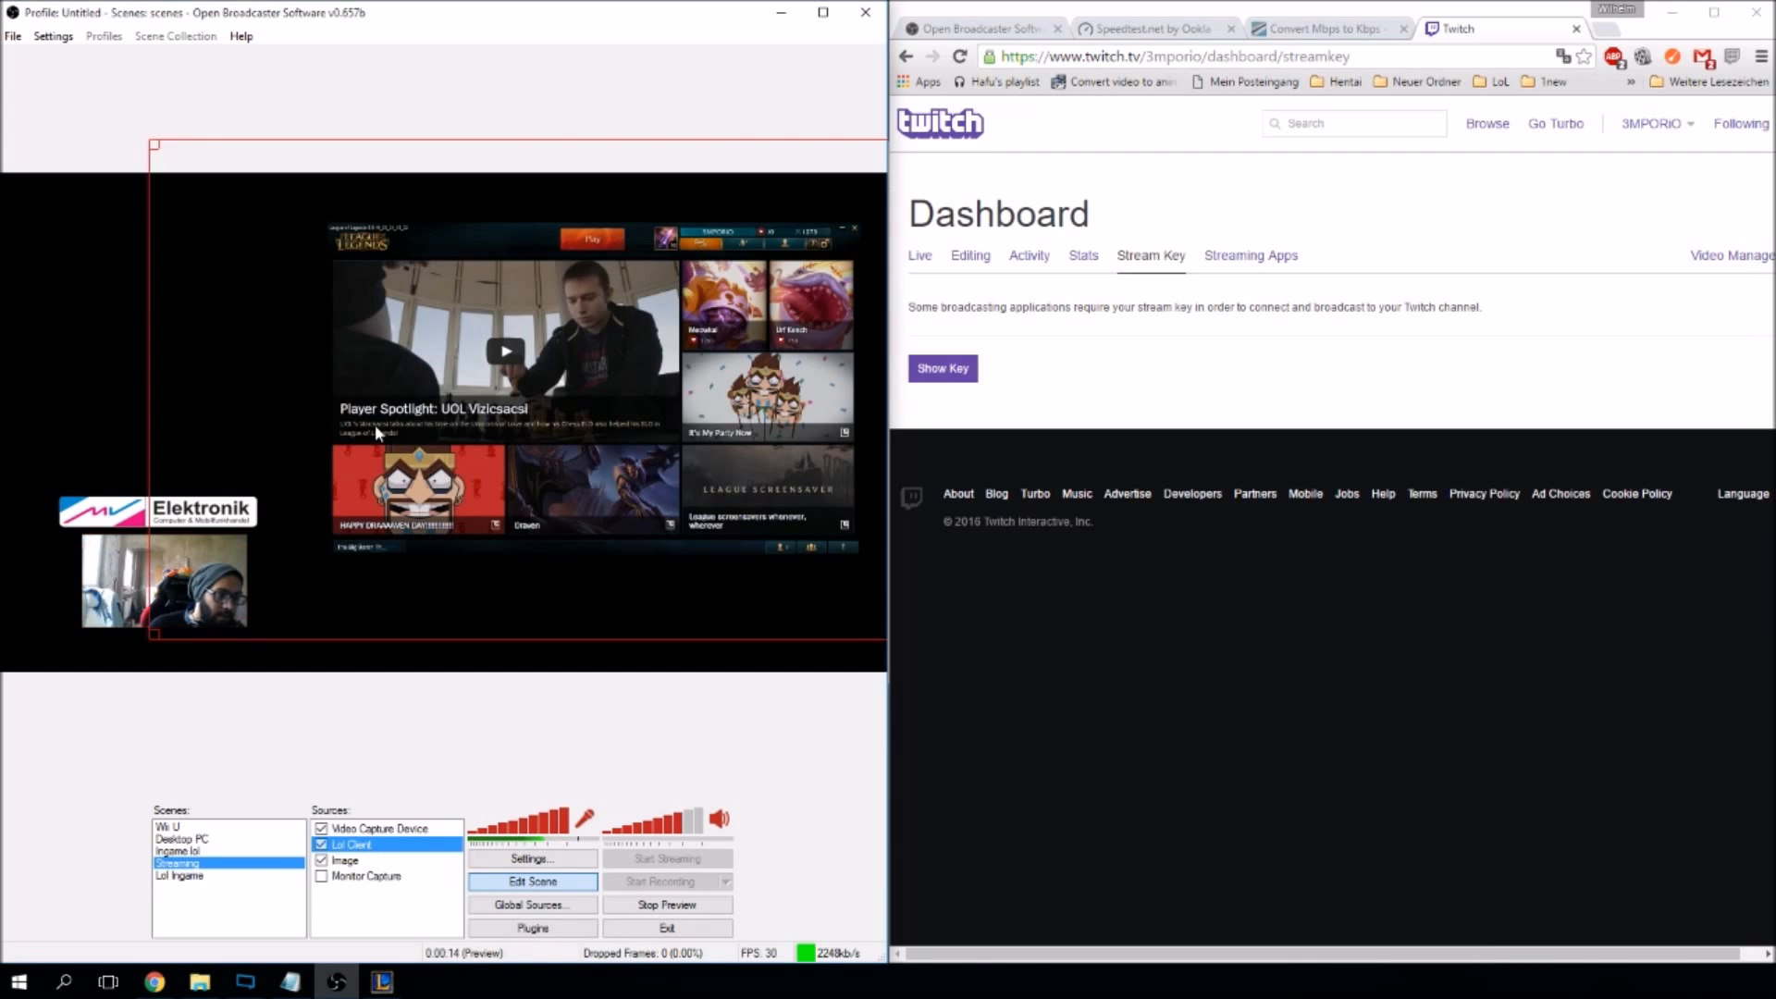
{"action": "left_click_drag", "start_coordinate": [474, 442], "coordinate": [464, 448]}
{"action": "left_click", "coordinate": [562, 888]}
{"action": "left_click", "coordinate": [661, 906]}
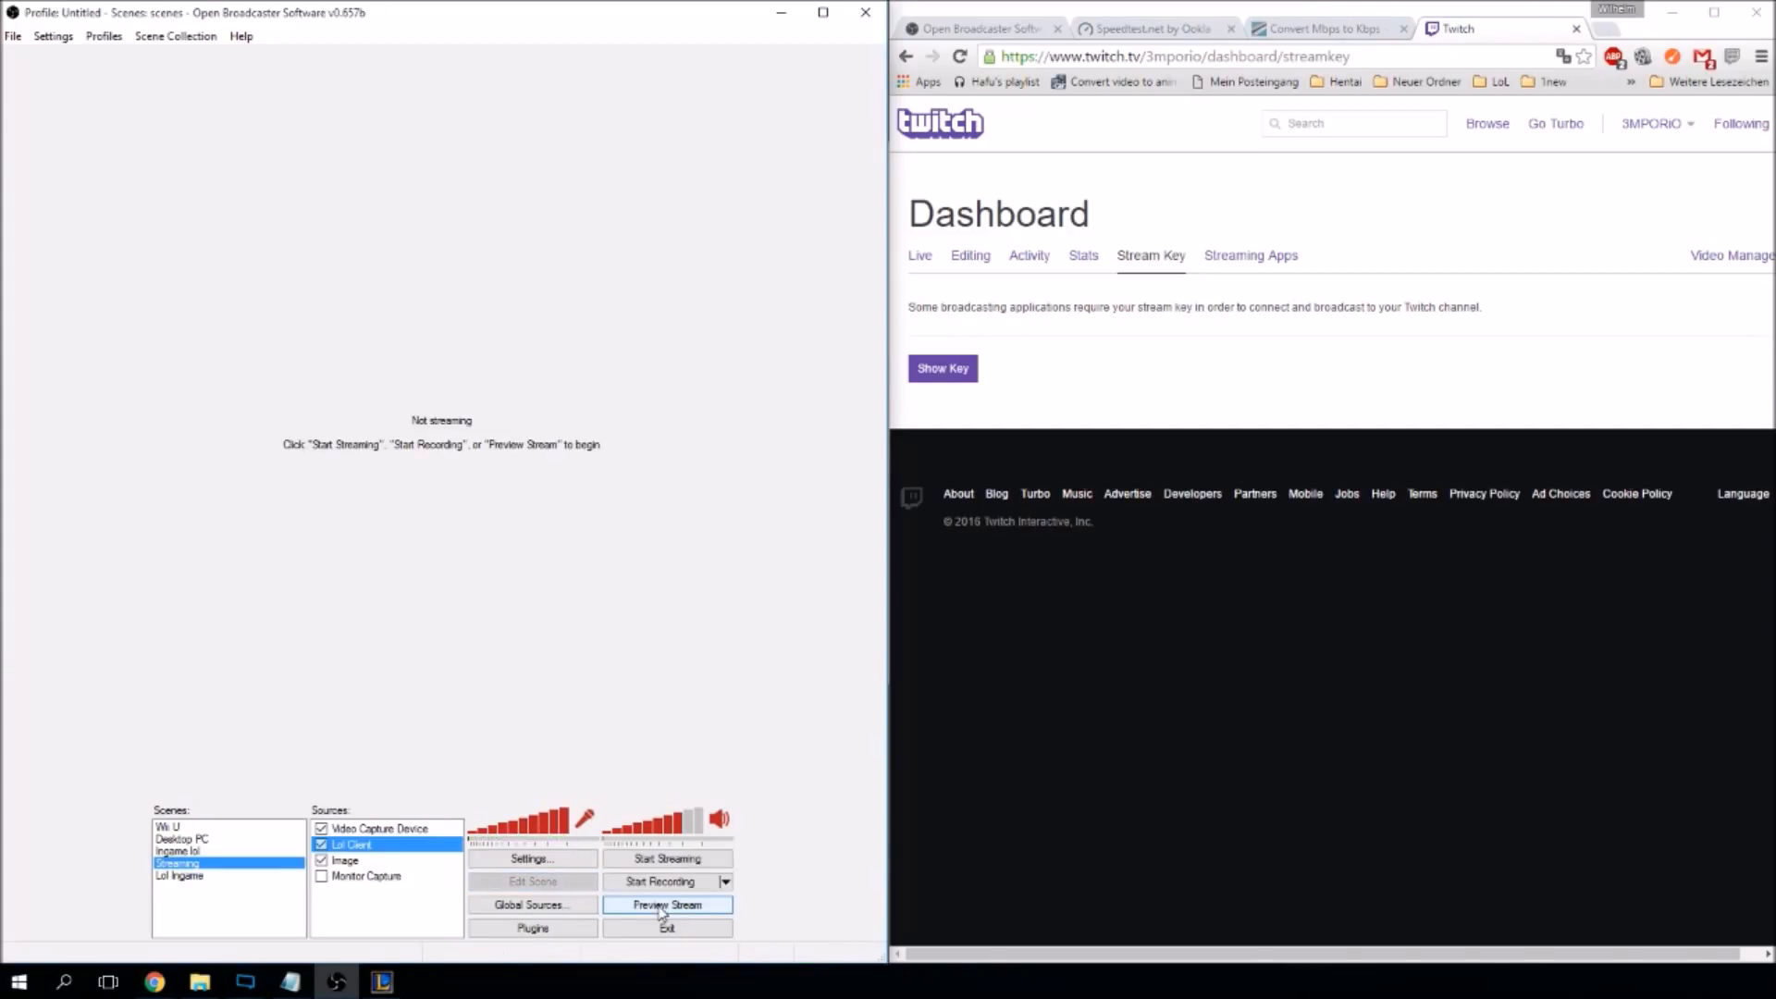
Start the live stream and open the channel's hitbox.tv dashboard in the web browser.
{"action": "left_click", "coordinate": [670, 859]}
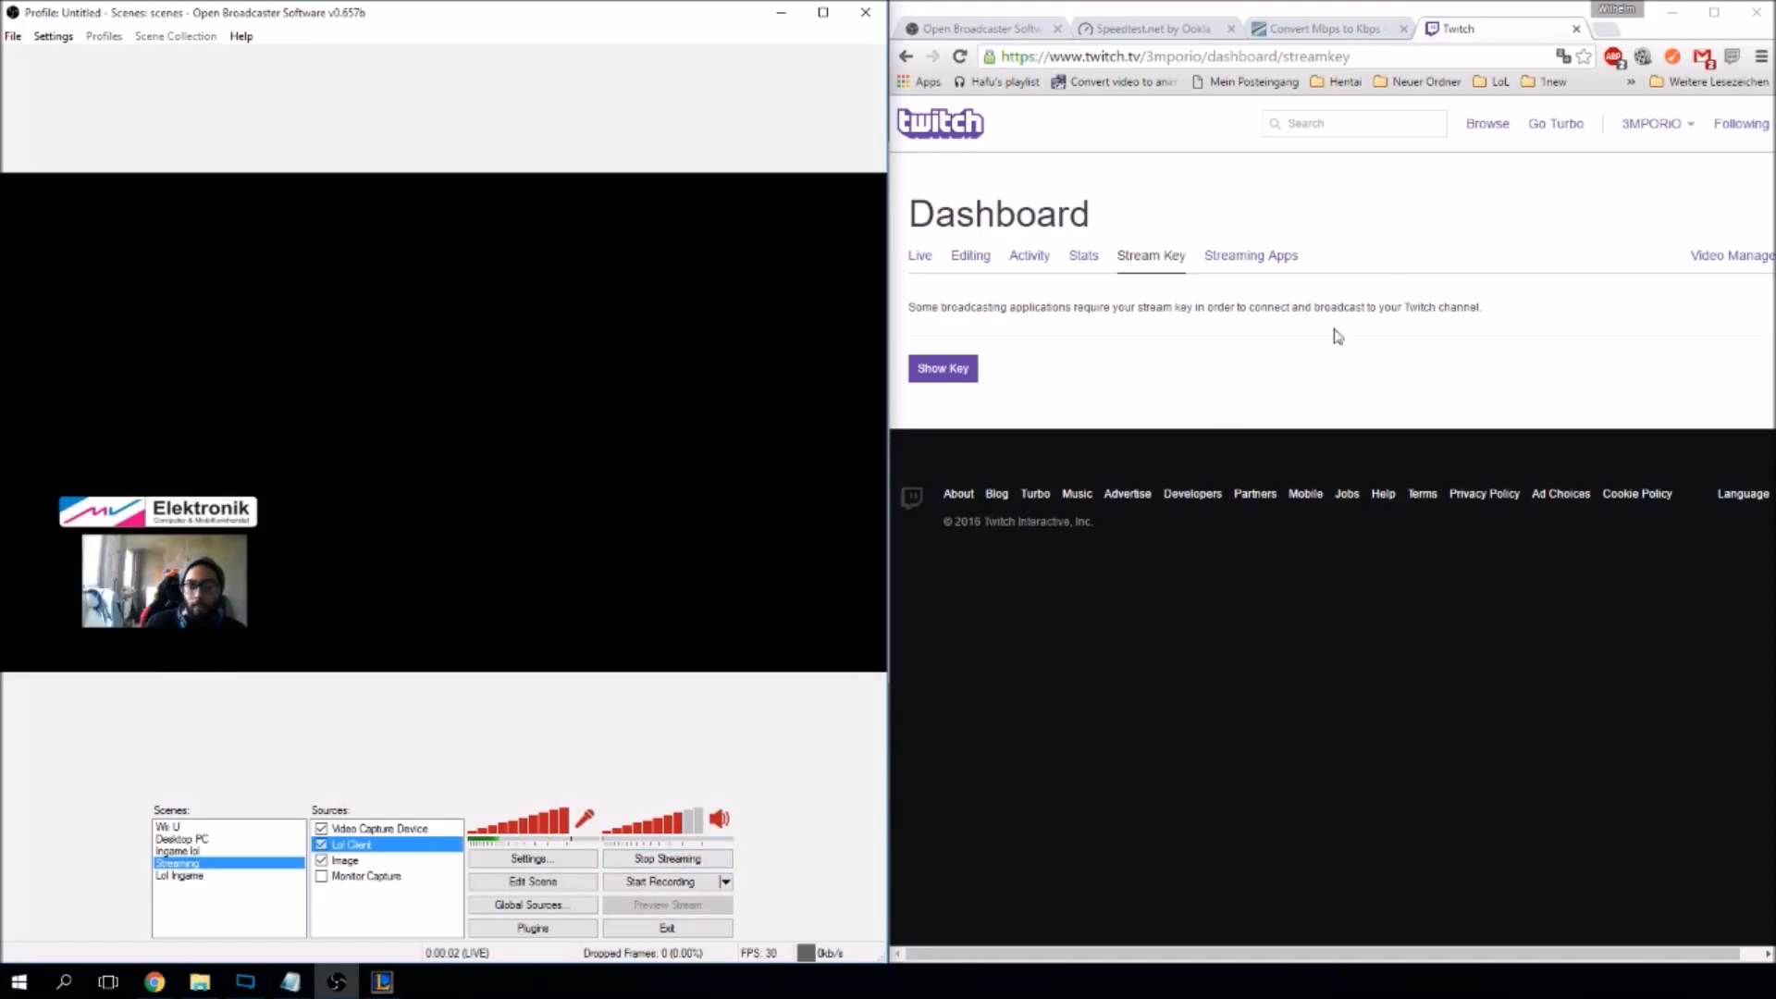
{"action": "left_click", "coordinate": [1338, 58]}
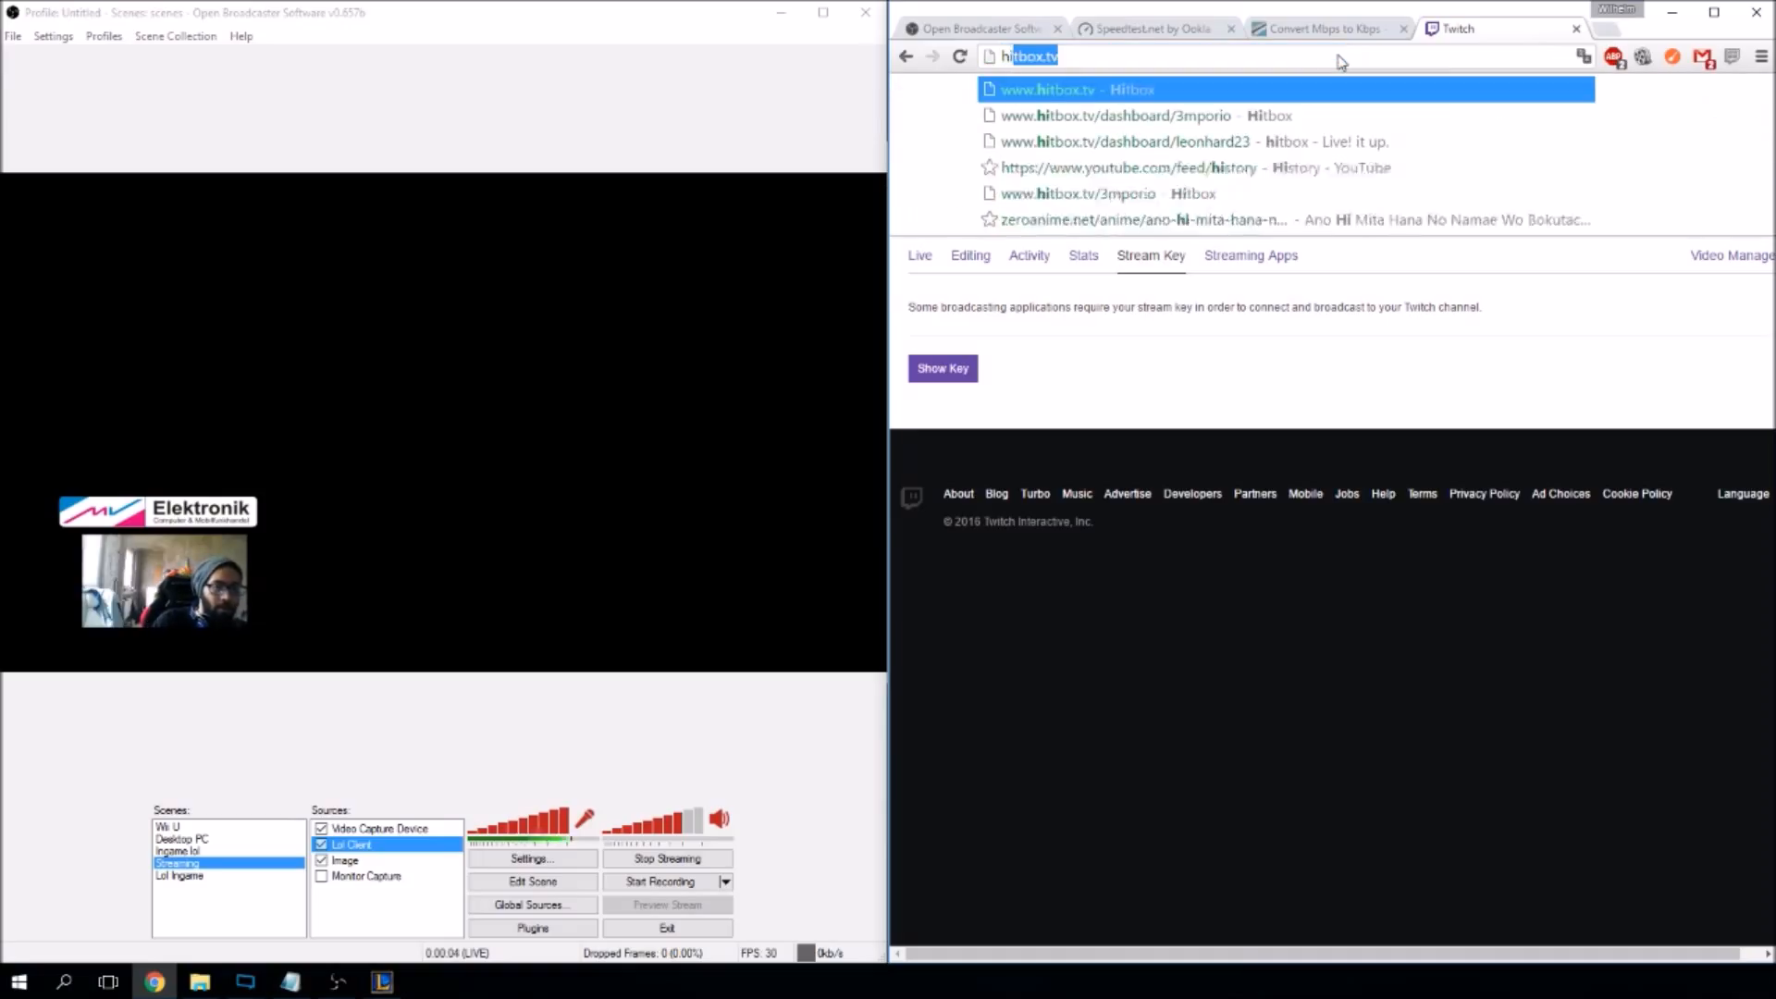
{"action": "type", "text": "hit"}
{"action": "key", "text": "Down"}
{"action": "key", "text": "Return"}
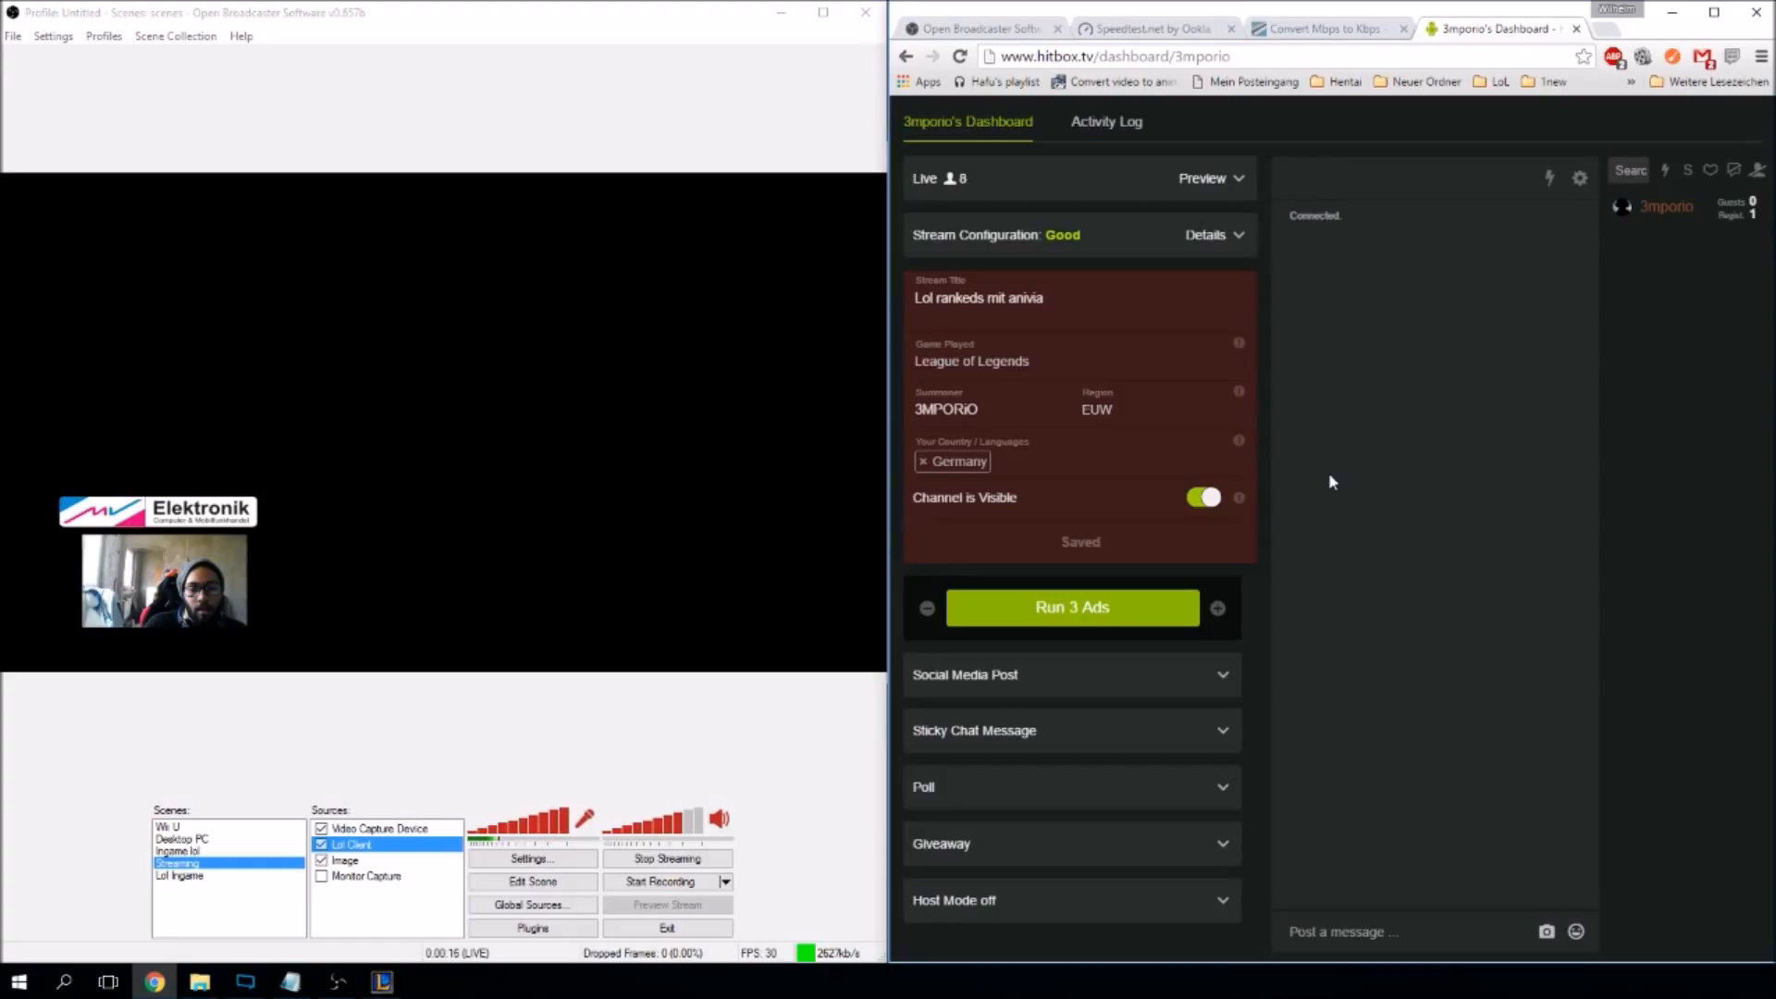
Expand the stream preview on the hitbox dashboard and bring up the League of Legends client to check its capture in the broadcast.
{"action": "left_click", "coordinate": [1239, 185]}
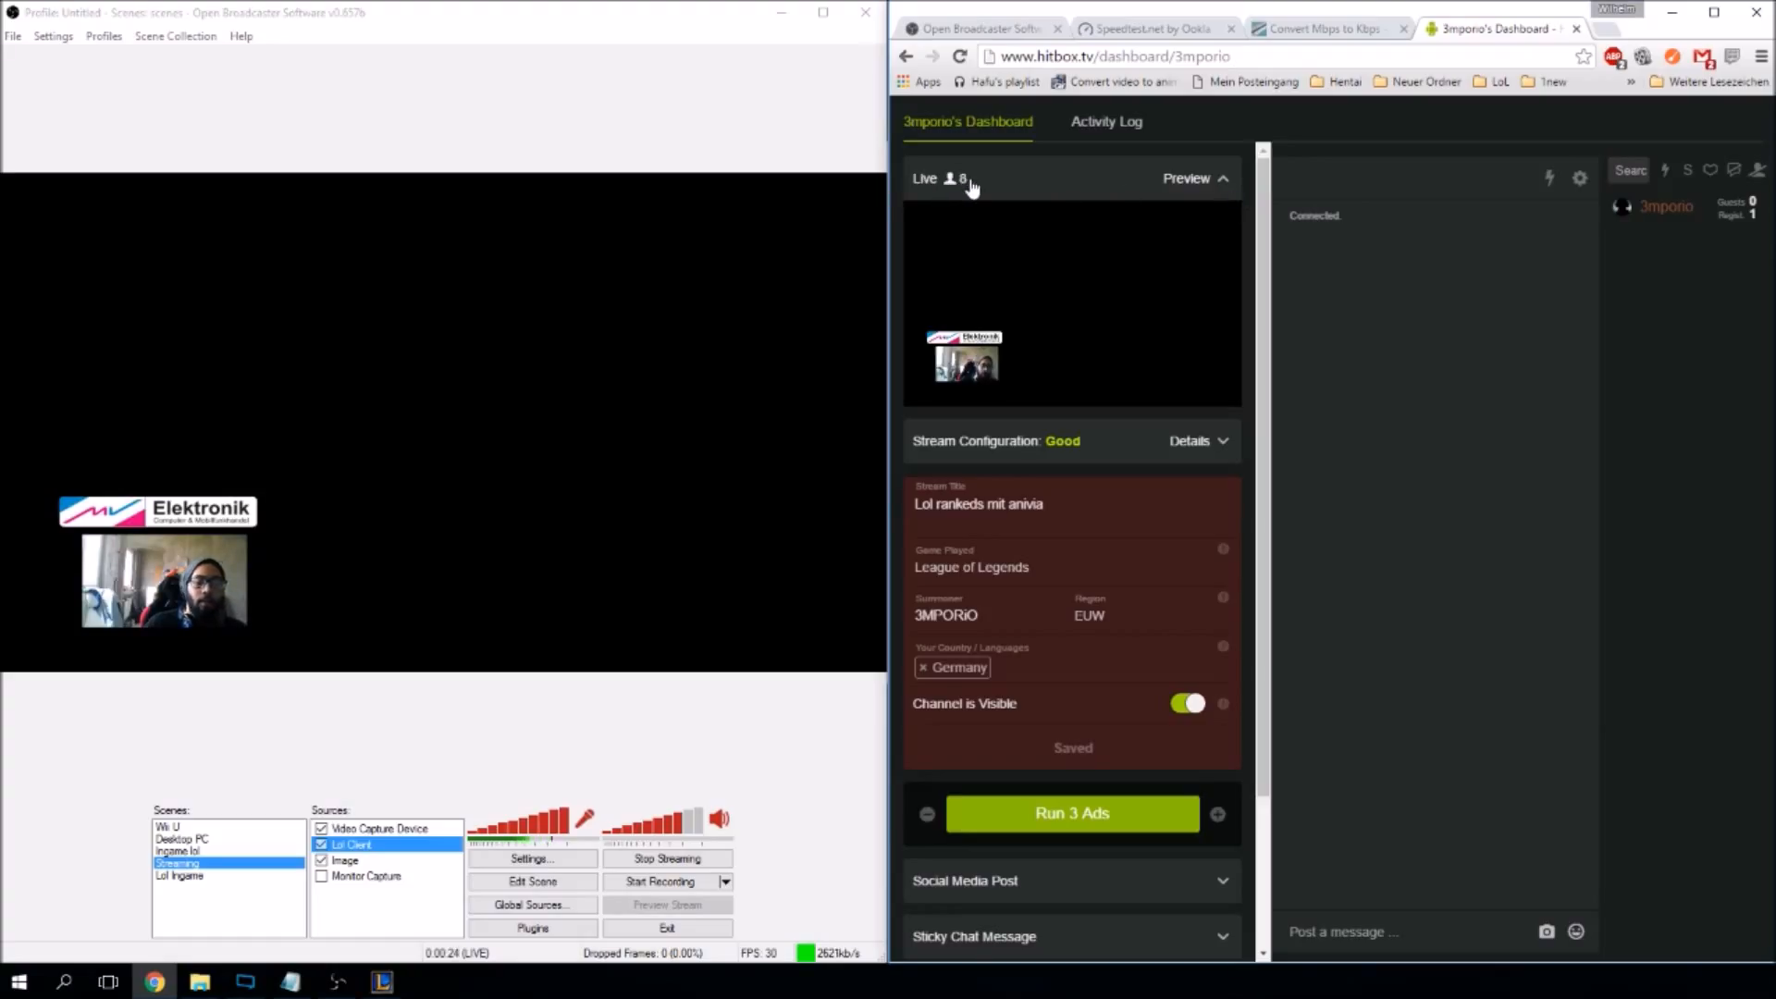
{"action": "mouse_move", "coordinate": [1145, 206]}
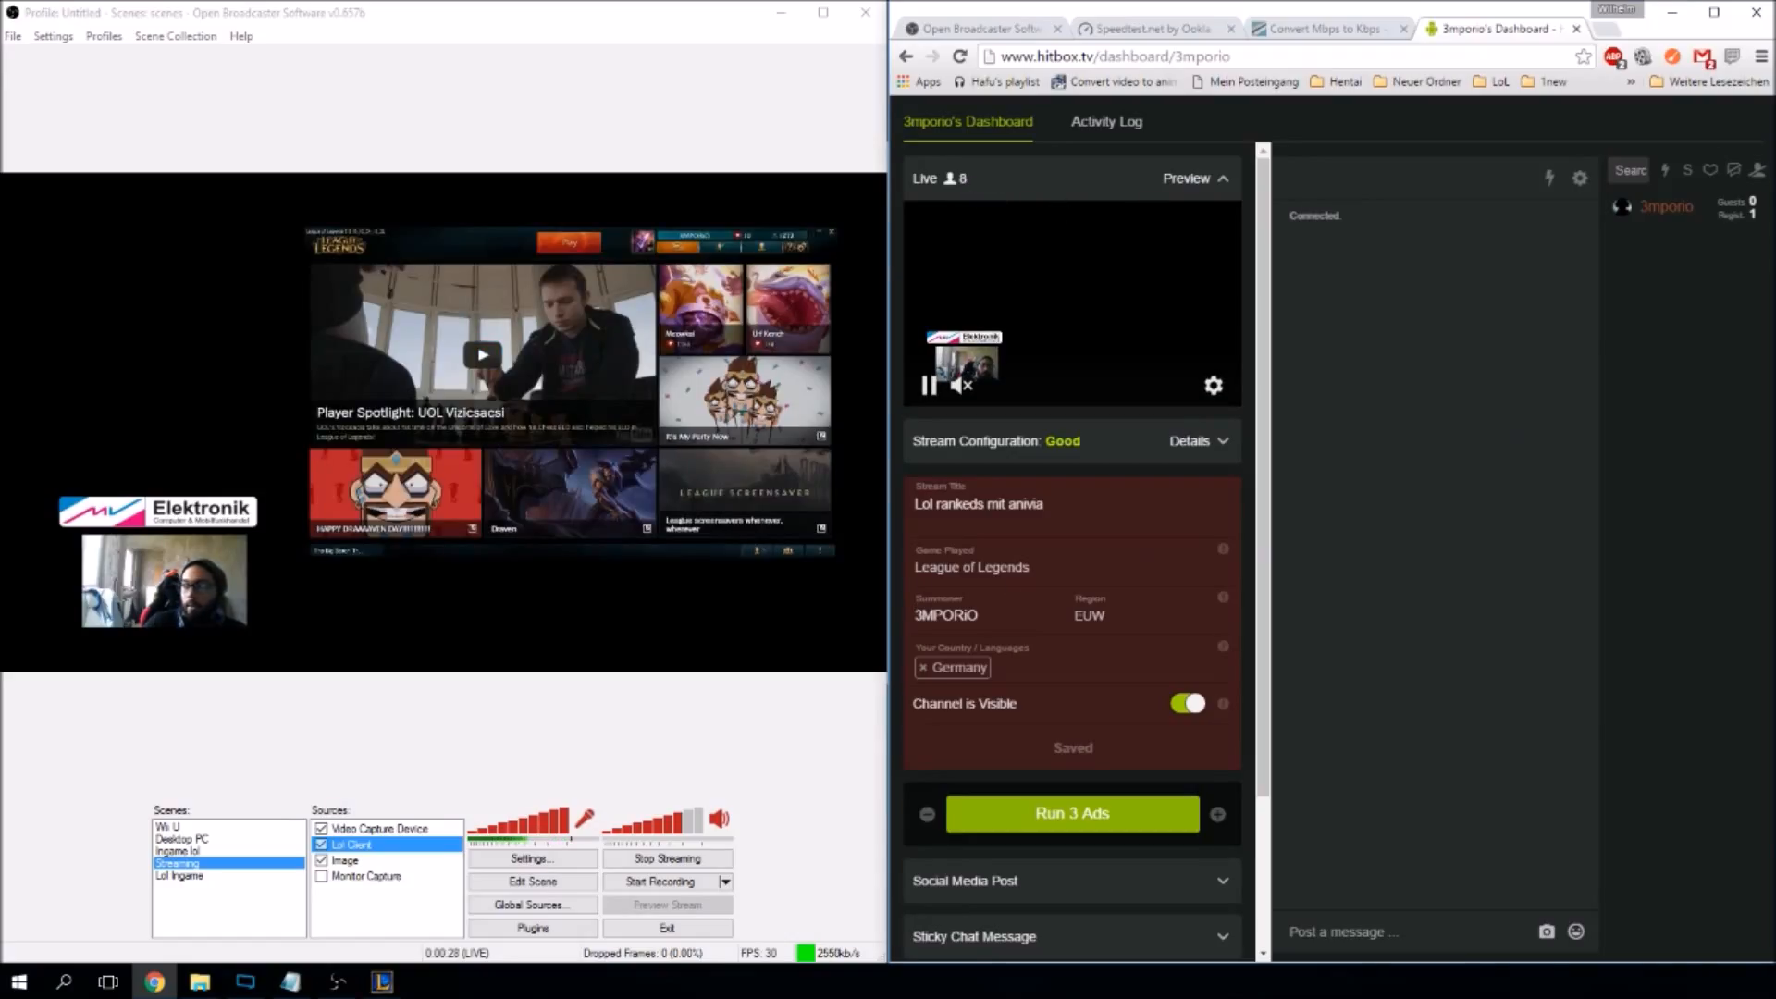
{"action": "left_click", "coordinate": [445, 245]}
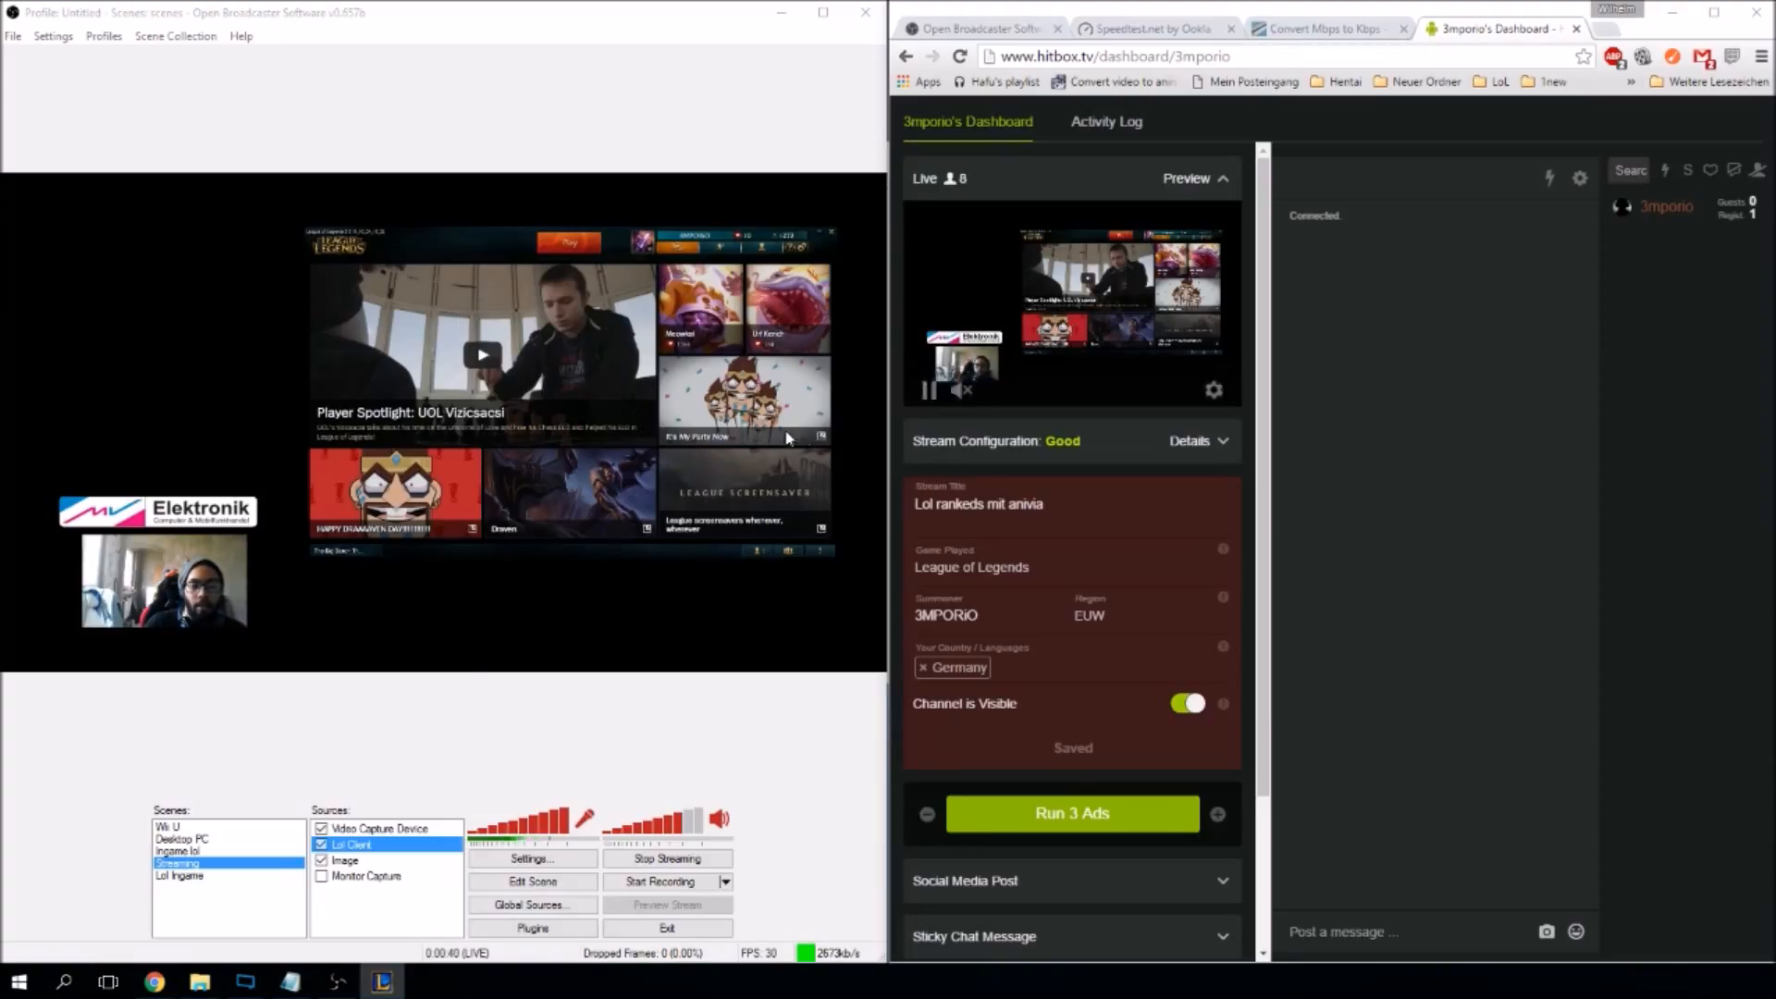
Stop the live stream and close the hitbox dashboard page in the browser.
{"action": "left_click", "coordinate": [678, 859]}
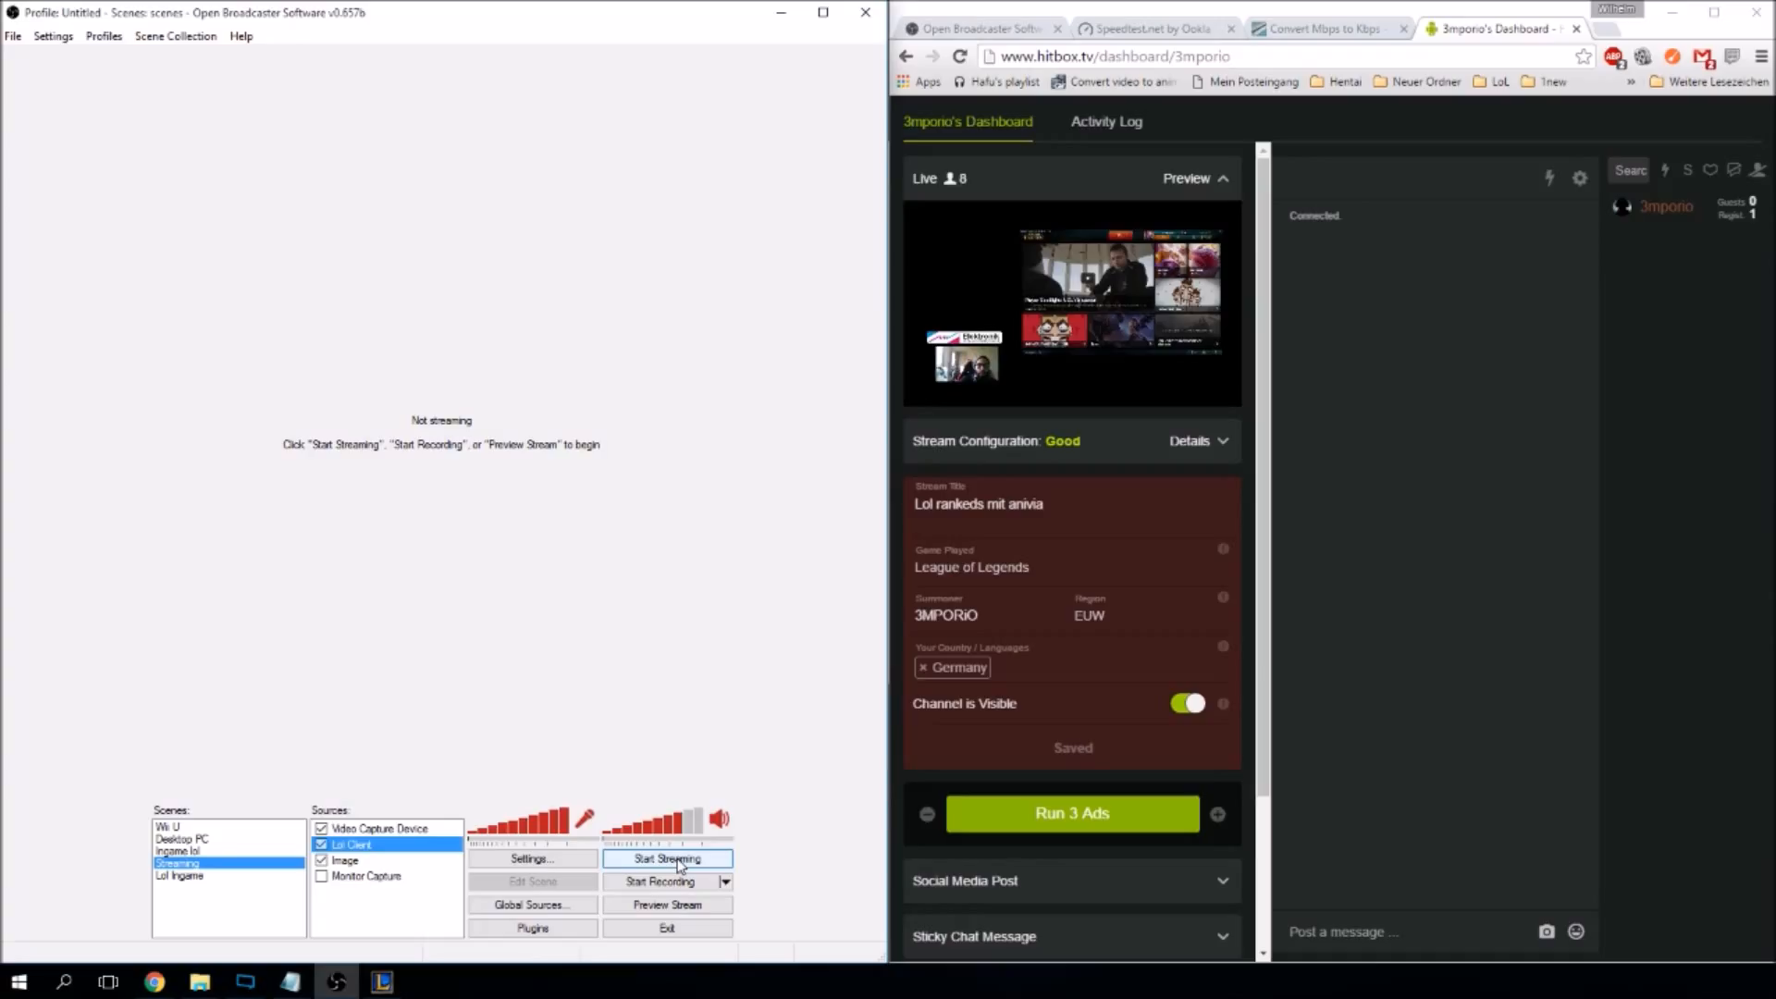
{"action": "left_click", "coordinate": [678, 859]}
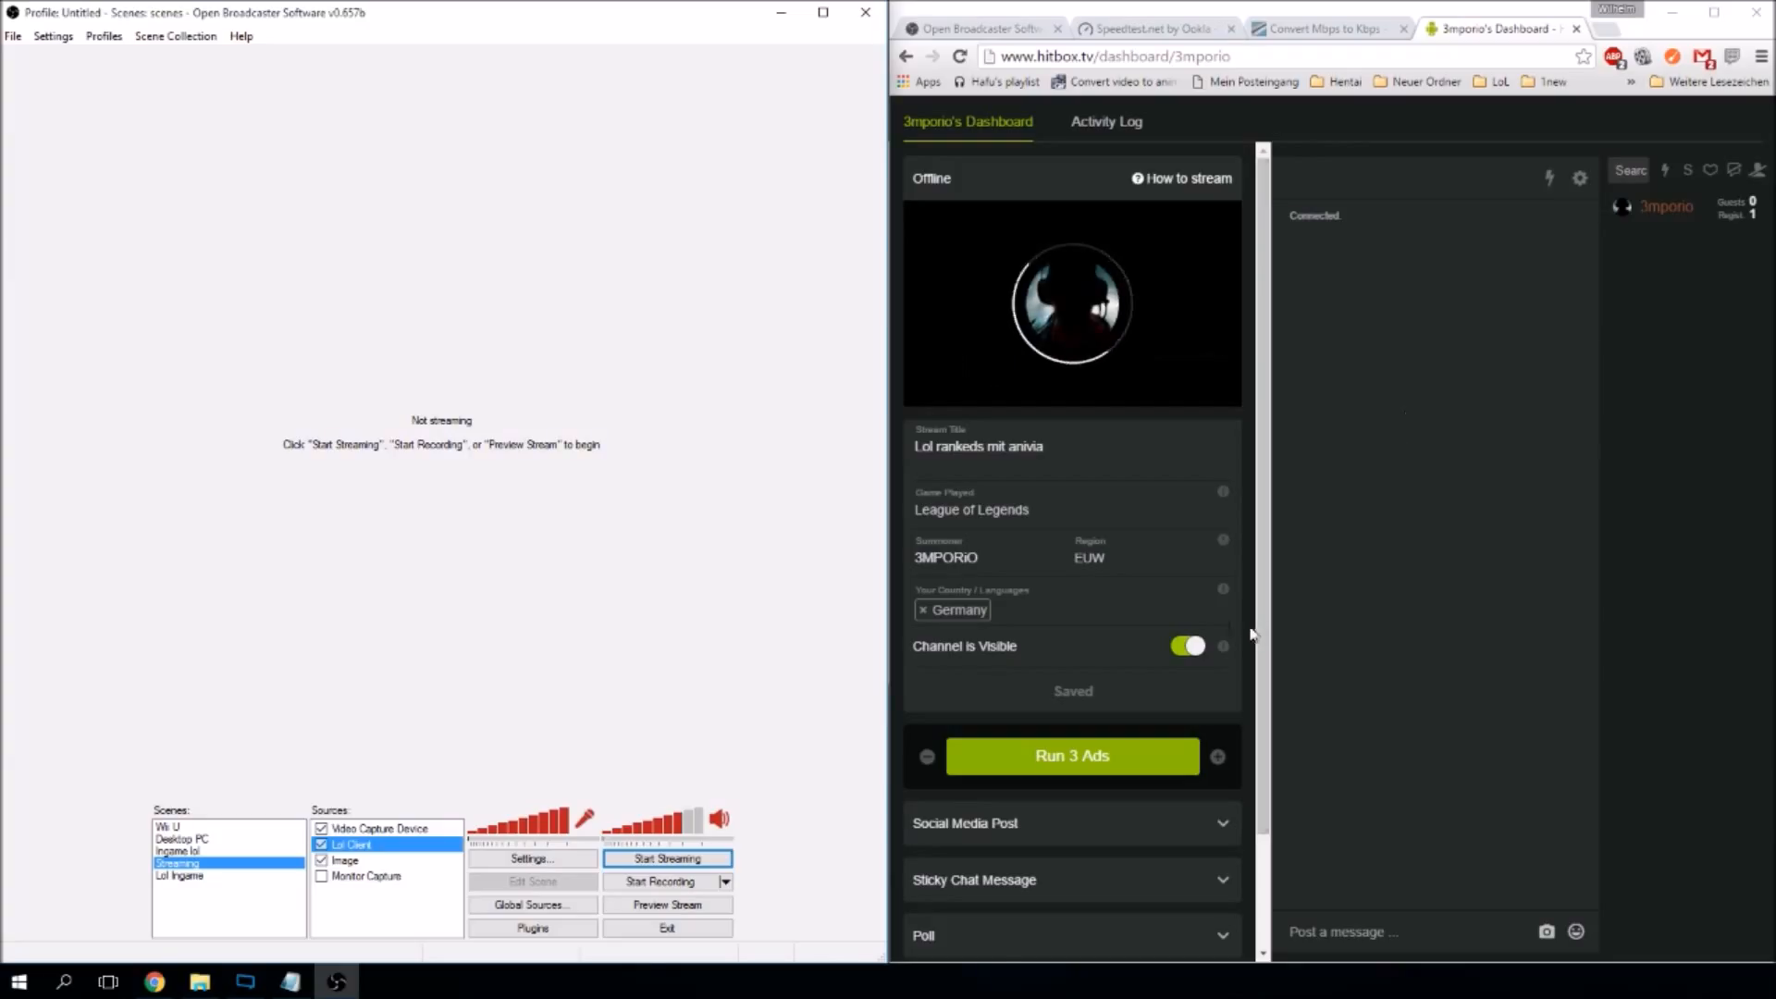
{"action": "left_click", "coordinate": [1576, 29]}
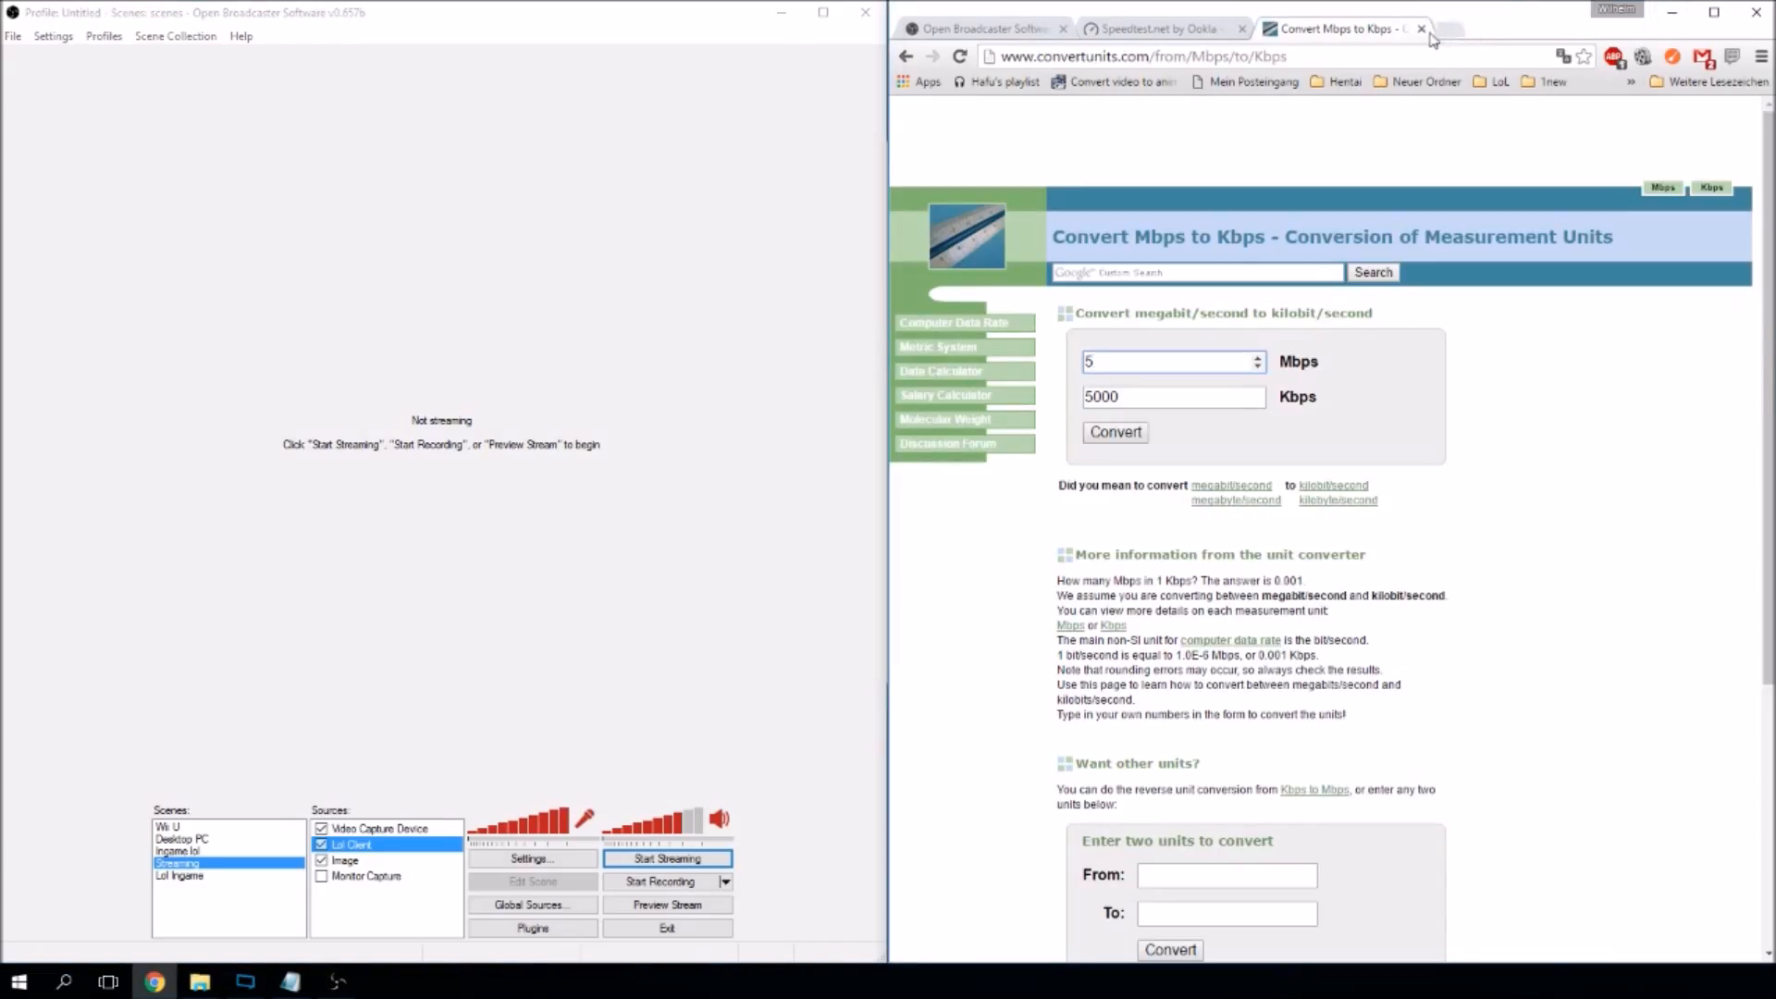